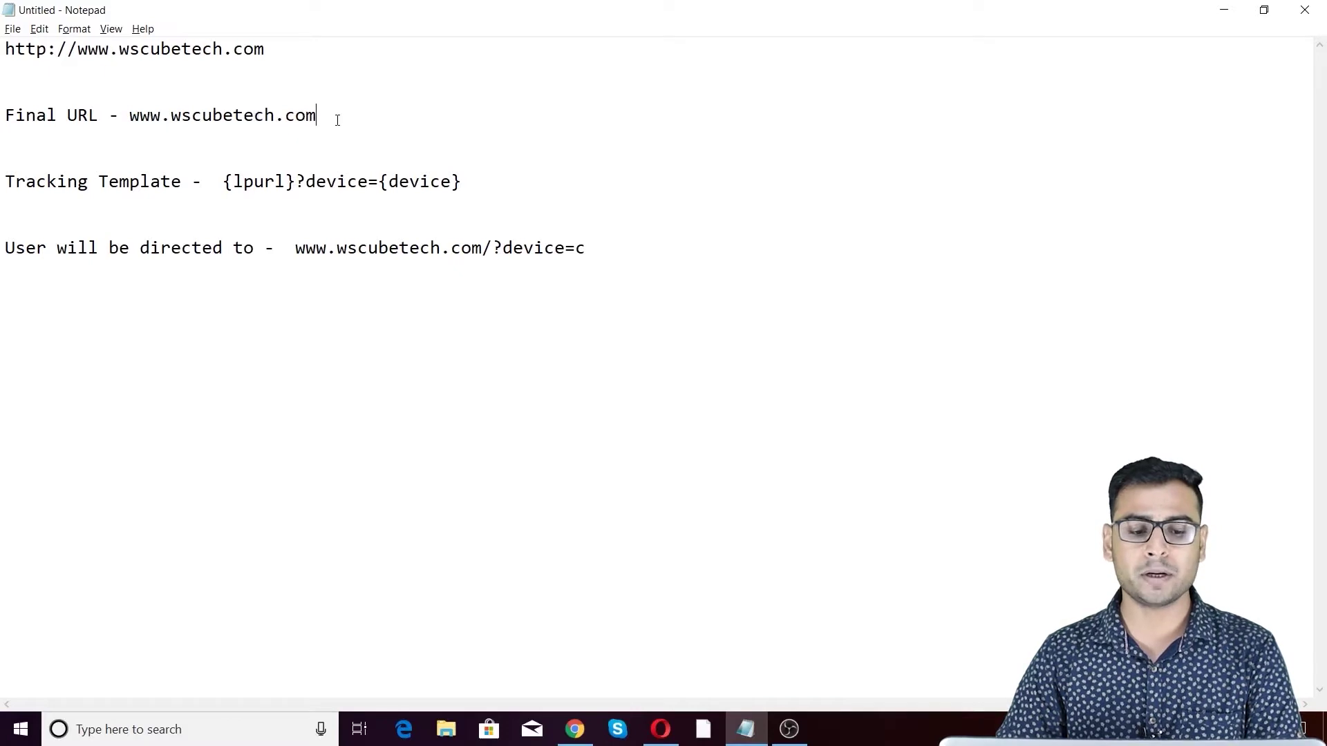
Review the Final URL and Tracking Template lines in the notes, focusing on the {lpurl} and device parts.
left_click(479, 123)
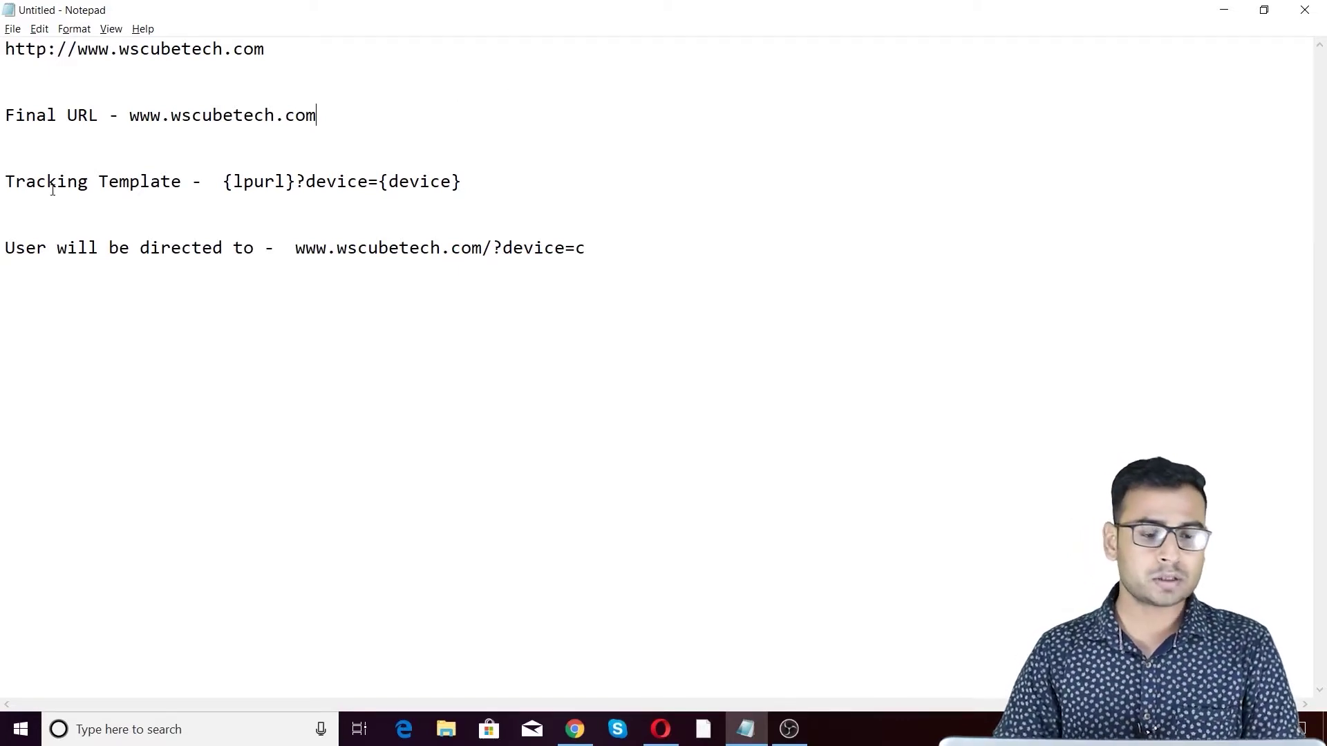
left_click_drag(14, 181, 129, 181)
left_click(193, 214)
mouse_move(214, 187)
left_mouse_down()
mouse_move(458, 189)
mouse_move(228, 181)
left_mouse_up()
left_click(429, 195)
double_click(370, 173)
left_click(370, 173)
left_click(307, 211)
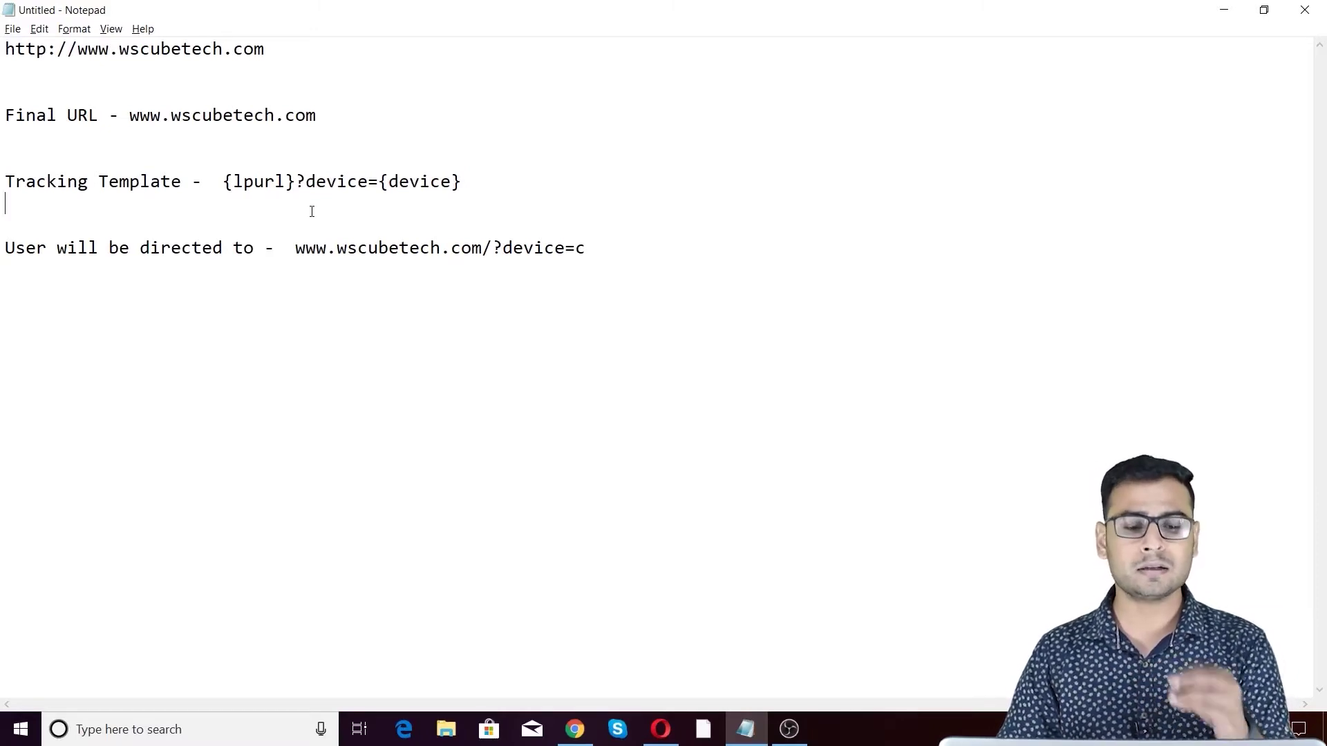
left_click_drag(222, 181, 449, 190)
left_click(442, 211)
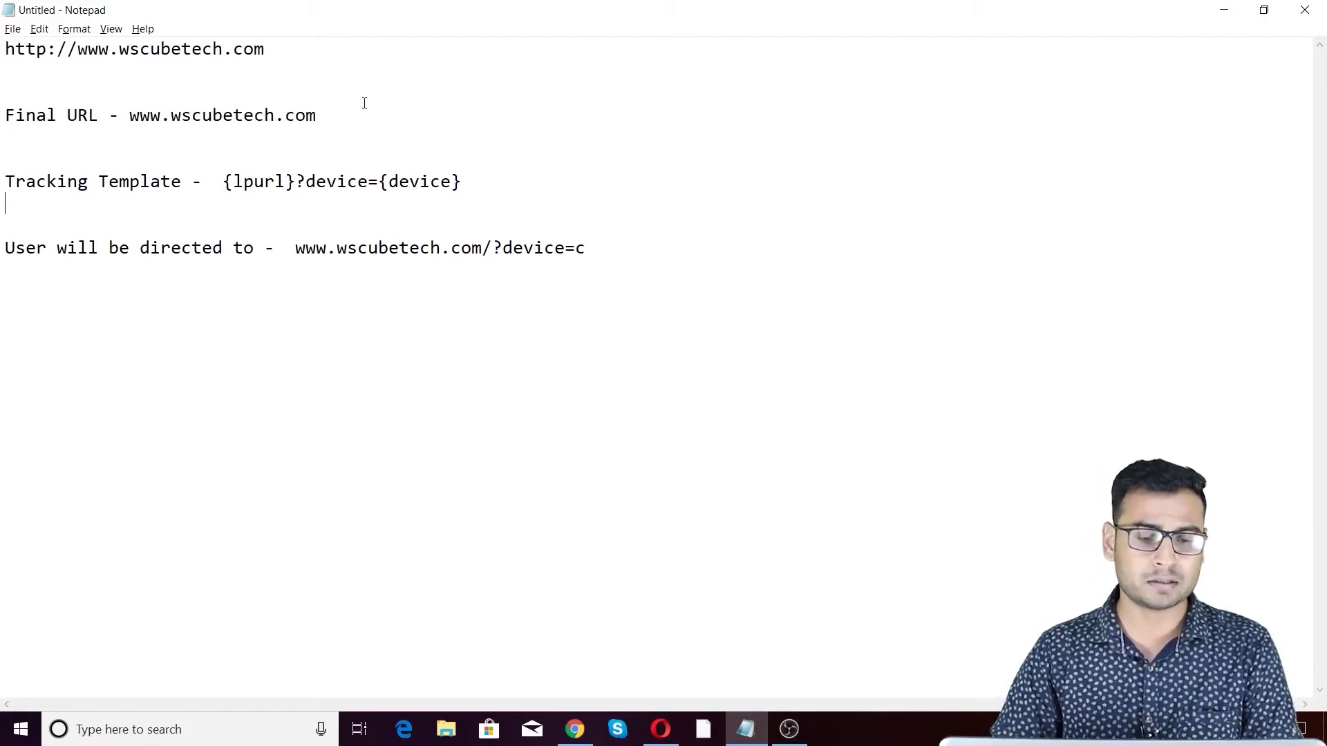
Copy {lpurl}?device={device} from the notes into the new campaign's Tracking template field in Google Ads.
left_click_drag(220, 184, 602, 198)
key("ctrl+c")
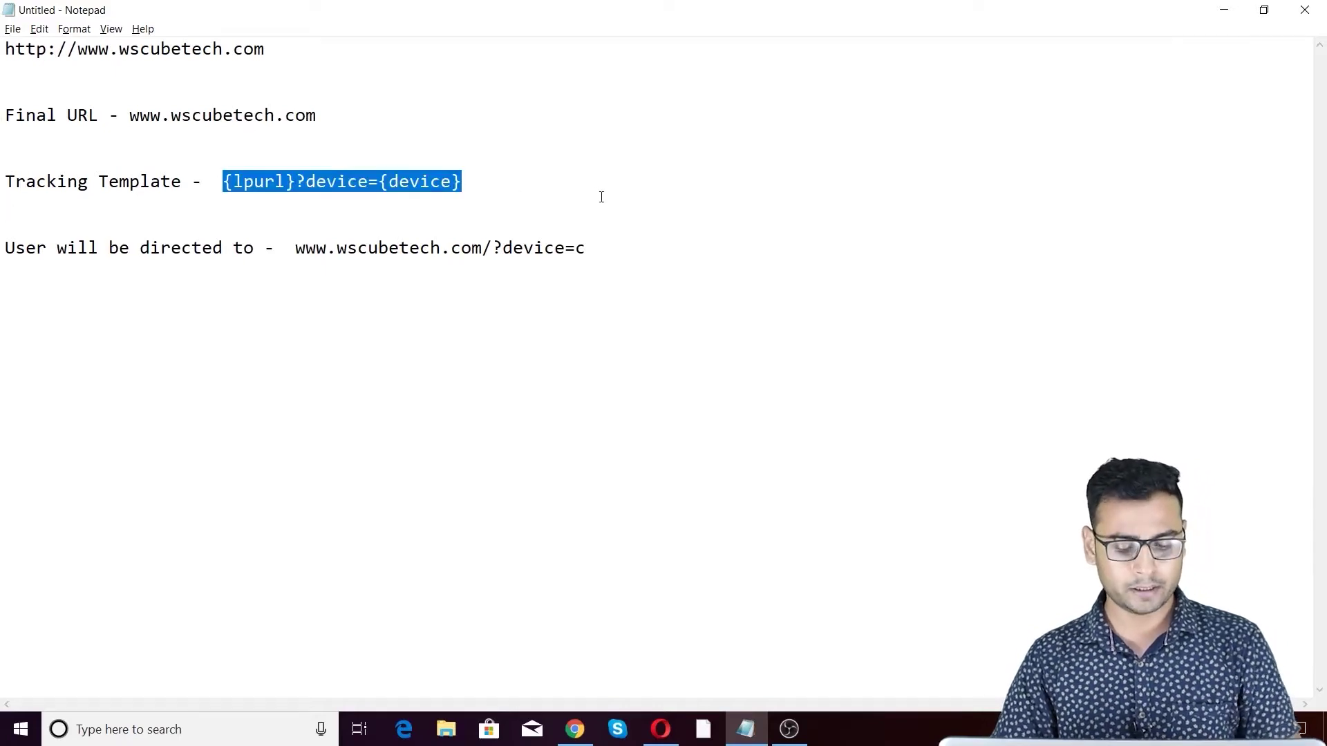
key("alt+Tab")
left_click(508, 272)
key("ctrl+v")
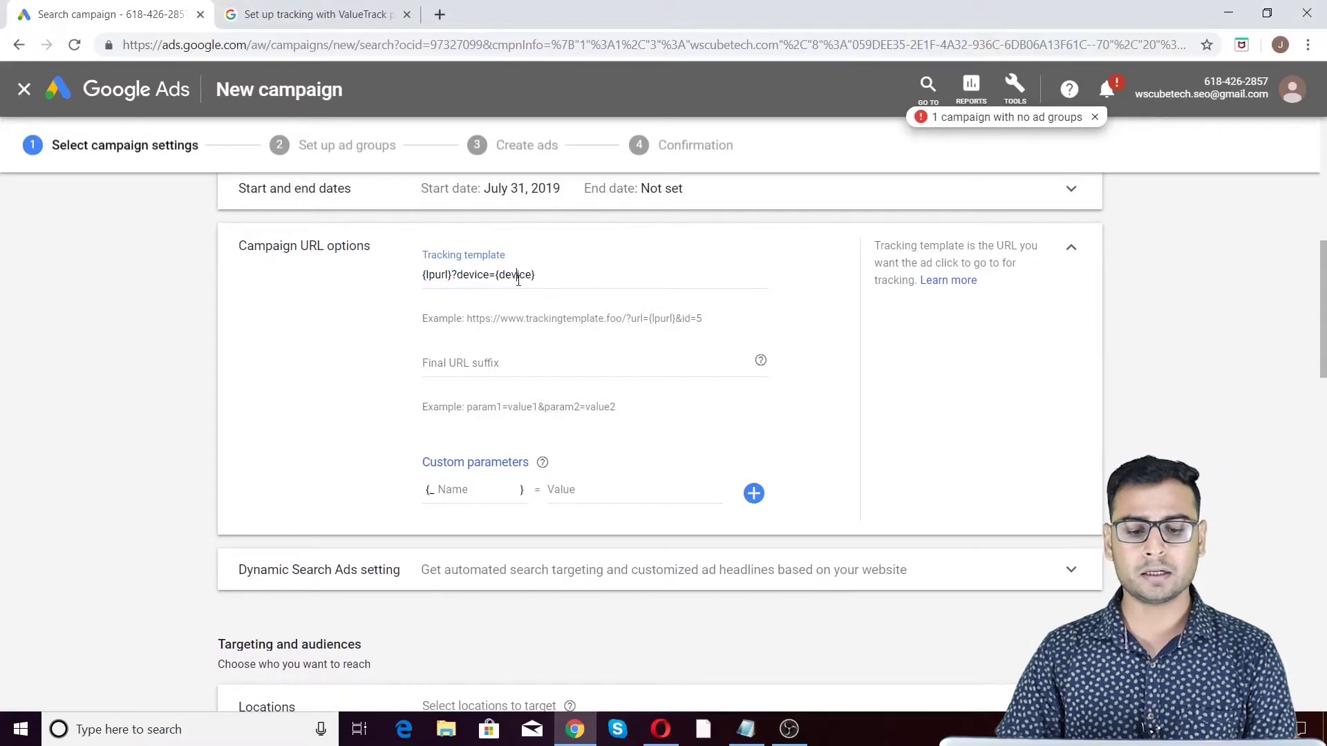
triple_click(520, 284)
left_click(612, 280)
Return to the Notepad notes and examine the "User will be directed to" URL, especially its device value.
left_click(284, 14)
left_click(143, 9)
key("alt+Tab")
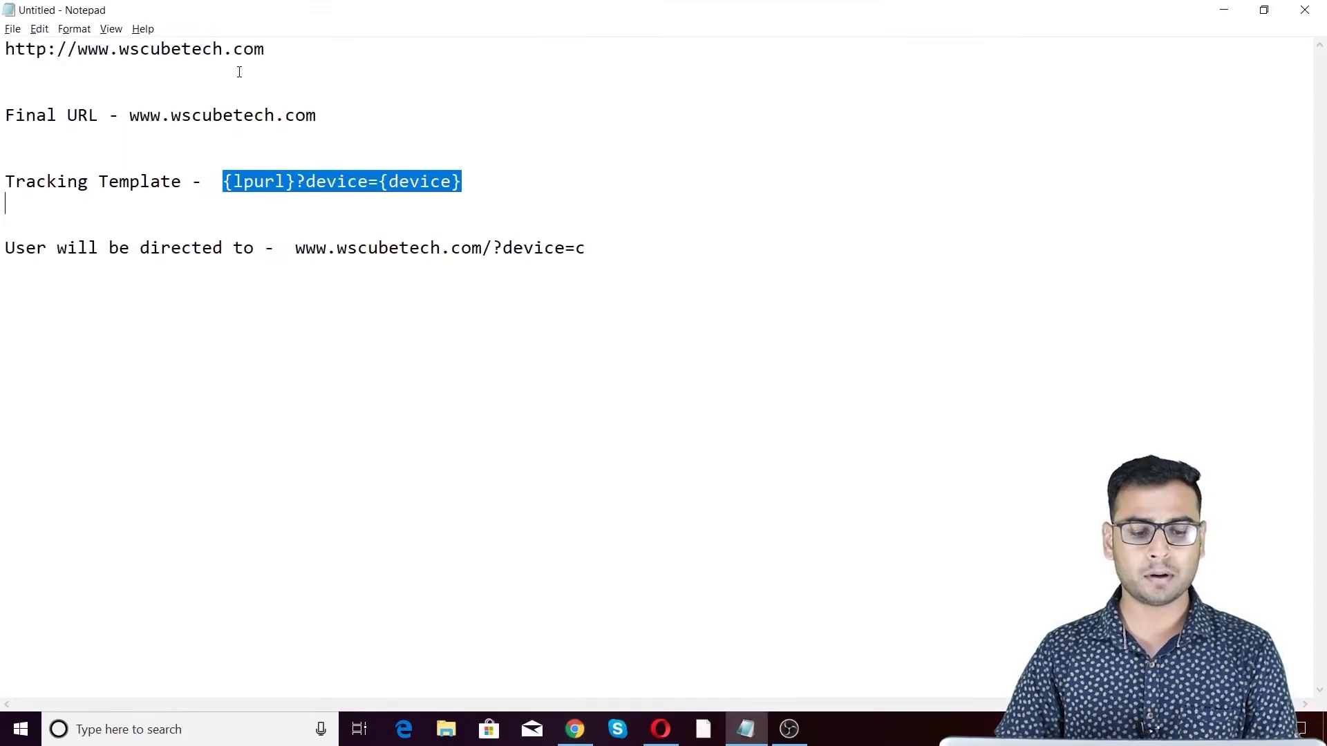
left_click(157, 287)
left_click_drag(19, 250, 338, 250)
left_click(297, 280)
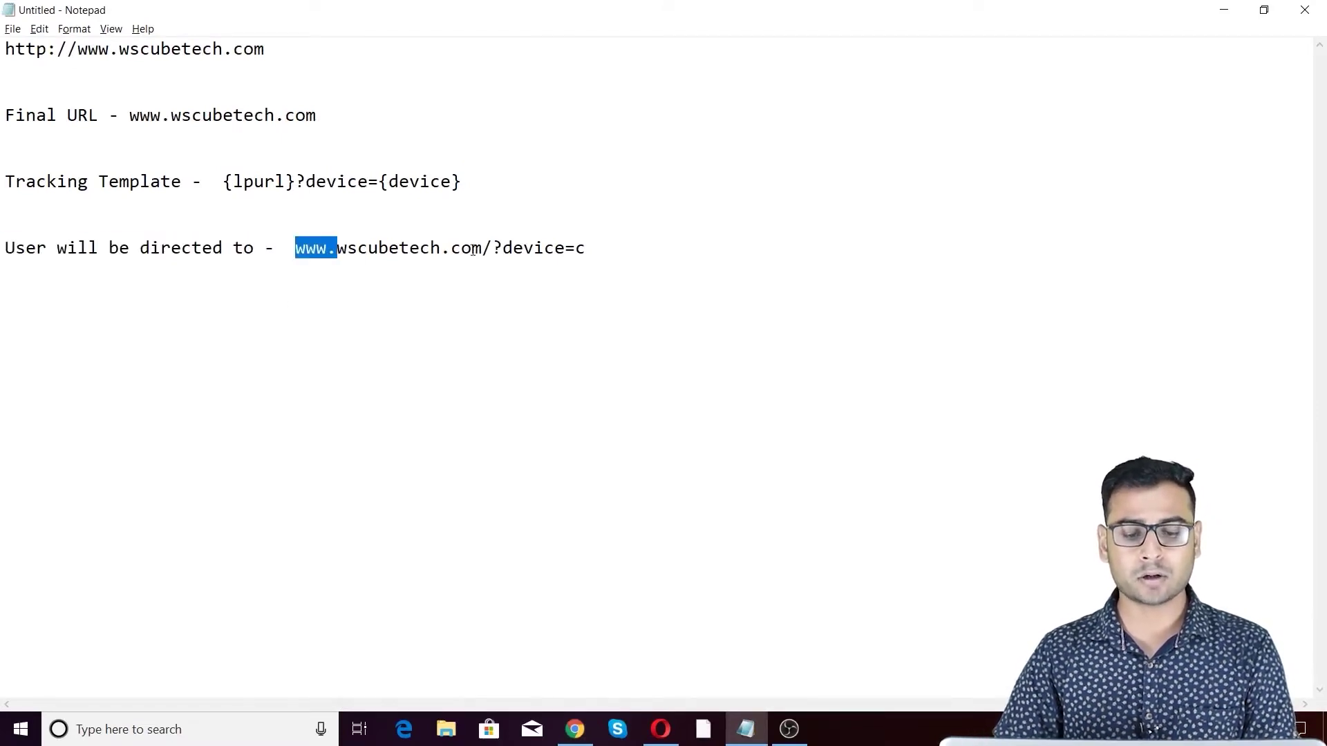
double_click(579, 248)
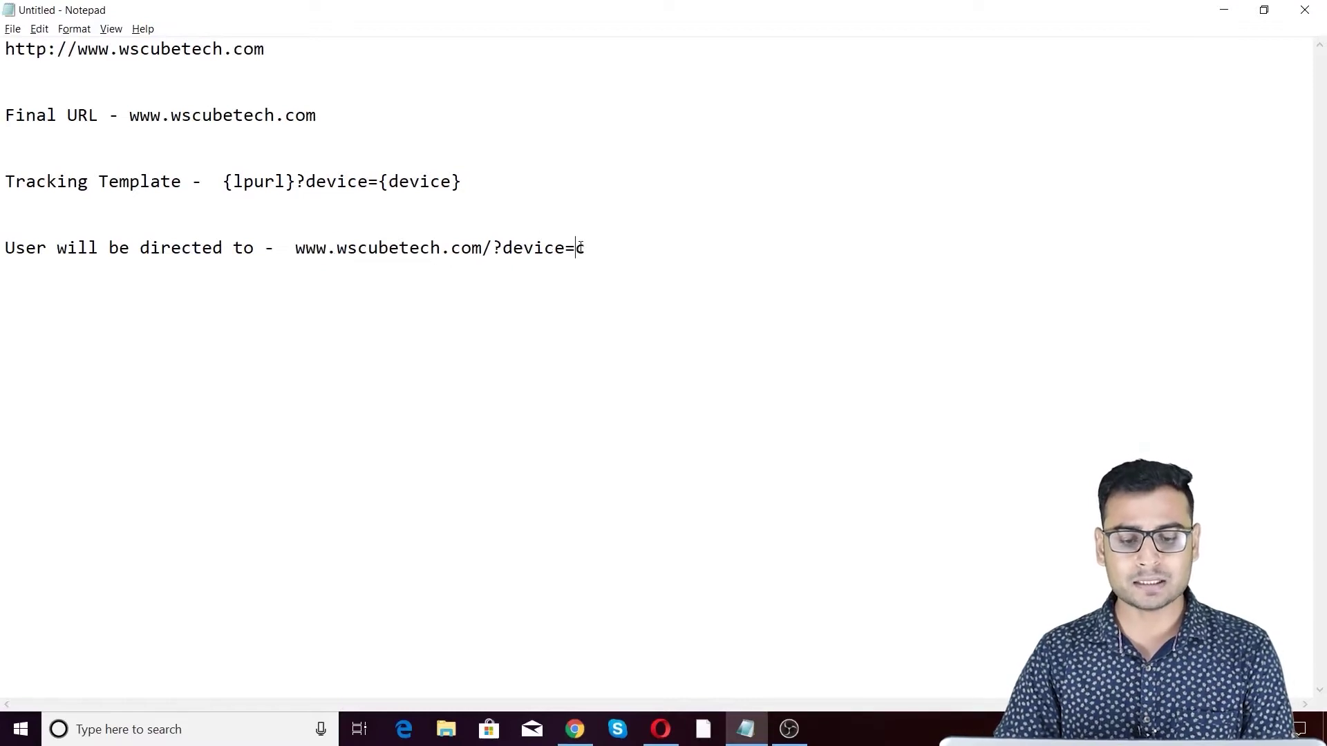
mouse_move(601, 252)
left_mouse_down()
mouse_move(296, 250)
mouse_move(596, 254)
left_mouse_up()
left_click(441, 284)
left_click(592, 250)
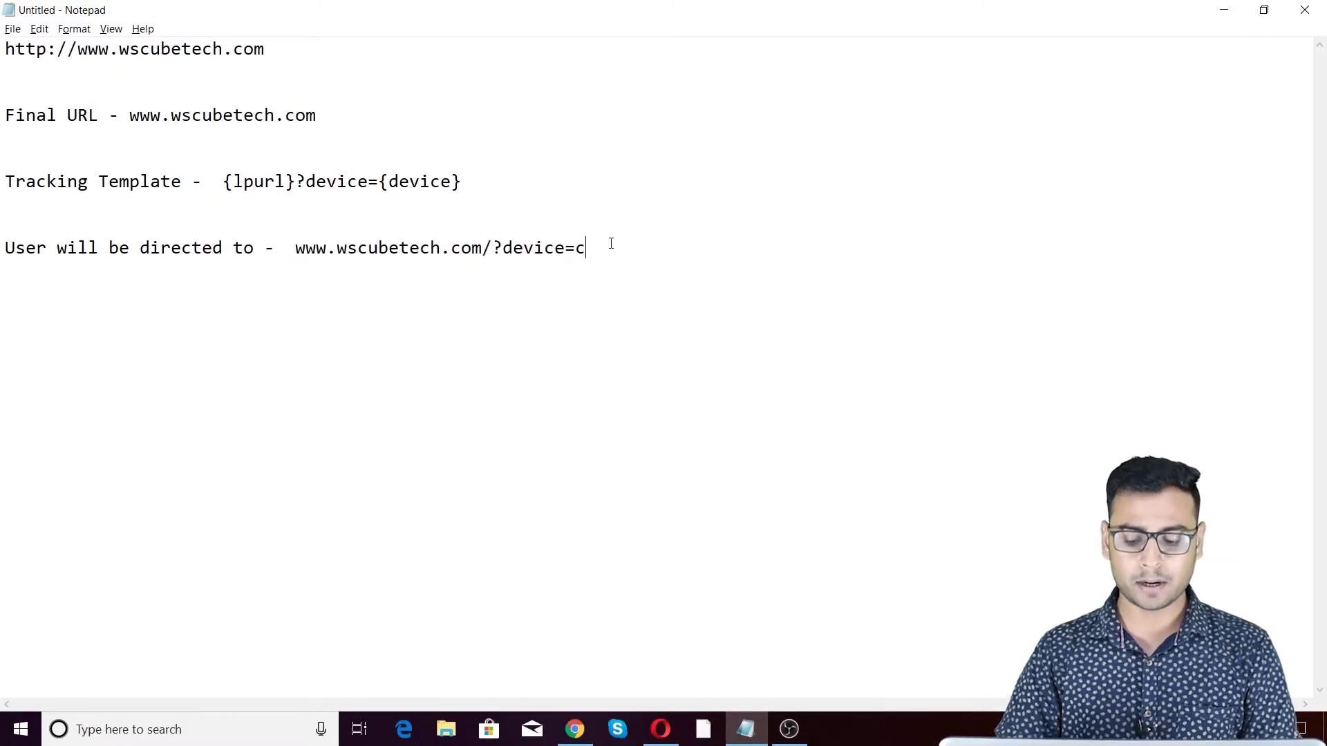
Indent the line beneath the "User will be directed to" URL so the next URL can align with it.
key("Tab")
key("Tab")
key("Tab")
key("Tab")
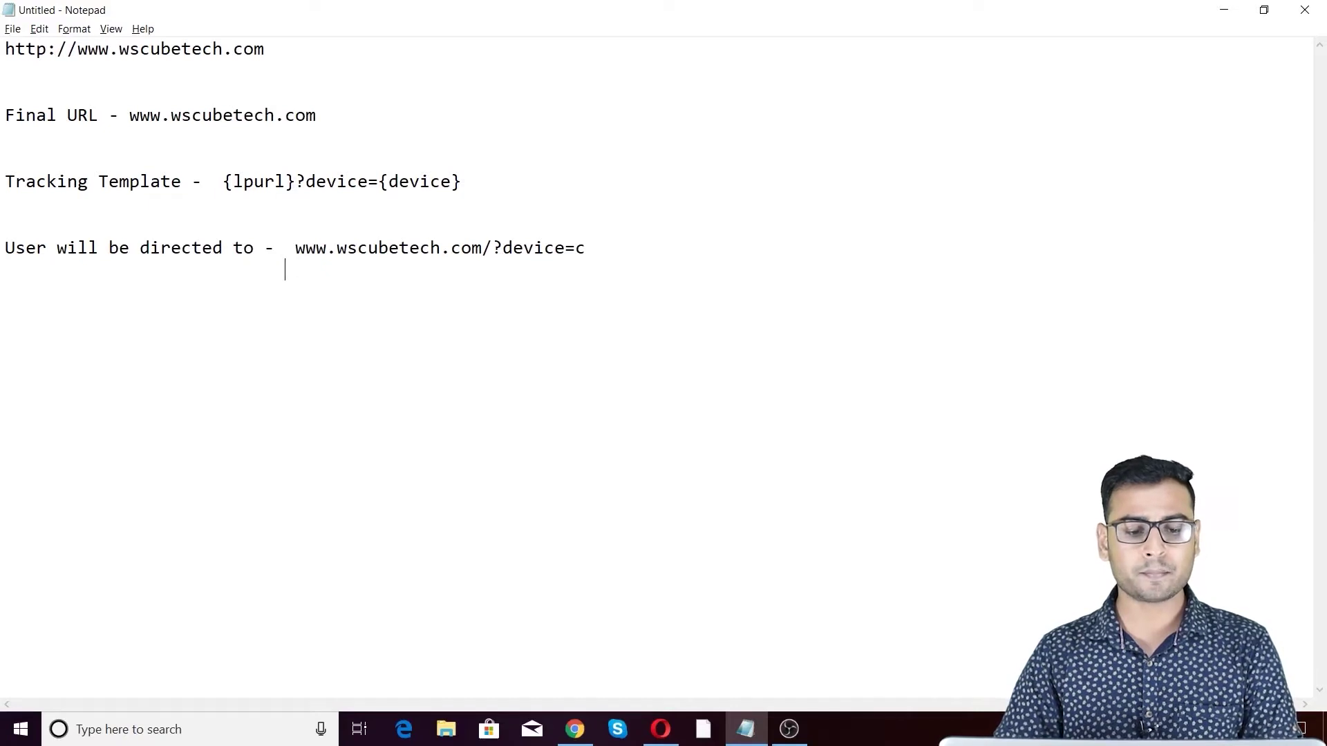
left_click_drag(131, 118, 423, 112)
left_click(592, 163)
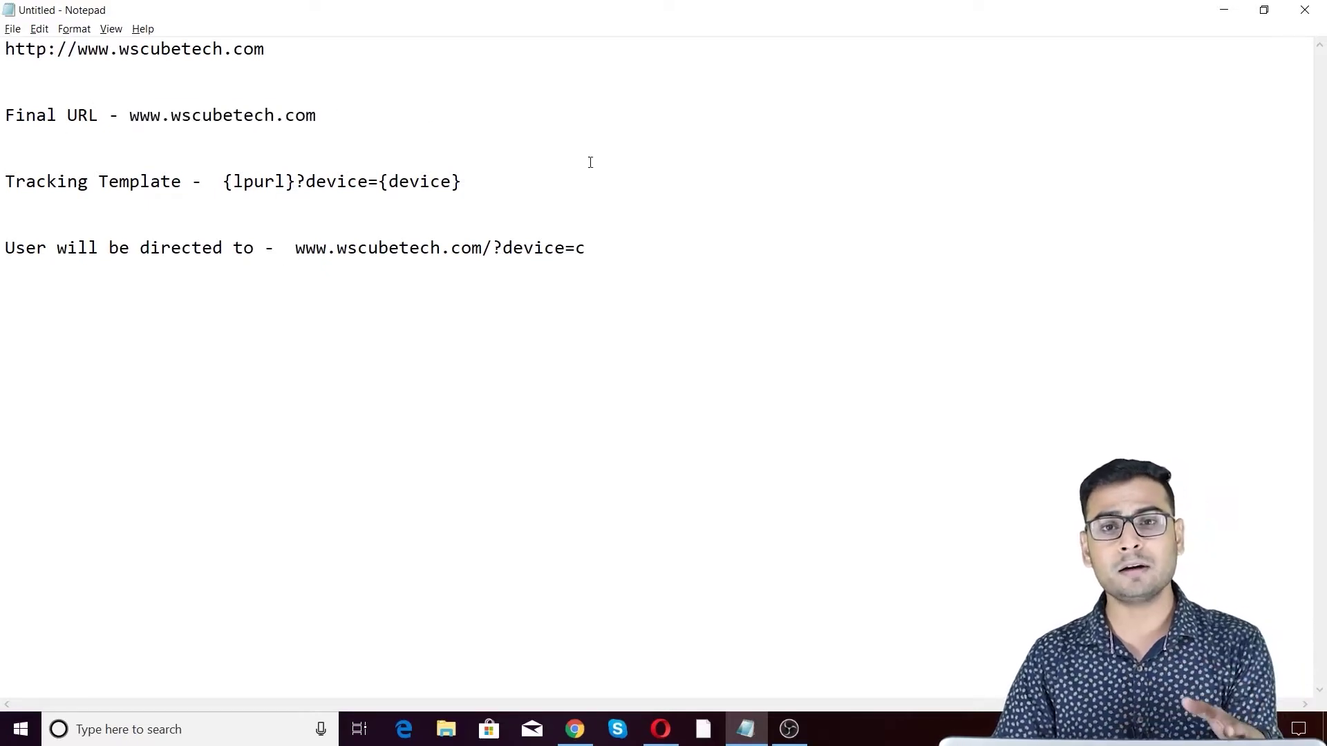
Duplicate the redirect URL onto the indented line below and change its ending to device=m.
left_click_drag(301, 257, 532, 267)
key("ctrl+c")
left_click(334, 271)
left_click_drag(400, 250, 453, 249)
left_click(228, 133)
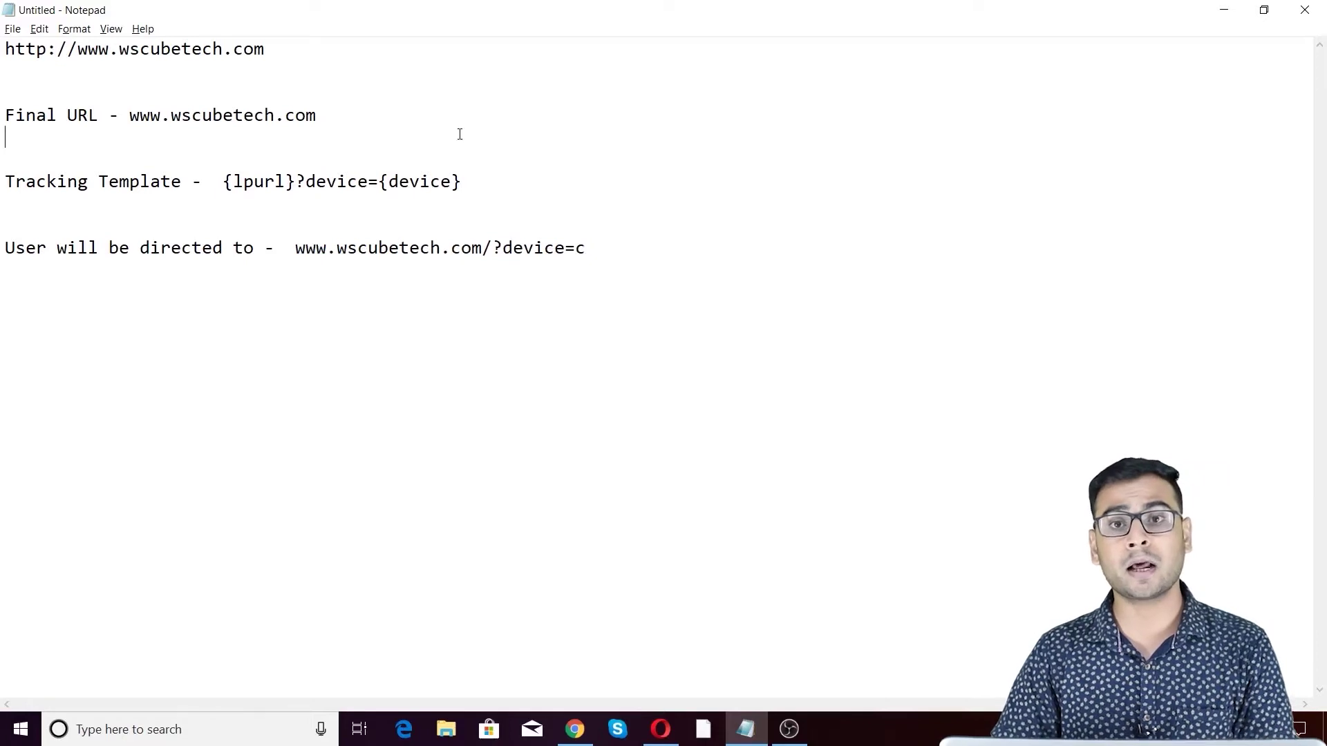
left_click(588, 248)
left_click(304, 274)
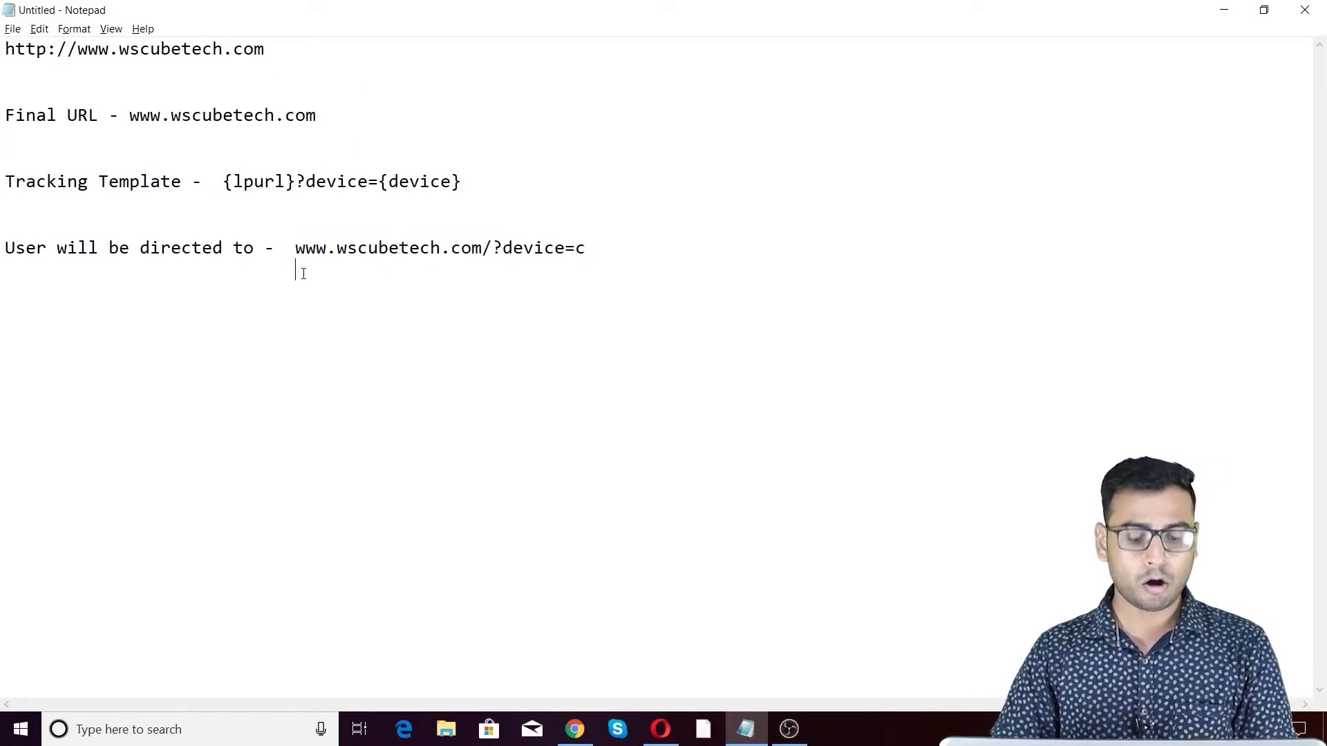
key("ctrl+v")
key("BackSpace")
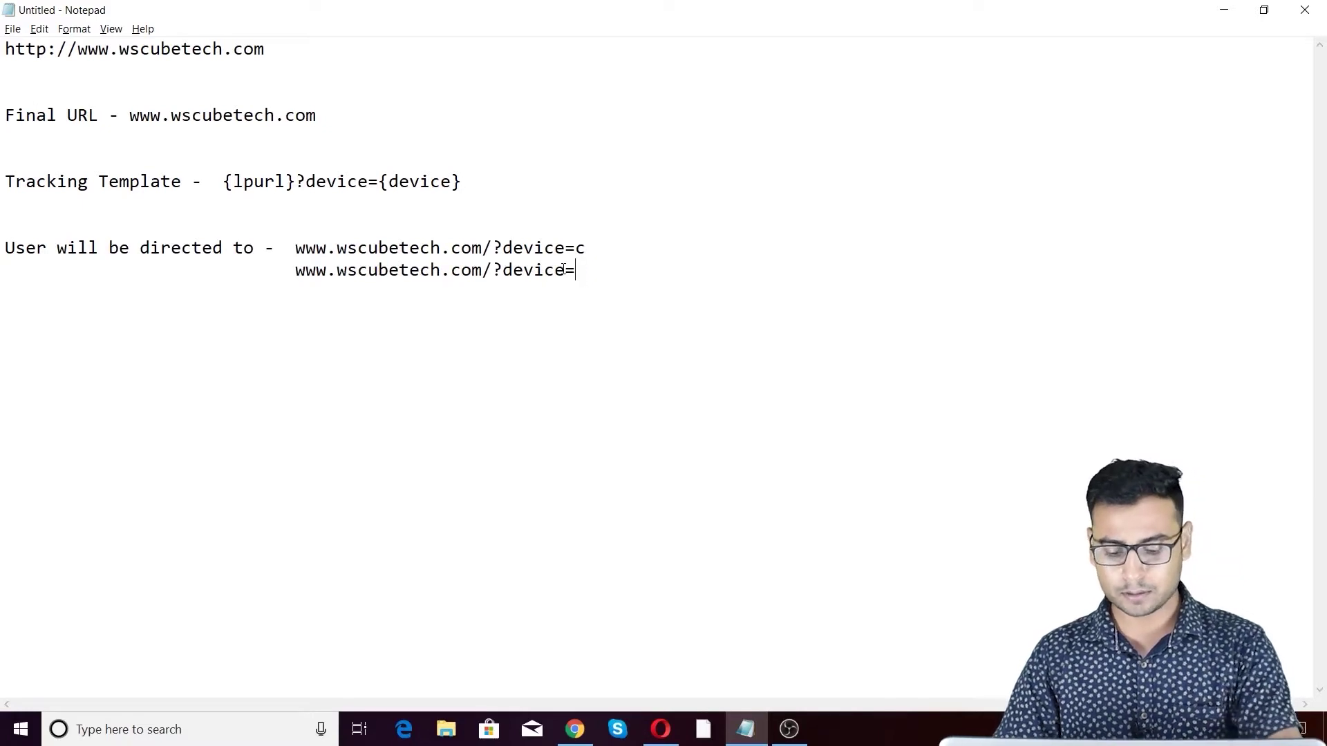
type("m")
left_click_drag(586, 271, 292, 275)
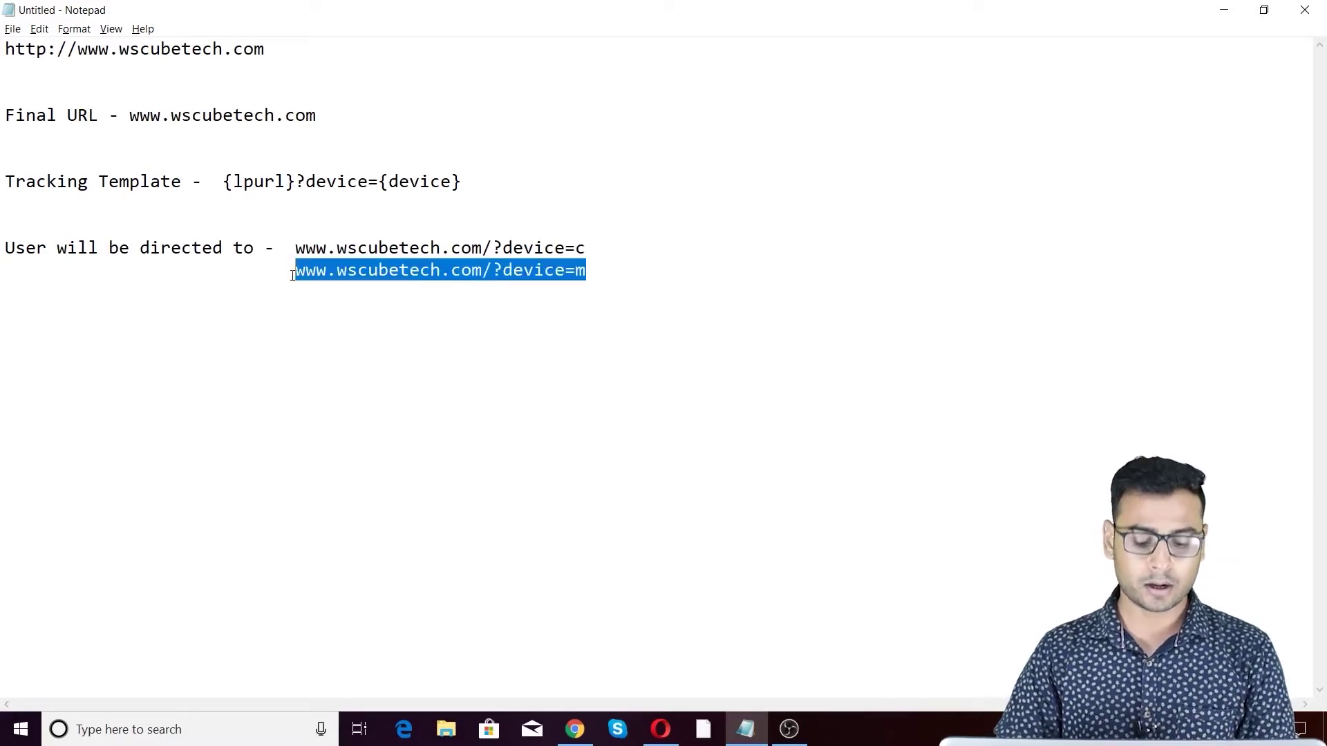
key("ctrl+c")
left_click(296, 291)
key("ctrl+v")
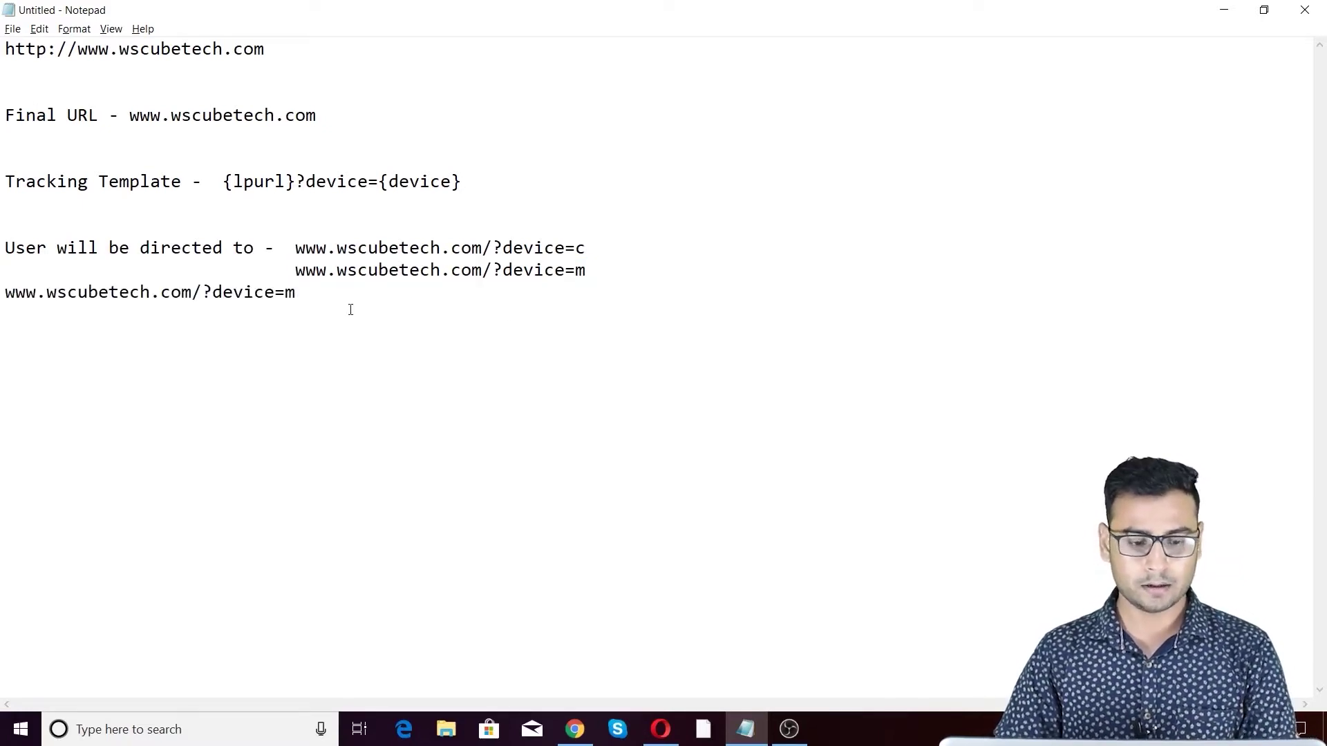
key("BackSpace")
type("t")
key("Home")
key("Tab")
key("Tab")
key("Tab")
key("Tab")
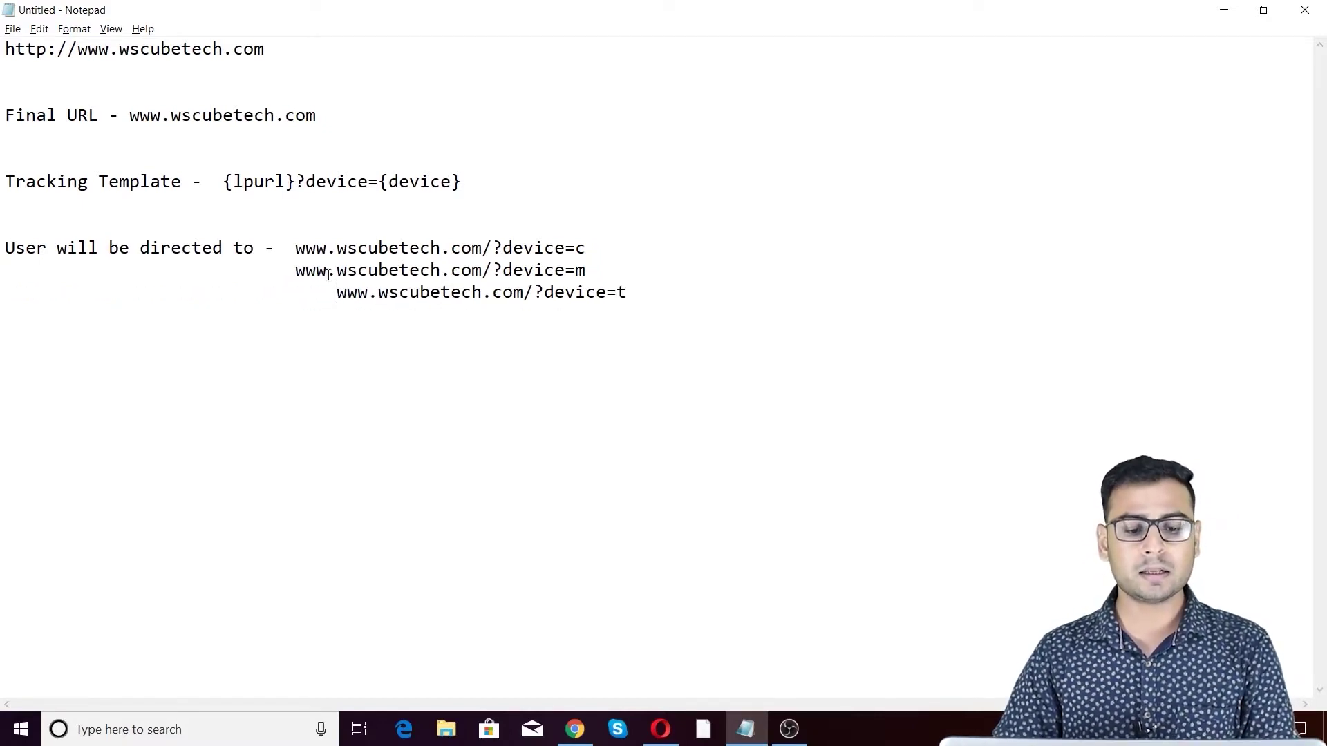
key("BackSpace")
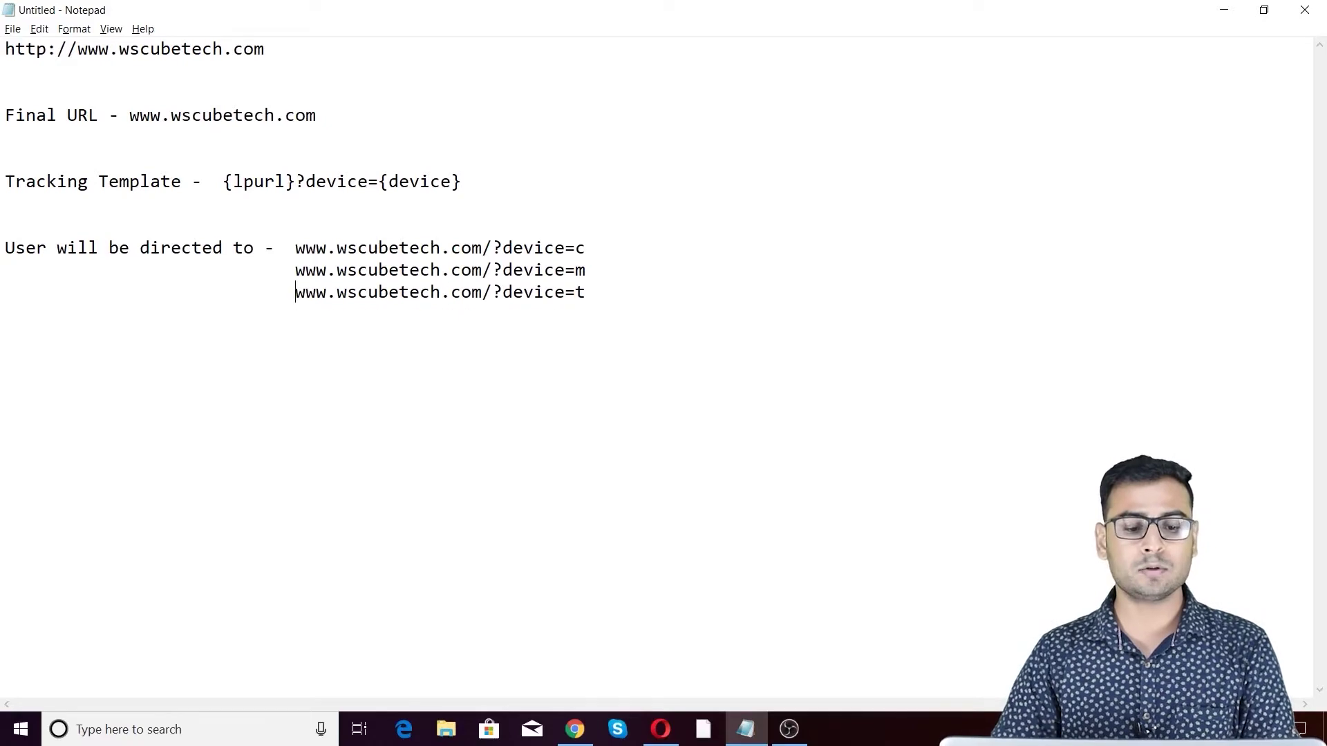
Check the campaign's tracking template in Google Ads against the notes, and return to Notepad.
key("alt+Tab")
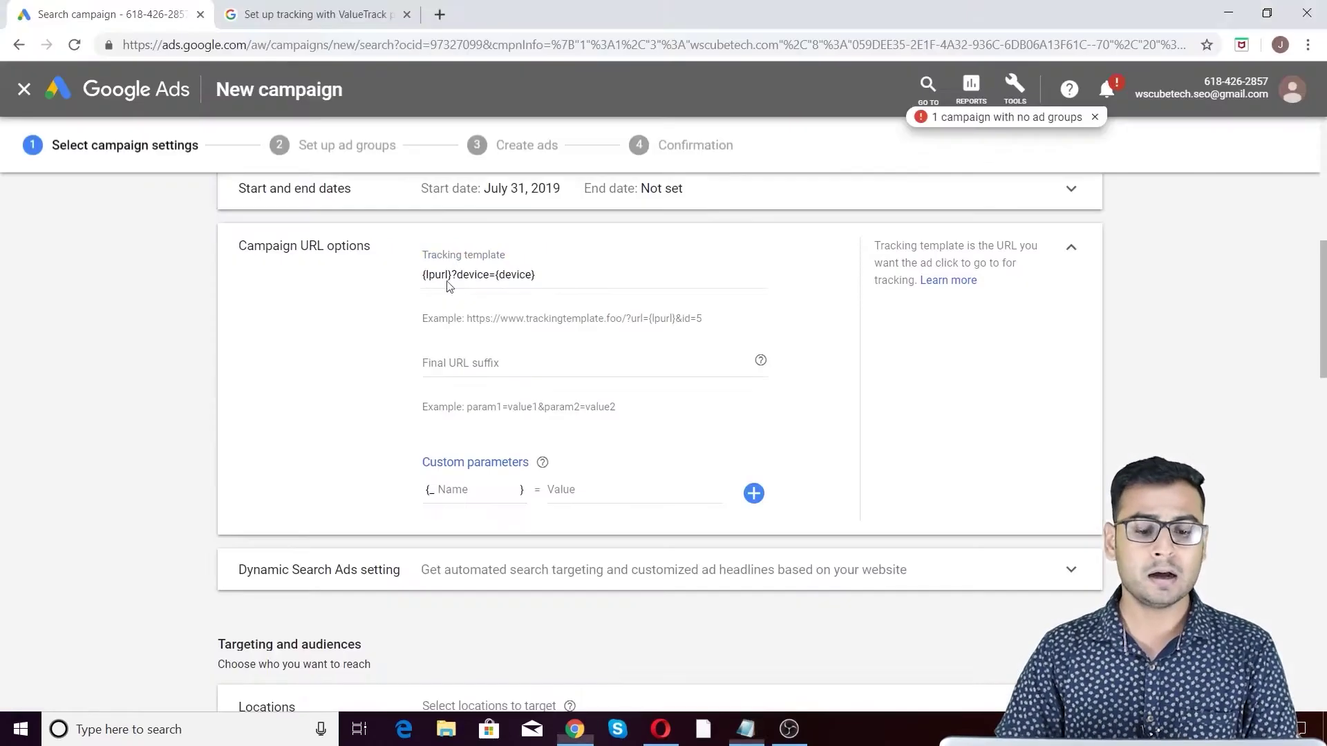
triple_click(459, 275)
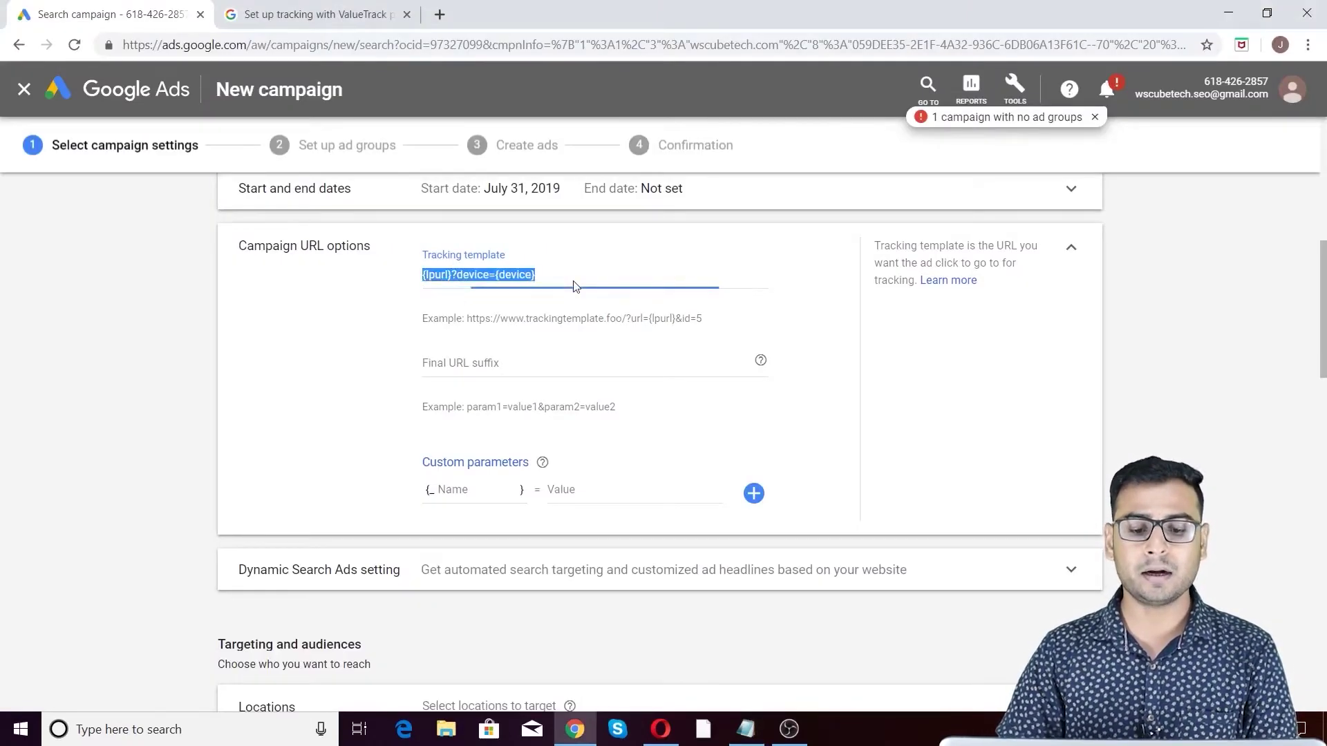
key("alt+Tab")
Label the device=c URL with "= desktop / laptop".
left_click(599, 247)
type("= desk")
key("BackSpace")
key("BackSpace")
type("ks")
key("BackSpace")
key("BackSpace")
type("sktop /laptop")
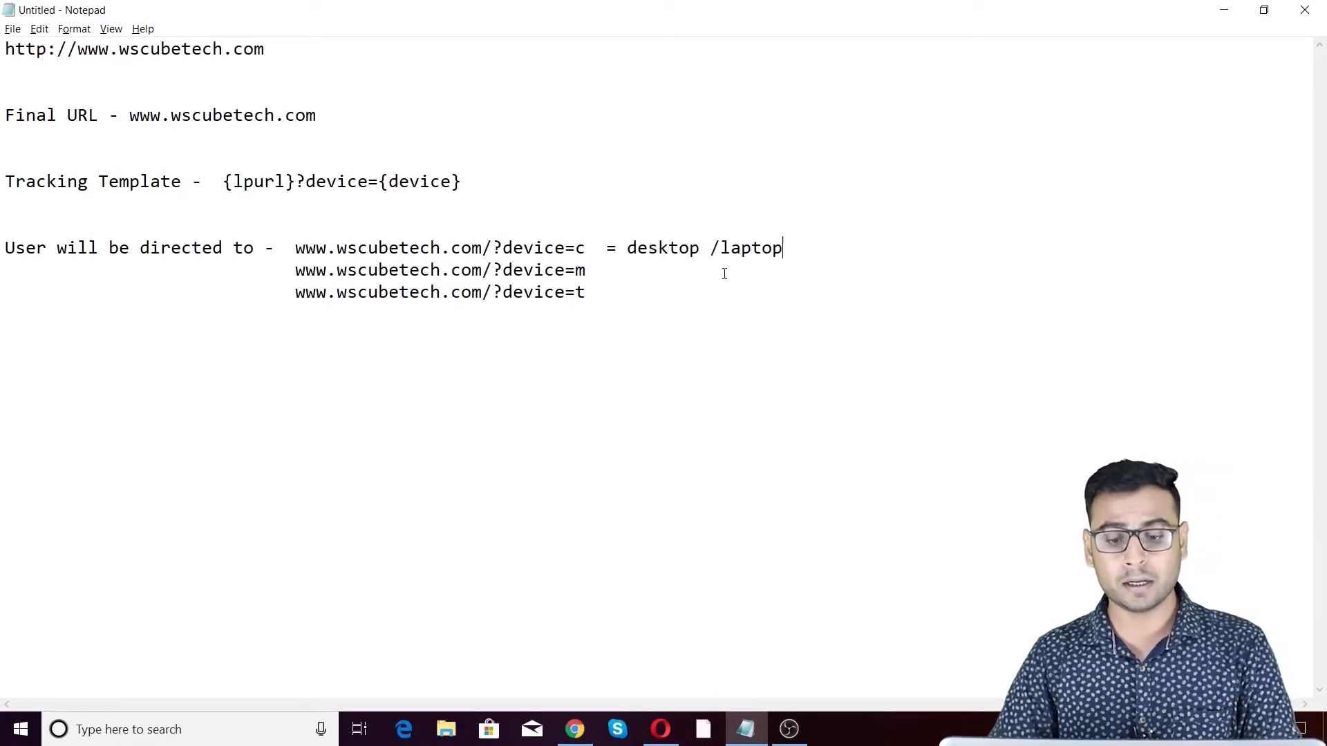
left_click(721, 250)
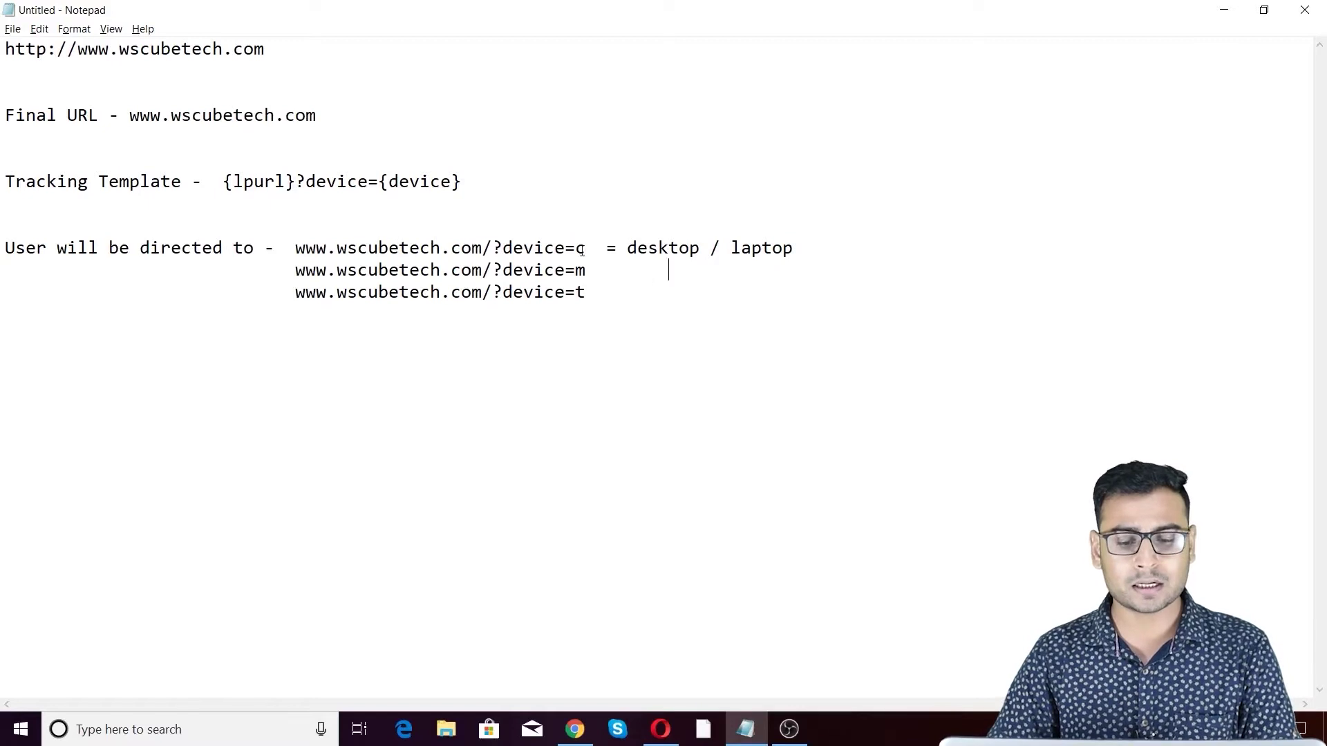
Label the device=m URL with "= mobile" and the device=t URL with "= tablet".
double_click(580, 250)
left_click(579, 249)
double_click(579, 249)
left_click(579, 249)
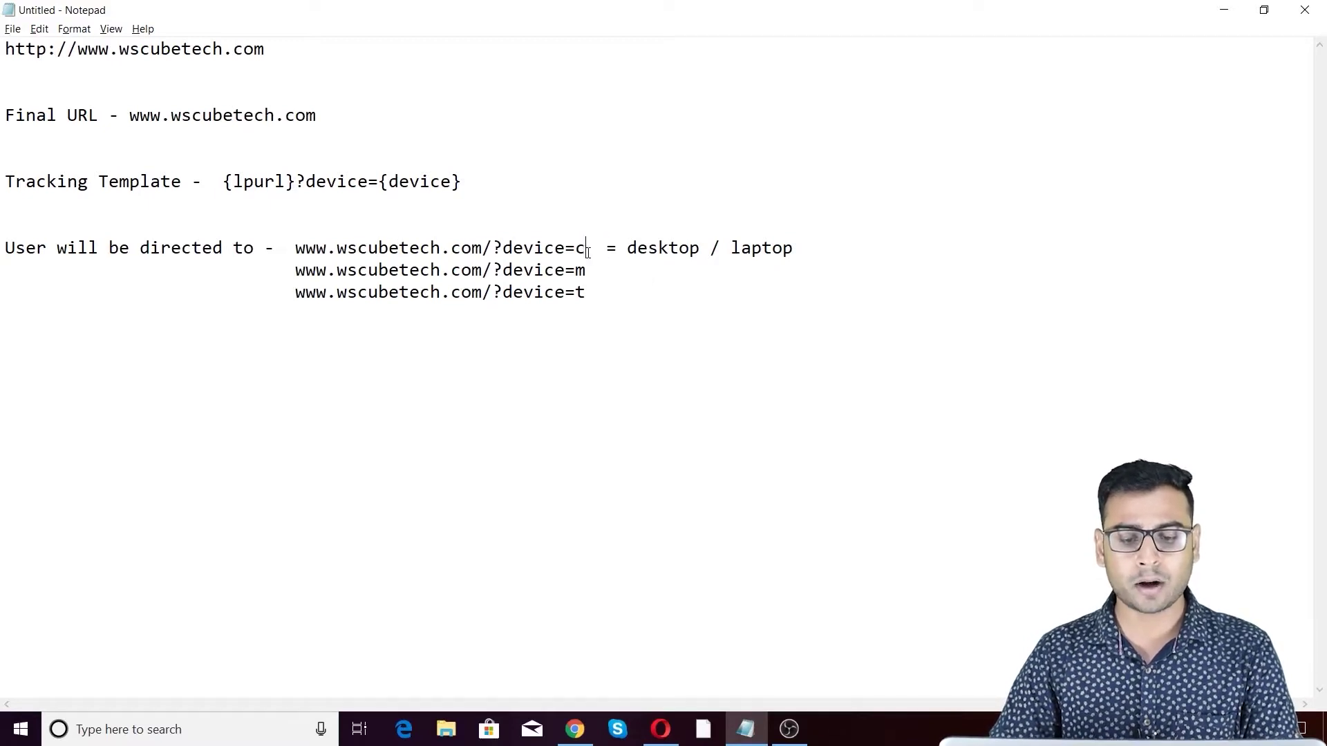
left_click_drag(577, 248, 587, 250)
left_click(625, 307)
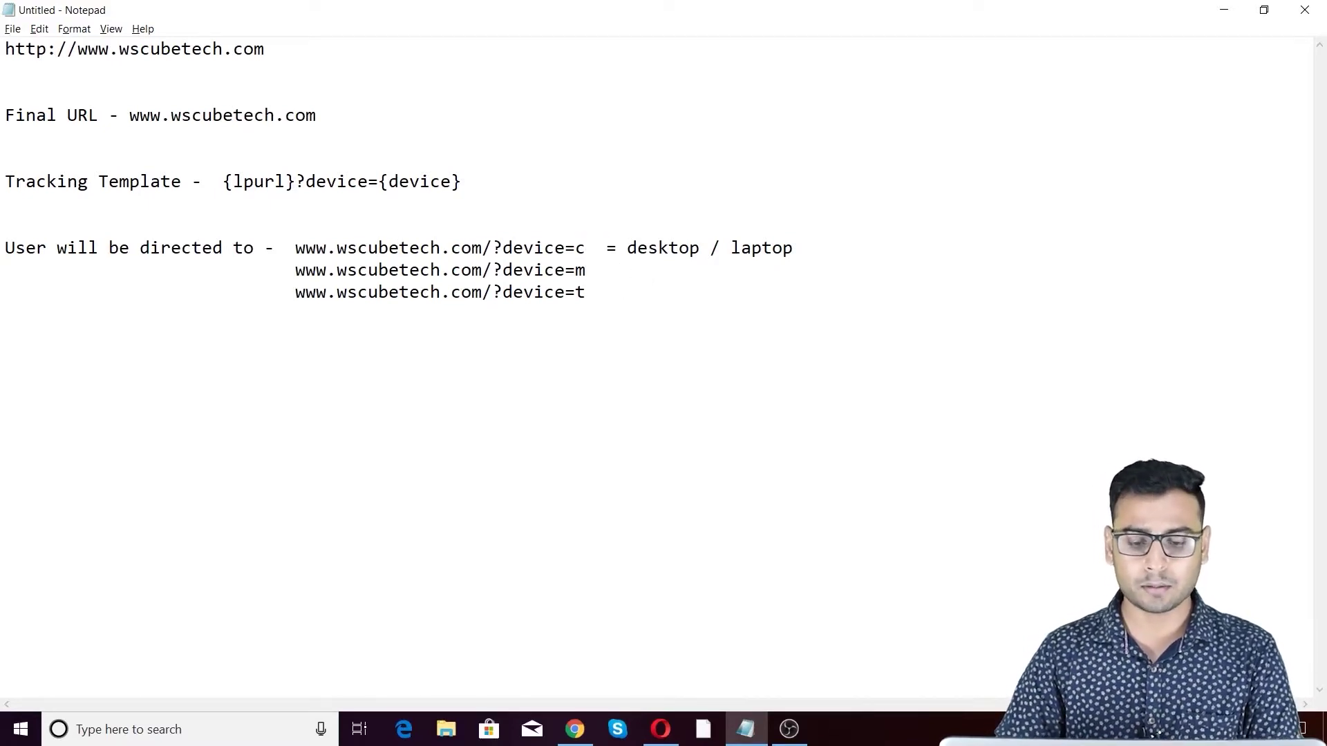
type("= mobile ")
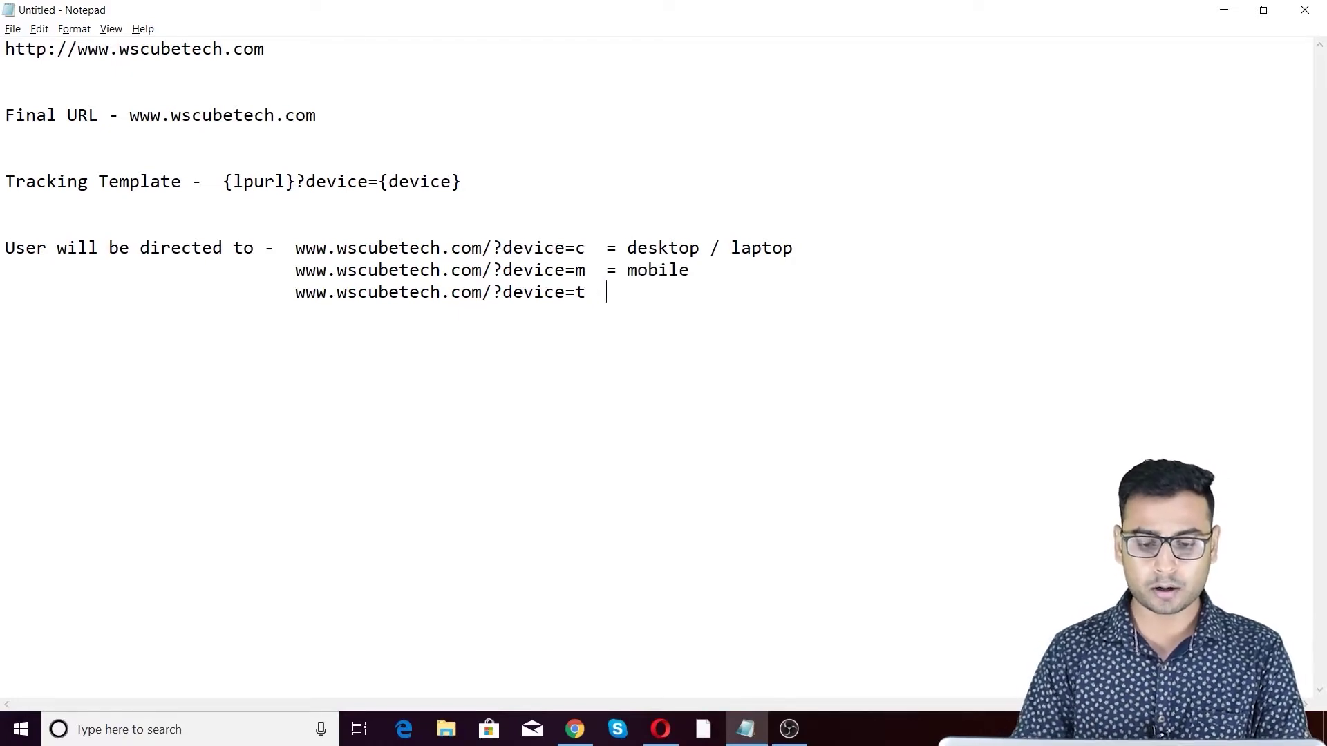
type("  = tablet")
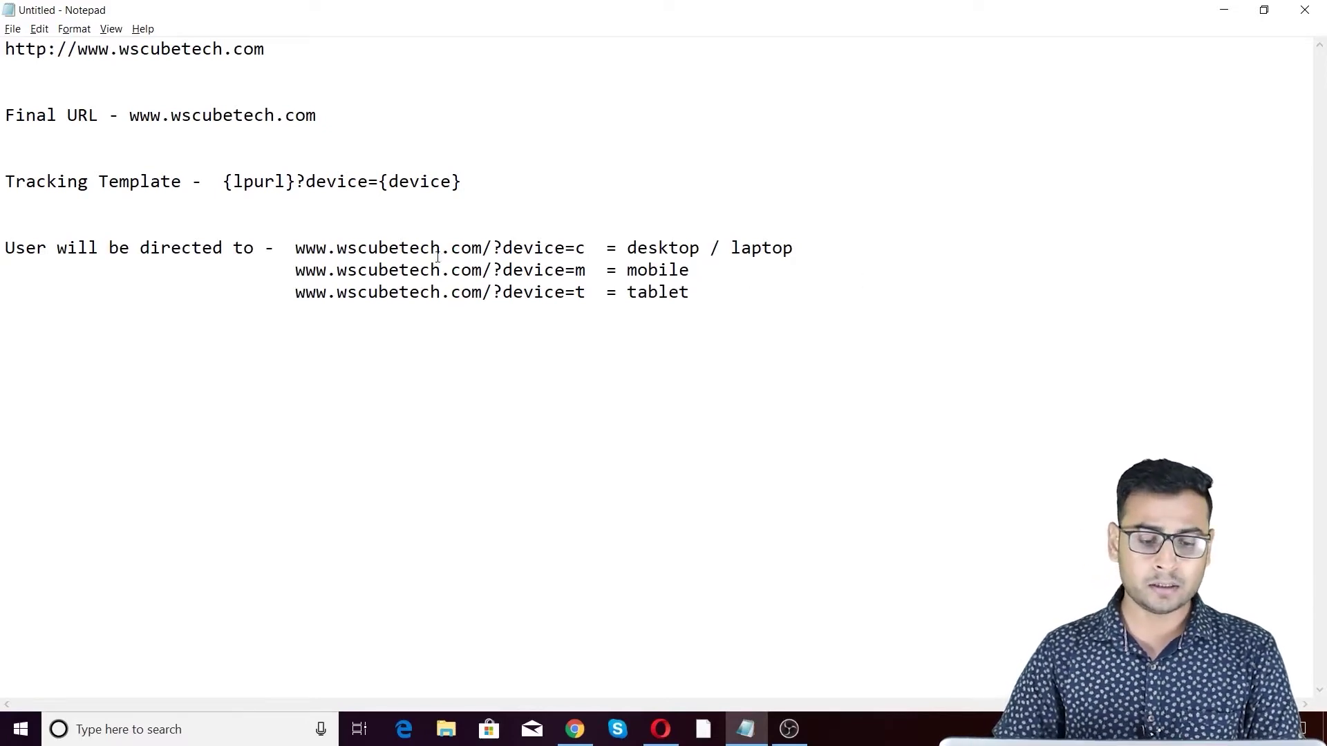
Review the labelled device URLs, and inspect the Custom parameters name and value fields in Google Ads.
left_click_drag(296, 247, 587, 250)
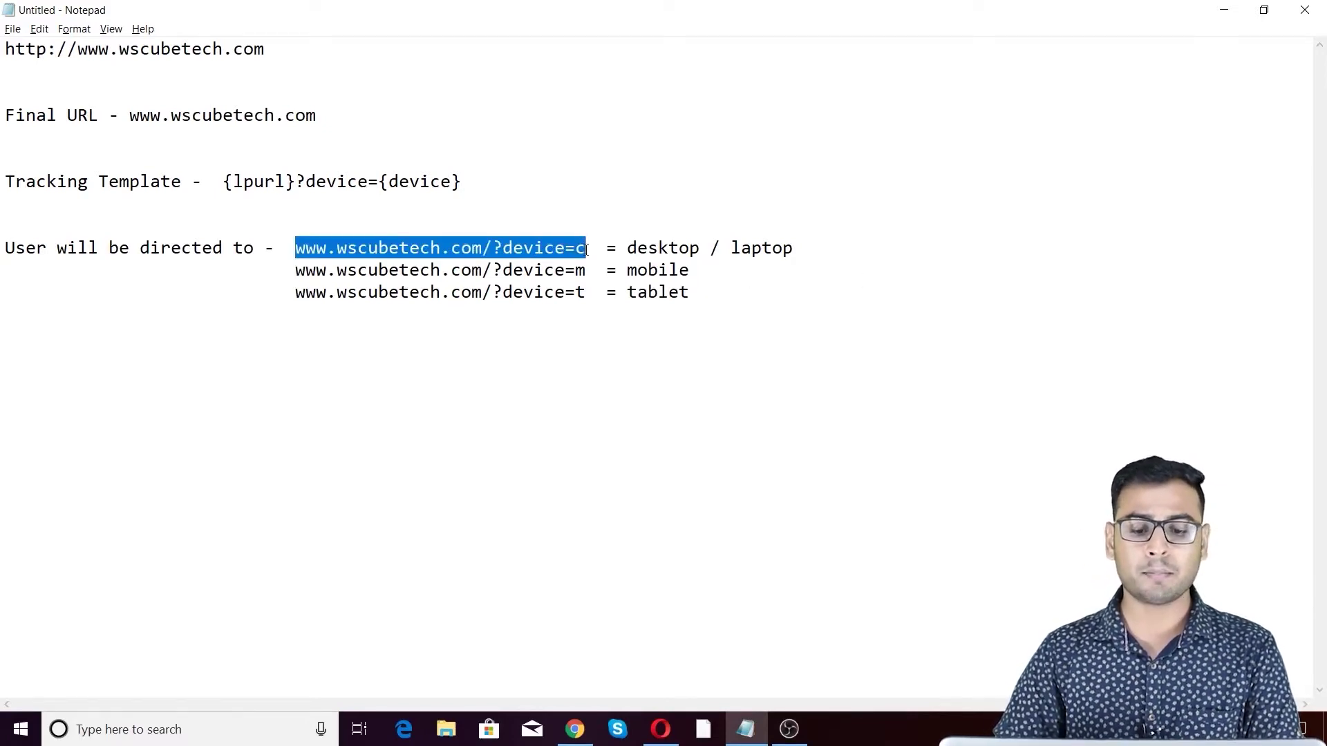
left_click(567, 293)
double_click(503, 270)
left_click(505, 271)
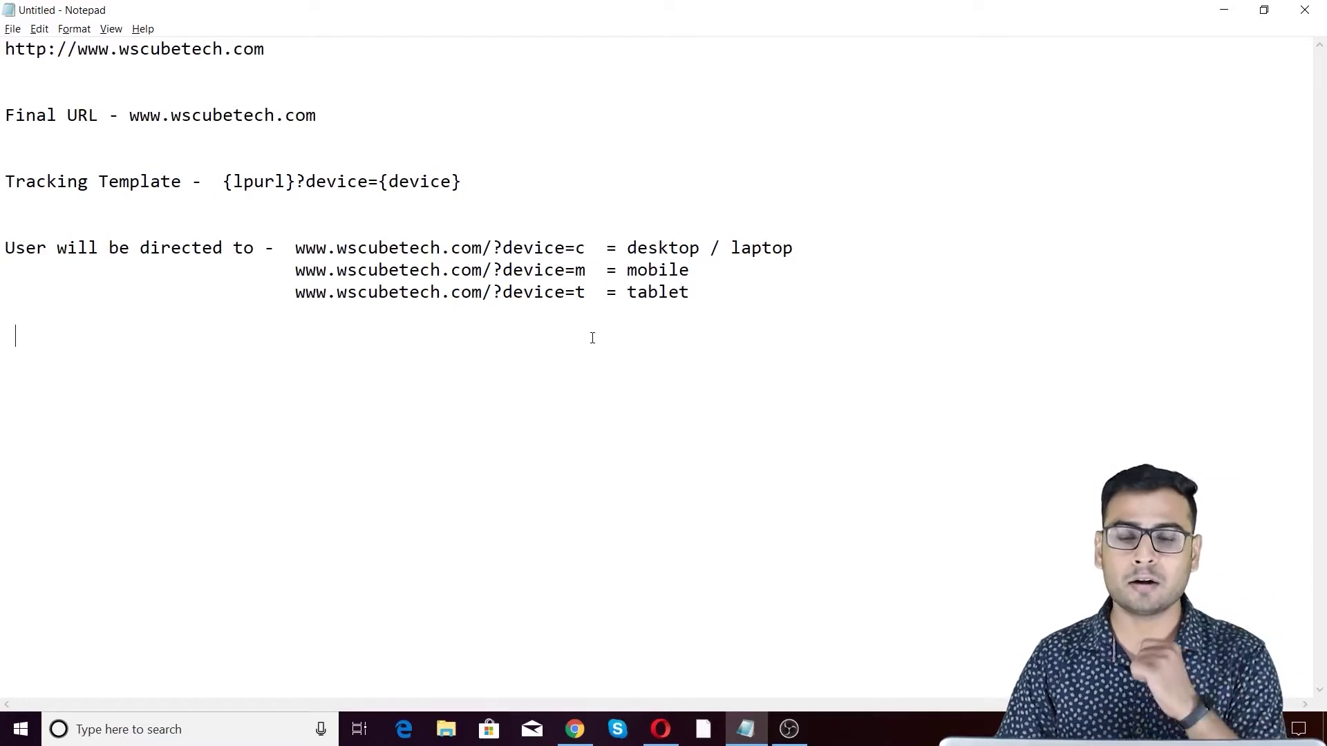
key("alt+Tab")
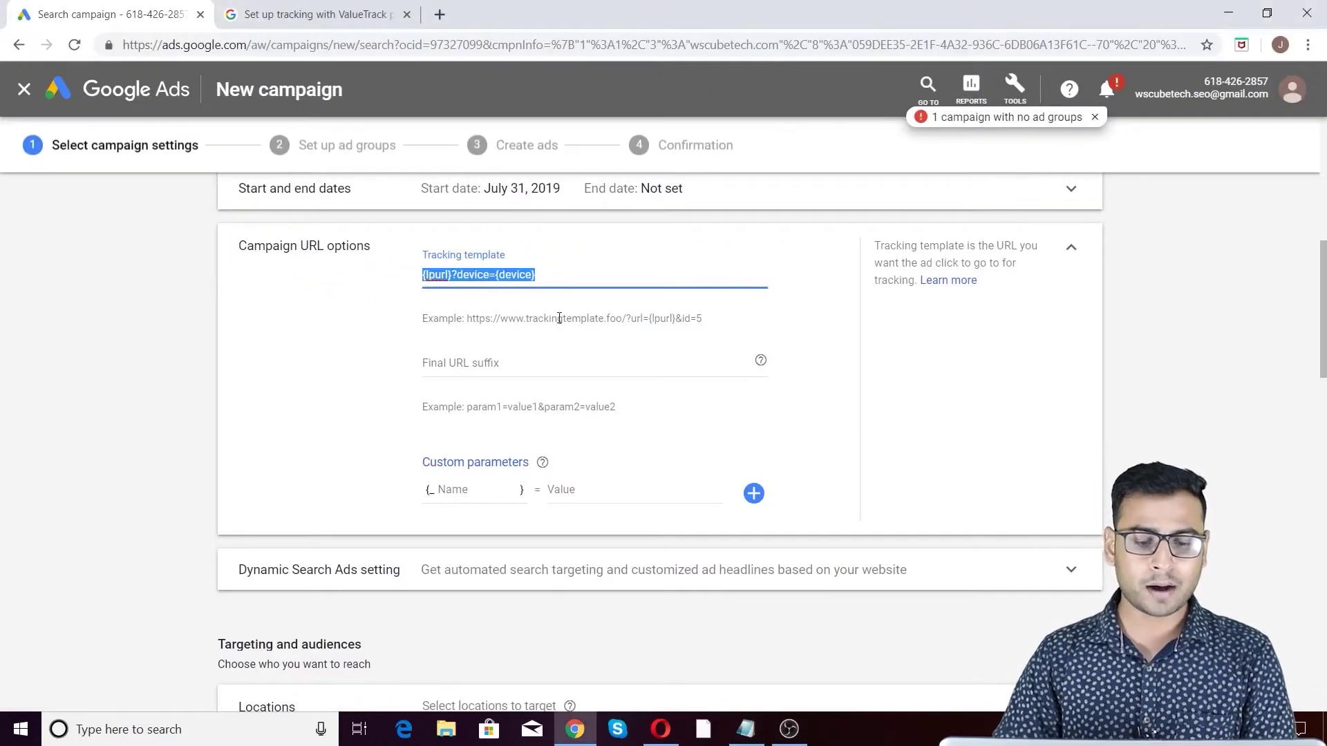
left_click(475, 488)
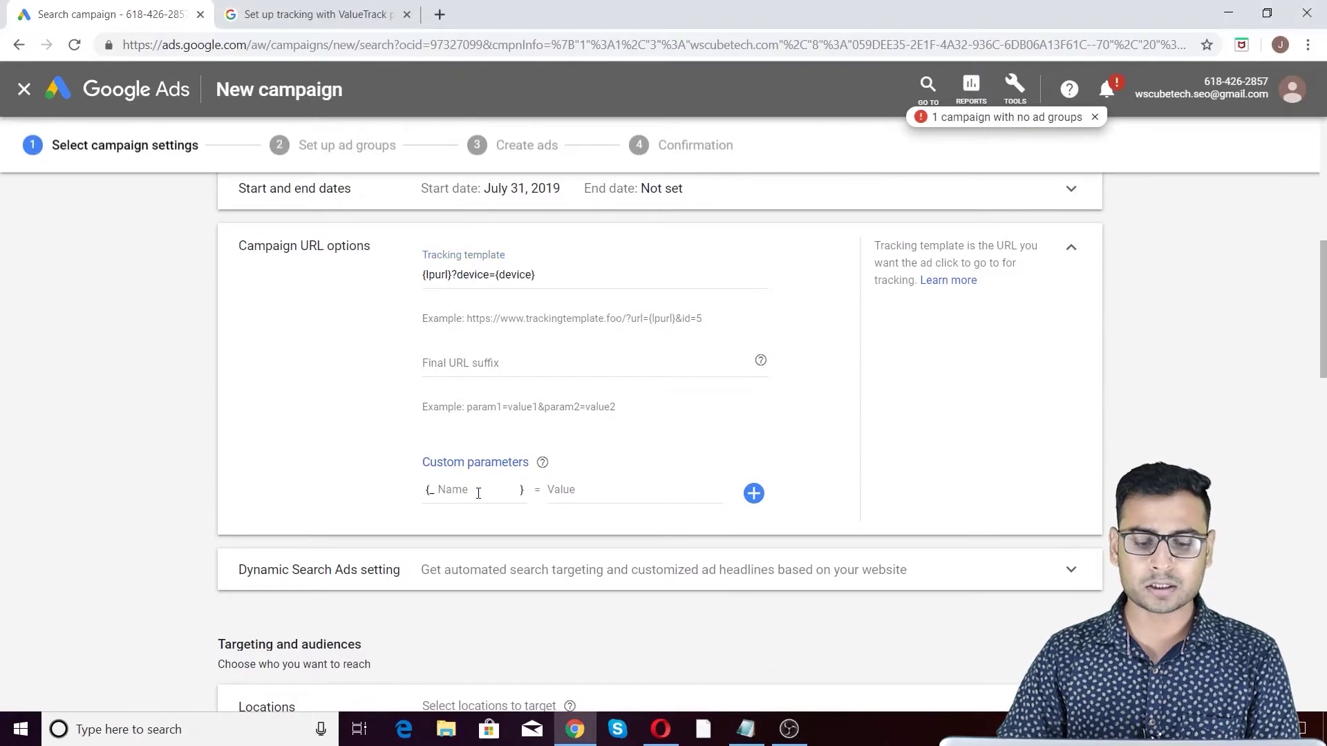
left_click(574, 488)
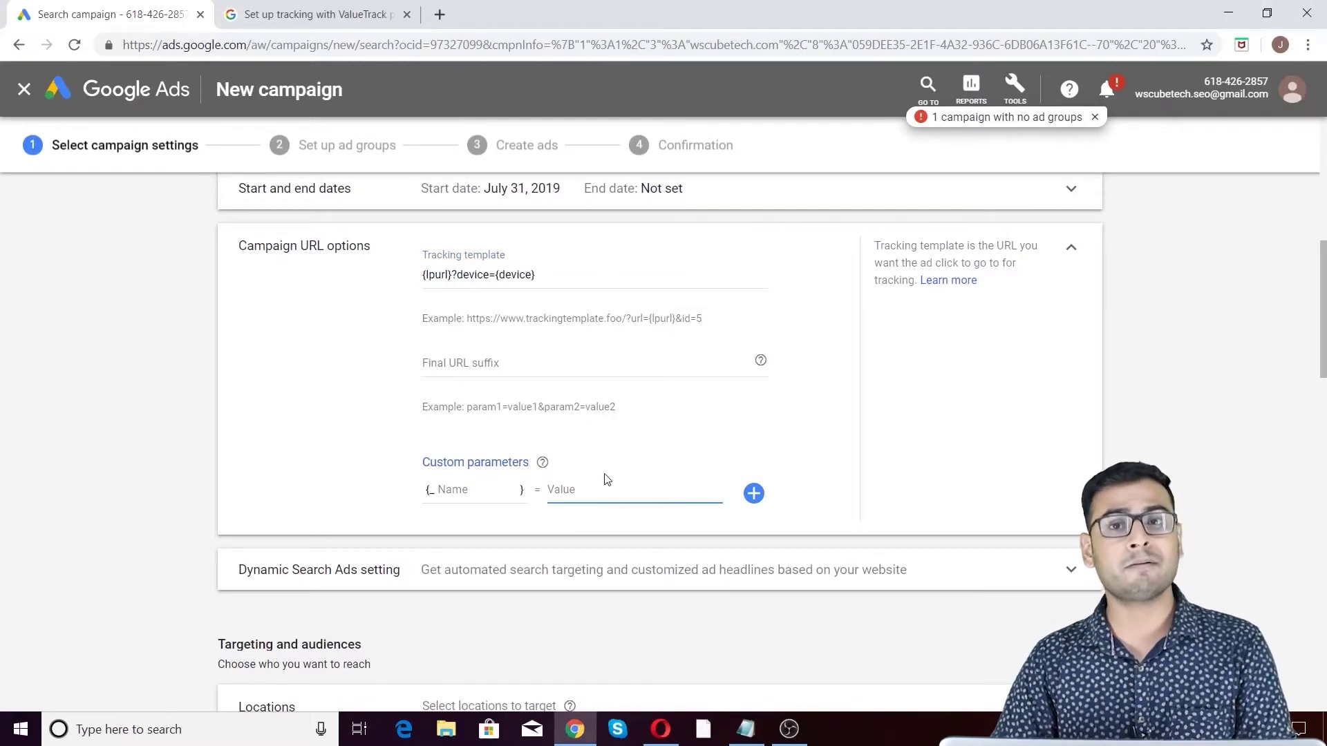
Return to Notepad and review how the tracking template corresponds to the three device-specific redirect URLs.
key("alt+Tab")
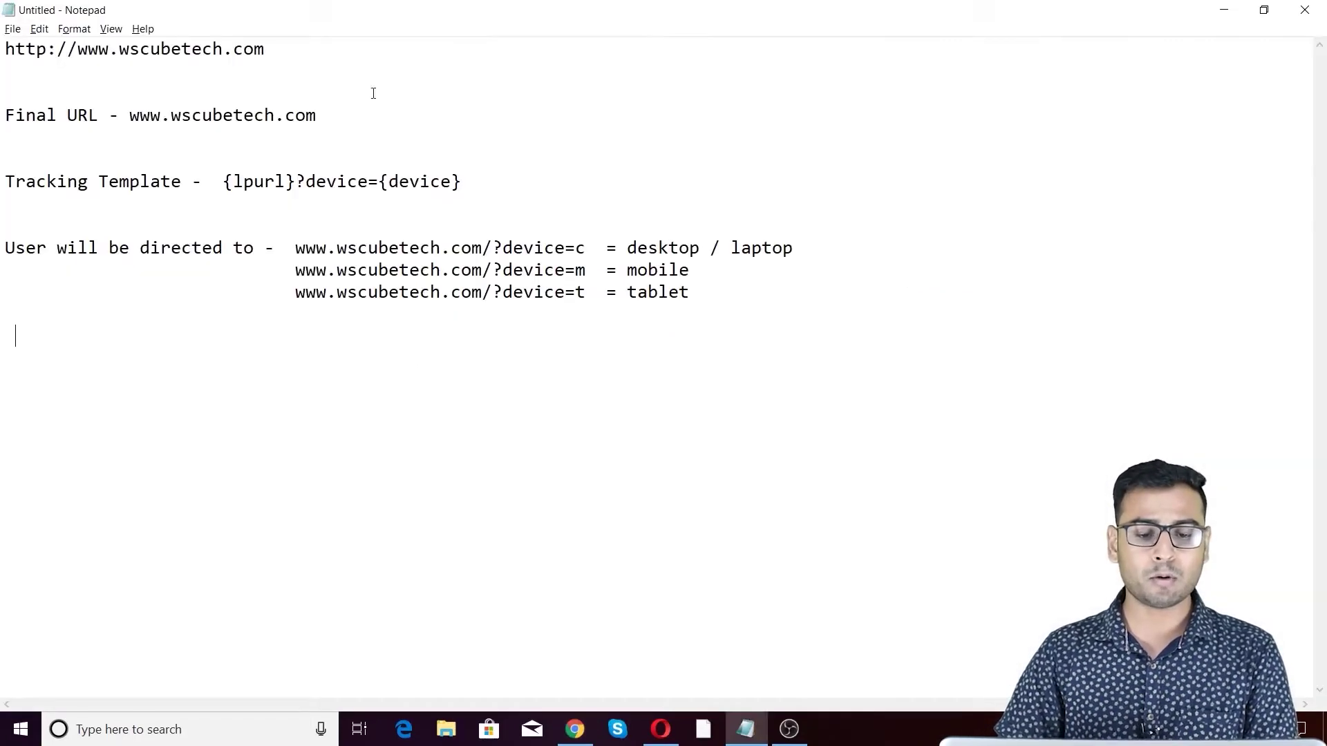
left_click_drag(228, 182, 336, 184)
left_click(386, 181)
left_click(263, 202)
left_click(499, 189)
key("Down")
key("Down")
left_click_drag(223, 184, 474, 182)
left_click(503, 184)
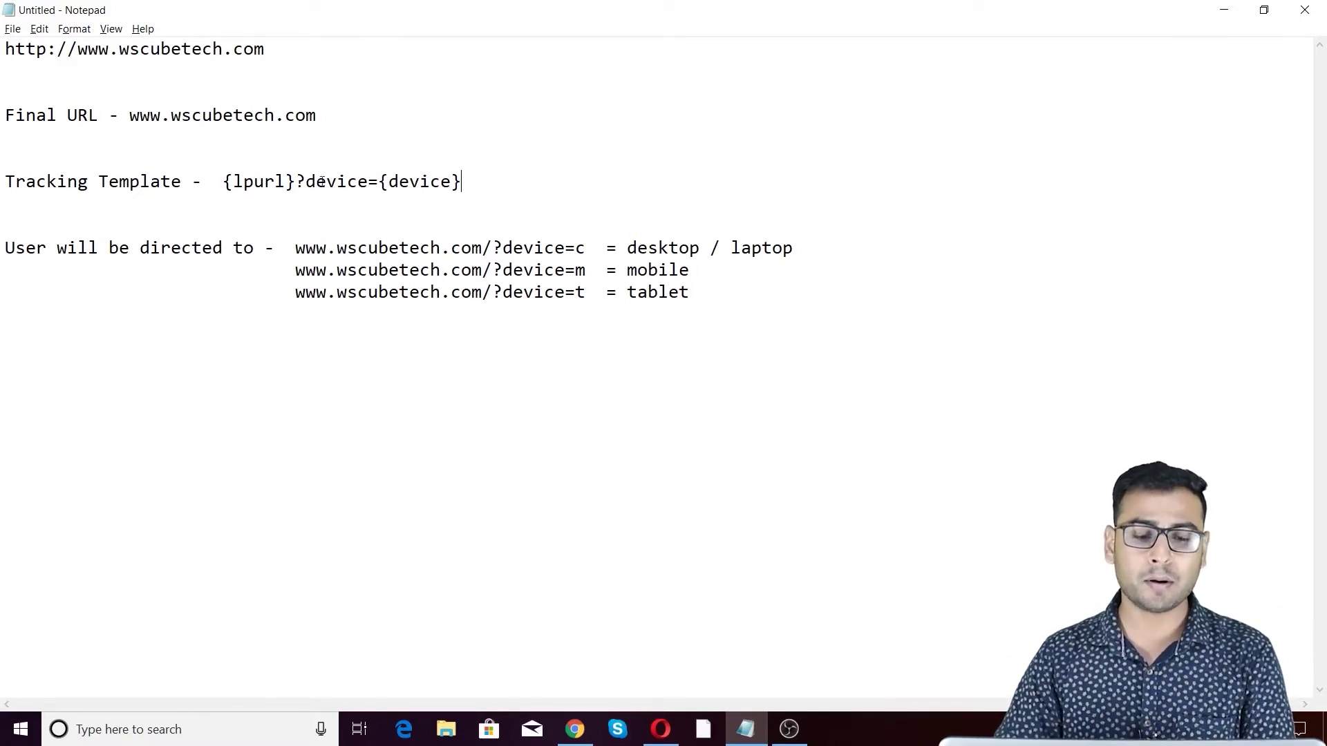
left_click_drag(301, 251, 444, 250)
left_click(452, 270)
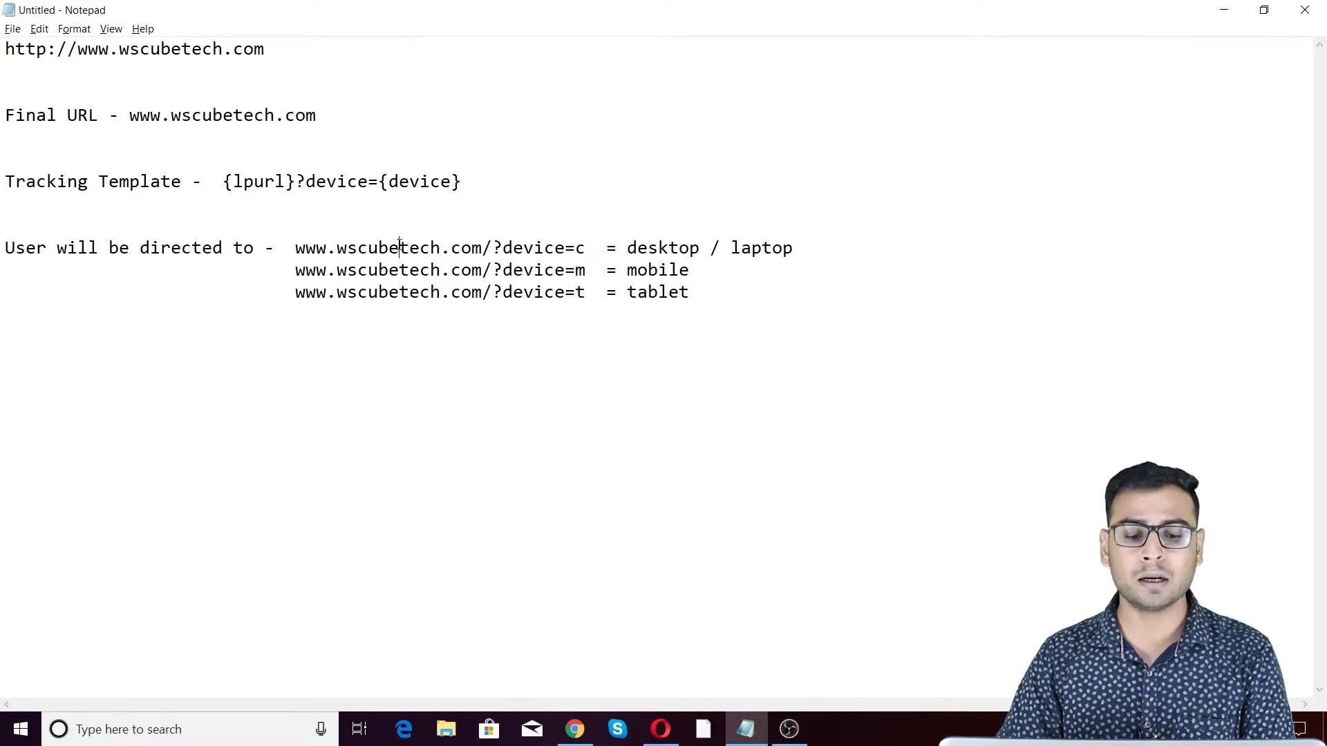
left_click_drag(304, 250, 740, 287)
left_click(733, 320)
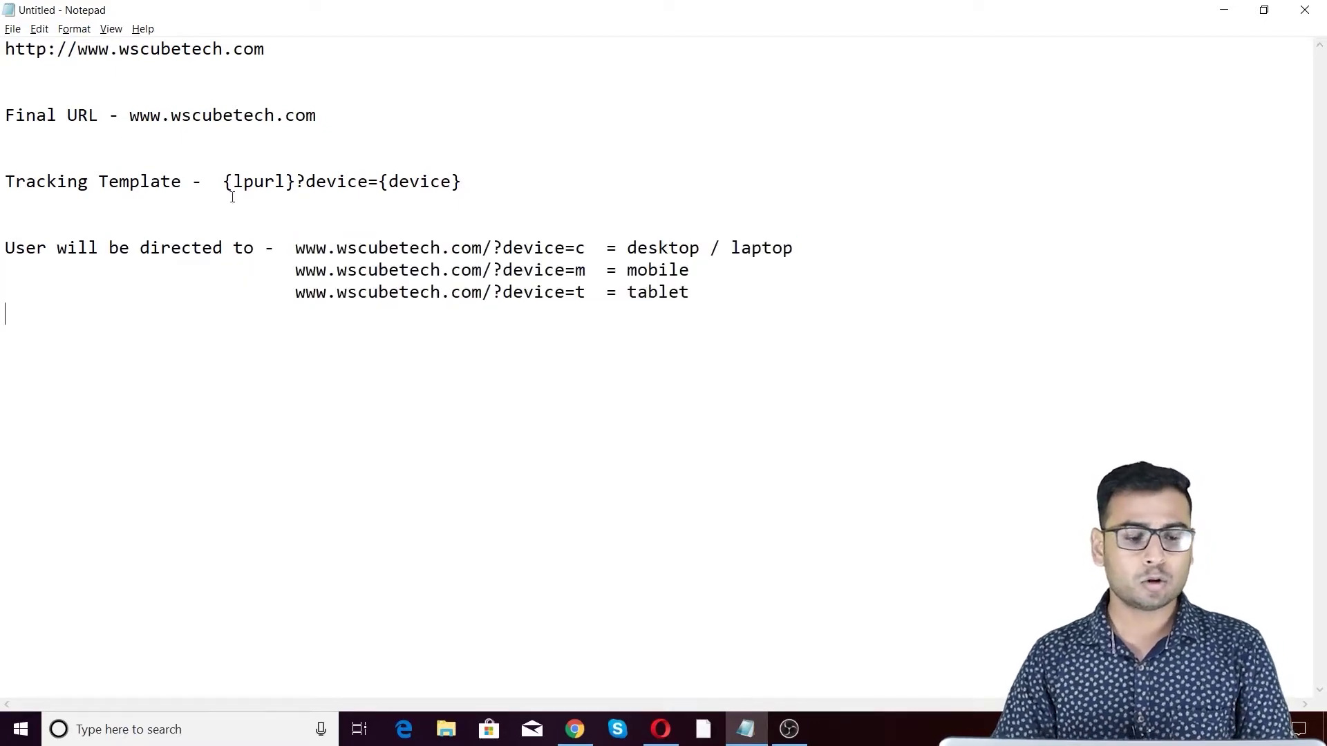
Compare the {lpurl}?device={device} tracking template with the ?device=c ending of the desktop URL in the notes.
left_click_drag(225, 184, 471, 199)
left_click(471, 200)
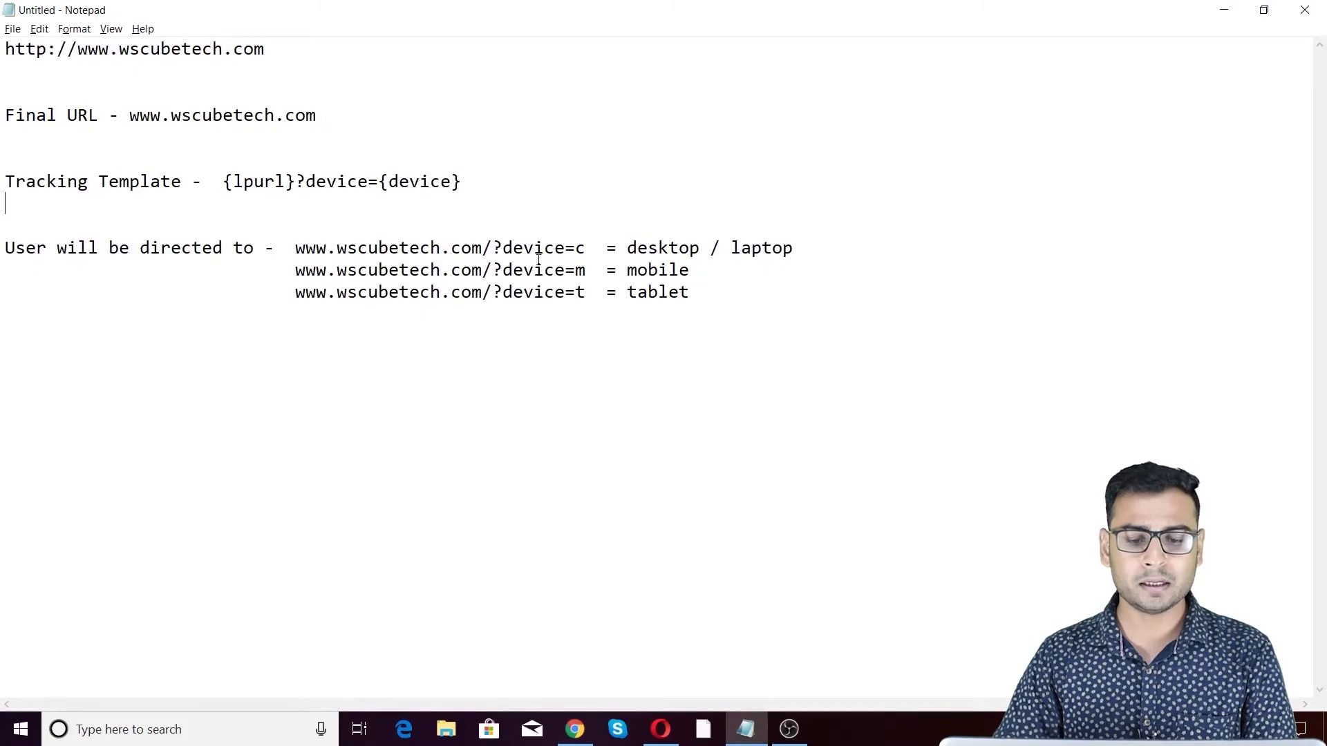
left_click_drag(497, 248, 591, 247)
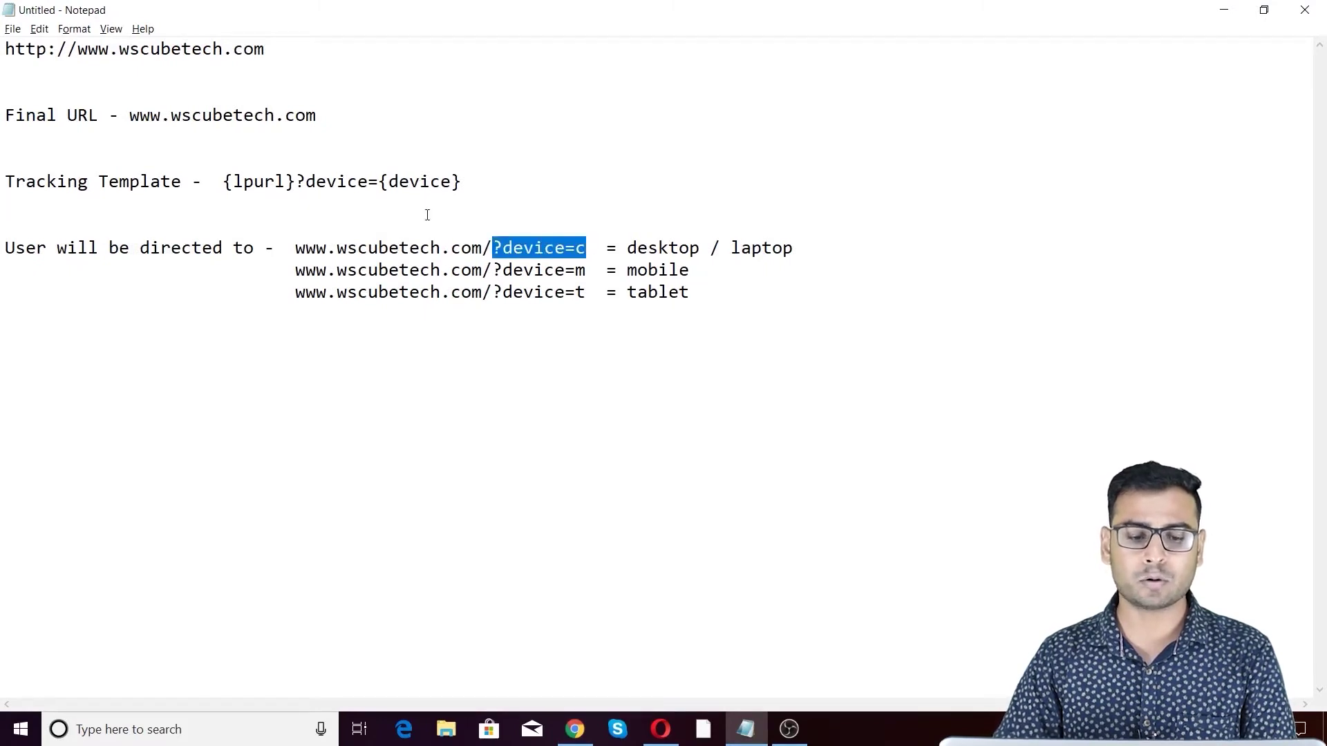
left_click_drag(296, 181, 461, 181)
left_click(431, 181)
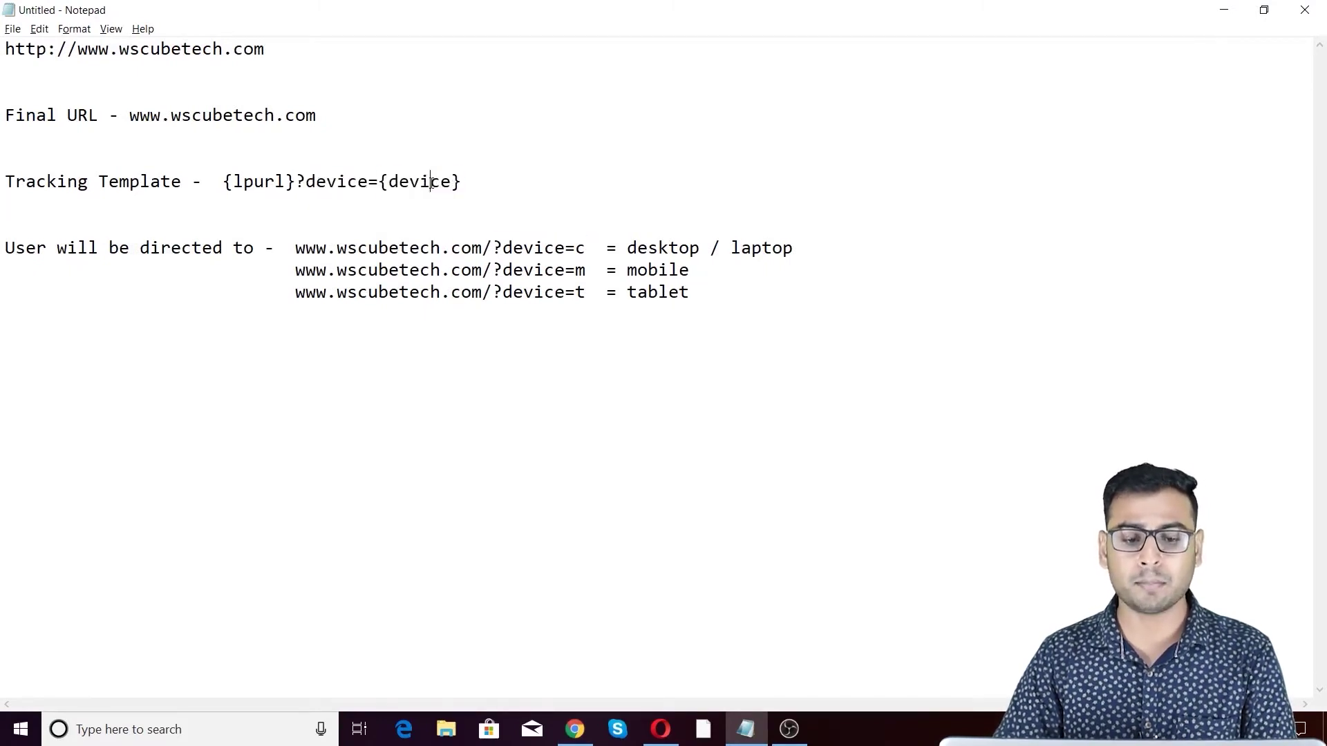
Switch to the Google Ads Help page on ValueTrack parameters and examine the {device} entry.
key("alt+Tab")
left_click(332, 17)
scroll(193, 335, "down", 6)
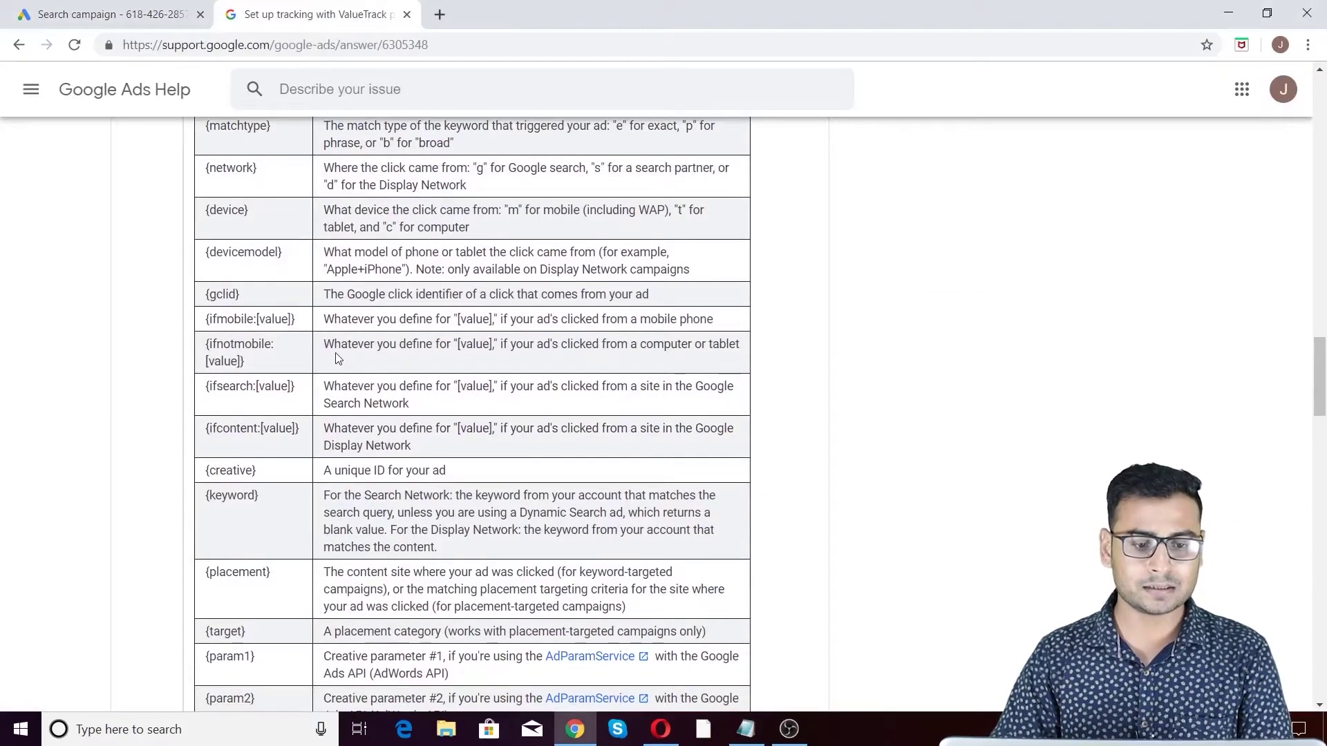
left_click_drag(204, 210, 257, 213)
left_click(260, 210)
double_click(259, 210)
left_click(259, 210)
scroll(269, 216, "up", 1)
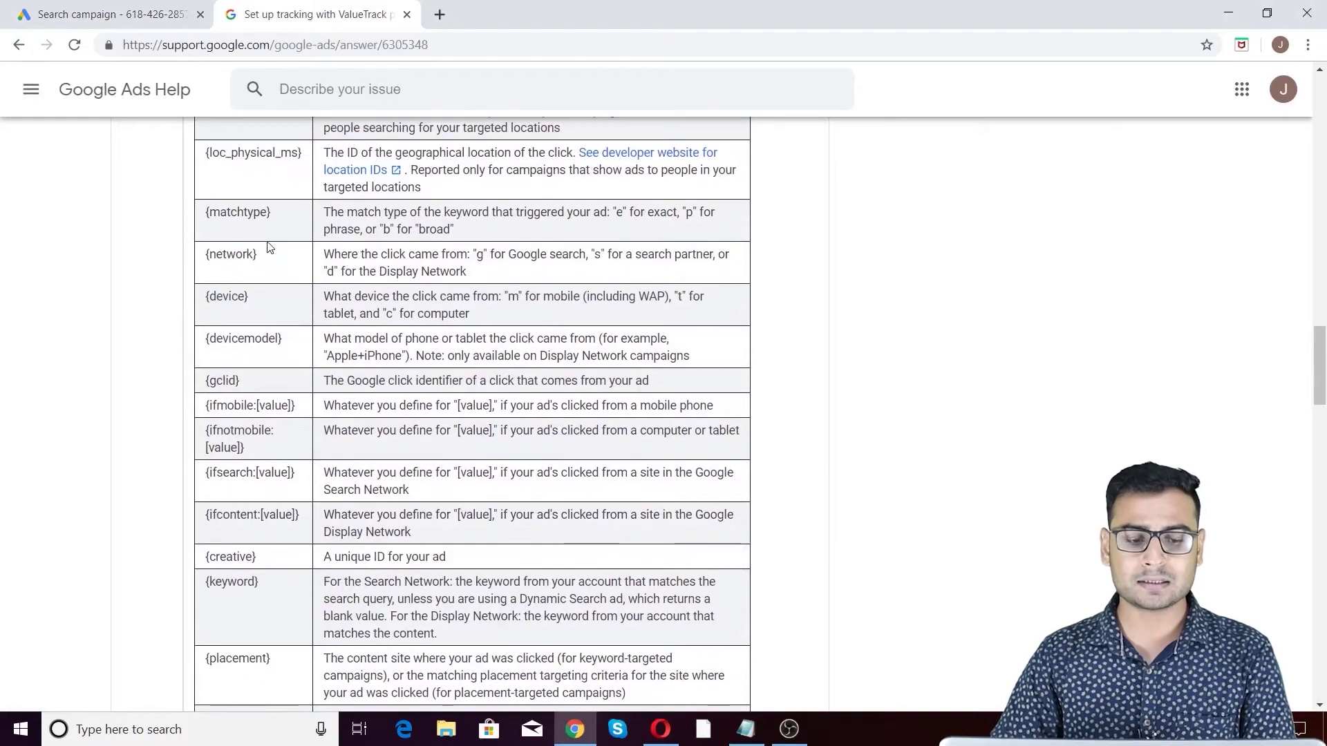
Examine the {matchtype} parameter and its exact-match code in the ValueTrack table.
left_click_drag(271, 213, 206, 213)
left_click(283, 243)
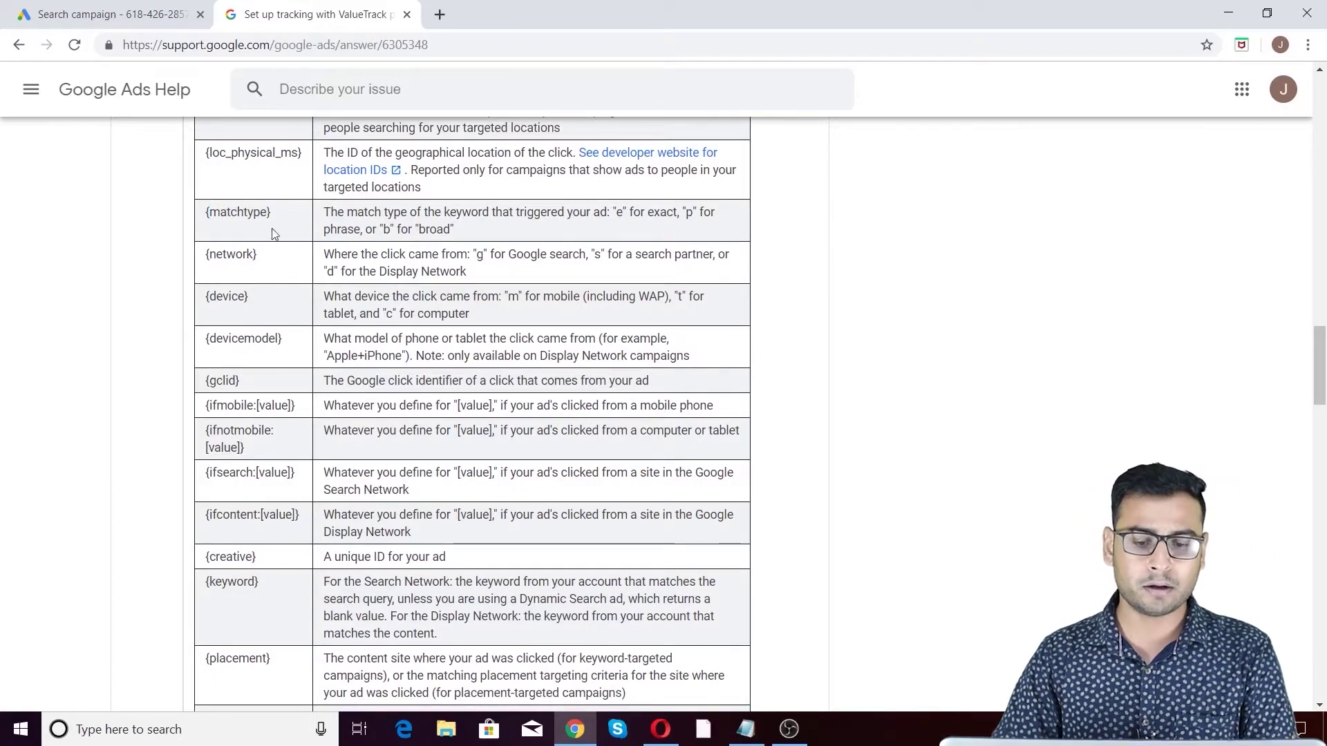
double_click(662, 212)
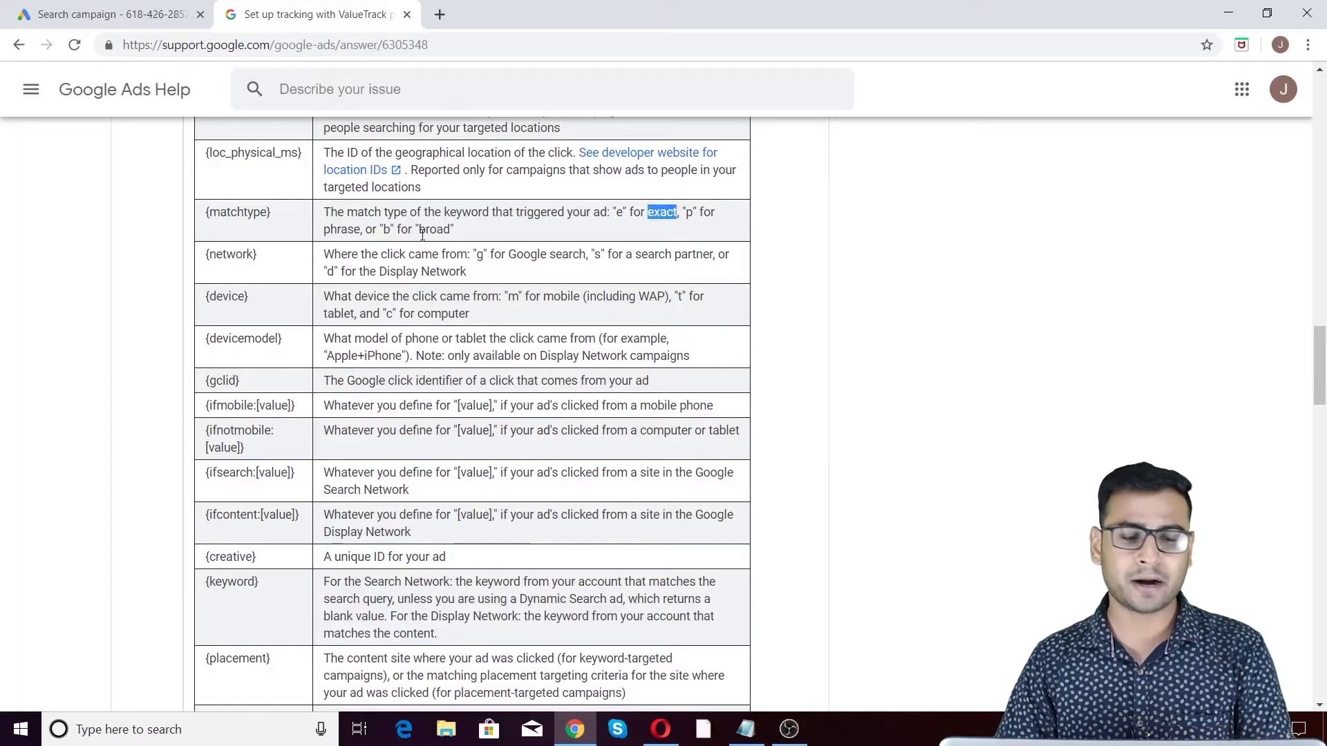
Switch to Notepad and revisit the device parameter in the desktop redirect URL.
left_click(149, 9)
key("alt+Tab")
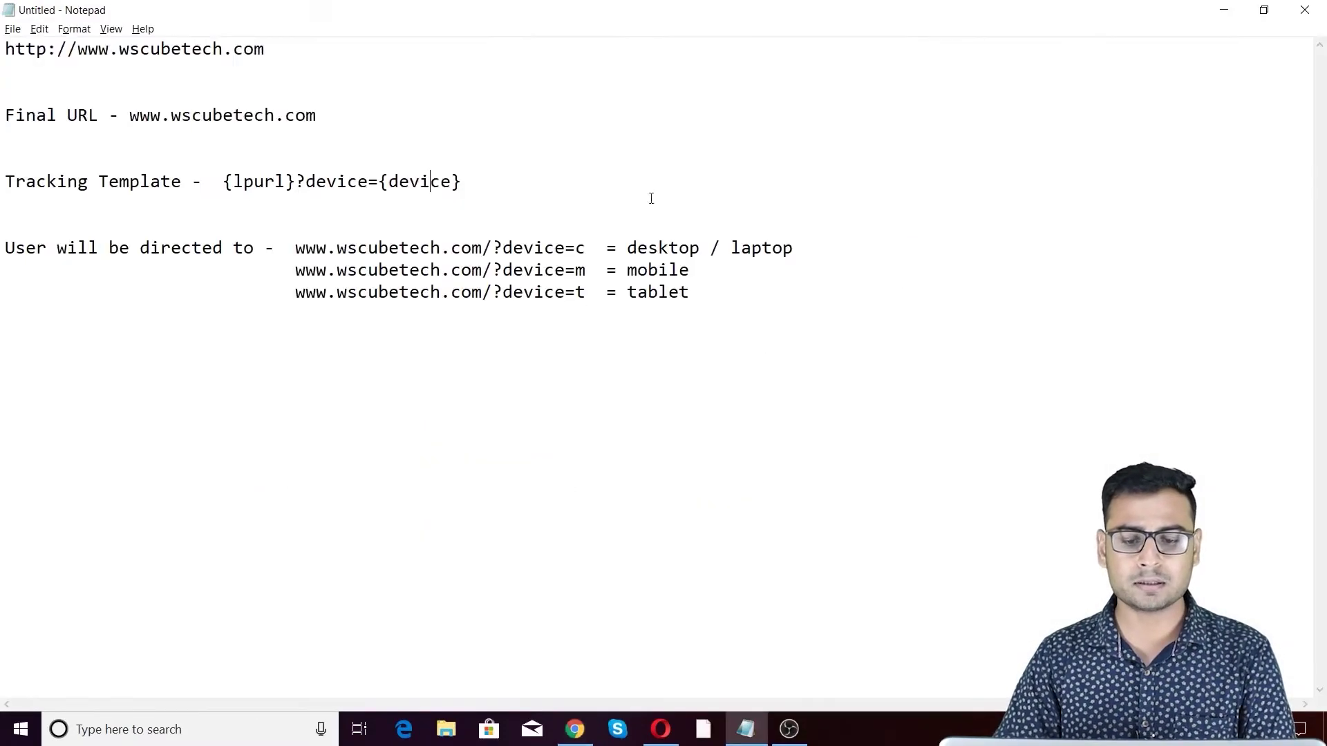
double_click(506, 247)
left_click(583, 248)
Return to the ValueTrack help page in Chrome and read the full {matchtype} description.
key("alt+Tab")
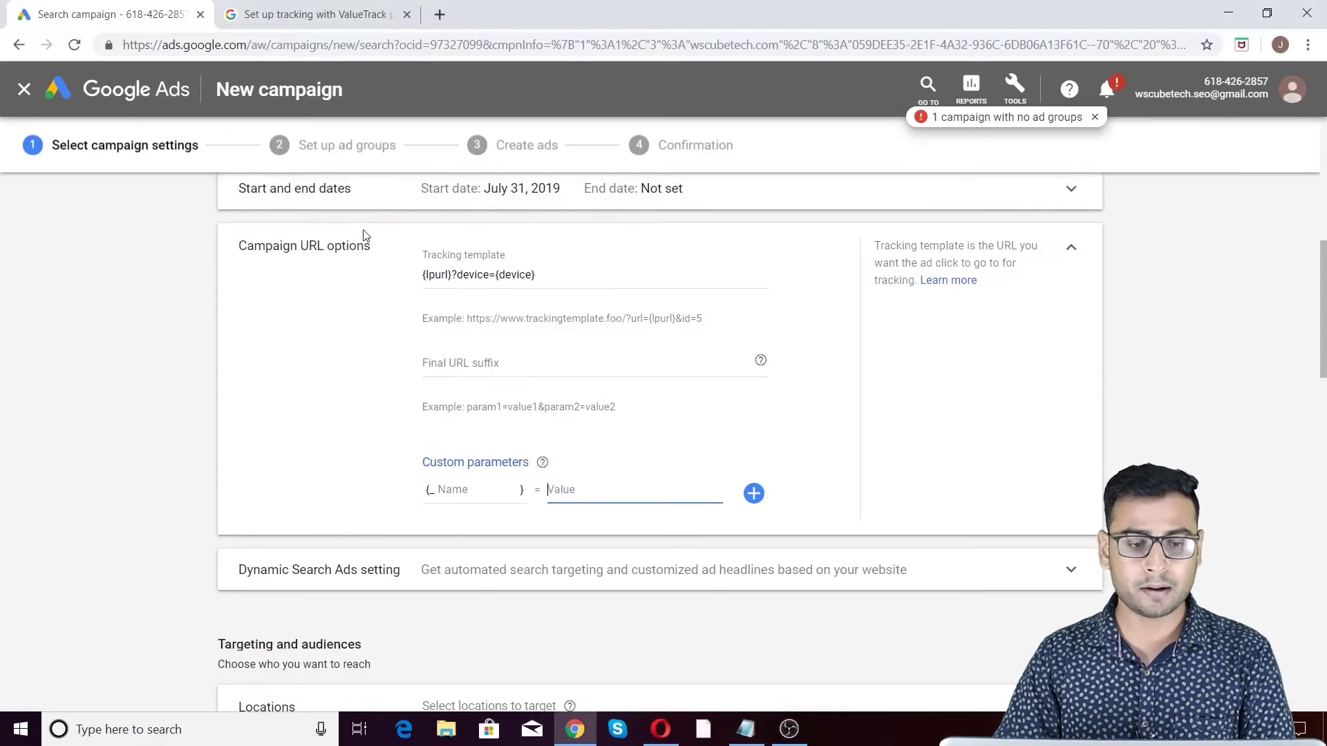
left_click(310, 6)
left_click(689, 233)
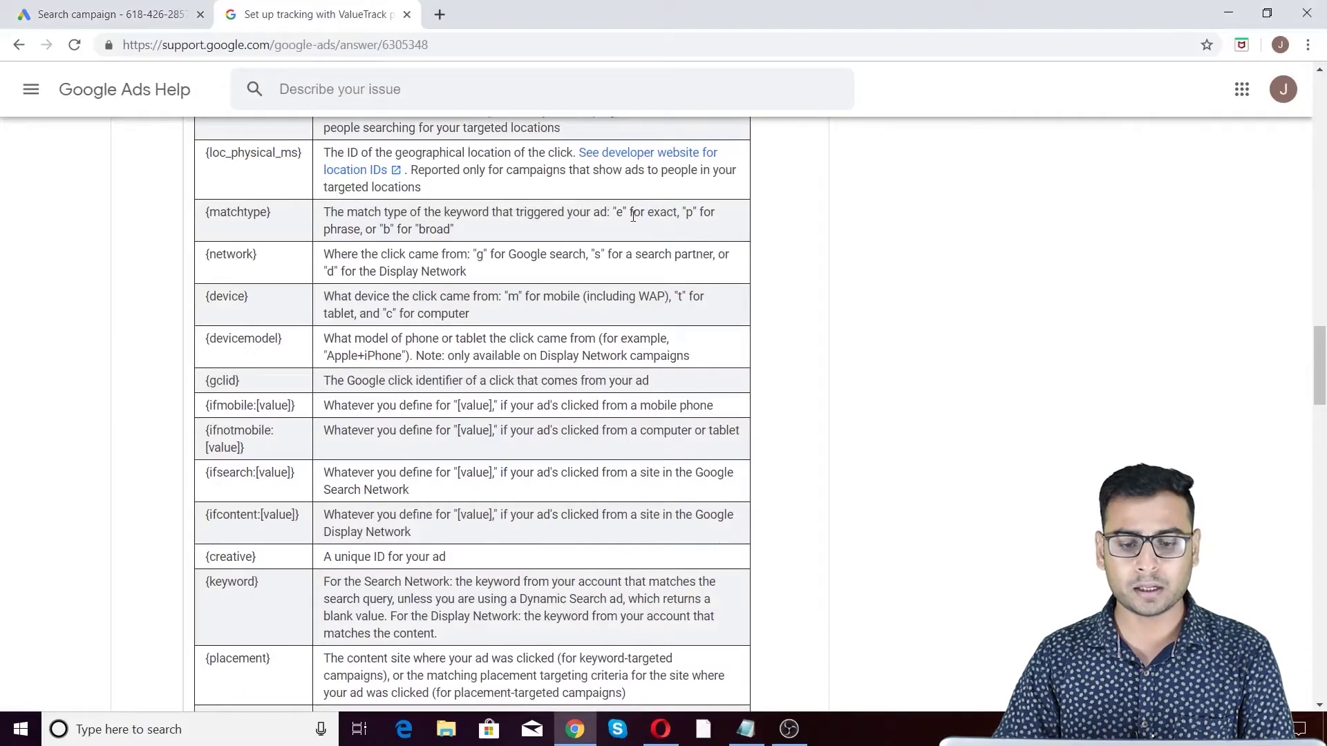
triple_click(651, 220)
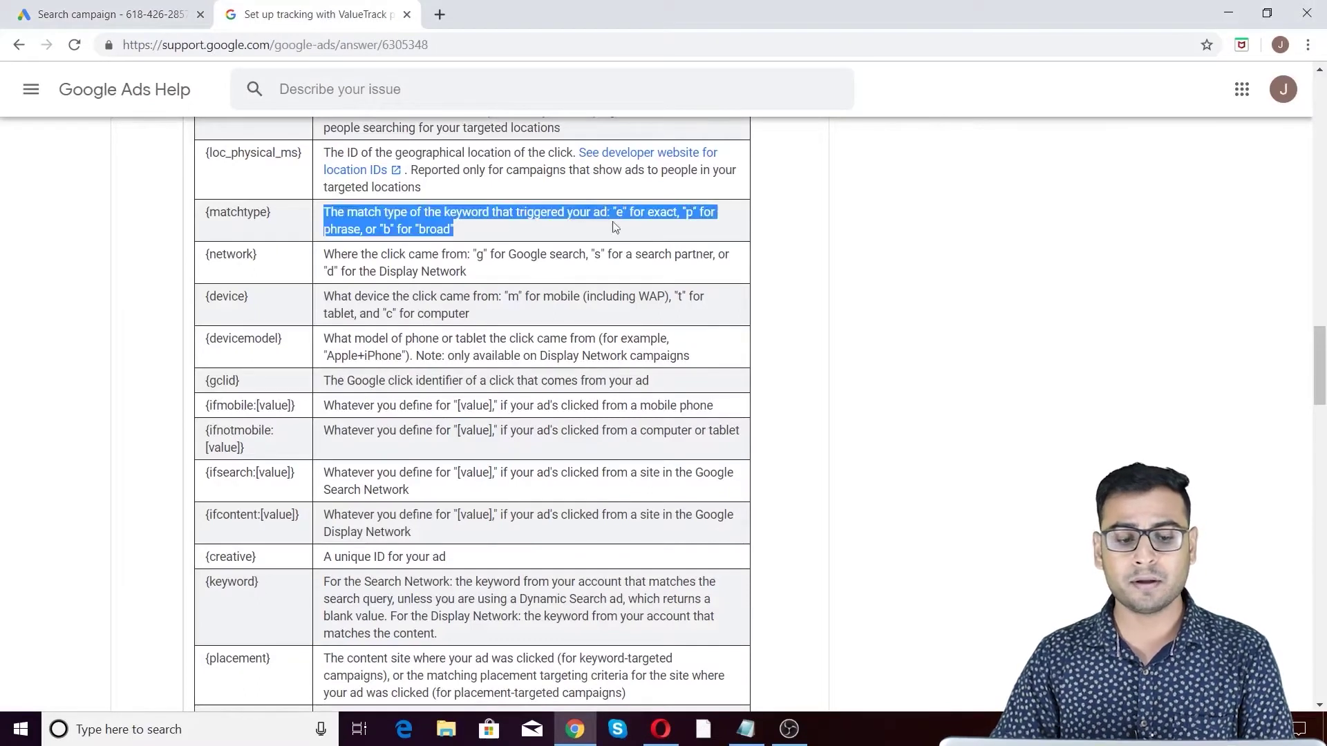
left_click(399, 231)
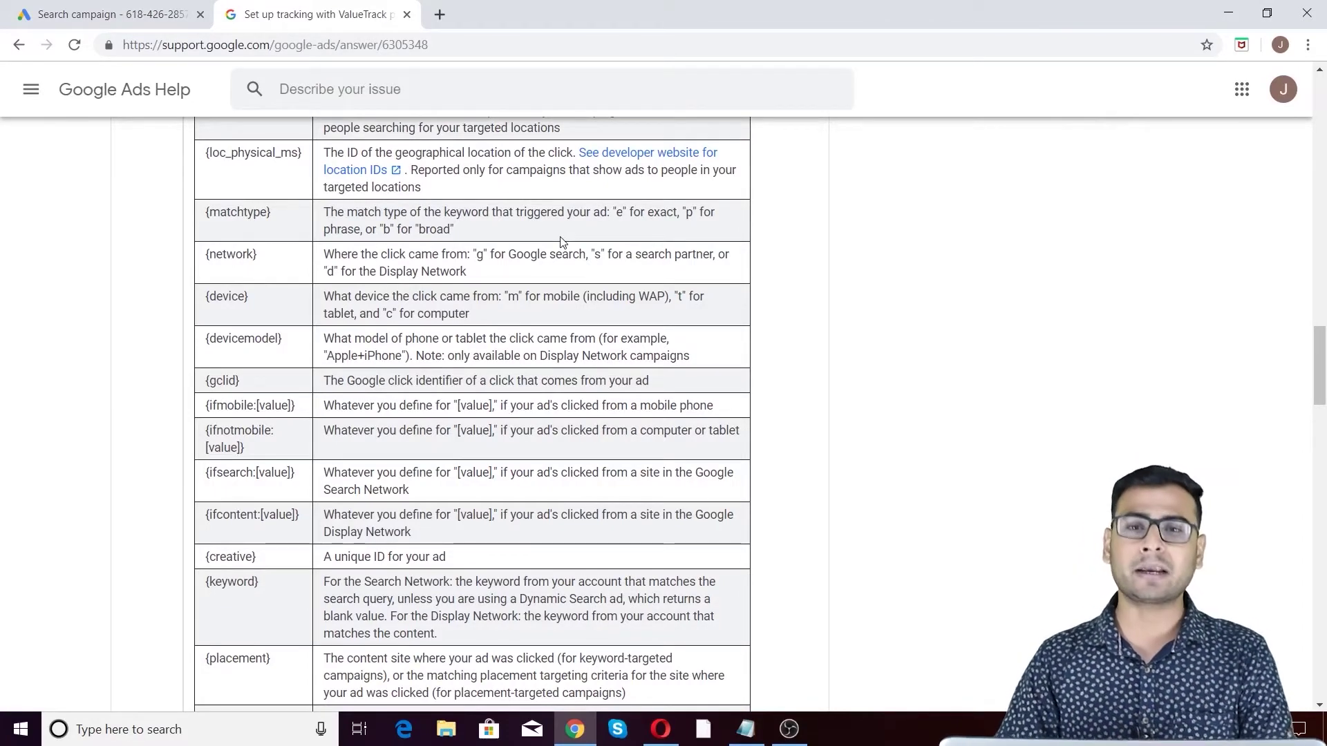
Go back to the new campaign's settings in Google Ads and review the Campaign URL options section.
left_click(114, 9)
left_click_drag(238, 248, 355, 259)
left_click(309, 242)
triple_click(309, 242)
left_click(327, 292)
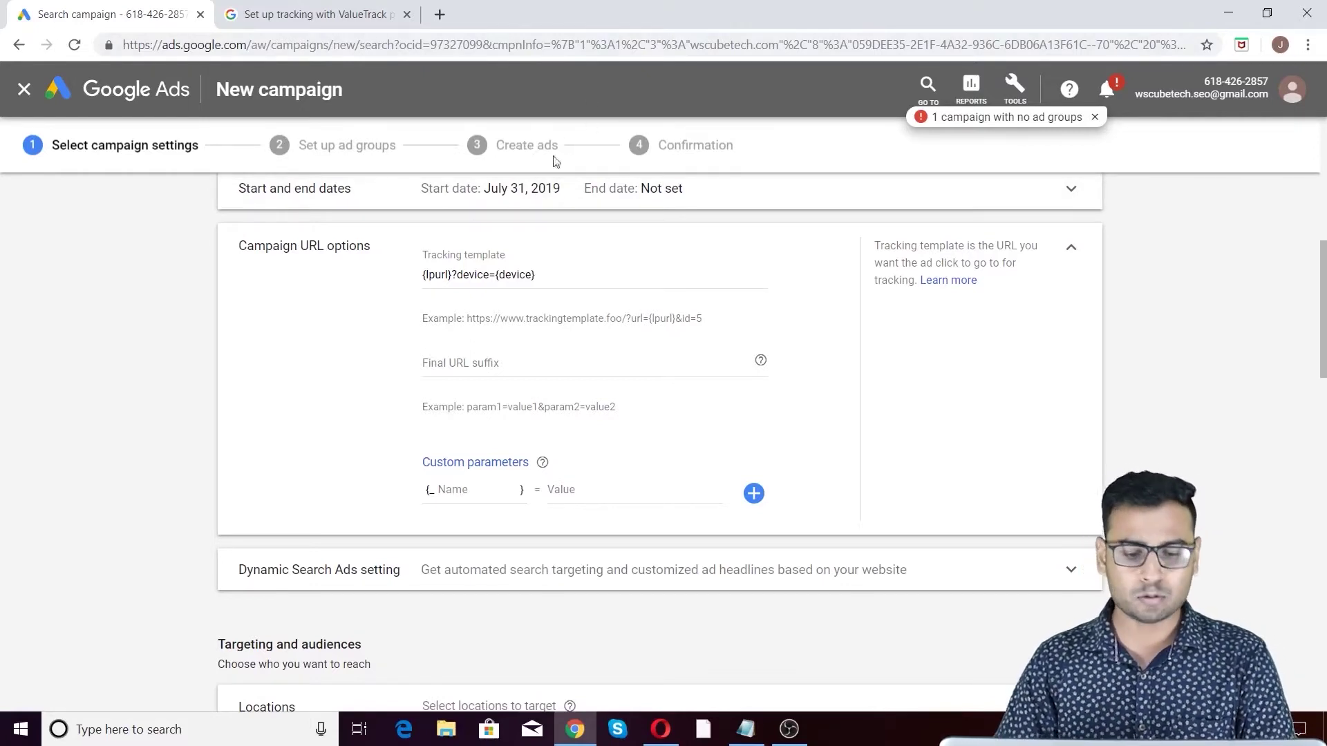
Copy ?device=c from the desktop URL in Notepad and paste it as the campaign's Final URL suffix in Google Ads.
left_click(450, 361)
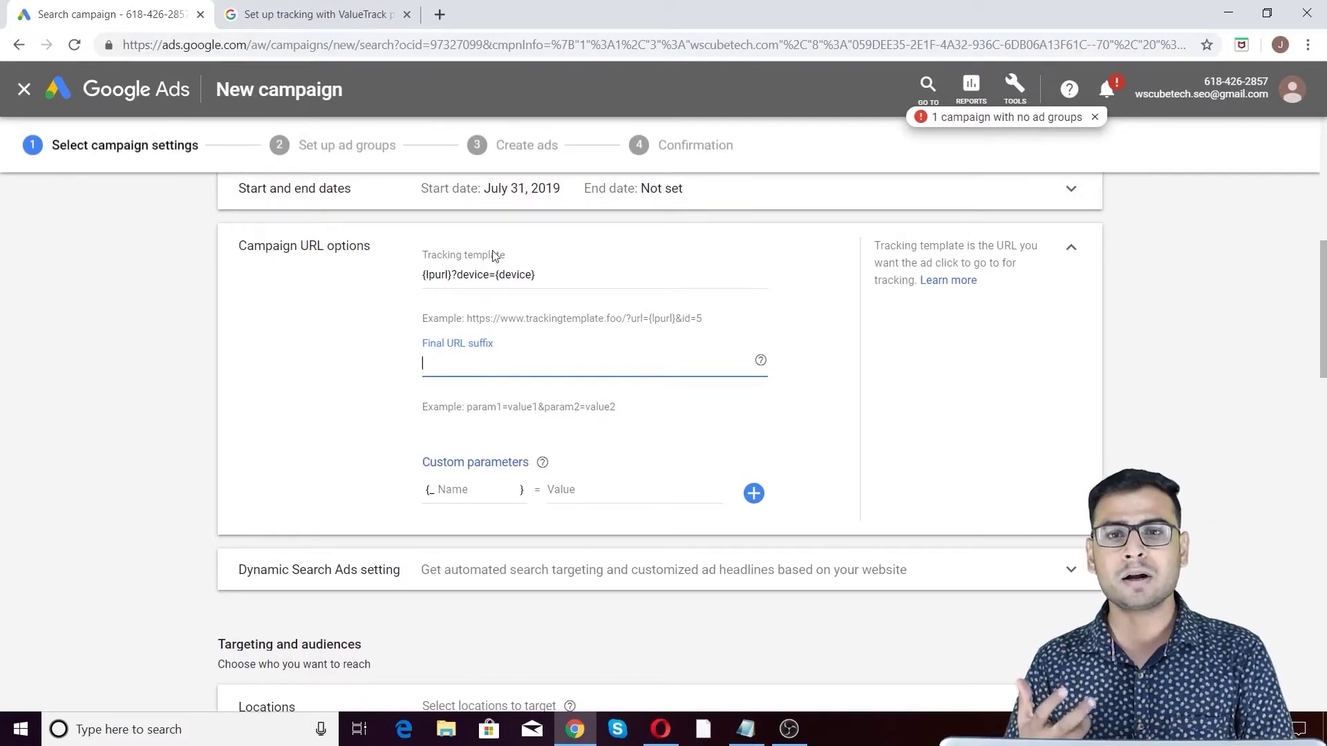
key("alt+Tab")
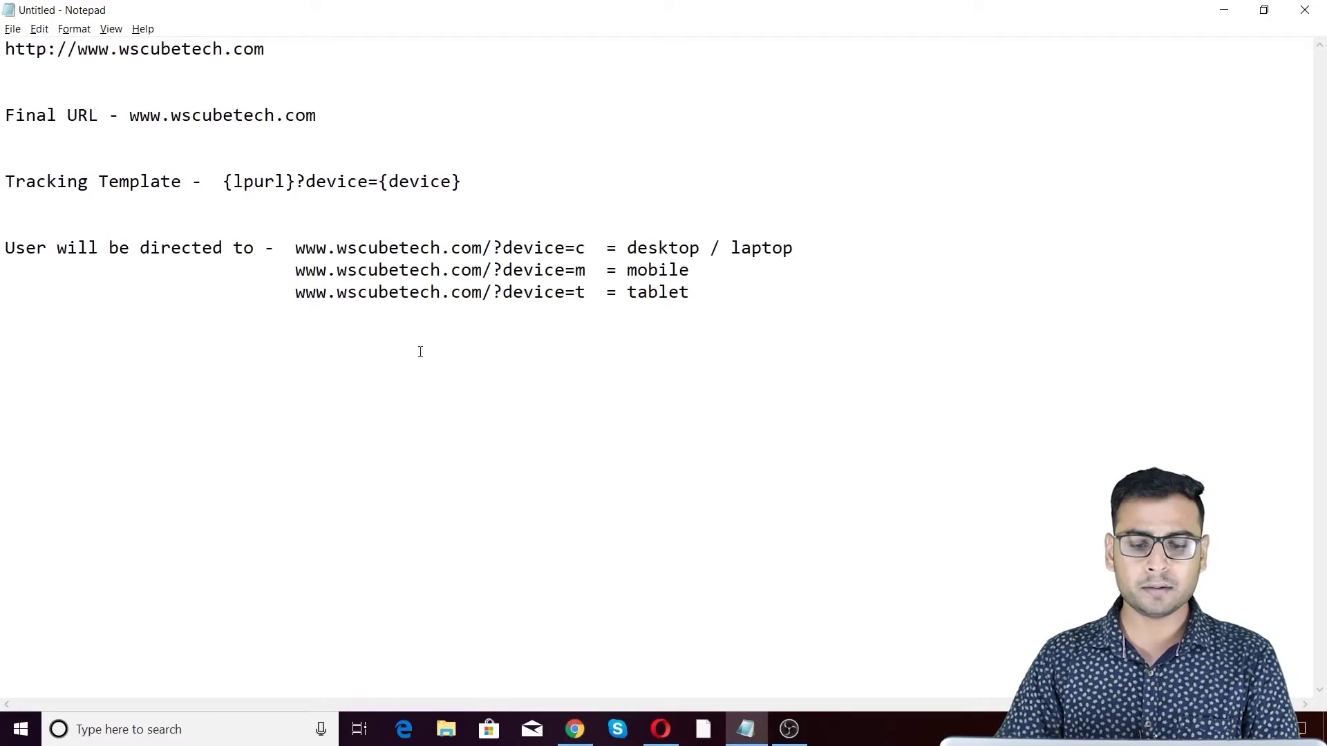
left_click_drag(588, 249, 491, 248)
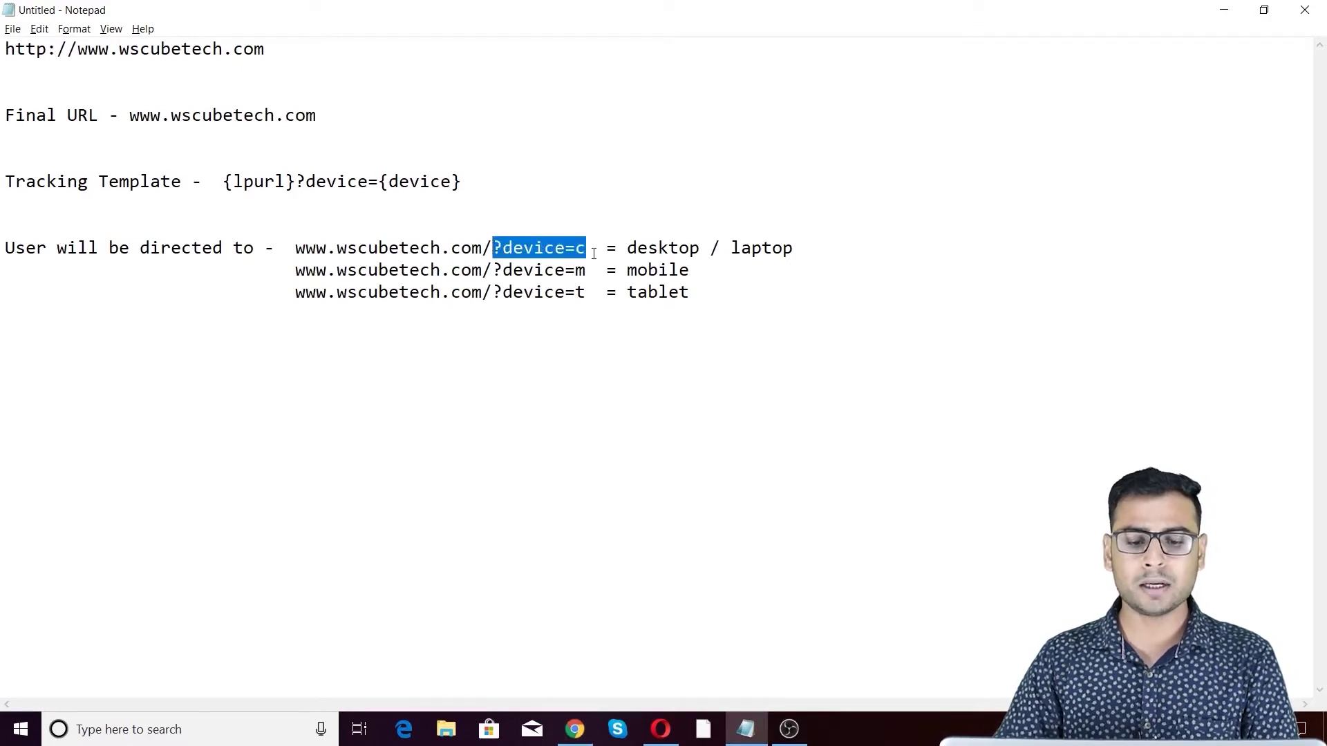
left_click(593, 249)
left_click_drag(593, 249, 547, 248)
left_click(5, 158)
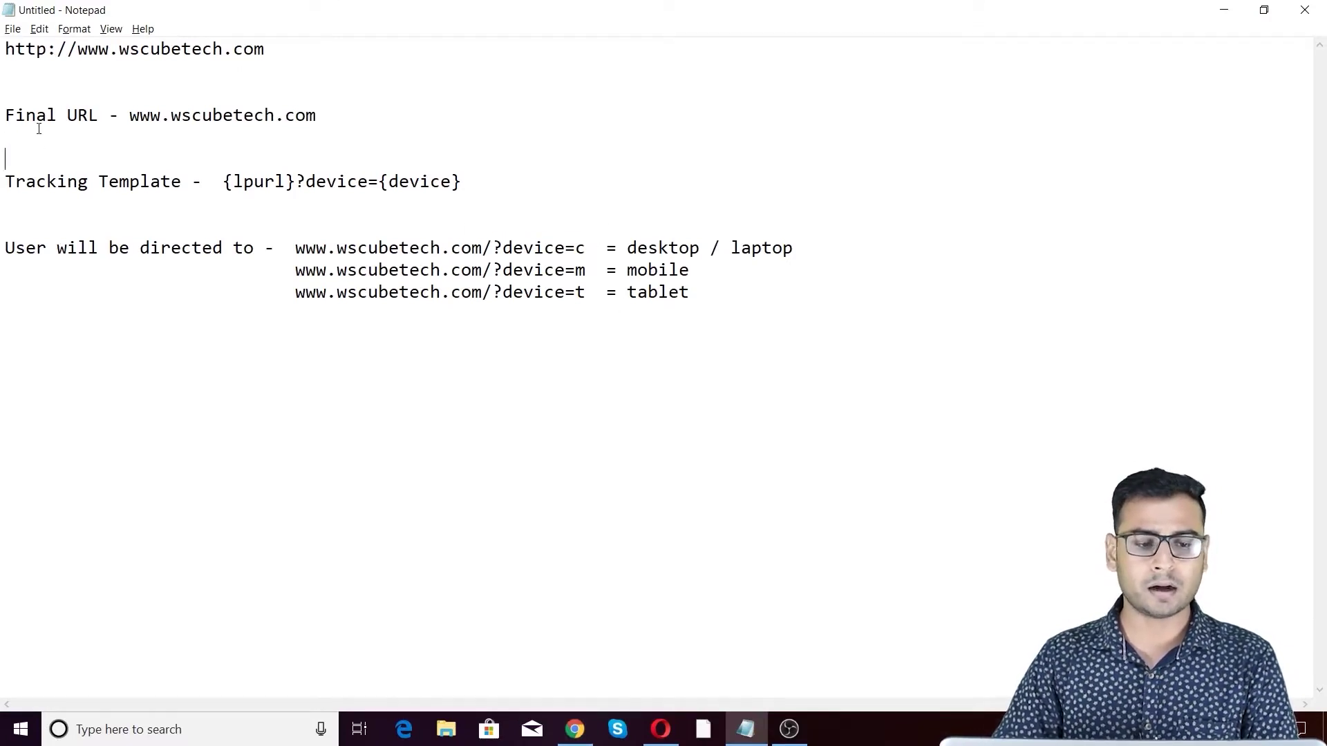
double_click(241, 116)
left_click_drag(587, 249, 490, 248)
key("ctrl+c")
key("alt+Tab")
key("ctrl+v")
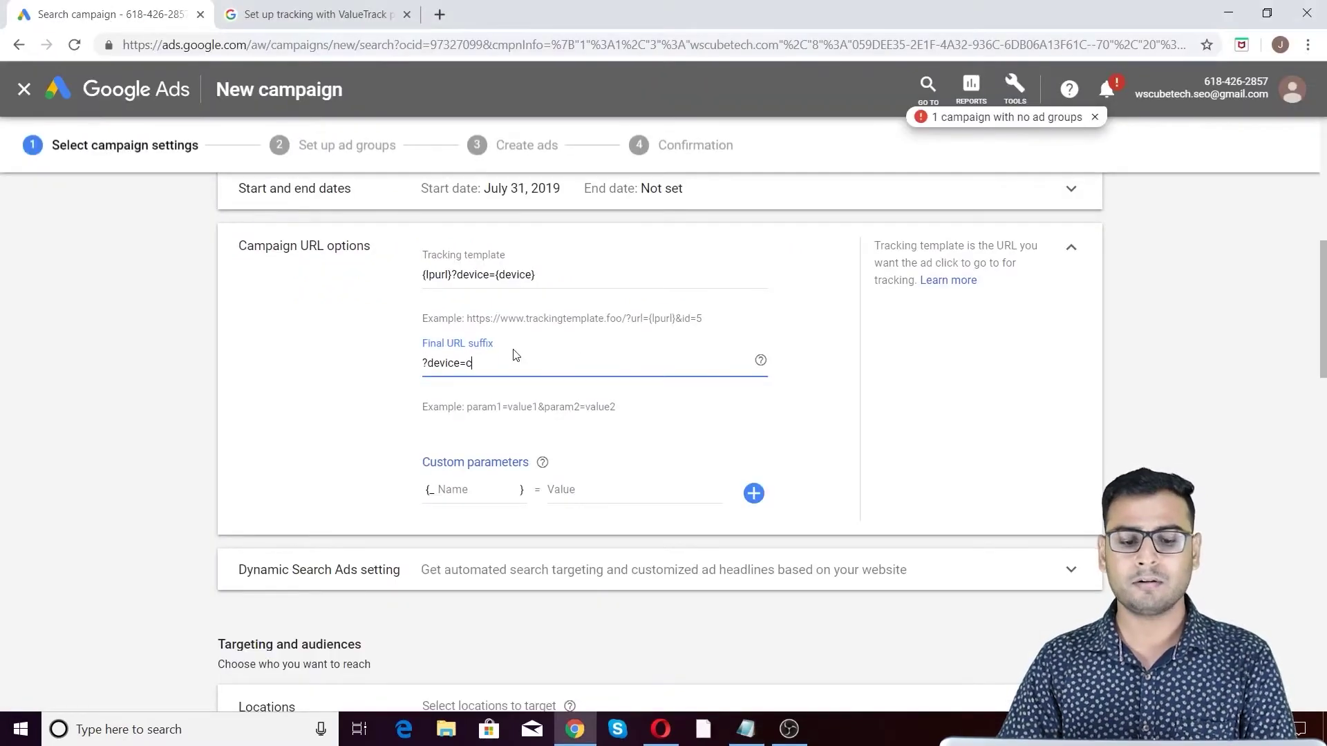
Switch to Notepad and compare the final URL with the desktop and mobile redirect URLs.
key("alt+Tab")
double_click(542, 248)
left_click_drag(3, 121, 424, 124)
left_click(425, 127)
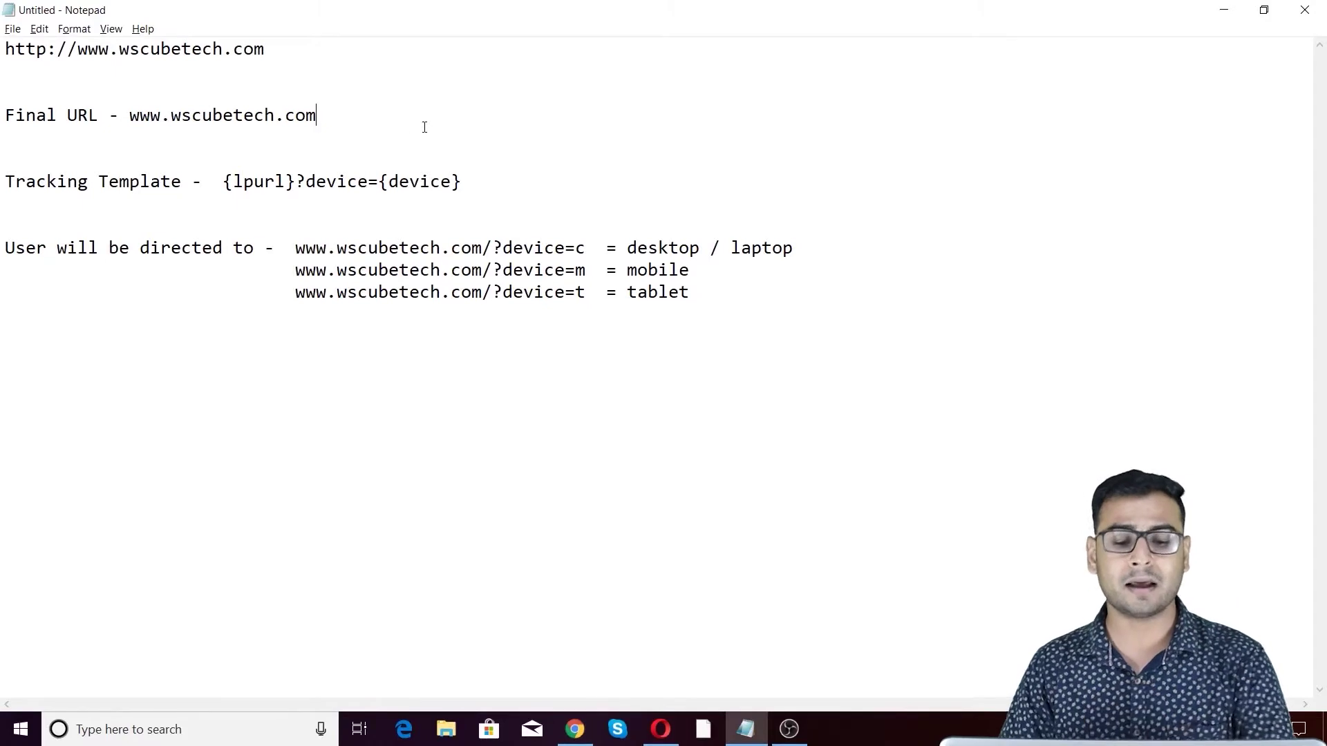
mouse_move(585, 250)
left_mouse_down()
mouse_move(297, 247)
mouse_move(585, 249)
left_mouse_up()
left_click(380, 269)
left_click(575, 270)
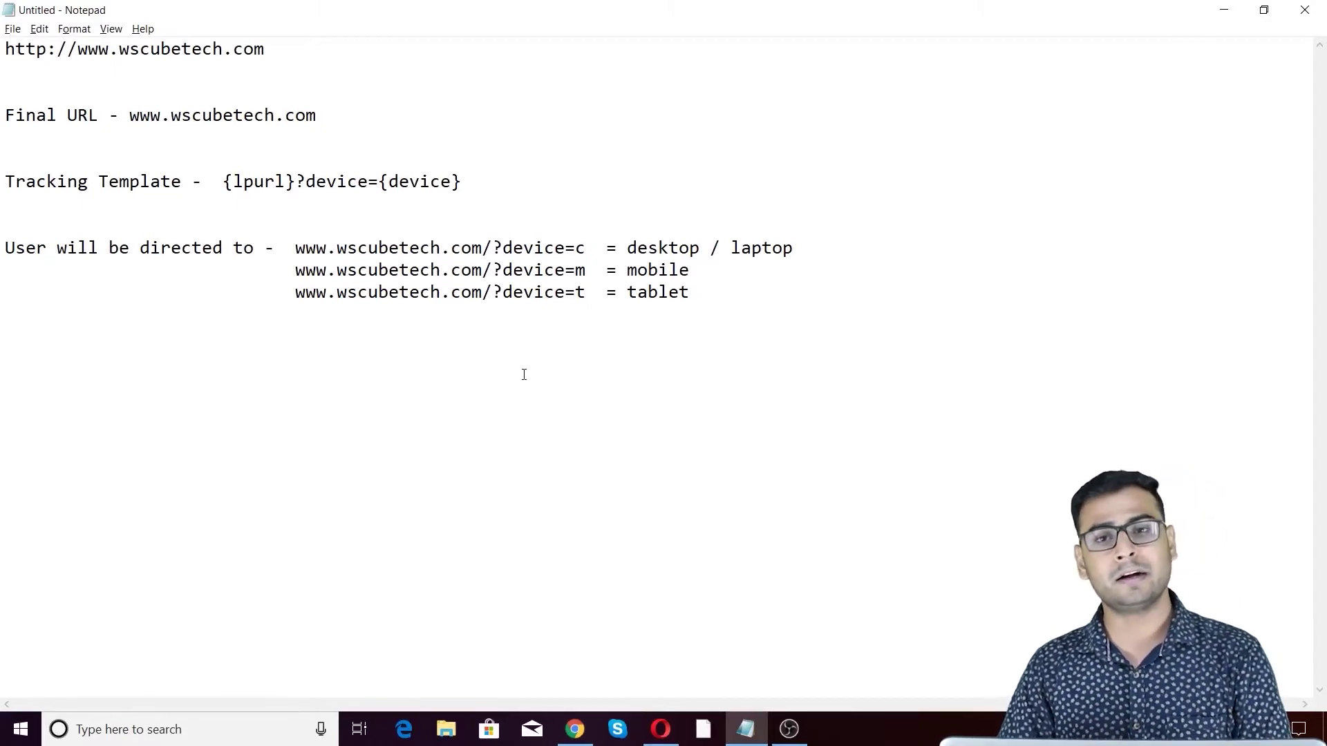
Return to Google Ads and review the campaign's tracking template alongside its Final URL suffix.
key("alt+Tab")
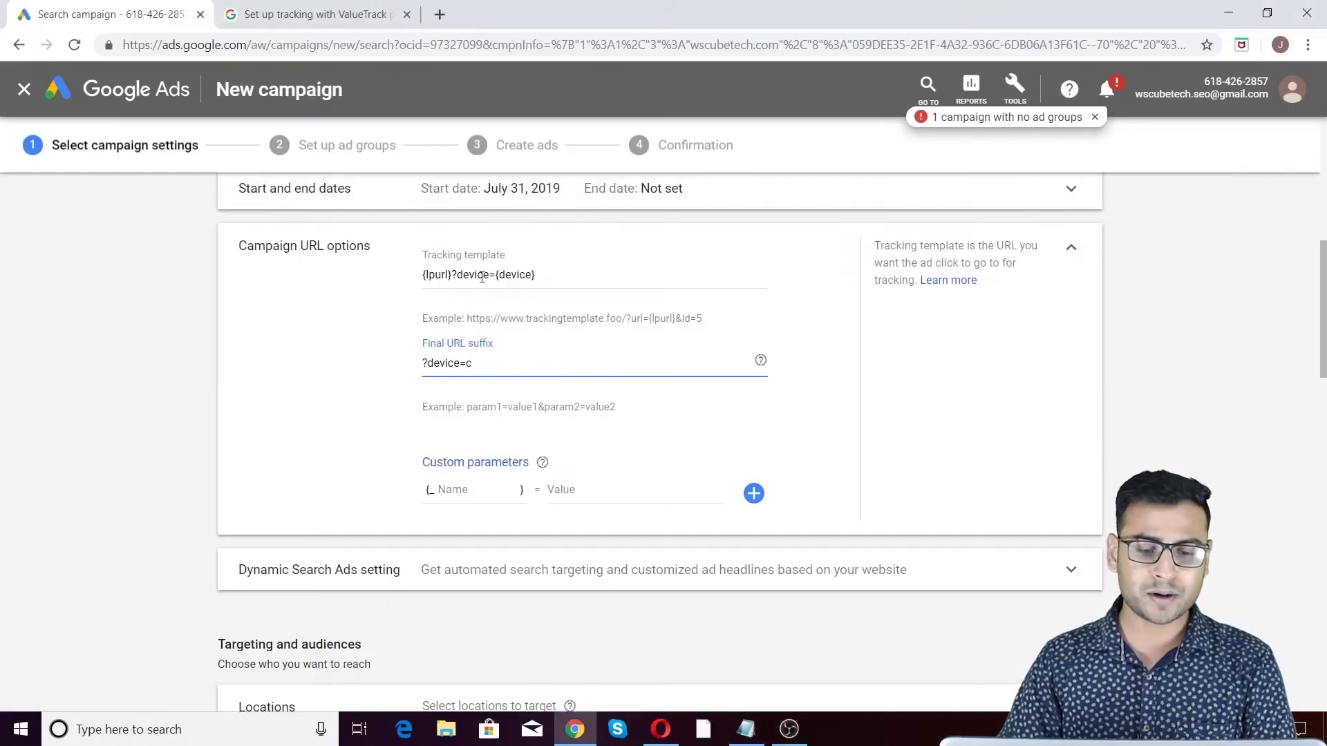
left_click(458, 258)
left_click(537, 258)
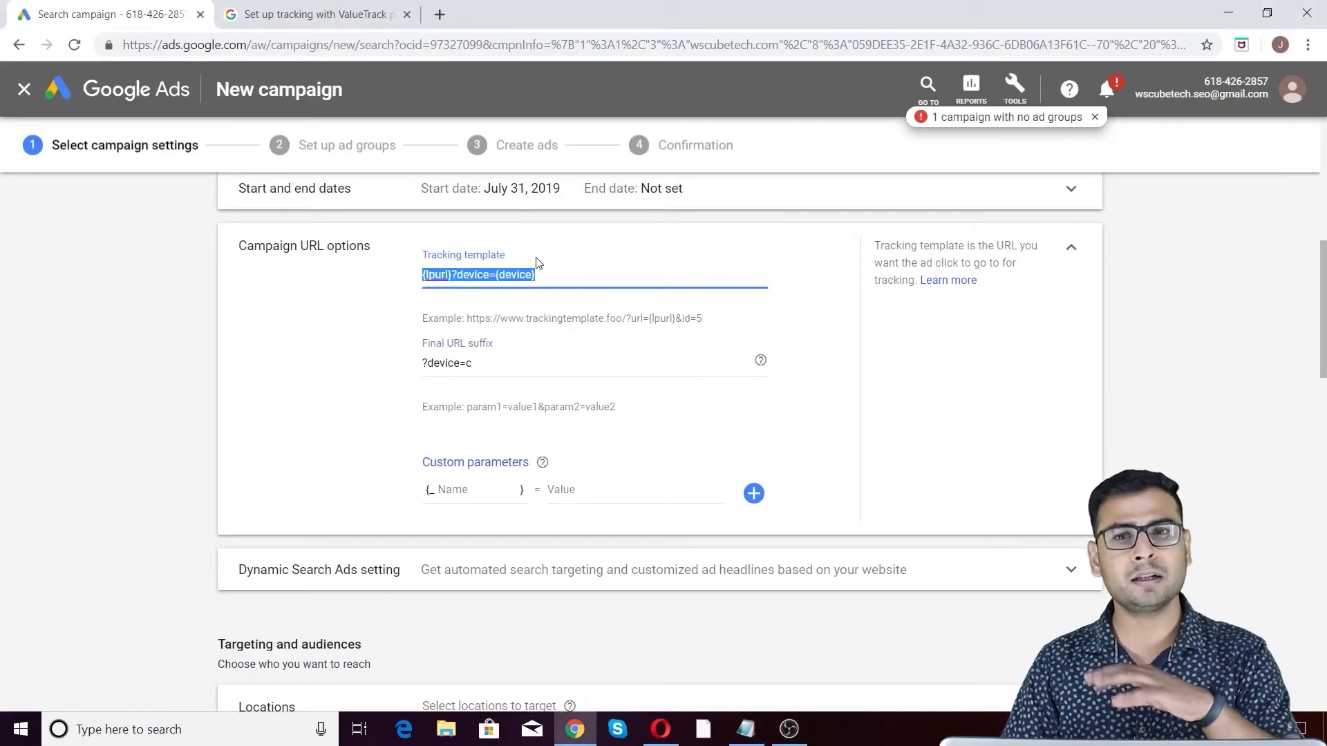
left_click(552, 275)
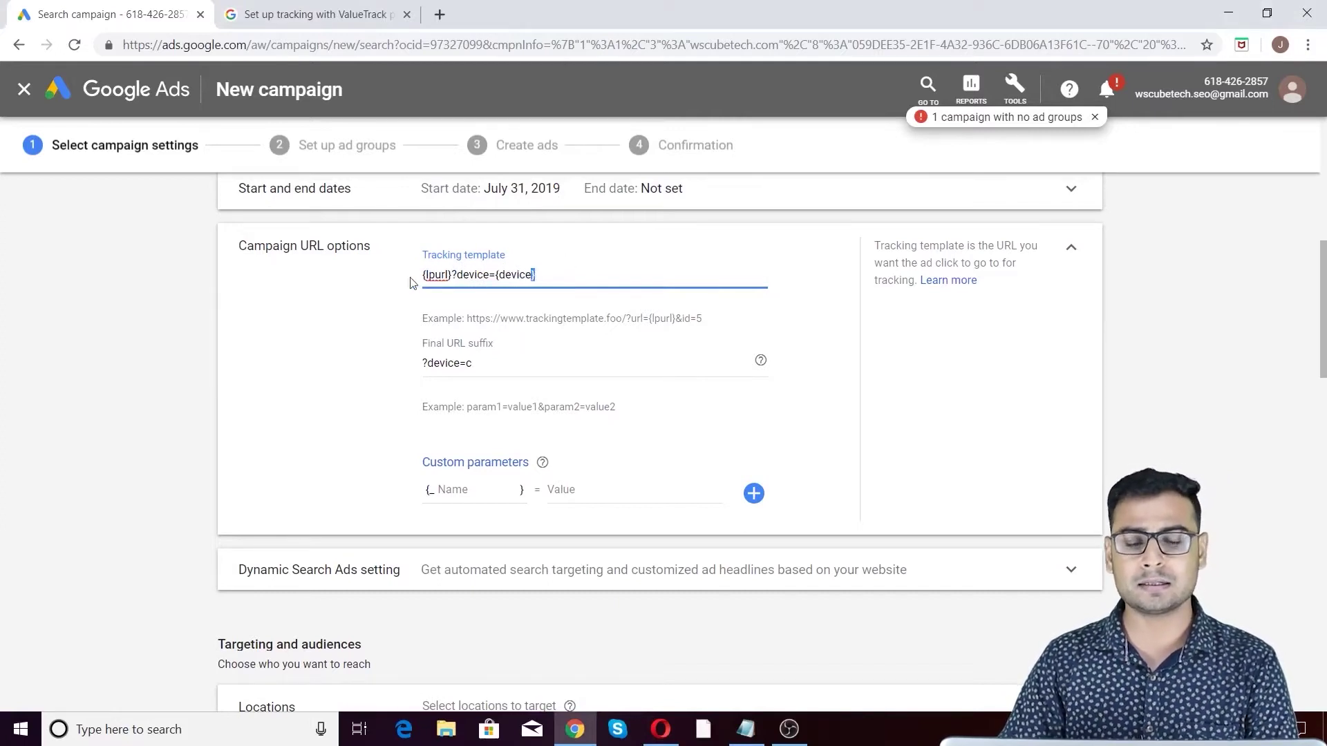
left_click(496, 354)
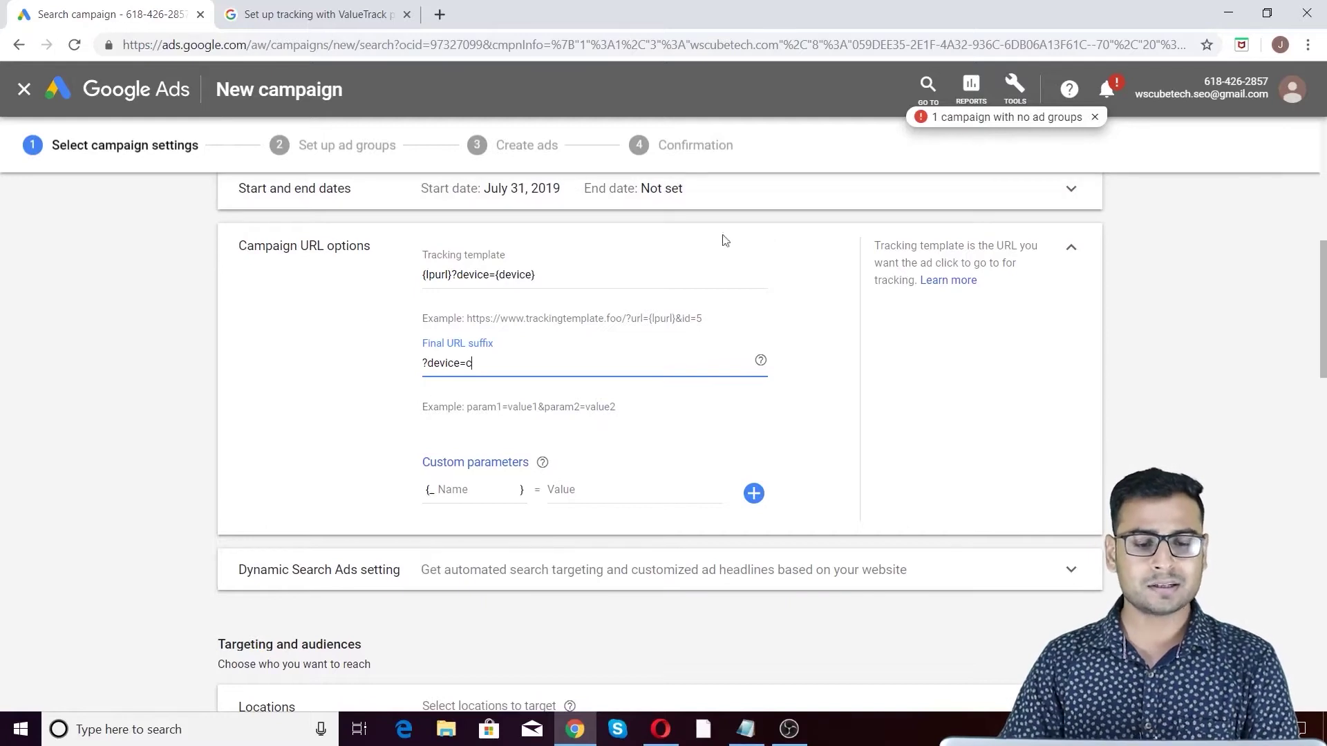
triple_click(276, 239)
left_click(360, 311)
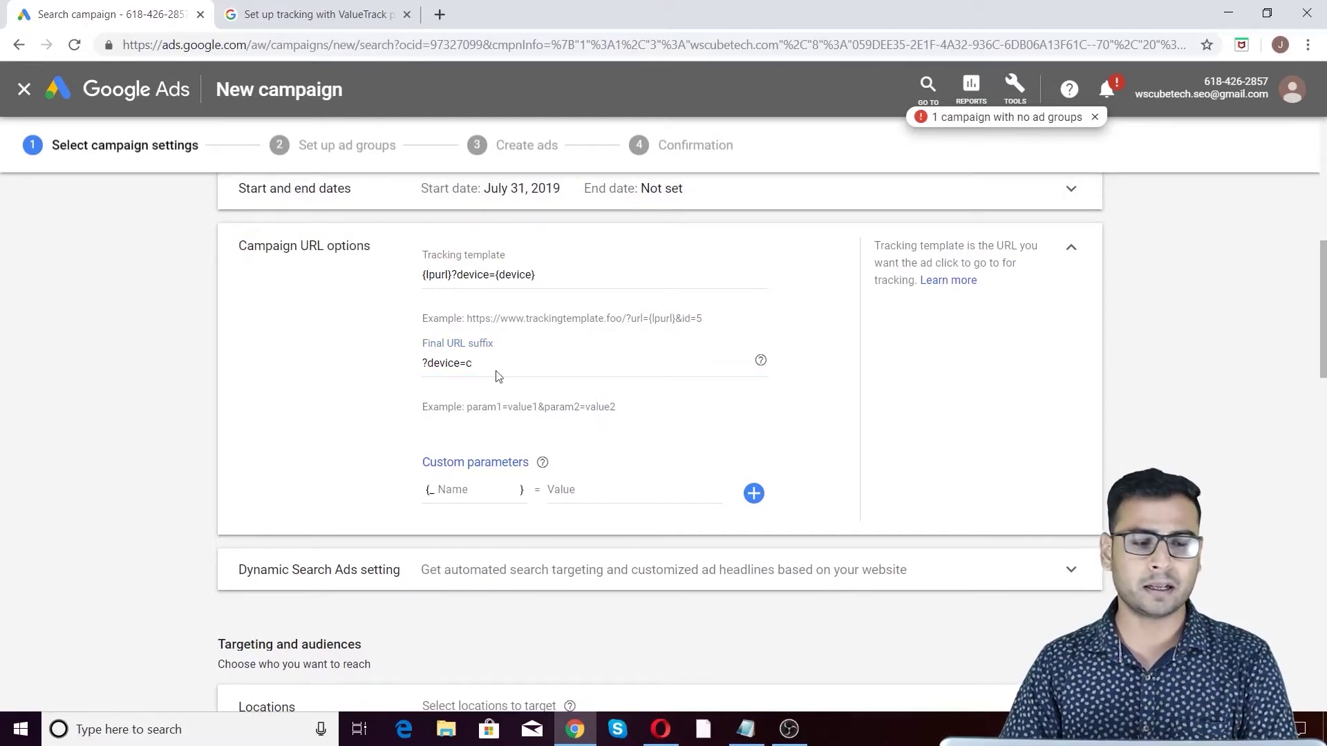
Leave the new campaign without saving, and open the Ad group URL options in the settings of Ad group 1 in Sales-Search-11.
left_click(23, 90)
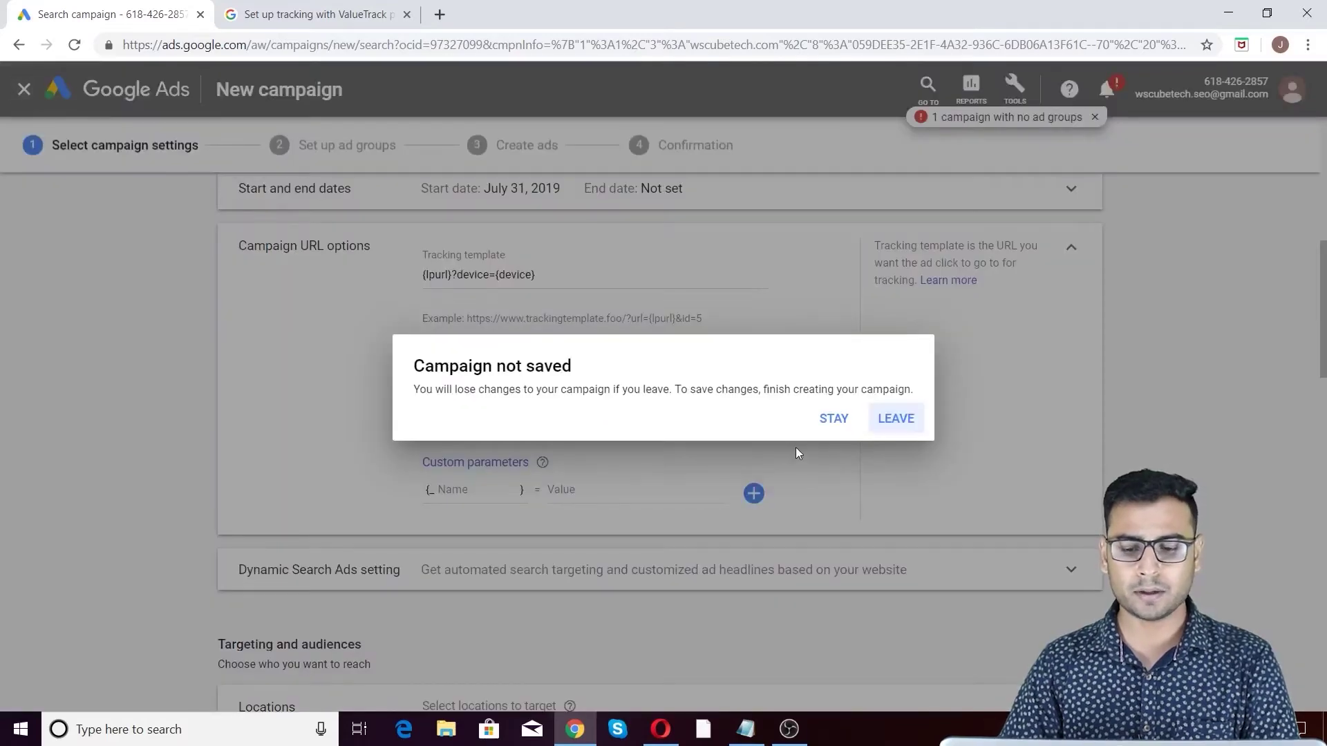
left_click(893, 413)
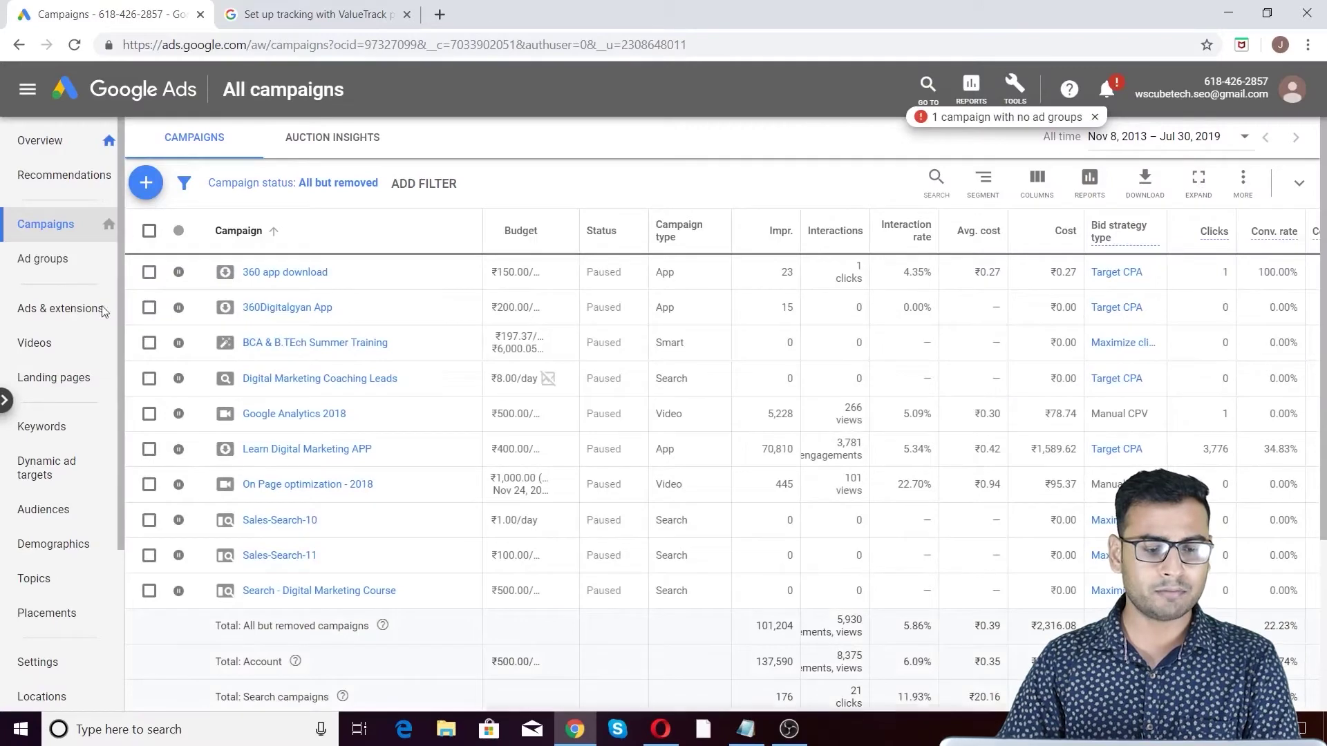
left_click(65, 274)
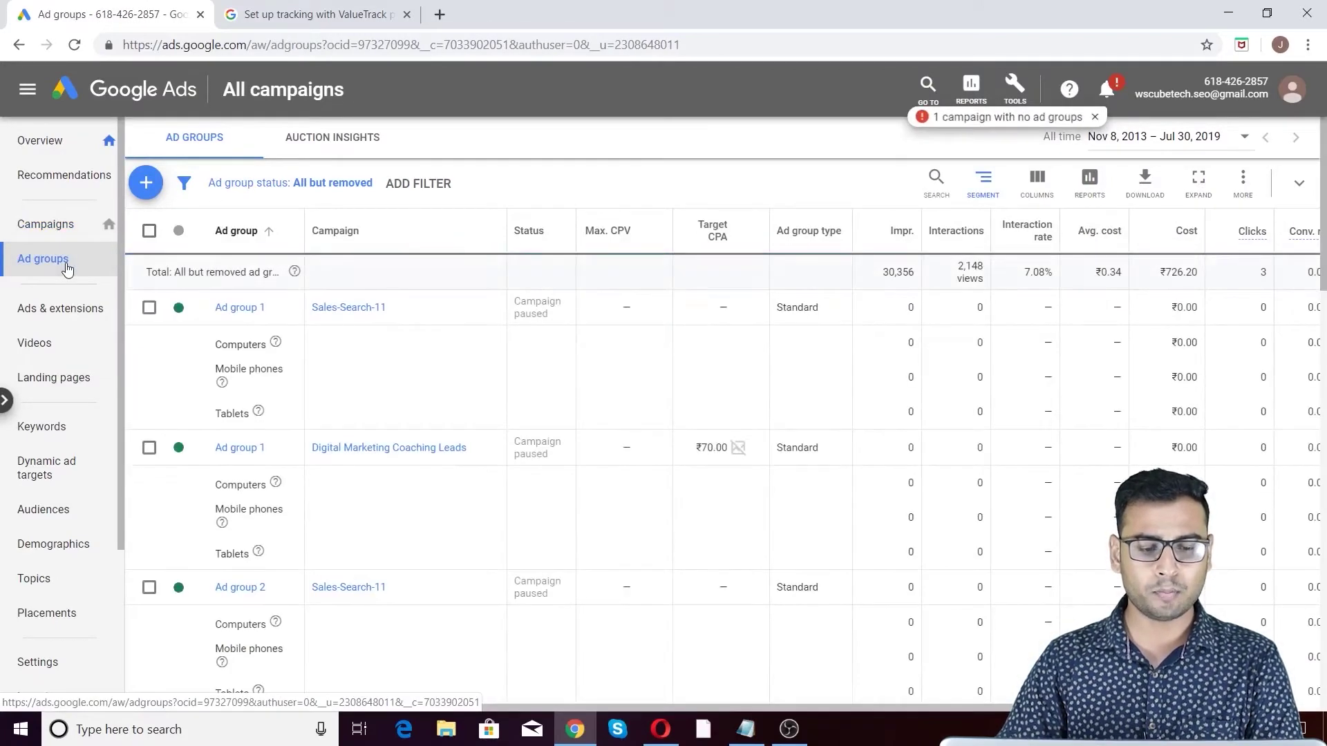
left_click(237, 308)
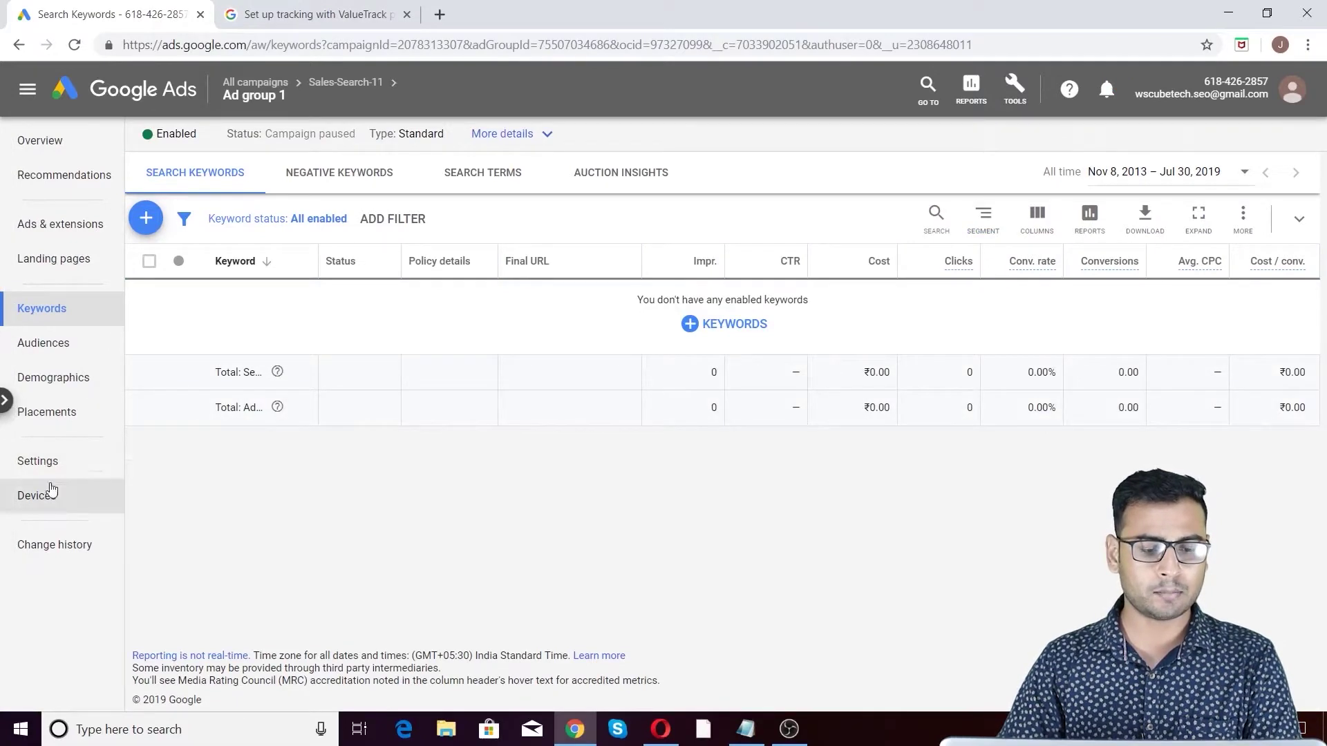
left_click(106, 461)
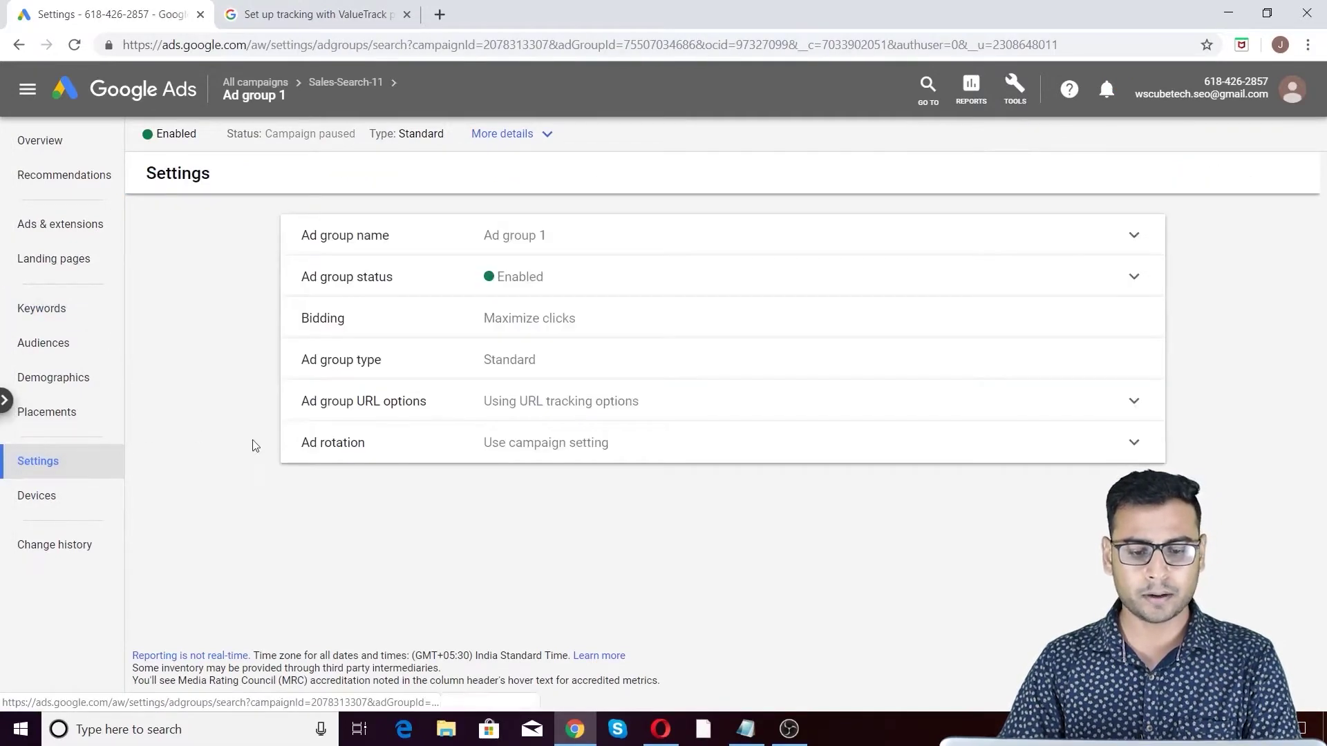
left_click(429, 414)
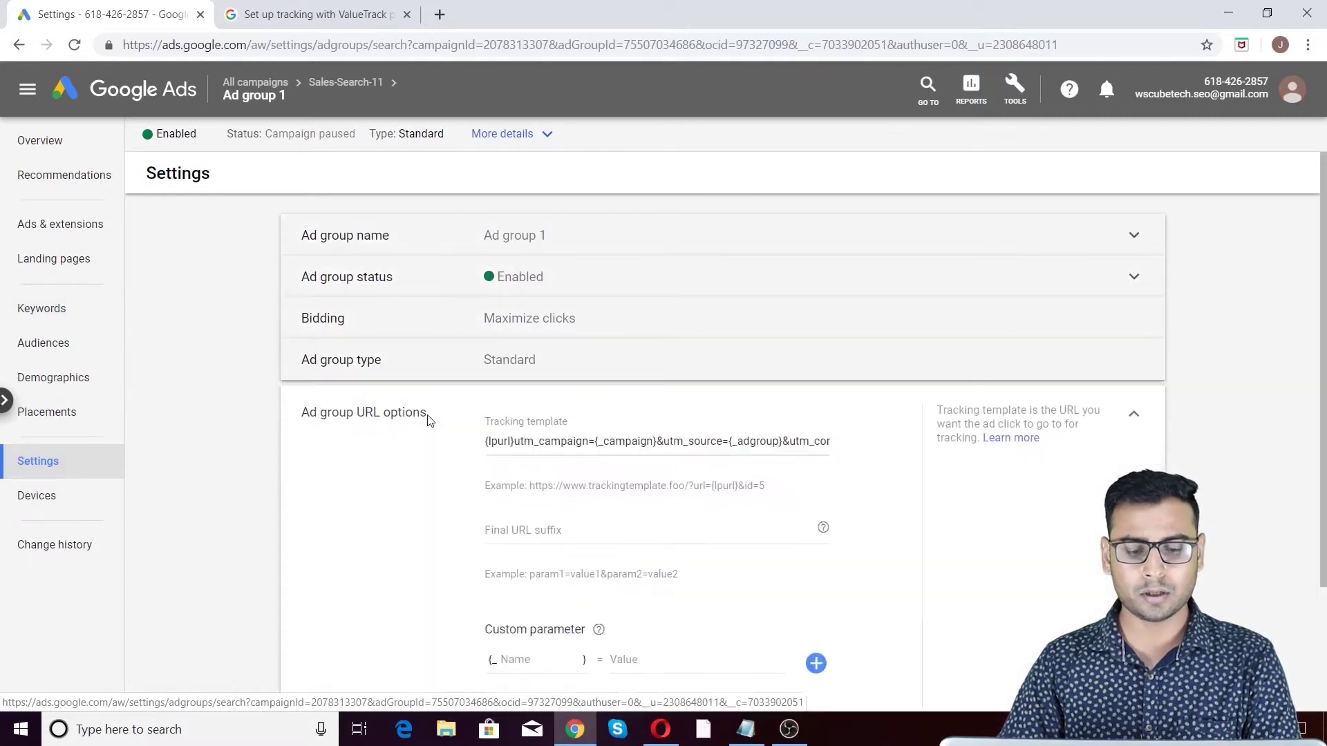
Examine the {lpurl} and utm_campaign={_campaign} parts of the ad group's tracking template.
left_click_drag(309, 419, 409, 481)
double_click(387, 418)
triple_click(524, 447)
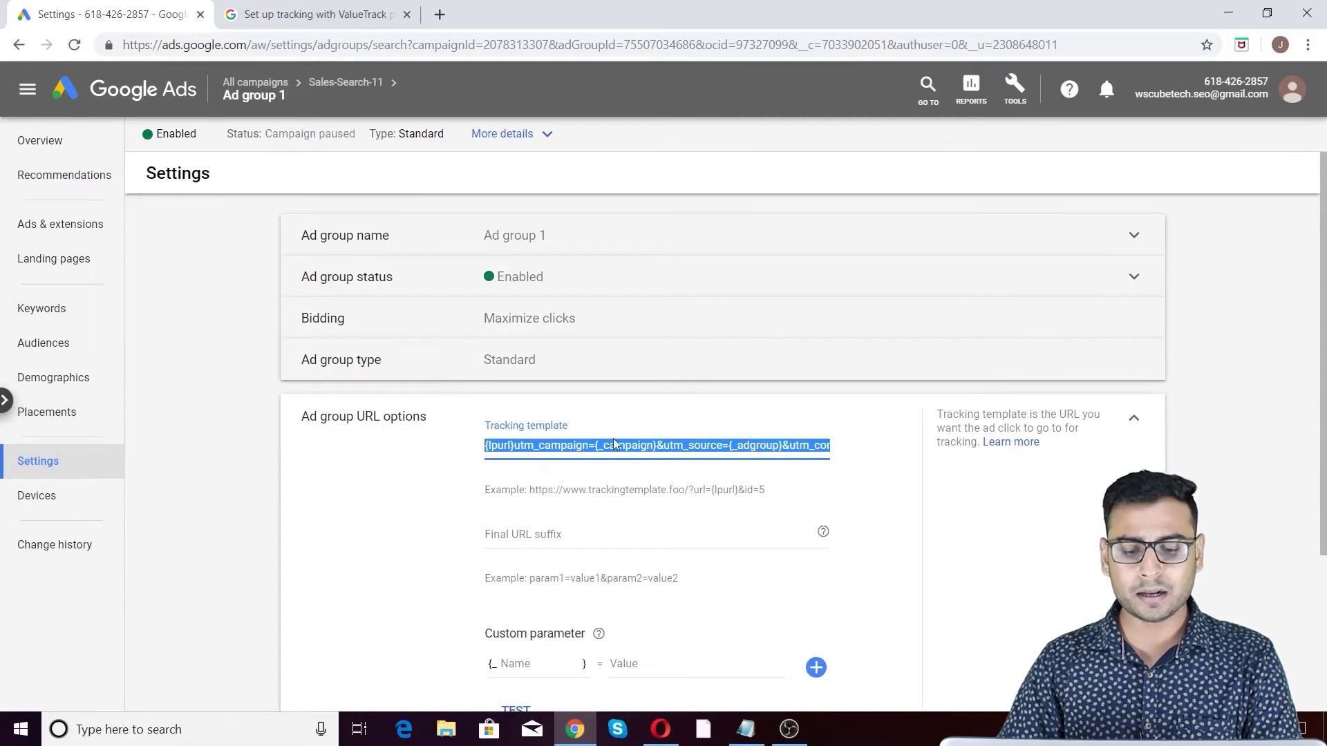
double_click(557, 447)
left_click(596, 446)
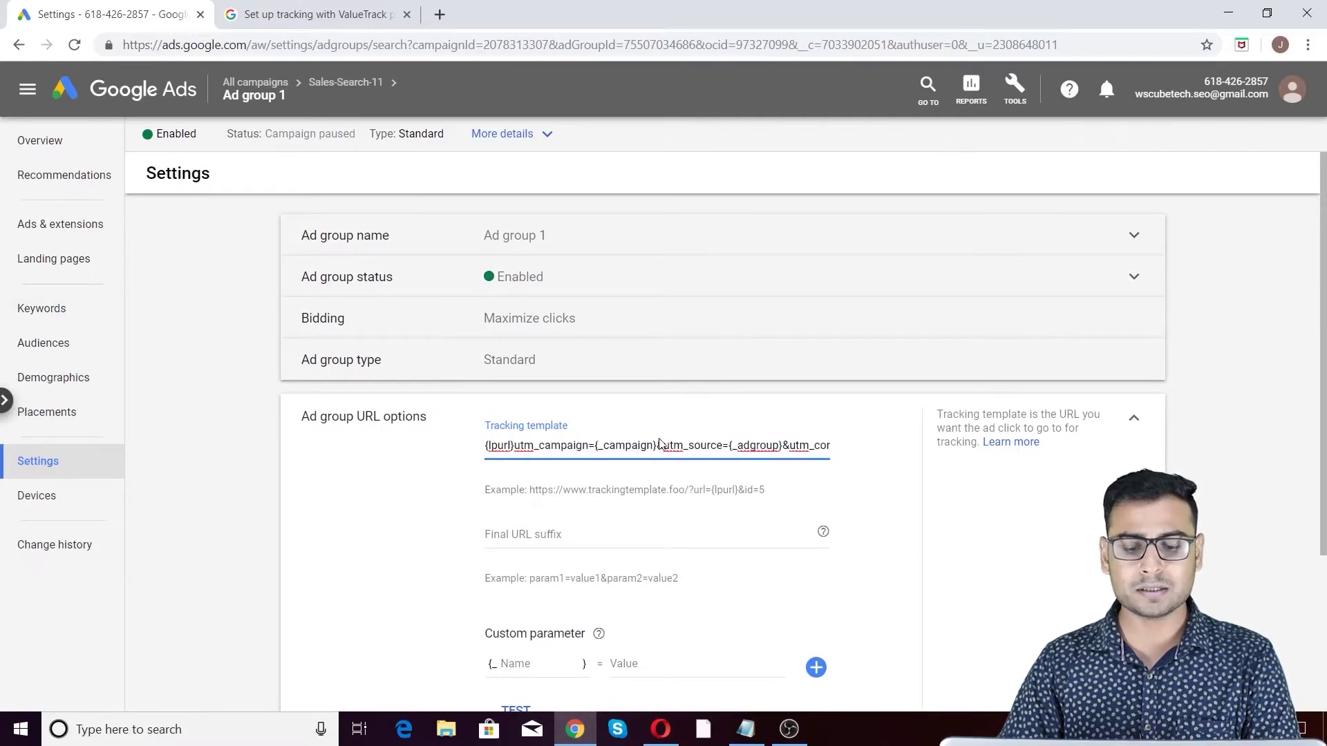
Examine how utm_source={_adgroup} and the other UTM parameters are joined in the ad group's tracking template.
left_click_drag(656, 446, 685, 448)
left_click(568, 447)
triple_click(567, 447)
left_click(533, 447)
left_click(733, 444)
left_click_drag(819, 446, 674, 447)
left_click(765, 458)
left_click(757, 447)
double_click(718, 444)
Consult the ValueTrack parameter table in Google Ads Help, and return to the ad group's tracking template.
left_click(315, 15)
scroll(459, 526, "up", 5)
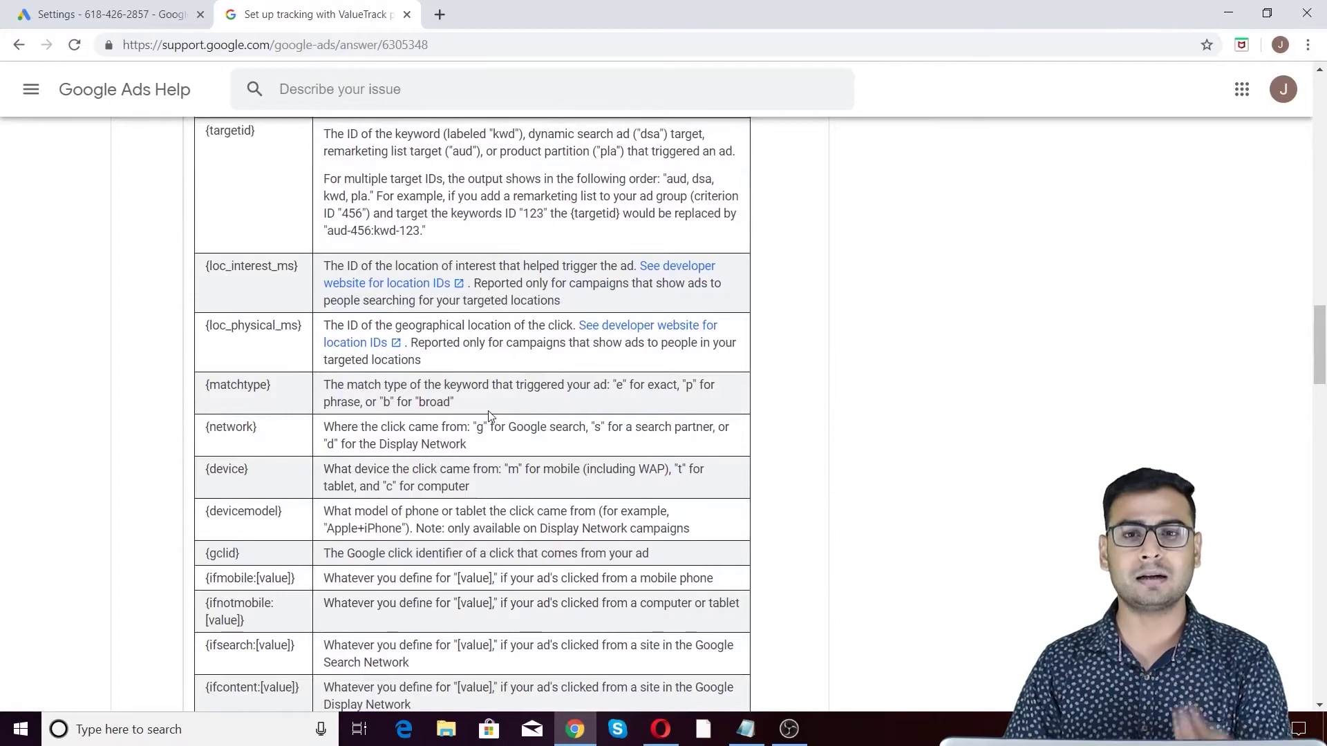
left_click(136, 13)
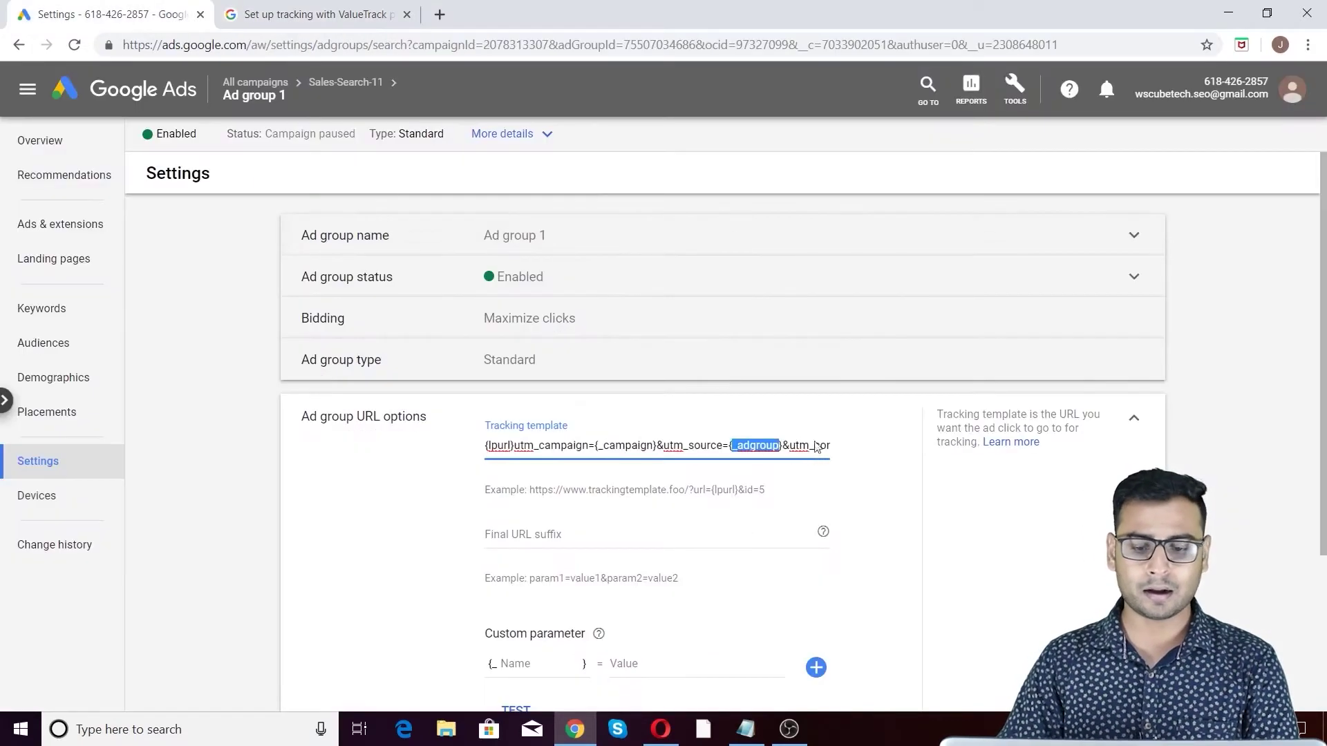
Examine the & separator before utm_source in the ad group's tracking template, and consult the ValueTrack parameter table in Google Ads Help.
left_click_drag(655, 445, 662, 446)
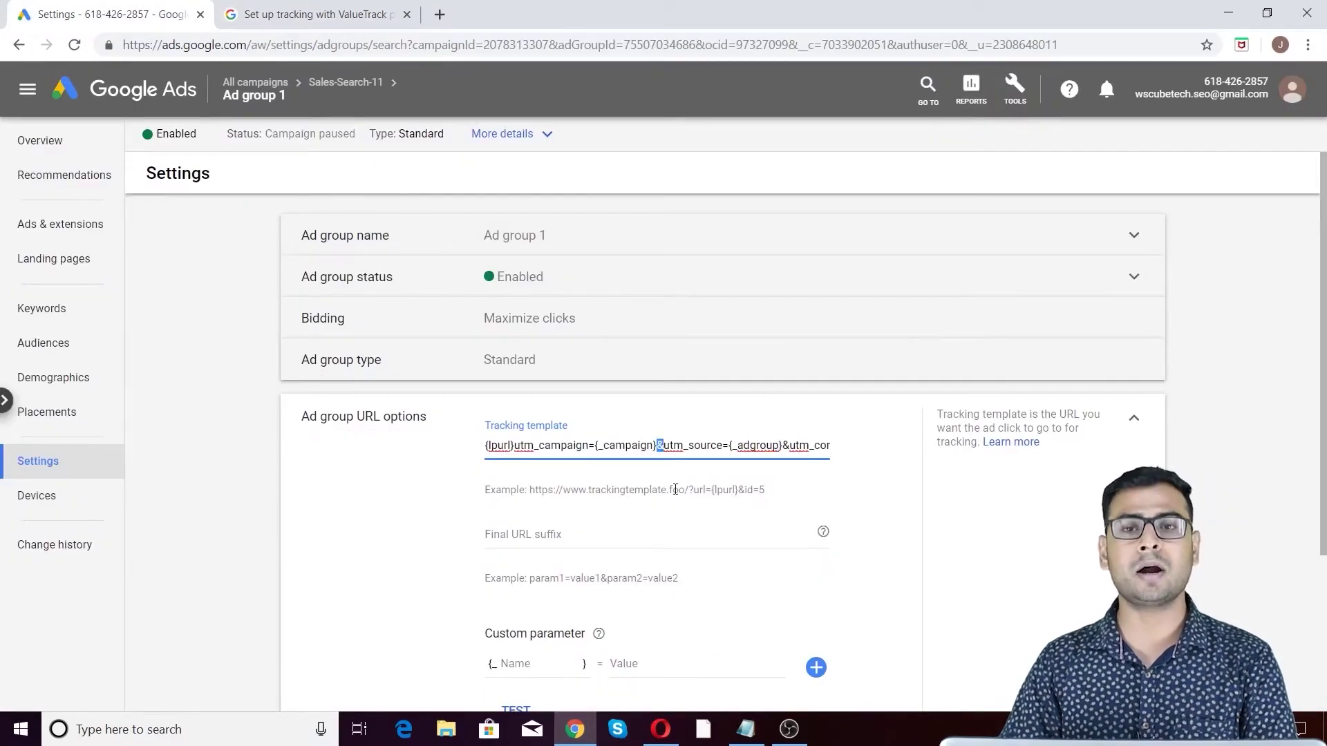
left_click(316, 26)
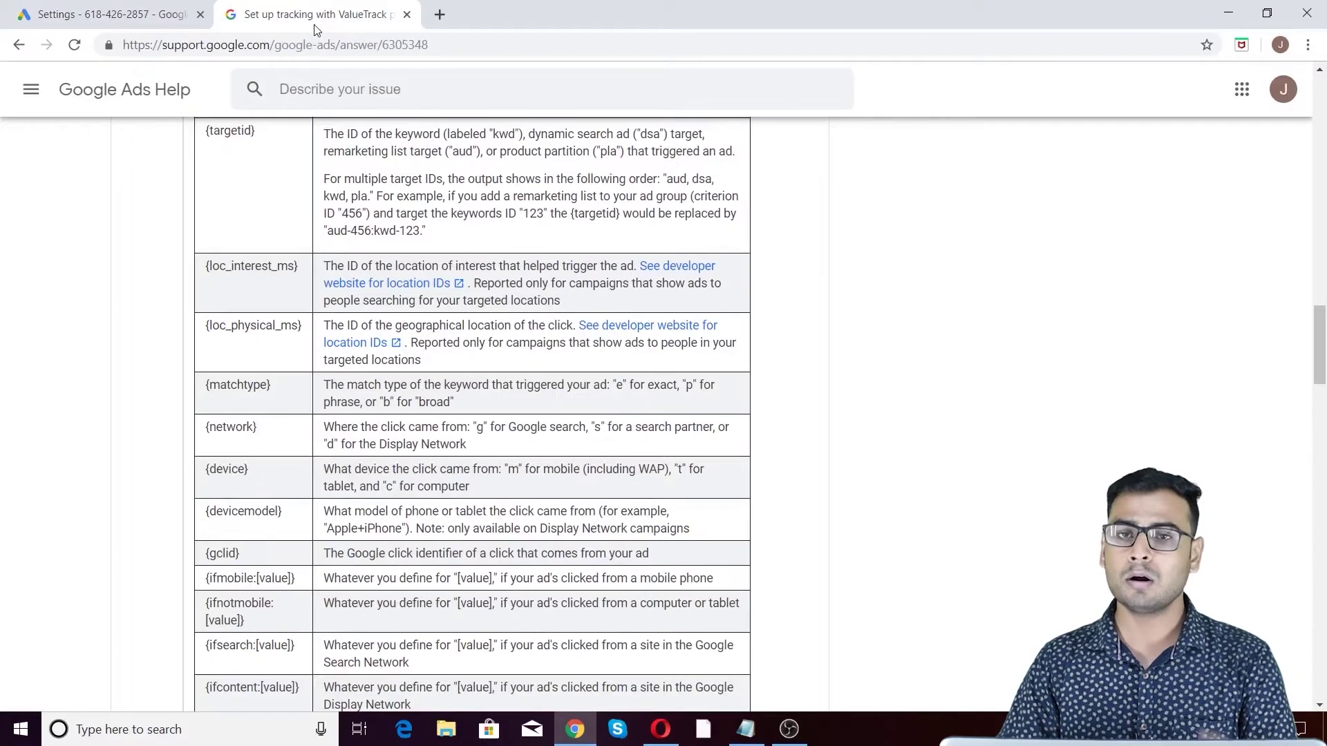
left_click(121, 10)
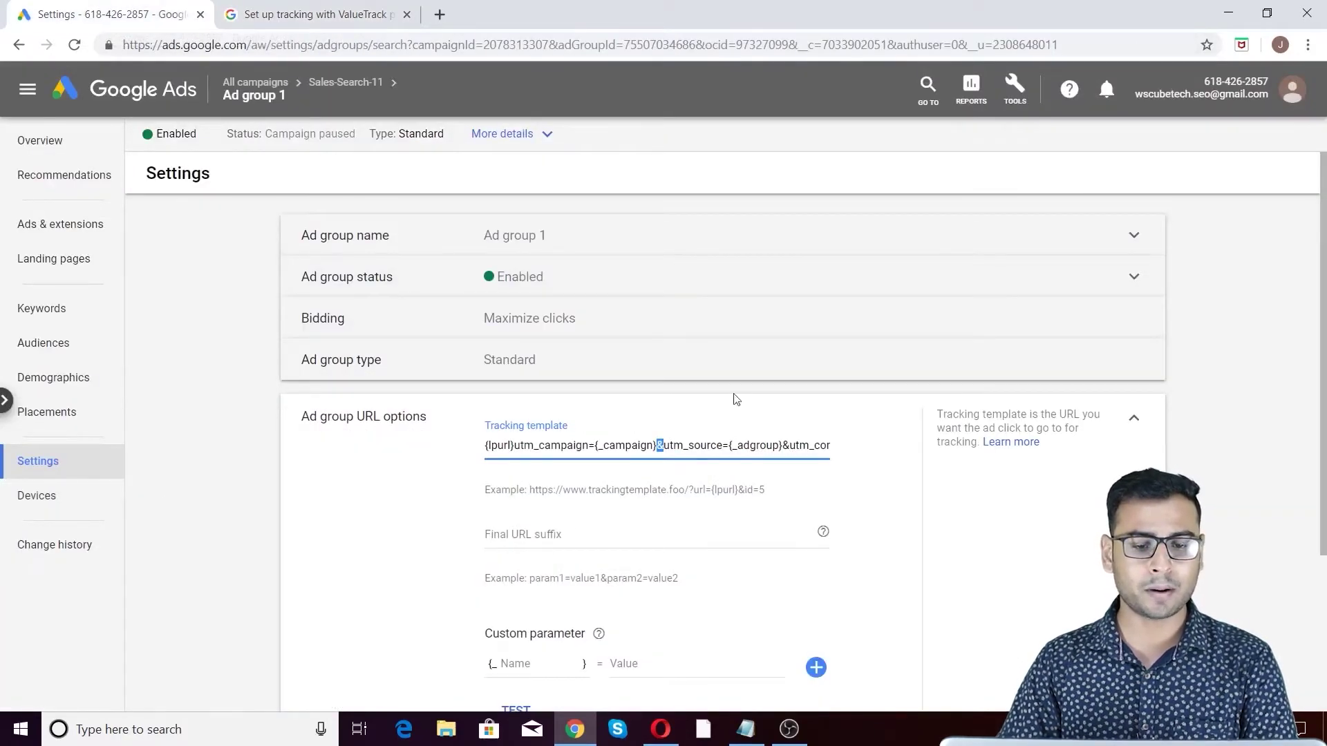
Leave the ad group settings through Sales-Search-11 and open the list of all campaigns.
left_click(350, 81)
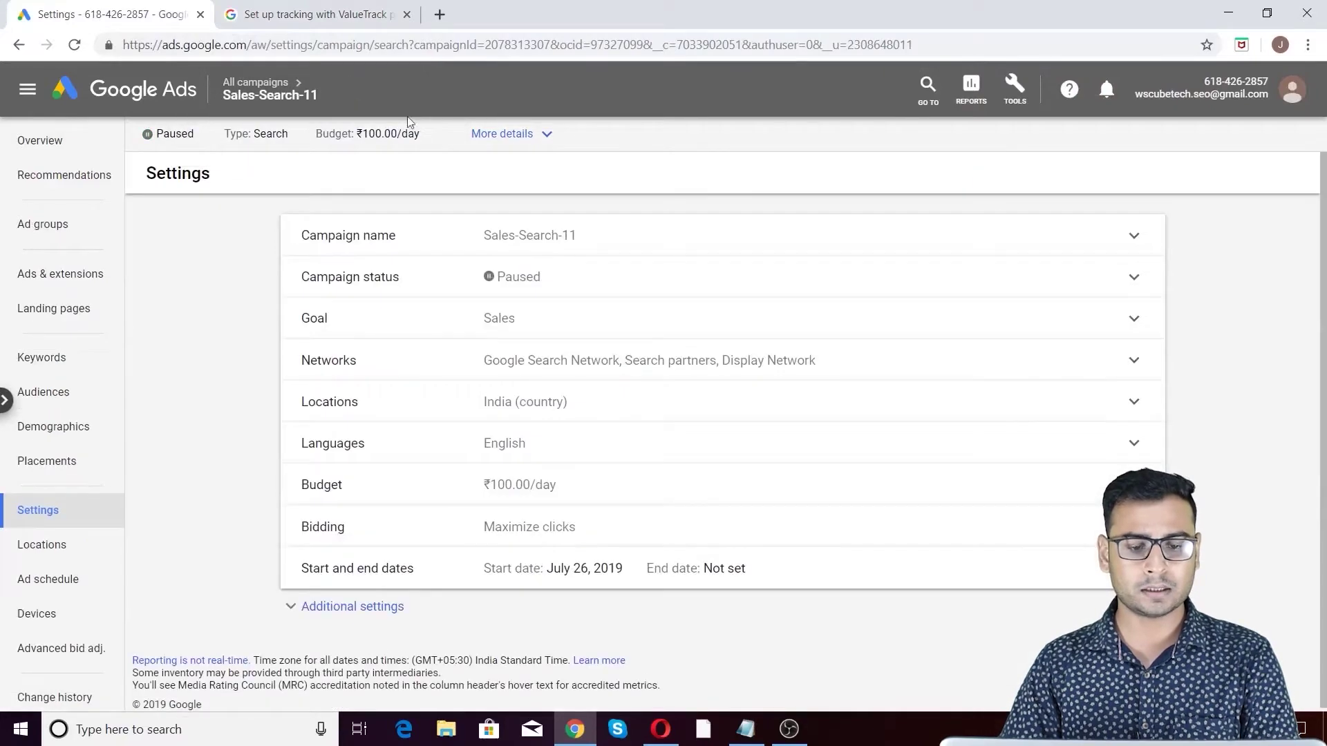
left_click(255, 82)
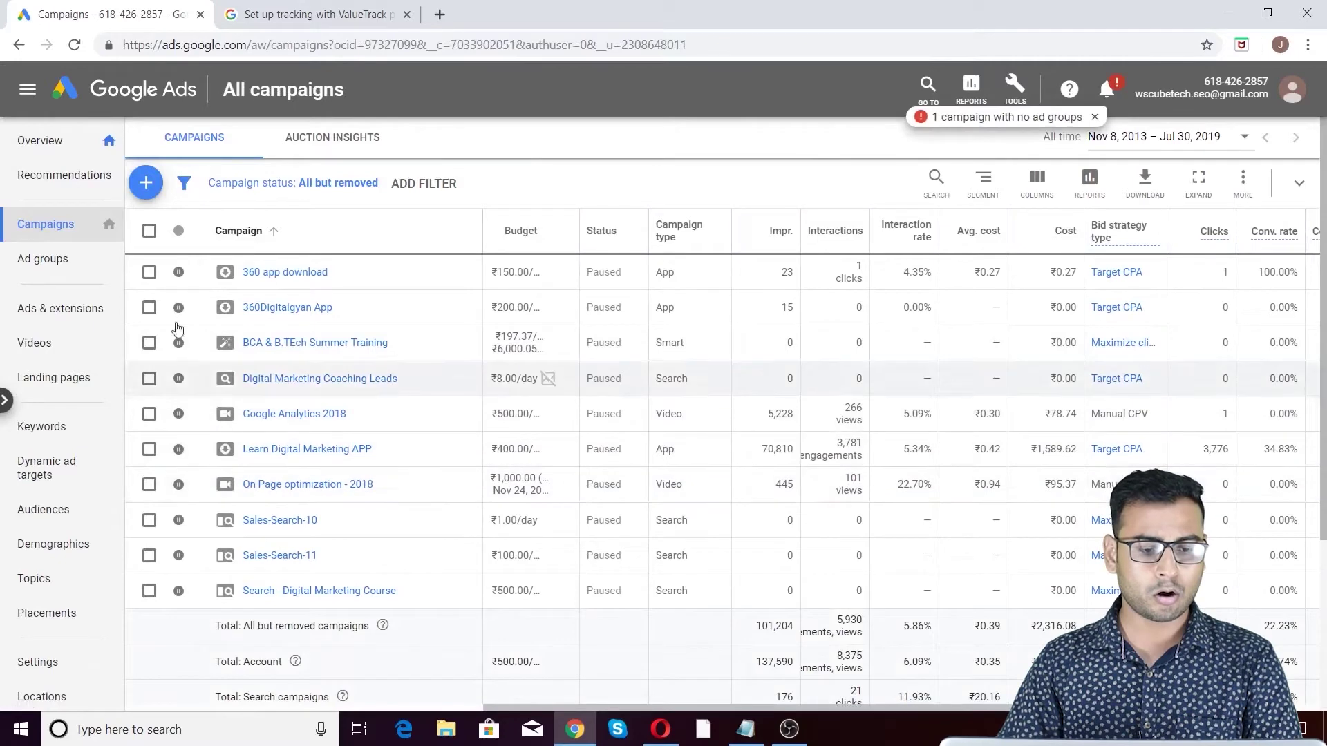
left_click(286, 273)
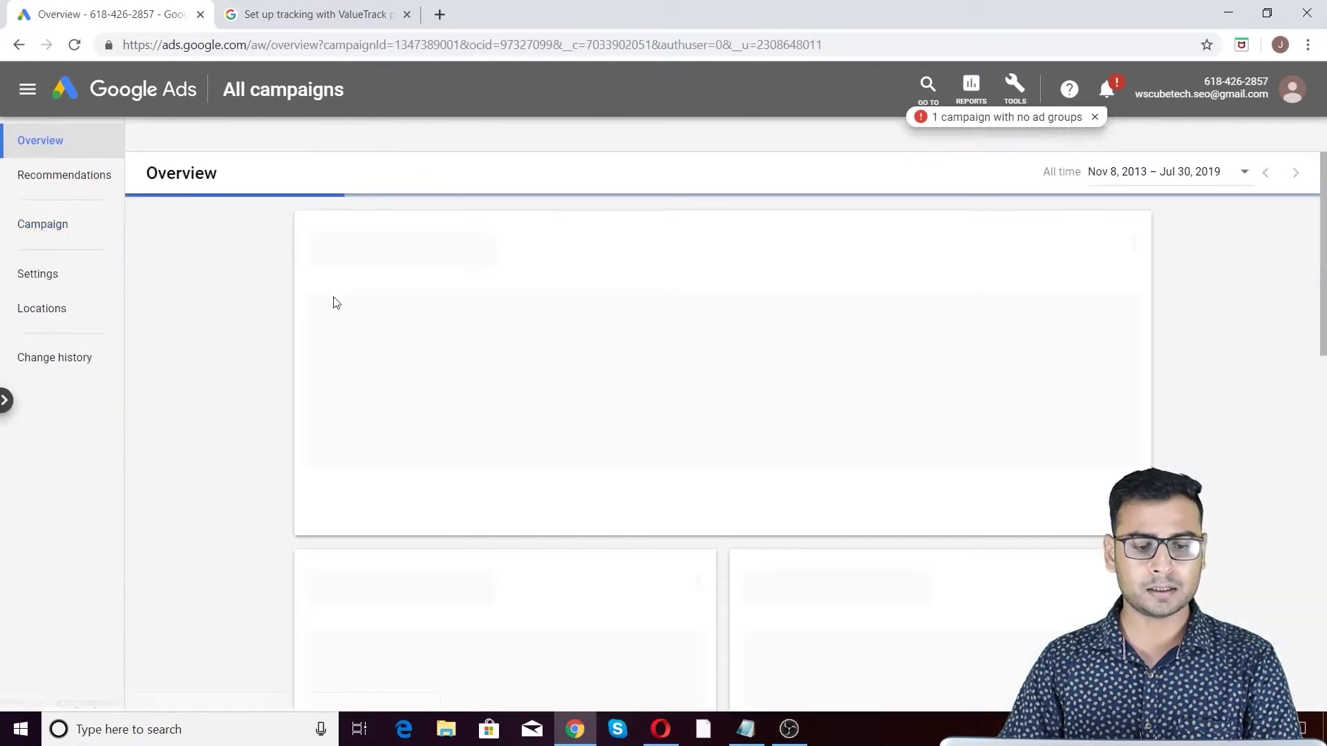
scroll(332, 300, "down", 6)
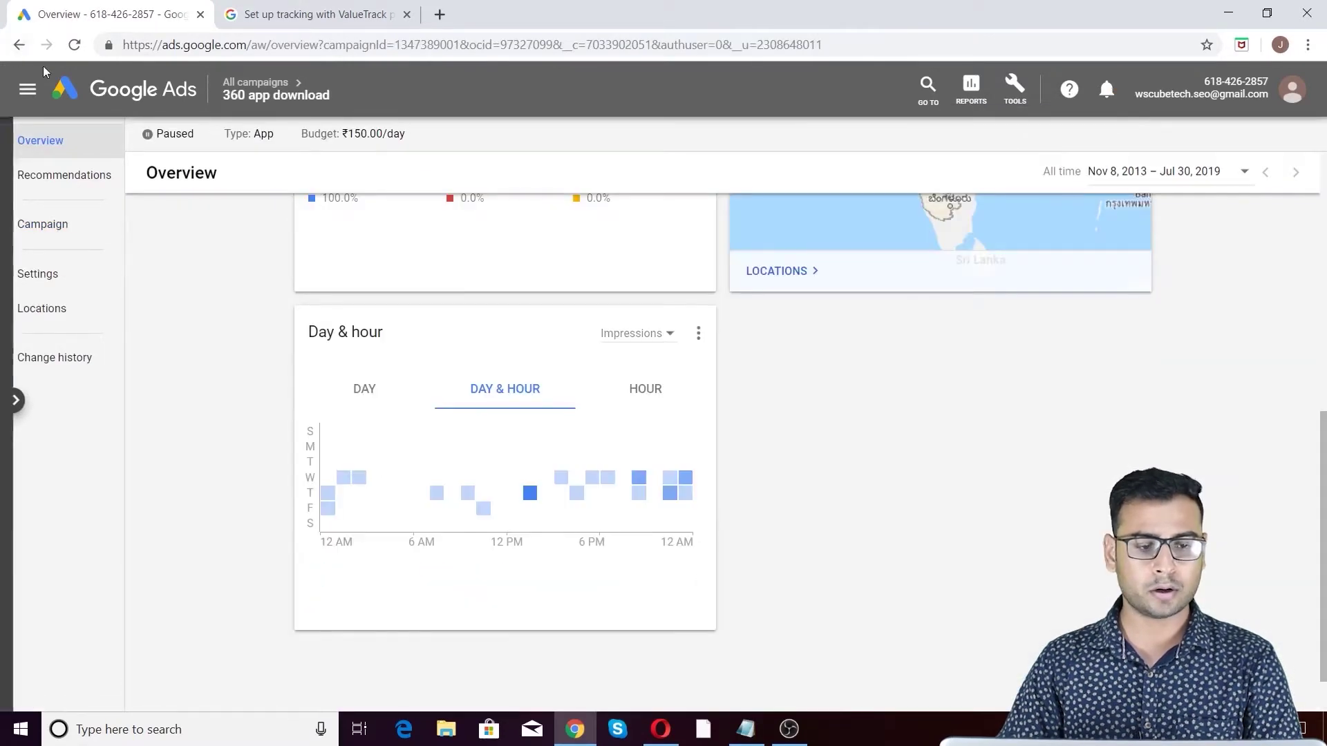
left_click(30, 48)
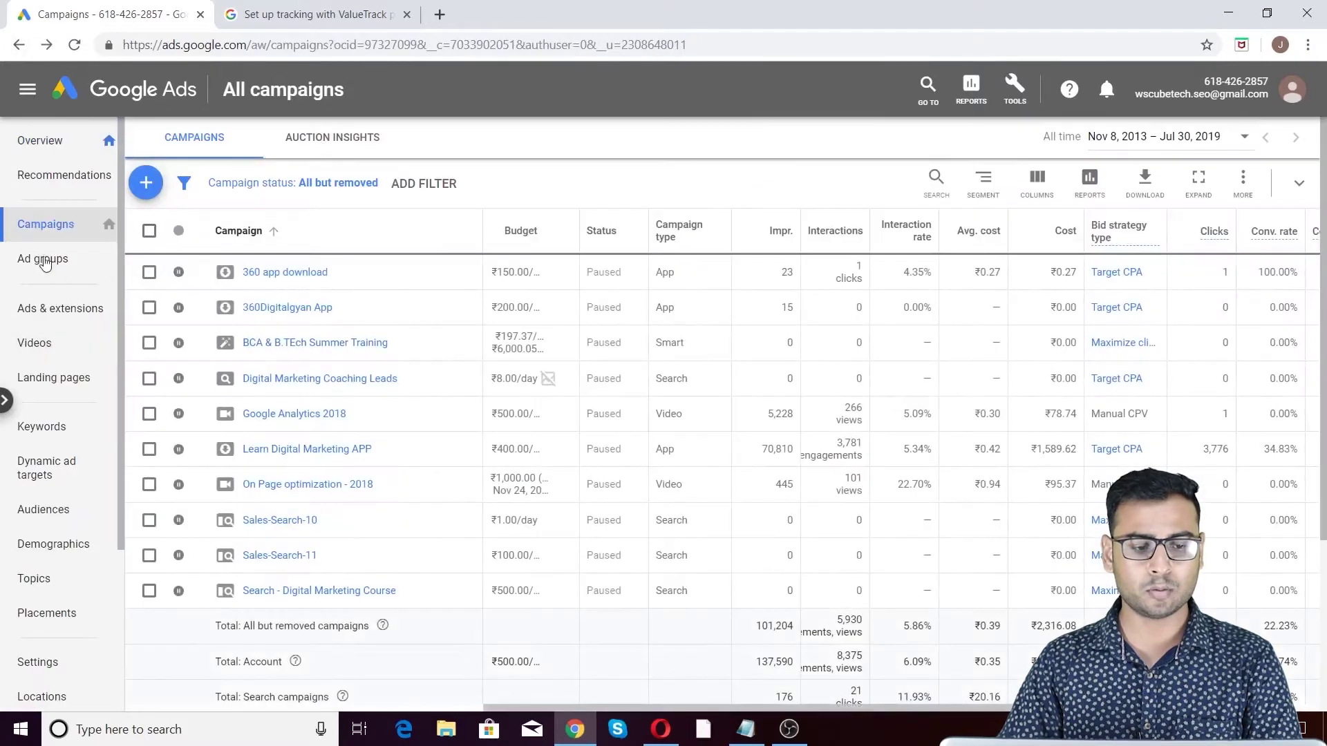
Open the list of ad groups across all campaigns and look through its existing columns.
left_click(78, 266)
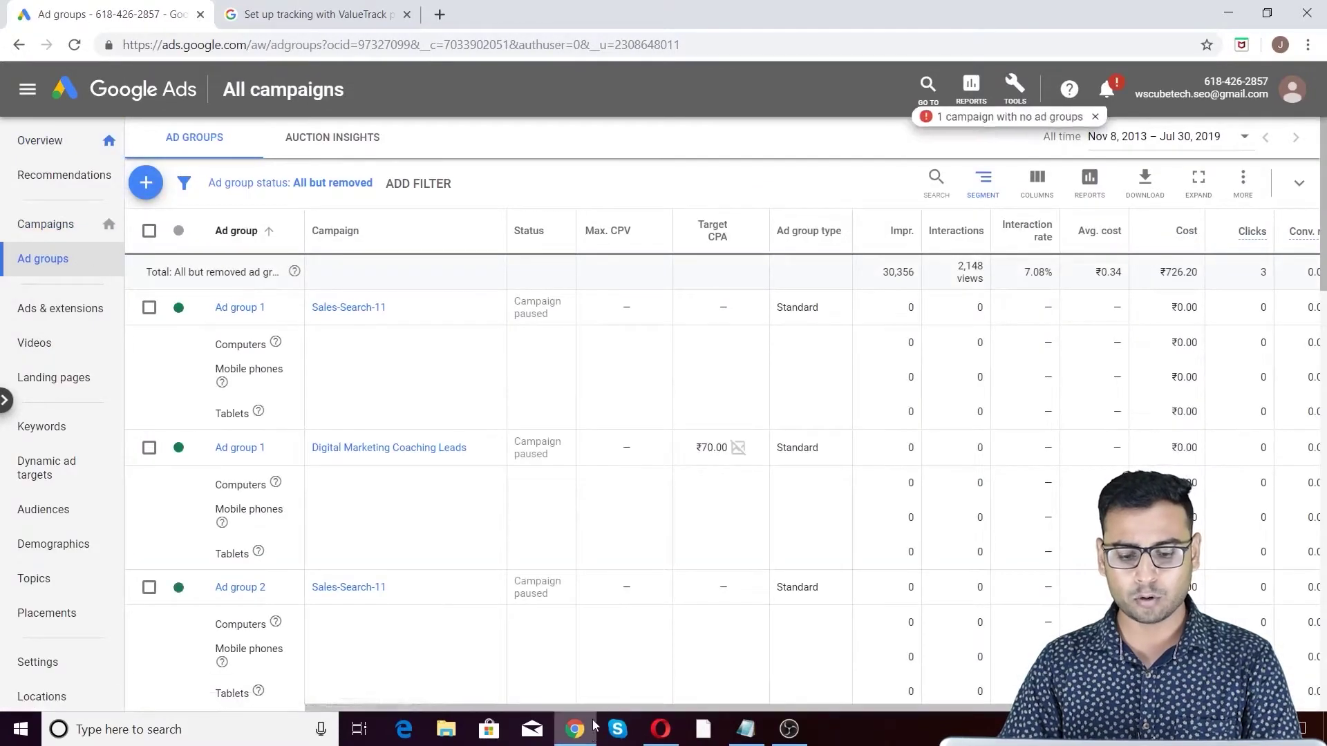
left_click_drag(599, 712, 791, 712)
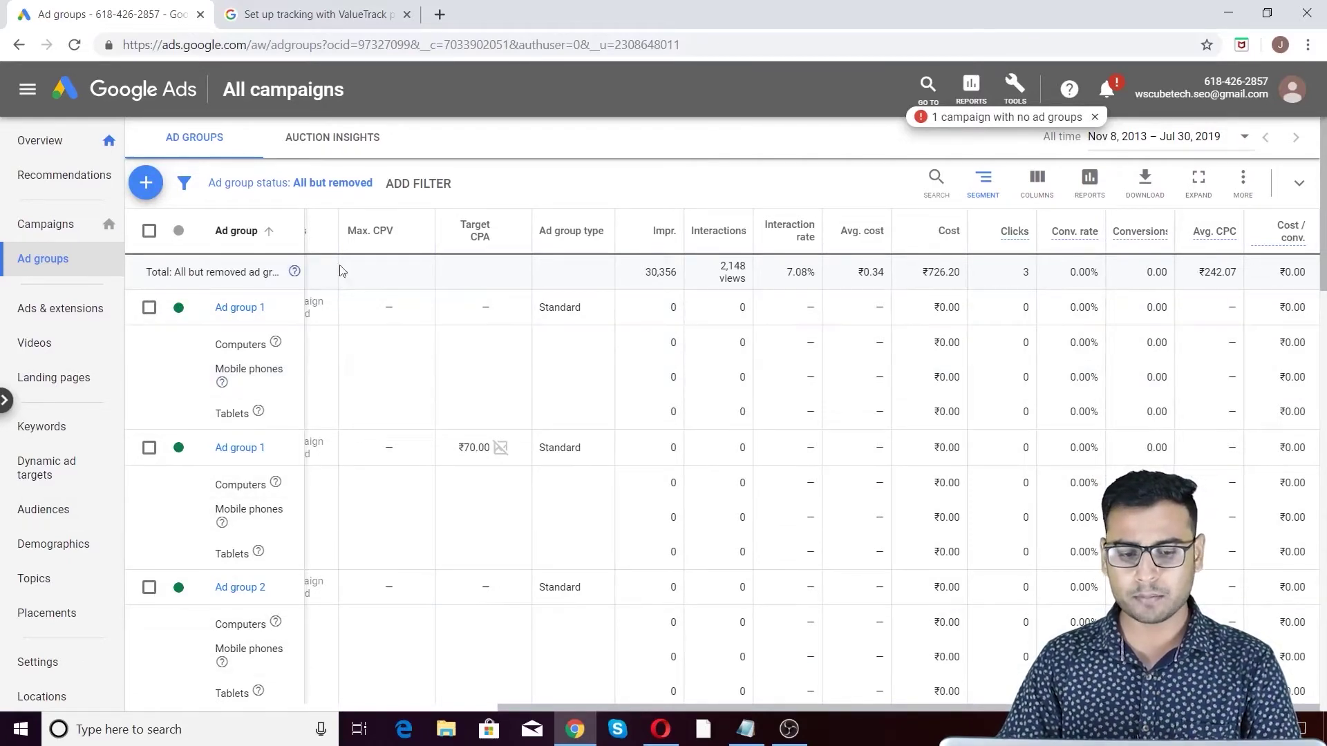
left_click_drag(830, 705, 995, 720)
left_click(601, 377)
Add the Tracking template, Final URL suffix and Custom parameter attribute columns to the ad groups table.
left_click(1036, 181)
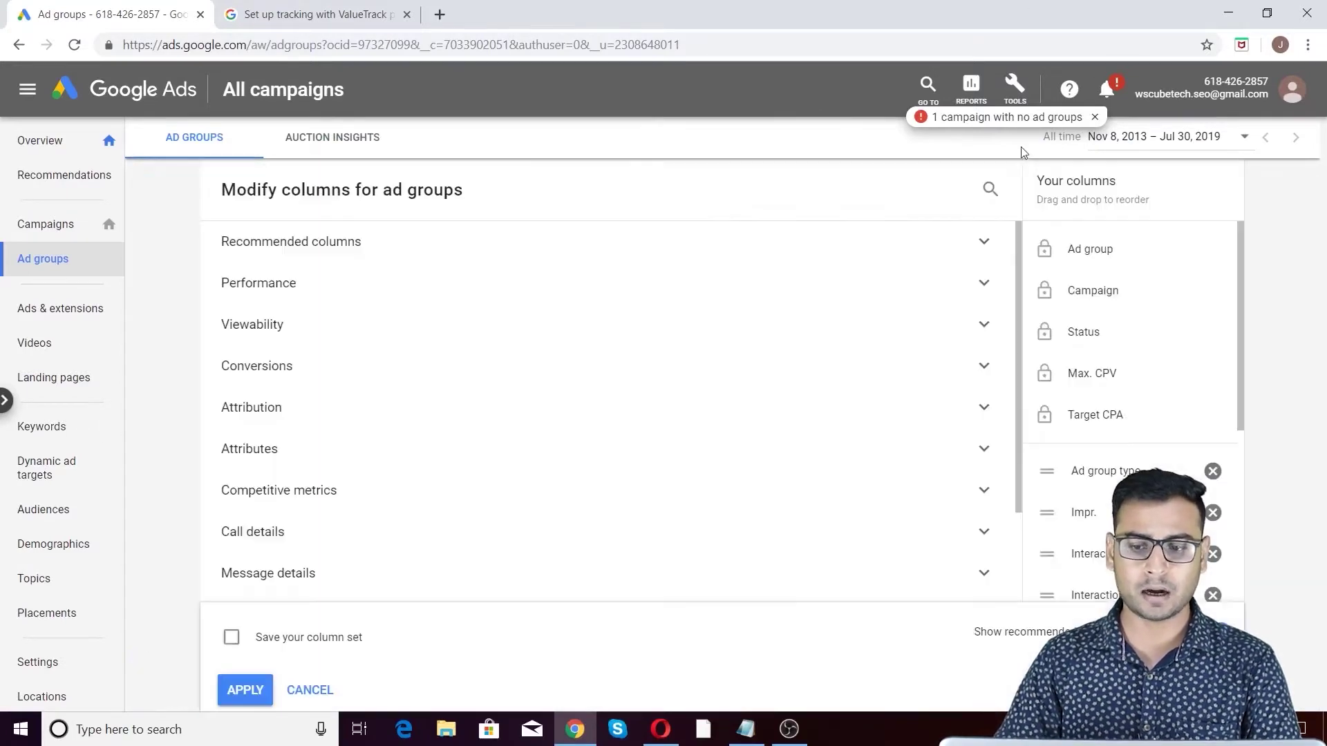
scroll(380, 376, "down", 1)
left_click(379, 372)
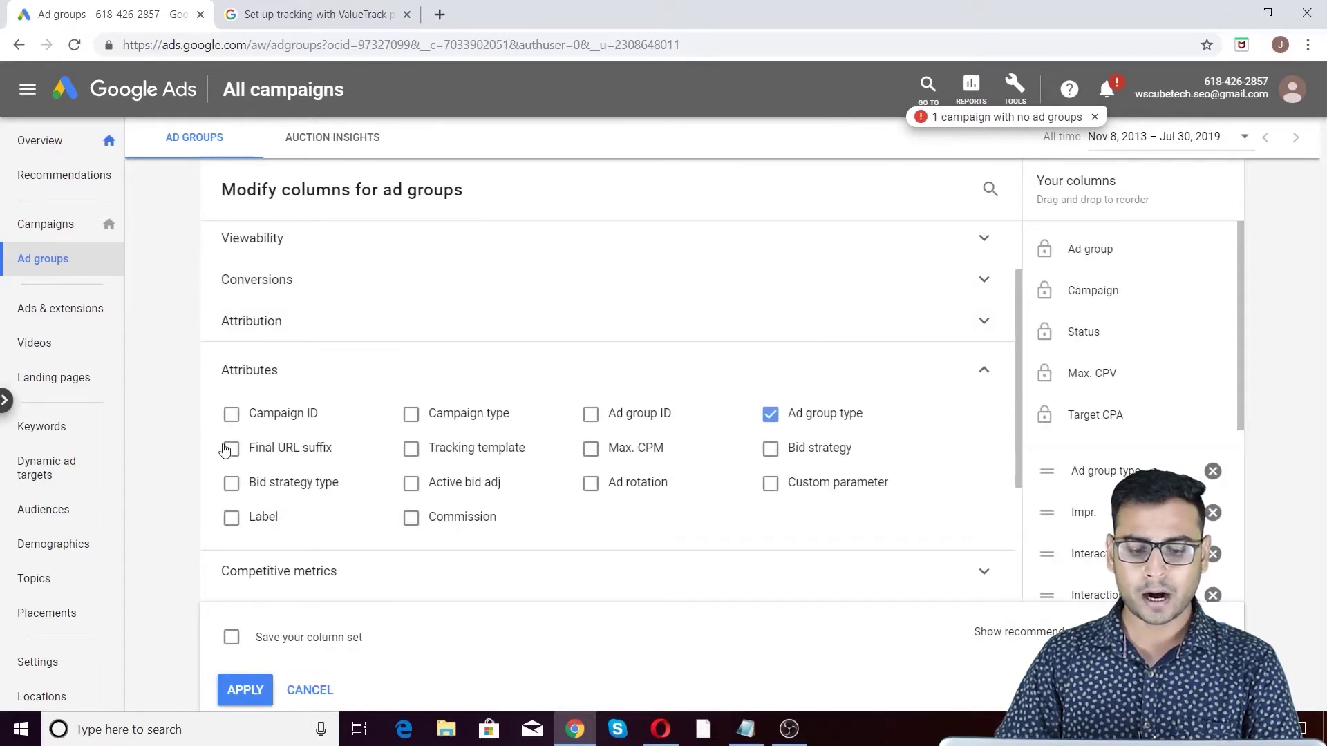
left_click(460, 454)
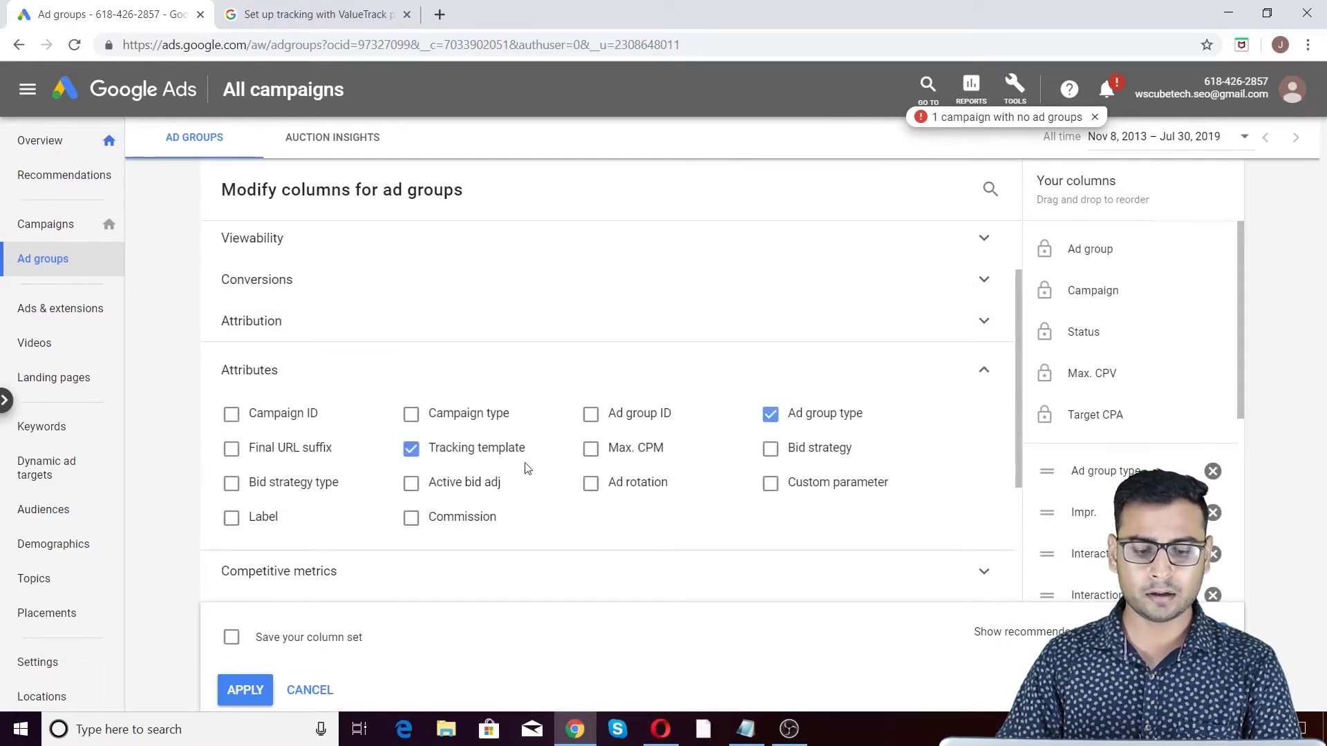
mouse_move(475, 458)
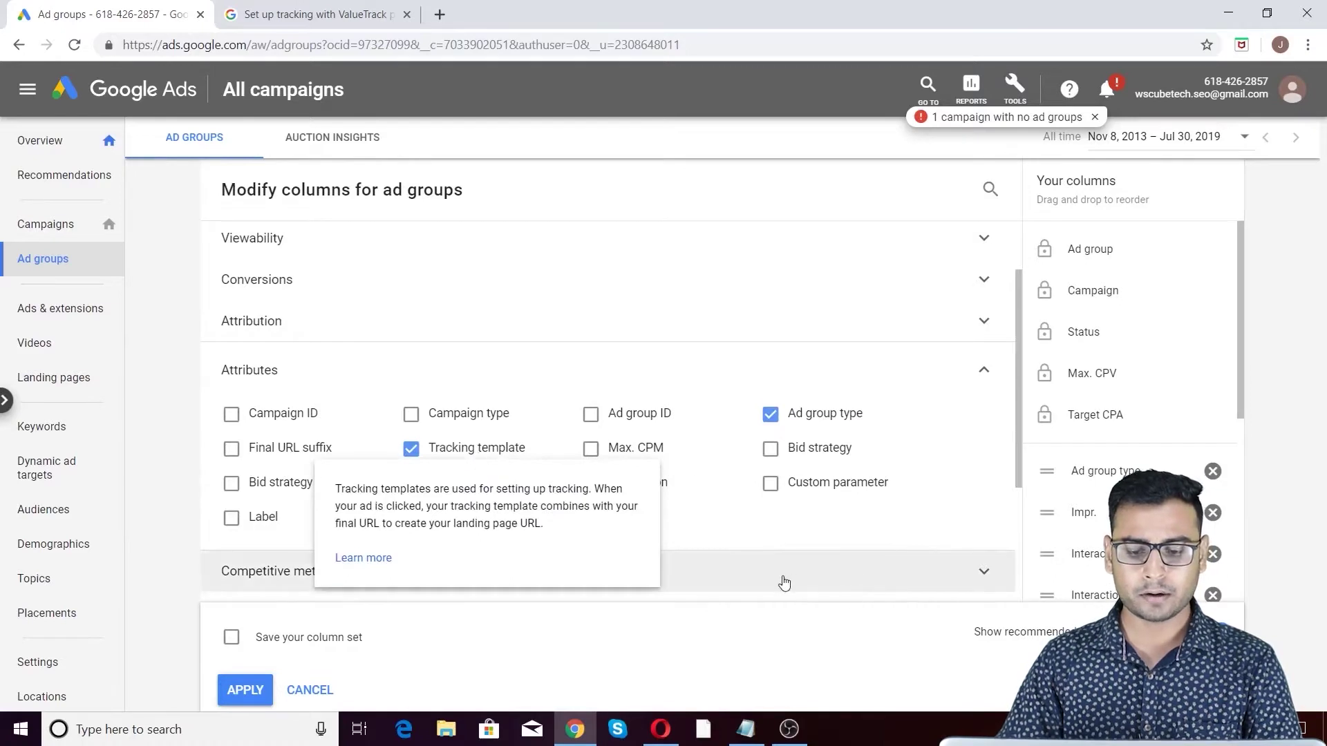
left_click(279, 449)
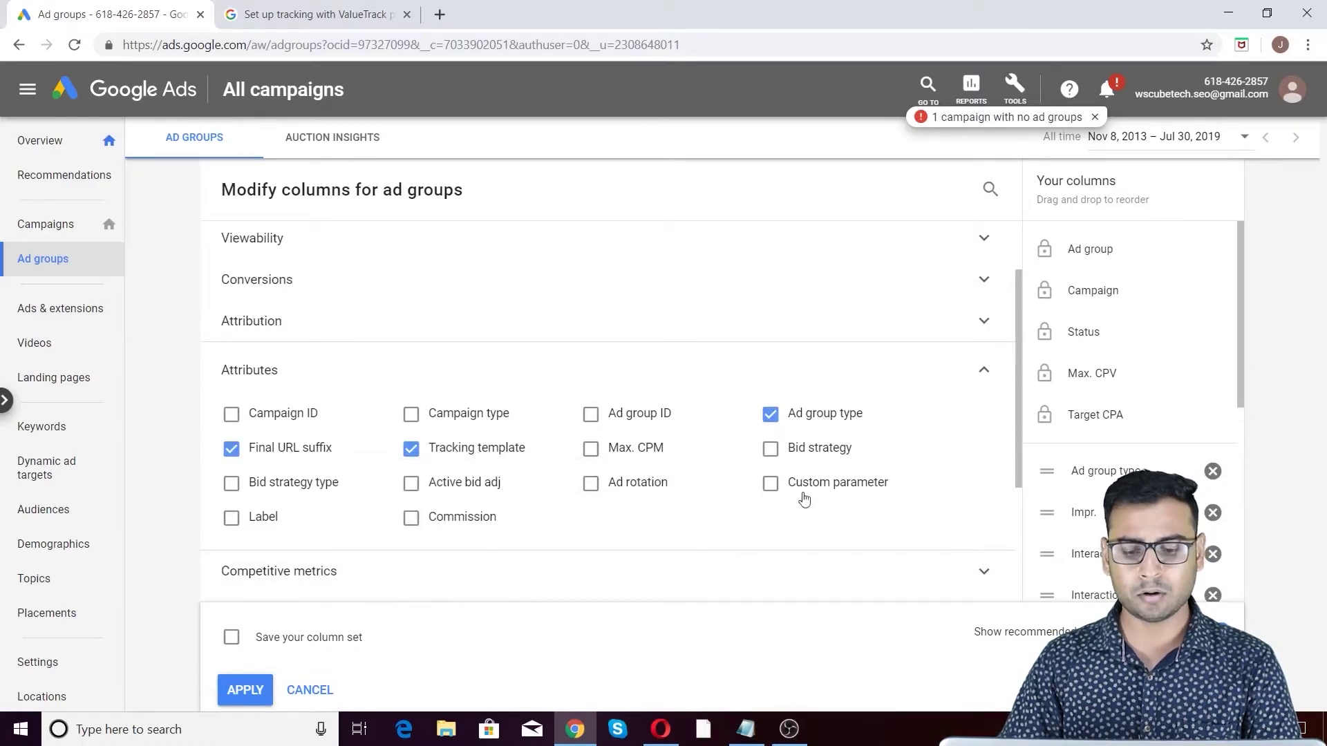
left_click(816, 497)
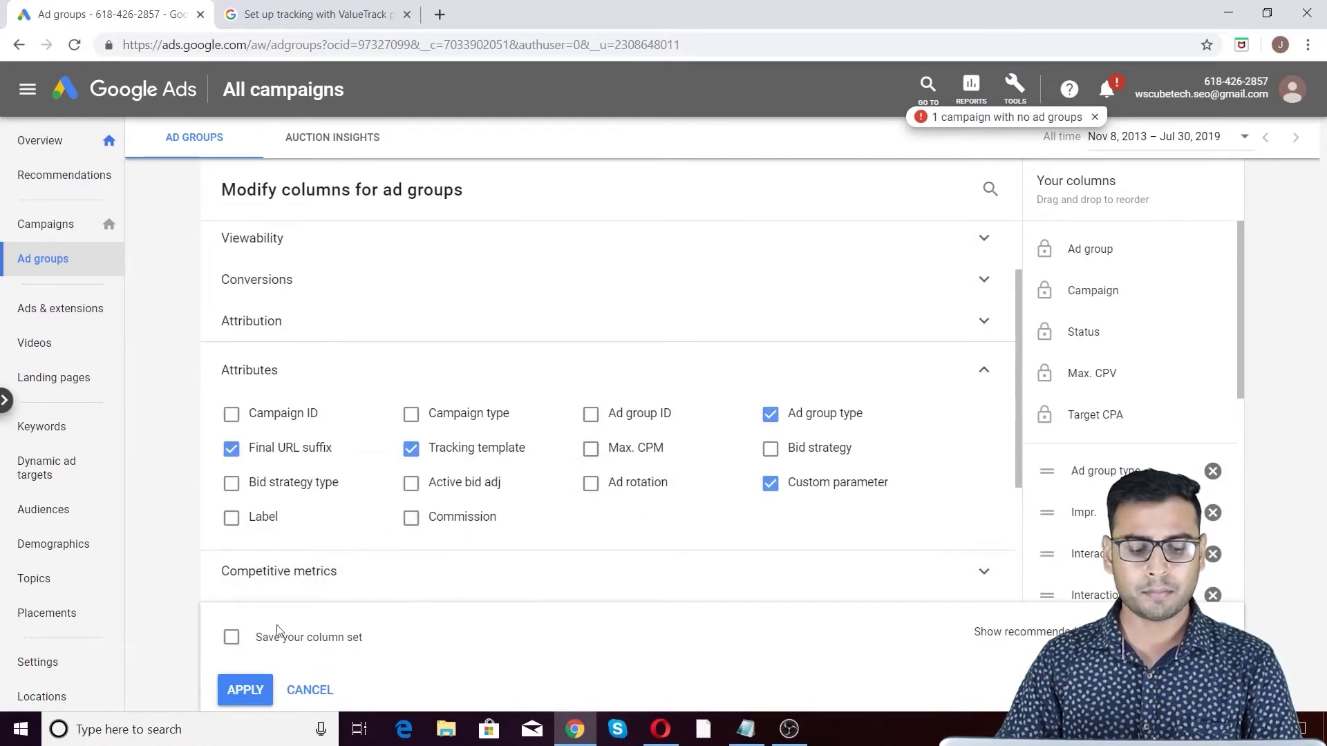
left_click(247, 697)
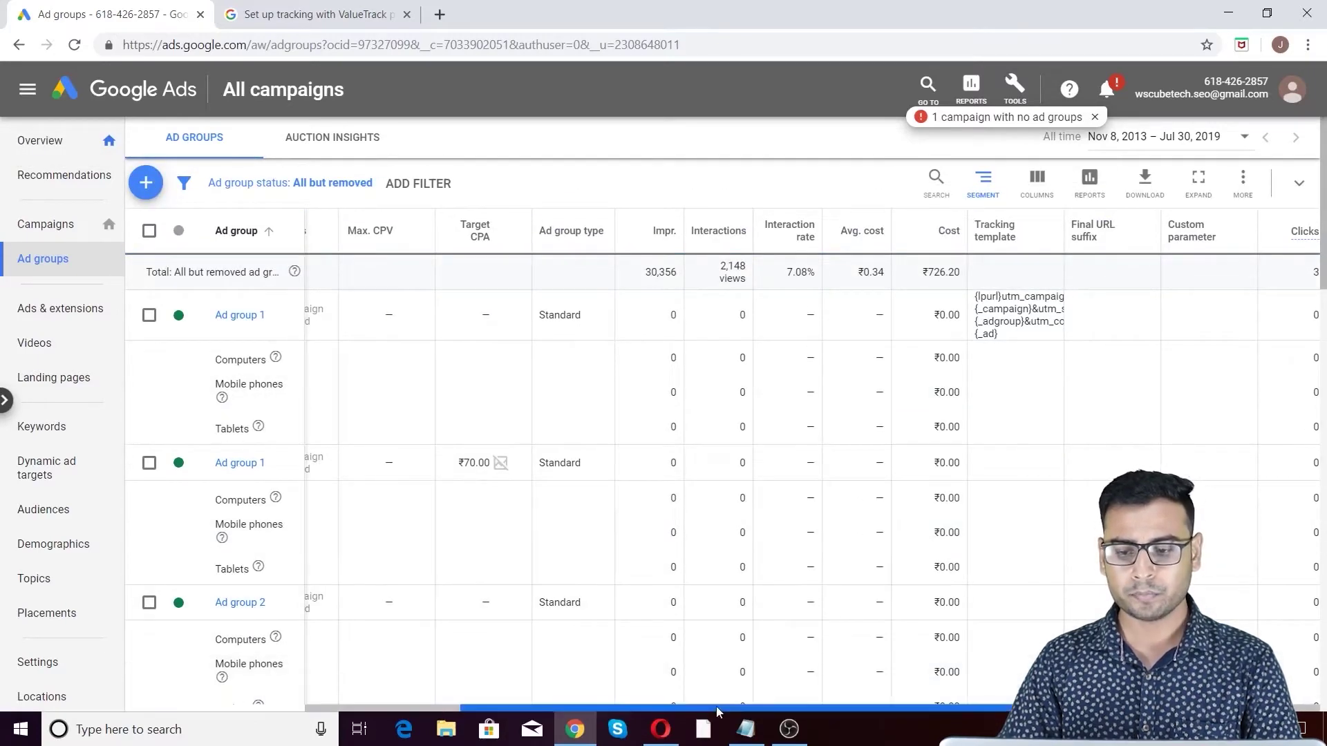
Widen the Tracking template column, and test the tracking template of Ad group 1 in Sales-Search-11 without saving changes.
left_click_drag(723, 709, 939, 712)
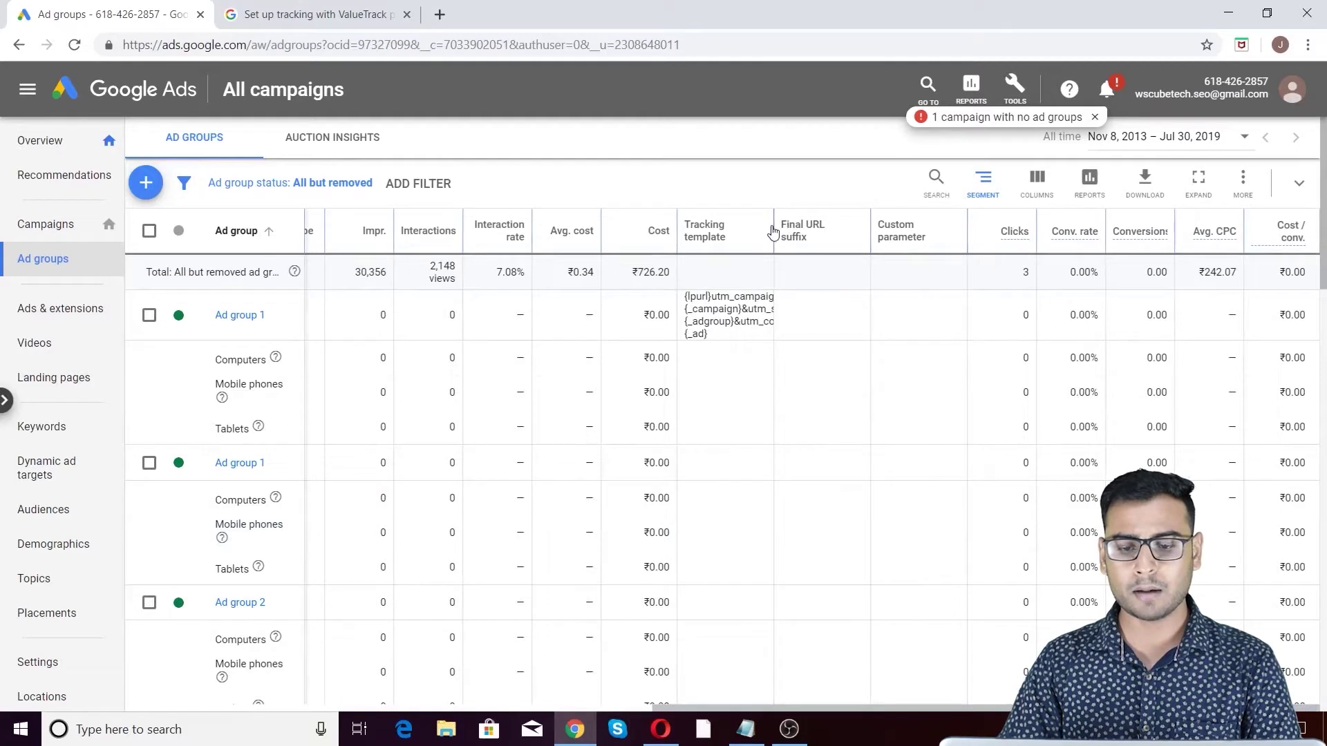
left_click_drag(774, 228, 831, 231)
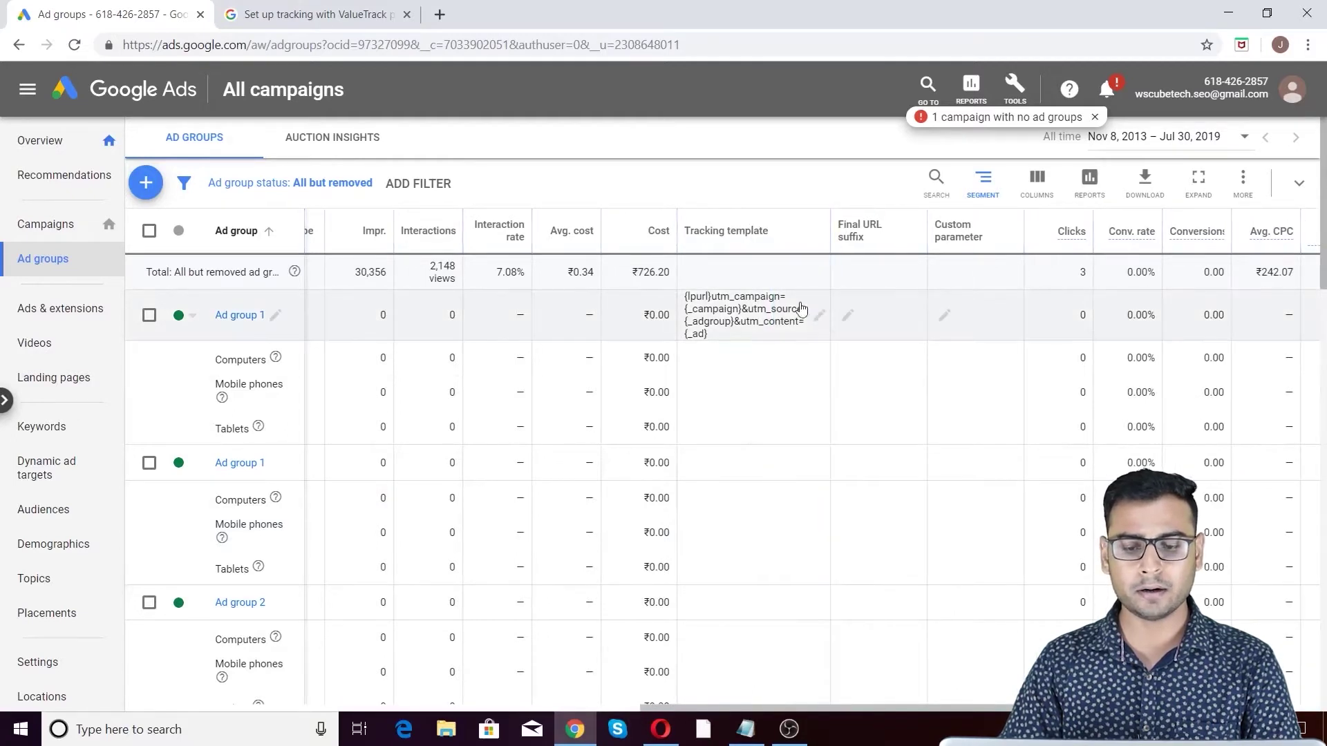
left_click(820, 315)
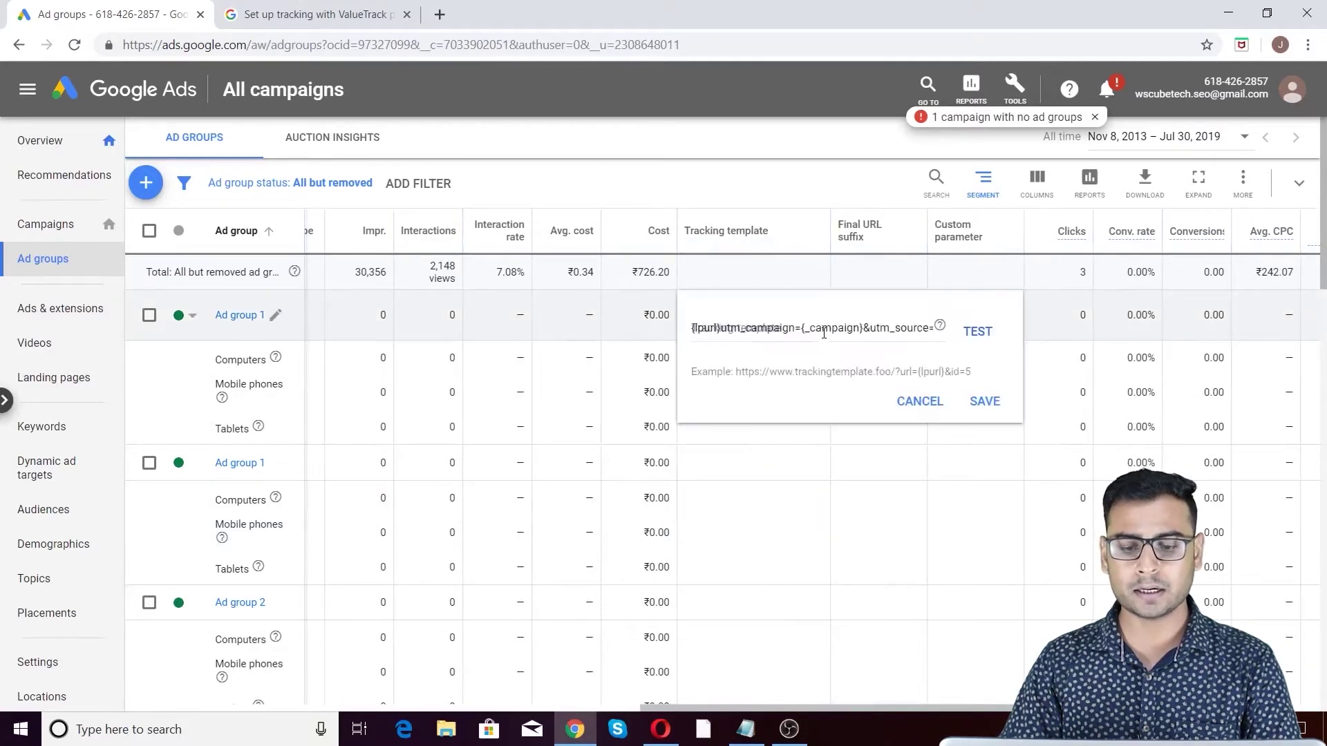
left_click(971, 332)
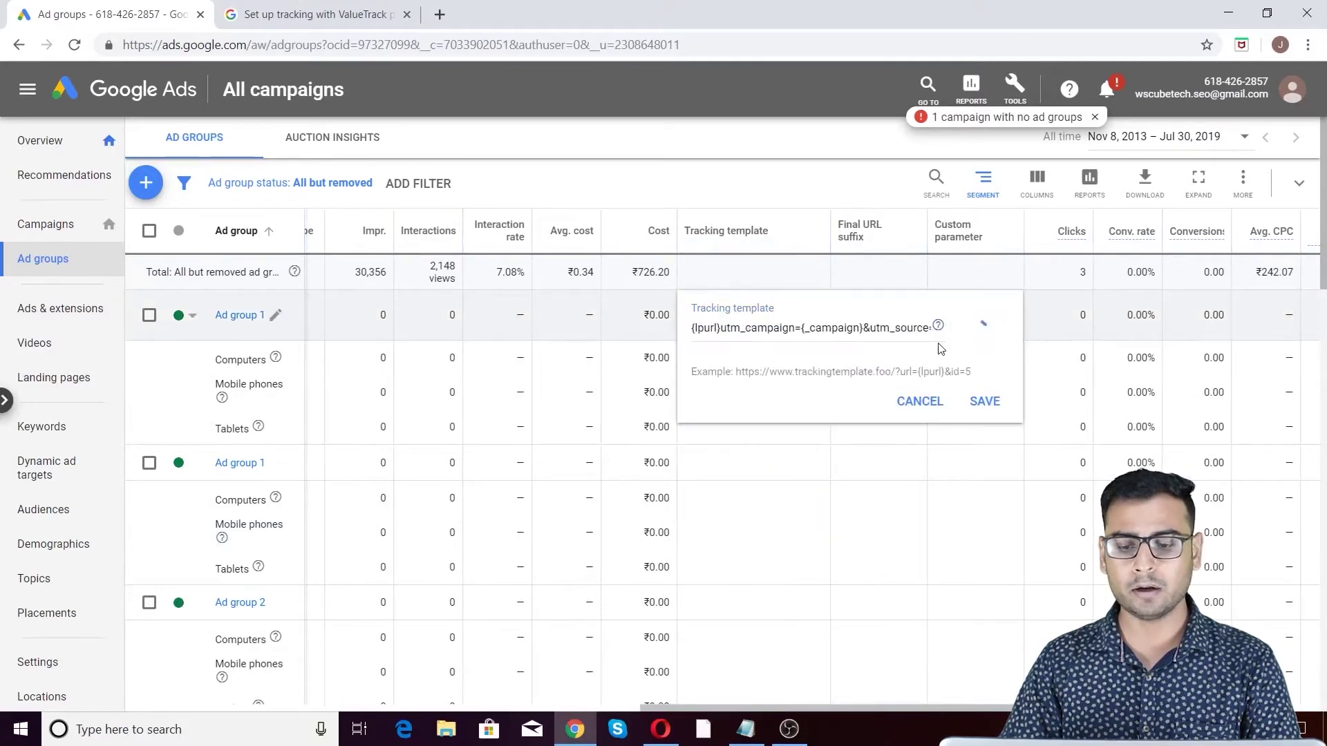
left_click(926, 414)
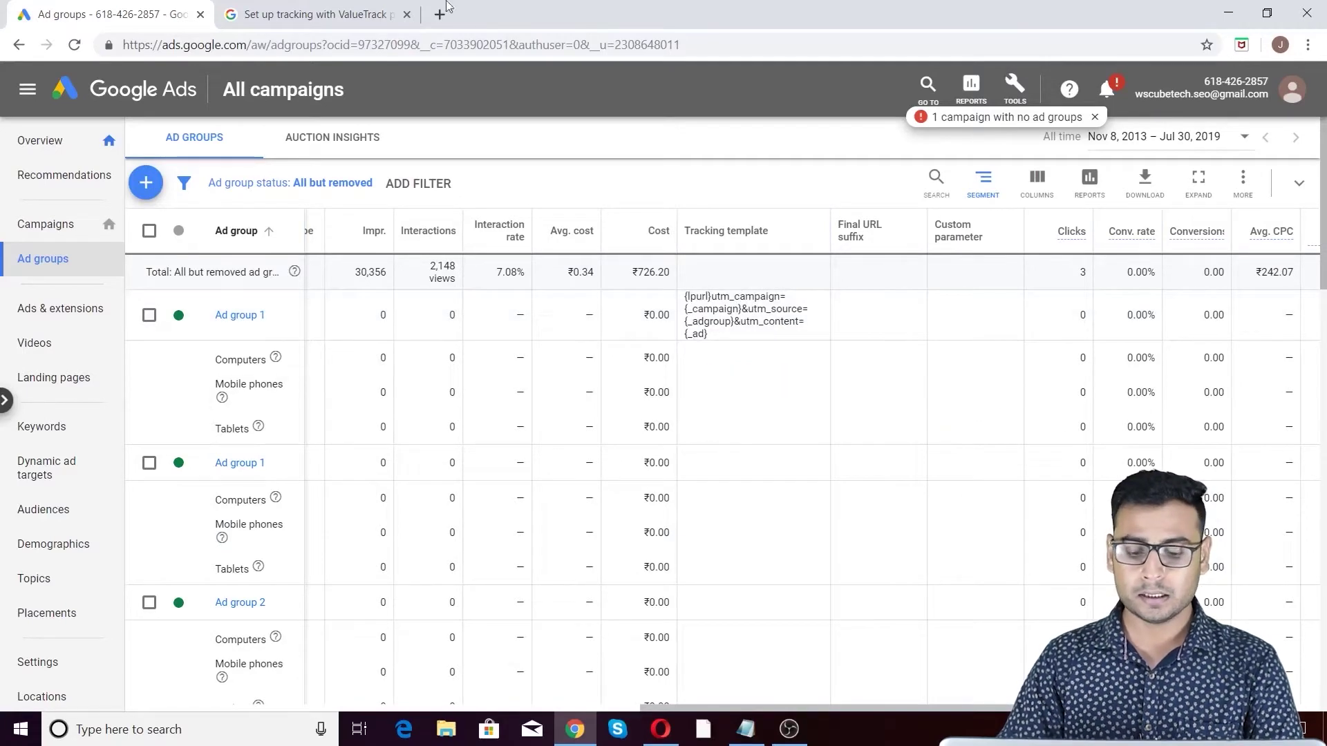
Review the ad groups table, the ValueTrack help page and the account overview, and return to the campaigns list.
left_click_drag(1006, 711, 671, 712)
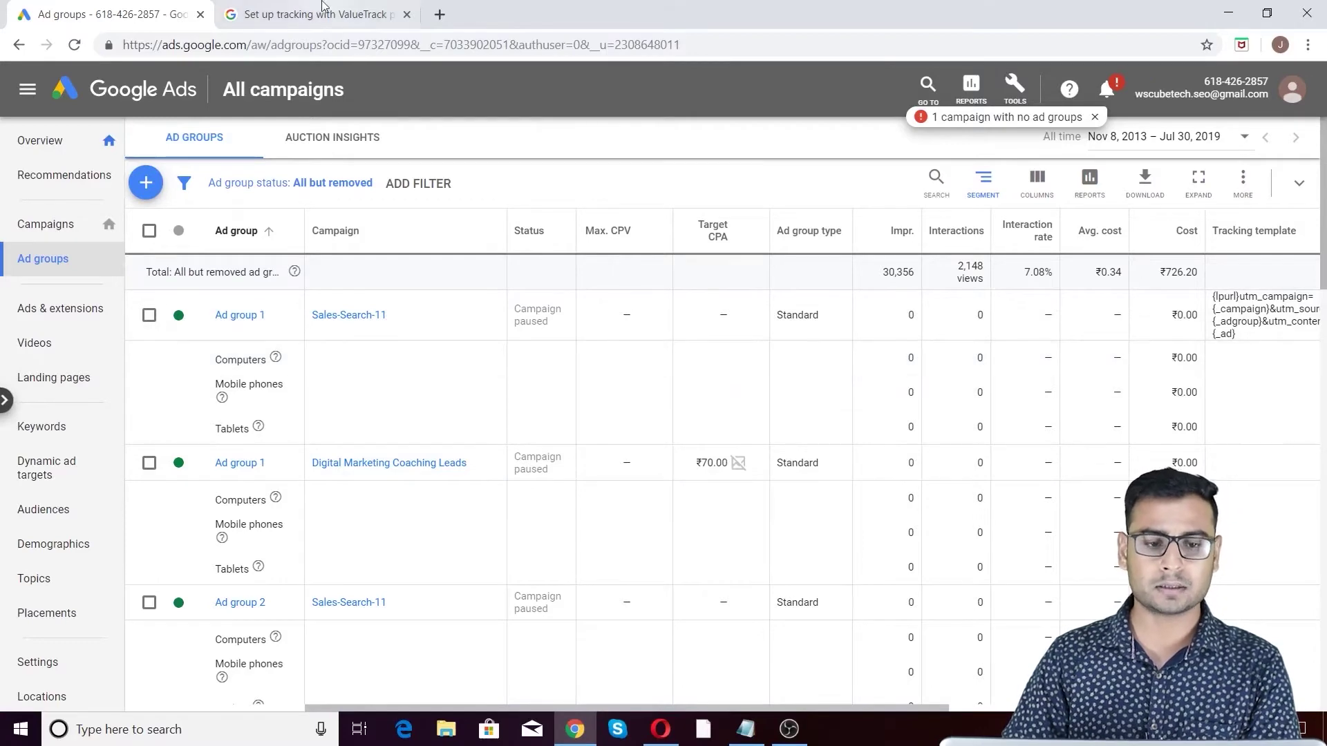
key("ctrl+Tab")
scroll(572, 320, "up", 8)
key("ctrl+Tab")
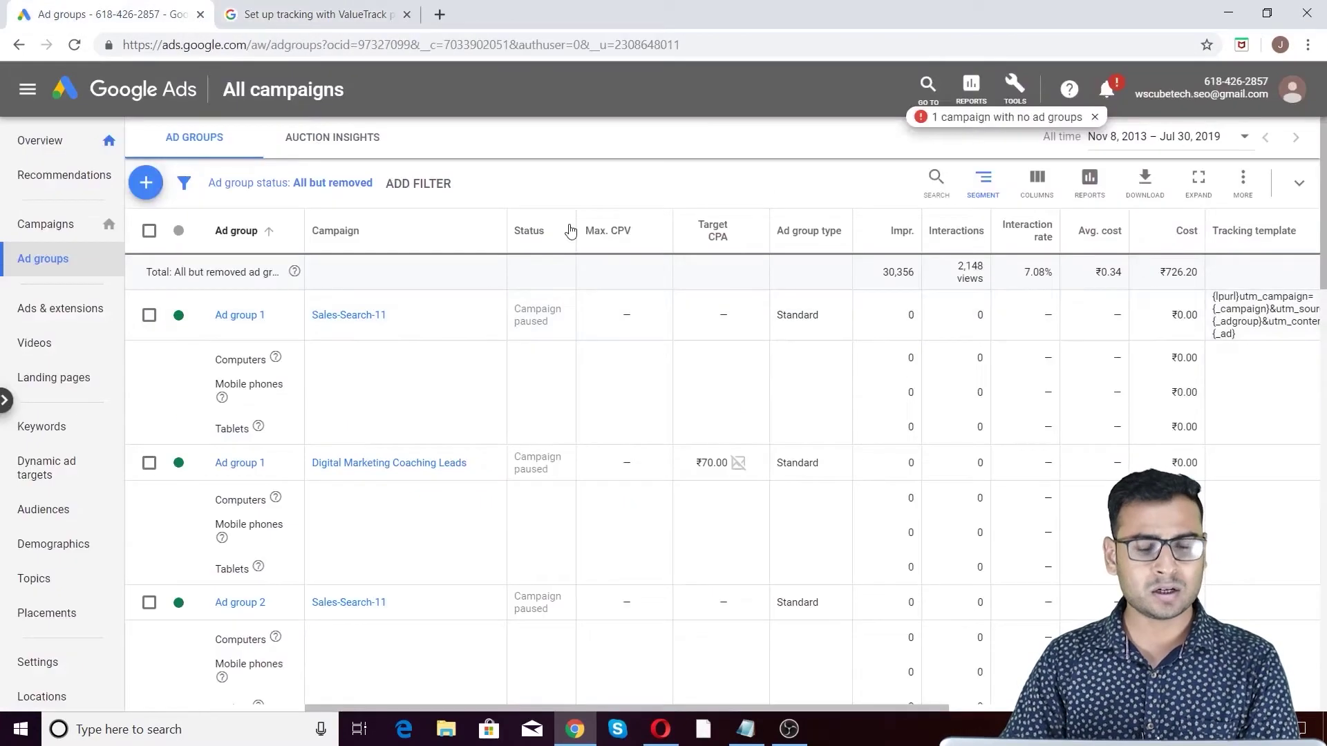
left_click(59, 139)
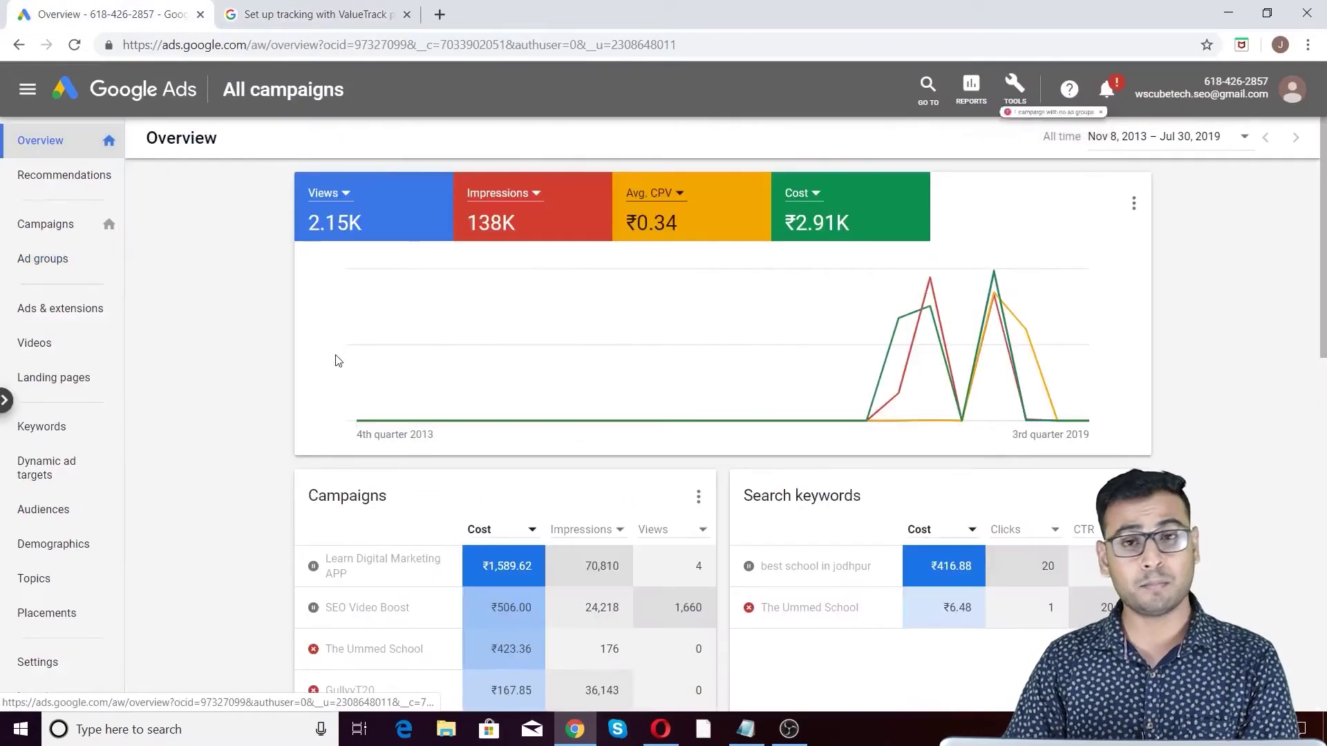
left_click(71, 222)
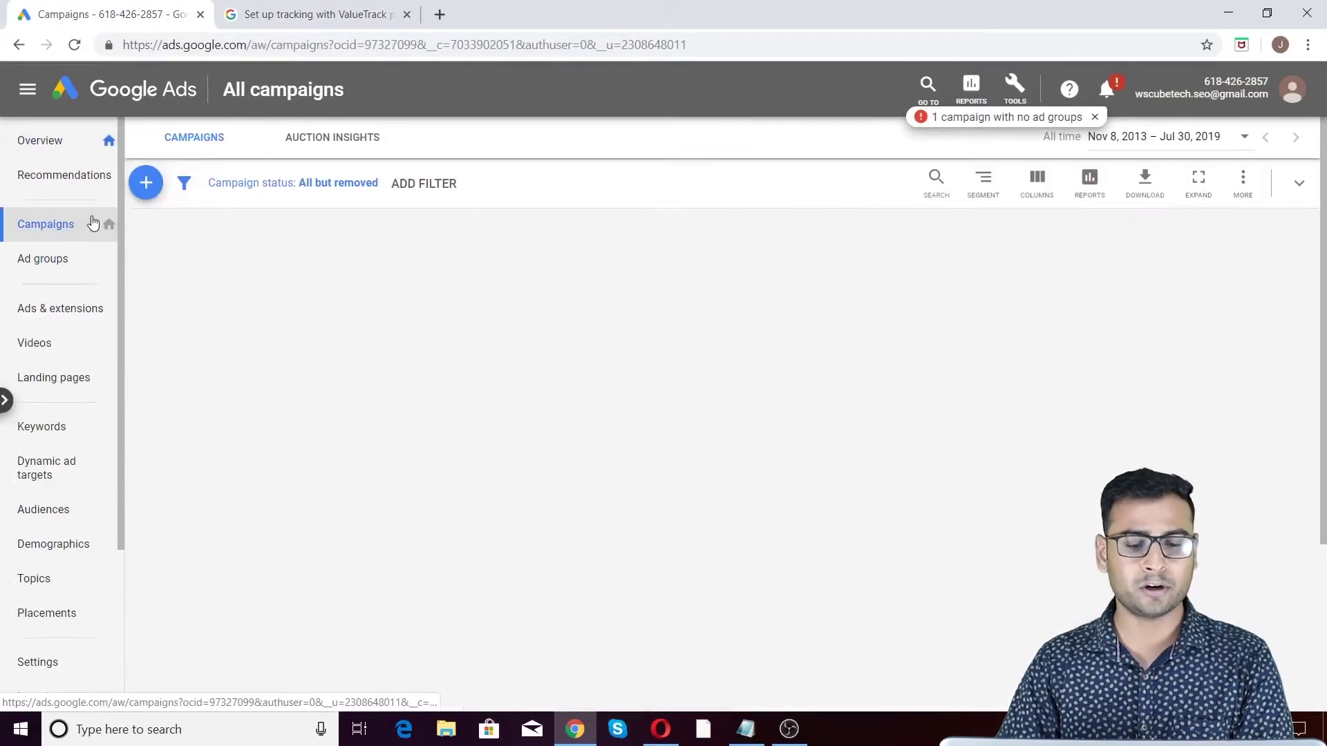
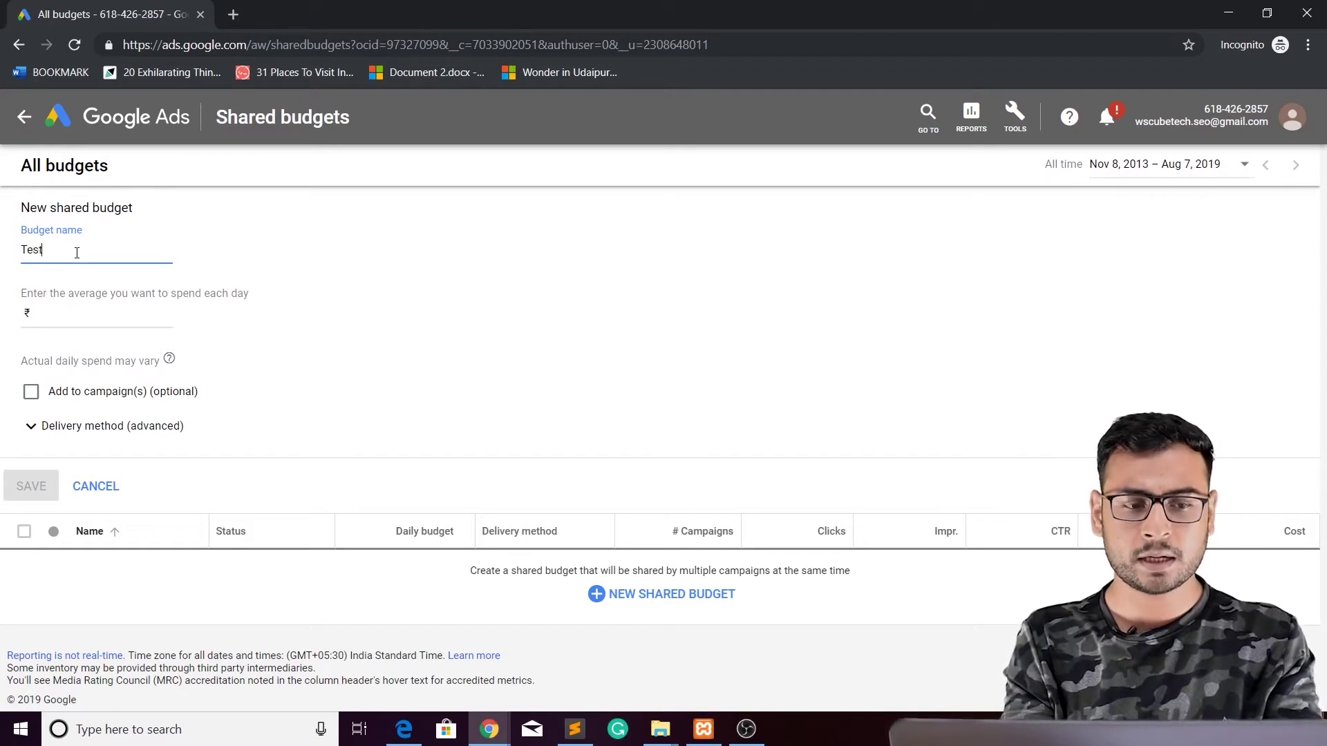
Name the new shared budget Test Shared Budget and set its average daily spend to ₹1000.
type("Shared Bu")
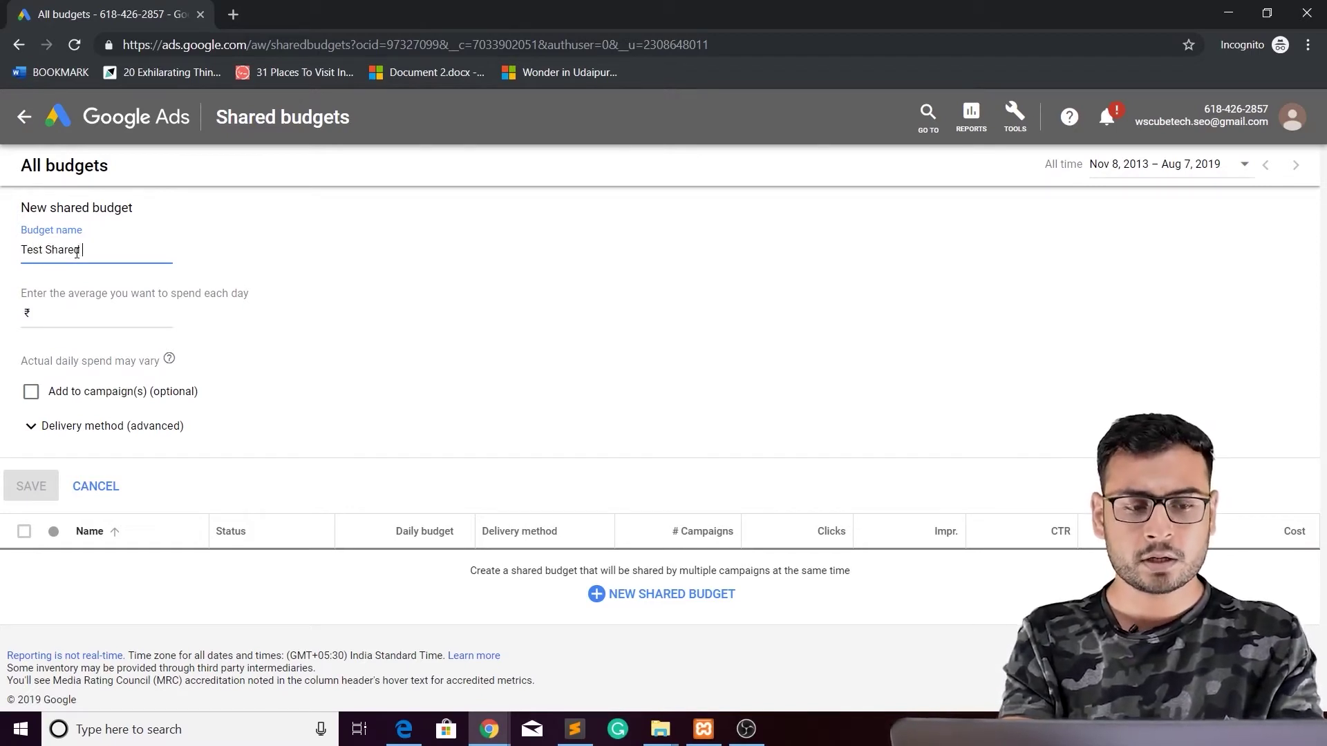
type("dgetr")
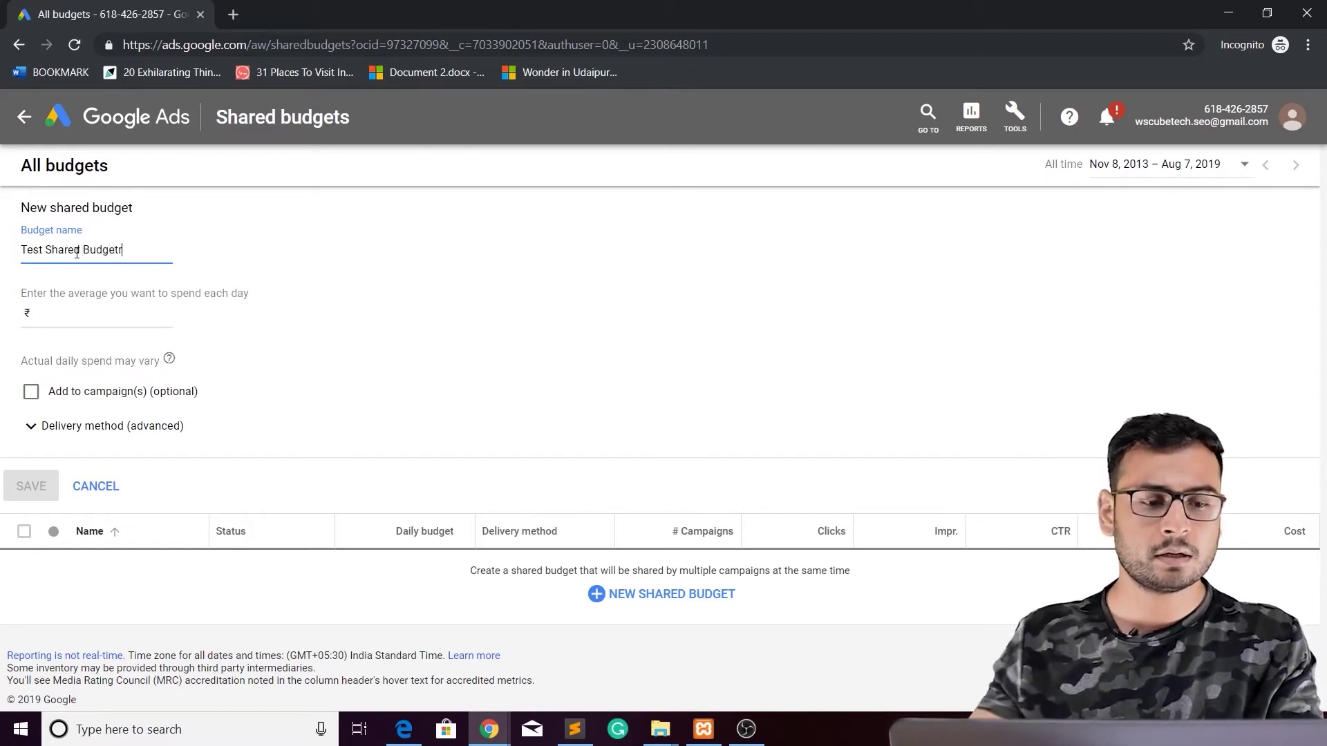
key("BackSpace")
key("Tab")
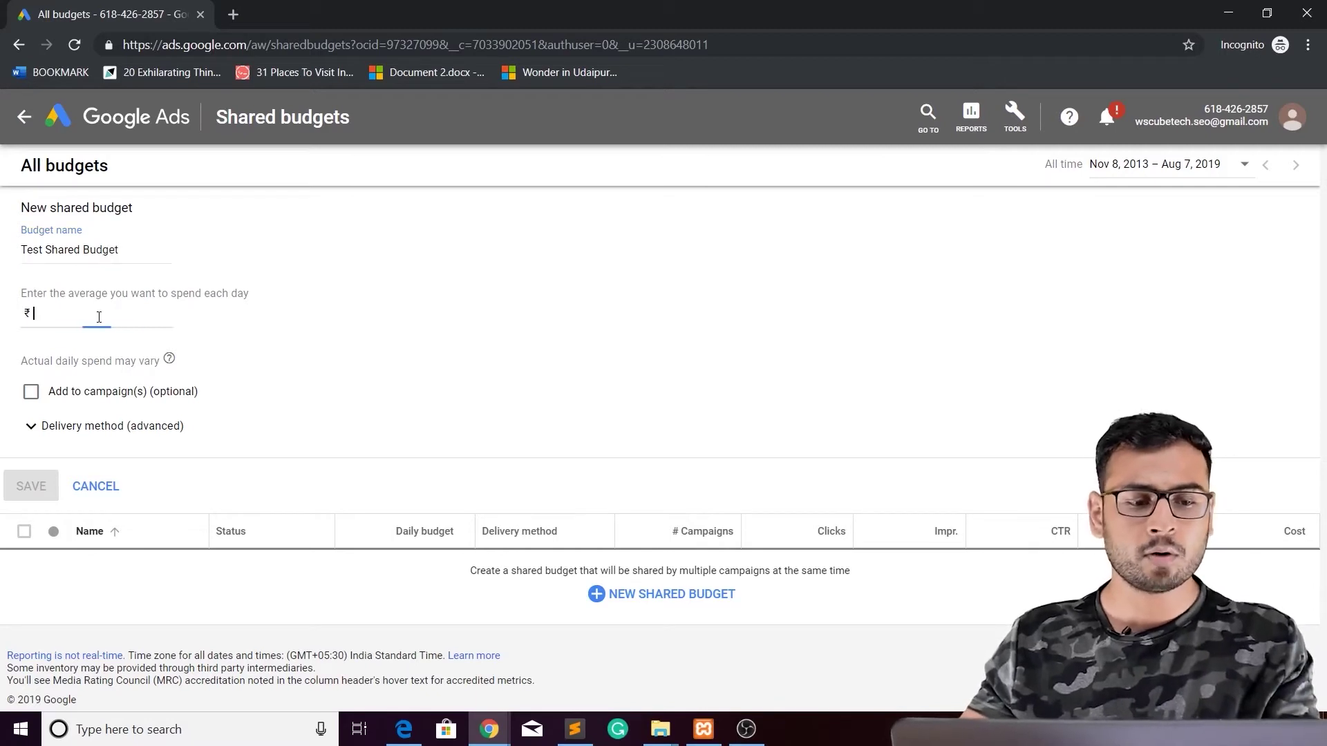
left_click_drag(199, 293, 79, 293)
left_click(329, 321)
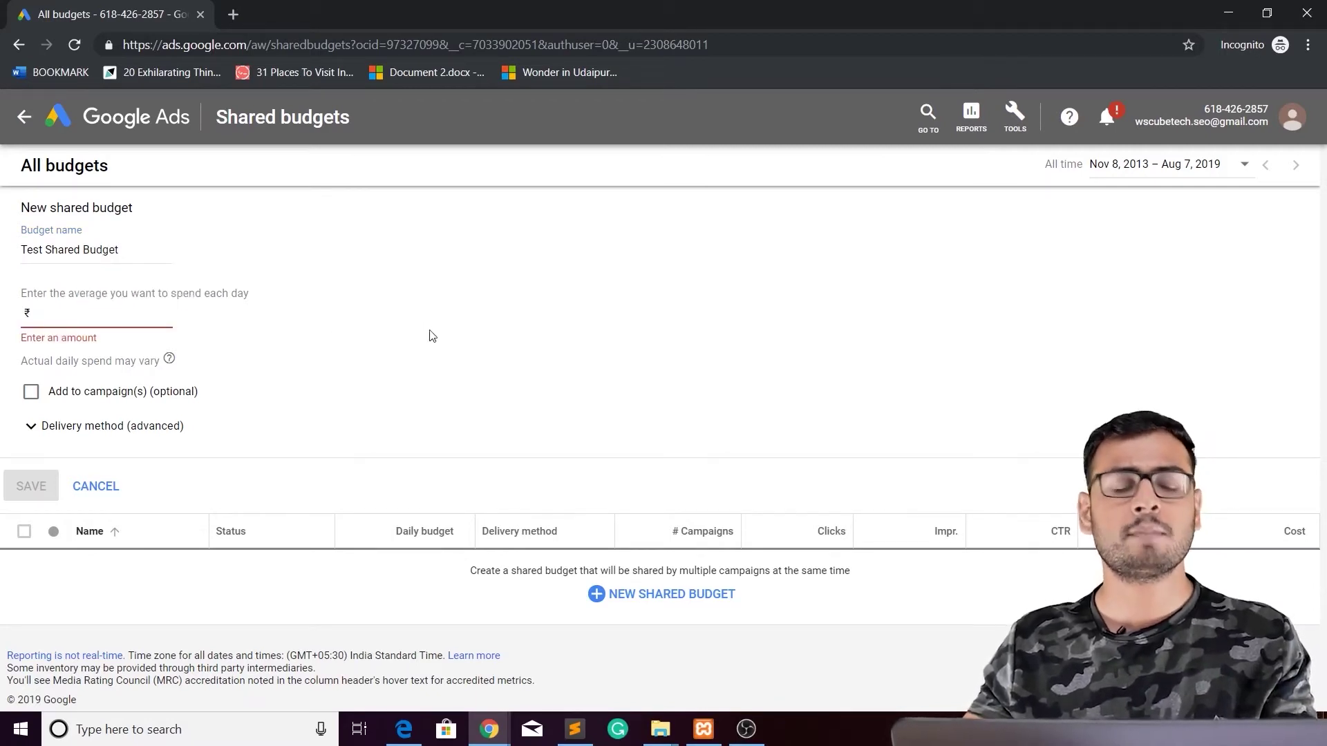
left_click(146, 311)
type("1000")
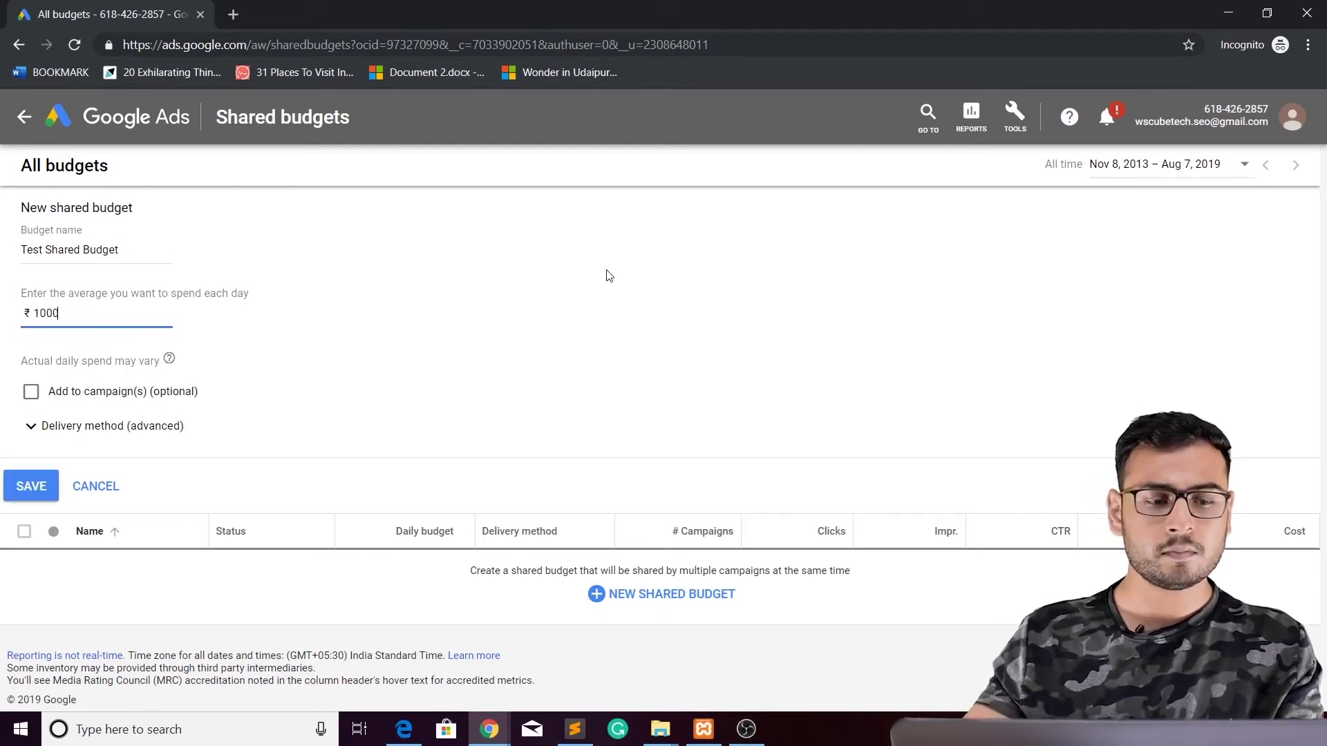
left_click(515, 329)
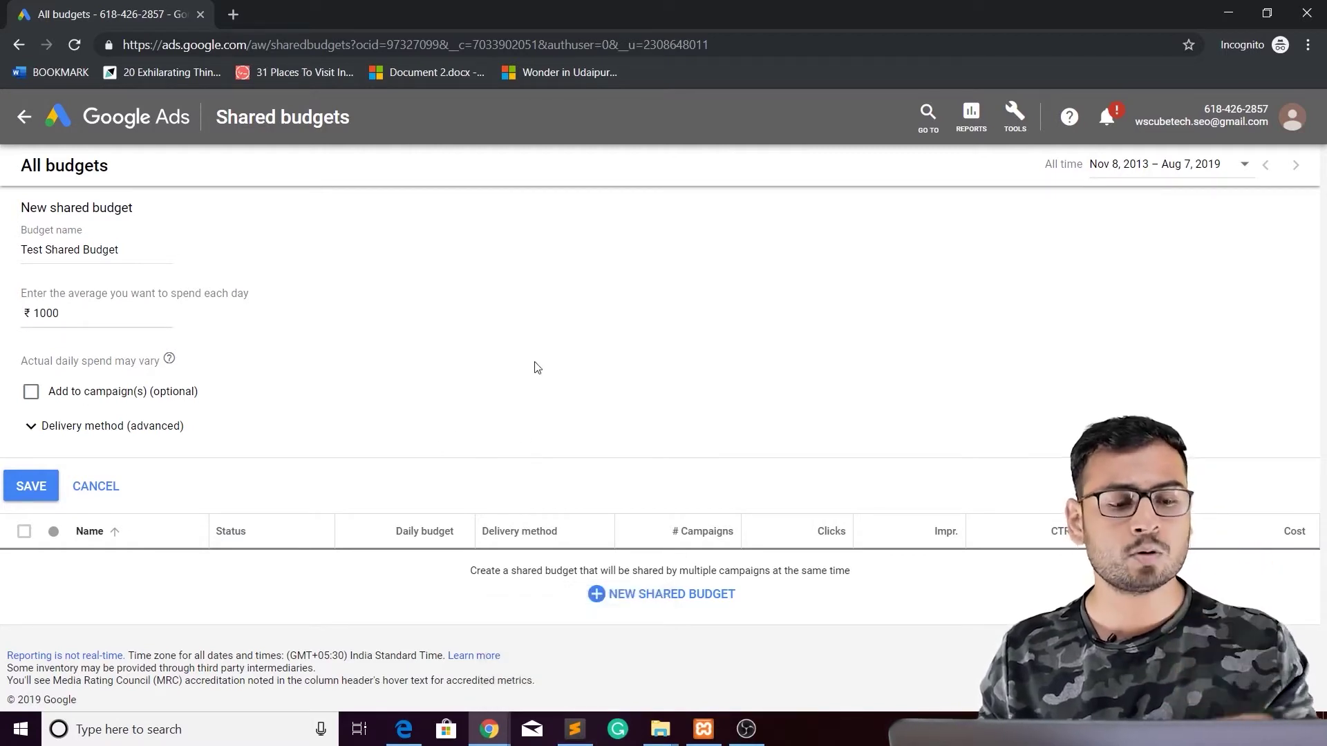
Apply the shared budget to the BCA & B.TEch Summer Training and Digital Marketing Coaching Leads campaigns.
left_click(65, 394)
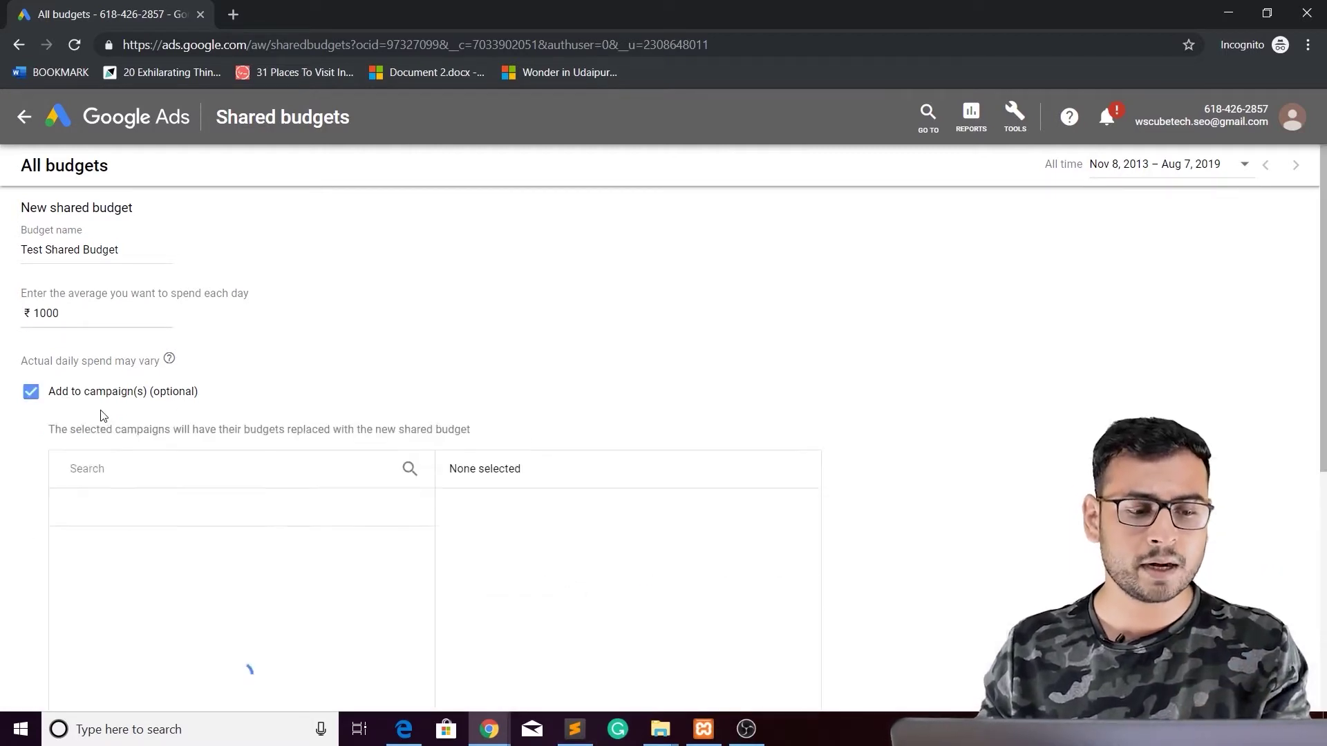
scroll(142, 409, "down", 3)
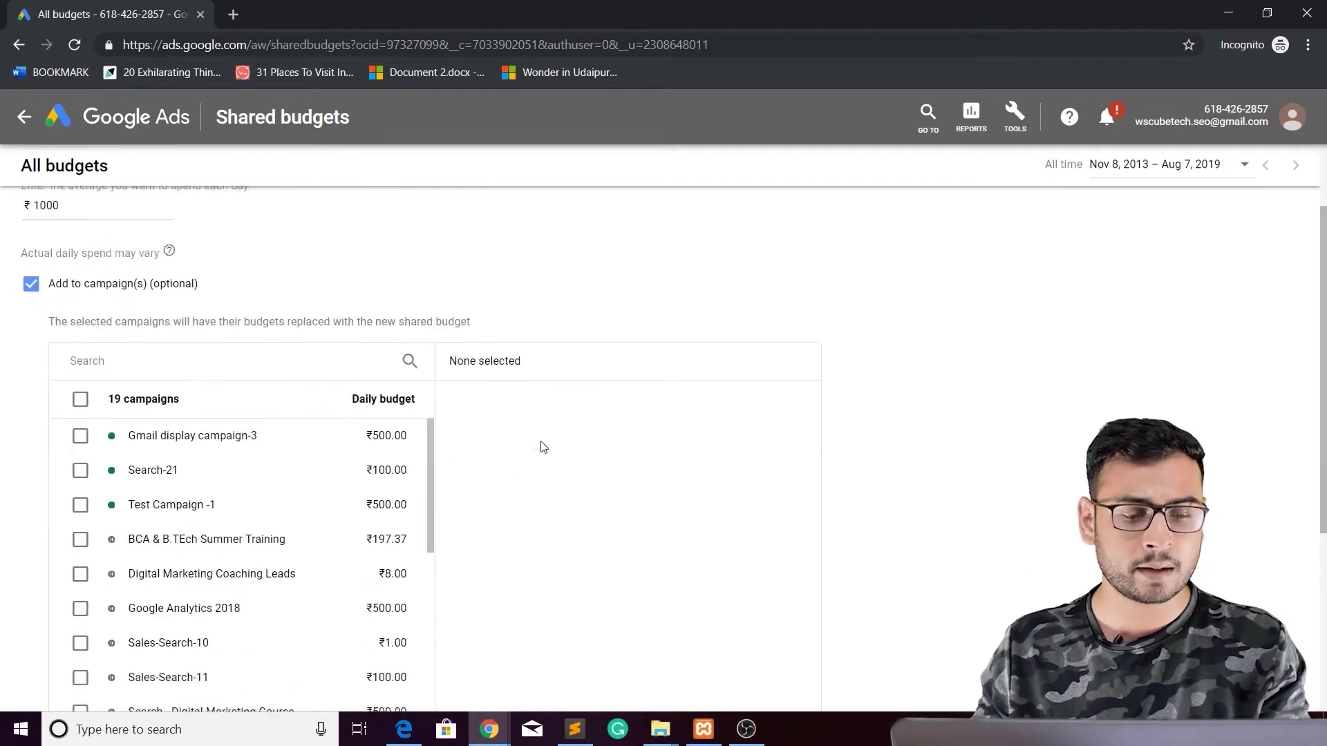
left_click(80, 432)
left_click(80, 466)
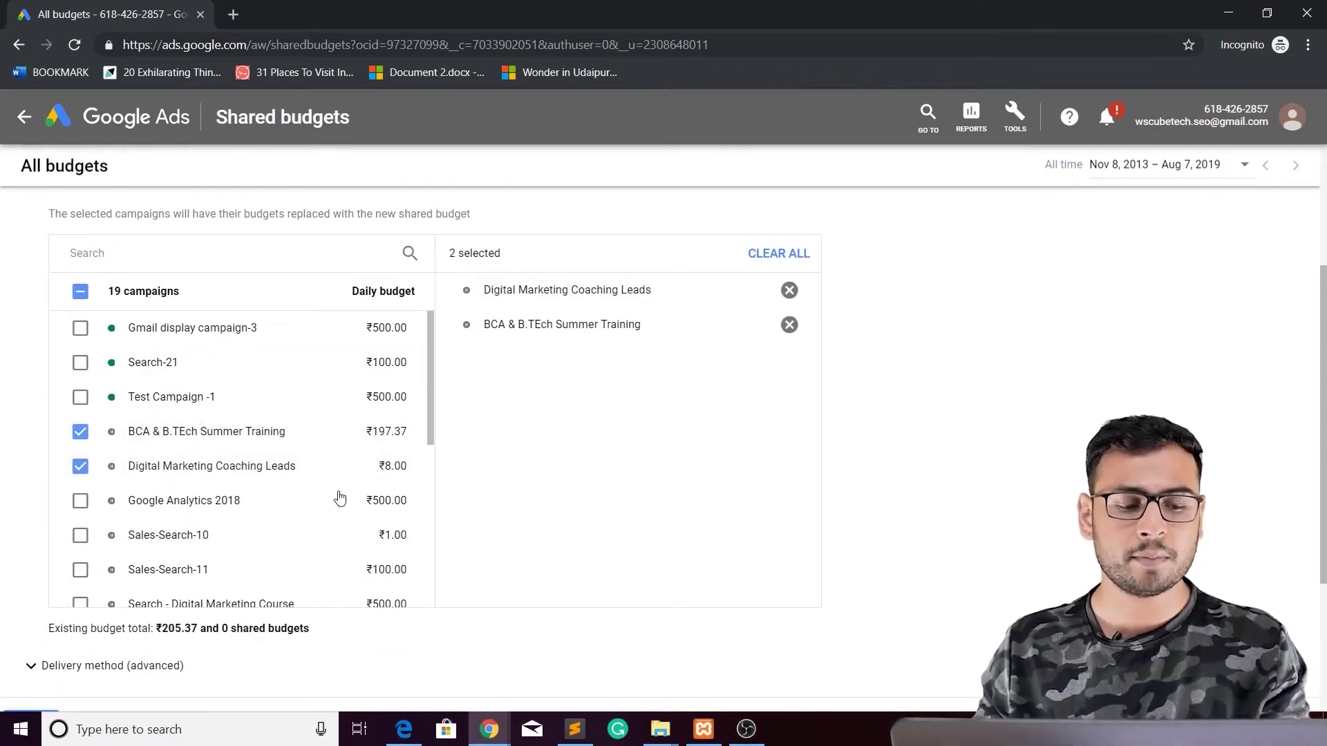
scroll(138, 445, "down", 3)
scroll(741, 575, "down", 3)
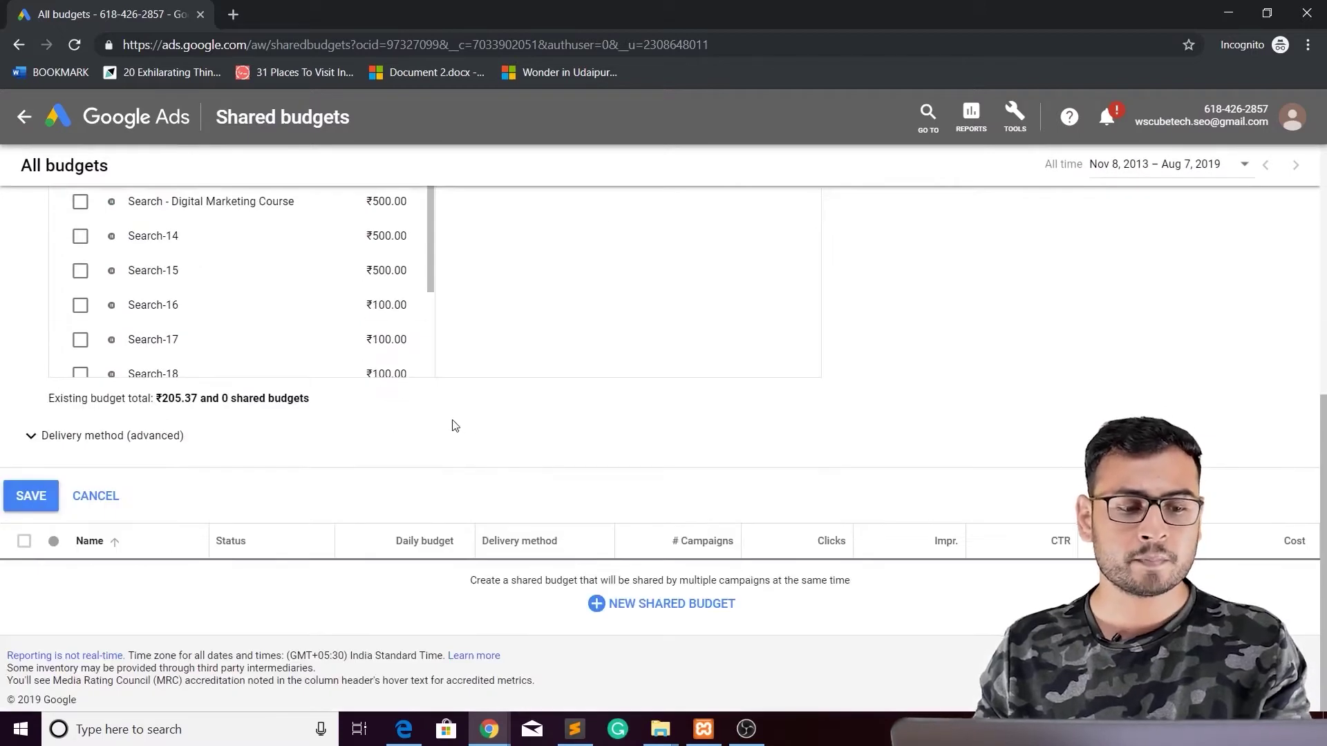
scroll(76, 382, "up", 3)
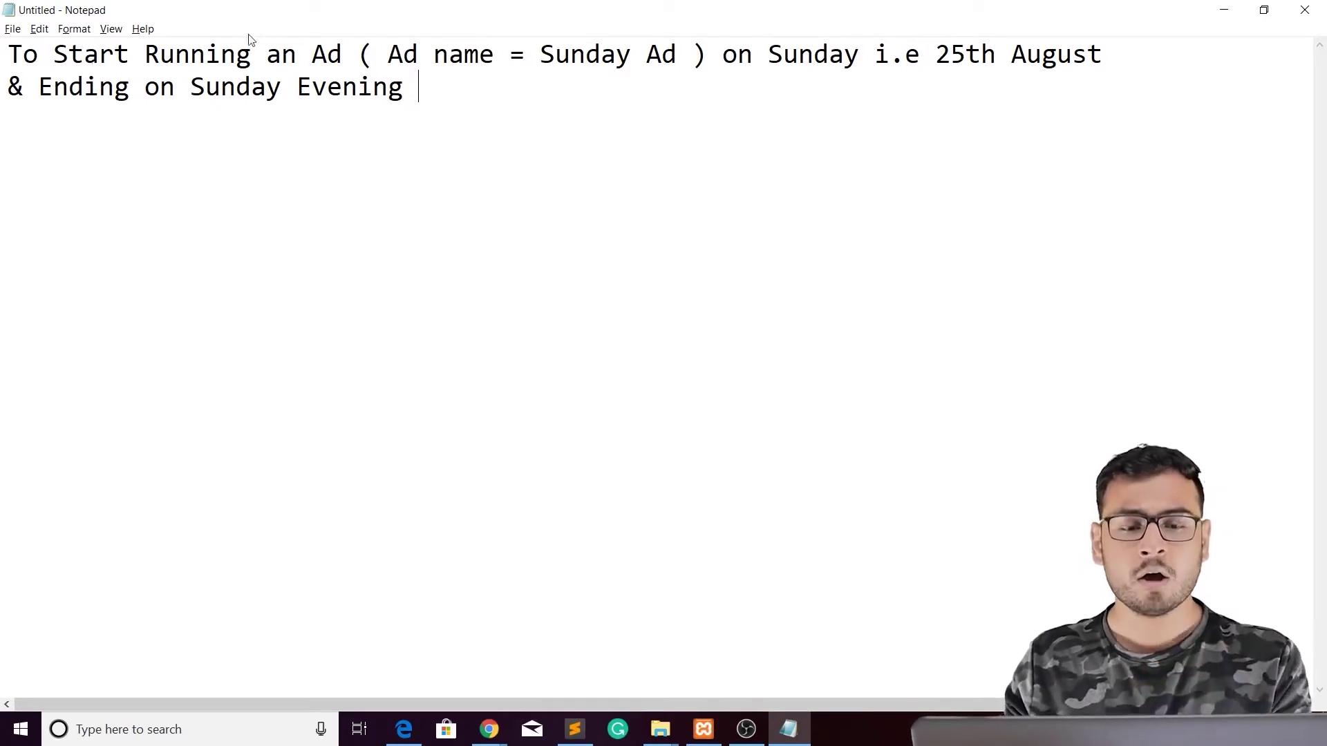
Review the ad name, start day and date in the Notepad note about running the Sunday Ad.
left_click_drag(676, 52, 540, 54)
left_click(518, 80)
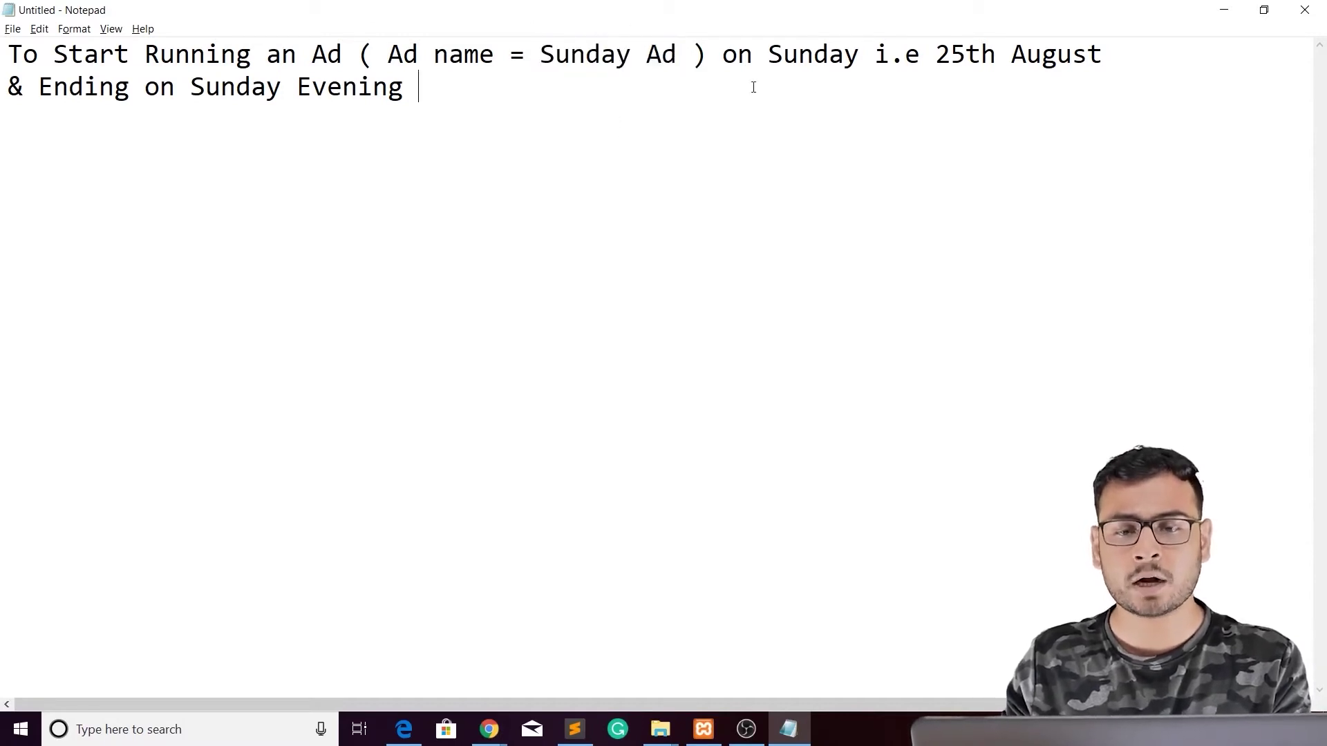
left_click_drag(767, 52, 842, 54)
left_click(906, 92)
double_click(944, 53)
left_click(1100, 91)
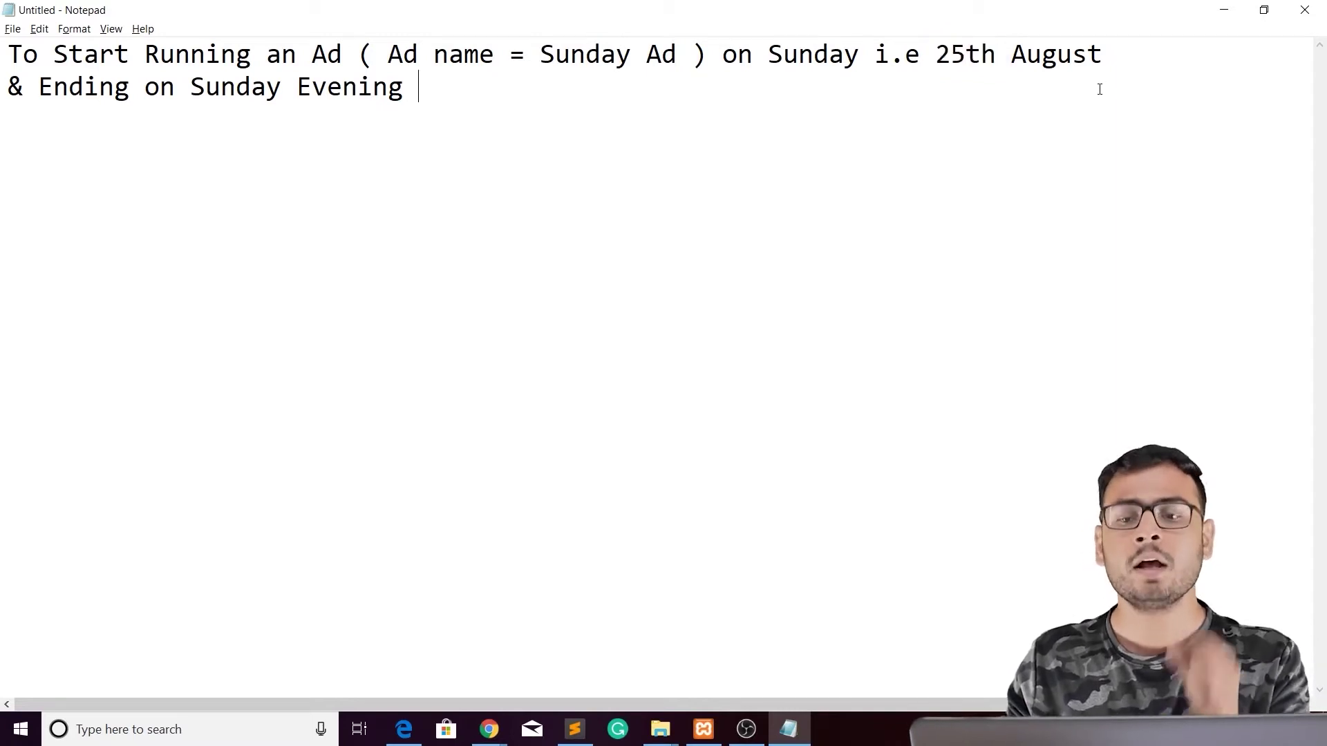
left_click_drag(1100, 54, 935, 53)
double_click(608, 55)
left_click(590, 108)
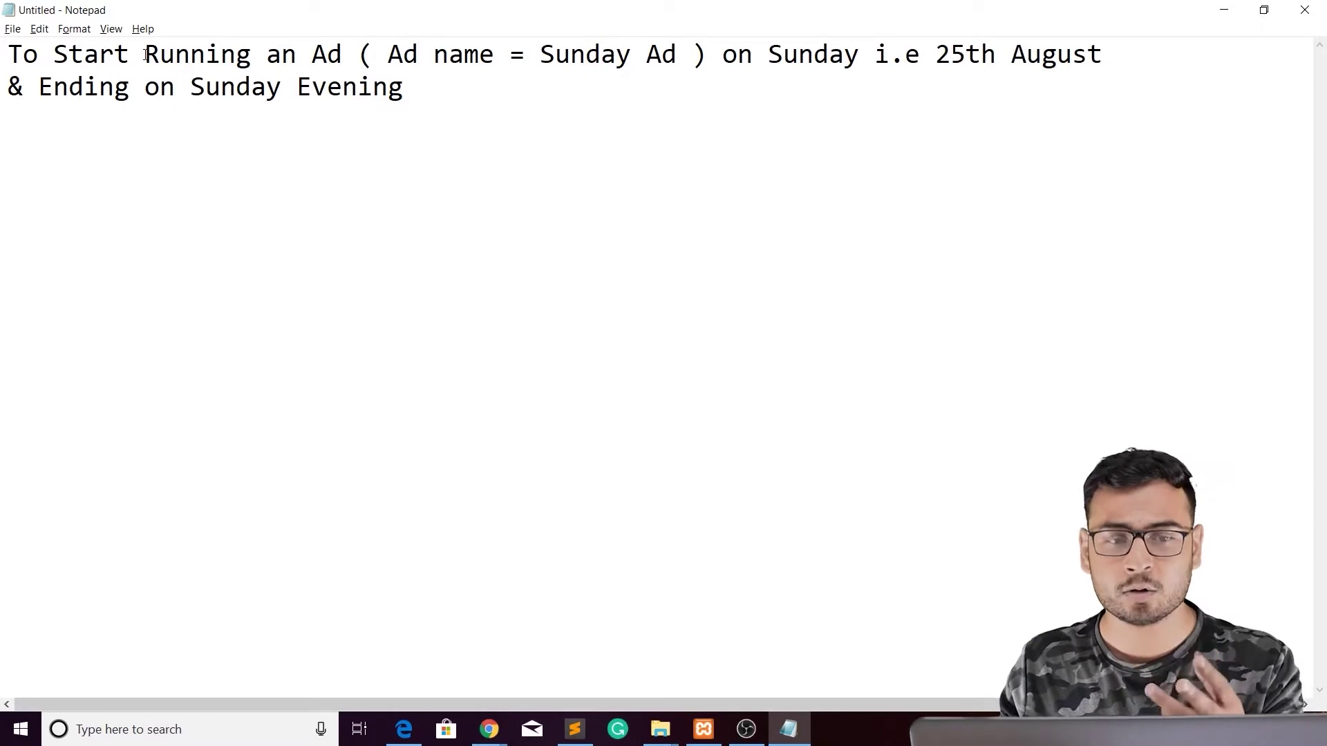
Add the start time "@ 9 AM" after 25th August and the end time "9PM" after Sunday Evening in the note.
left_click(1129, 54)
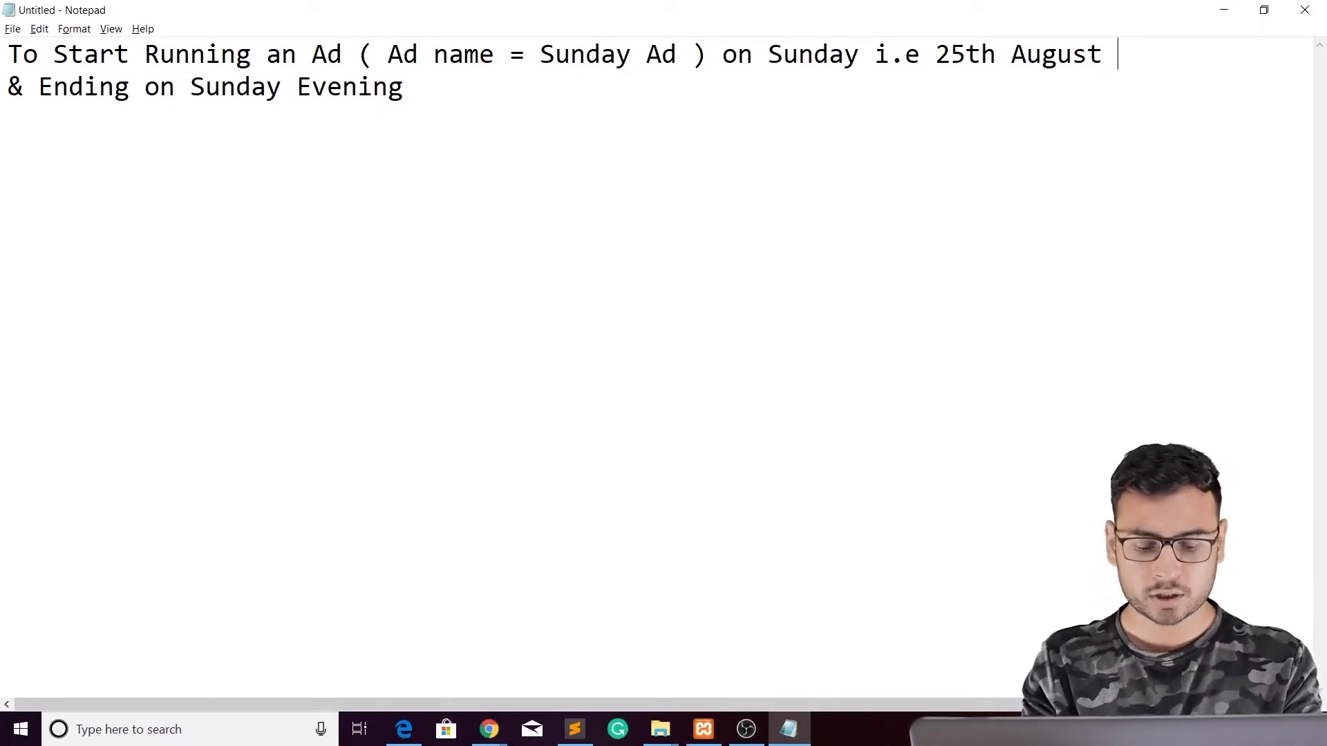
type("@ 9 AM")
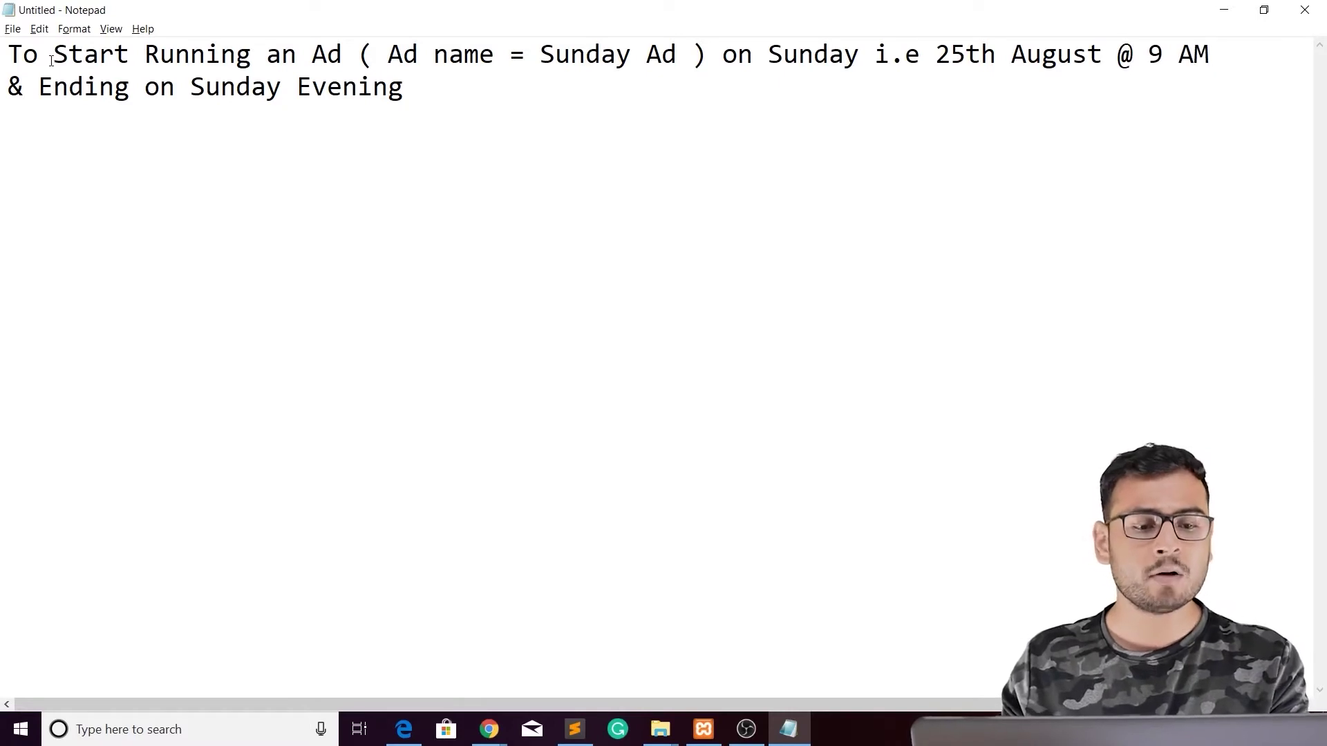
left_click(442, 87)
type("9PM")
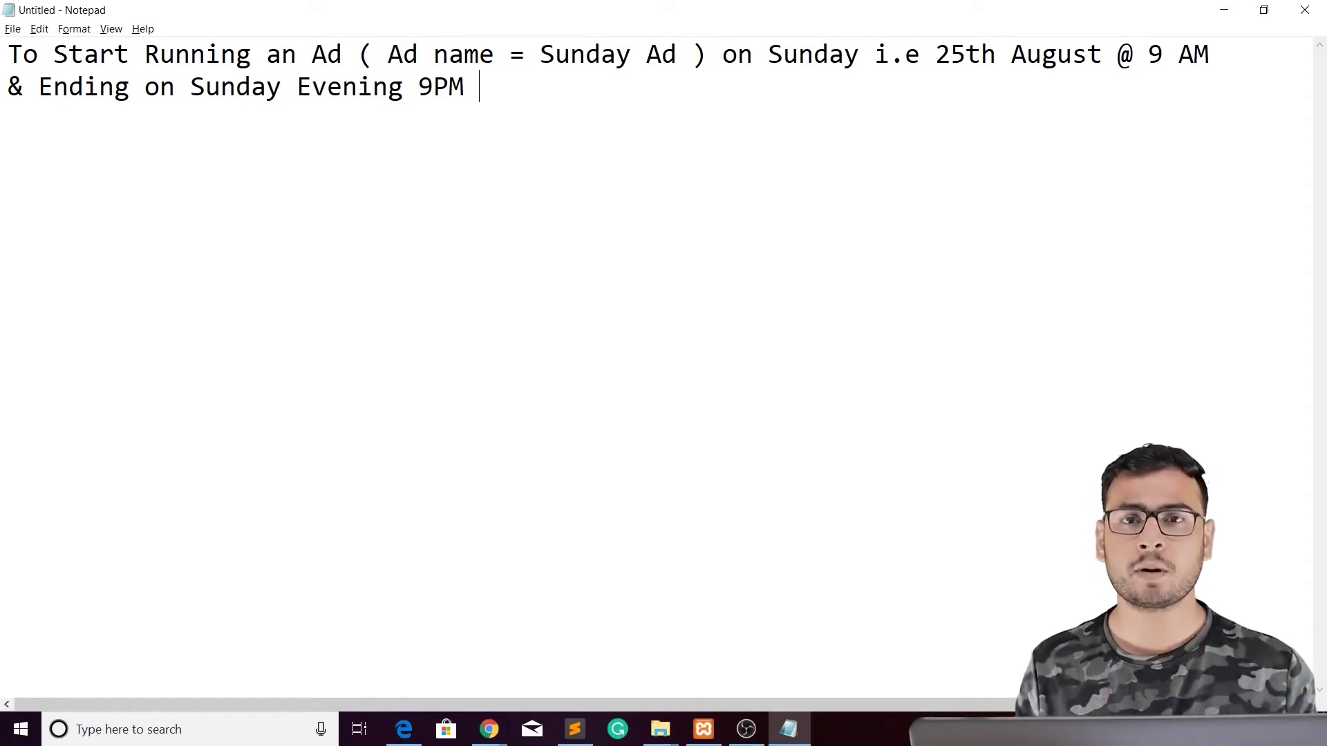
double_click(580, 54)
left_click(705, 183)
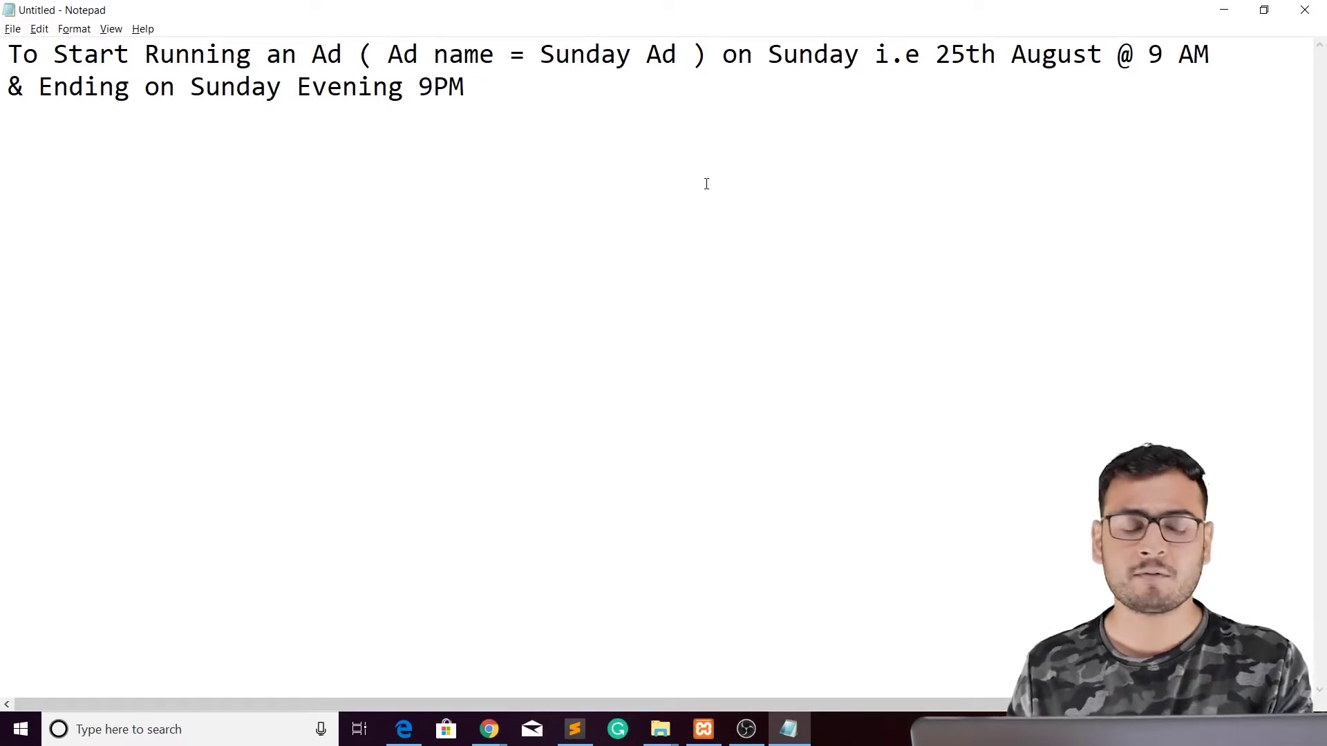
Switch to Google Ads and start a new ad rule among the automated rules.
key("alt+Tab")
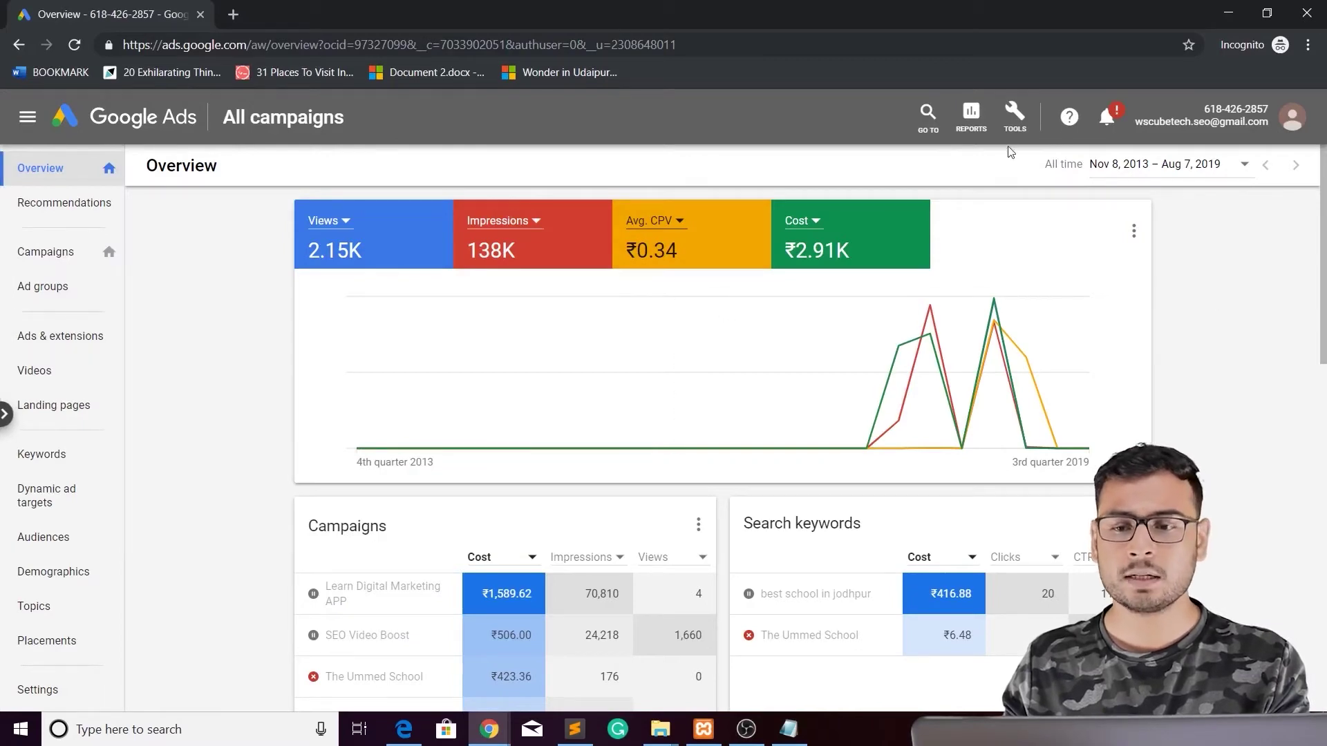
left_click(1014, 116)
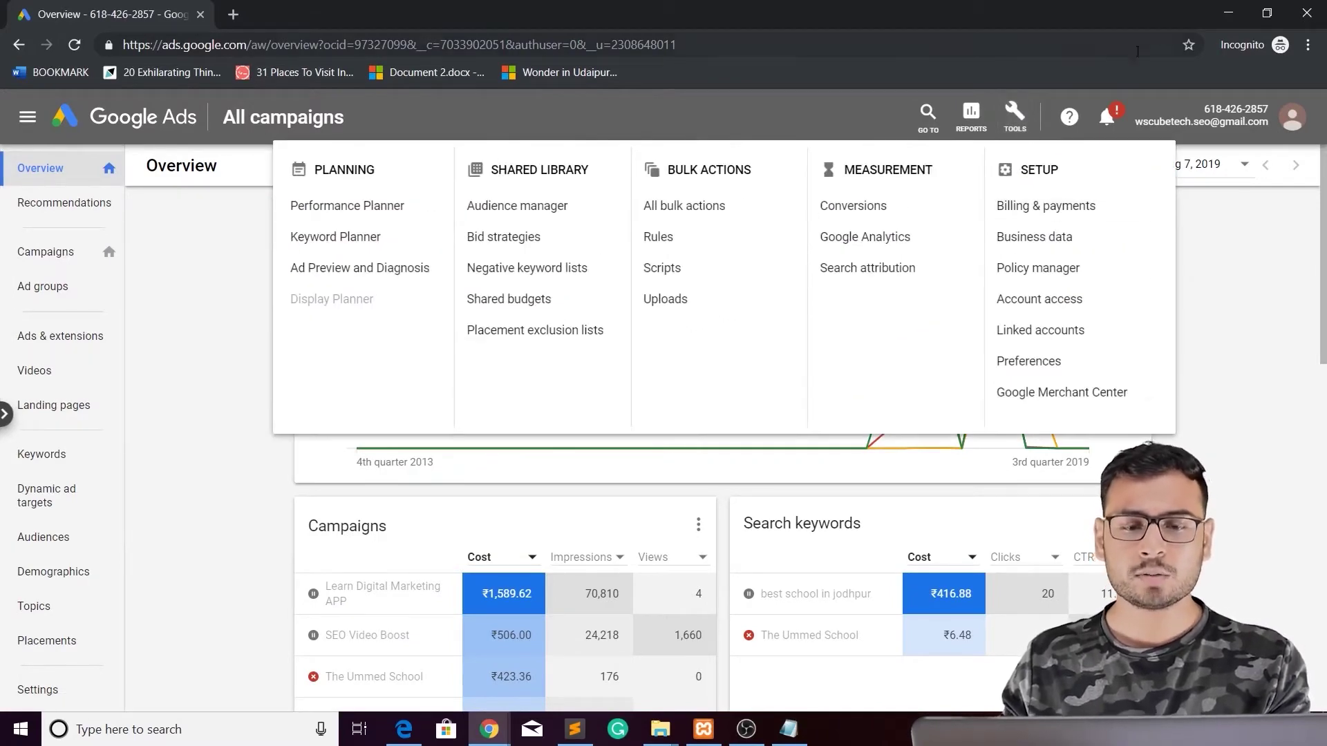
left_click(658, 238)
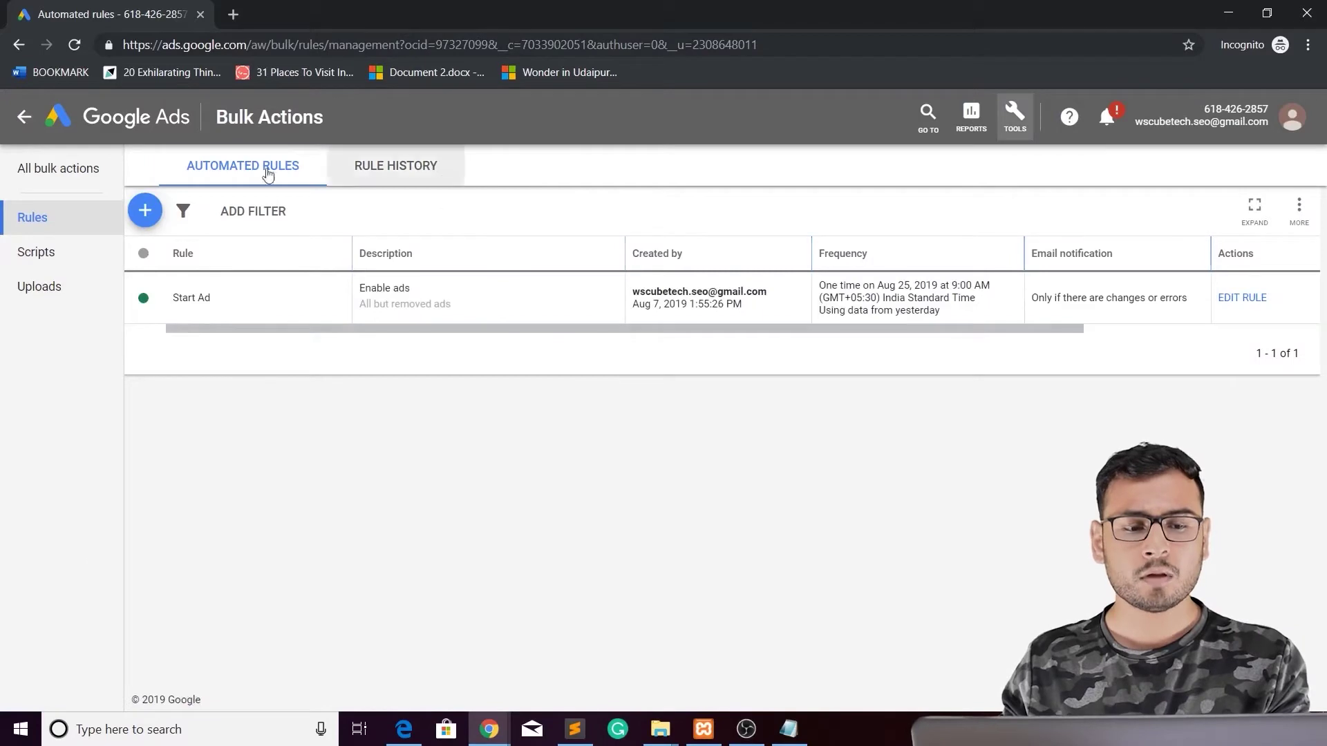
left_click(145, 214)
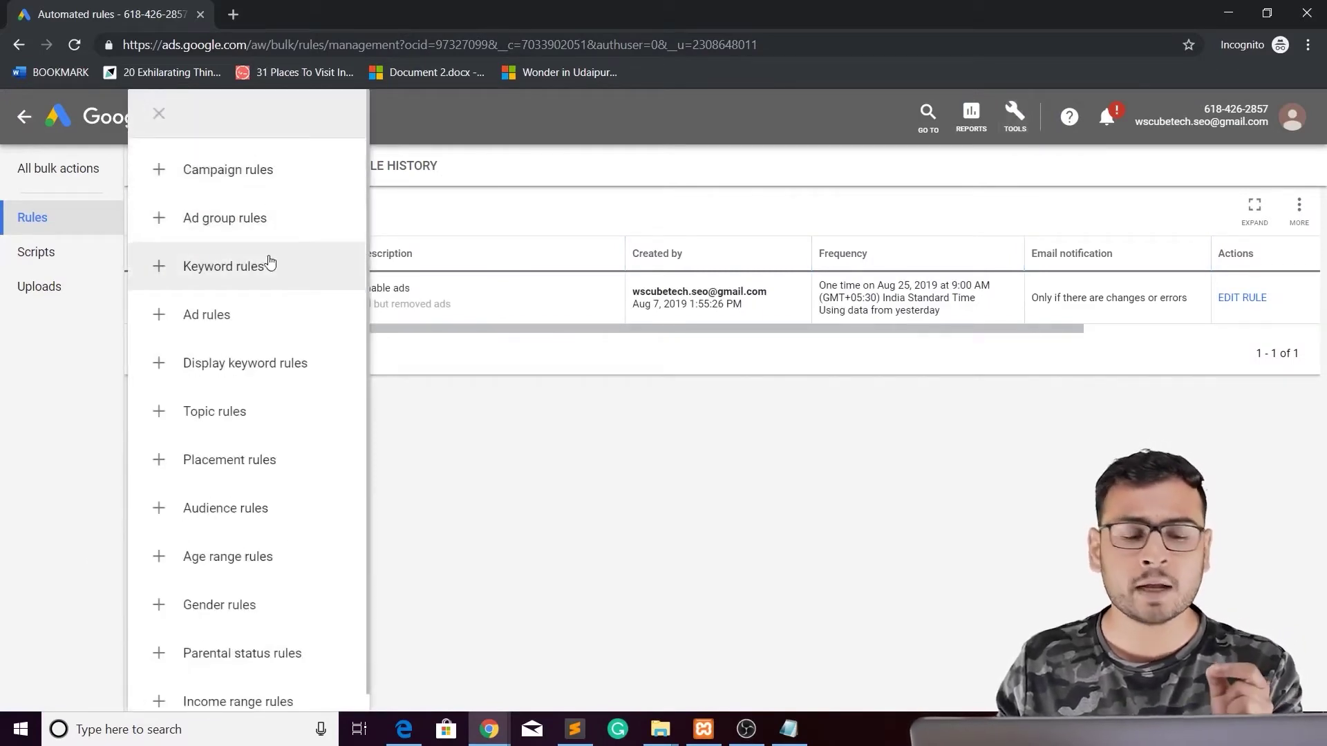
scroll(308, 569, "down", 1)
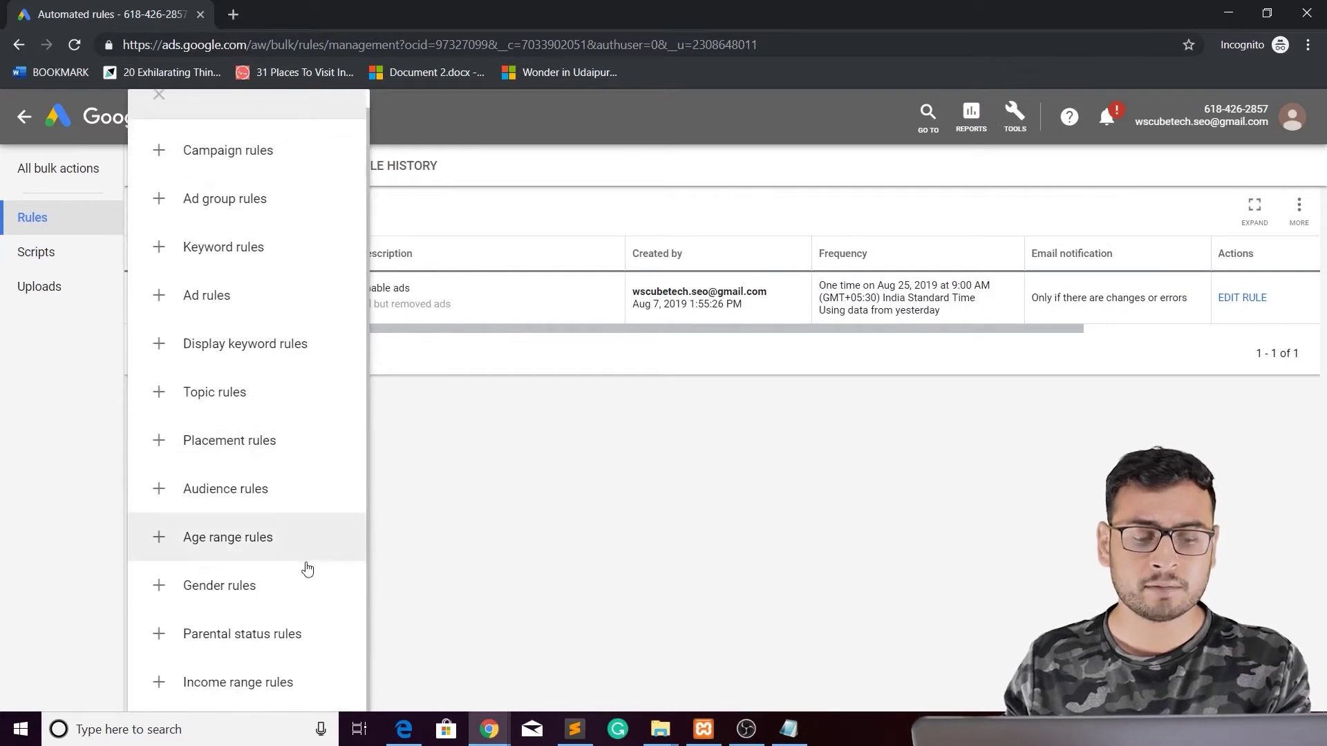
scroll(272, 216, "up", 1)
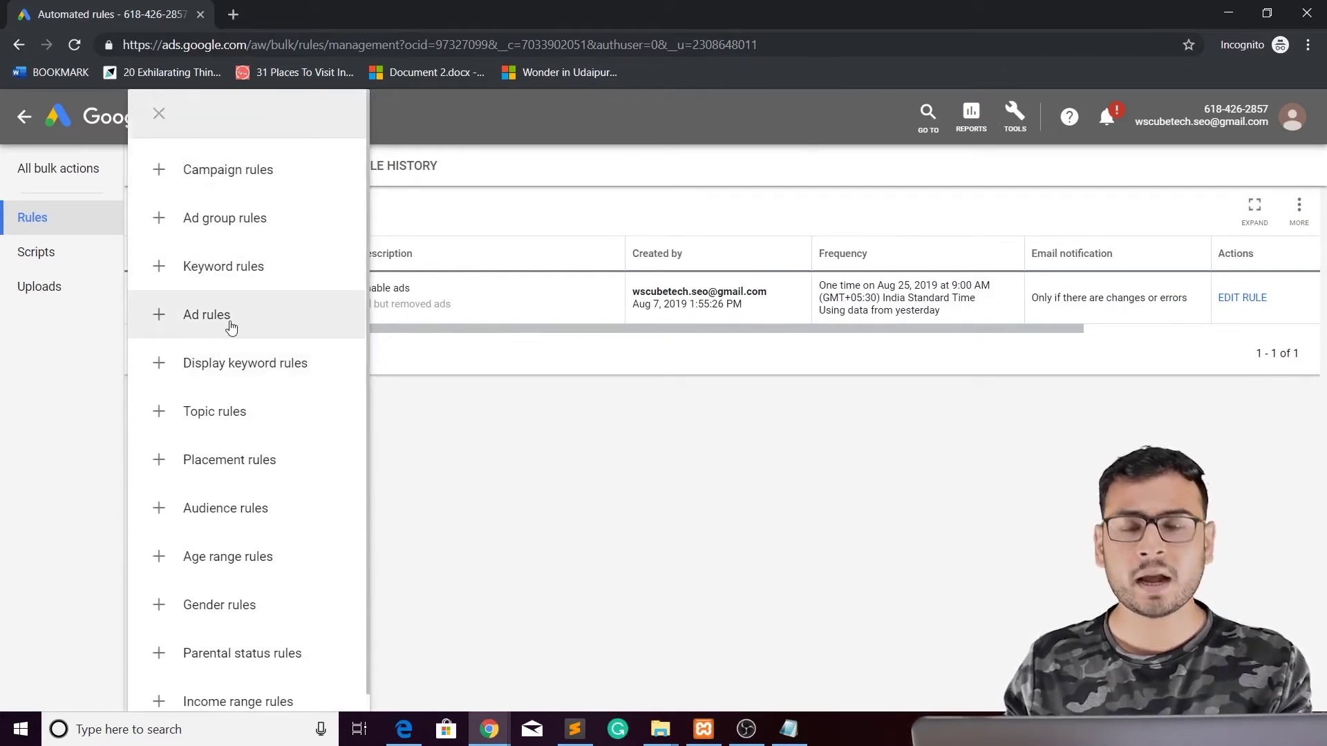
left_click(230, 328)
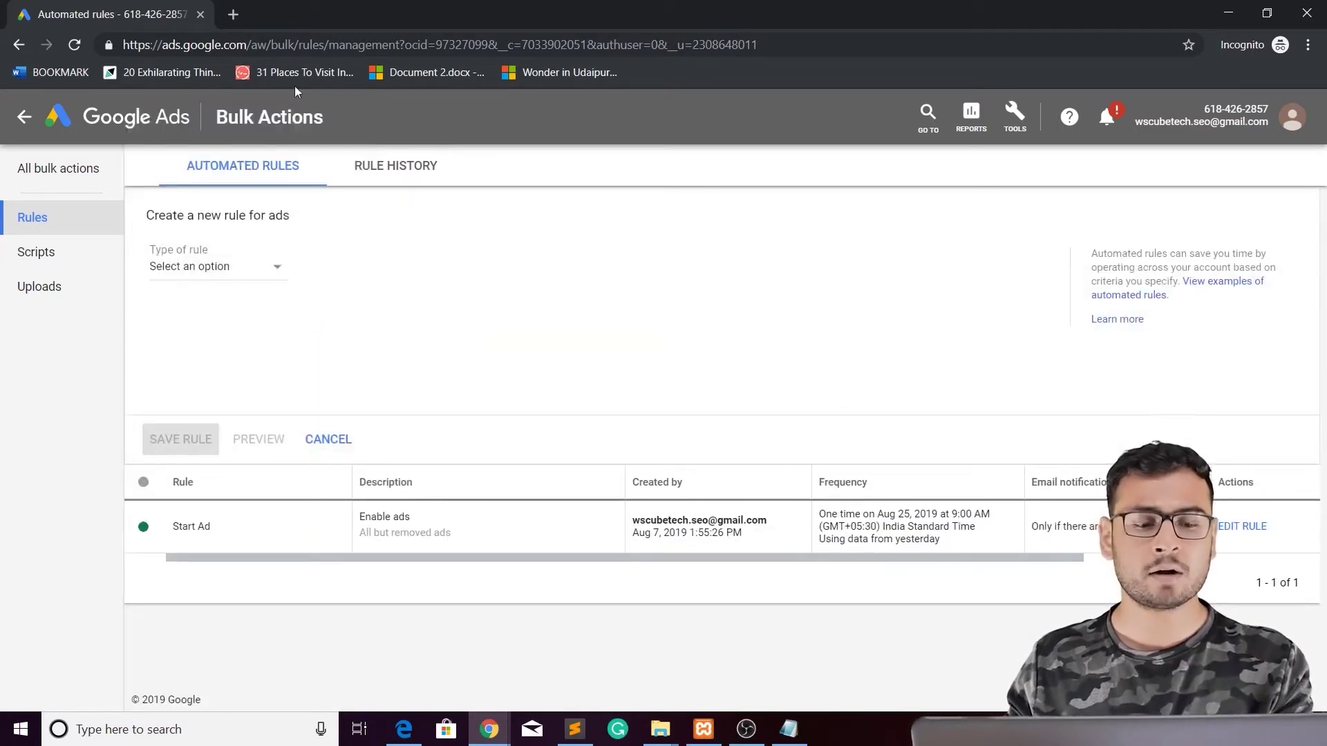
Set the rule type to Enable ads and apply it to all enabled and paused ads.
left_click_drag(179, 251, 222, 270)
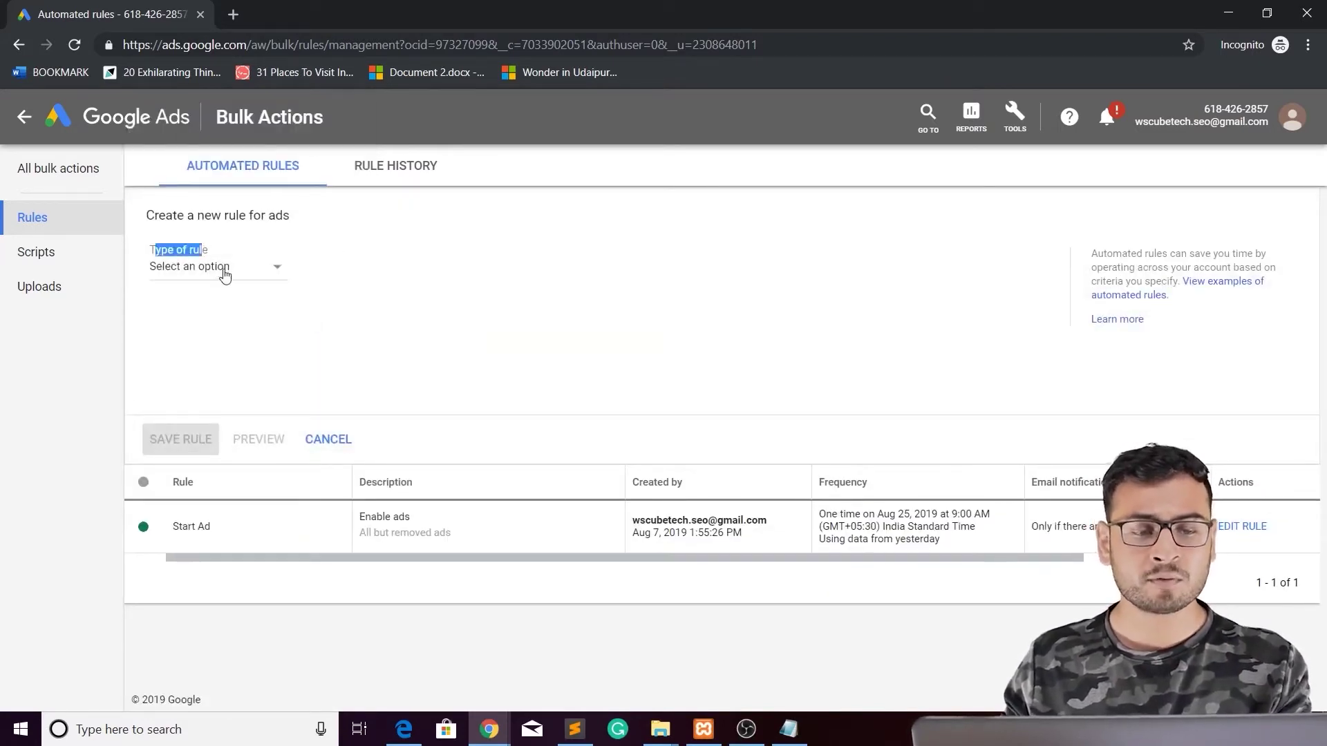
left_click(224, 271)
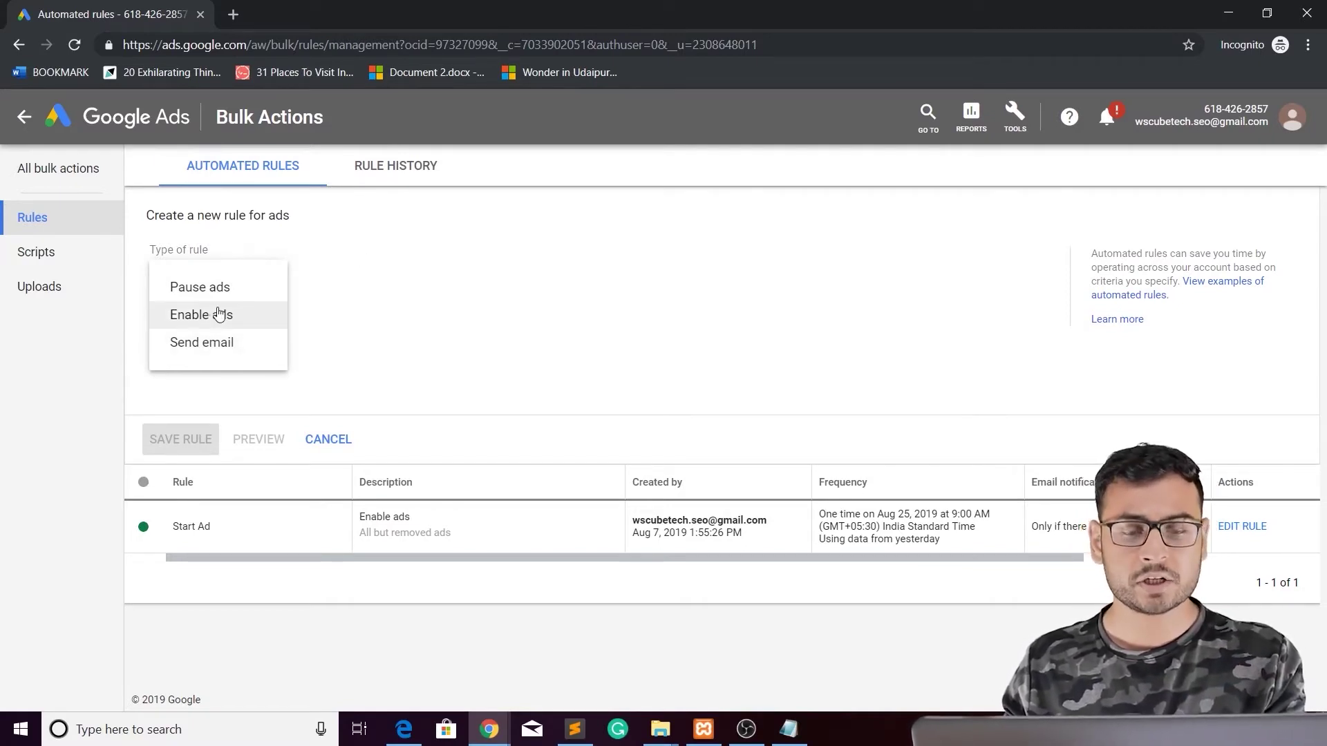
key("alt+Tab")
key("alt+Tab")
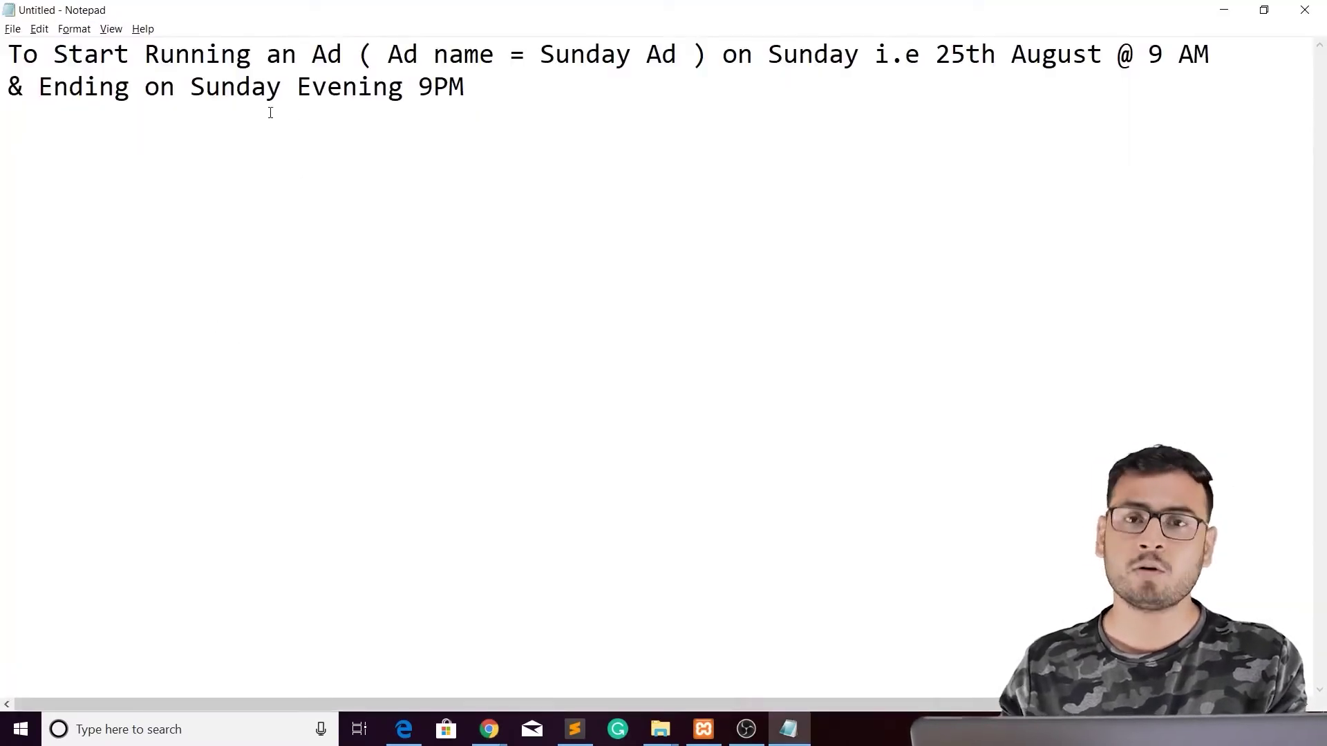
key("alt+Tab")
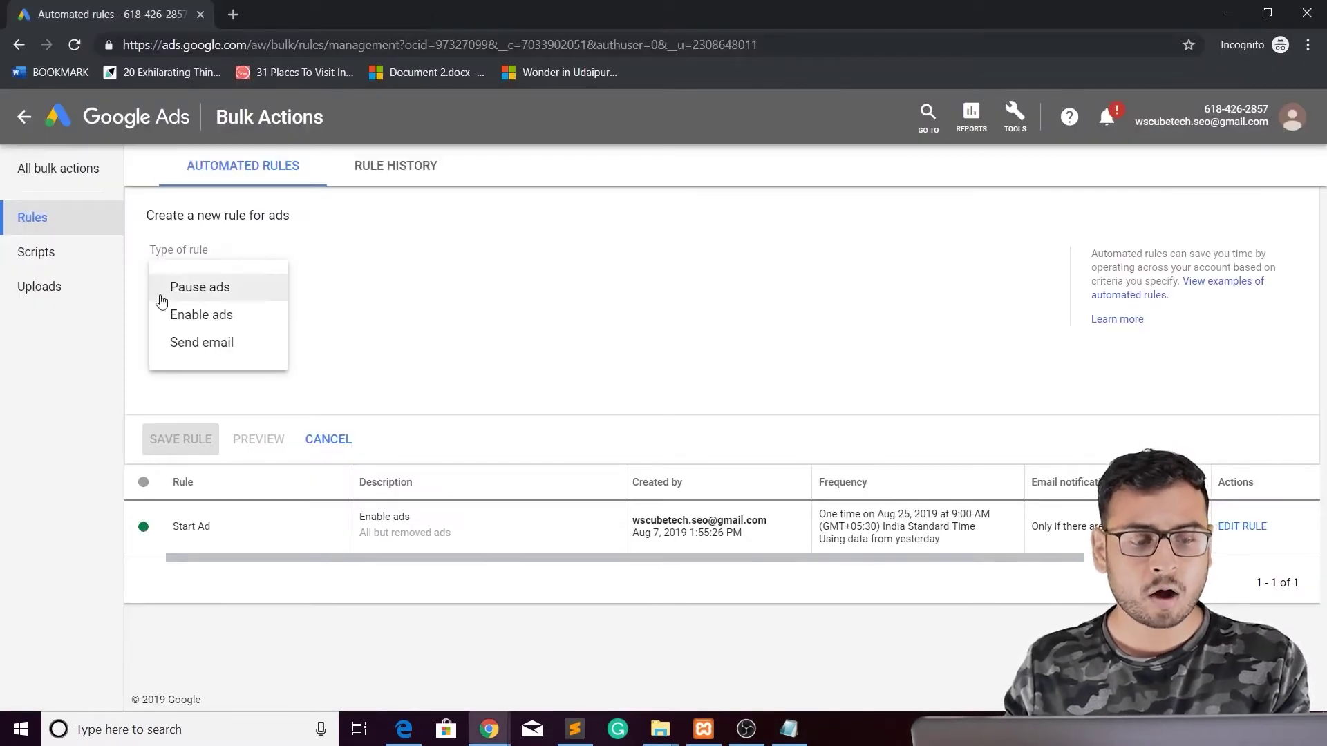
left_click(195, 315)
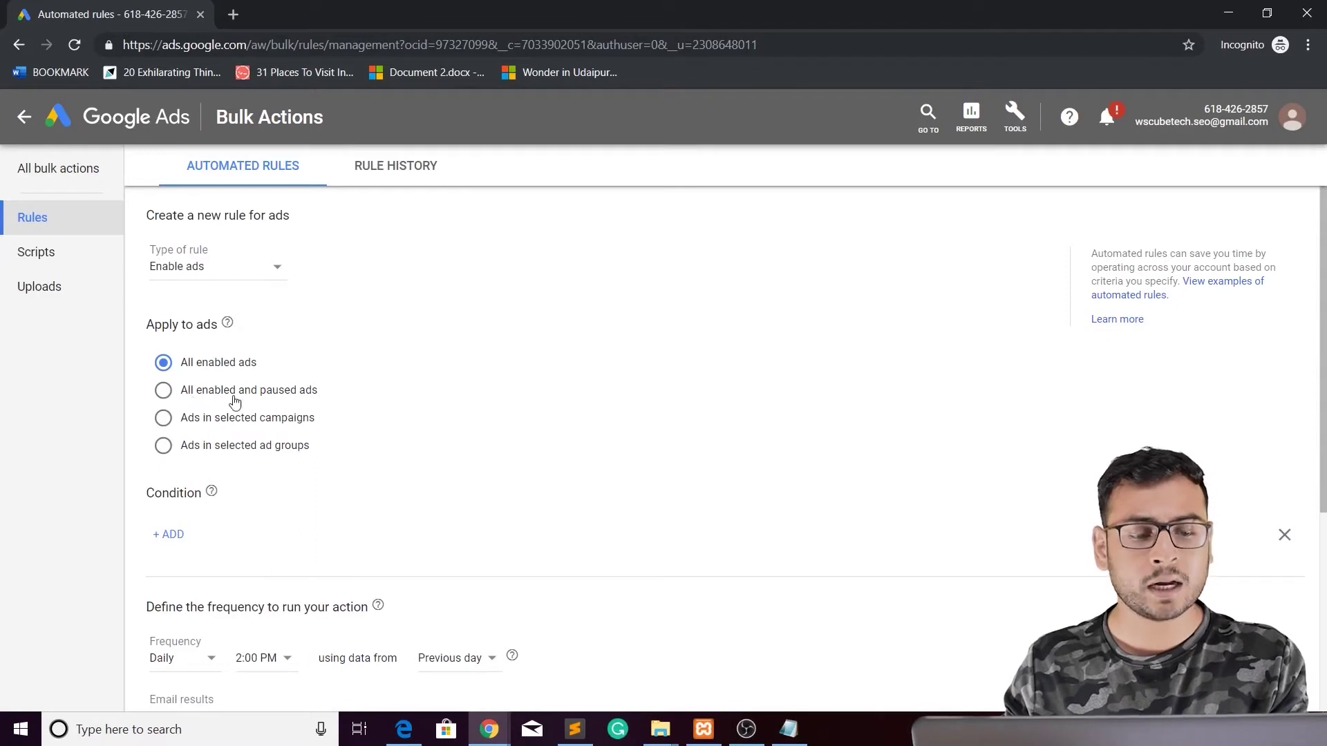
left_click(285, 391)
Add a rule condition that the ad text contains "Sunday Ad", checking the ad name against the Notepad note.
scroll(693, 389, "down", 3)
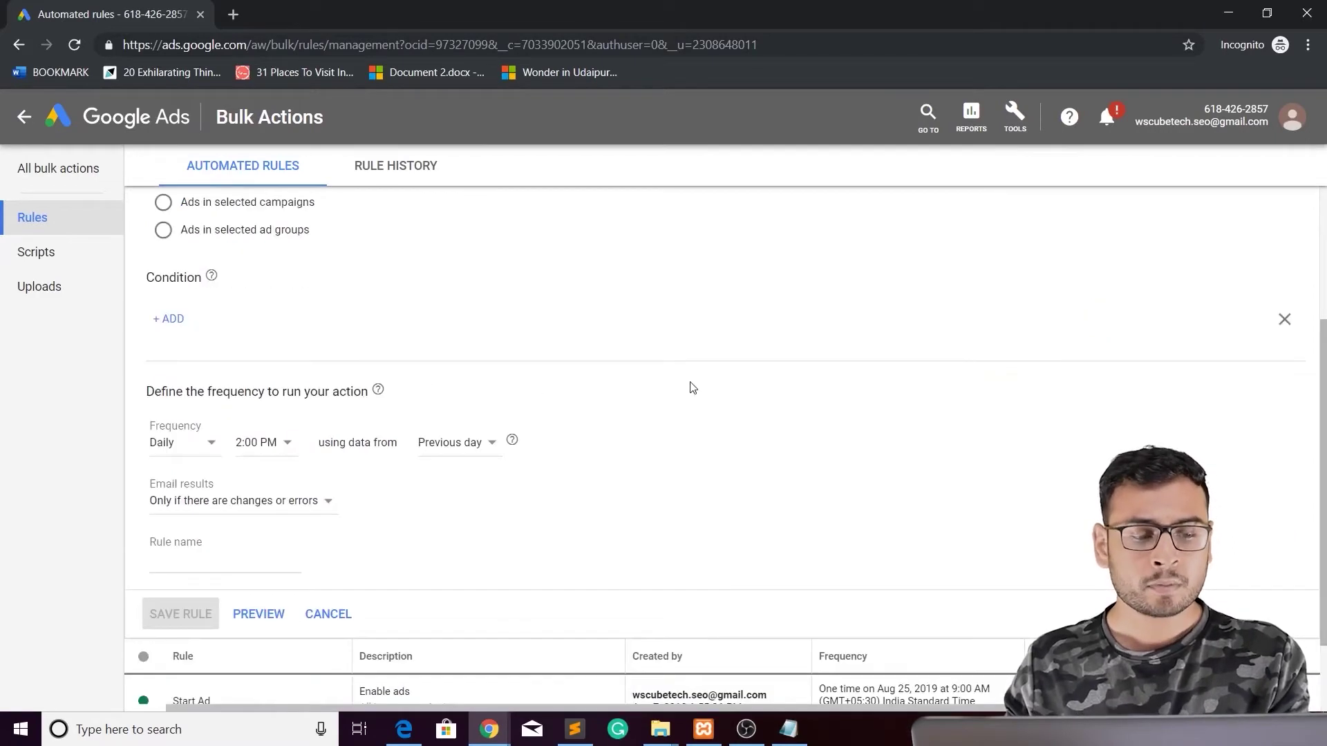
left_click(177, 320)
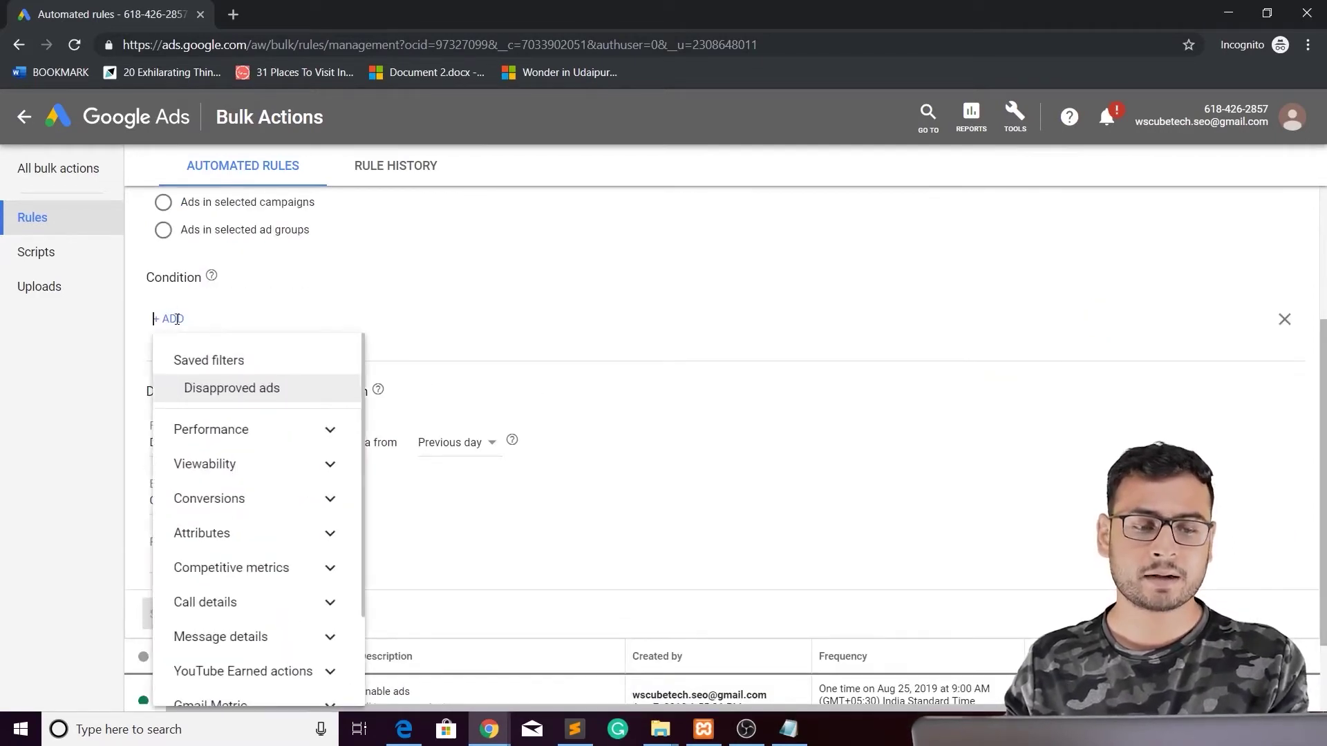
scroll(691, 401, "down", 2)
left_click(284, 427)
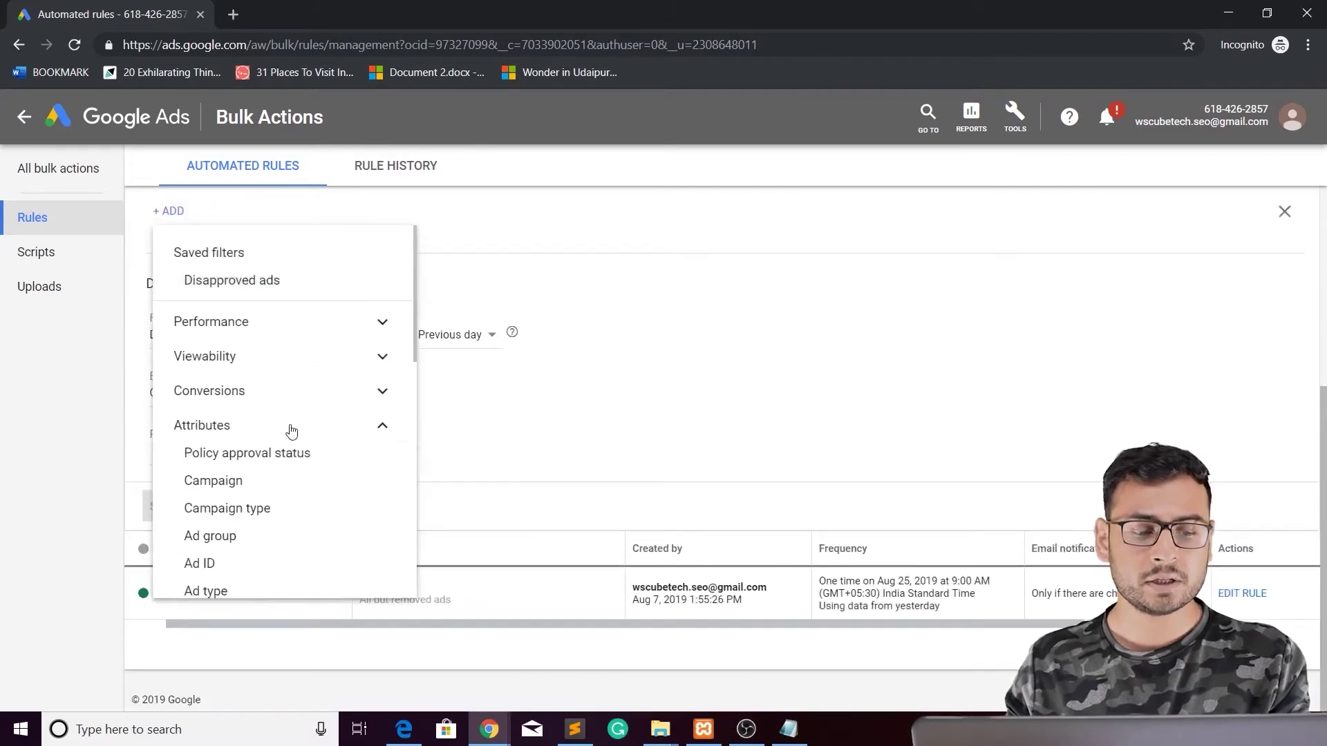
scroll(360, 567, "down", 1)
left_click(261, 538)
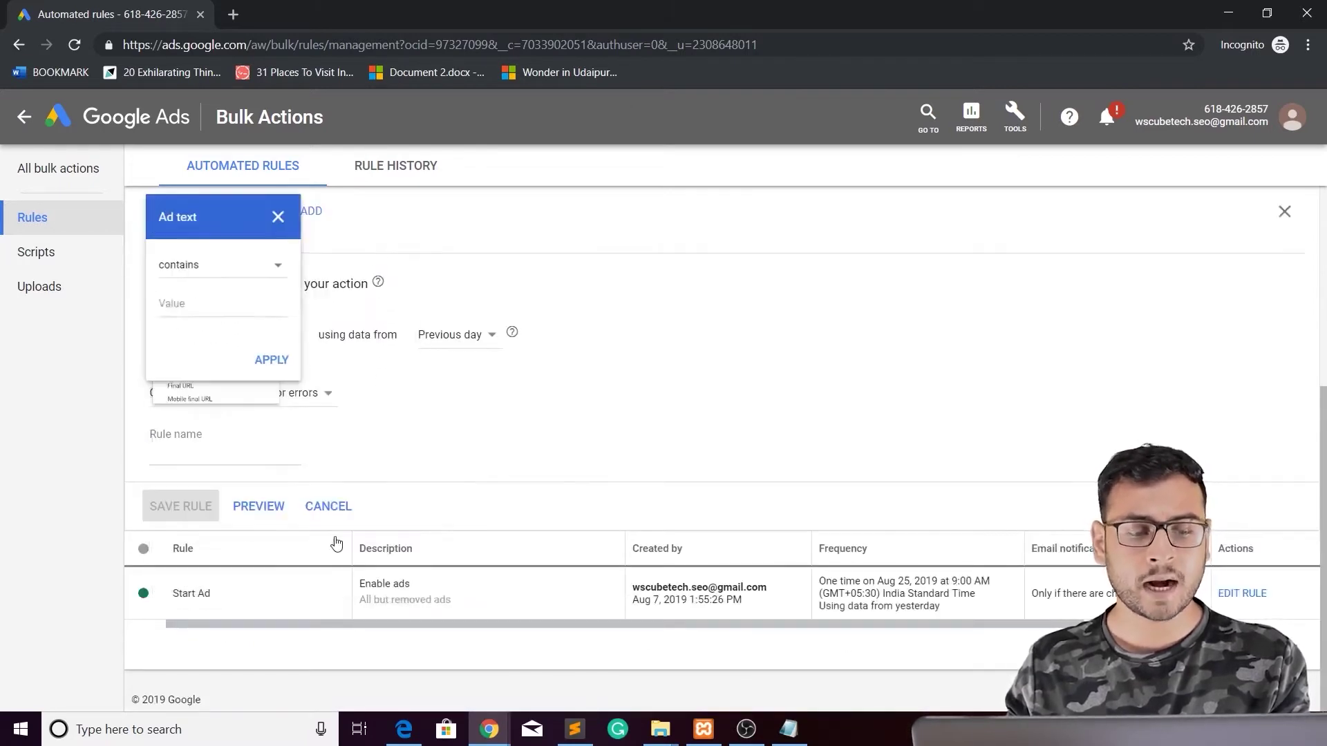
type("Sunday AD")
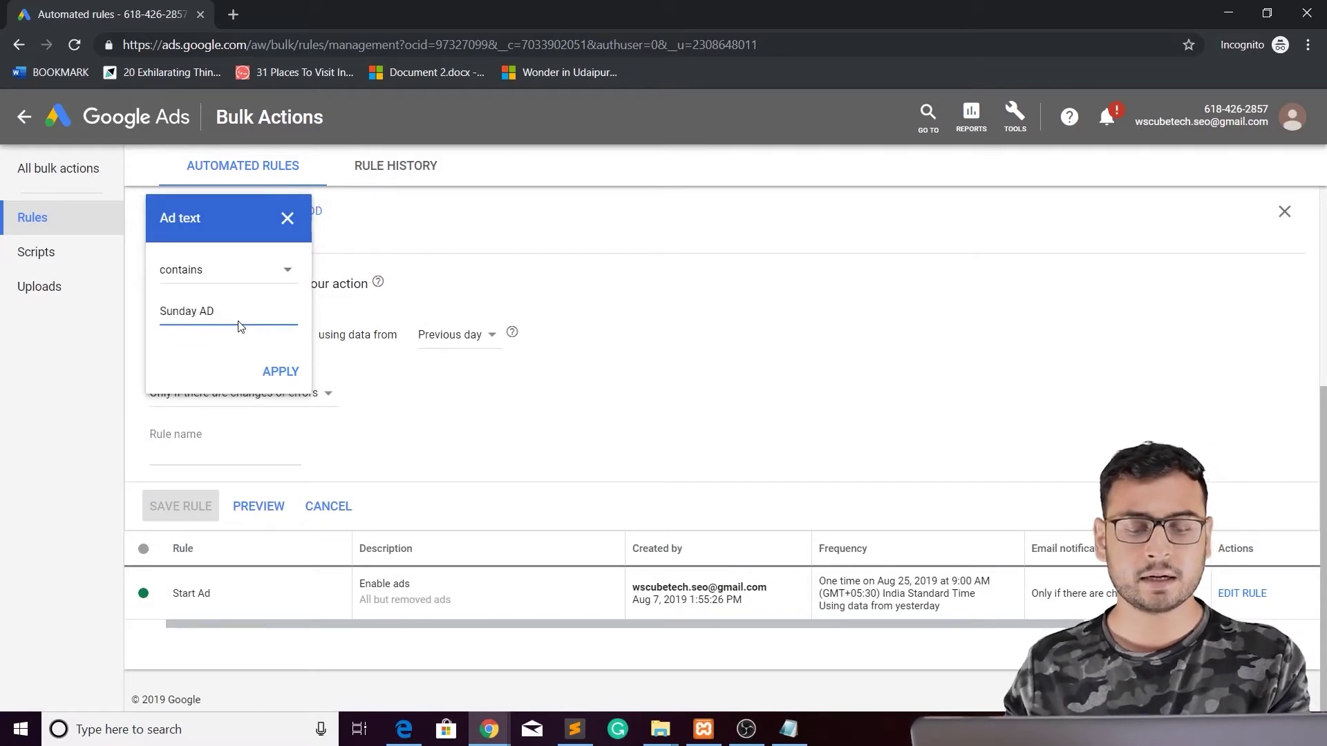
key("alt")
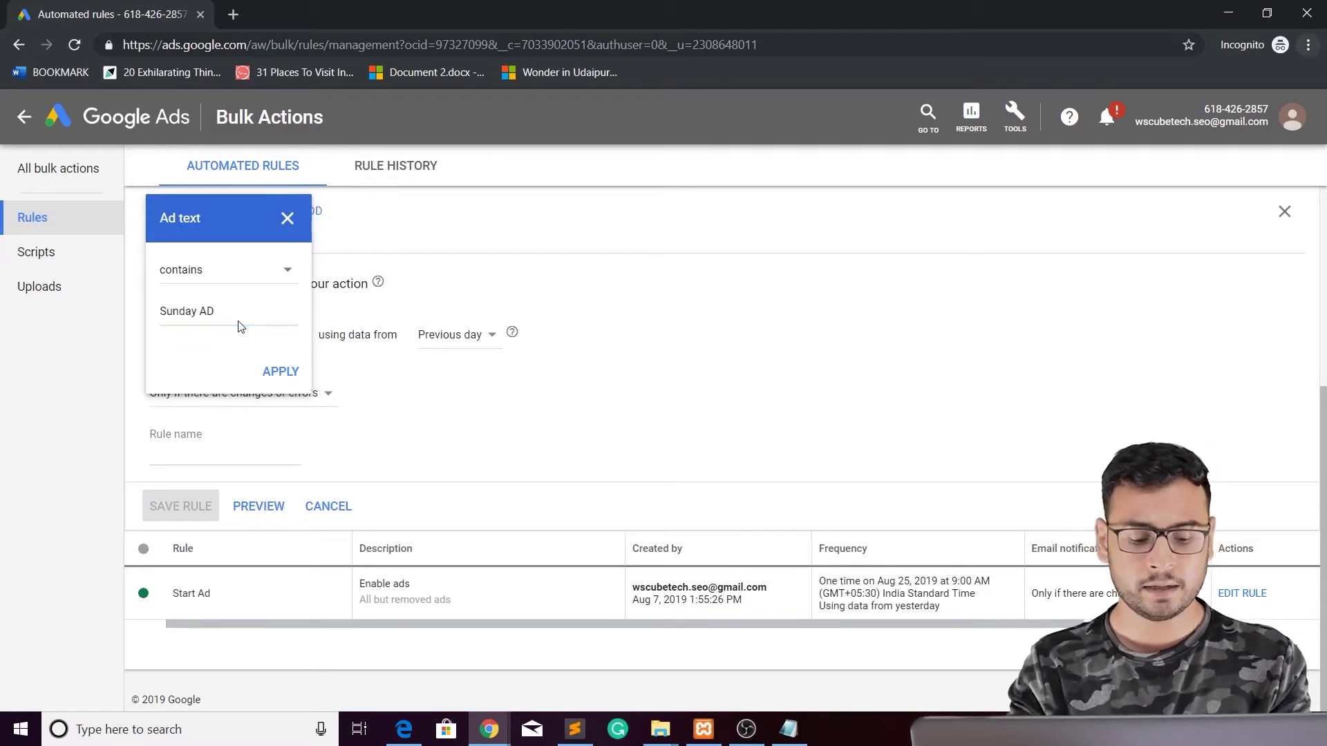
key("alt+Tab")
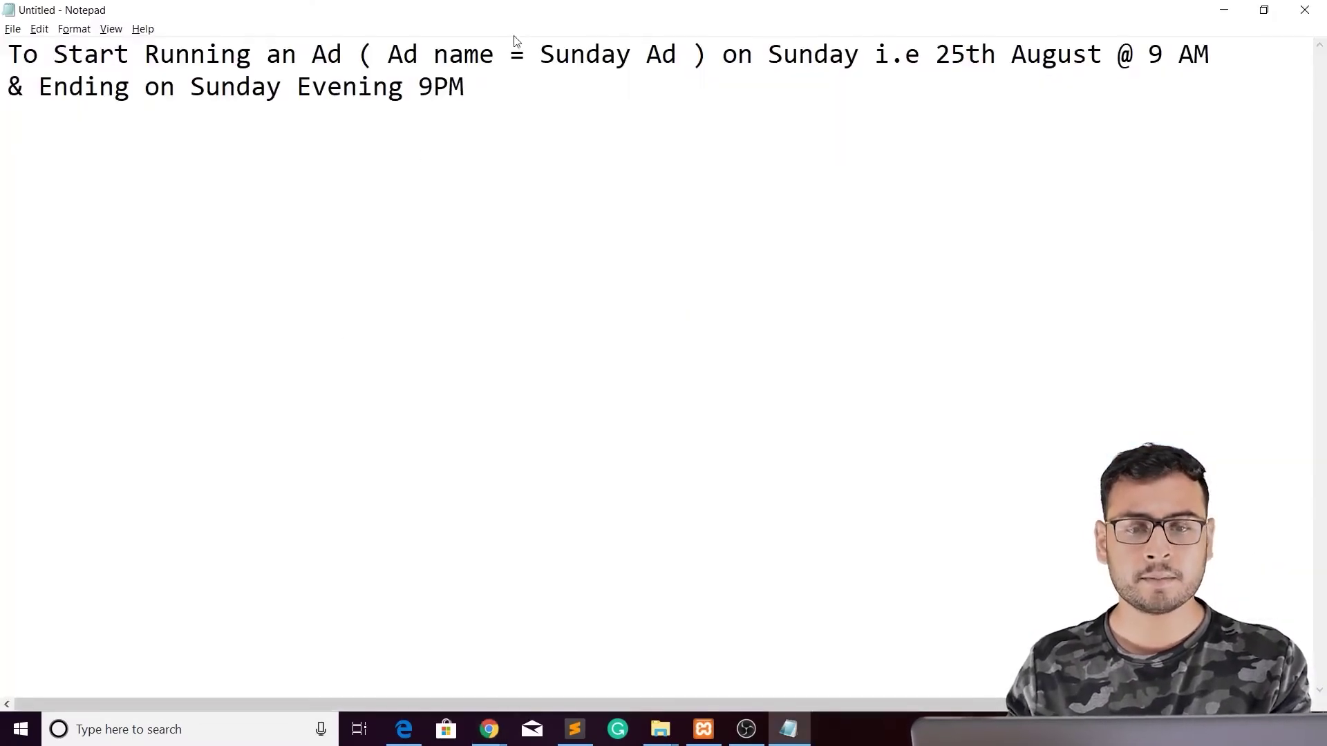
key("alt+Tab")
left_click(233, 311)
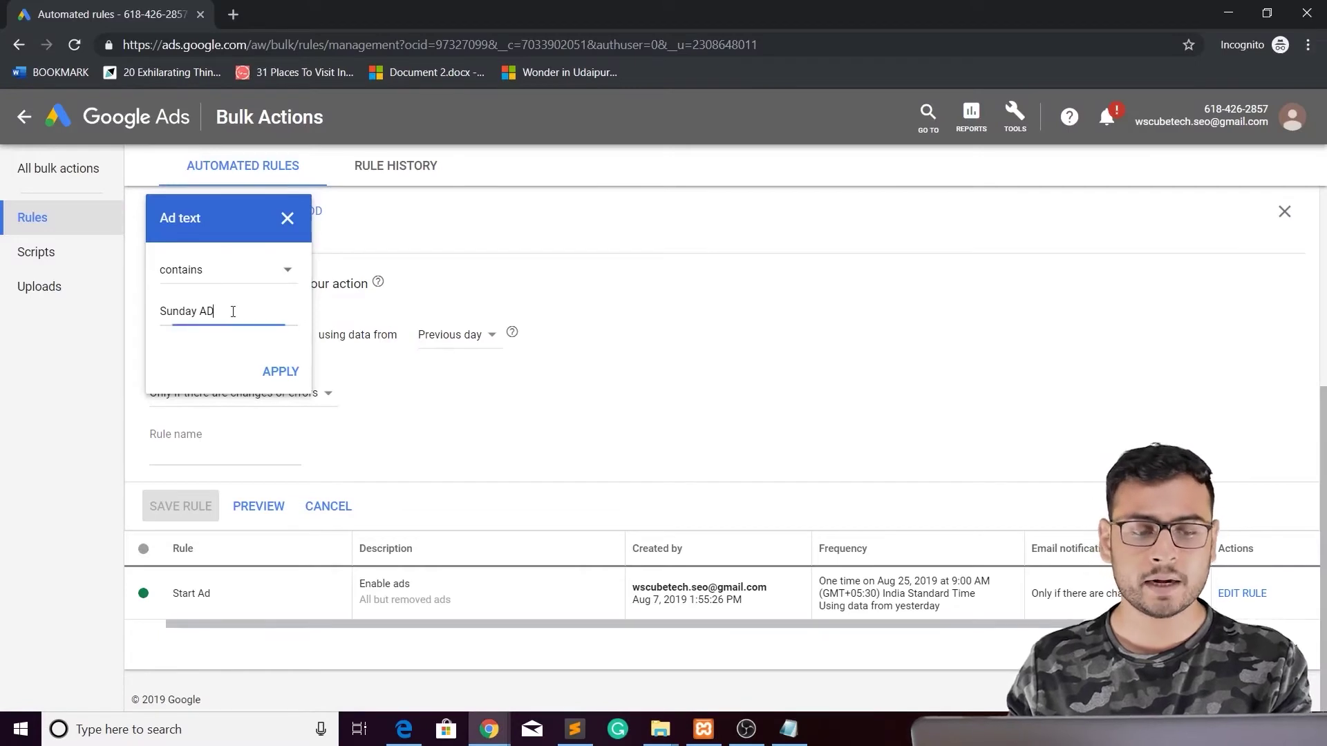
type("d")
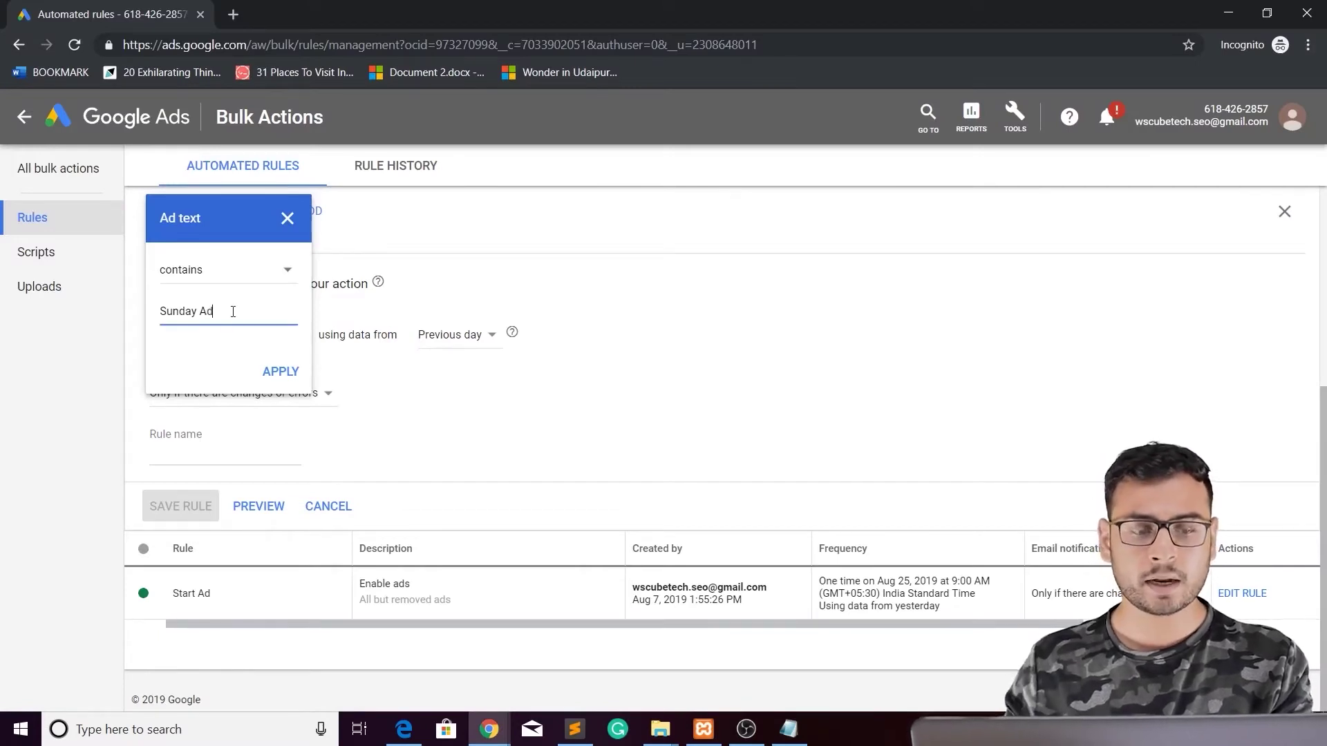
left_click(280, 371)
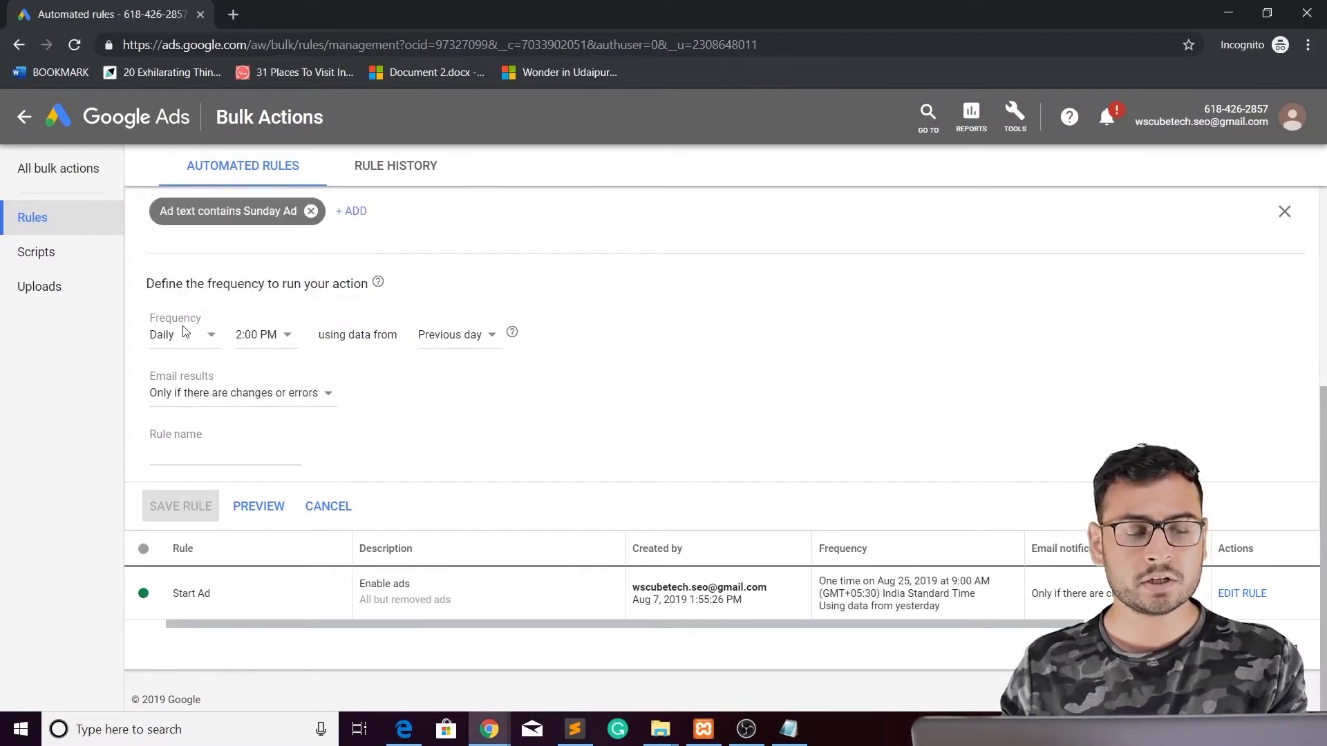
Schedule the enable rule to run once on Aug 25, 2019 at 9:00 AM.
left_click(196, 345)
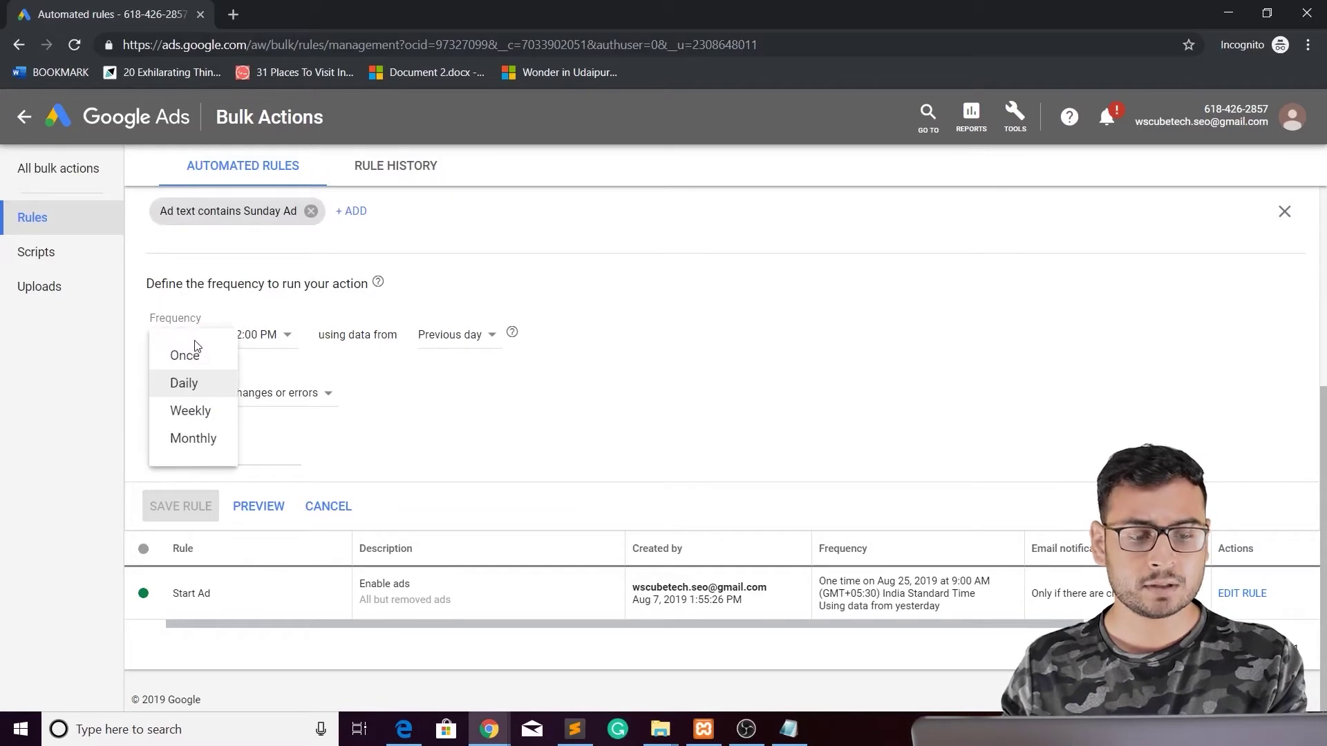
left_click(196, 383)
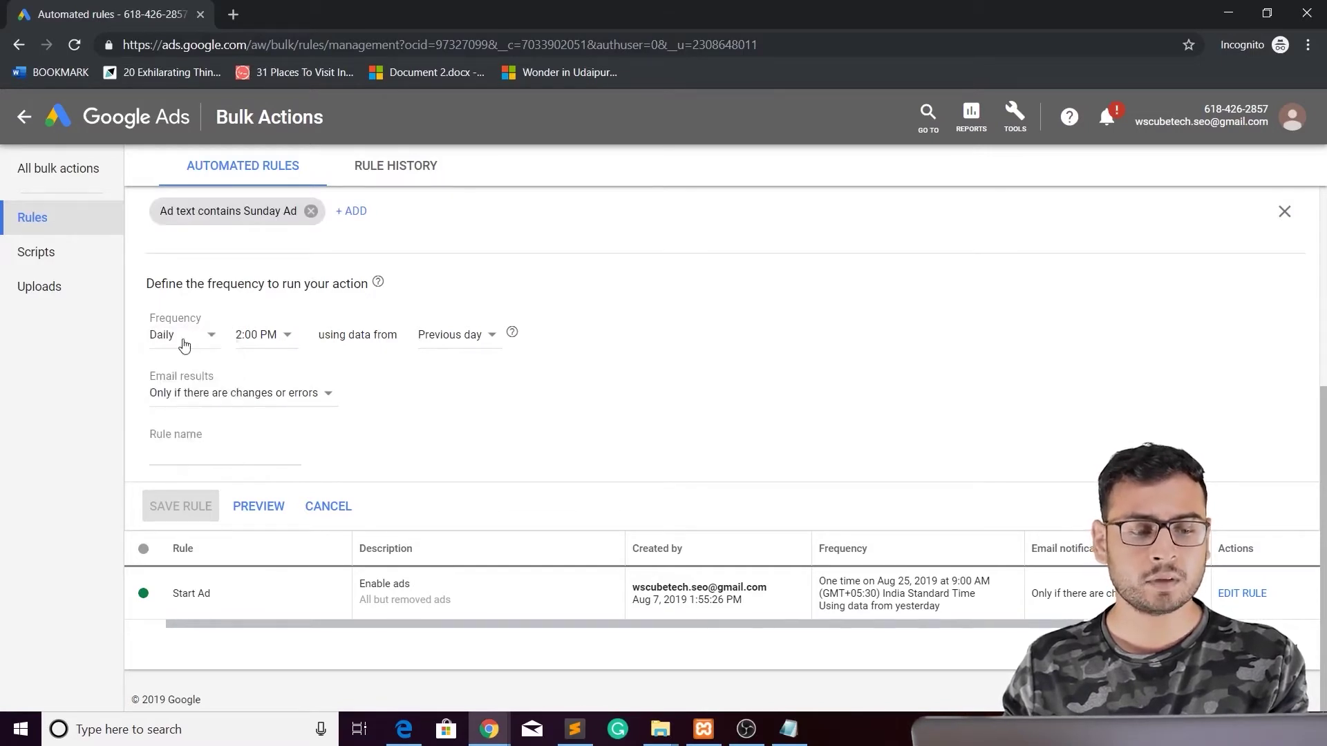
left_click(183, 345)
left_click(184, 358)
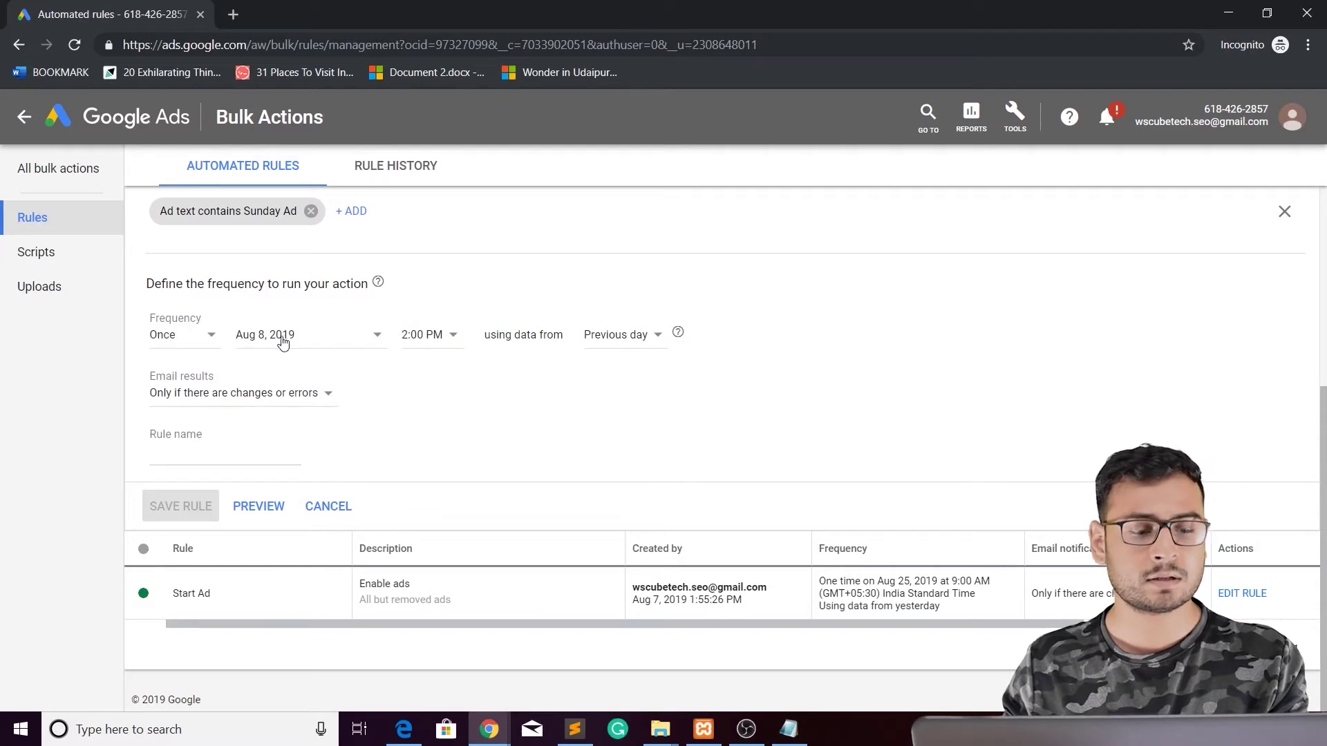
left_click(306, 349)
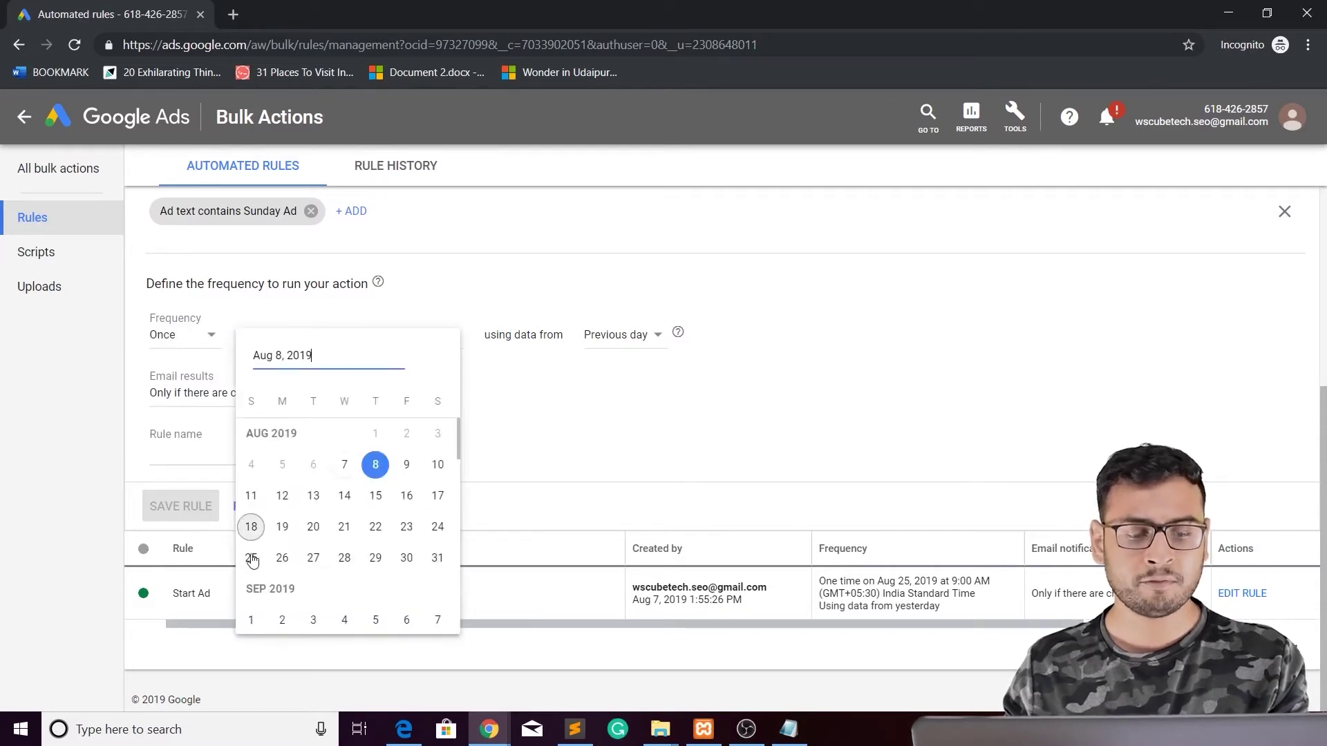
left_click(251, 557)
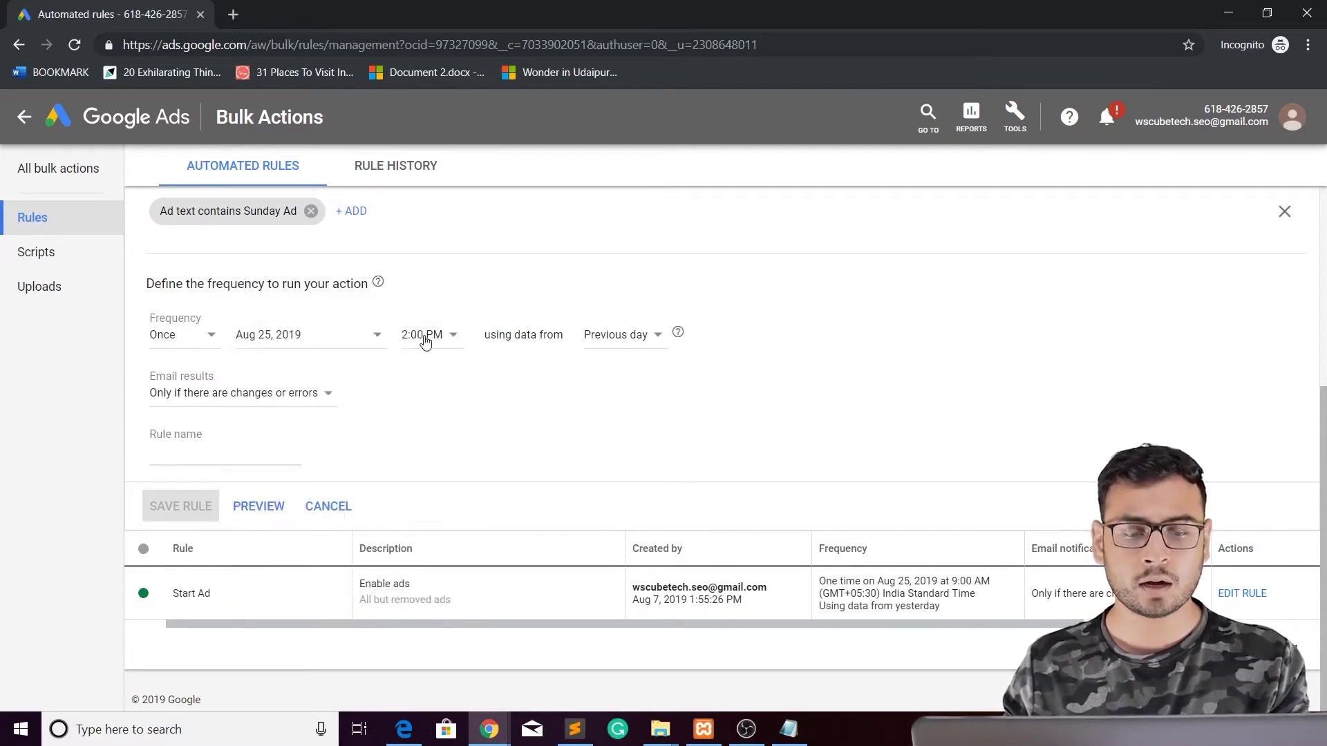
left_click(424, 340)
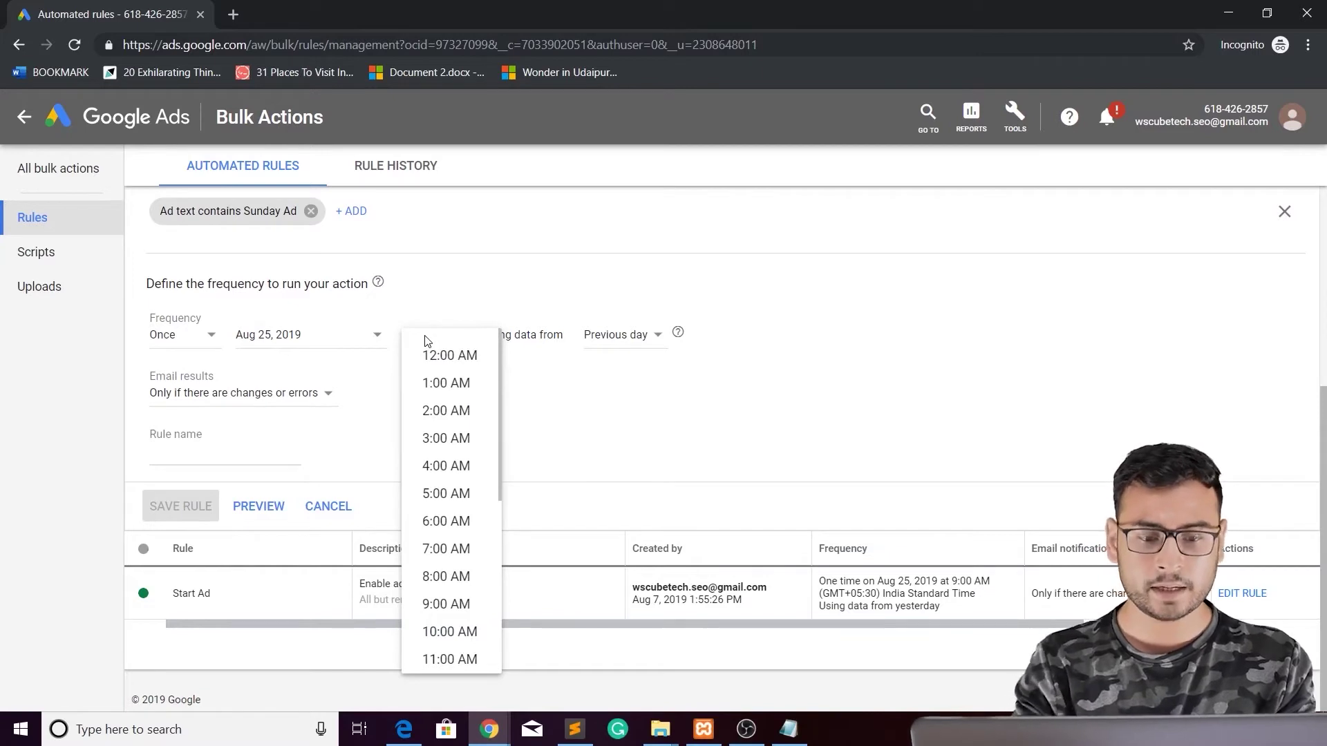
scroll(449, 484, "down", 2)
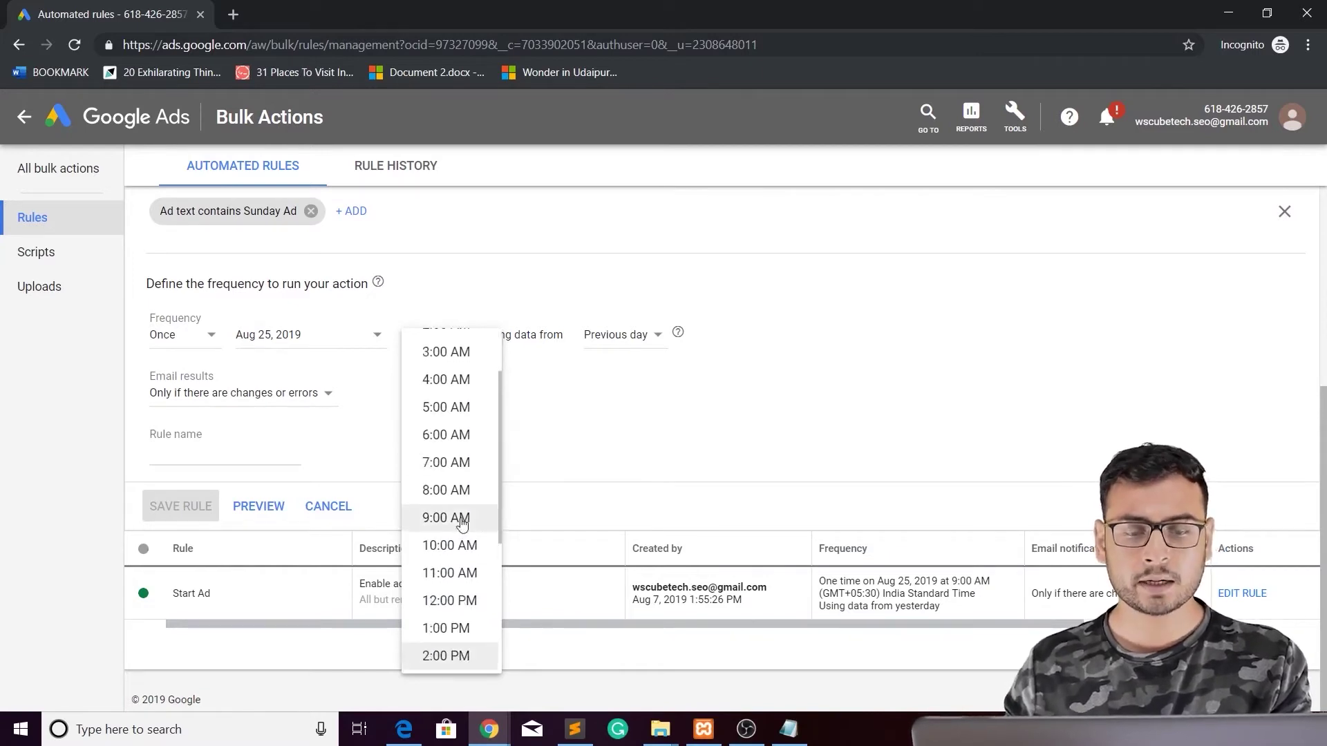
left_click(462, 520)
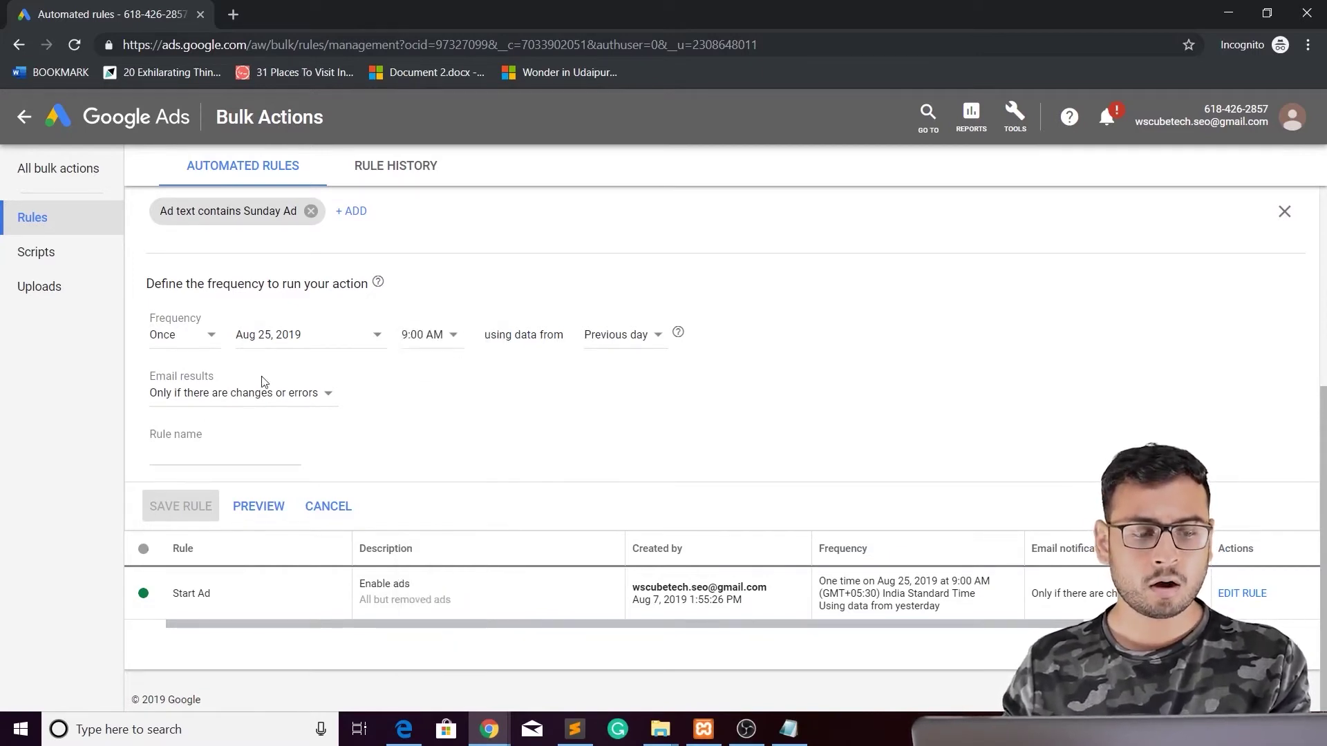
Review the rule settings, name the rule "Enable - Rule Sunday Ad" and save it.
scroll(255, 365, "up", 3)
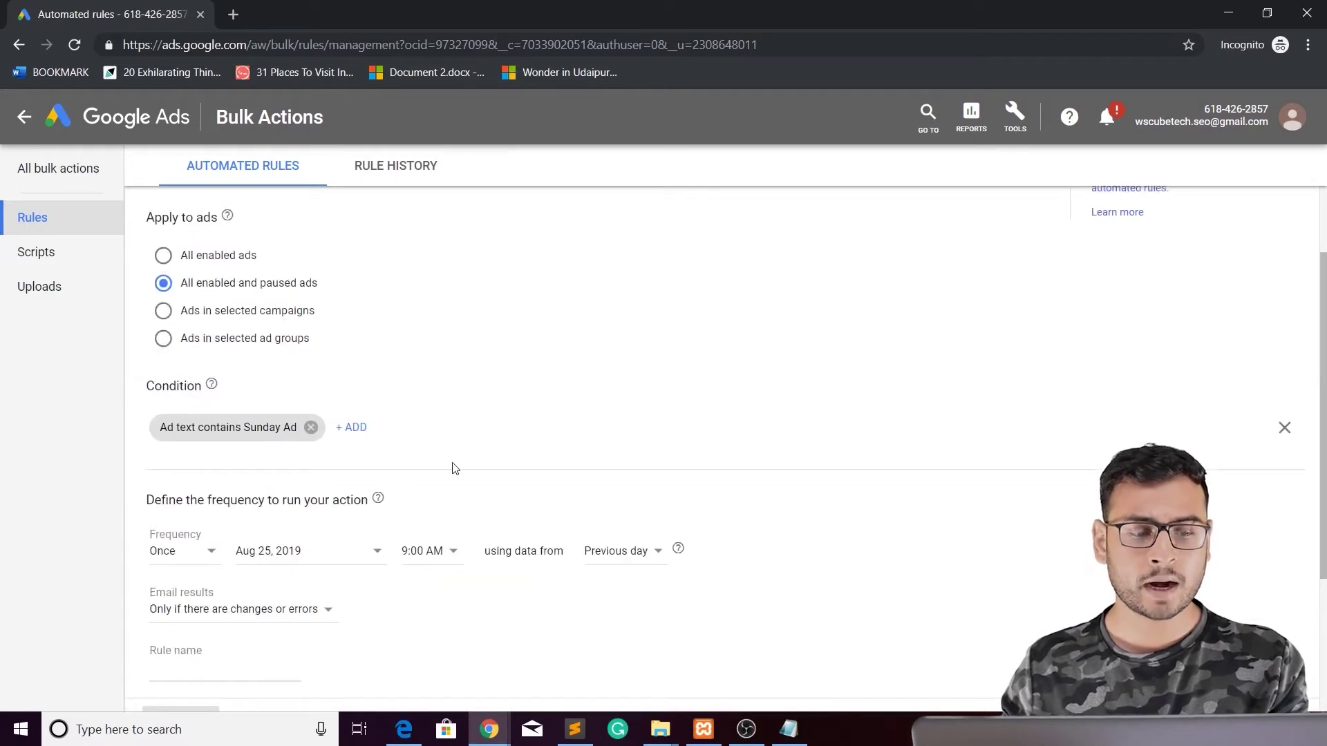
scroll(454, 449, "up", 2)
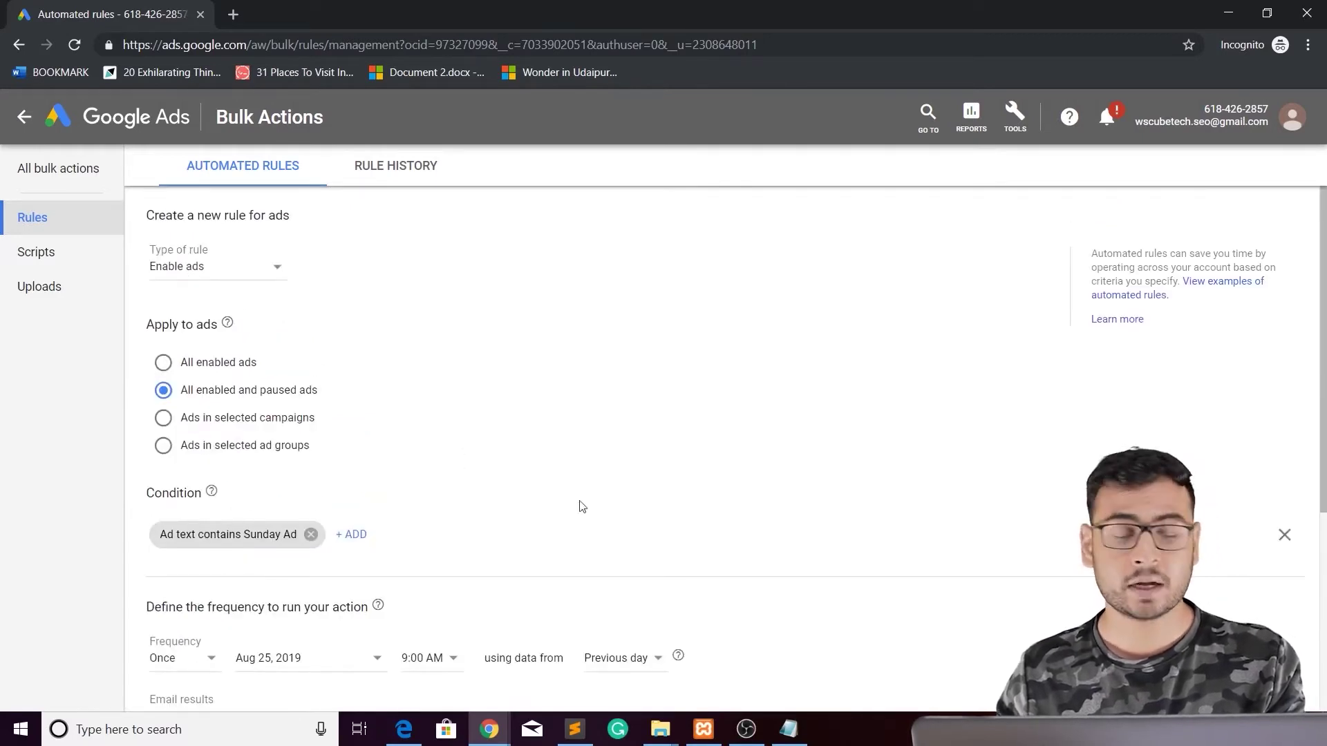
scroll(692, 415, "down", 5)
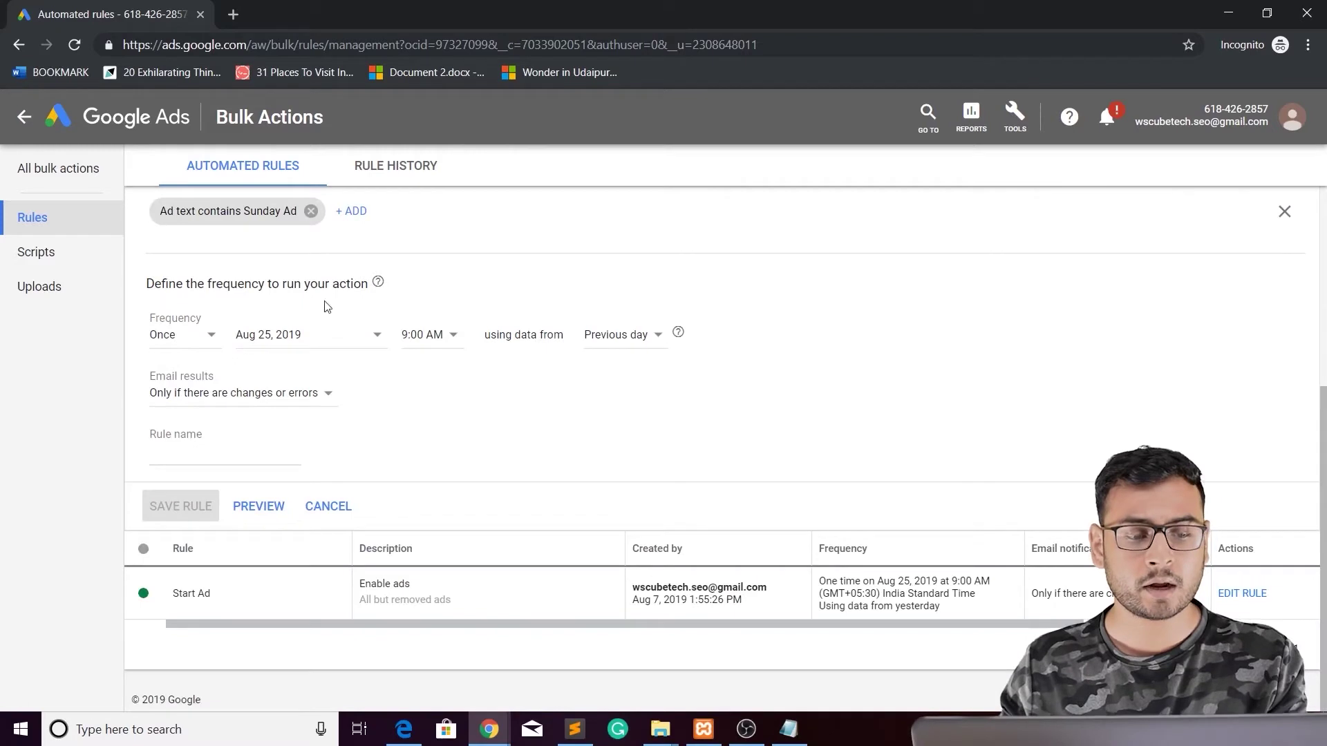
left_click(195, 451)
type("Enable - Rule")
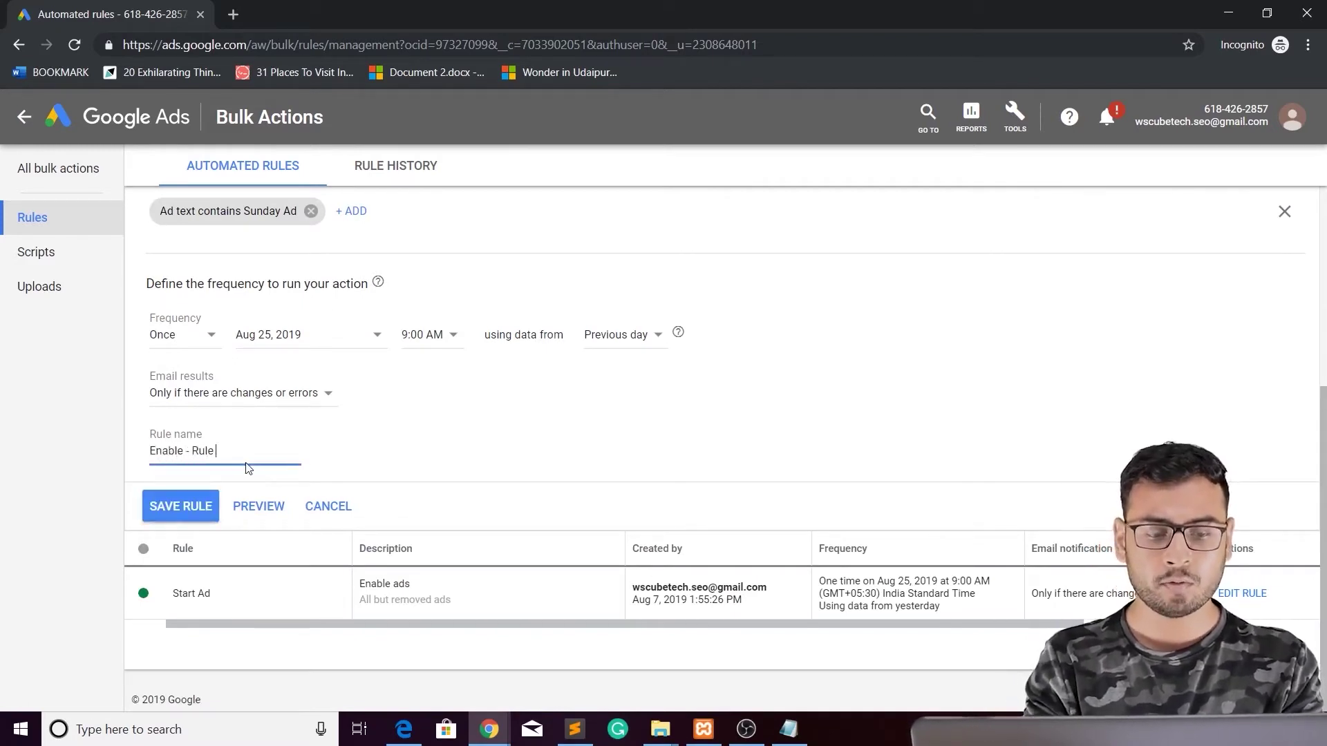
type(" Sunday Ad")
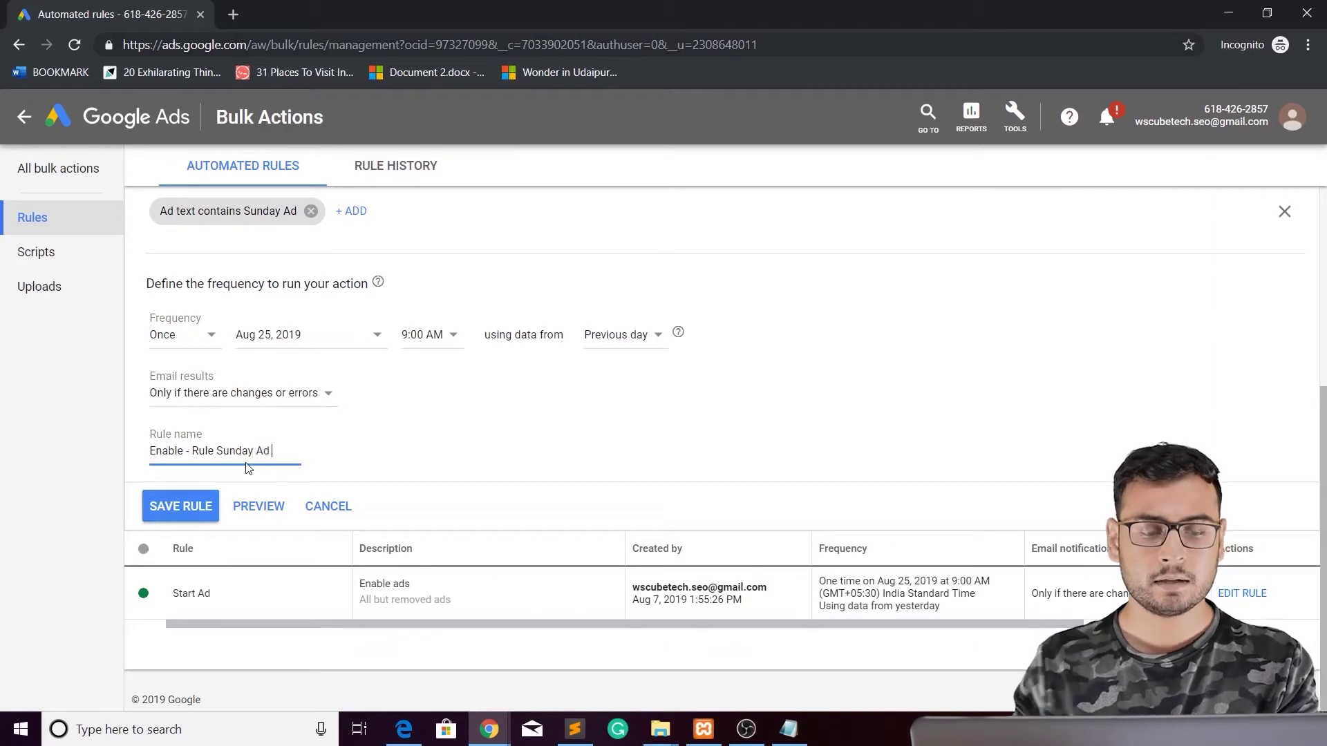
left_click(183, 510)
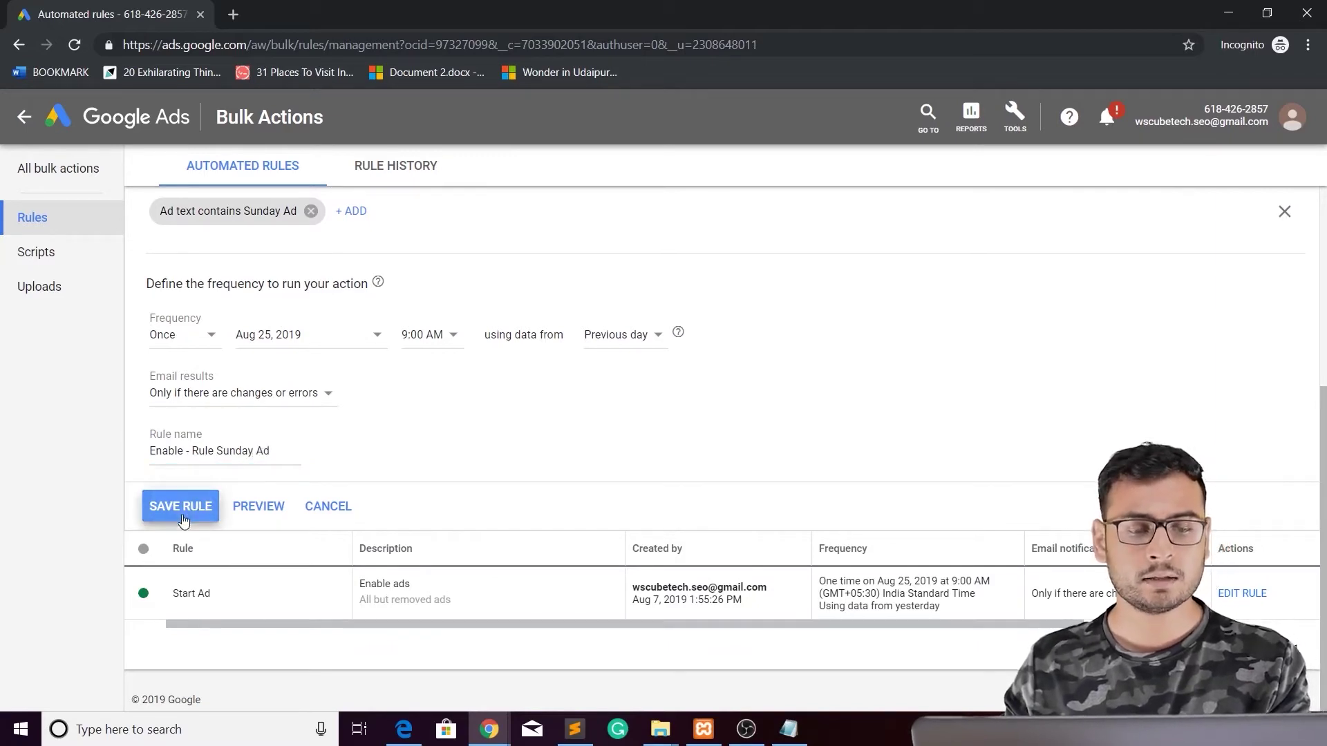
scroll(507, 430, "up", 5)
scroll(192, 604, "down", 5)
left_click(192, 507)
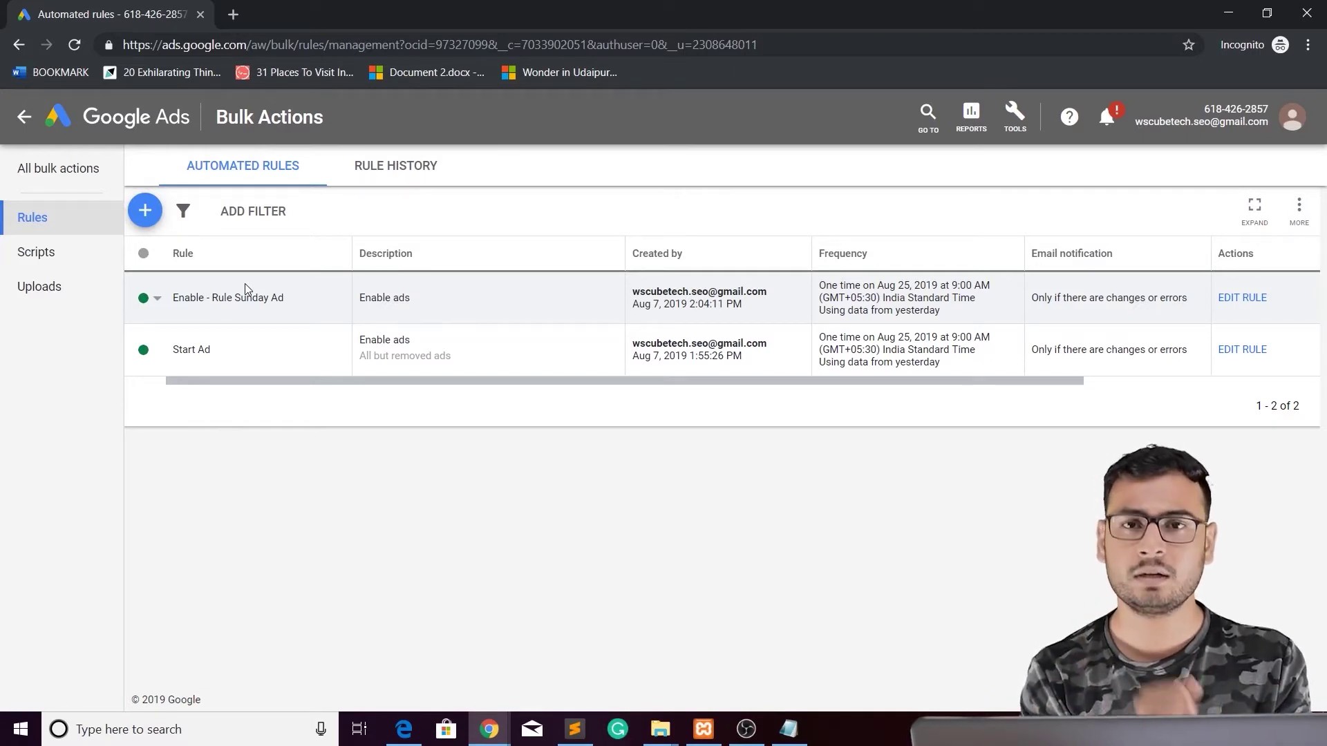
Switch to Notepad and review the Sunday Ad's start date and running times in the note.
key("alt+Tab")
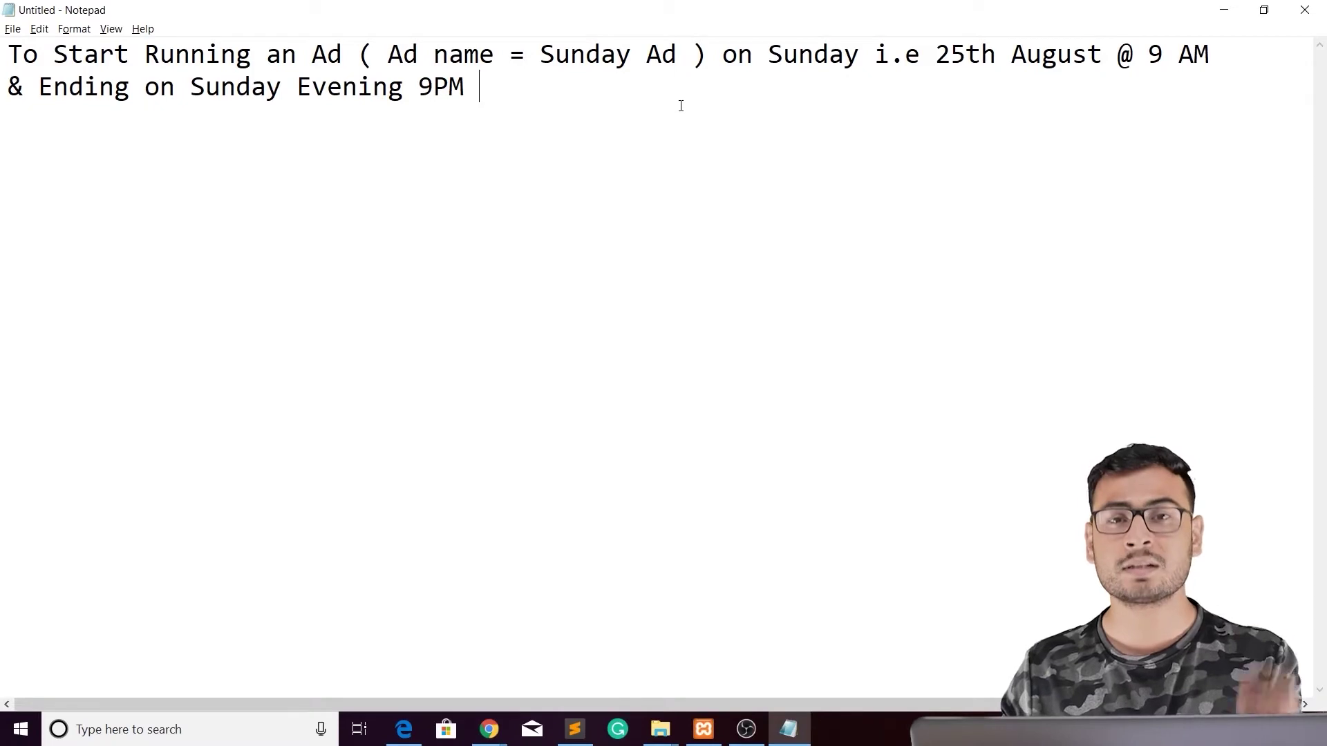
left_click_drag(936, 54, 1092, 62)
left_click(1087, 96)
double_click(1072, 58)
left_click(1072, 58)
left_click(1007, 166)
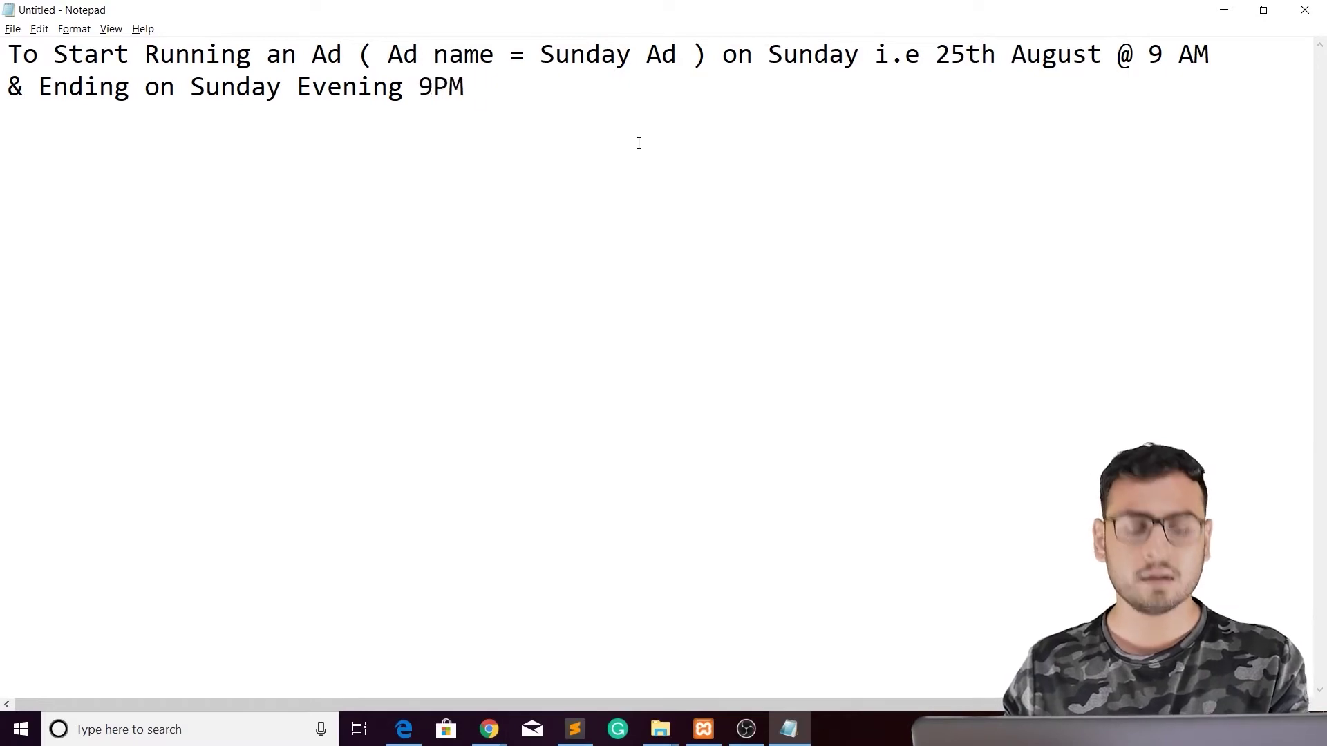
Switch back to Google Ads and start a new ad rule of type Pause ads, applied to all enabled and paused ads.
key("alt+Tab")
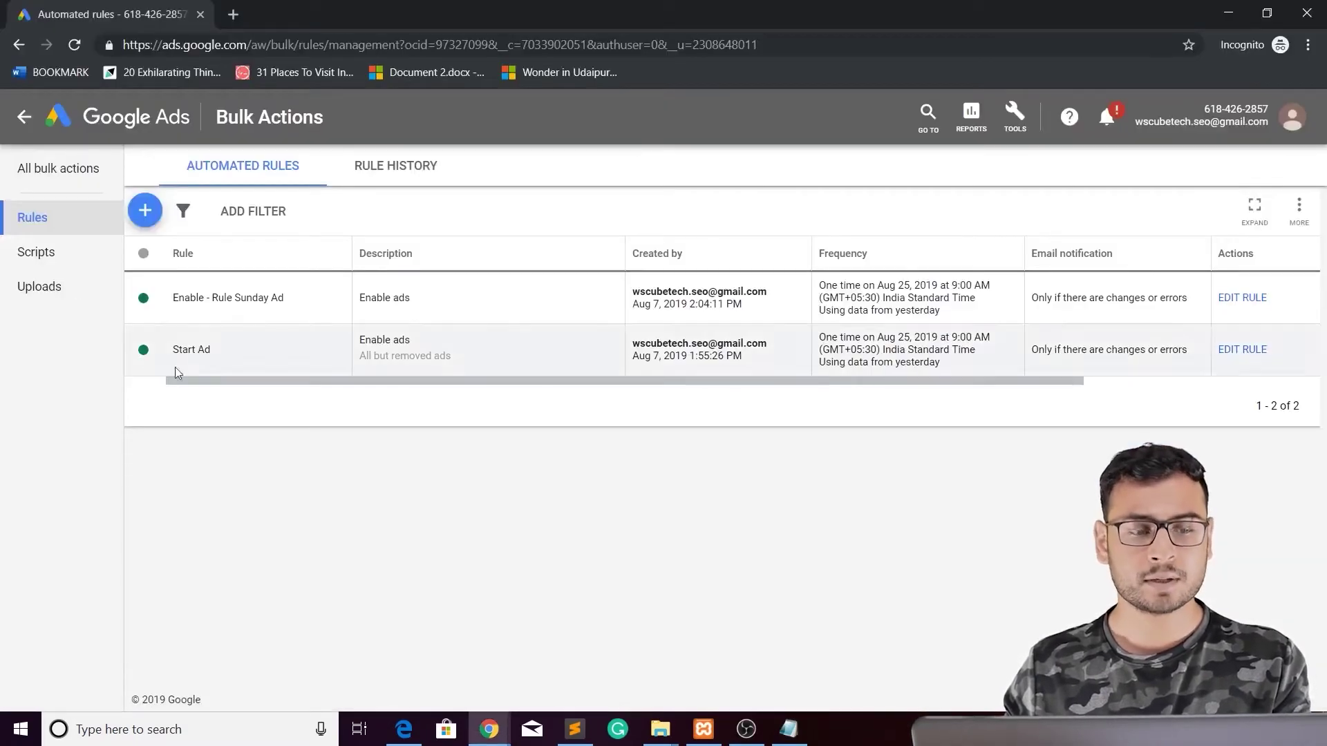
left_click(146, 210)
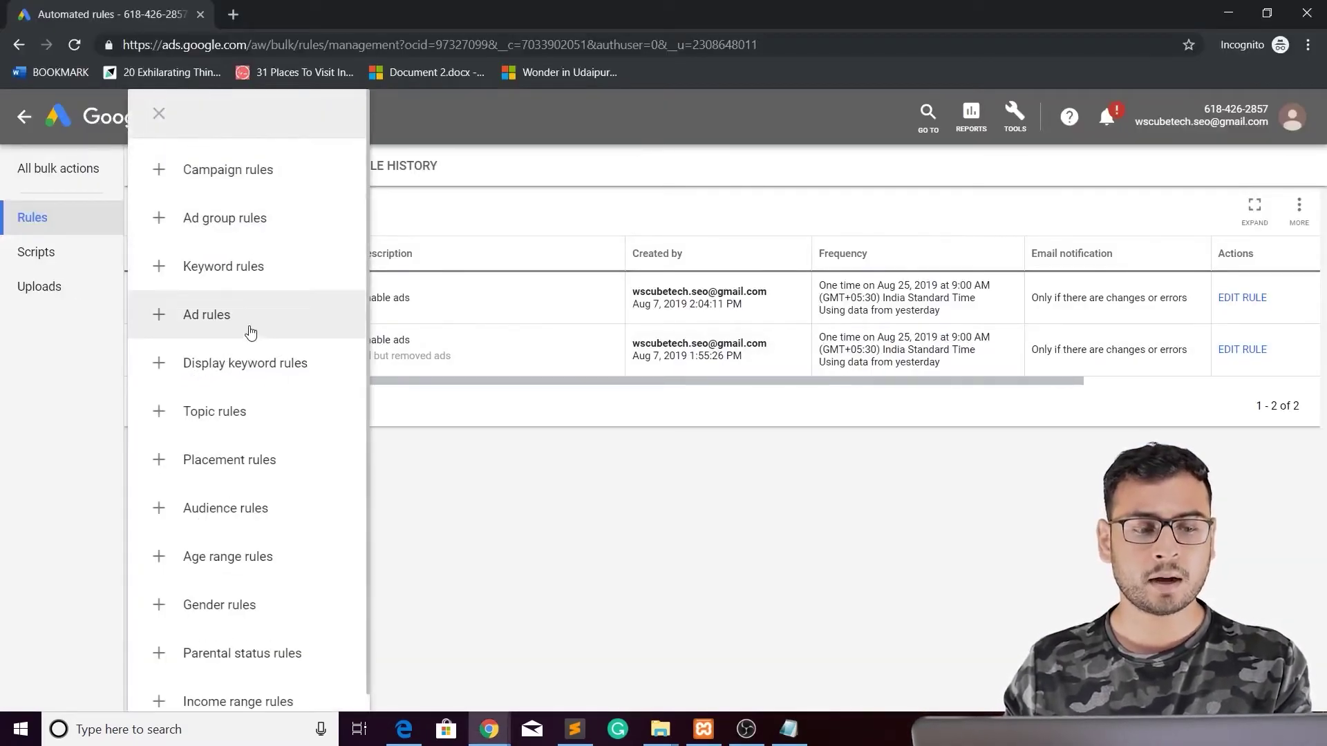
left_click(252, 322)
left_click(244, 275)
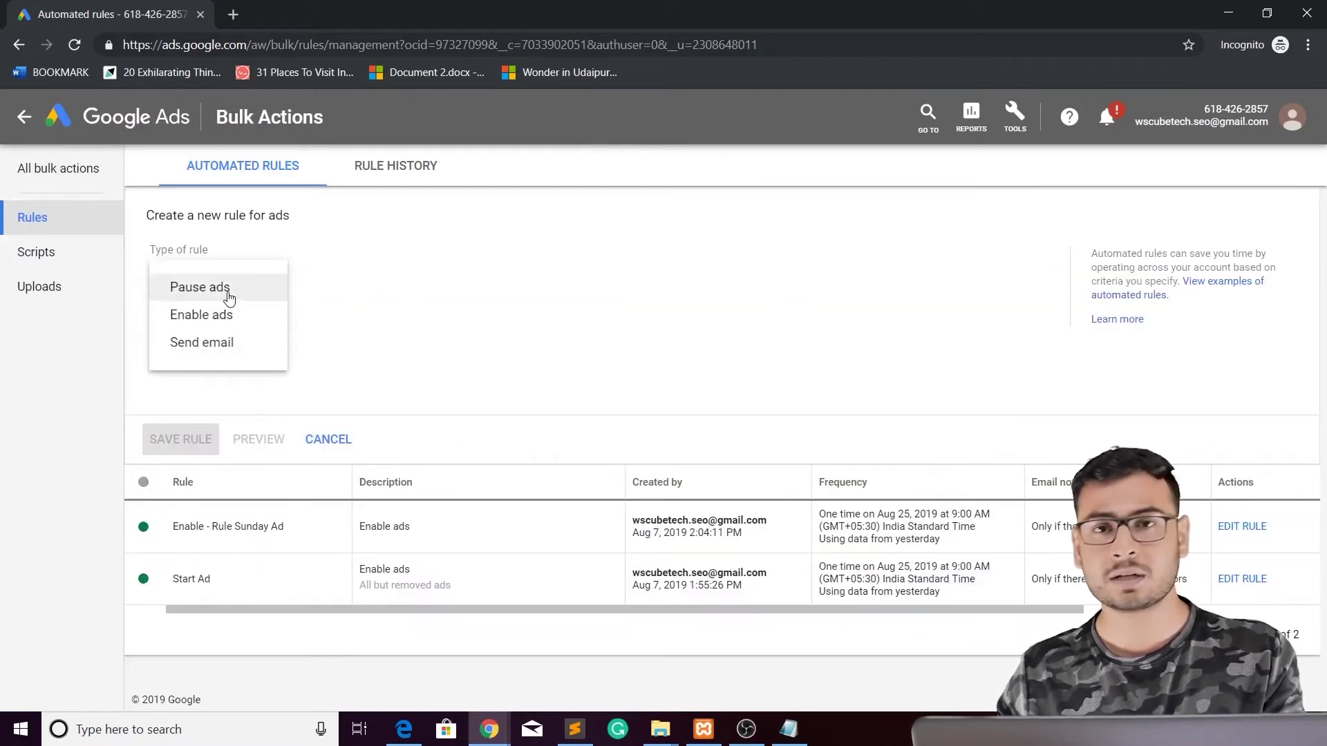
left_click(229, 298)
scroll(619, 319, "down", 2)
left_click(248, 285)
Add a condition to the pause rule that the ad text contains "Sunday Ad".
left_click(164, 428)
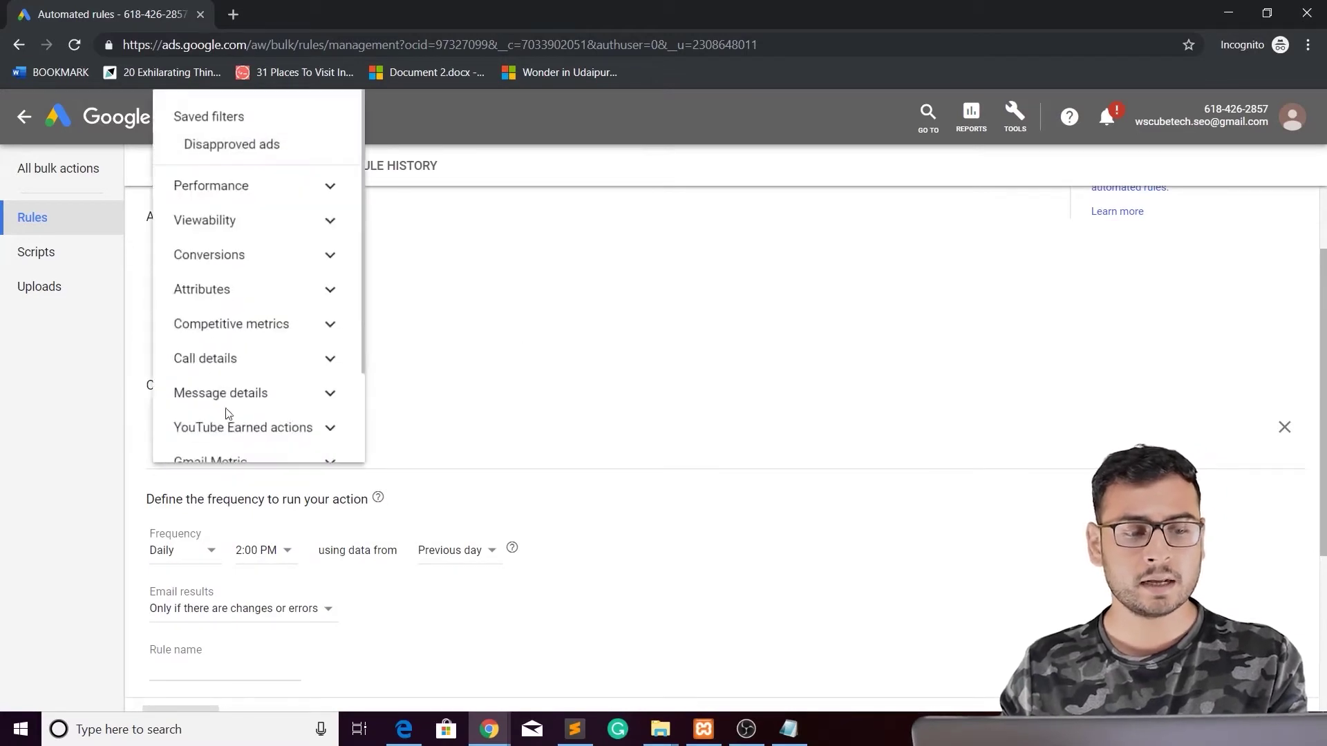
left_click(271, 290)
scroll(333, 397, "down", 1)
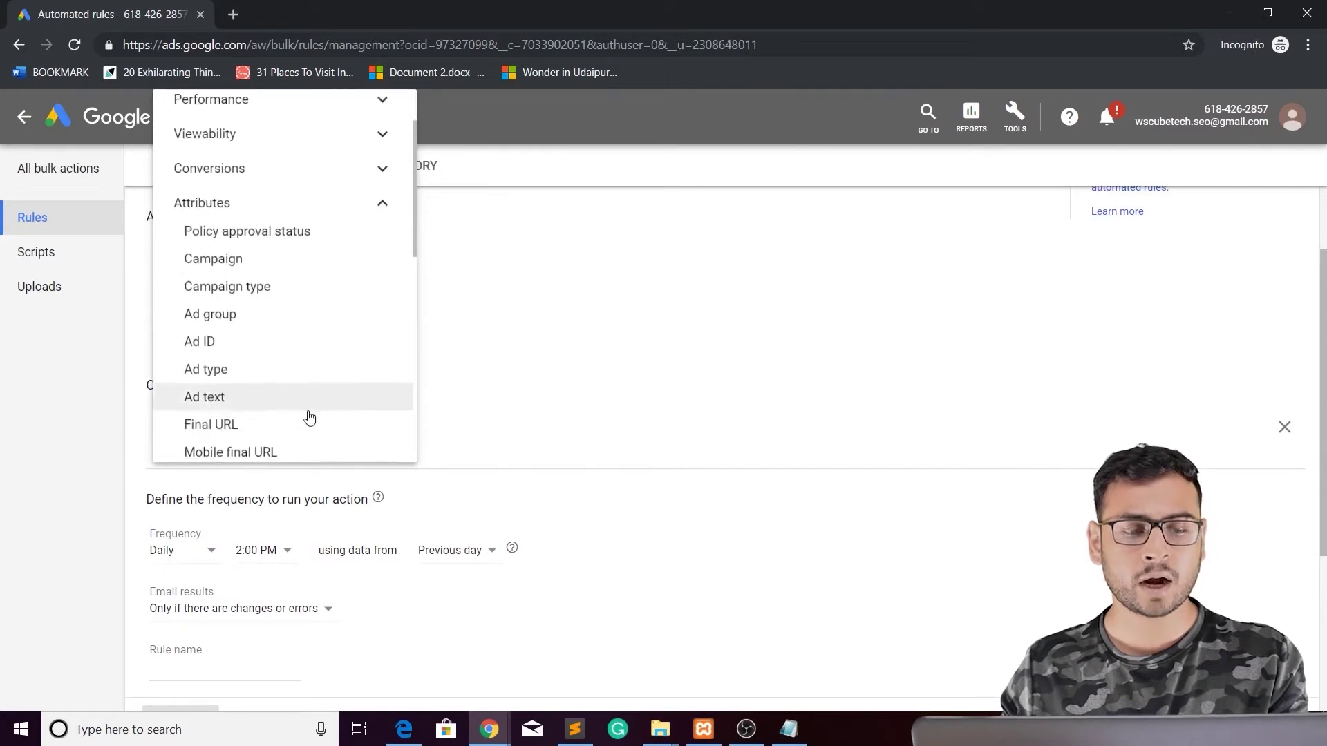
left_click(309, 404)
type("Sund")
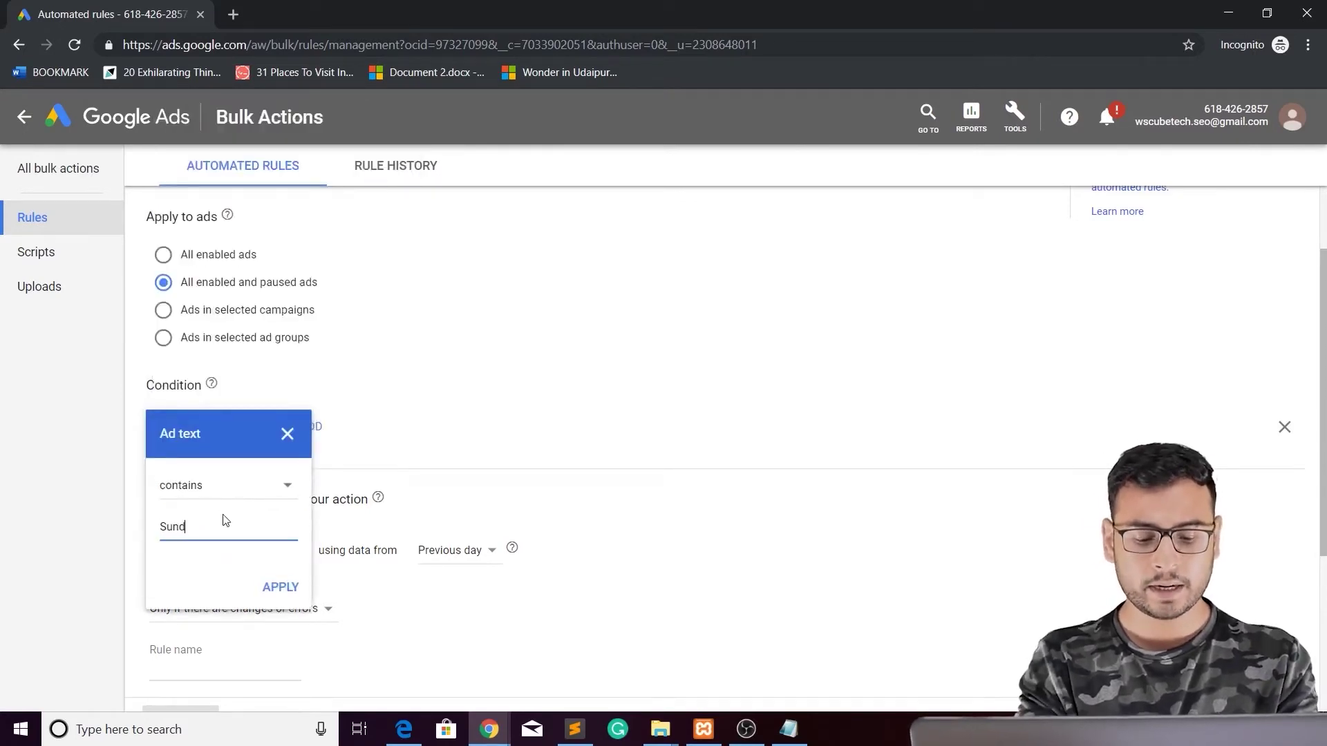
type("ay Ad")
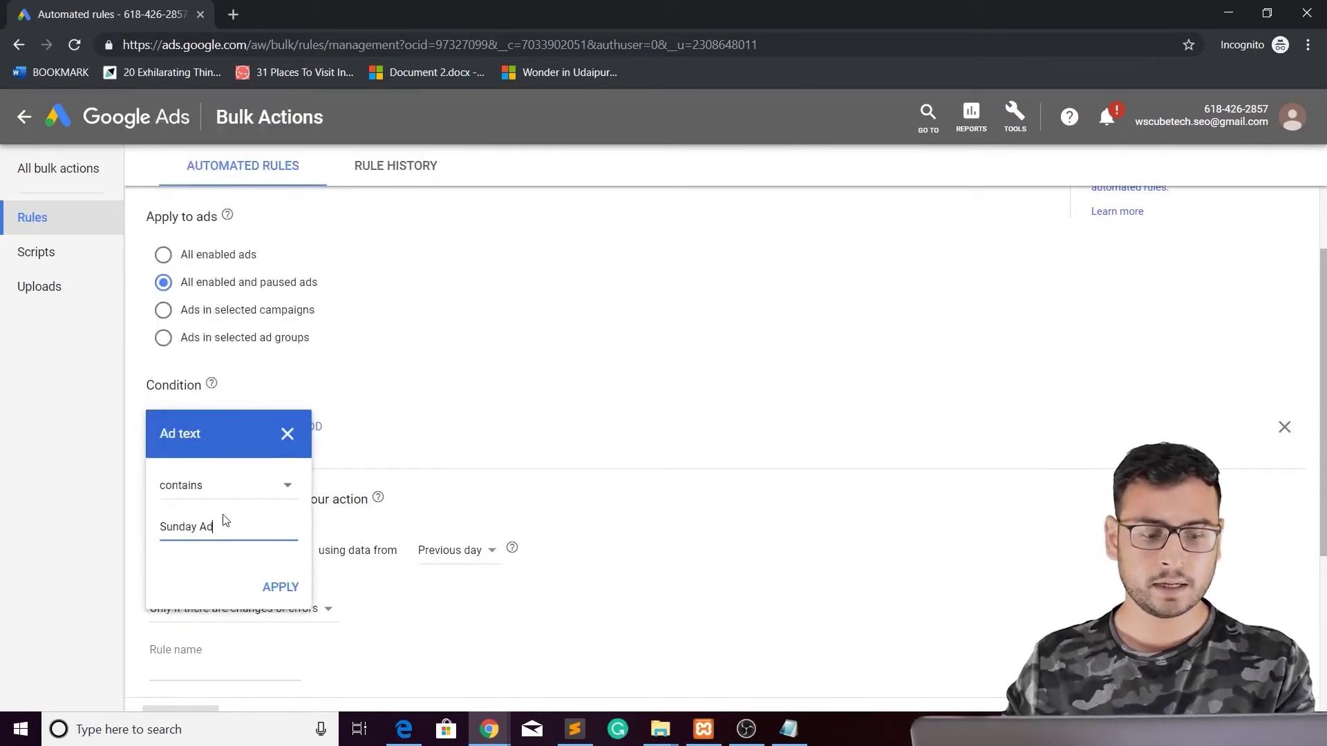
left_click(282, 587)
Schedule the pause rule to run once on Aug 25, 2019 at 9:00 PM.
scroll(542, 350, "down", 2)
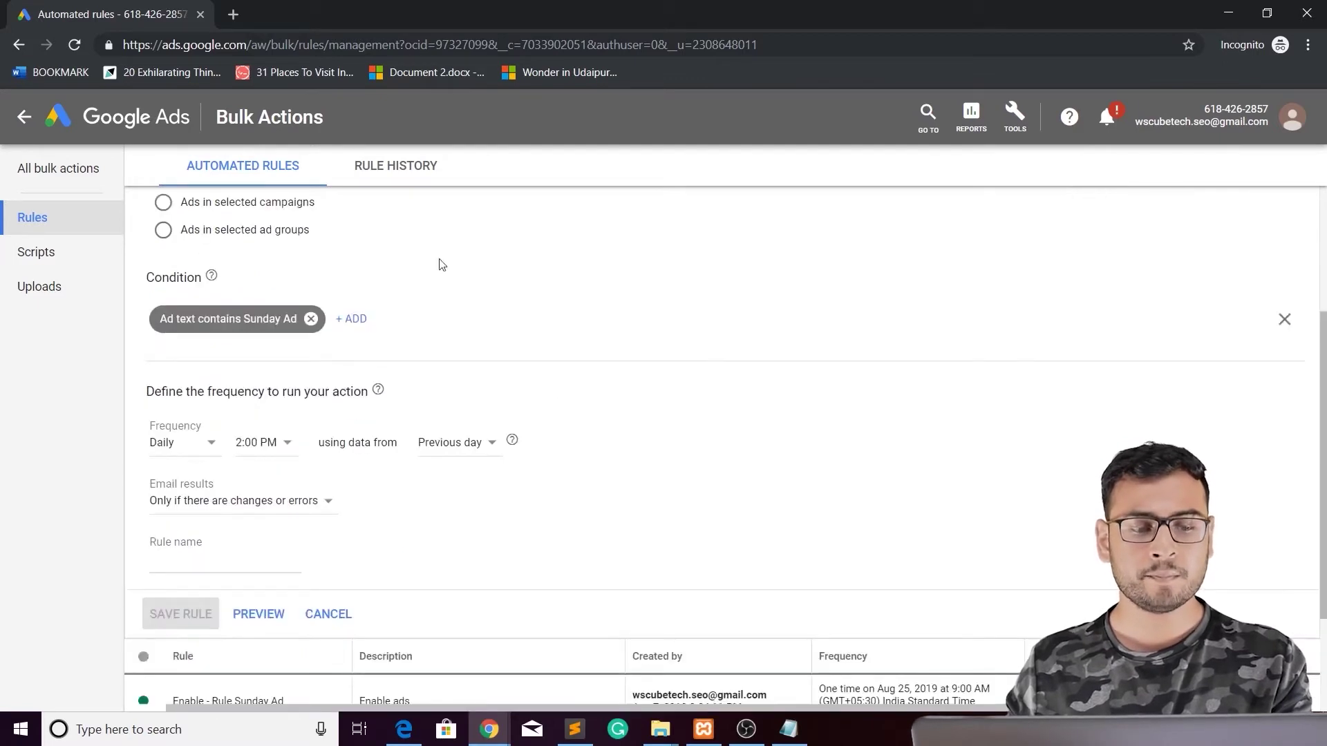
left_click(189, 444)
left_click(203, 465)
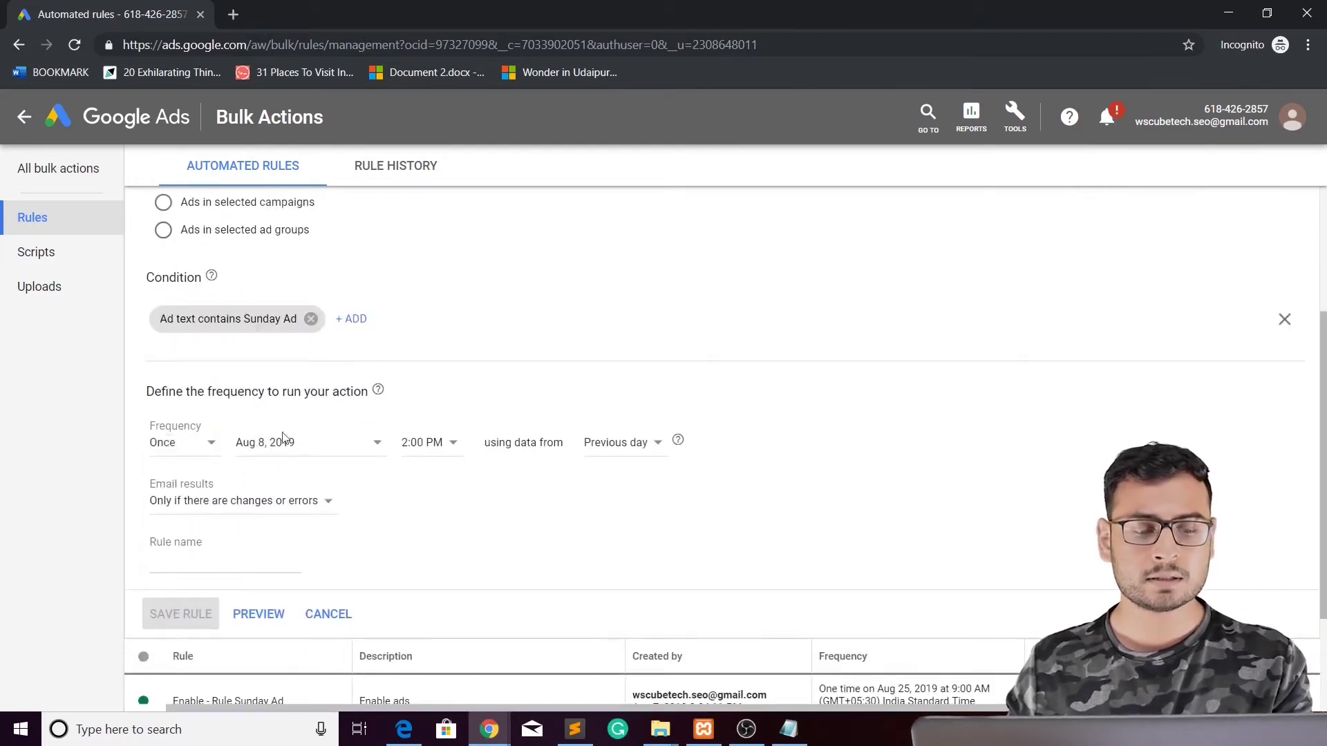
left_click(308, 453)
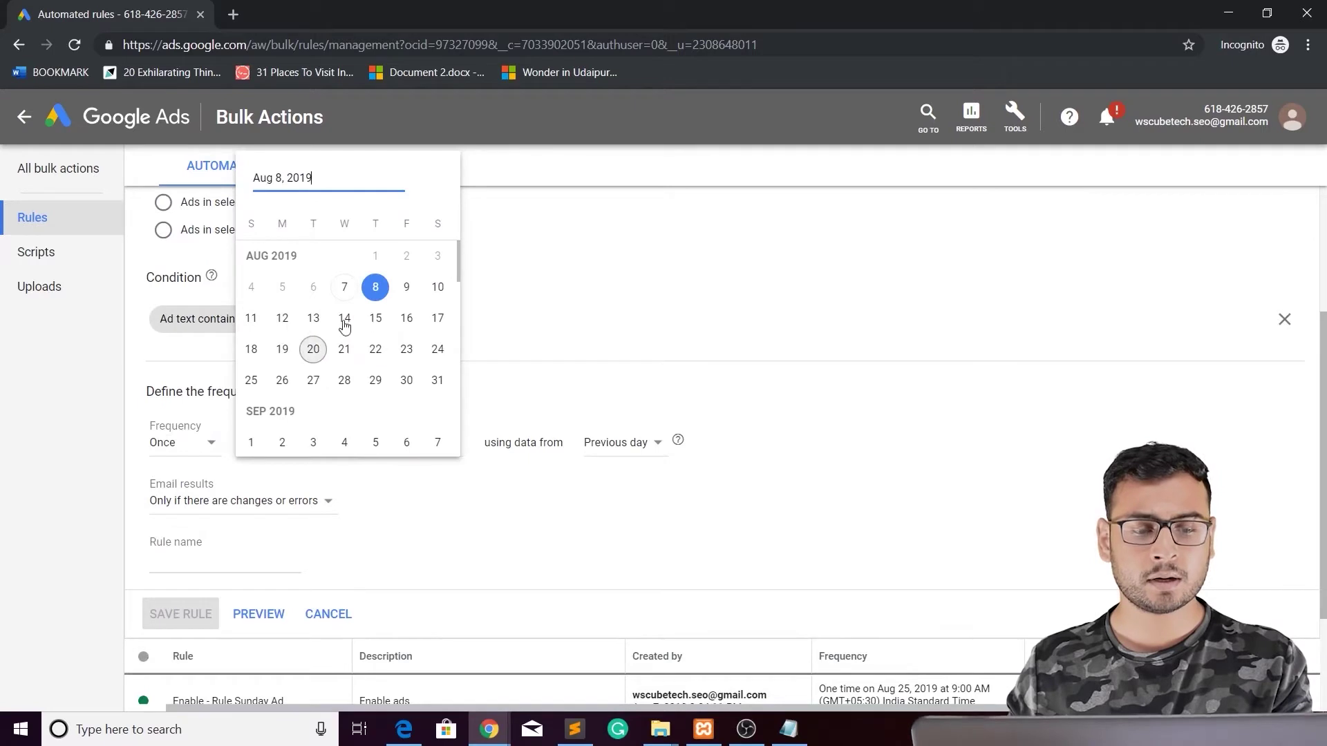
left_click(251, 380)
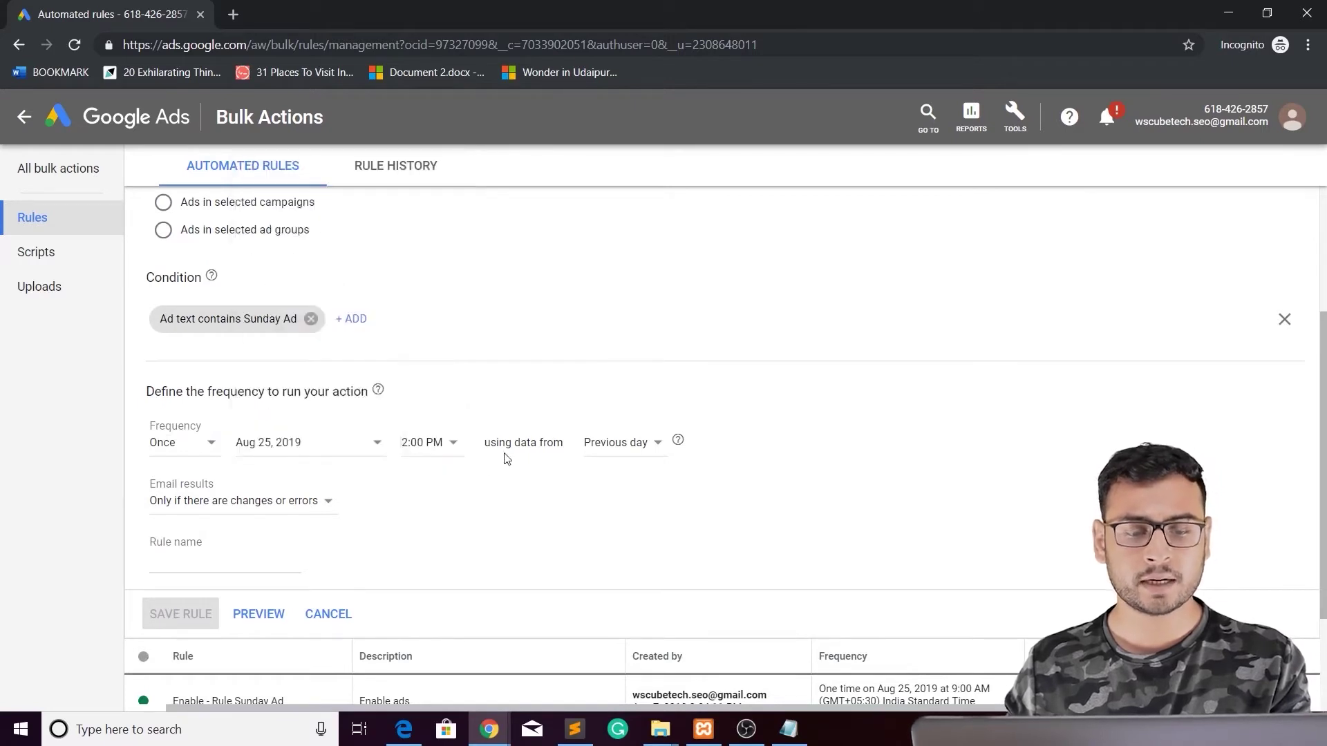
left_click(438, 447)
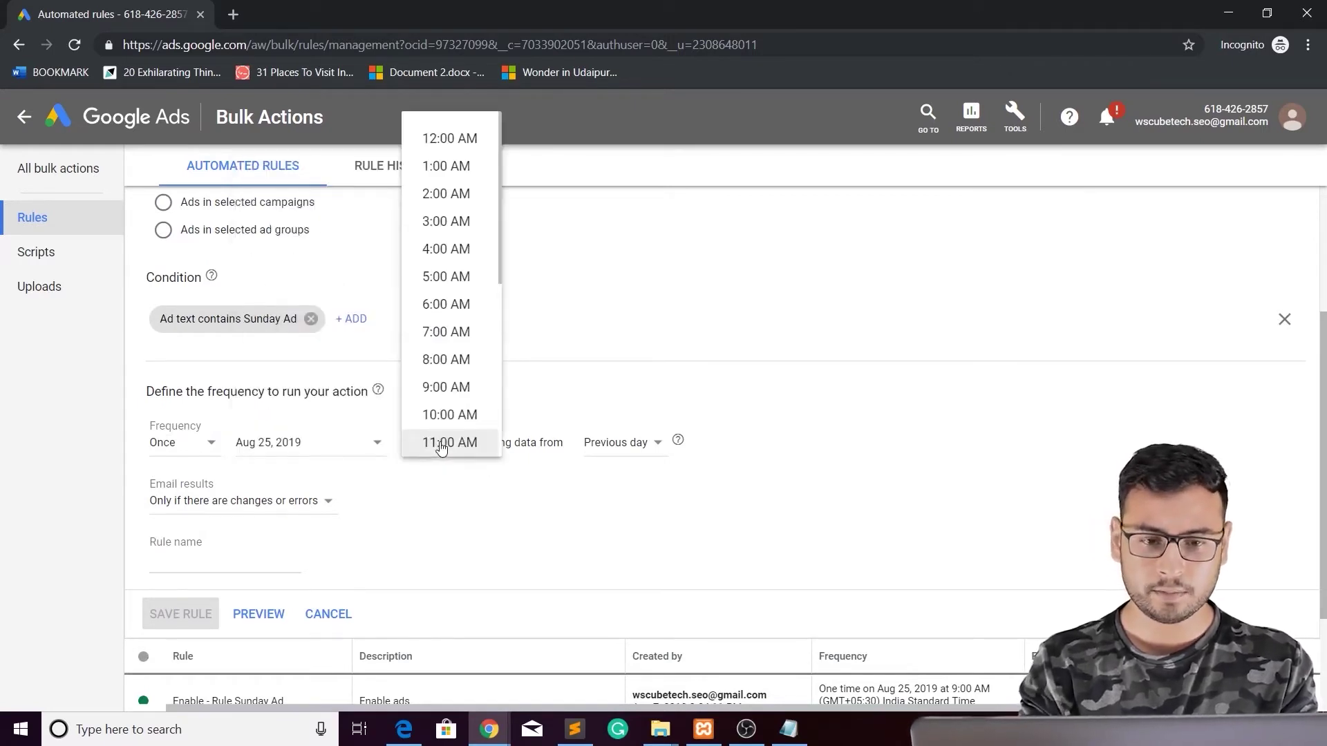
scroll(452, 415, "down", 5)
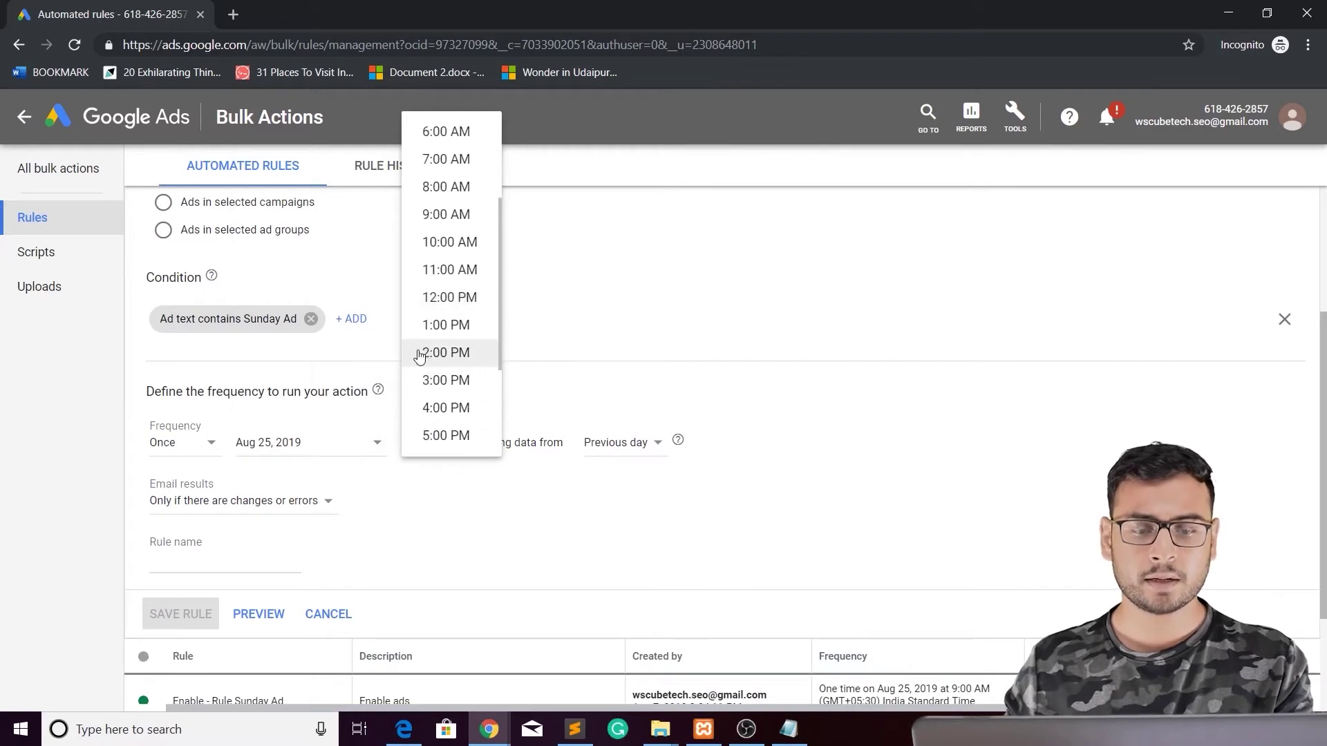
left_click(462, 378)
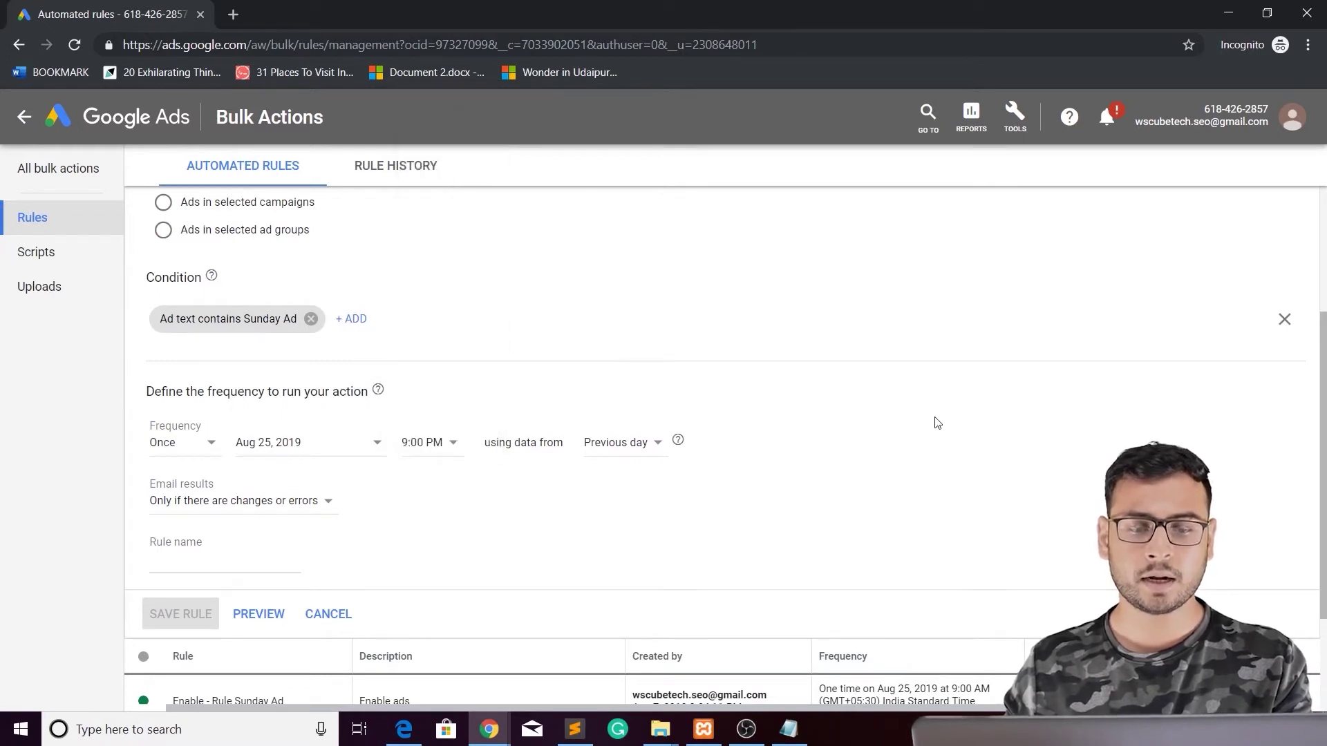
Name the pause rule "Pause - Sunday Ad".
left_click(239, 559)
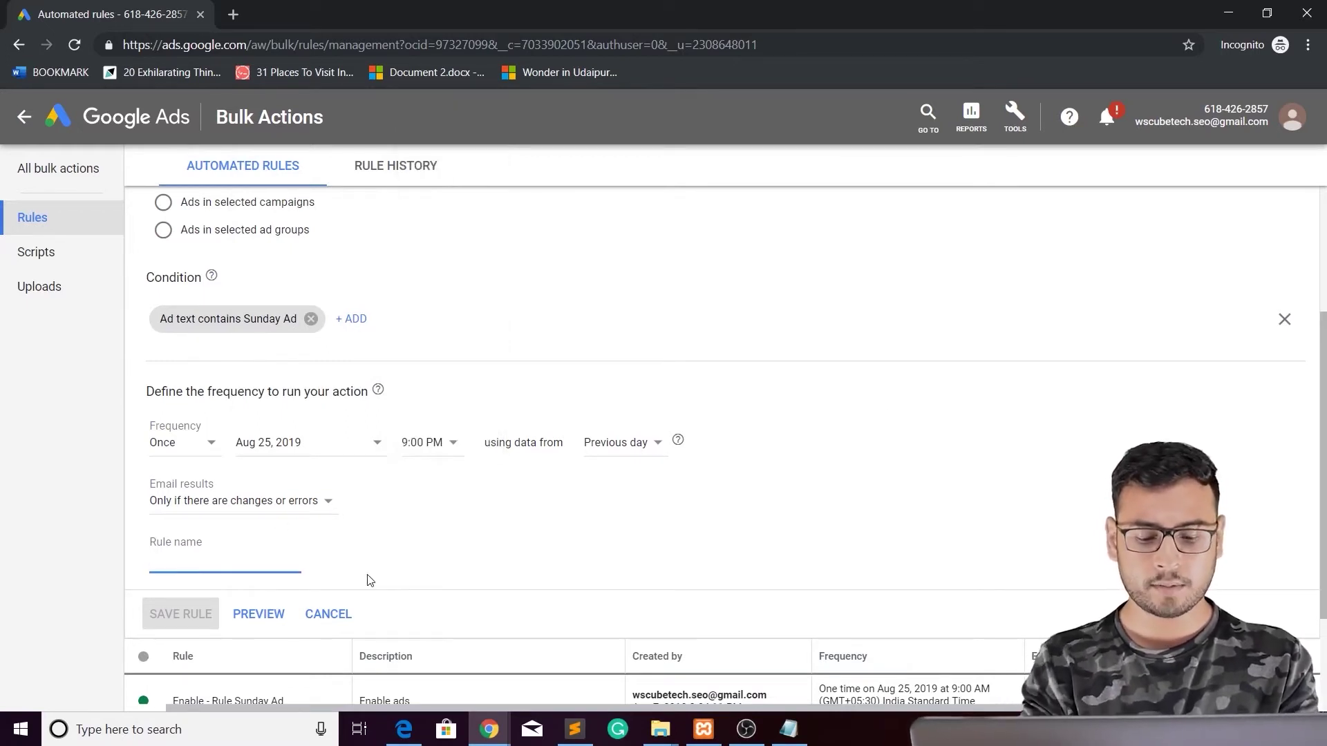
type("Pause ")
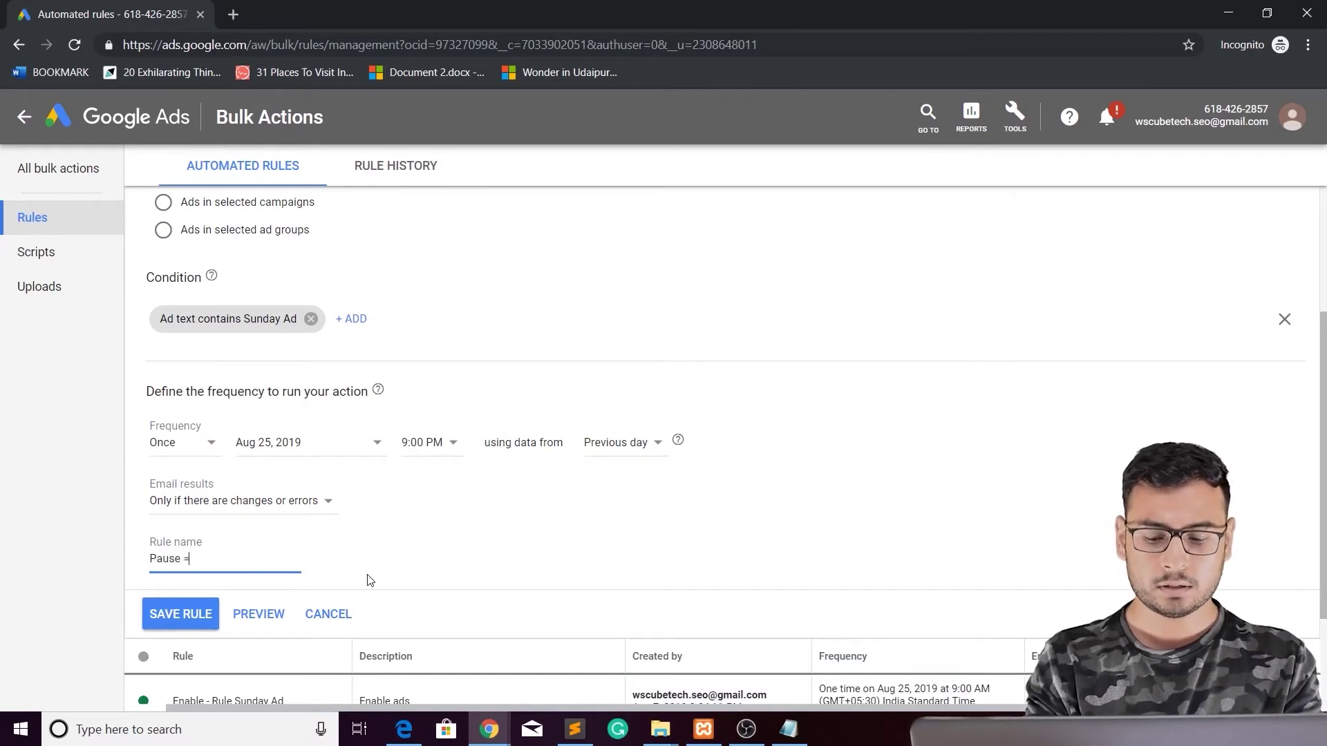
type("- Sund")
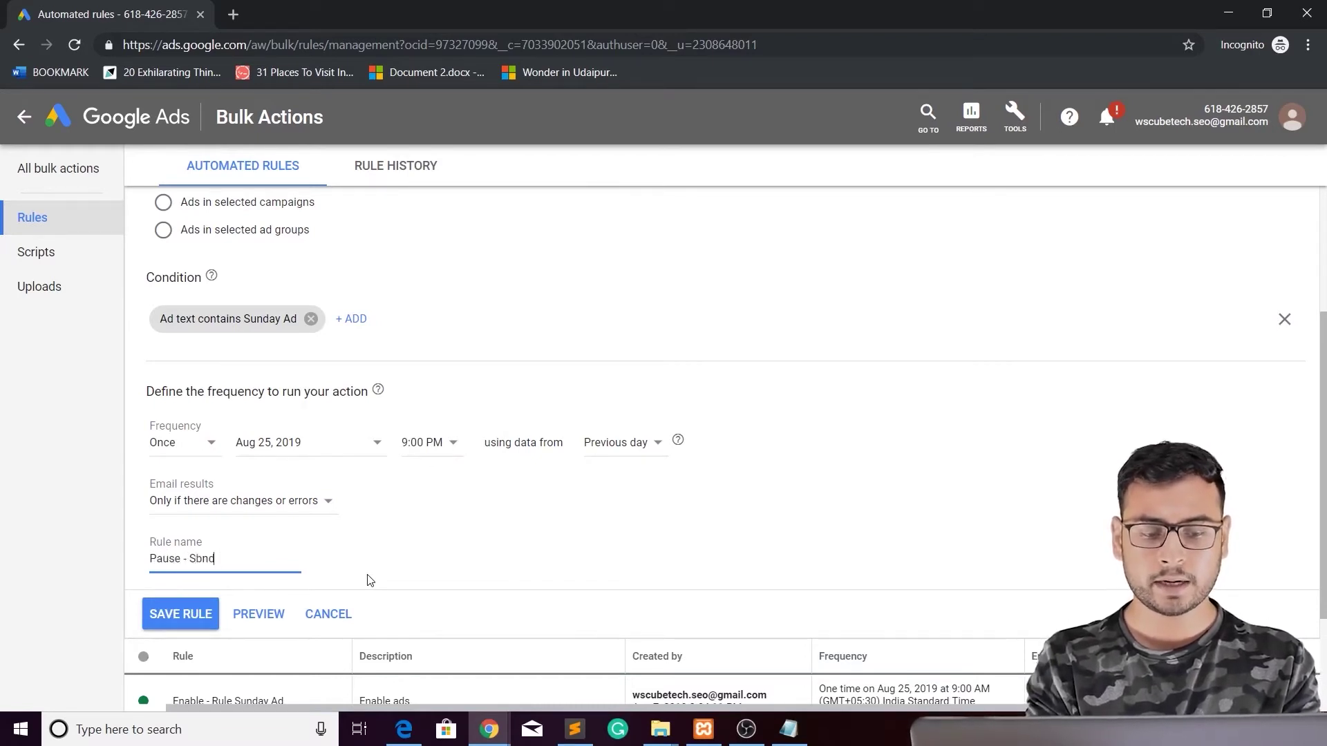
type("ay Ad")
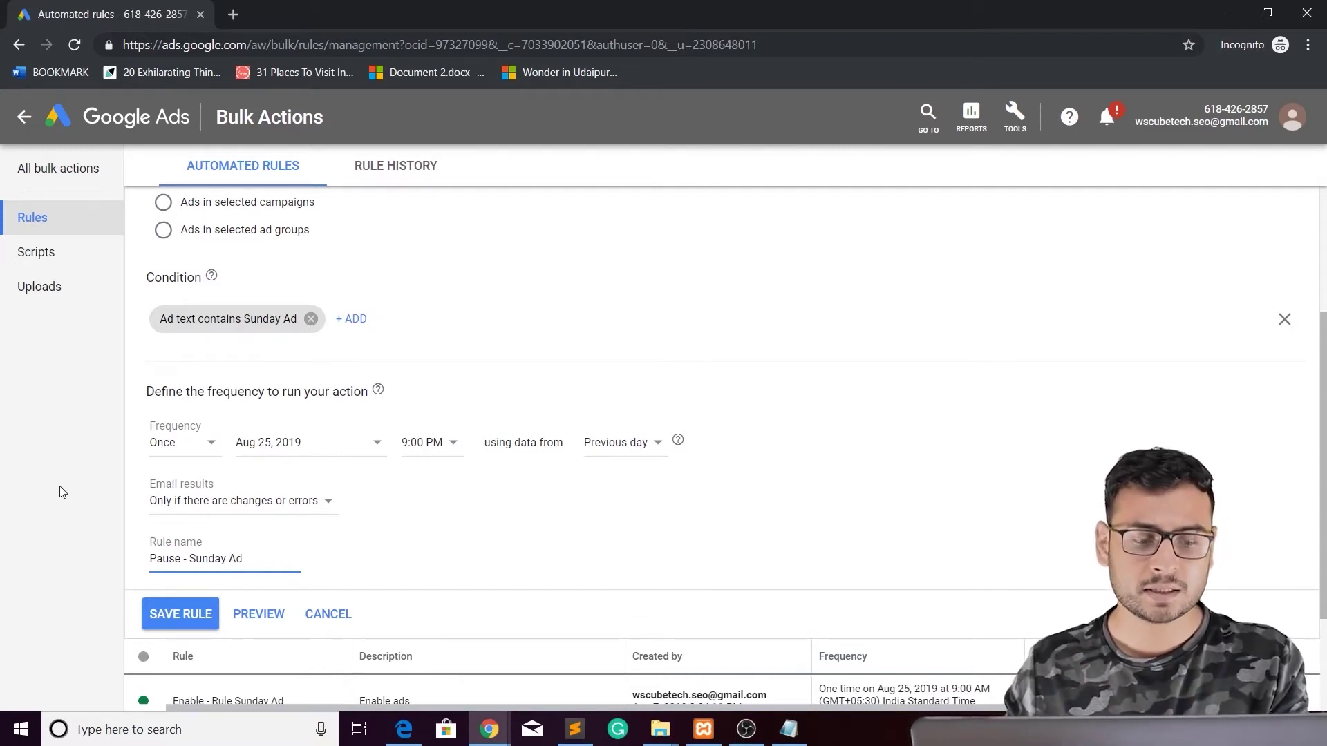
Check the run frequency options for the pause rule and discard the unsaved rule.
left_click(169, 444)
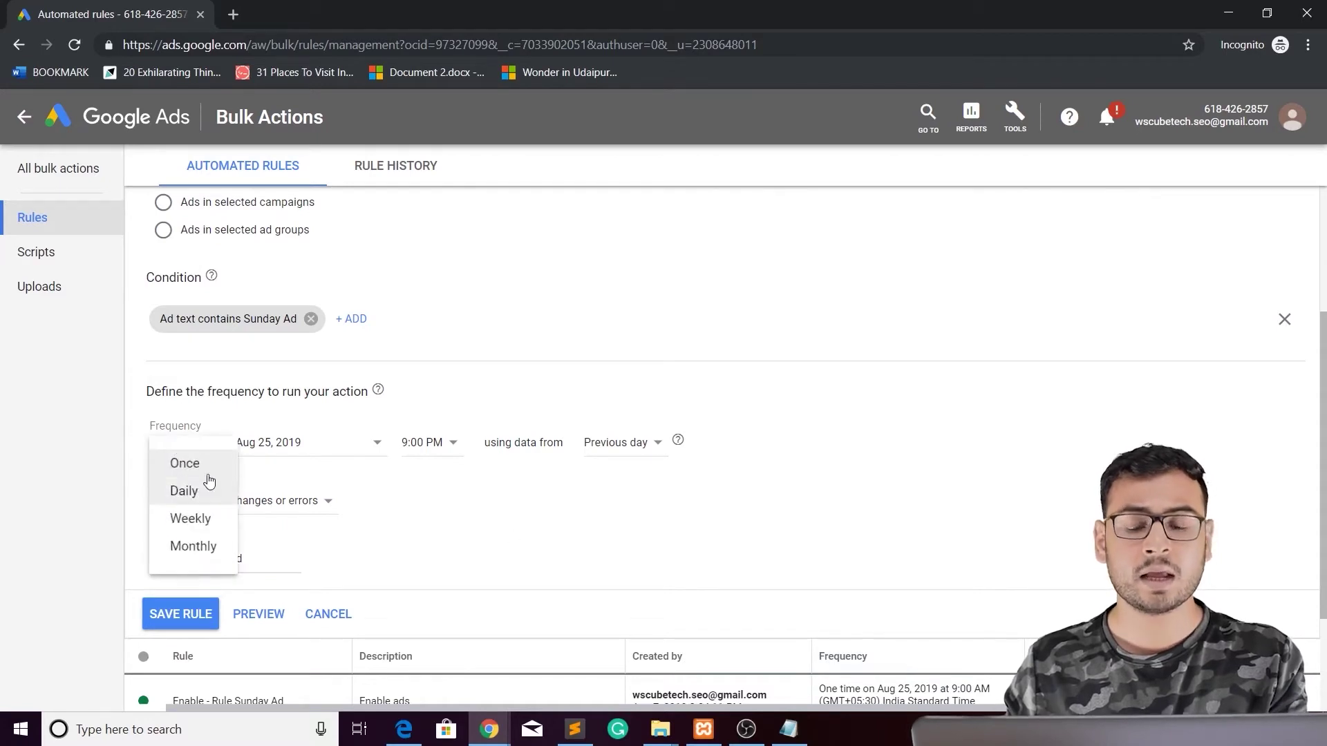
left_click(815, 552)
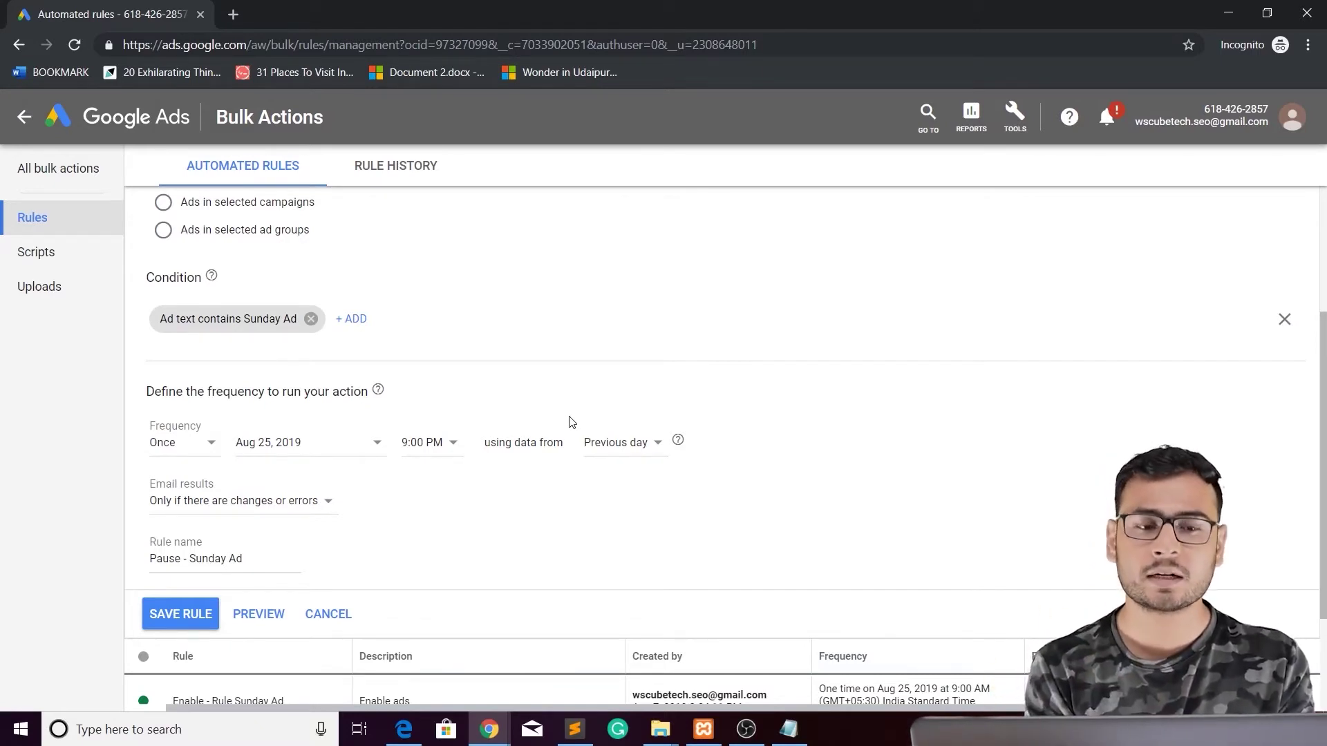
left_click(172, 444)
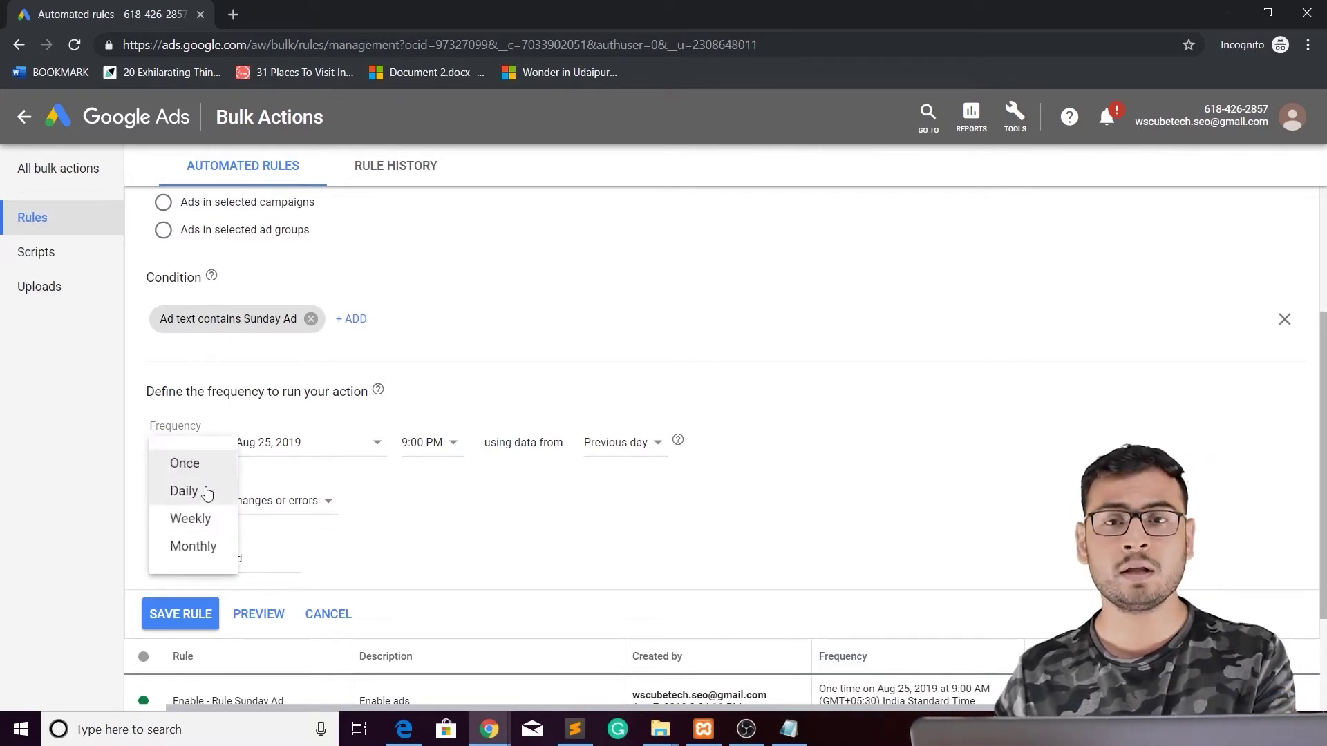
left_click(527, 550)
left_click(328, 613)
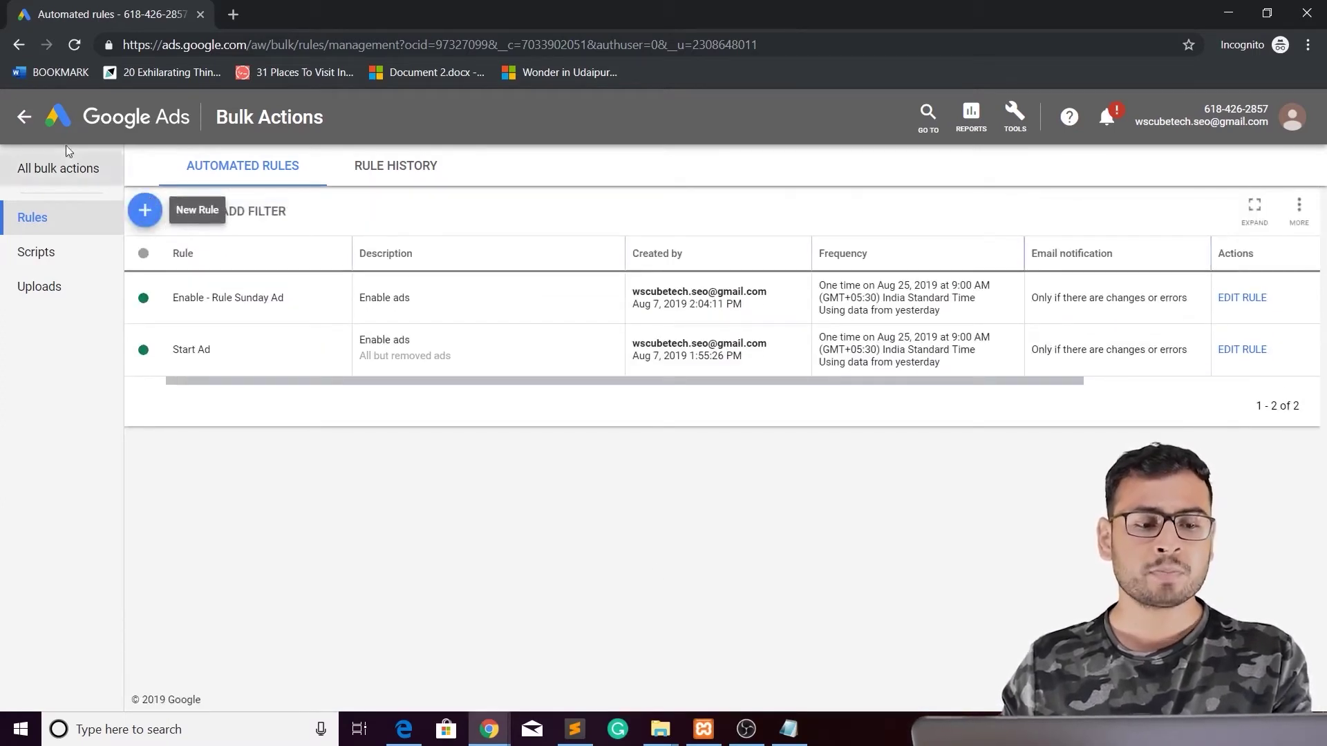
Look through the rule types available for a new automated rule.
left_click(147, 211)
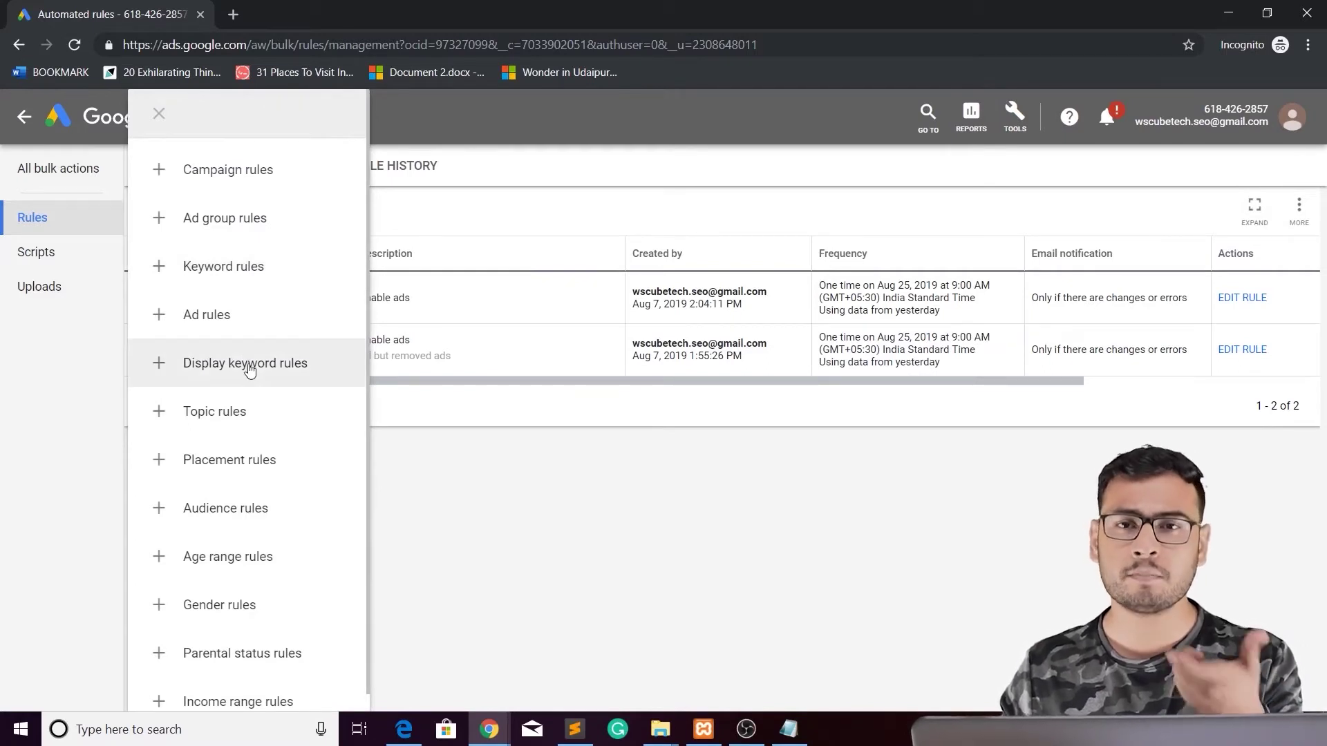
scroll(297, 484, "down", 1)
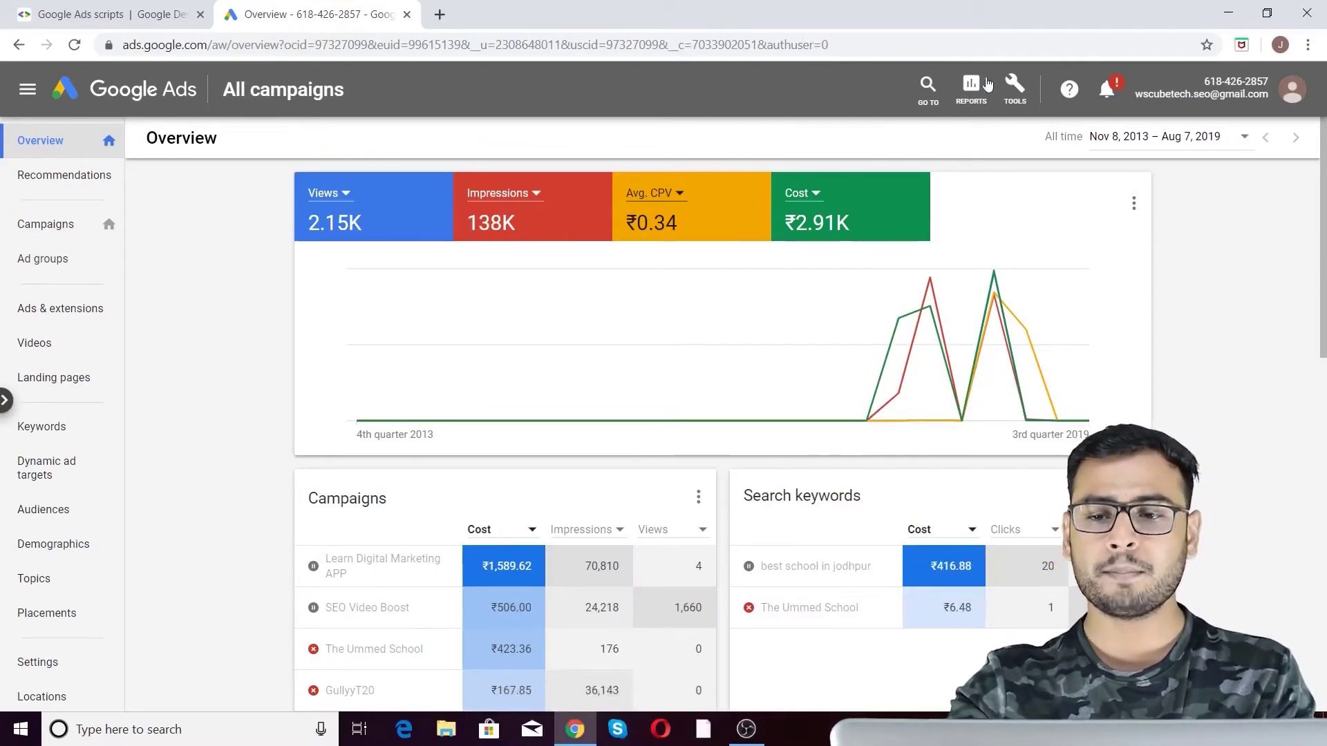
Open the Scripts page among the account's bulk actions and start a new script.
left_click(1013, 88)
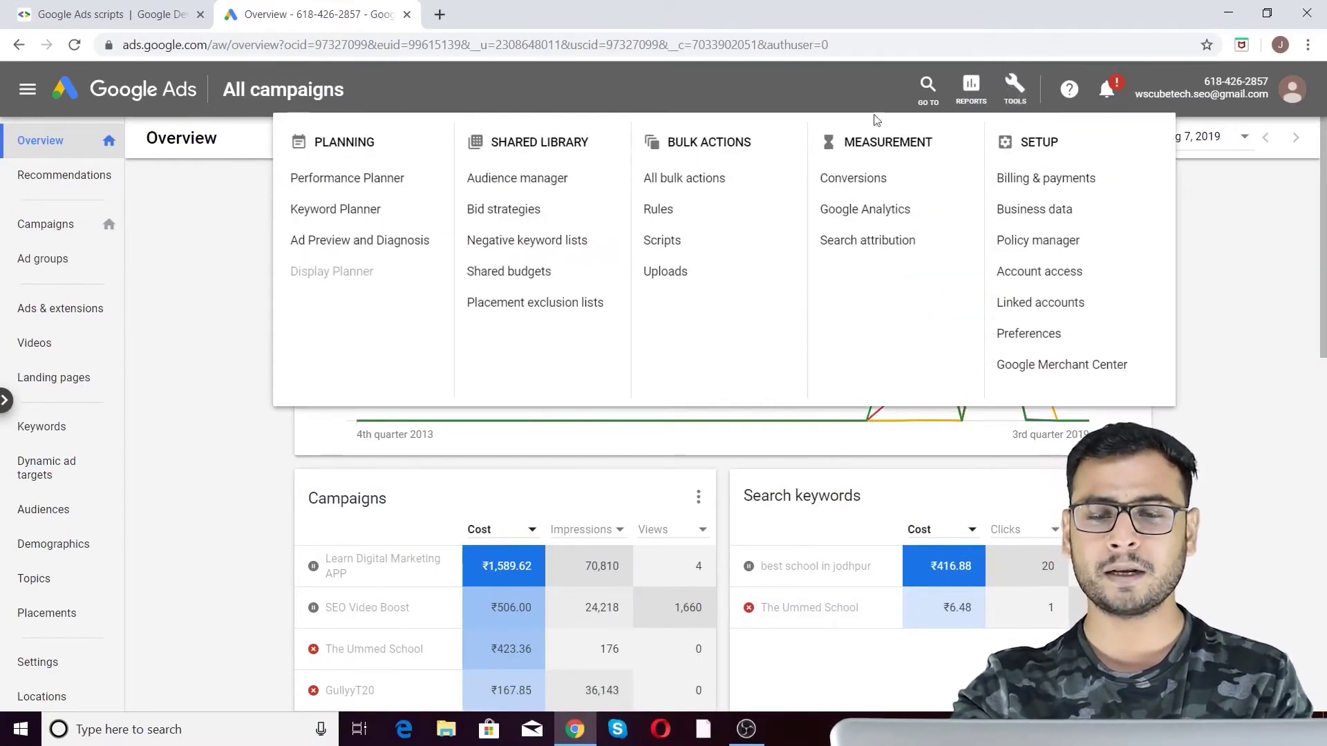
left_click_drag(667, 142, 735, 141)
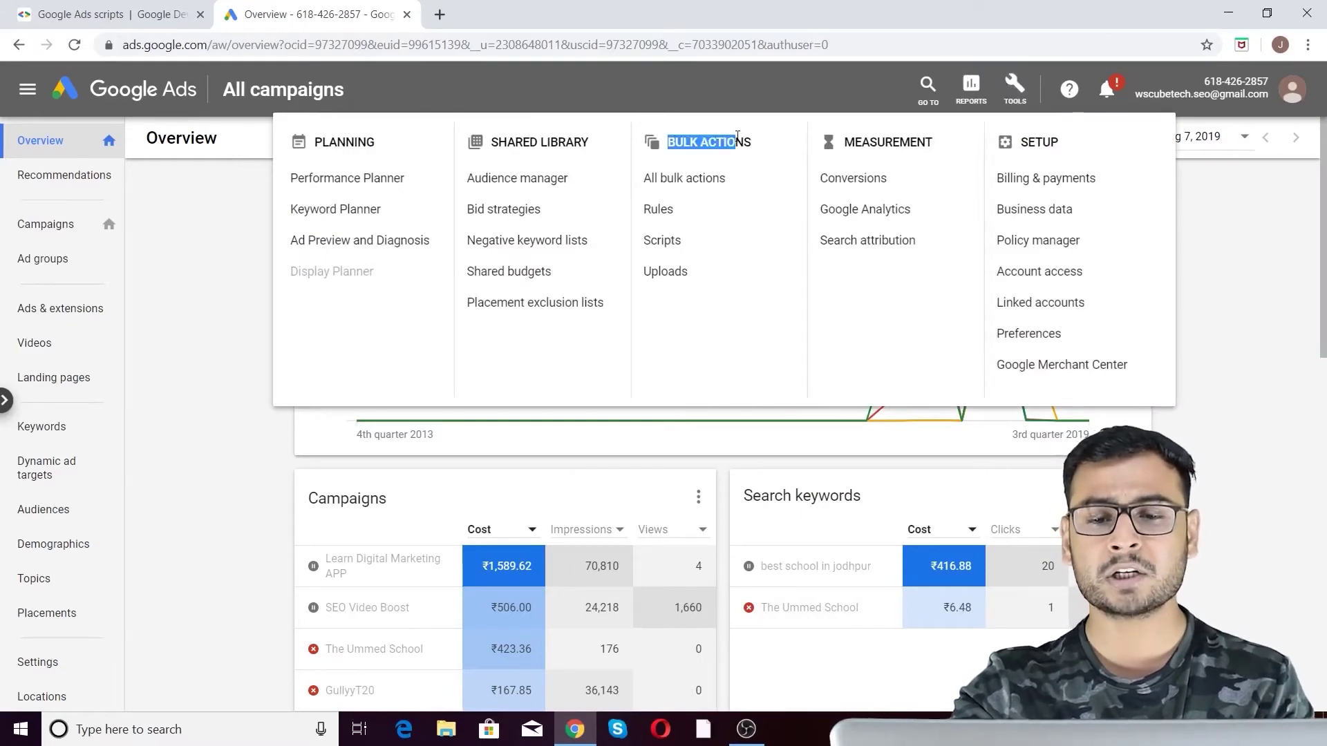
left_click(697, 235)
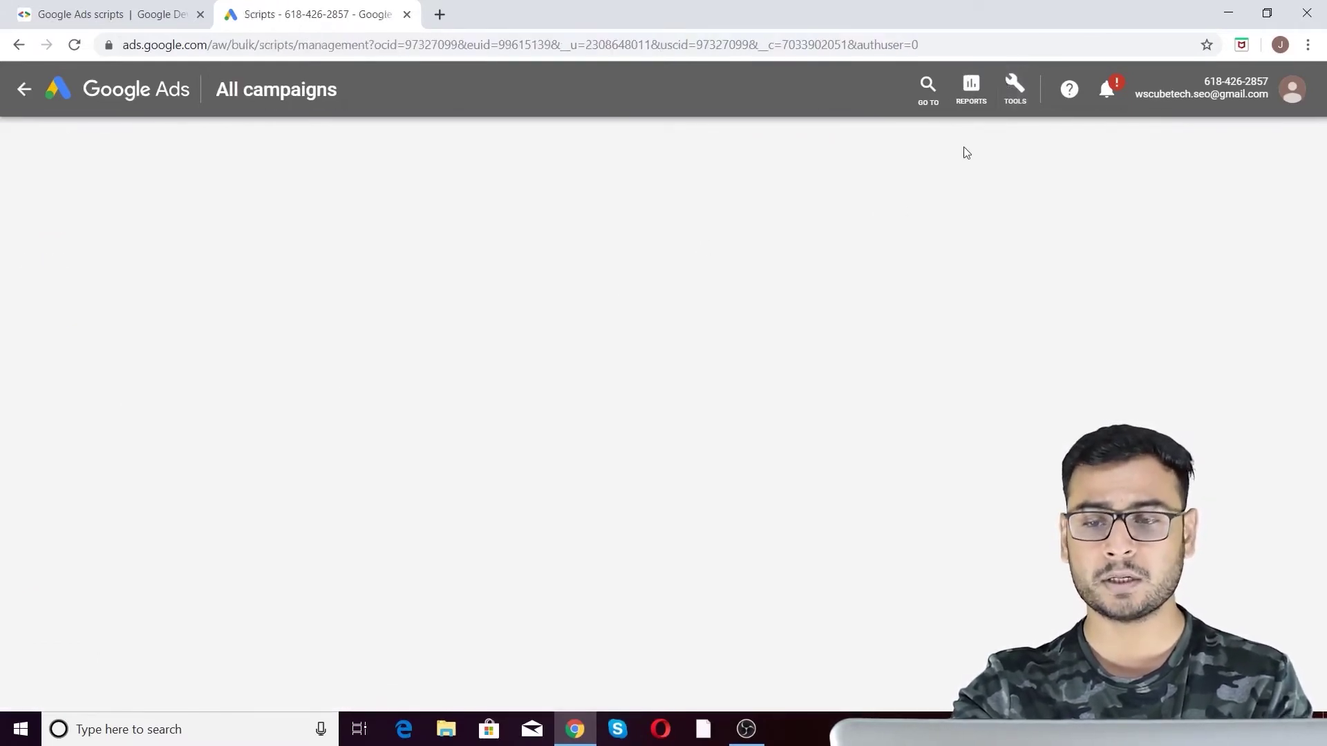
left_click(1010, 99)
left_click(678, 243)
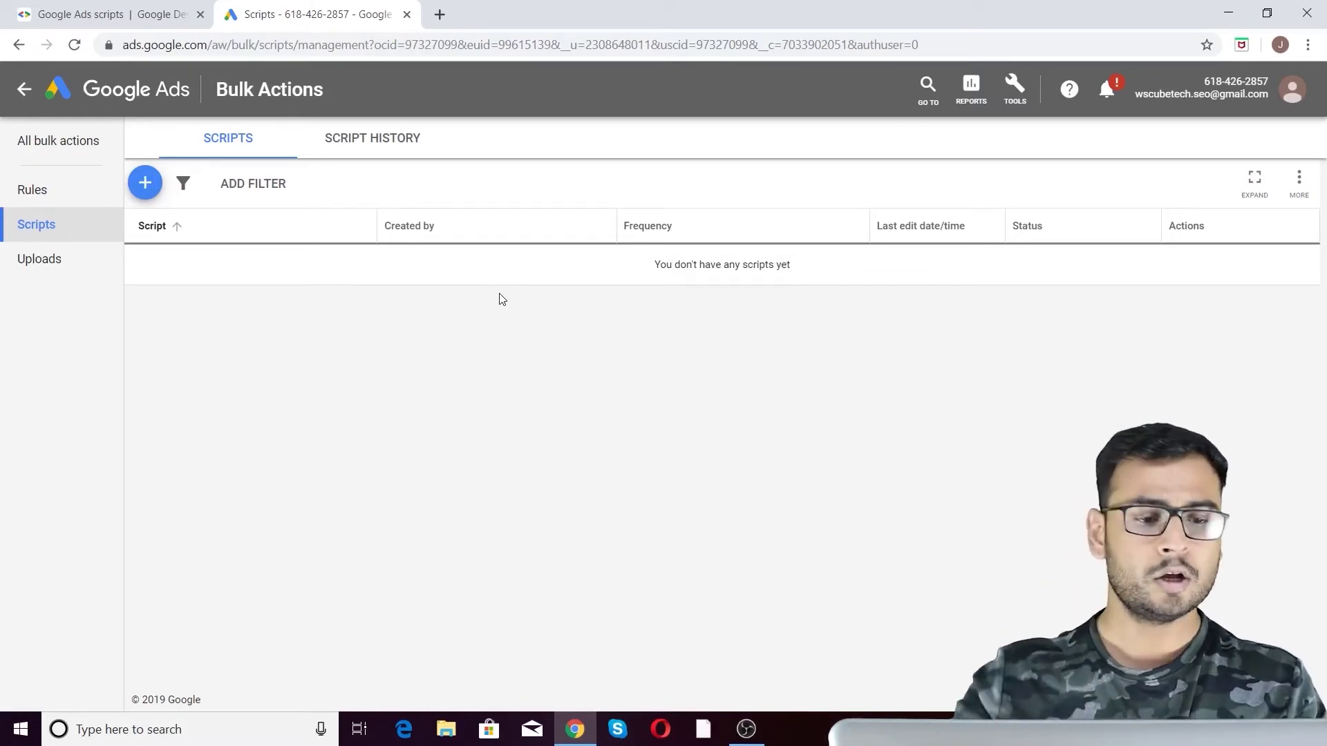
left_click(145, 183)
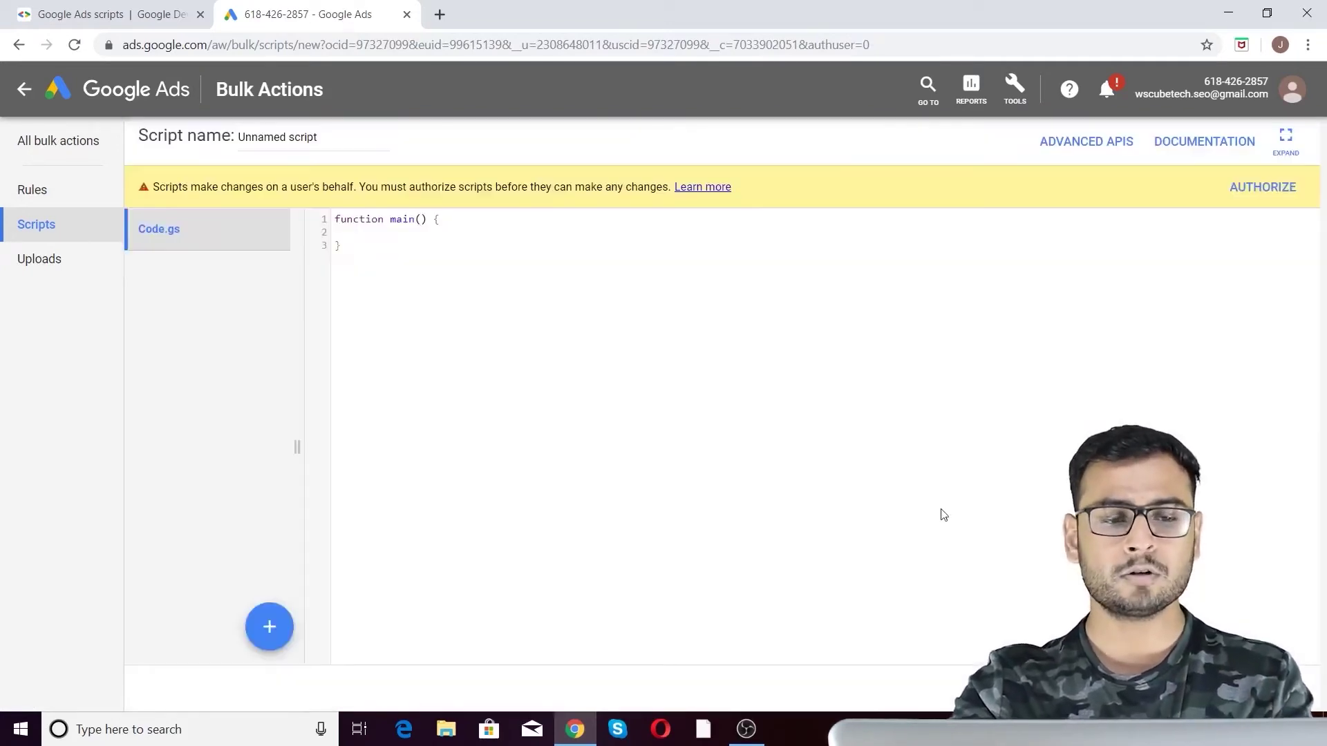
Examine the new script's file rename option for Code.gs, its script name and the body of the main function.
mouse_move(200, 235)
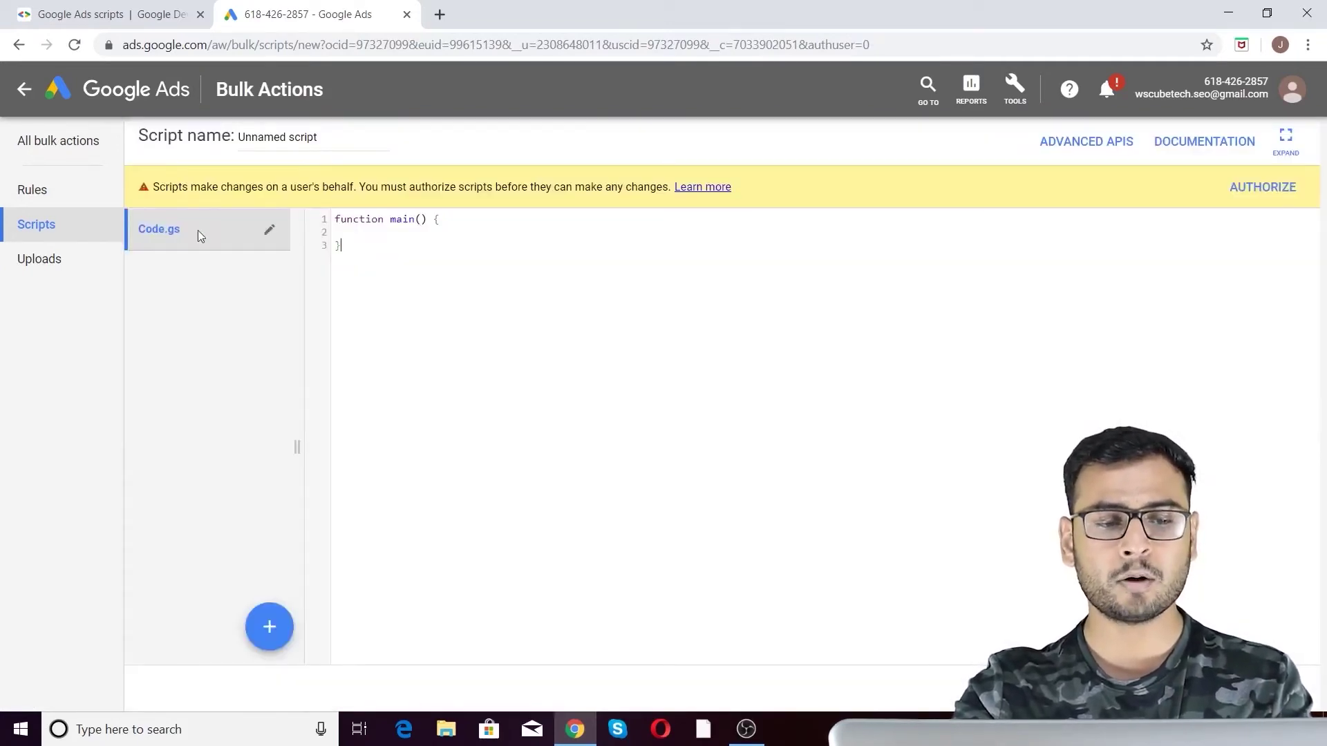
left_click(268, 231)
left_click(304, 264)
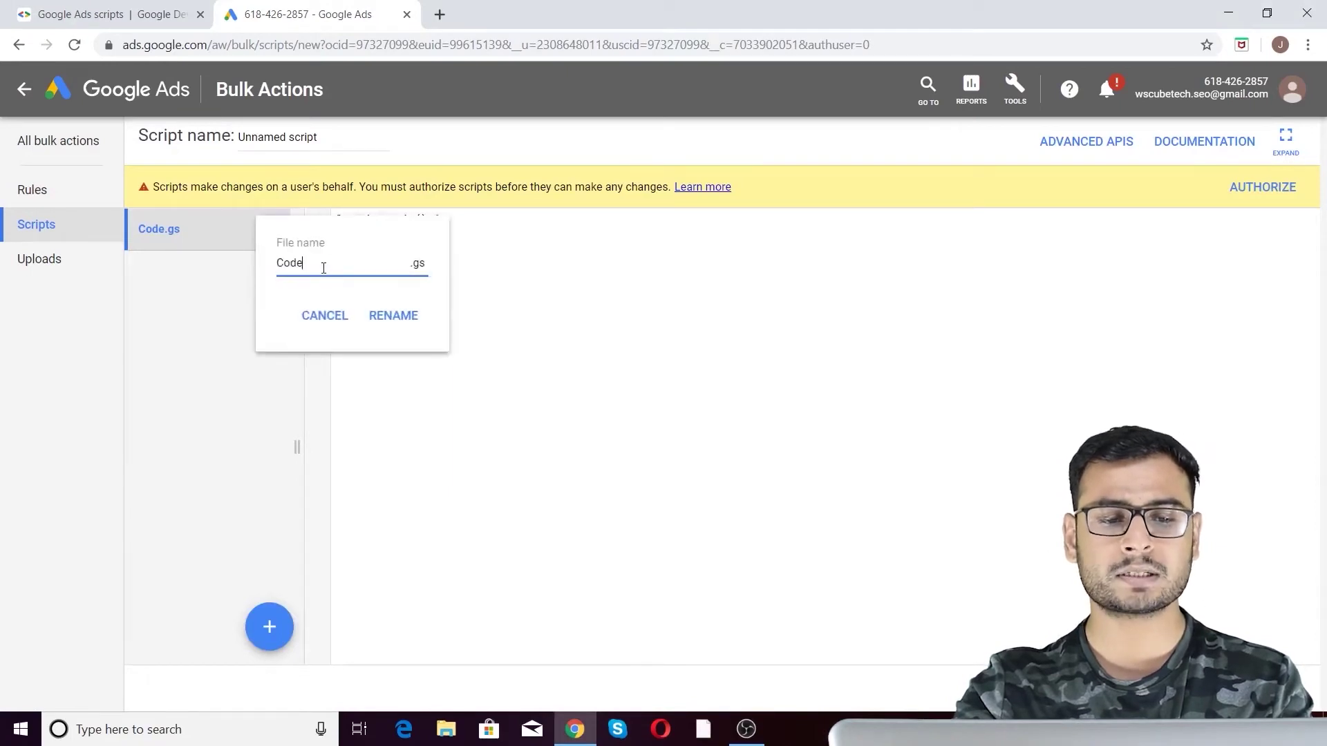
left_click(495, 394)
left_click(229, 138)
left_click_drag(318, 137, 235, 132)
left_click(615, 399)
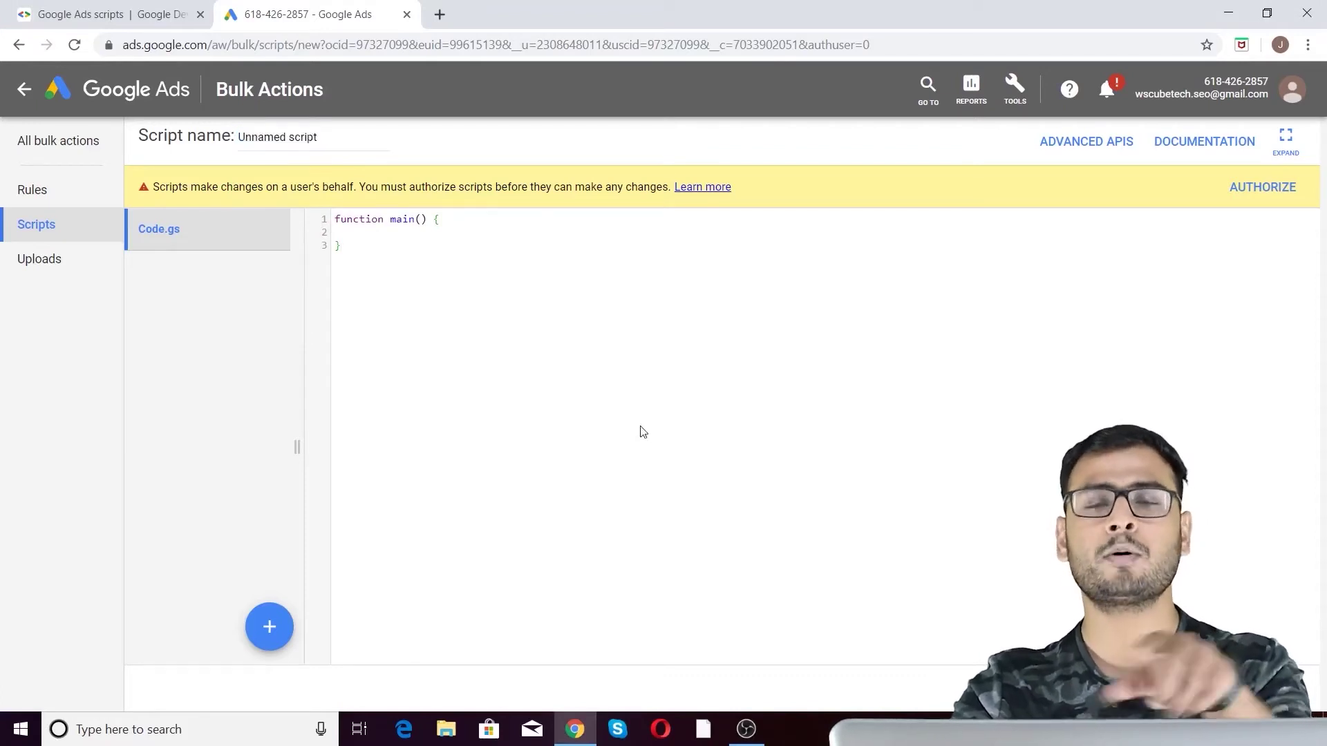
left_click(349, 235)
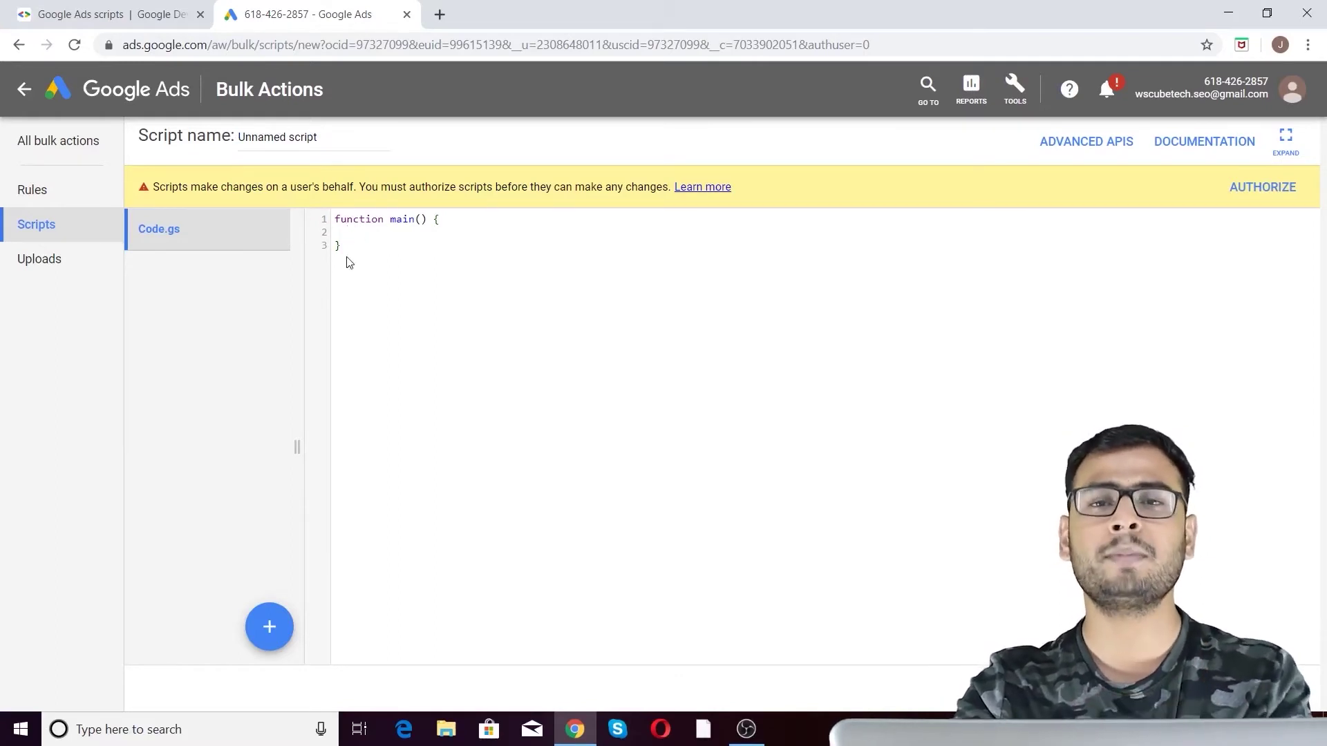
Switch to the Google Ads scripts developer site and review its "Google Ads automation made easy" home page.
left_click(116, 11)
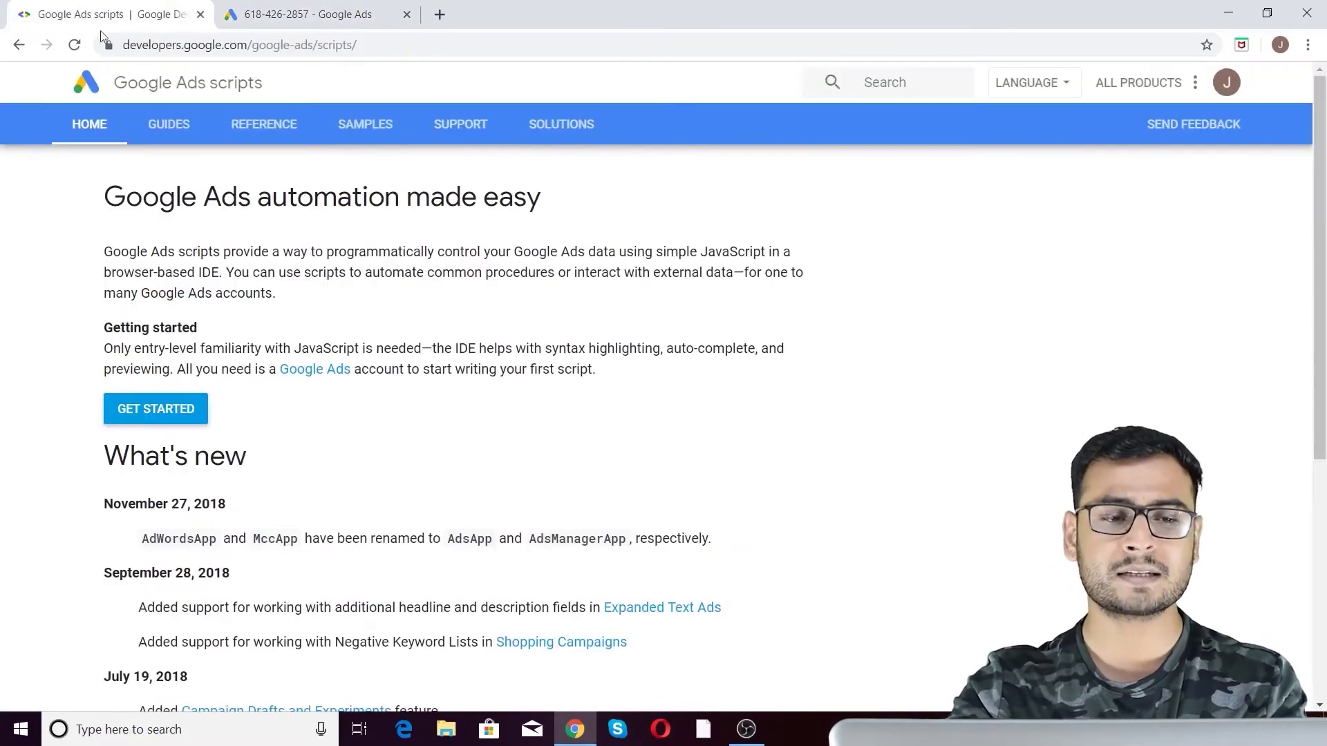
scroll(288, 435, "down", 1)
scroll(288, 435, "down", 10)
scroll(417, 468, "up", 10)
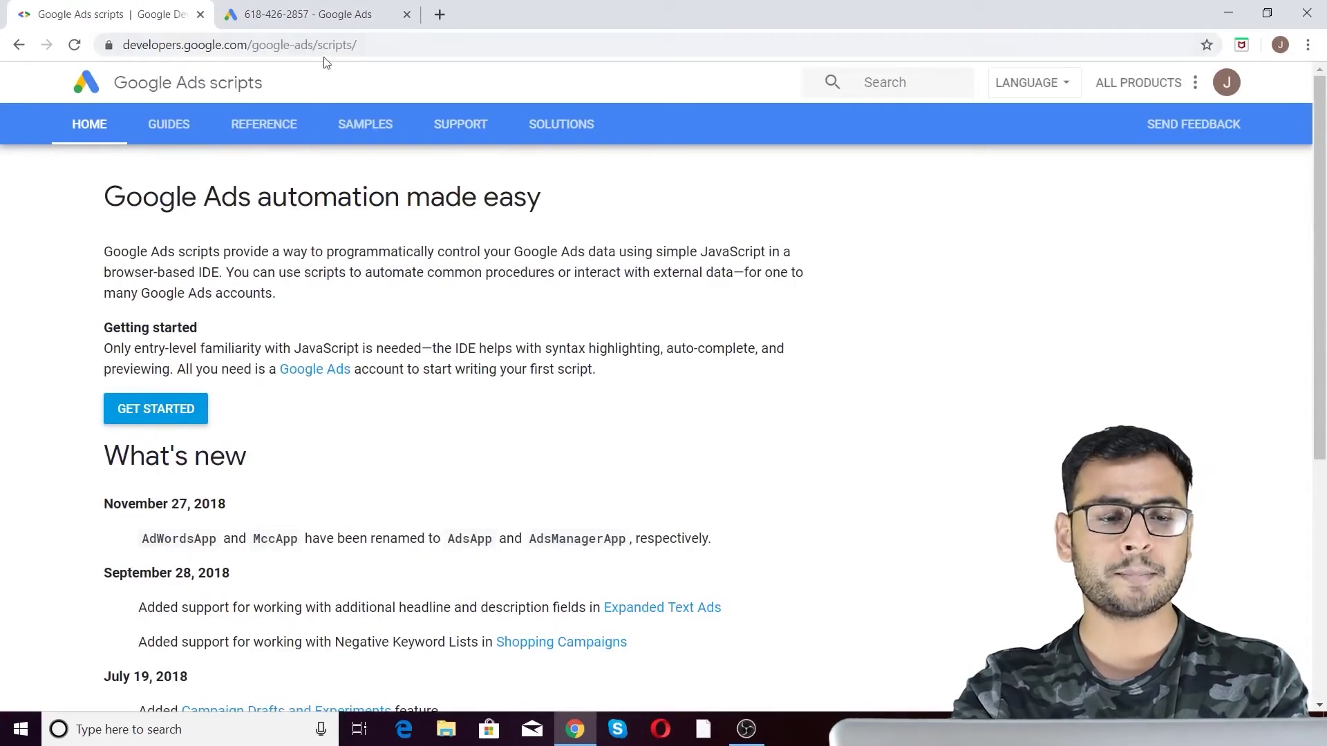
triple_click(146, 201)
left_click(385, 227)
left_click_drag(553, 205, 74, 193)
left_click(902, 413)
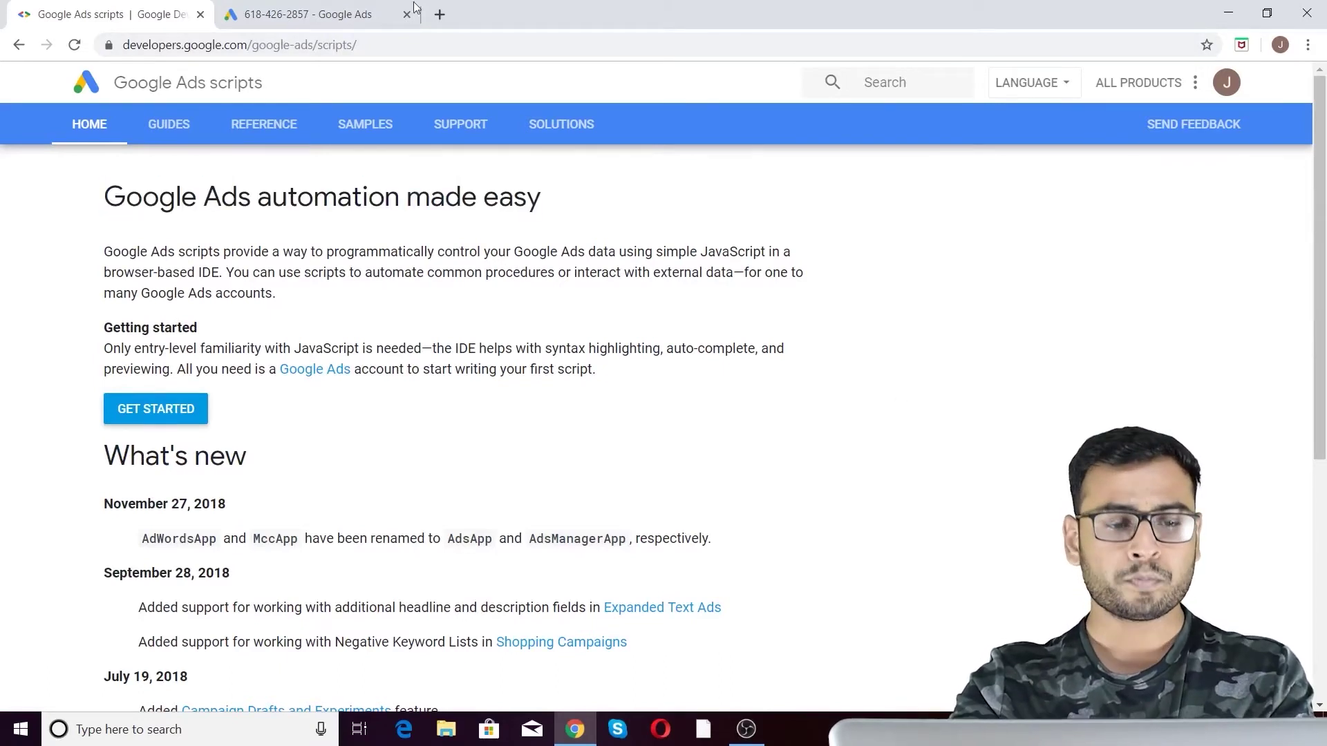
Open the code samples of the Google Ads scripts site and examine the snippet categories, including Bulk upload, Targeting and Reports.
left_click(365, 125)
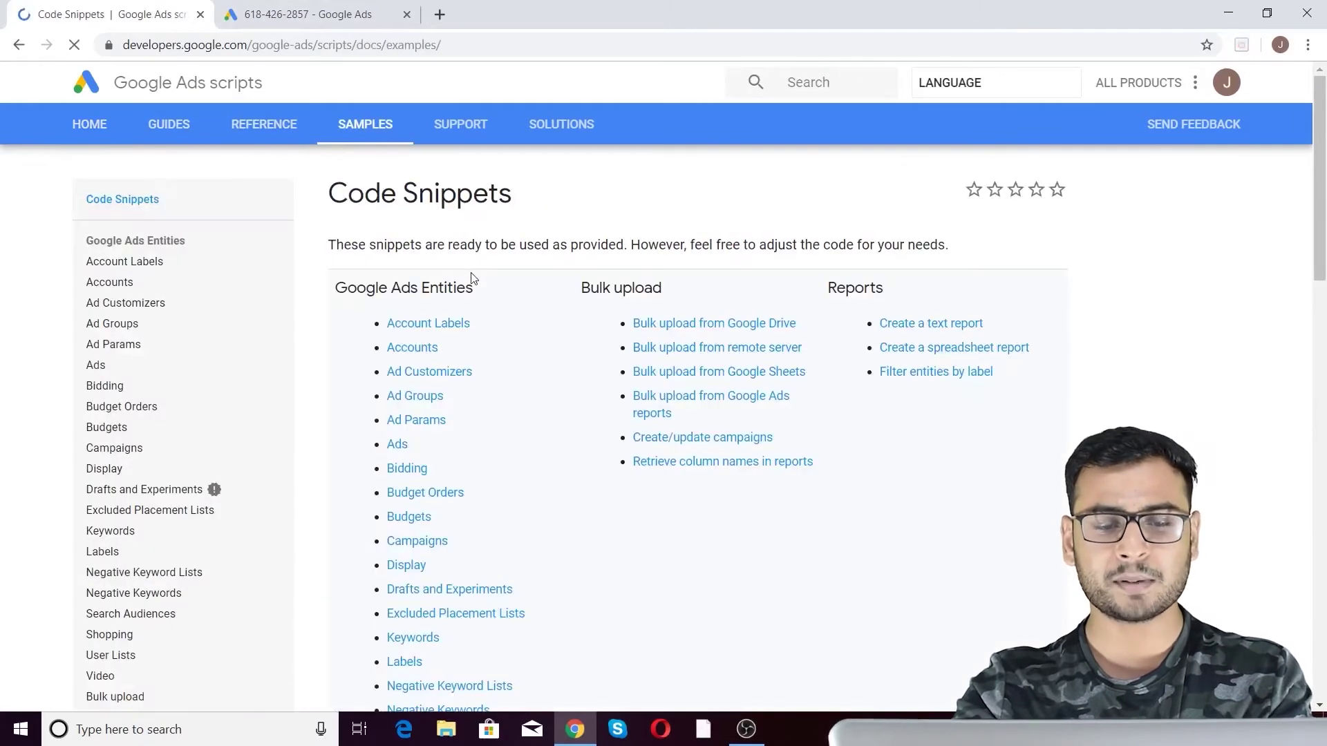
scroll(695, 438, "down", 9)
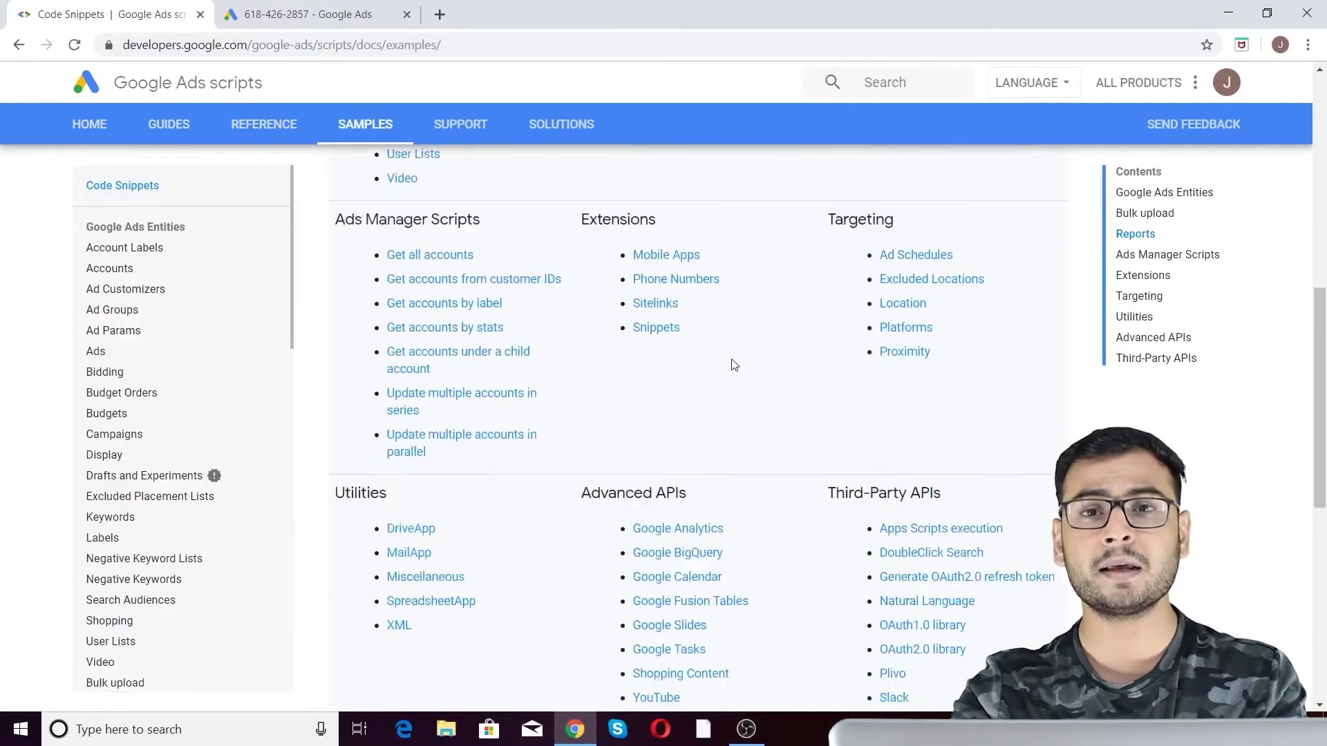
scroll(734, 364, "down", 1)
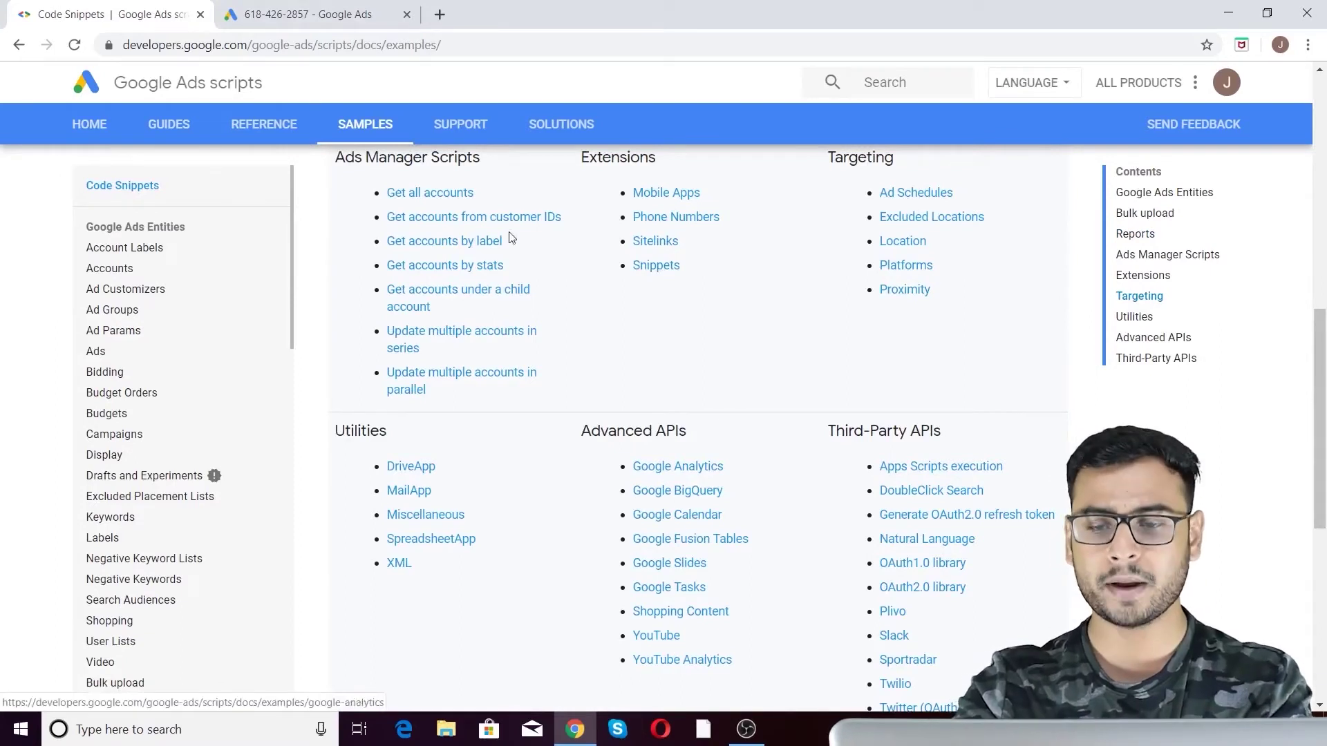
scroll(968, 359, "up", 3)
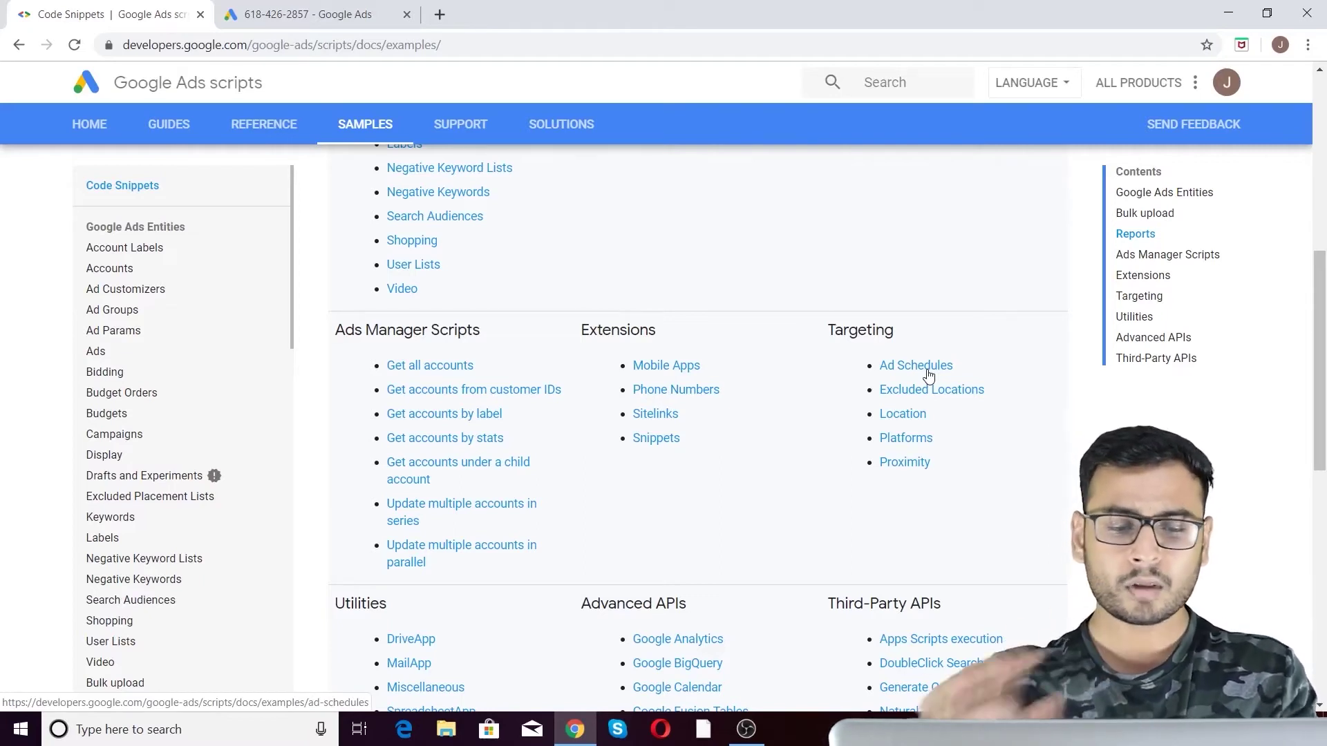
scroll(785, 311, "up", 5)
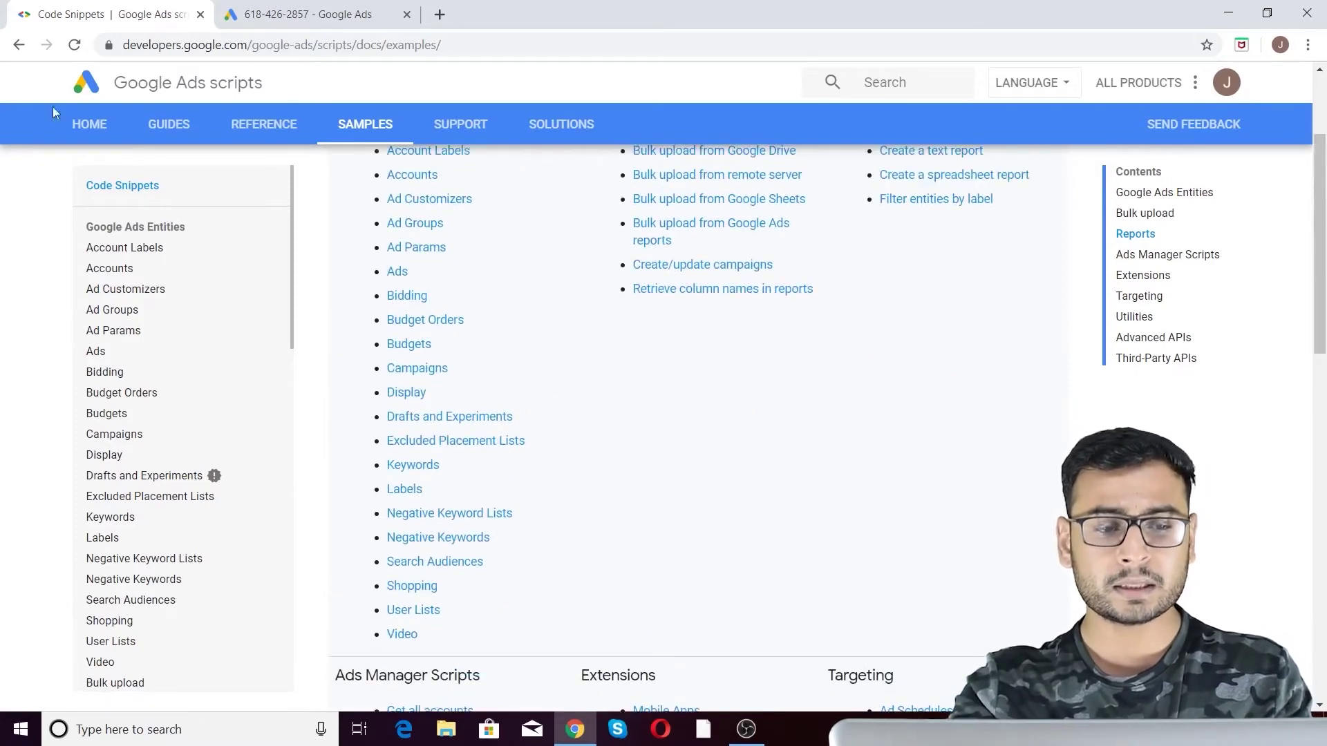
scroll(223, 331, "up", 3)
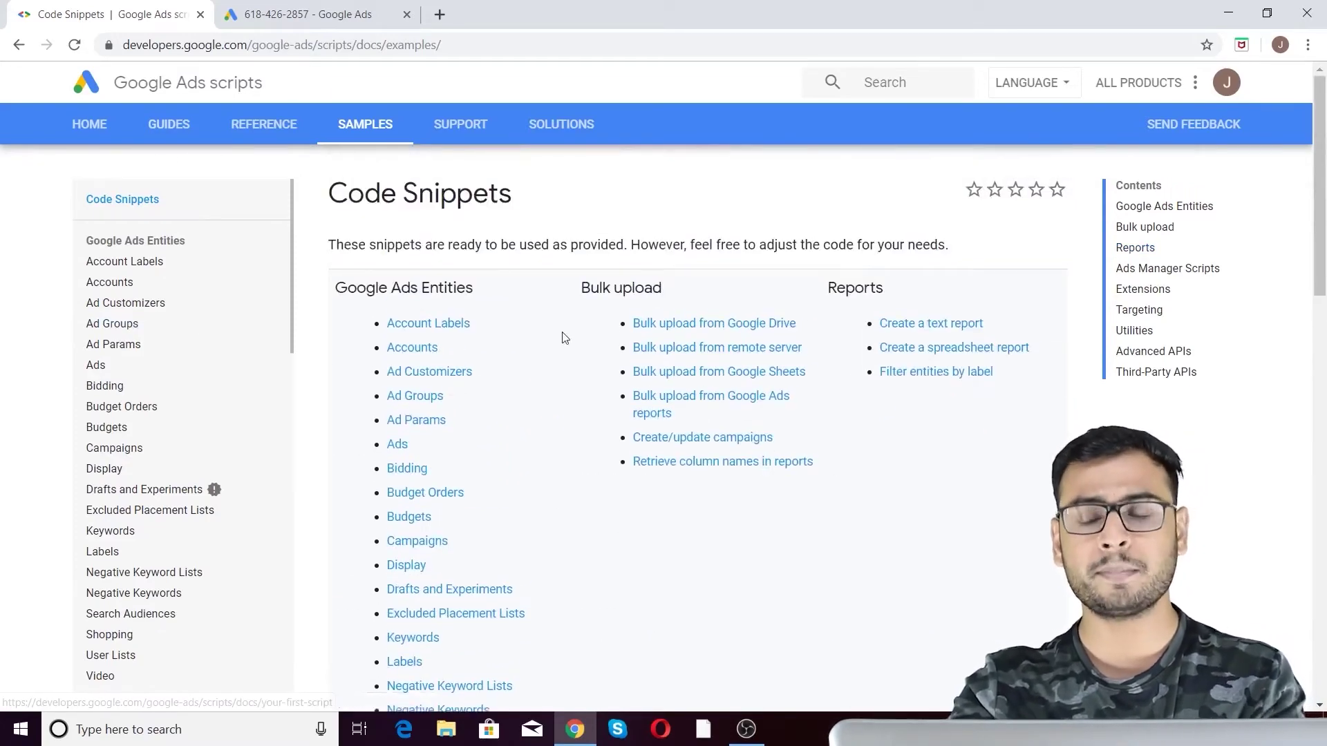
scroll(711, 434, "down", 15)
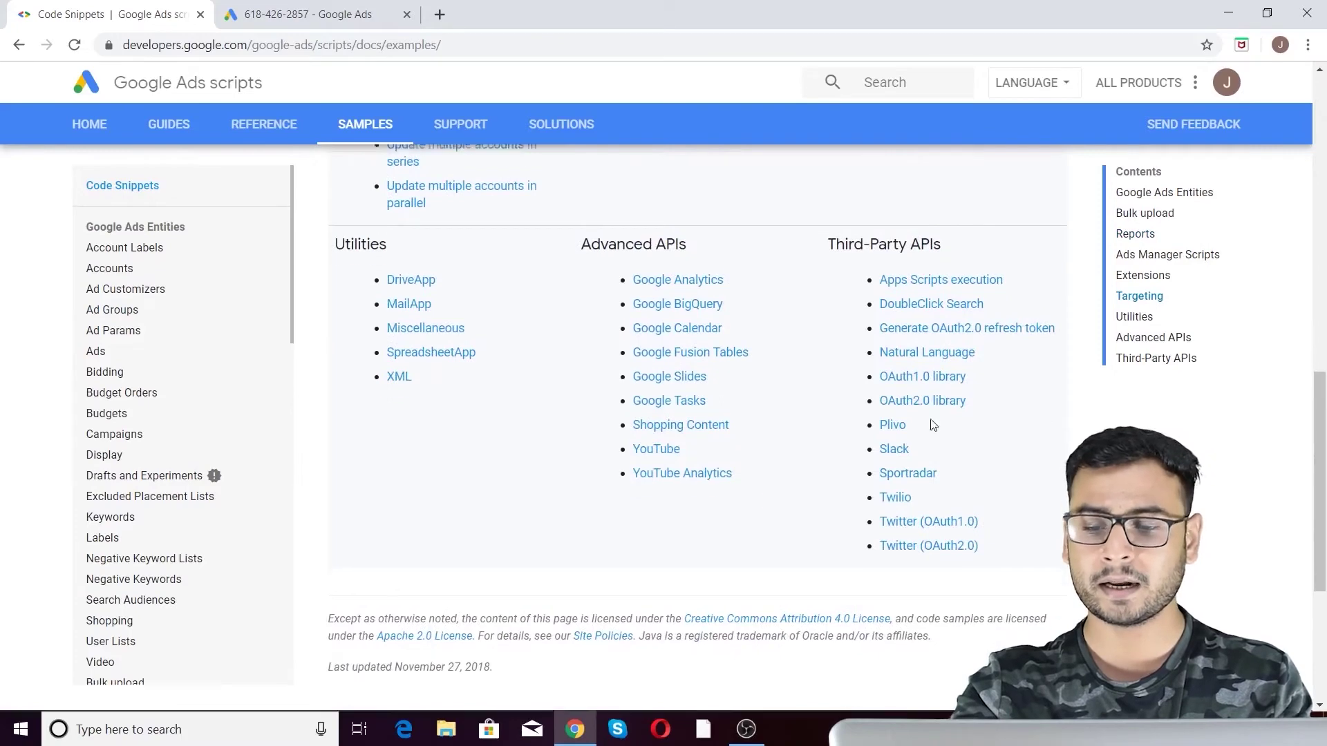
scroll(1002, 484, "up", 15)
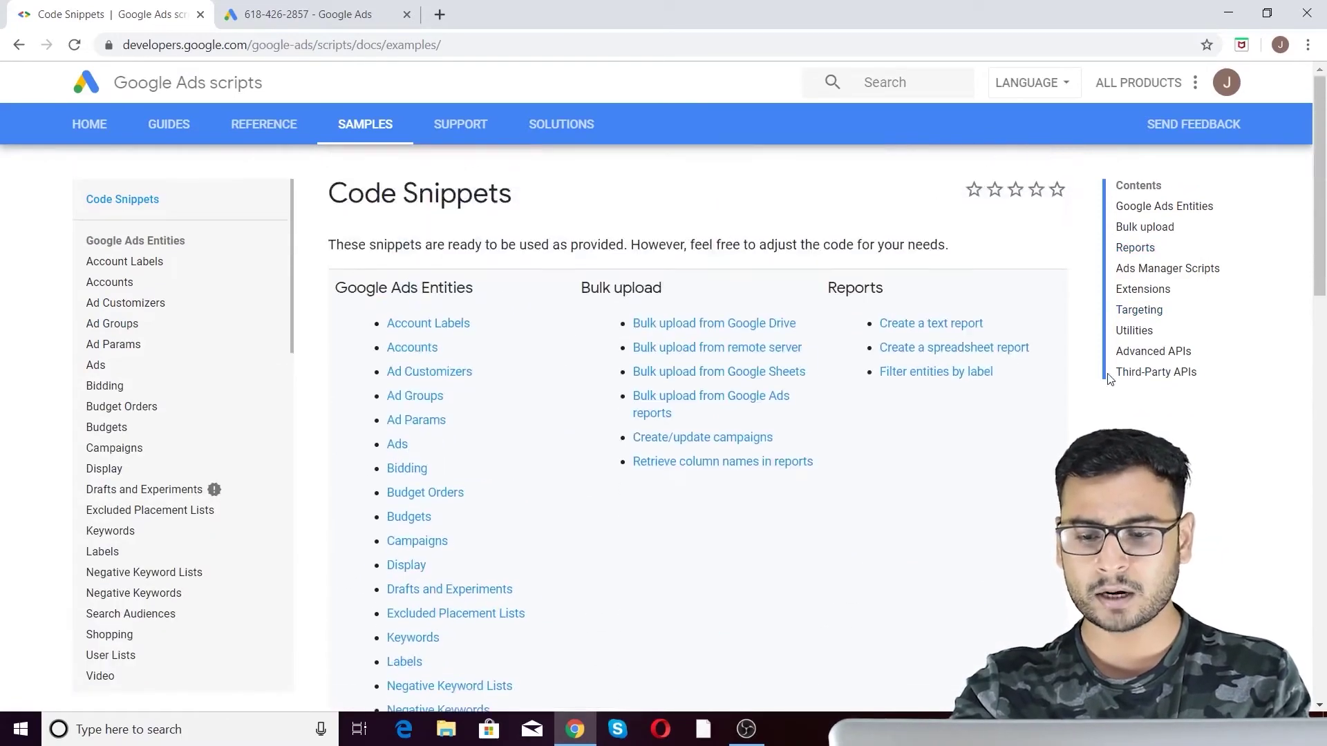
left_click_drag(892, 288, 822, 289)
left_click(973, 394)
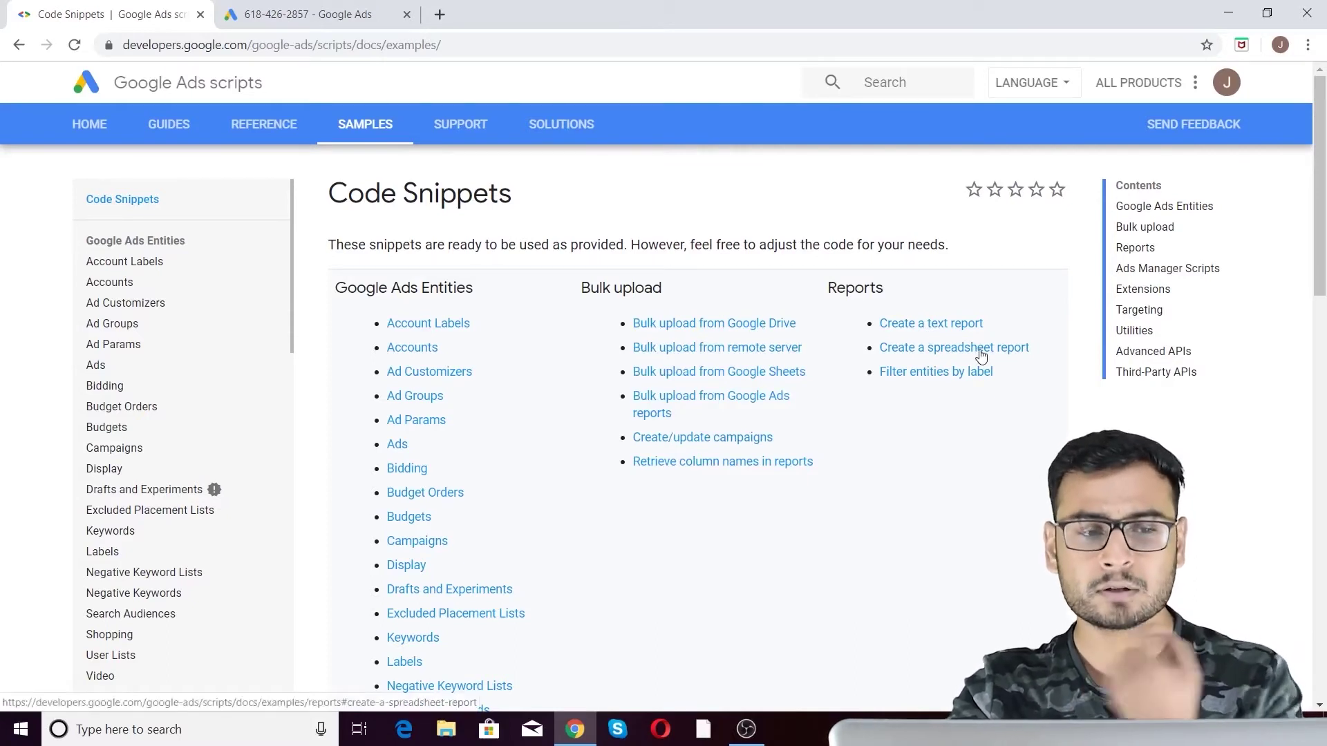
Compare the empty main function in the Google Ads script editor with the ready-made snippets on the developer site.
left_click(309, 7)
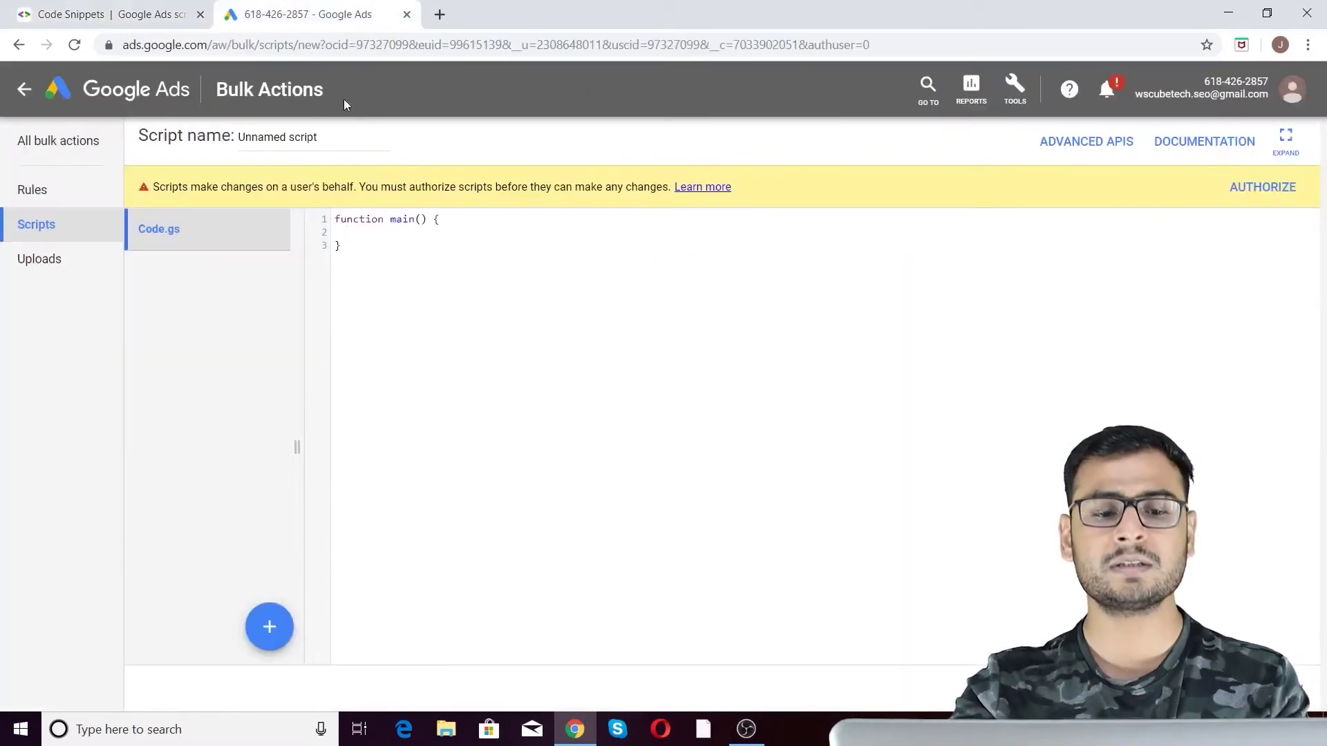
left_click(371, 233)
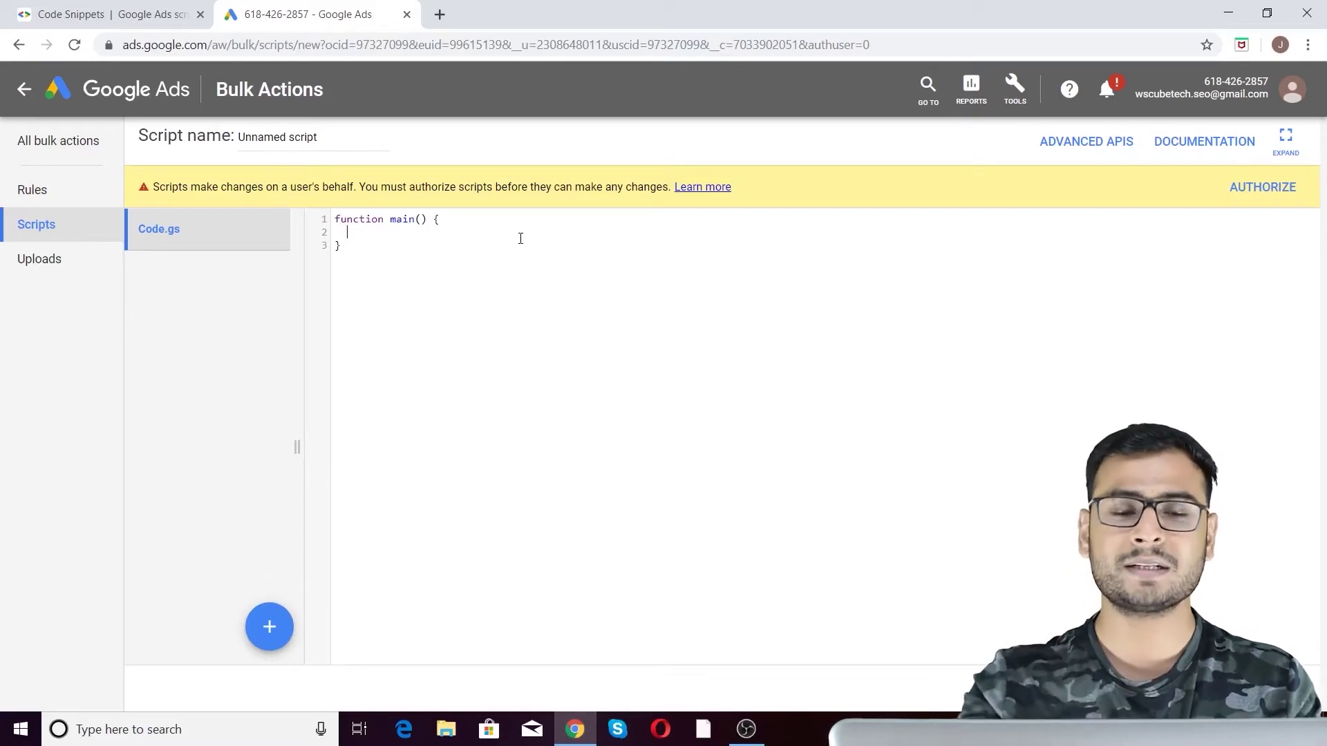
left_click(114, 14)
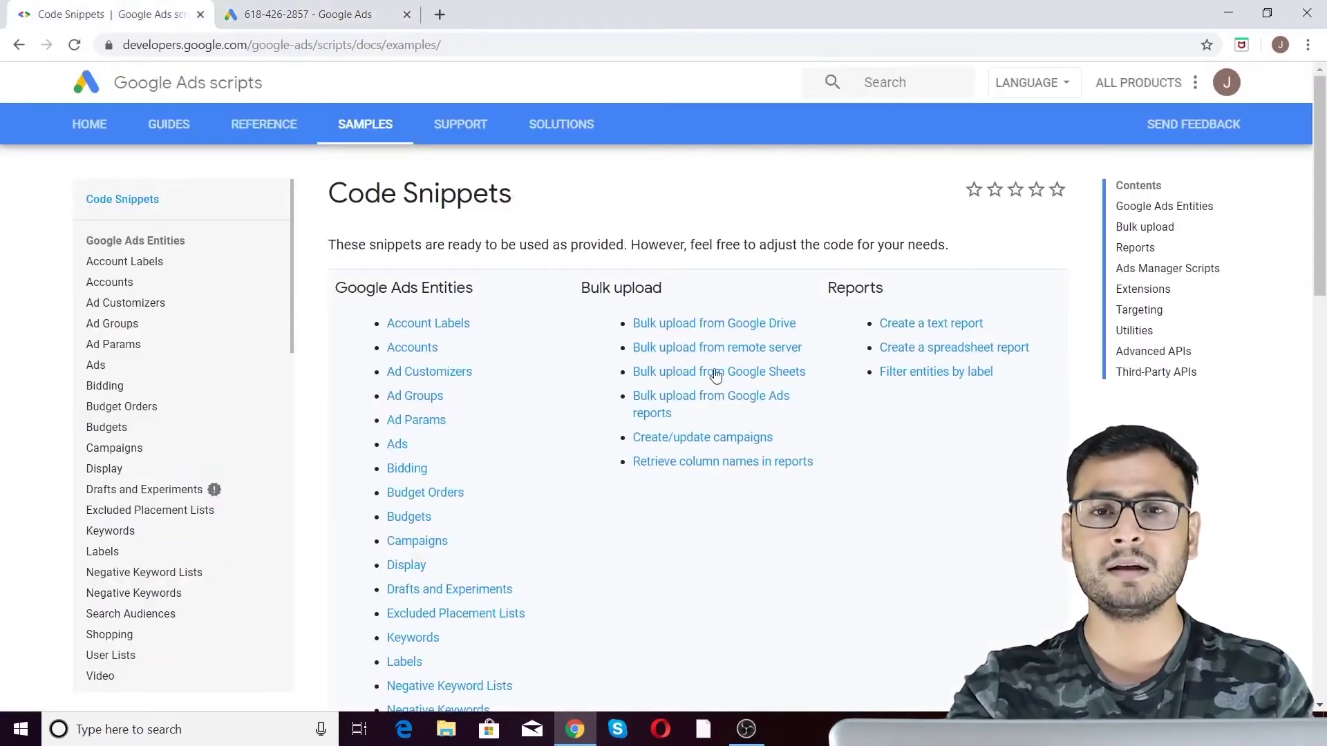
left_click(318, 14)
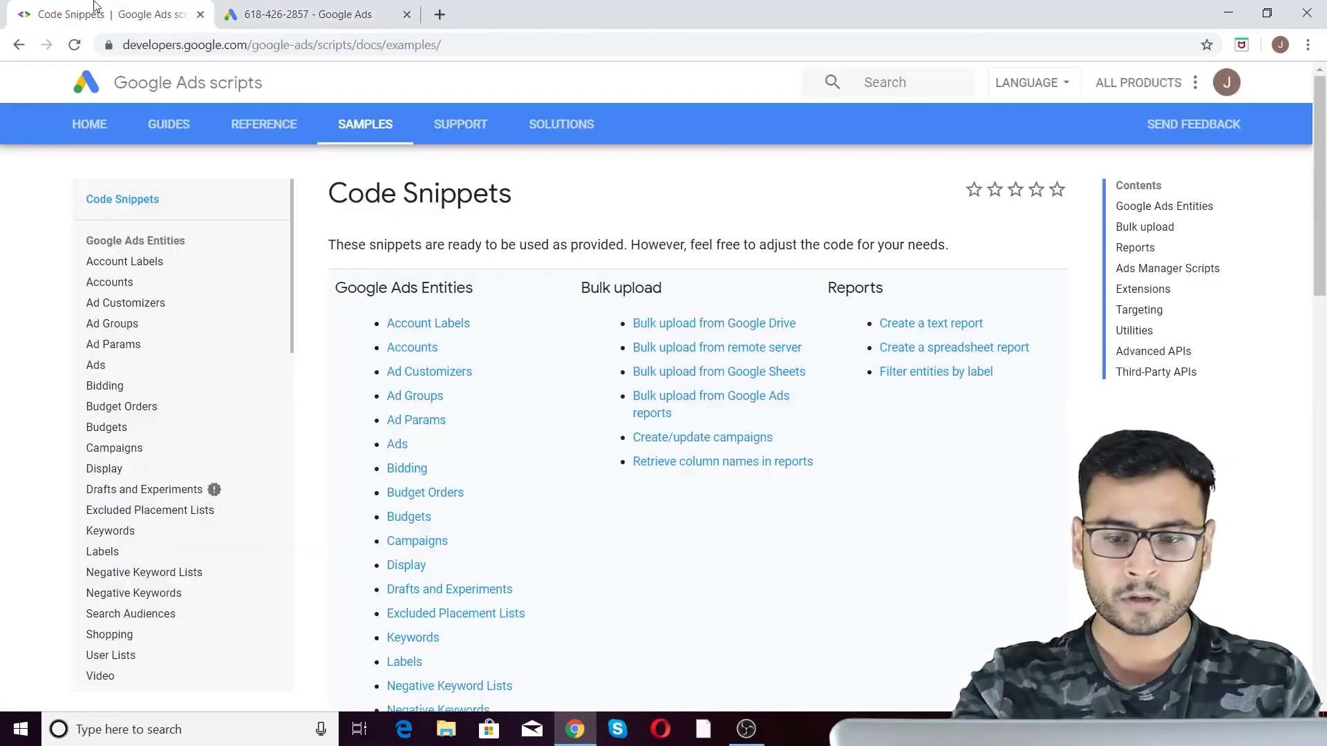
Open the "Create a spreadsheet report" sample from the Code Snippets page in a new tab and view its Reports page.
left_click(92, 17)
scroll(1033, 530, "down", 1)
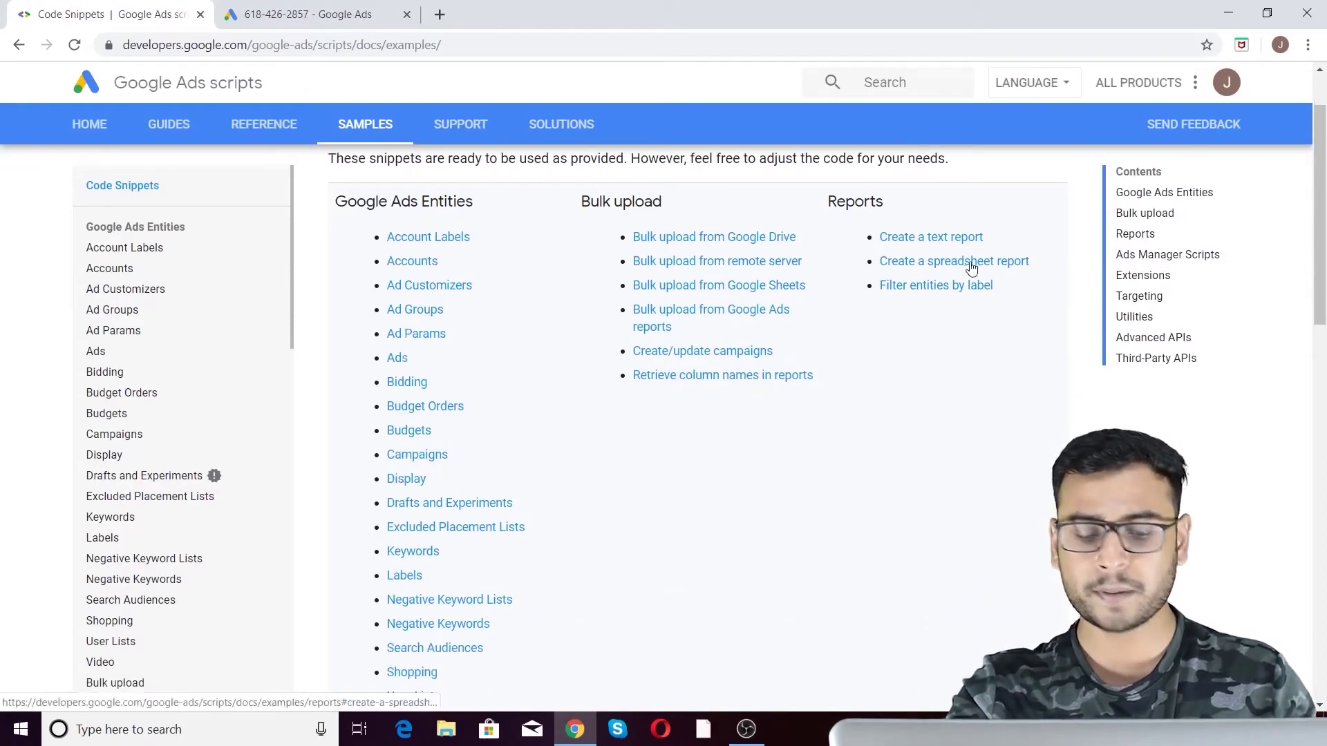
left_click(984, 268, "ctrl")
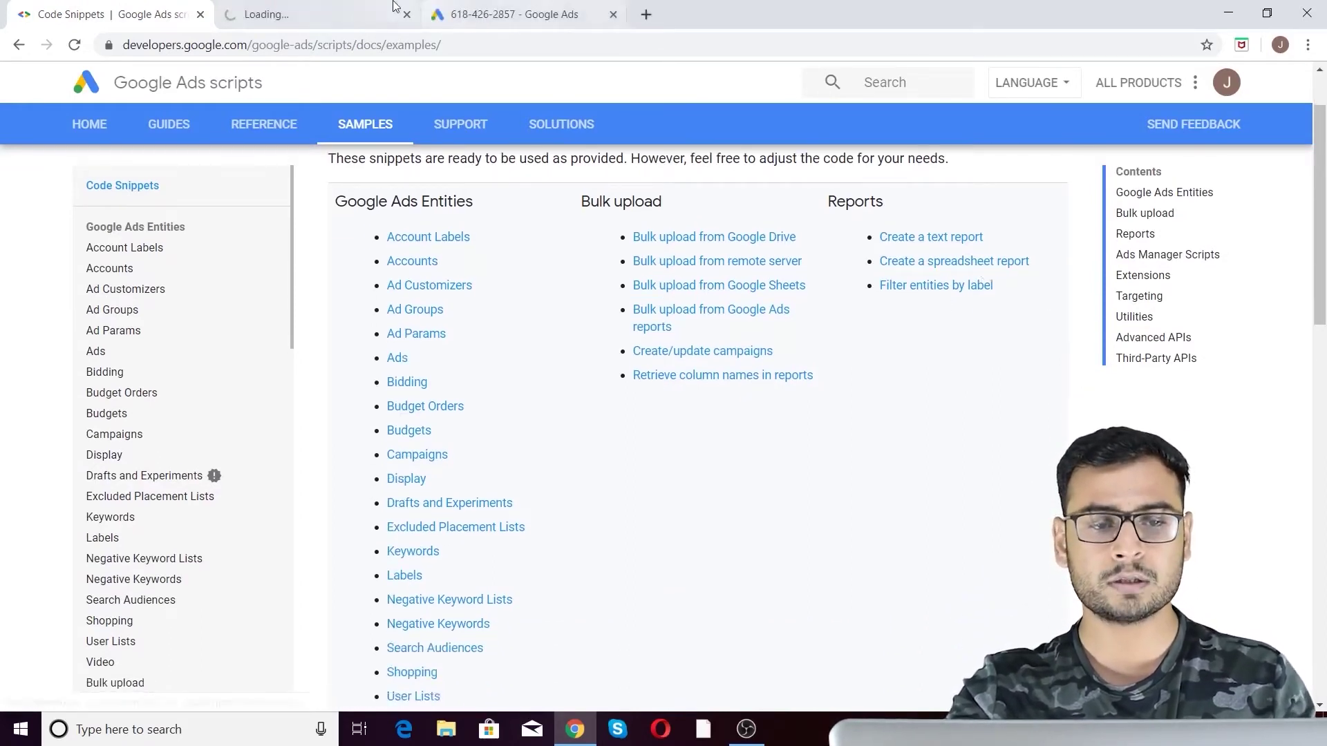
key("ctrl+Tab")
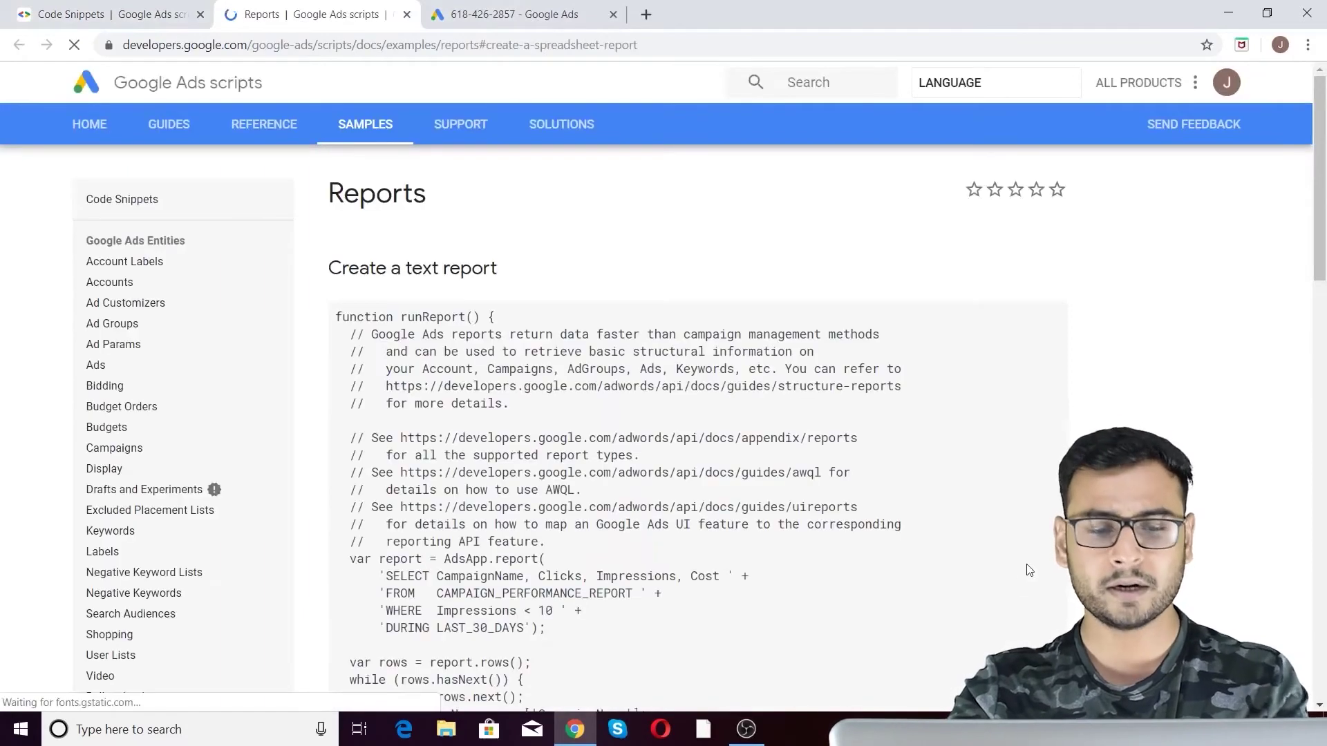
scroll(586, 435, "up", 10)
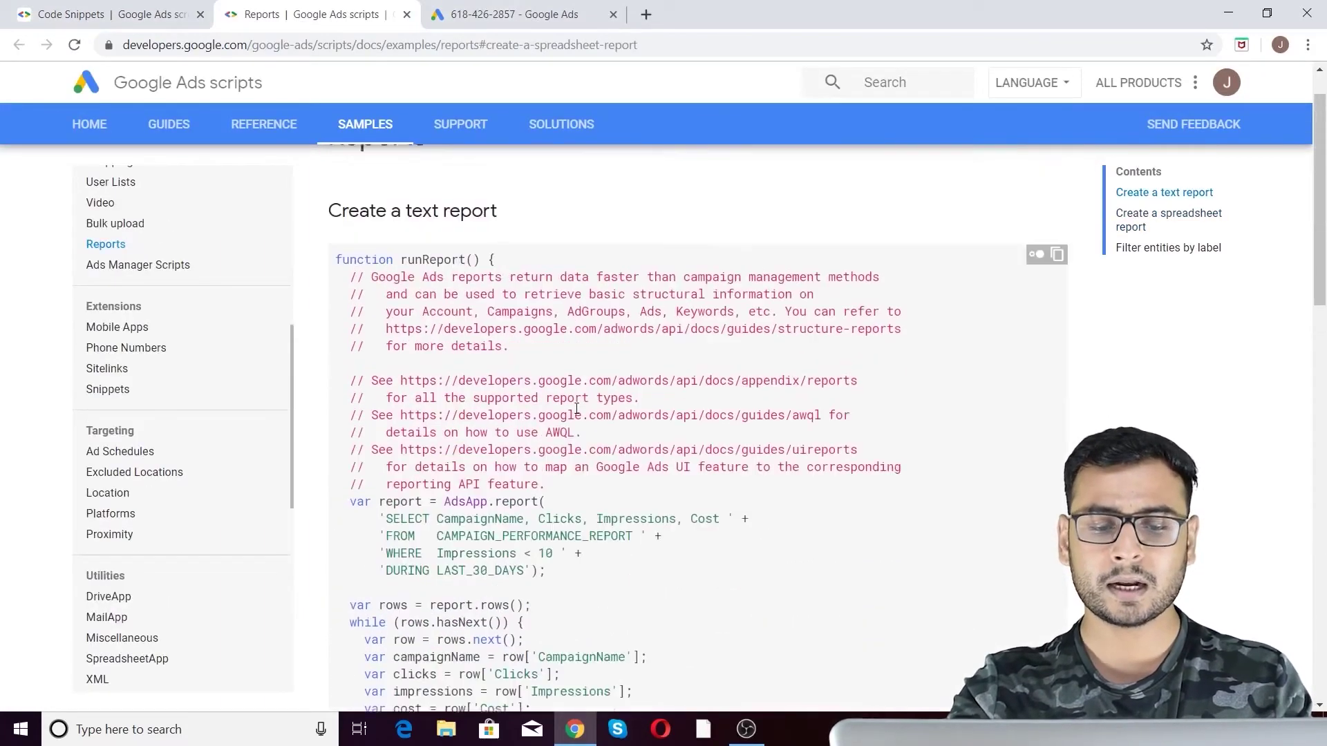
Copy the "Create a spreadsheet report" sample code from the Reports page.
left_click_drag(469, 317, 437, 272)
double_click(437, 273)
left_click(651, 339)
scroll(600, 354, "down", 4)
scroll(600, 354, "down", 6)
left_click_drag(376, 198, 556, 198)
triple_click(615, 330)
triple_click(484, 199)
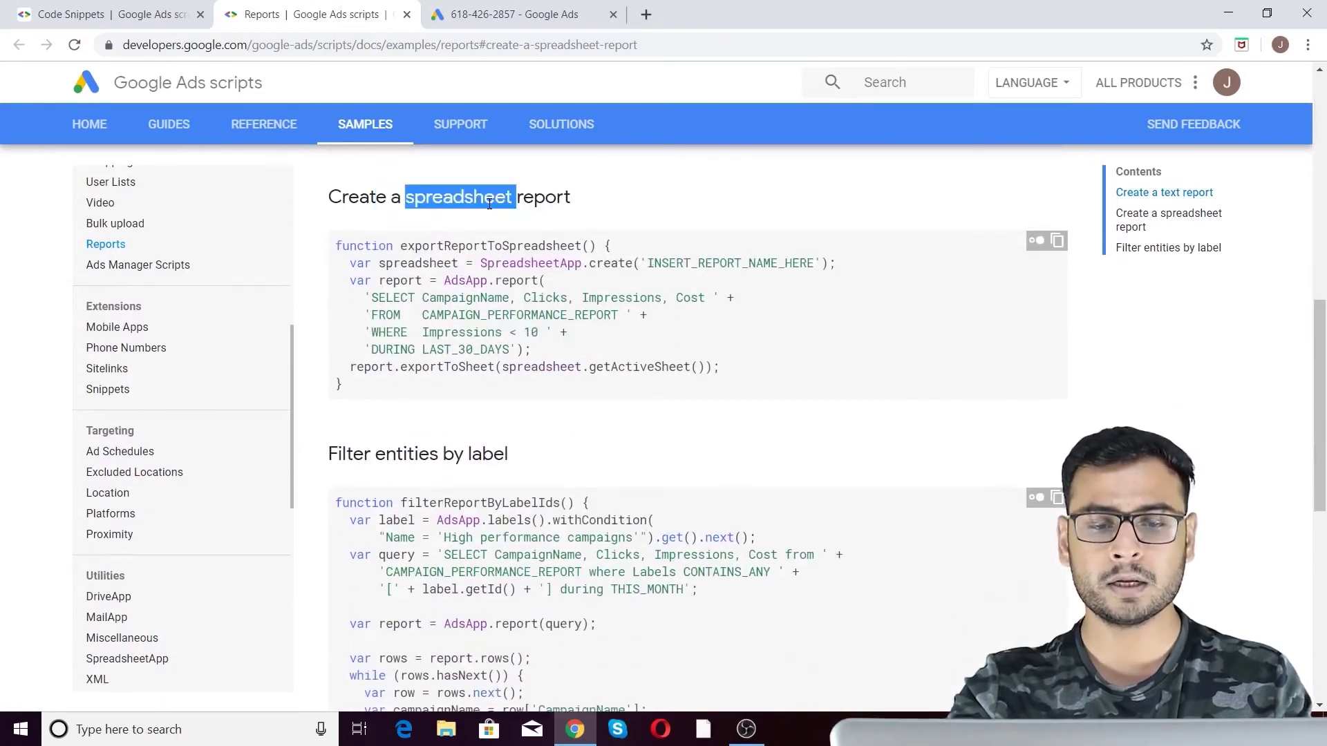
left_click(649, 305)
left_click(1057, 240)
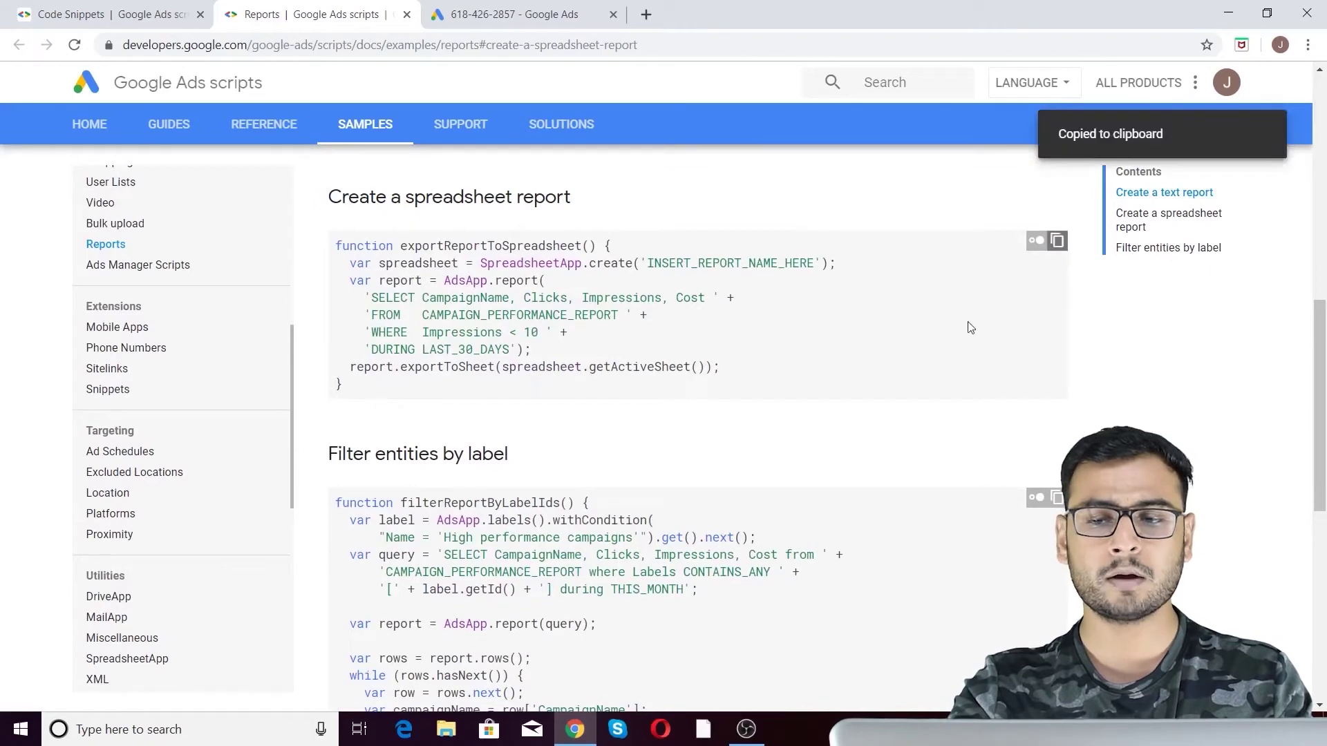
Paste the copied exportReportToSpreadsheet code inside the main function of the unnamed script in Google Ads.
left_click(138, 10)
left_click(387, 14)
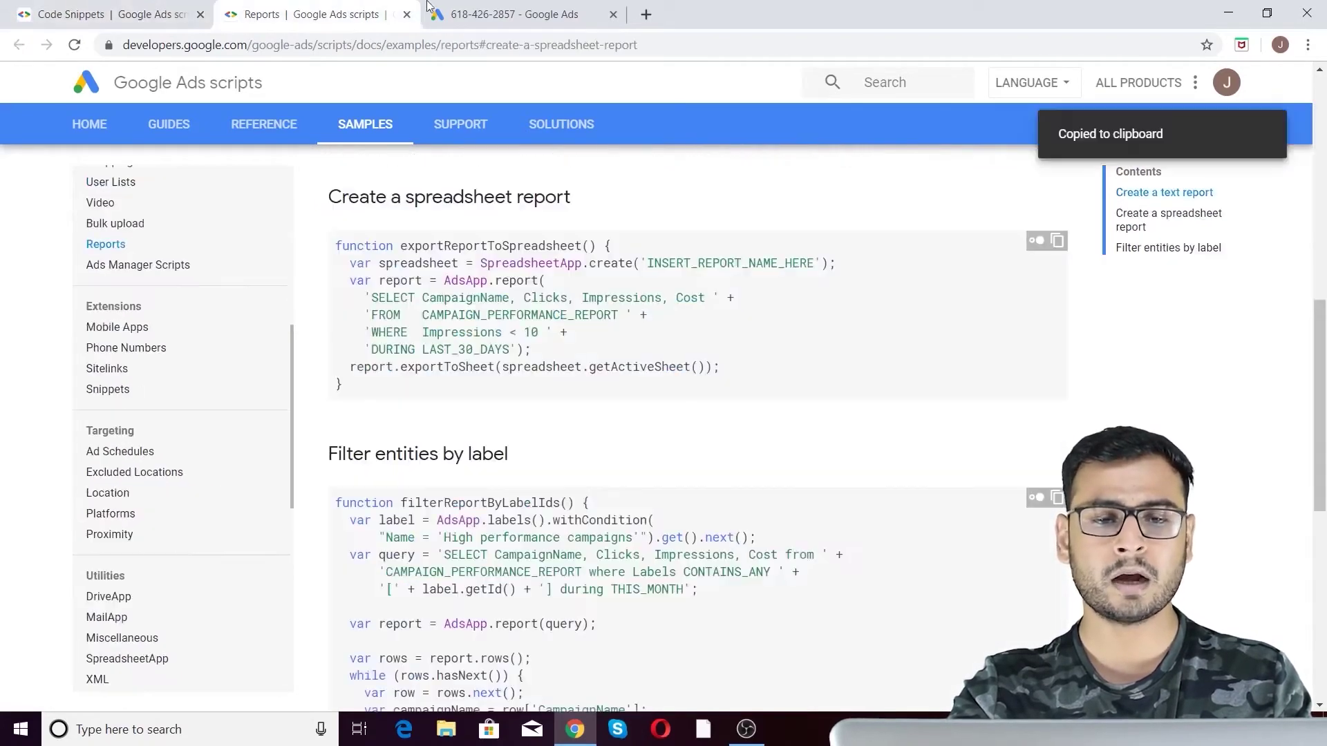
left_click(515, 13)
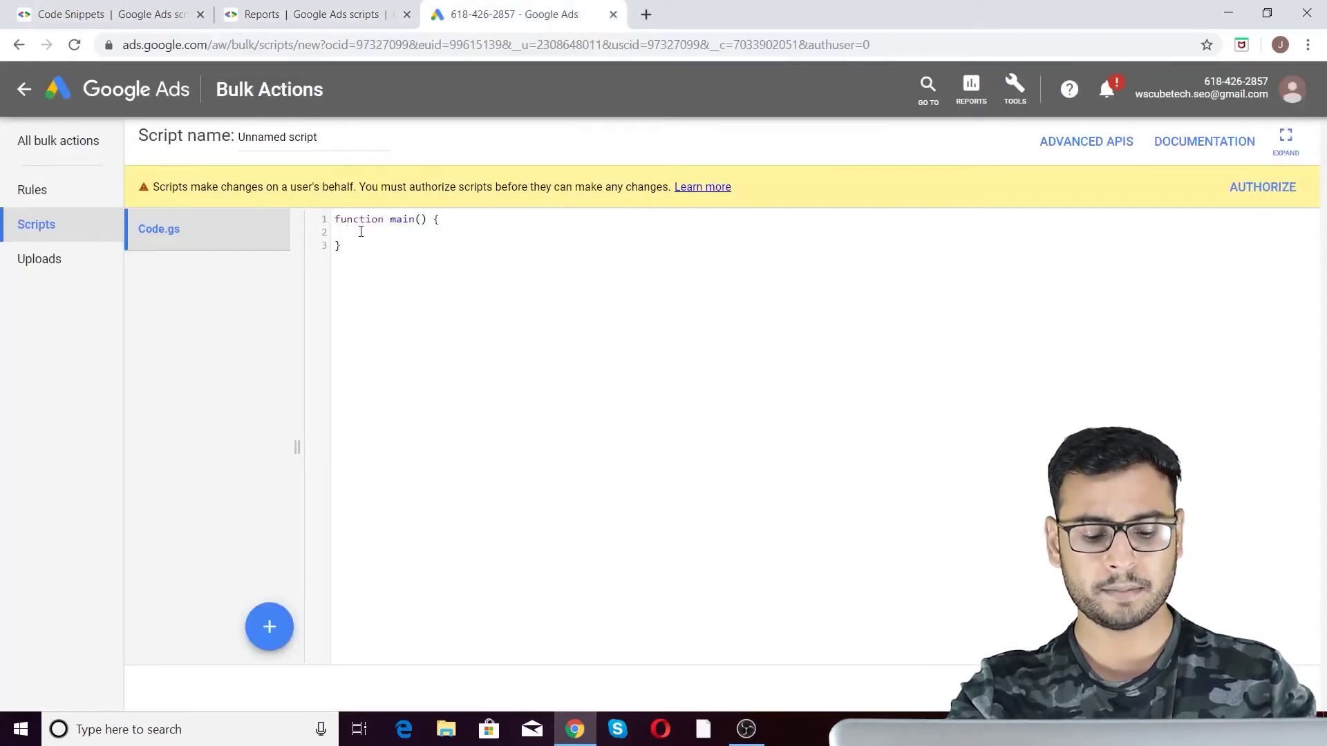
key("ctrl+v")
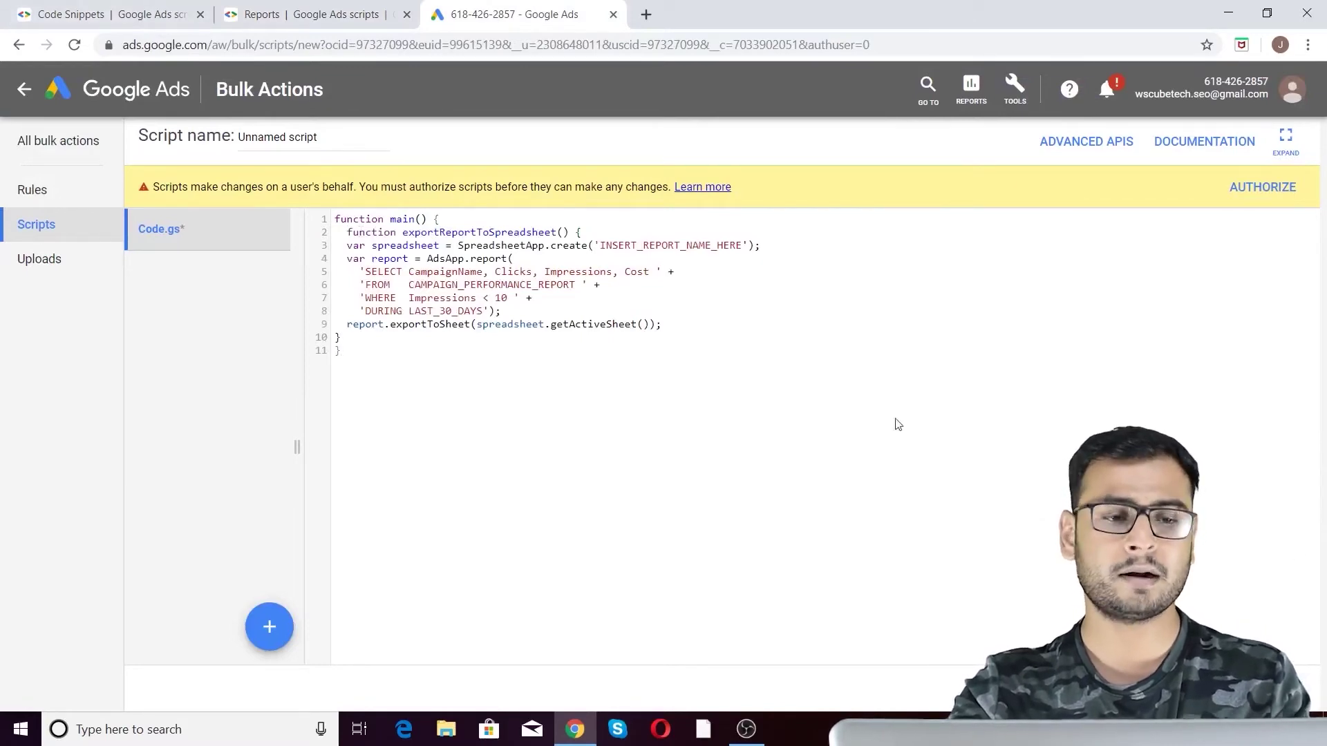
Examine the pasted report code in the script editor and compare it with the samples on the Reports page.
left_click(183, 10)
left_click(287, 10)
left_click(599, 9)
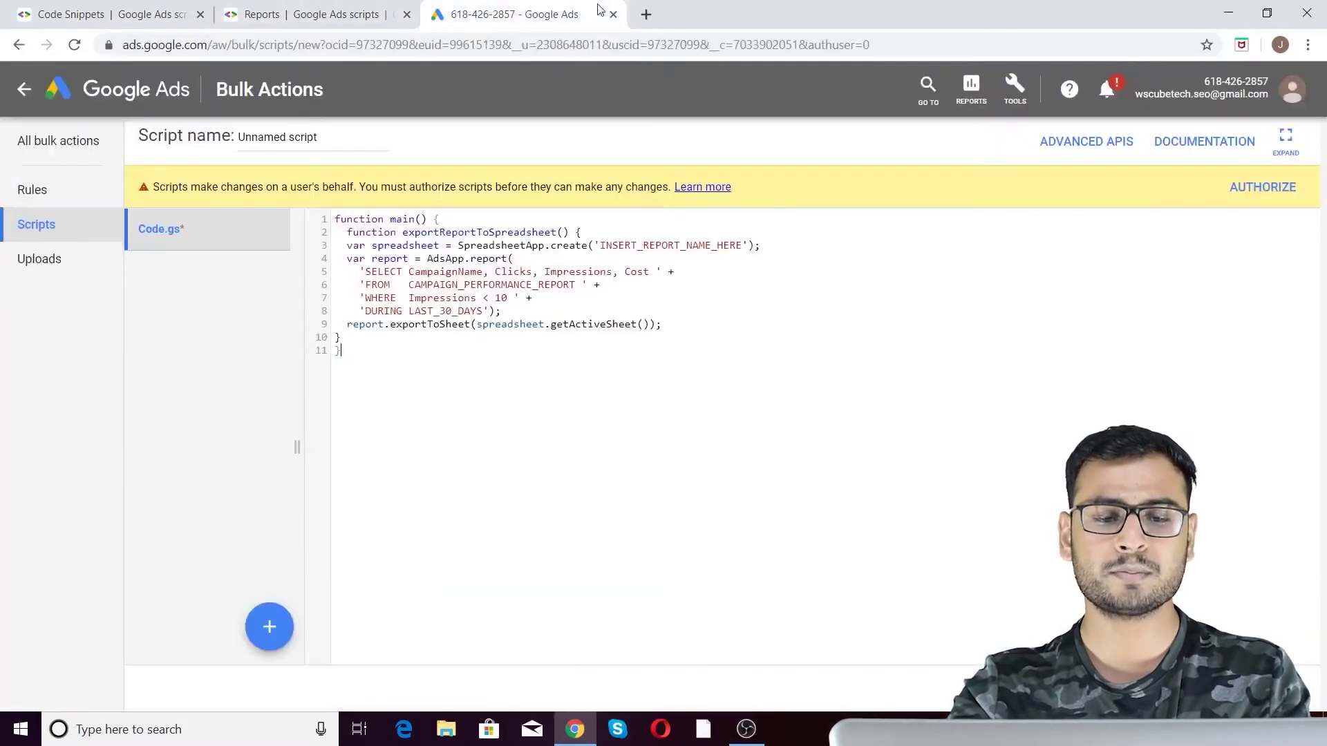
left_click_drag(360, 271, 512, 312)
left_click_drag(735, 342, 347, 218)
left_click(540, 341)
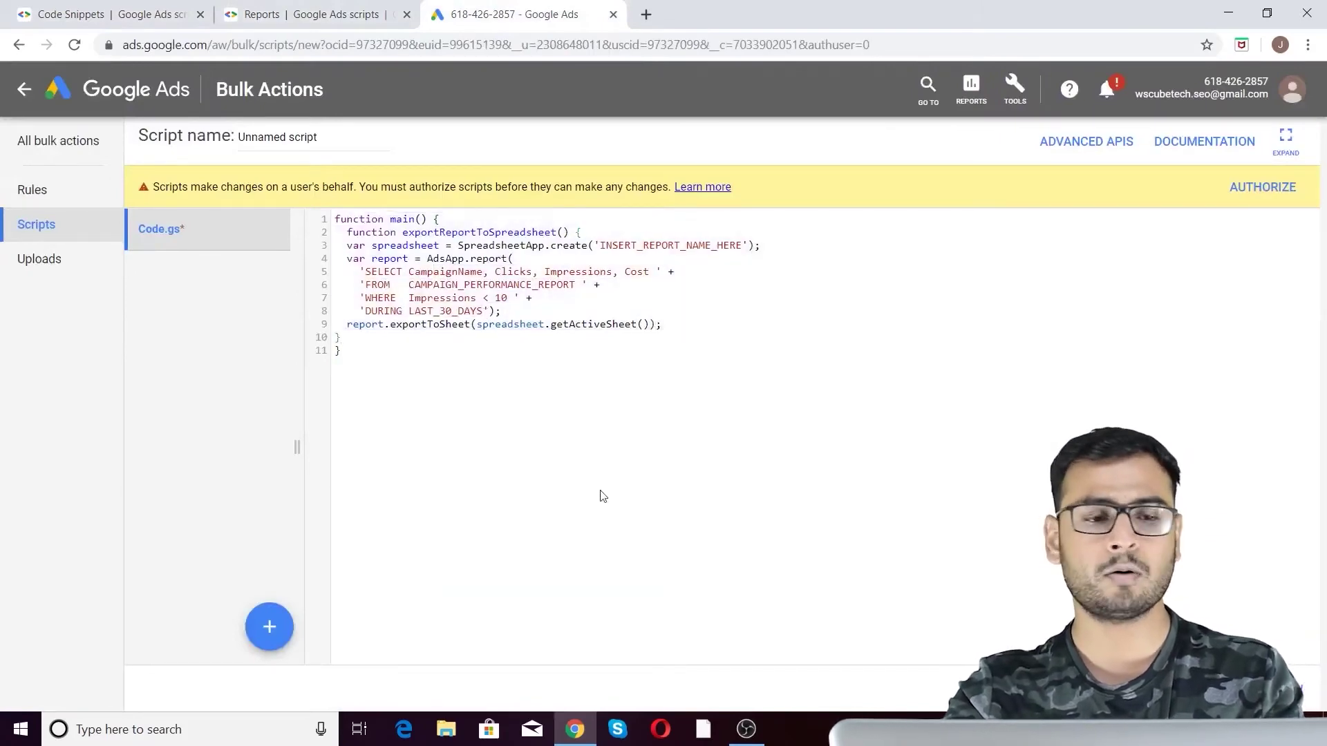
left_click(104, 11)
left_click(290, 11)
scroll(661, 444, "down", 4)
scroll(661, 444, "down", 2)
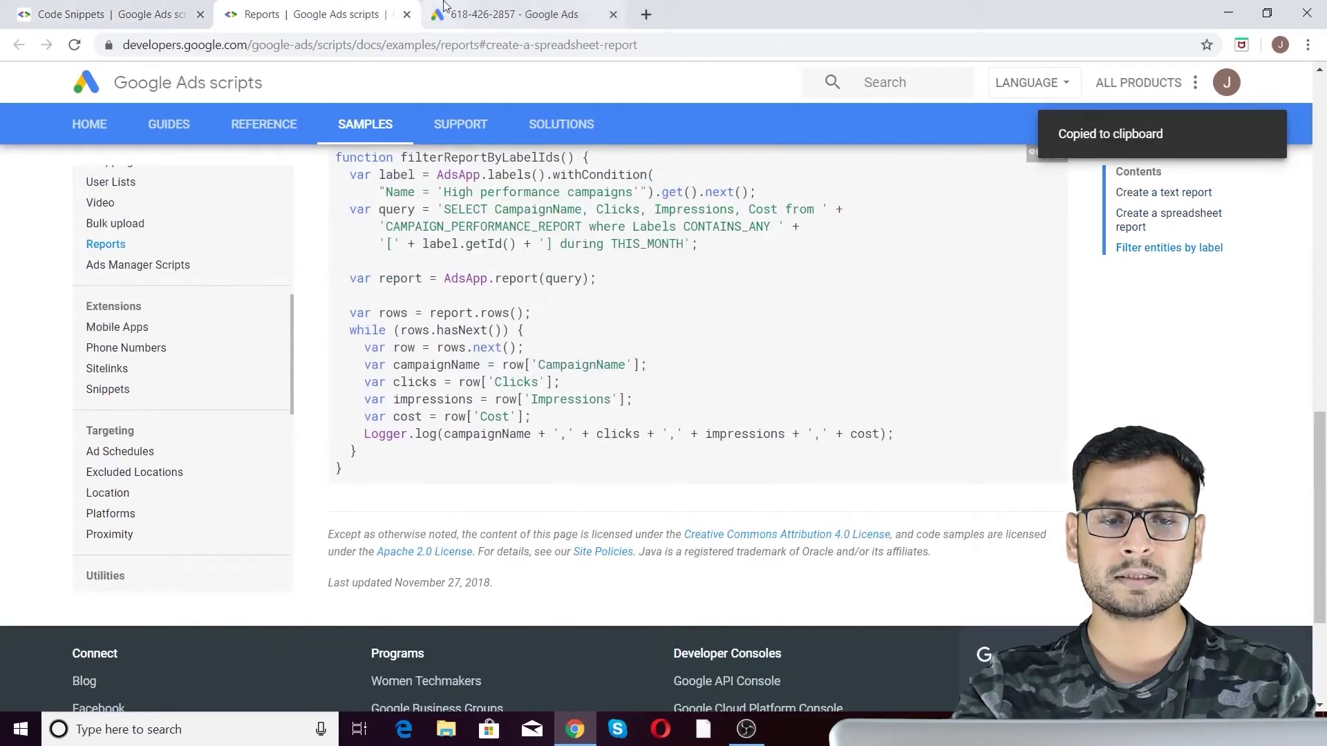
Examine the Code Snippets categories, including Ads Manager Scripts, Extensions, Utilities, Advanced APIs and Third-Party APIs.
left_click(121, 9)
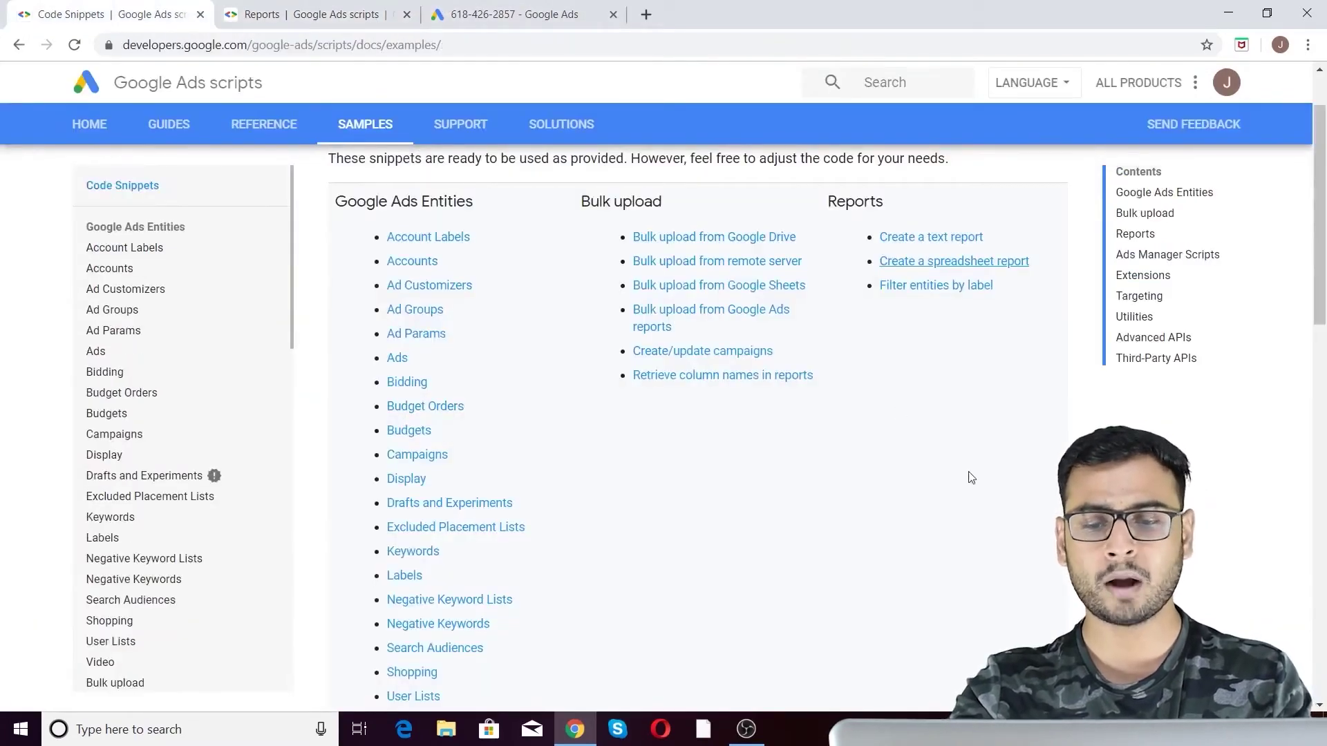
scroll(968, 474, "down", 6)
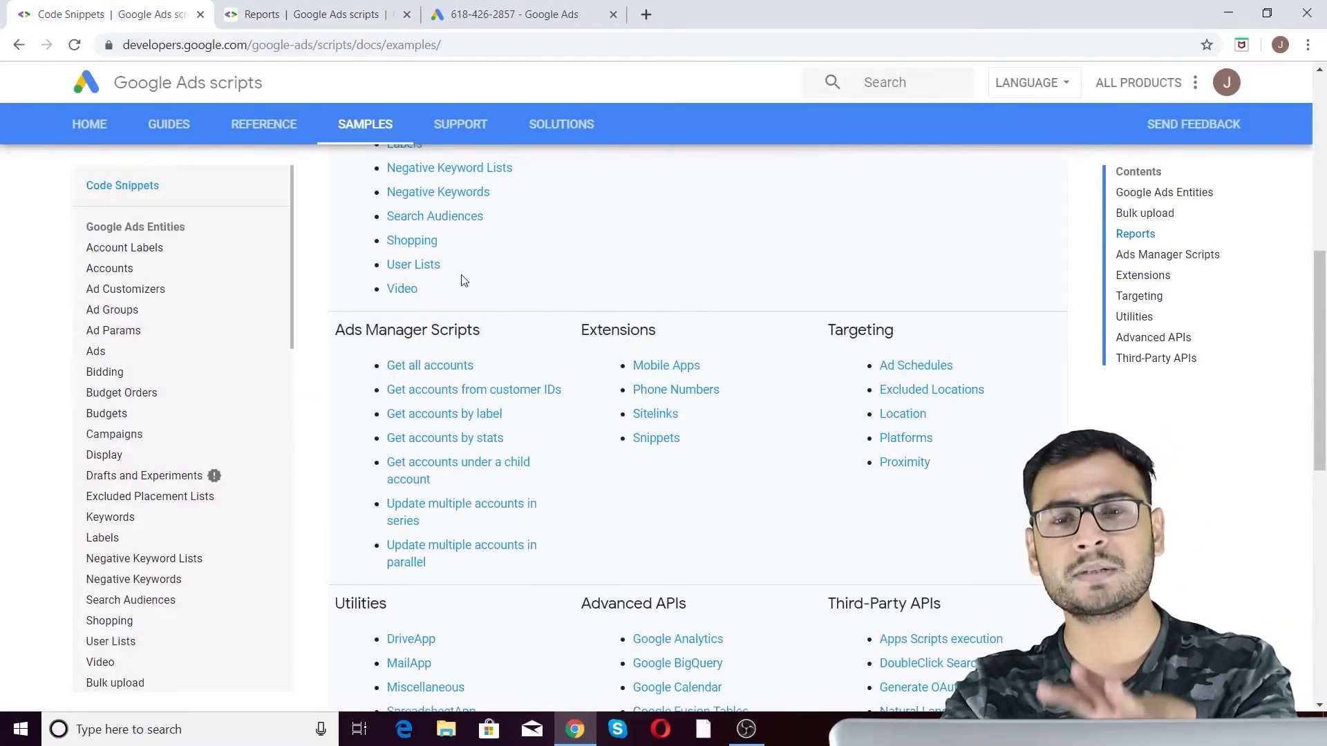
left_click(532, 13)
left_click(165, 10)
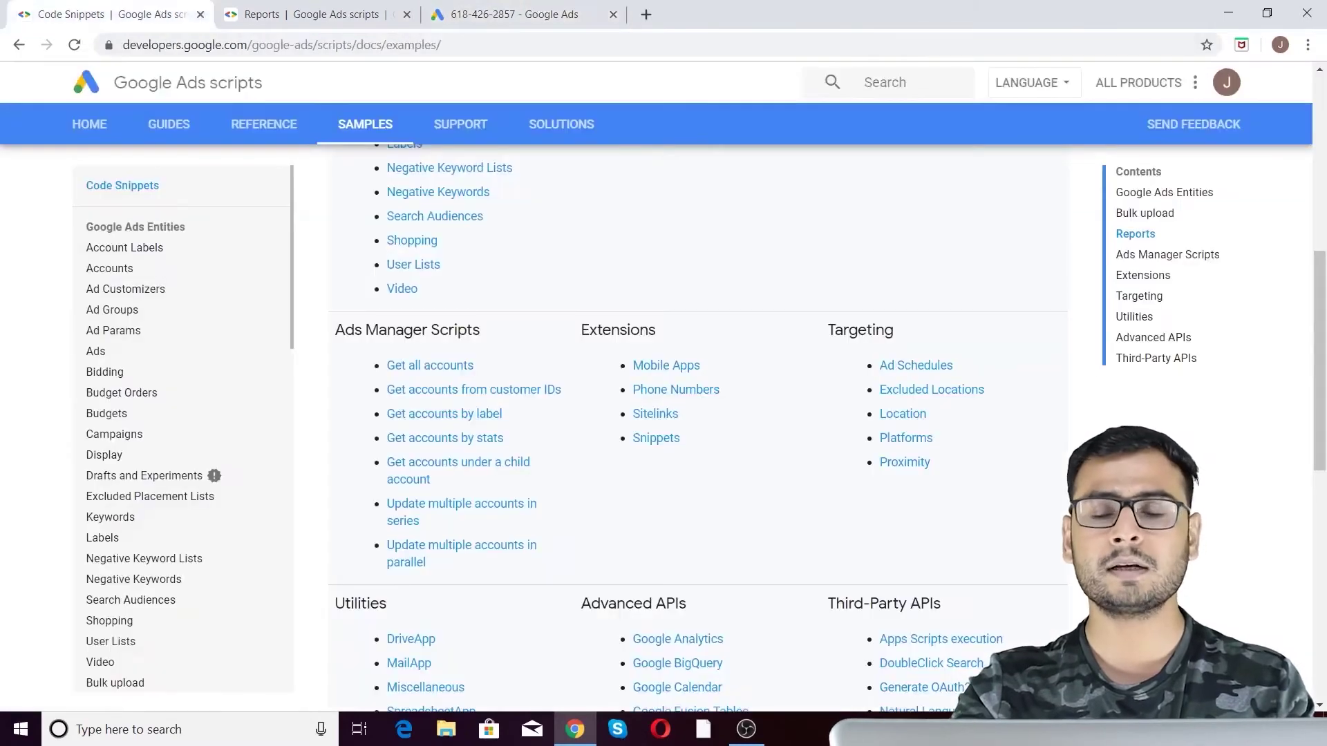
scroll(871, 566, "down", 1)
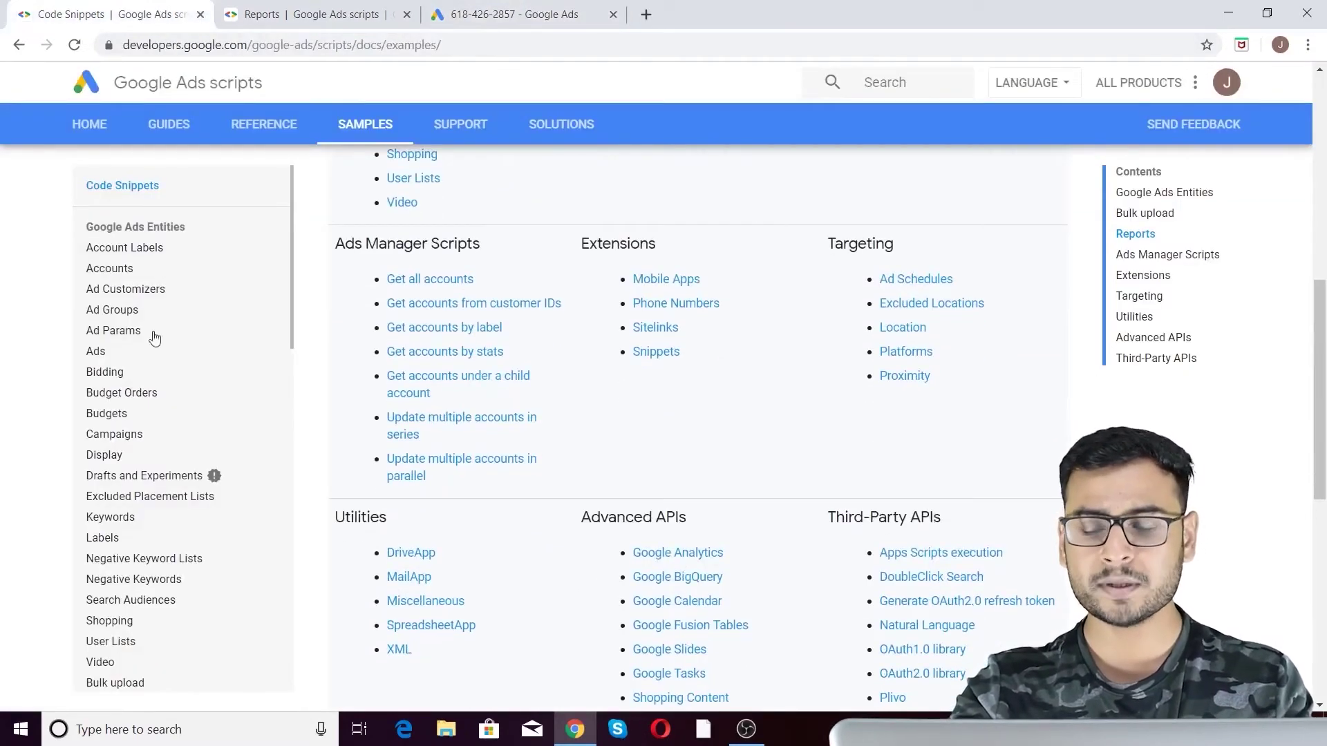
scroll(1009, 484, "down", 2)
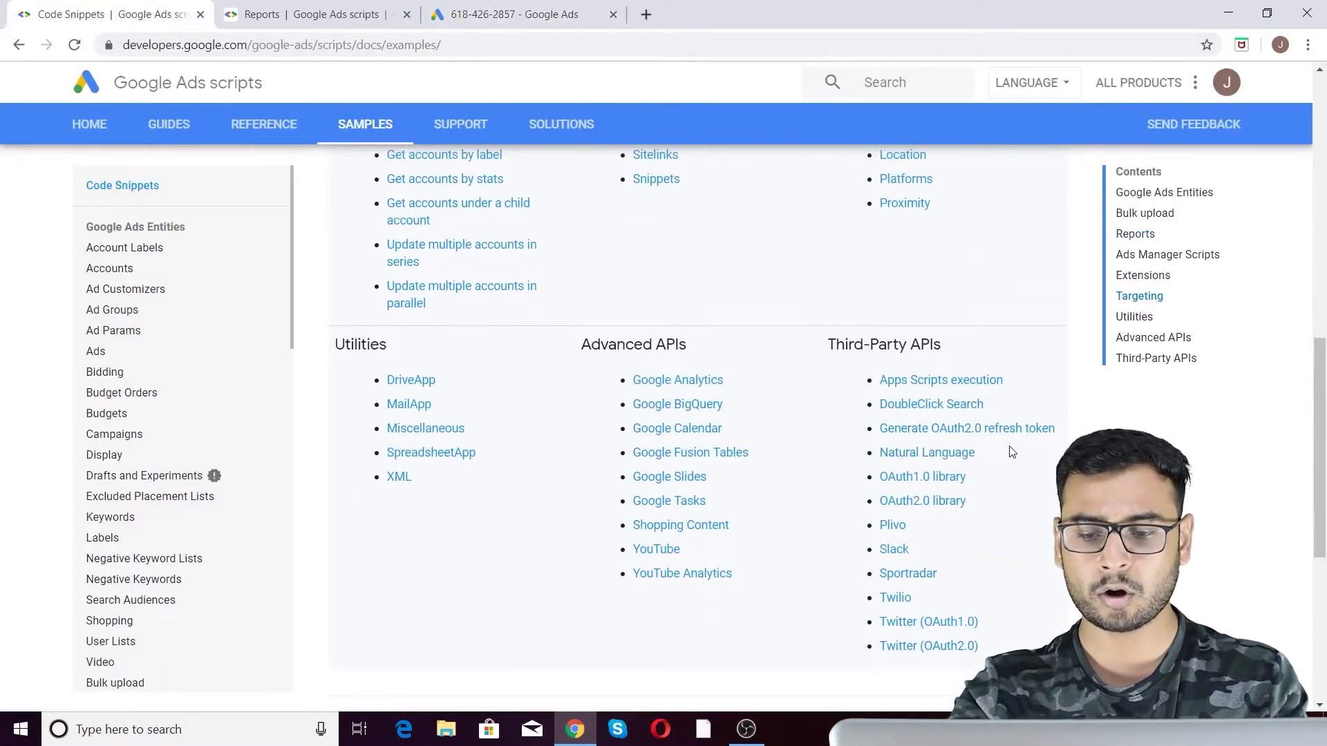
left_click_drag(830, 346, 957, 346)
left_click(1028, 357)
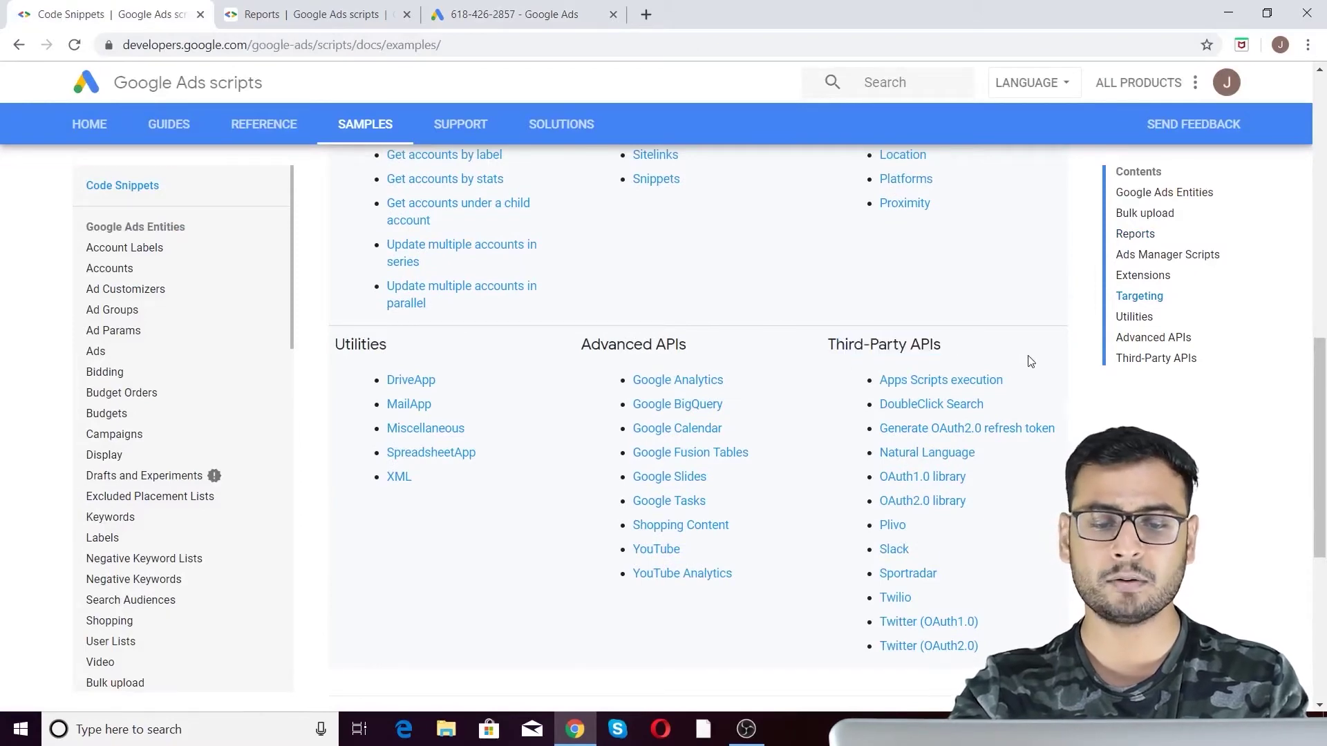
scroll(406, 501, "up", 2)
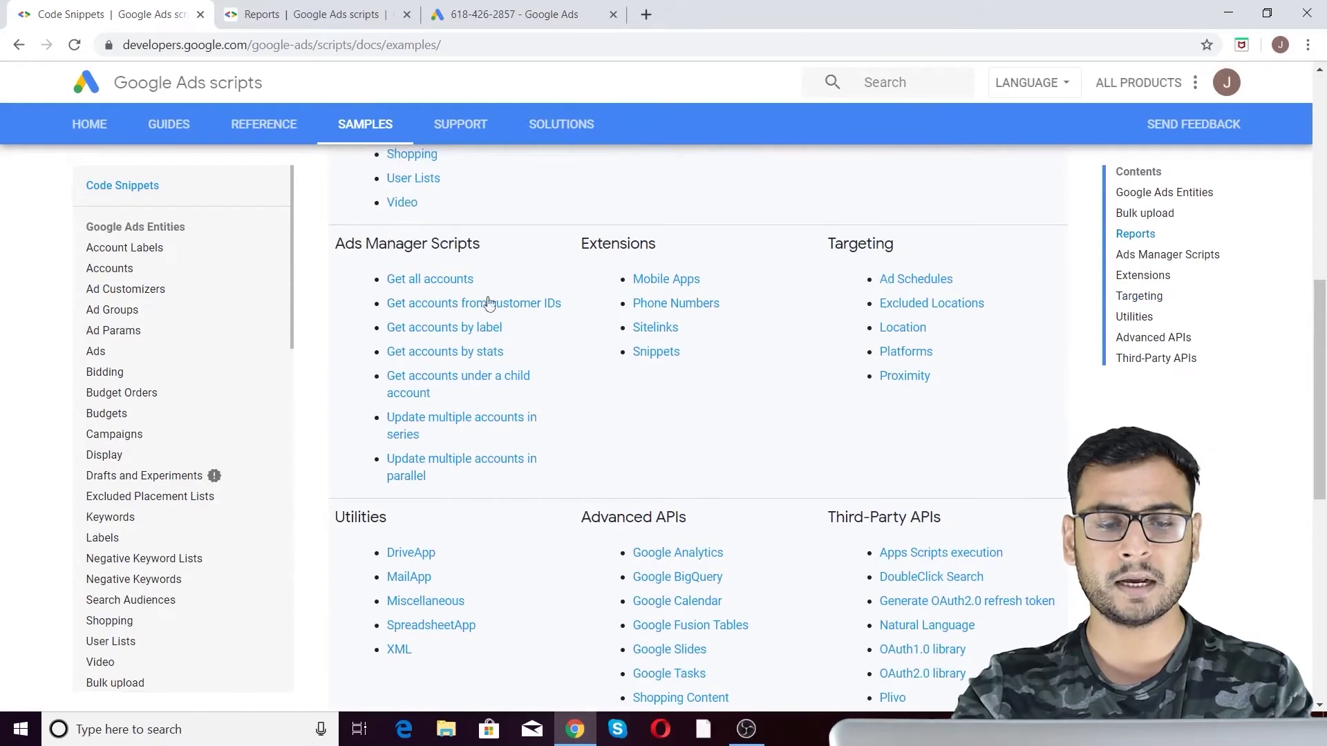
scroll(536, 444, "up", 2)
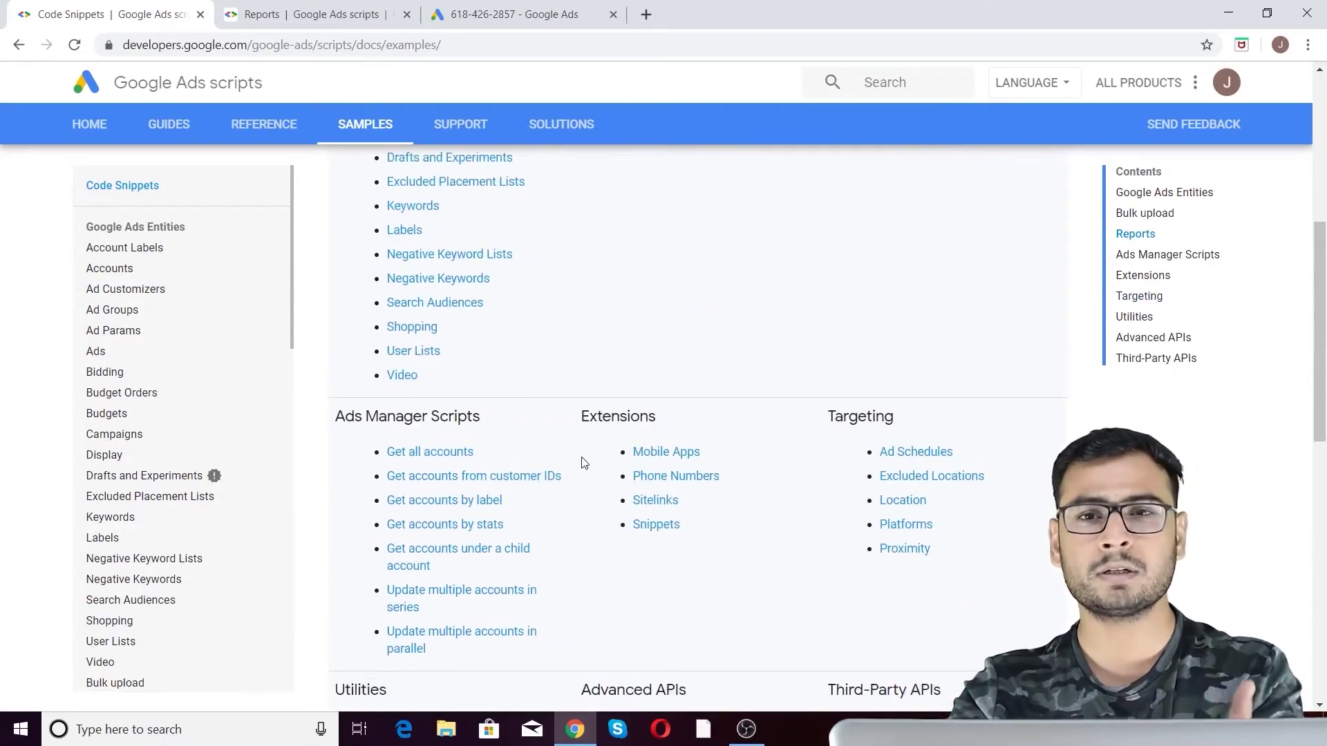
scroll(657, 373, "up", 4)
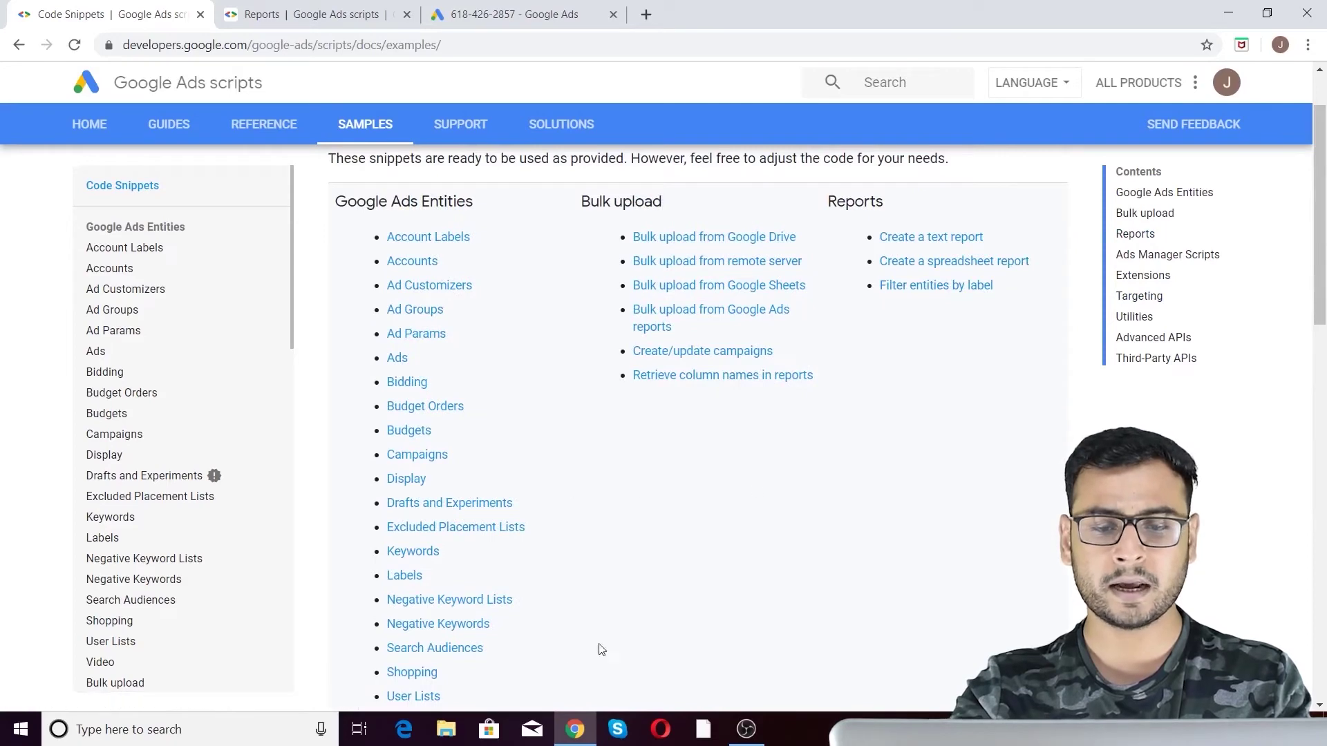
scroll(610, 445, "down", 6)
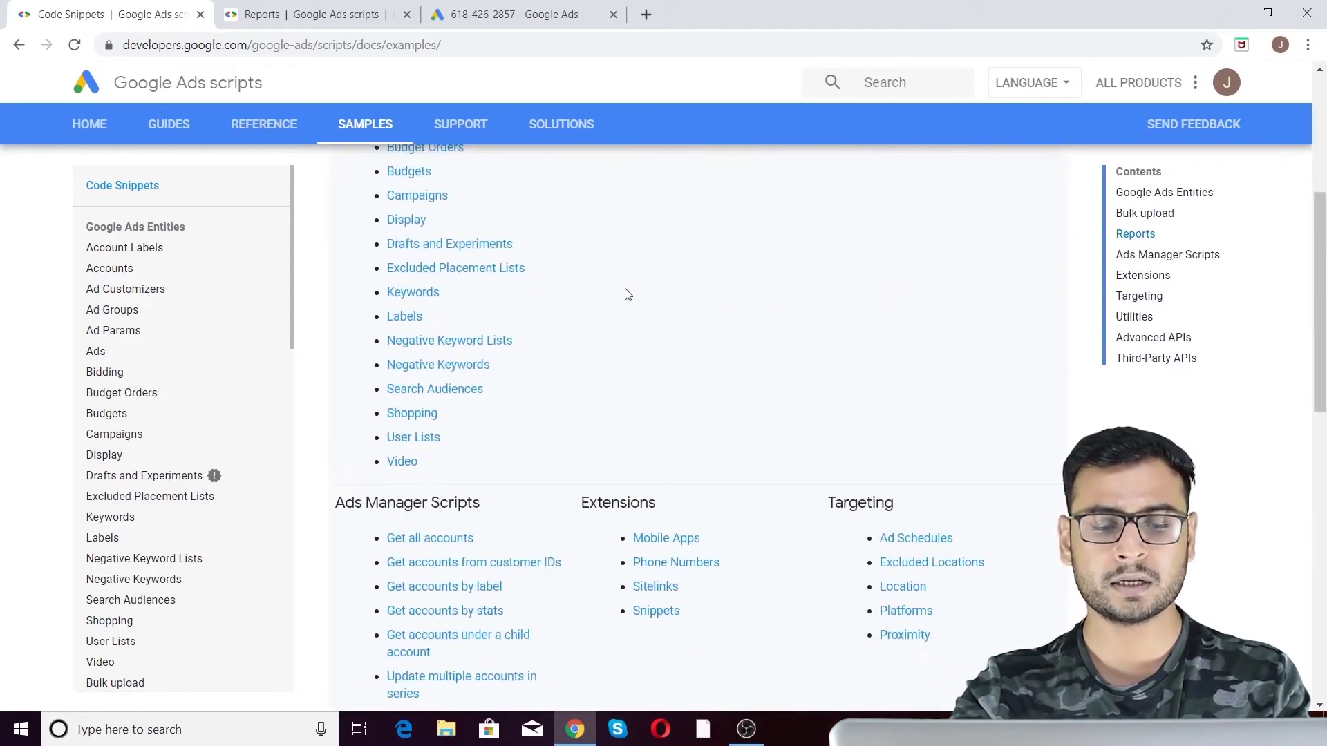
scroll(546, 408, "down", 4)
scroll(536, 359, "up", 5)
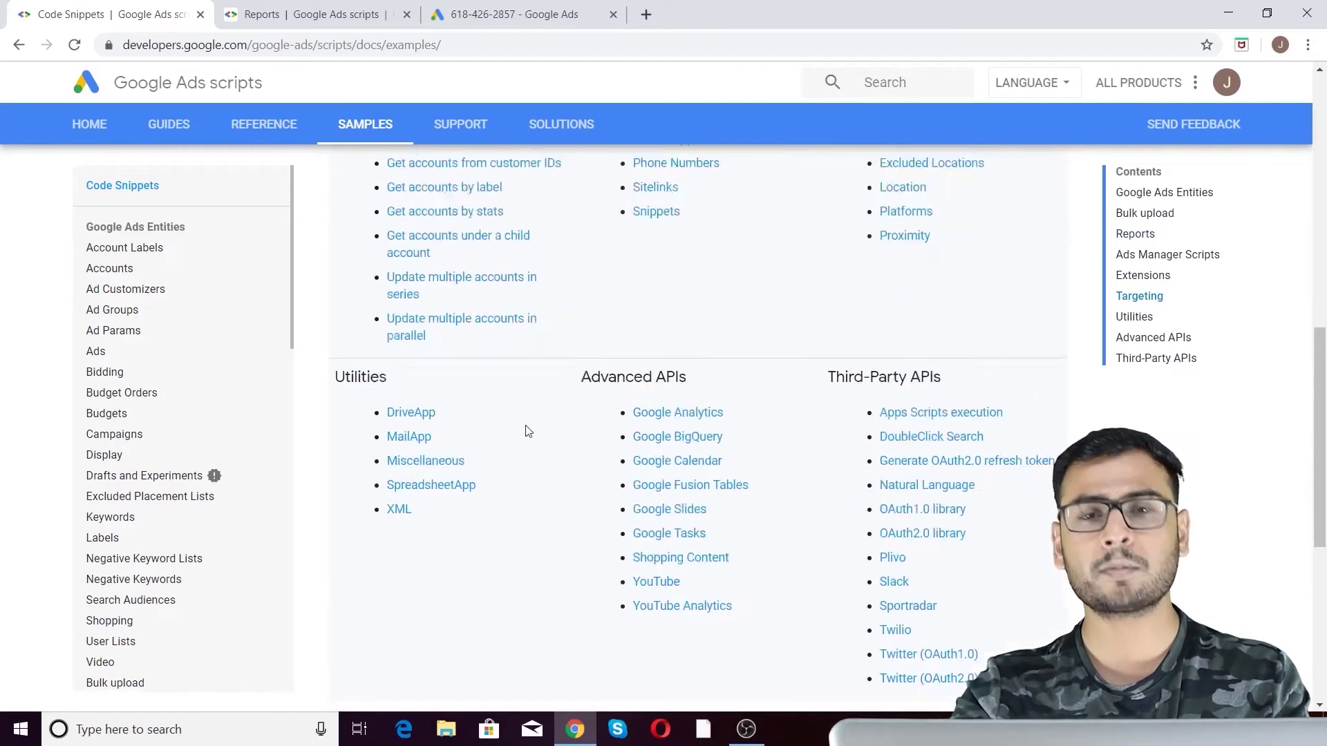
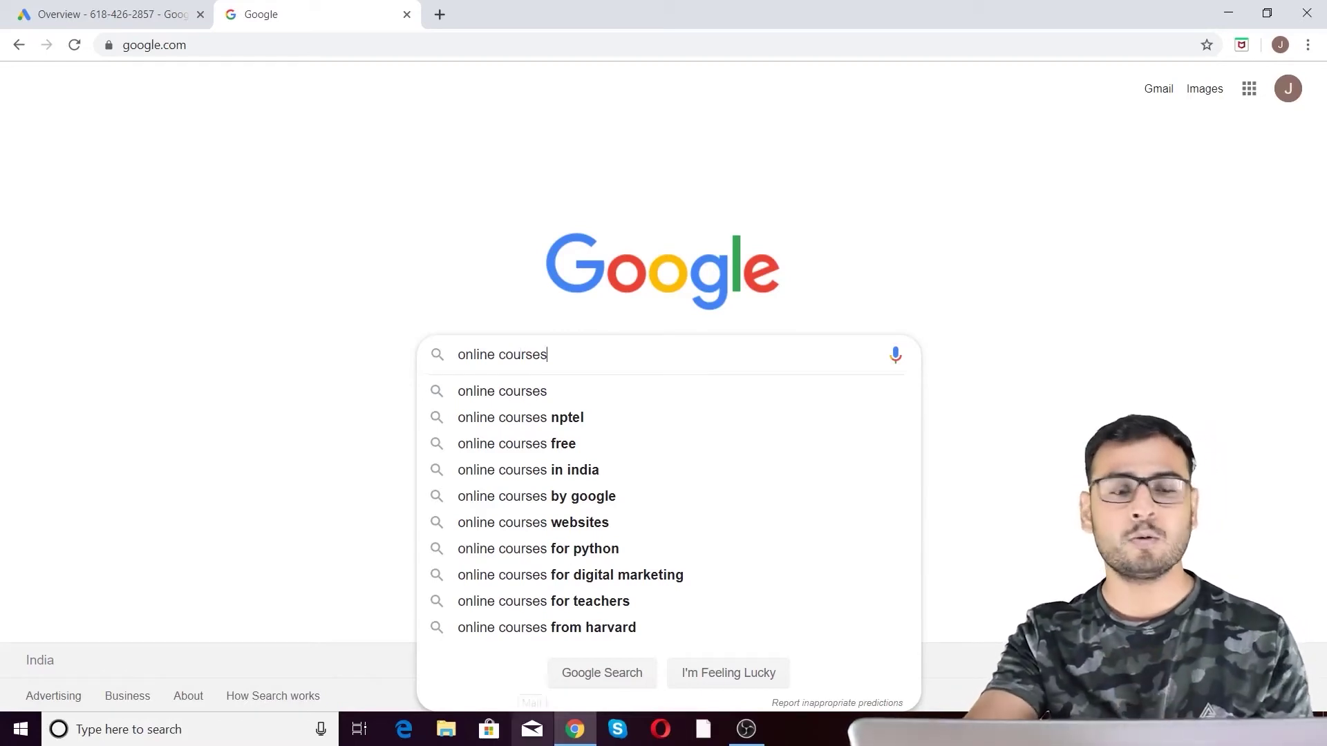
Switch to the Google Ads overview and open the Ad Preview and Diagnosis tool.
left_click(138, 13)
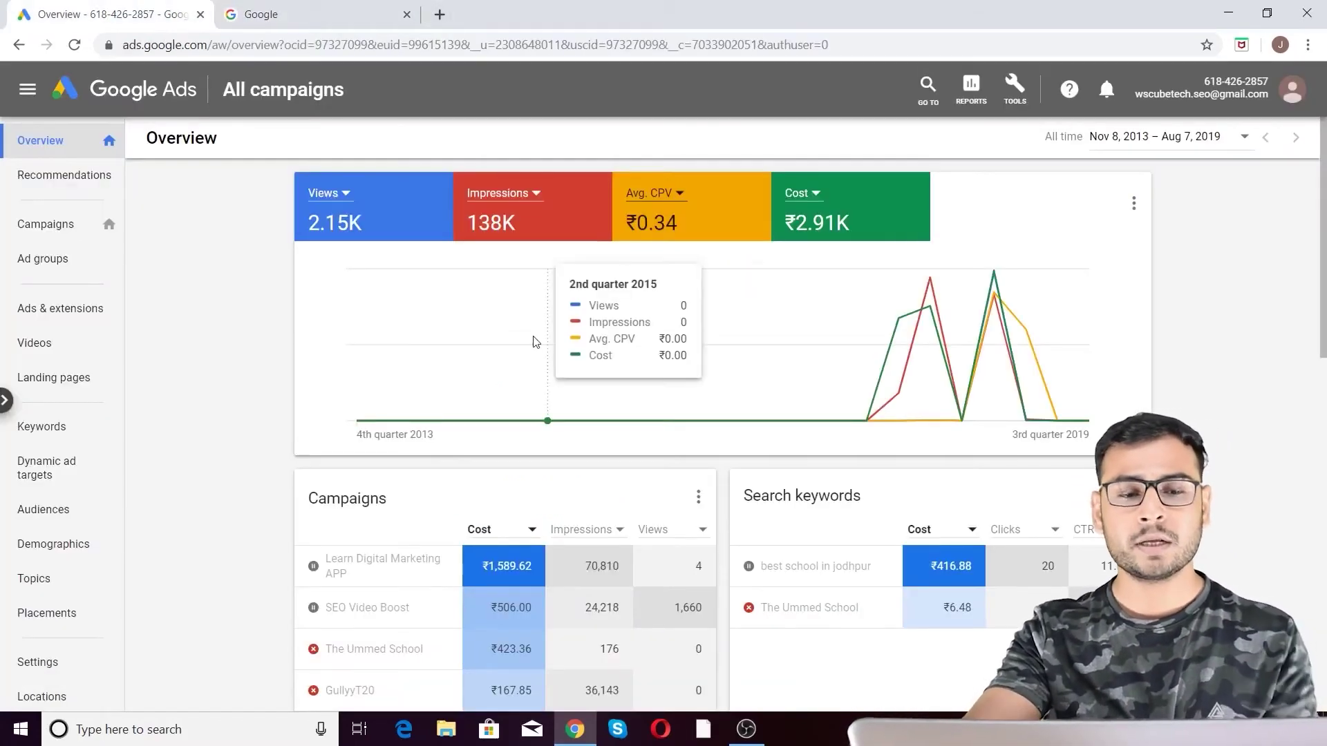
left_click(1024, 95)
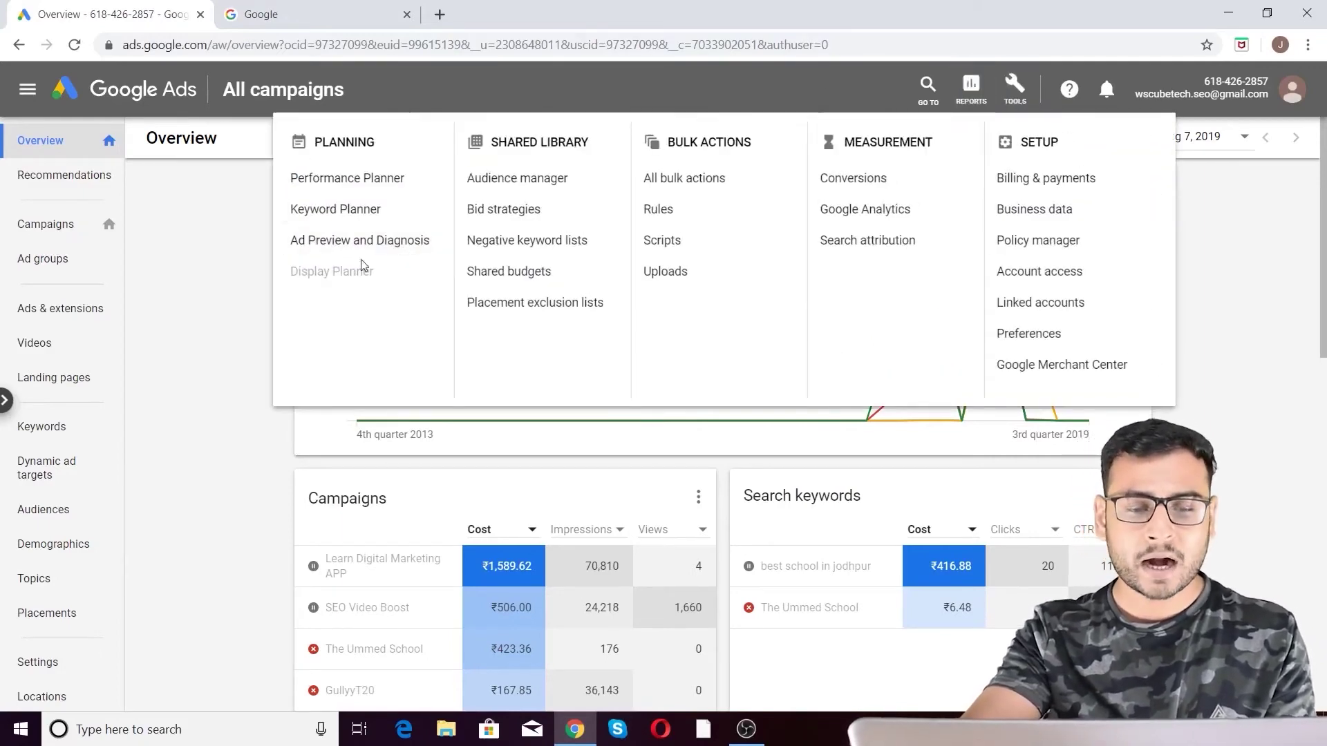
left_click(408, 242)
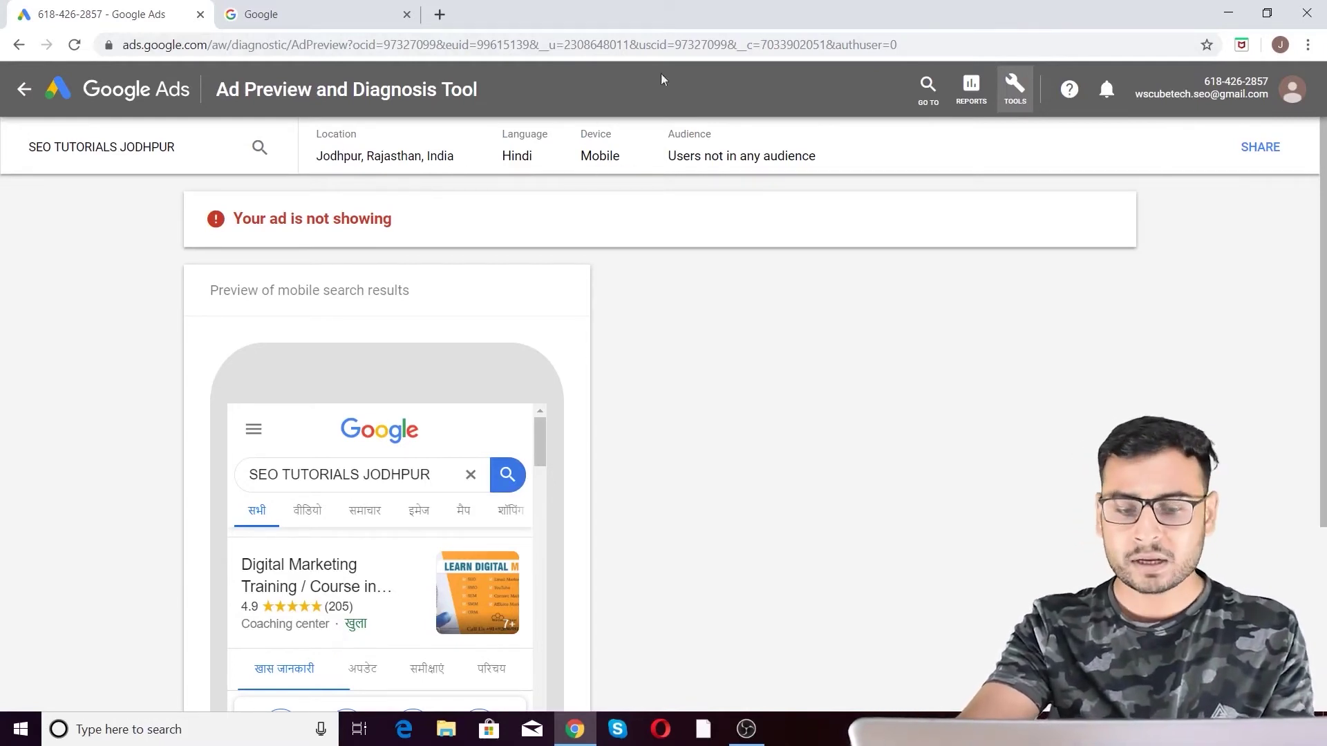
Examine the mobile search results preview for the term "SEO TUTORIALS JODHPUR".
scroll(581, 438, "down", 4)
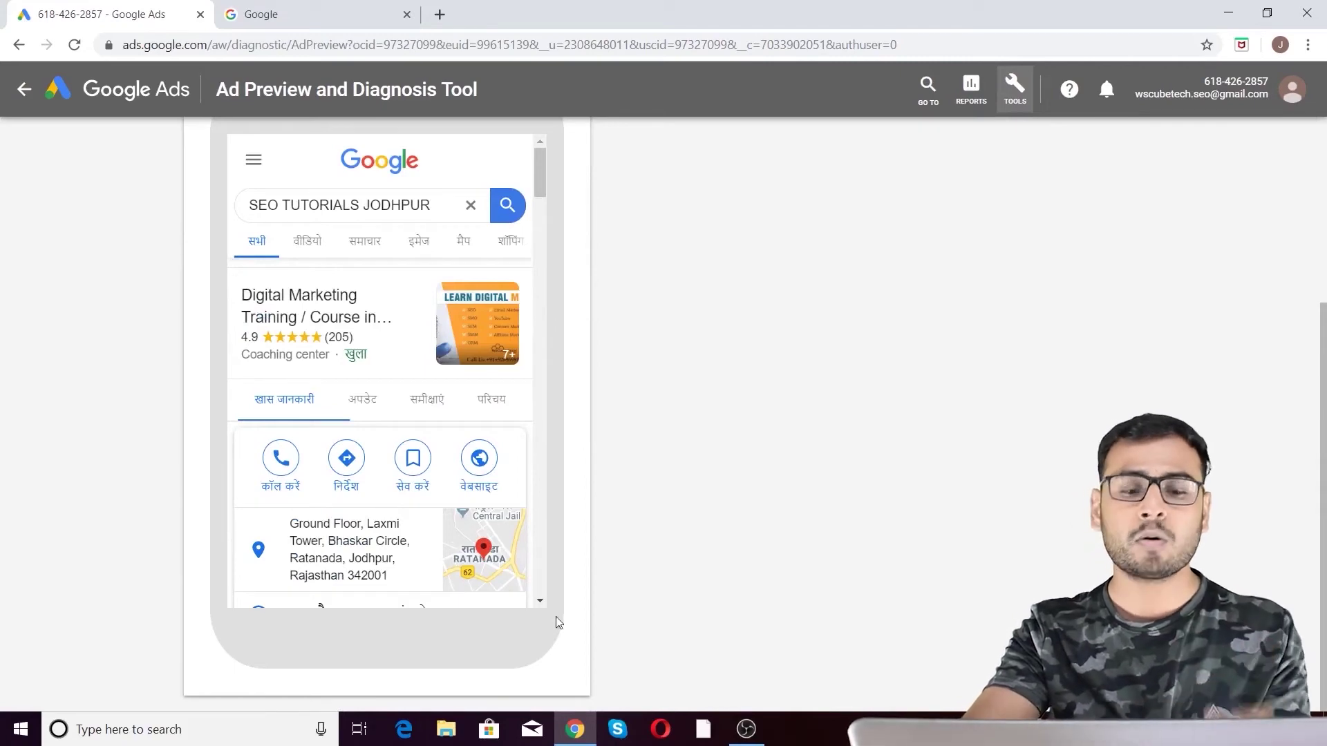
scroll(394, 362, "up", 4)
scroll(459, 387, "down", 4)
scroll(484, 442, "down", 10)
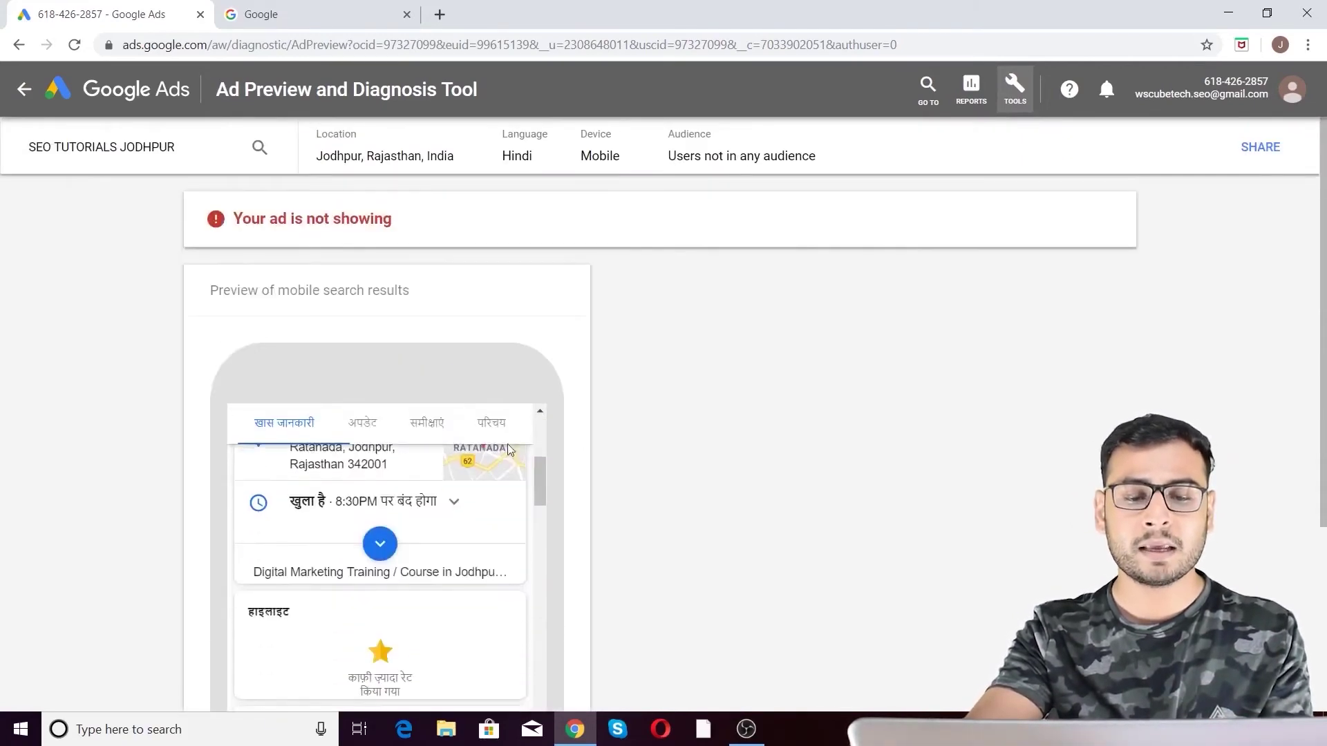
scroll(640, 483, "down", 4)
scroll(387, 325, "down", 4)
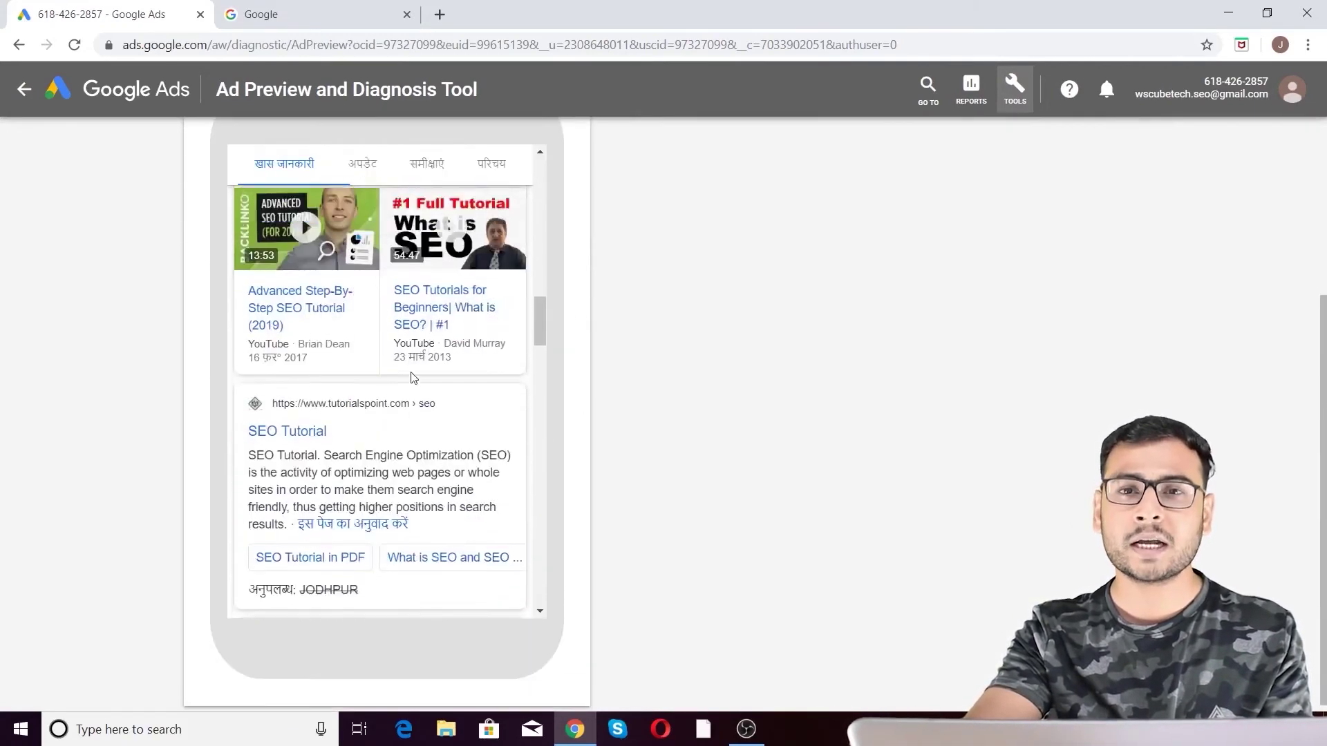
scroll(411, 376, "up", 4)
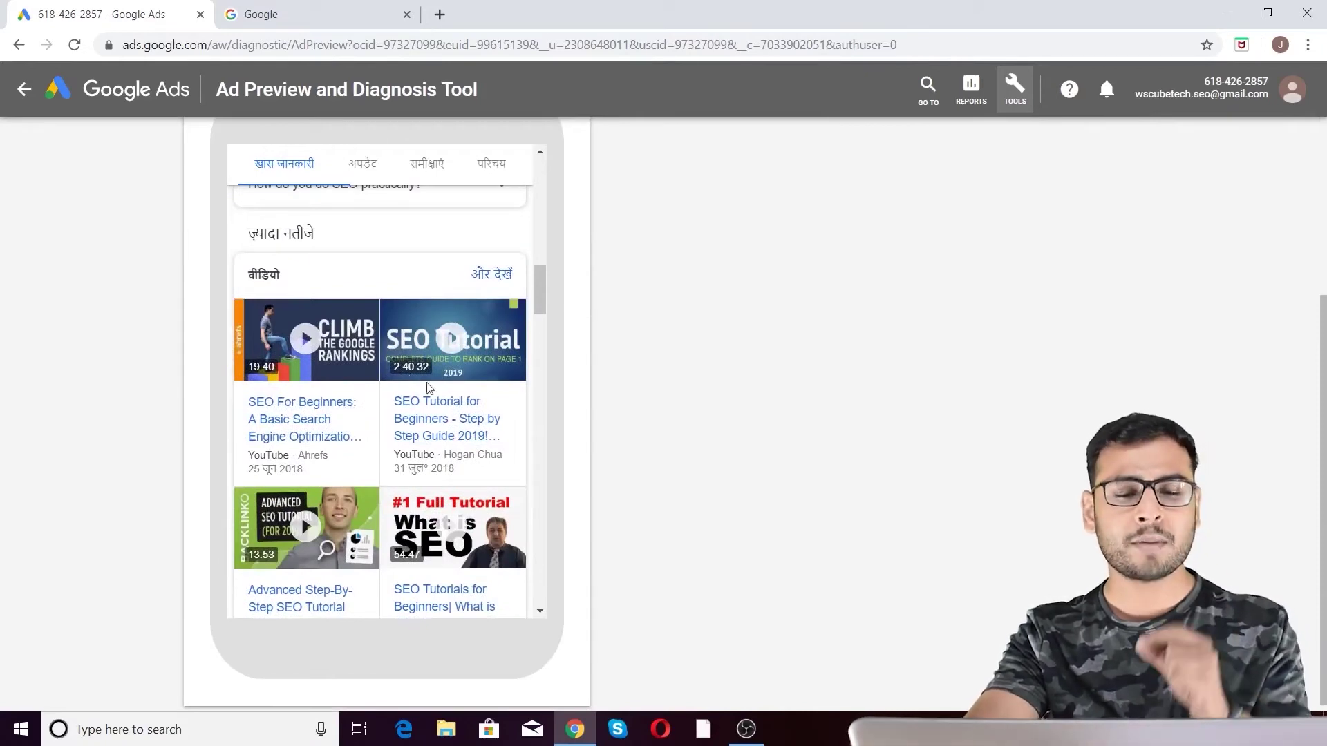
scroll(429, 385, "up", 6)
scroll(856, 438, "up", 4)
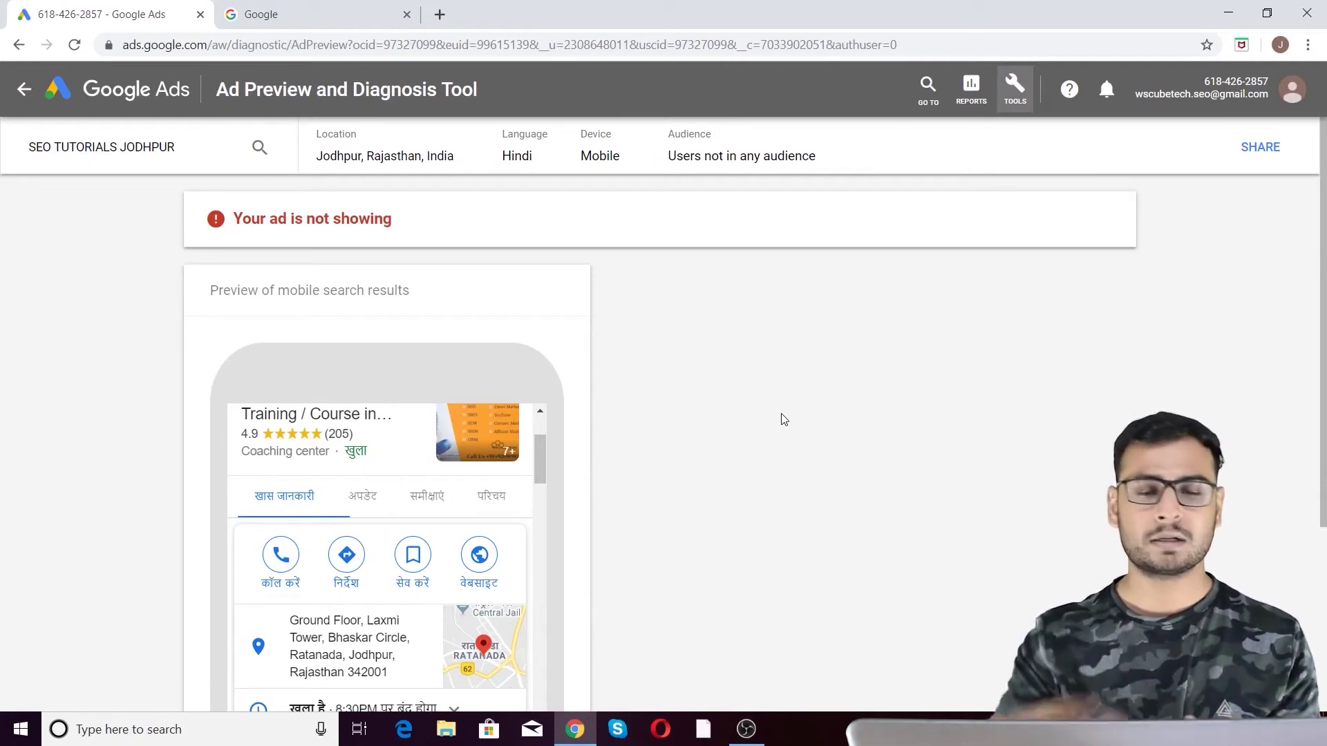
Preview the search results for "buy online shoes" and look through the ads shown.
triple_click(83, 146)
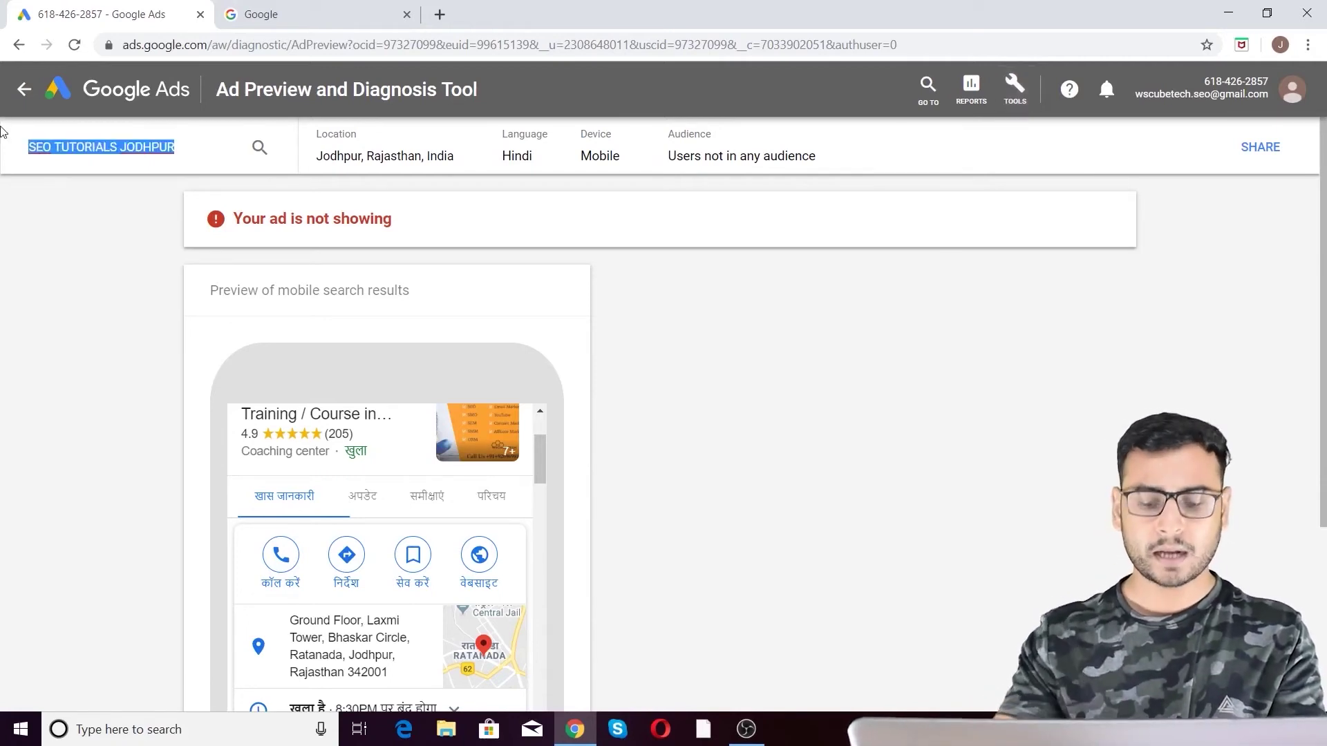
type("buy online shoes")
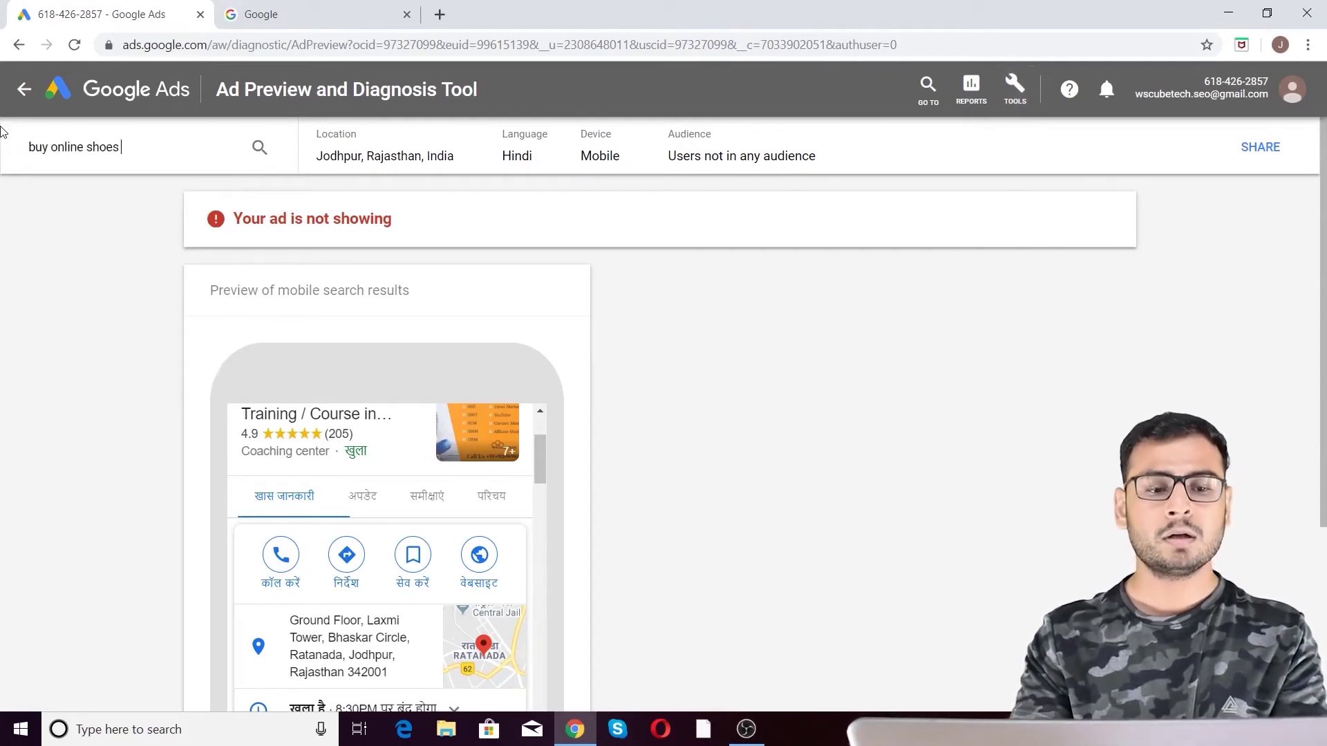
key("Return")
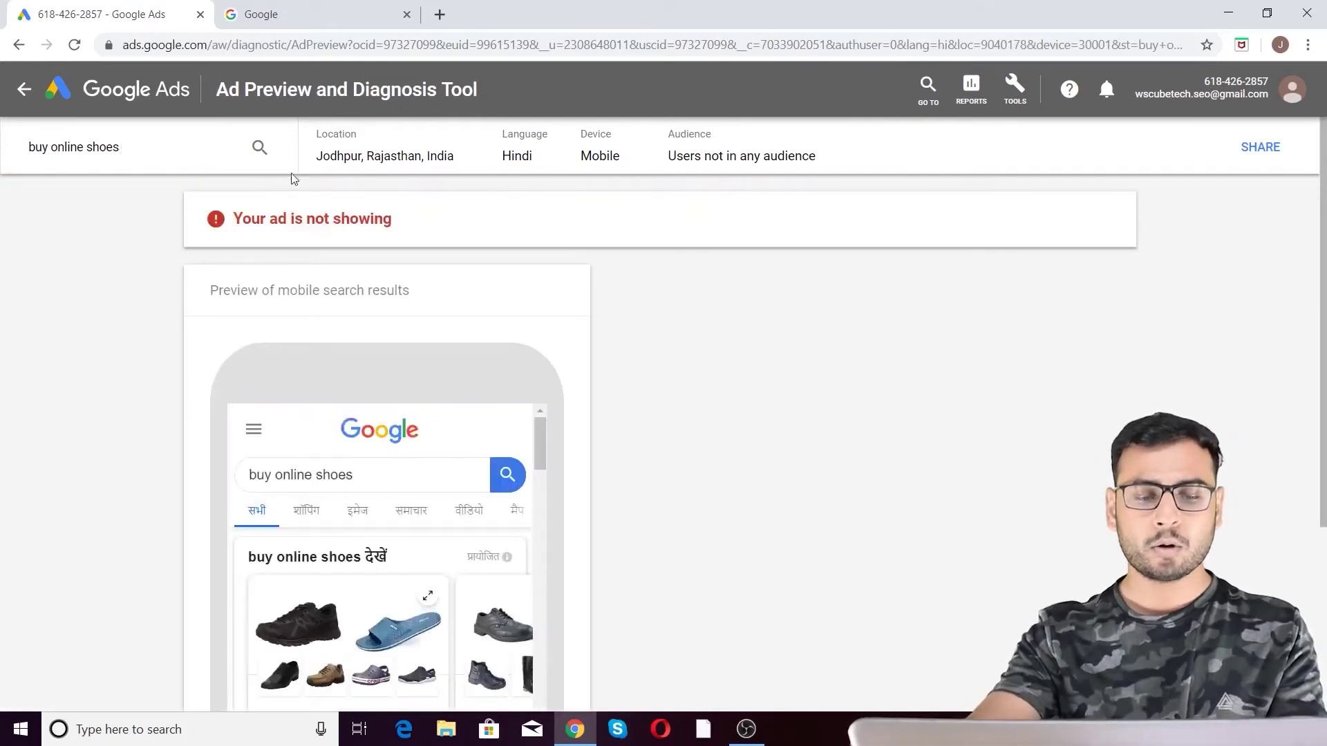
scroll(545, 474, "down", 5)
scroll(397, 525, "down", 5)
scroll(397, 525, "up", 5)
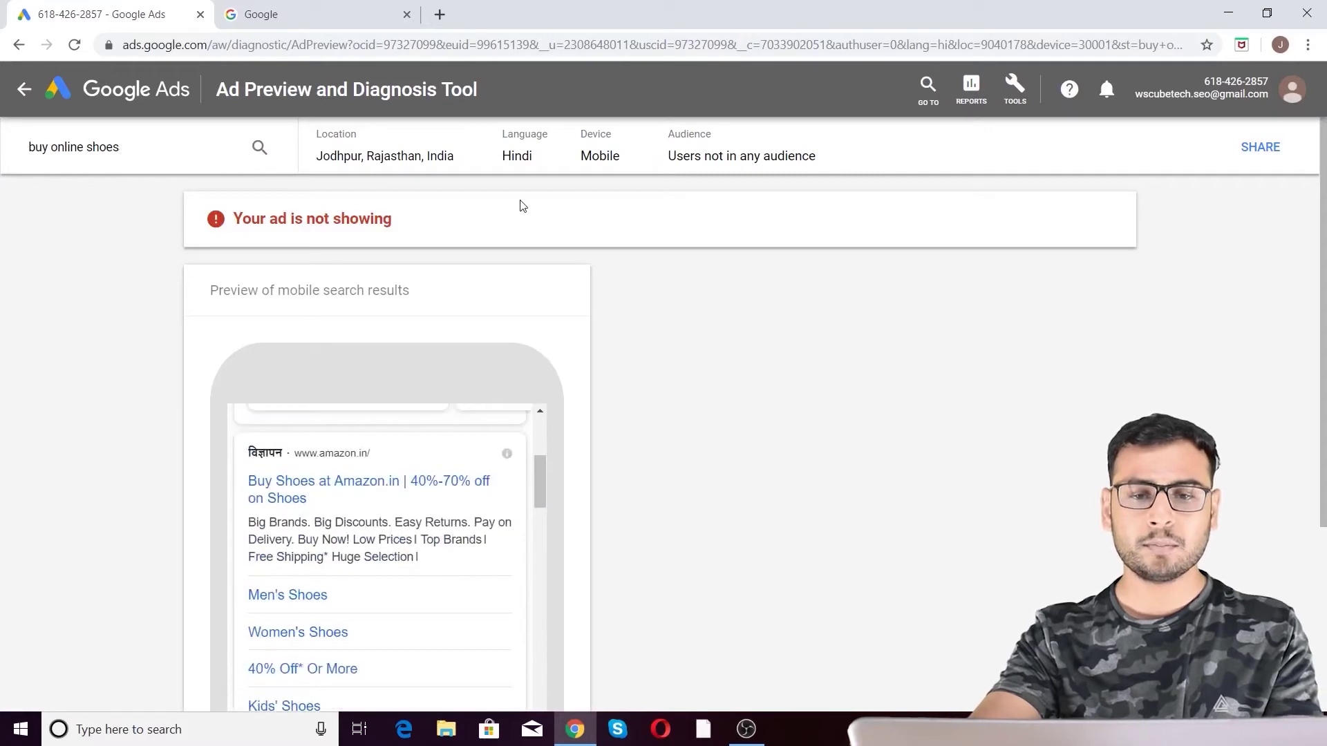
Set the ad preview language to English for the "buy online shoes" search.
left_click(544, 156)
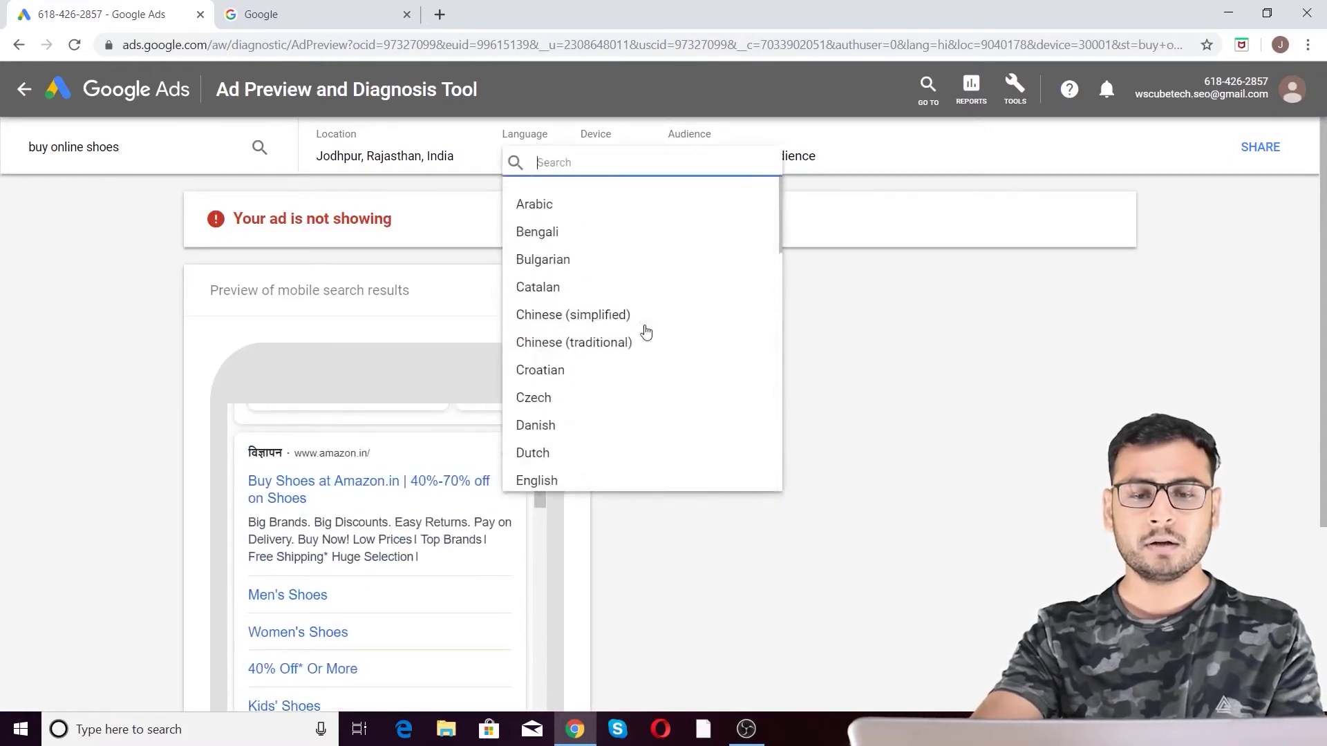
type("english")
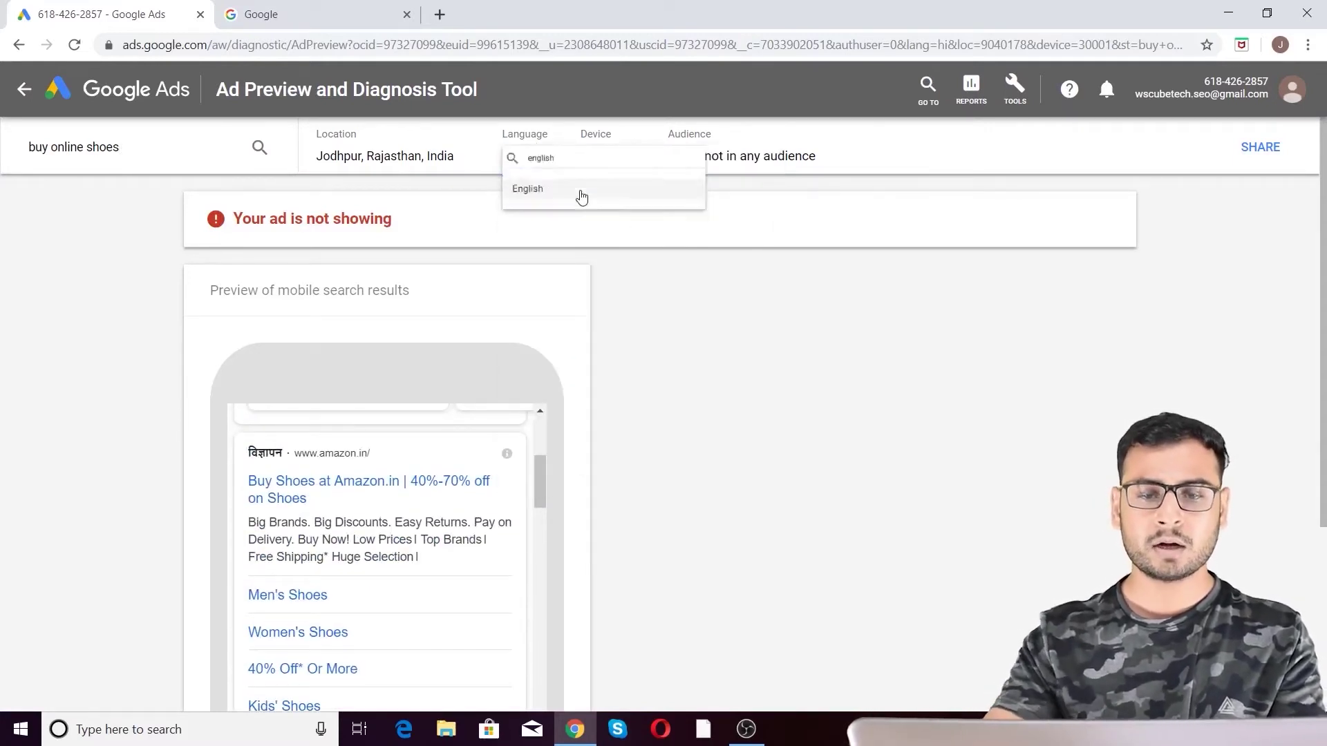
left_click(581, 198)
left_click(551, 160)
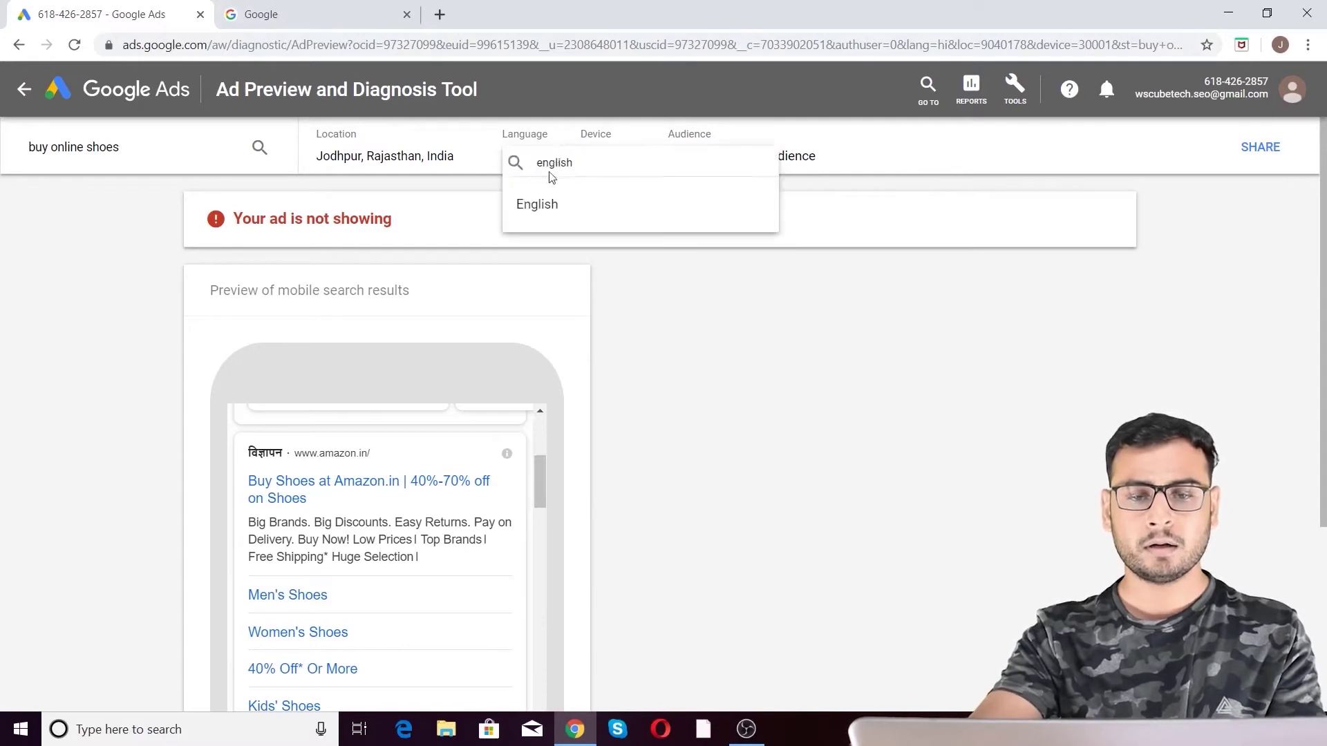
left_click(537, 207)
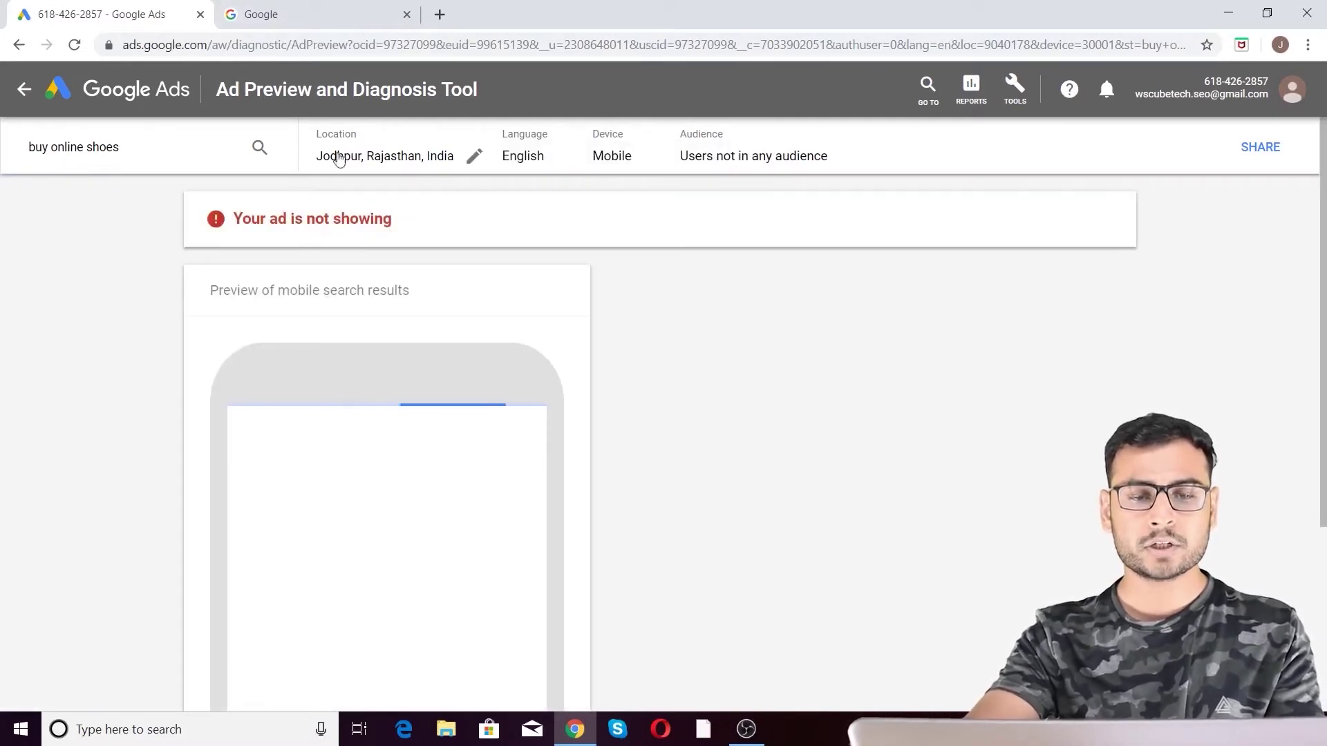
Set the preview location to the country India and look through the mobile results for "buy online shoes".
left_click(464, 158)
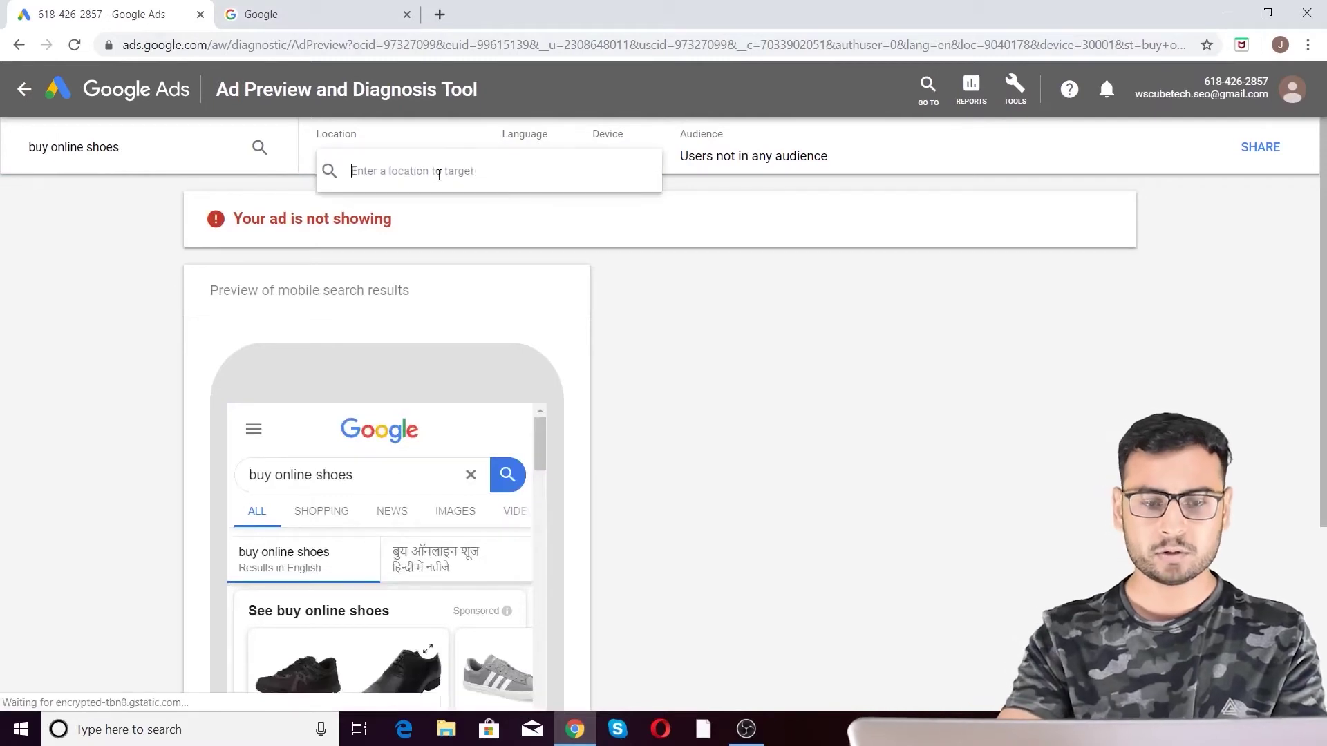
type("india")
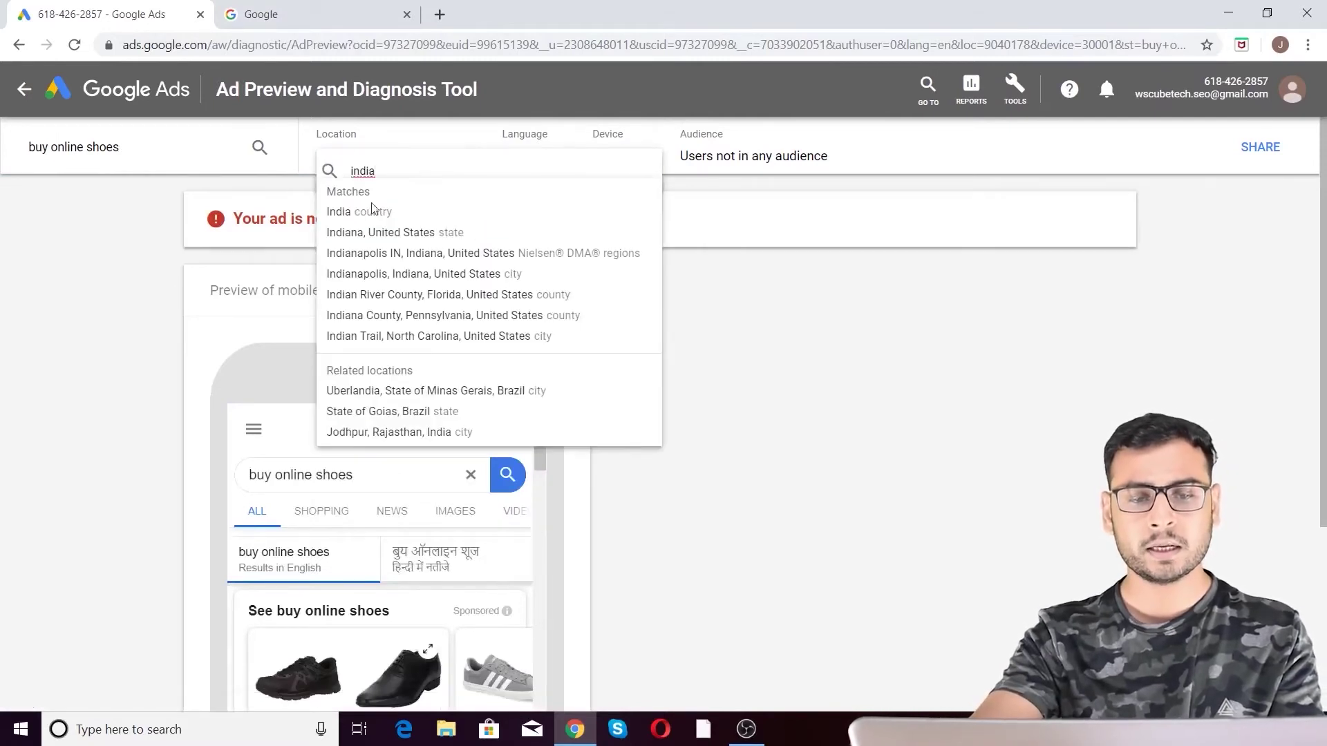
left_click(374, 212)
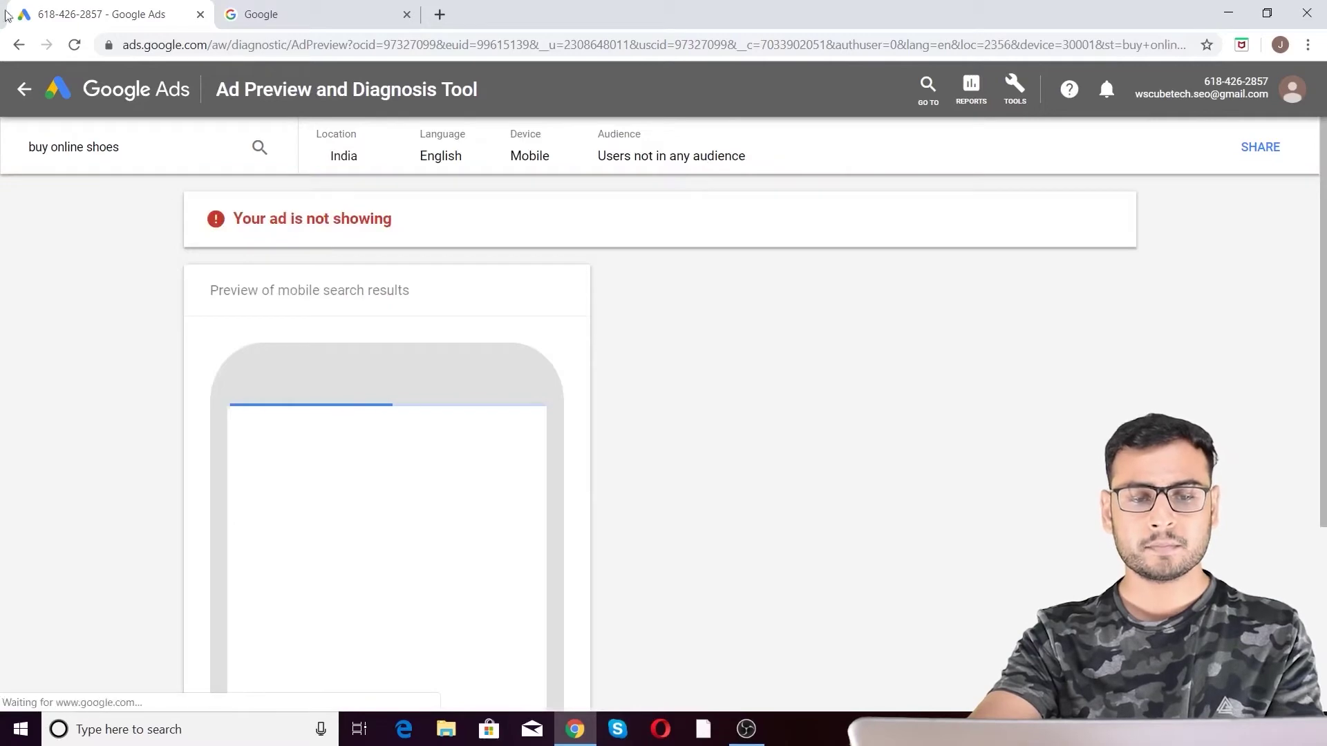
scroll(458, 457, "down", 4)
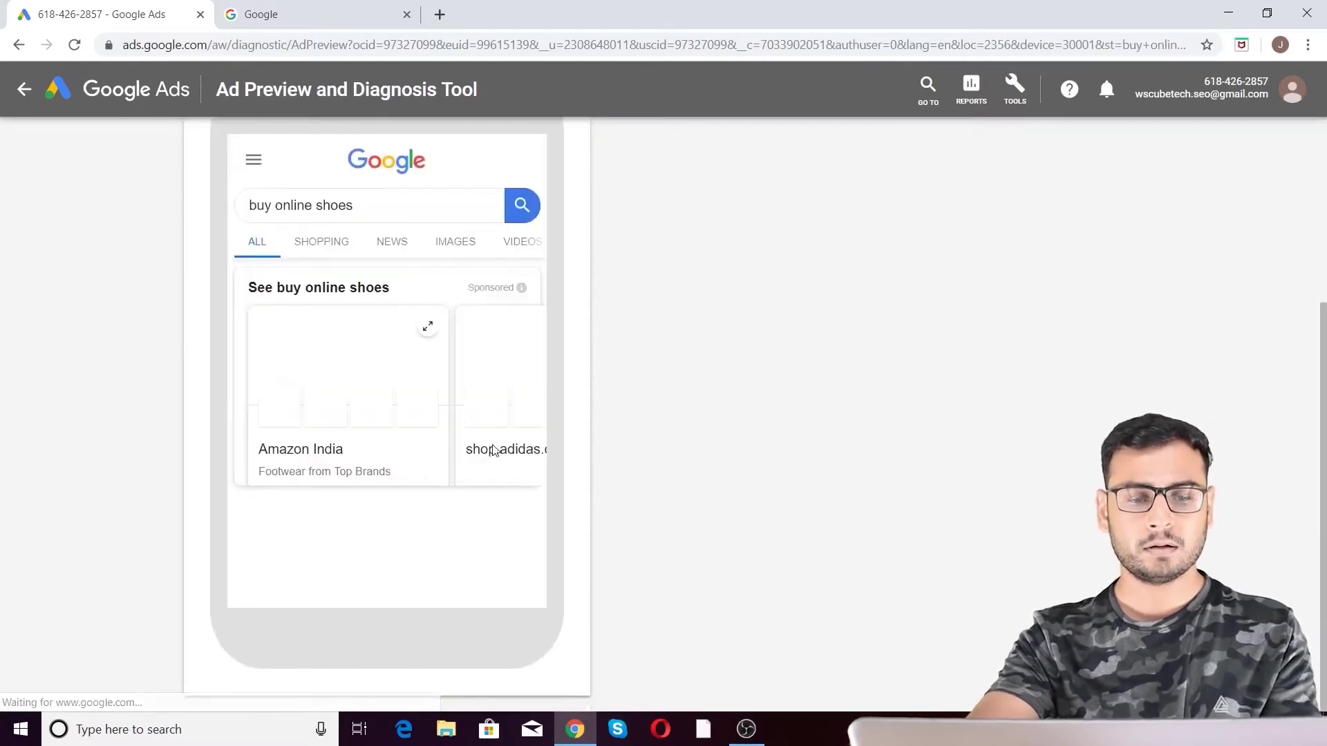
scroll(463, 438, "down", 1)
scroll(463, 440, "down", 5)
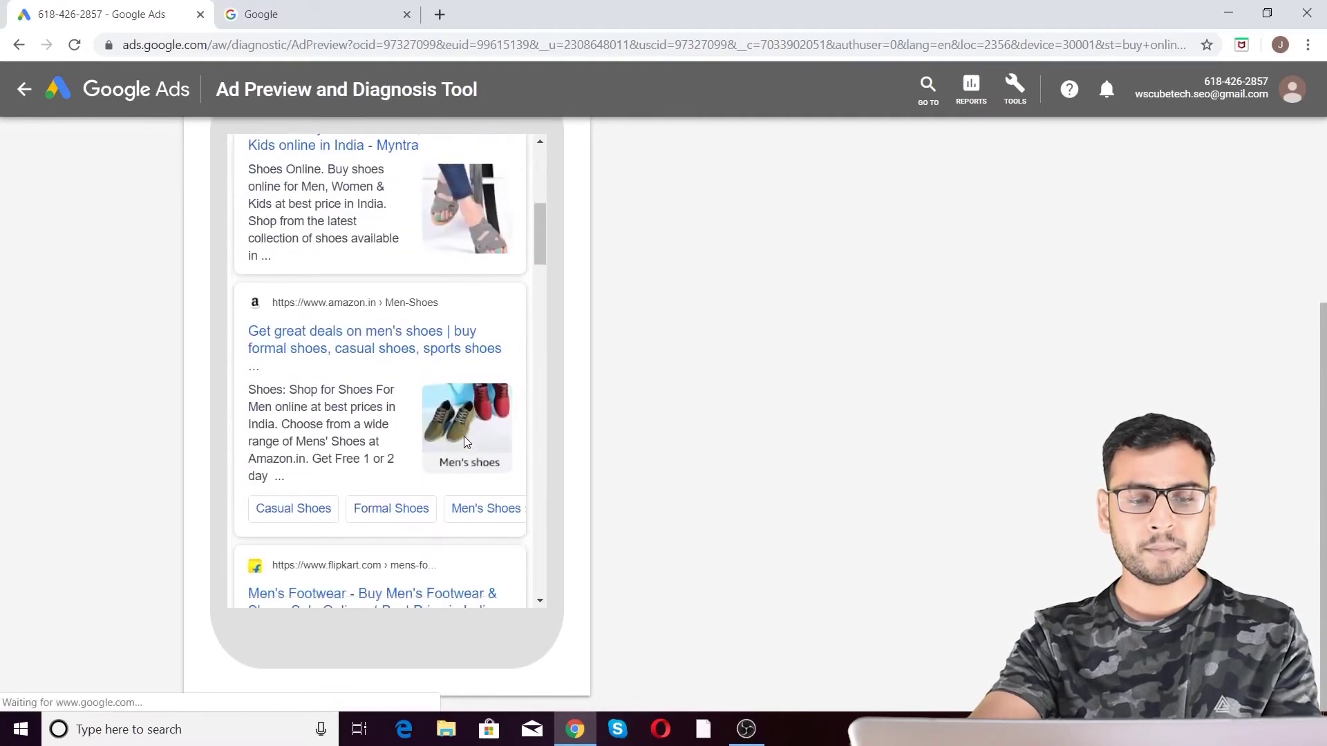
scroll(477, 454, "up", 10)
Set the preview location to Jodhpur, Rajasthan, India and look through the ads in the mobile results.
left_click(367, 156)
type("jodhpur")
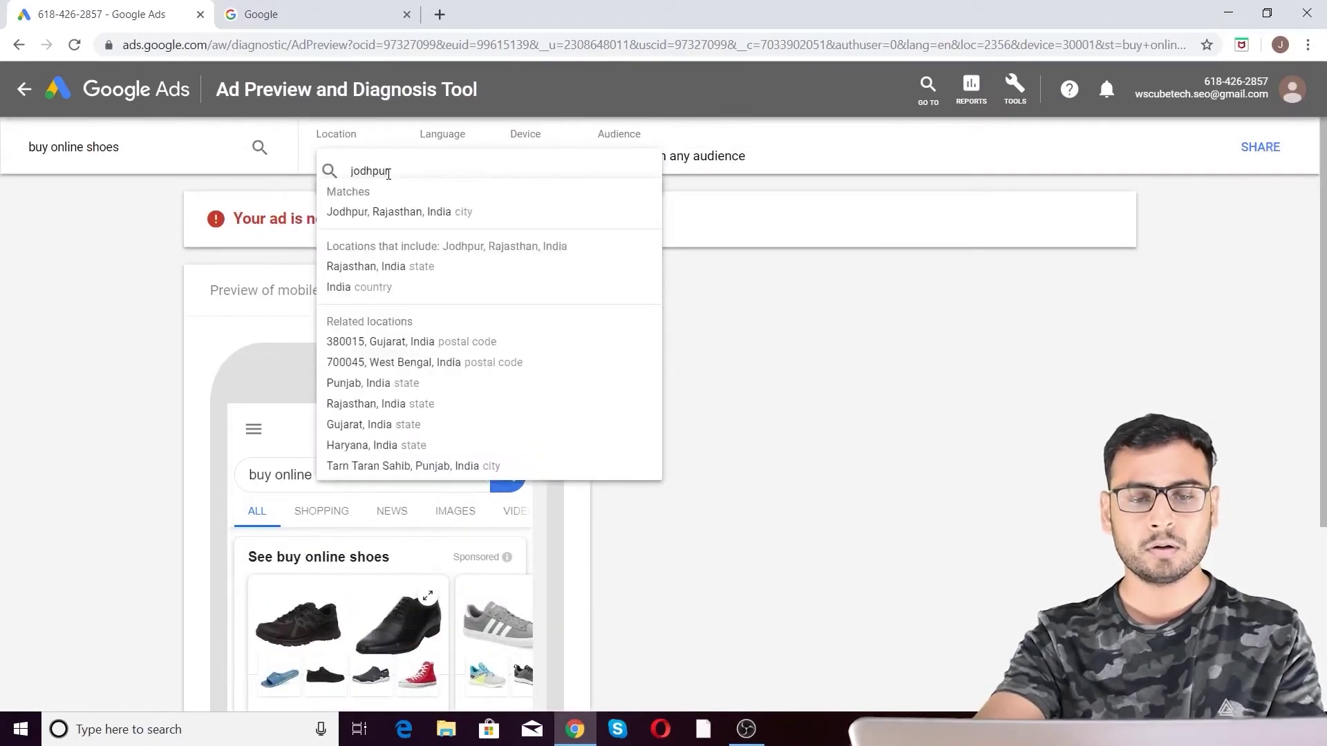
left_click(391, 213)
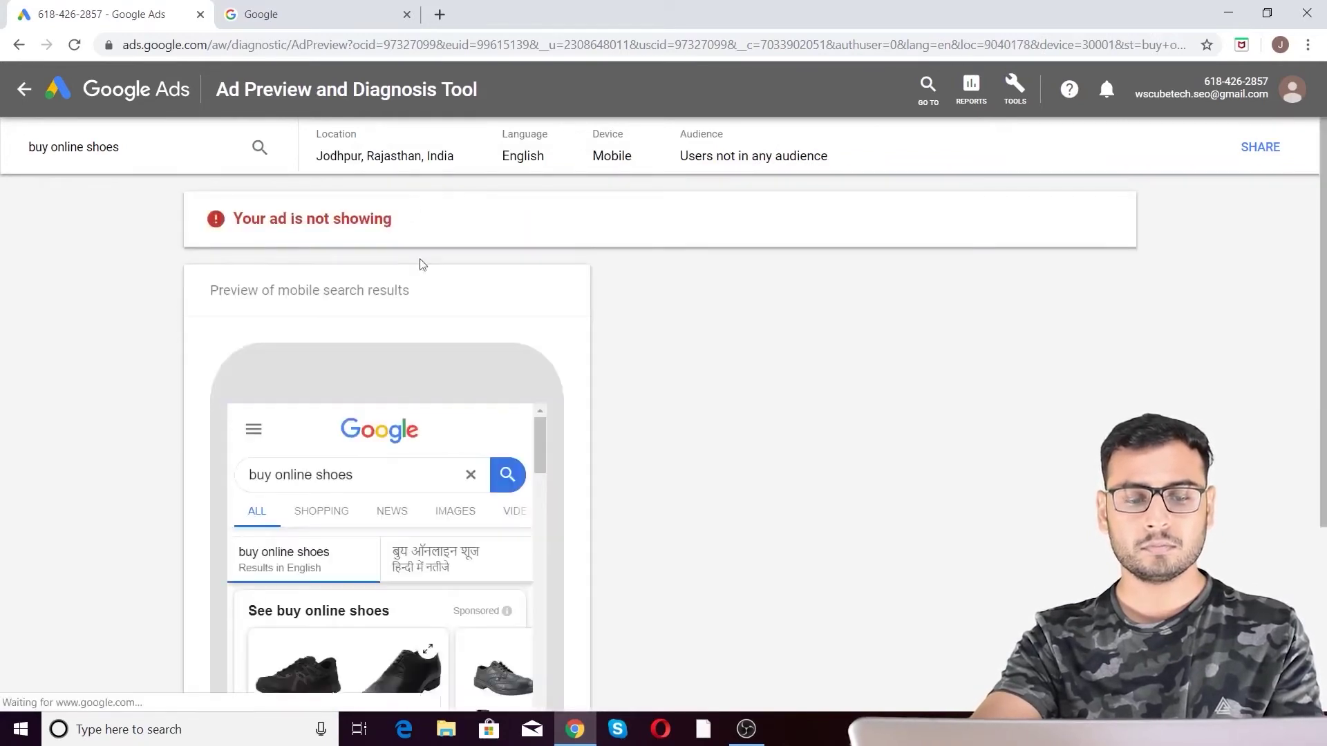
scroll(415, 484, "down", 3)
scroll(550, 467, "down", 4)
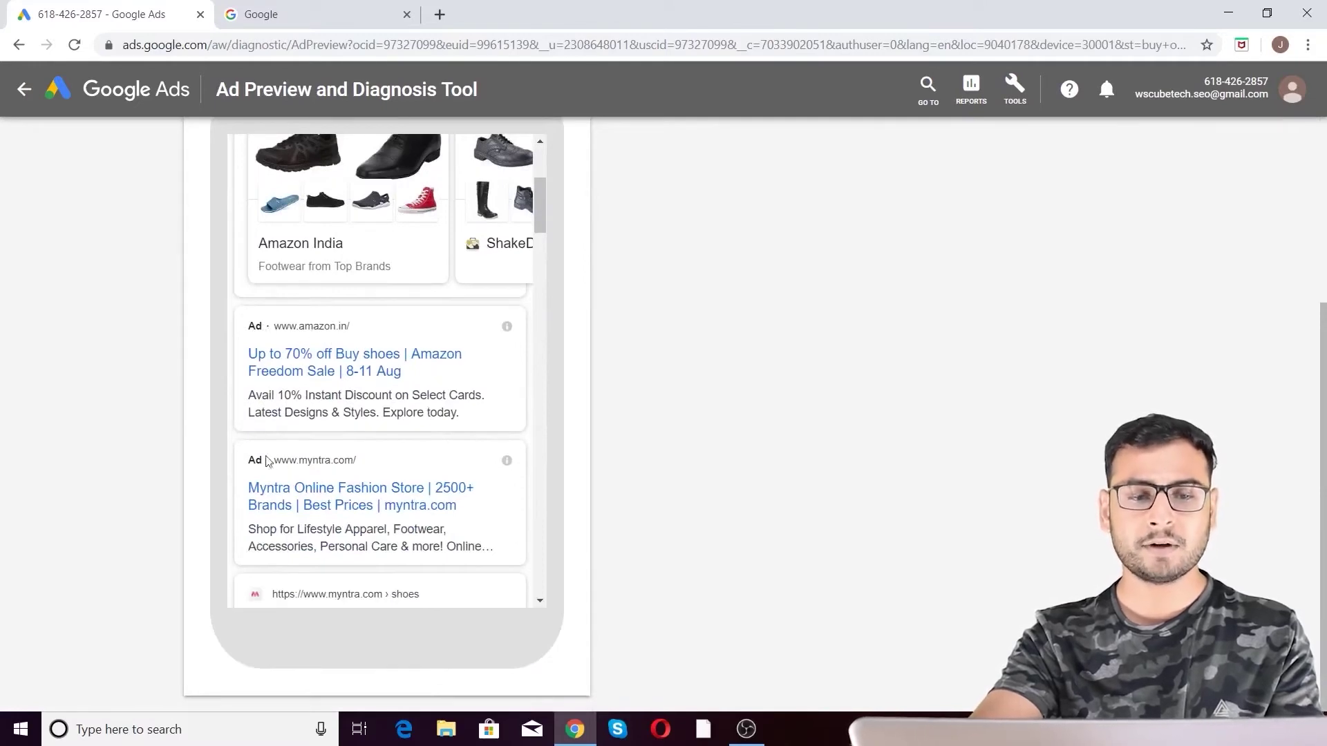
scroll(341, 187, "up", 4)
scroll(195, 250, "up", 4)
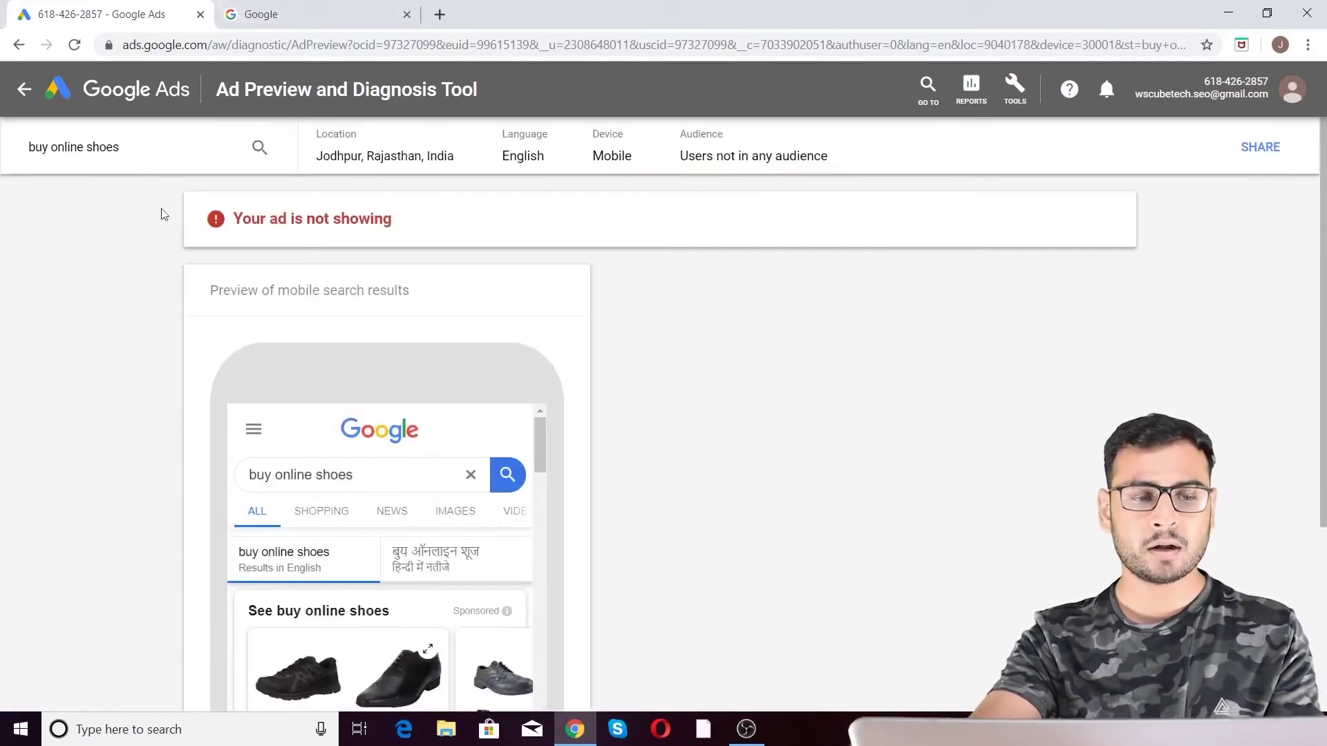
Copy the search term "buy online shoes" and load the google.com home page in the other browser tab.
left_click_drag(124, 147, 17, 149)
key("ctrl+c")
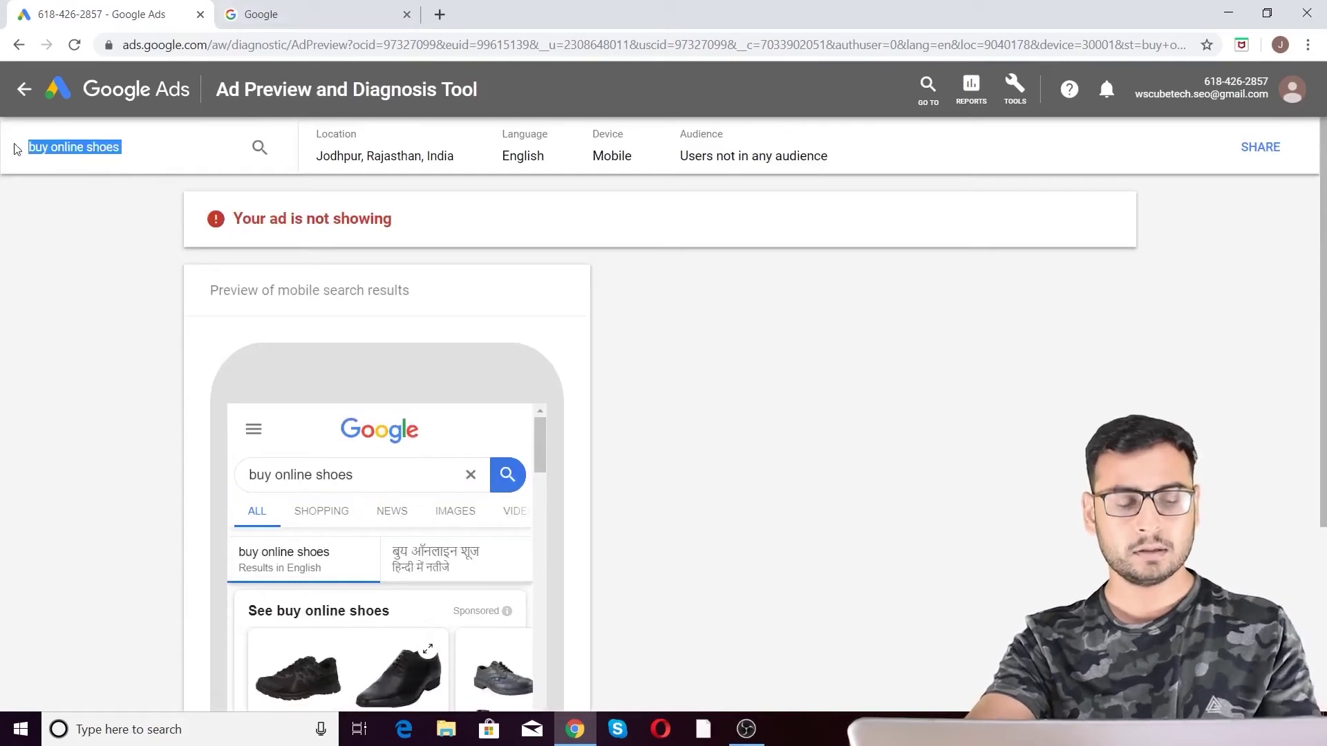
left_click(295, 9)
key("ctrl+v")
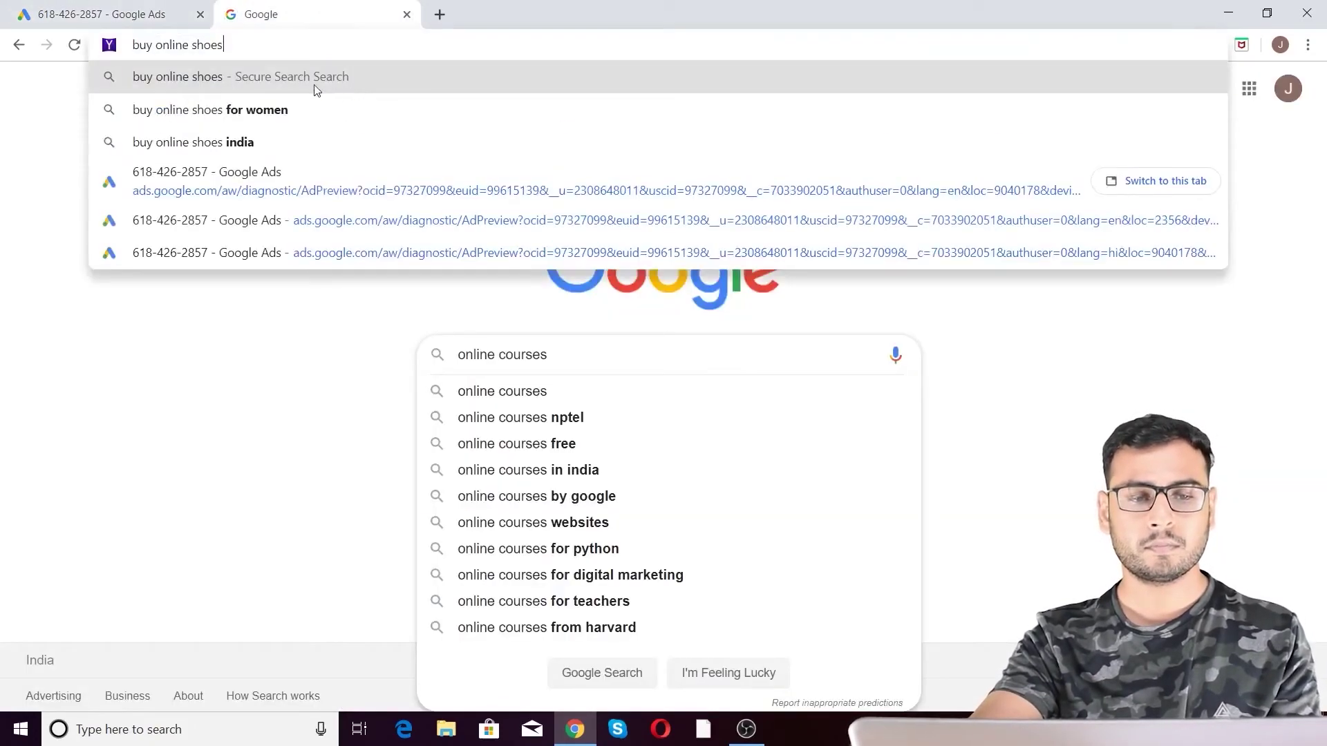
key("ctrl+a")
type("google")
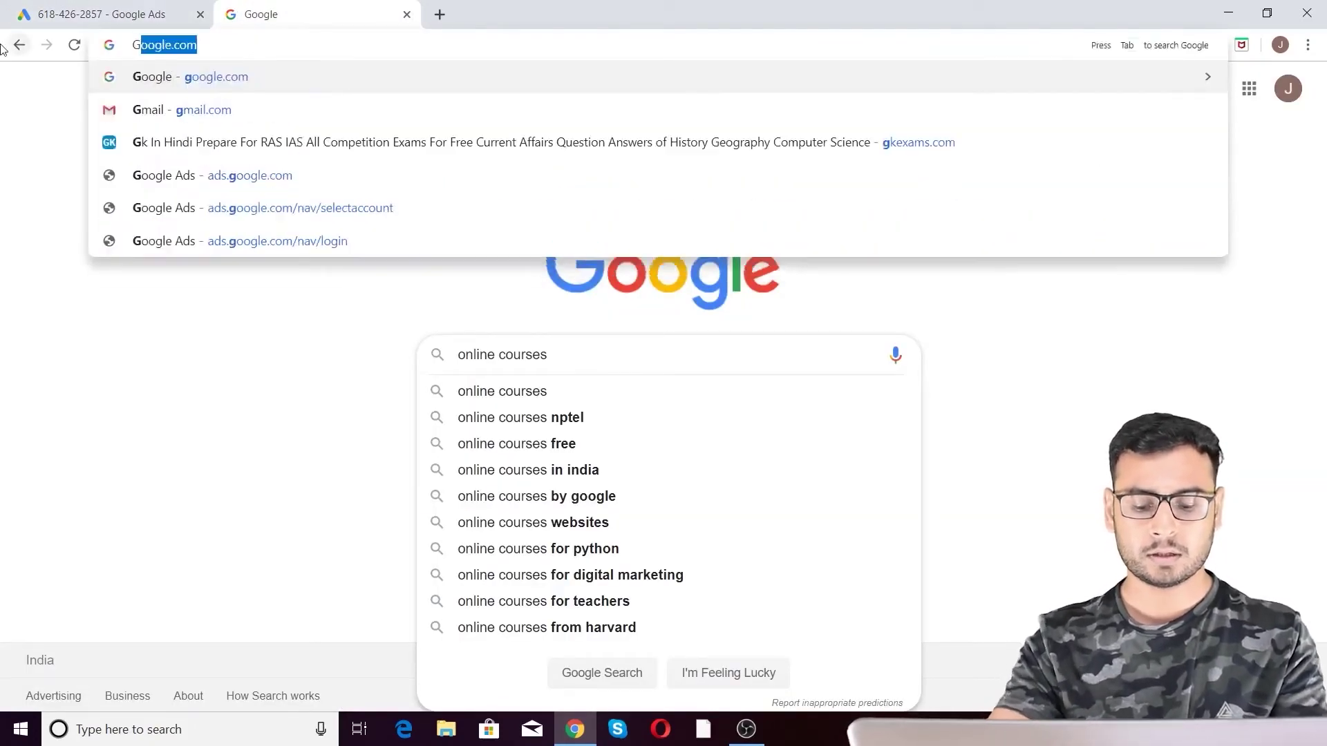
key("Return")
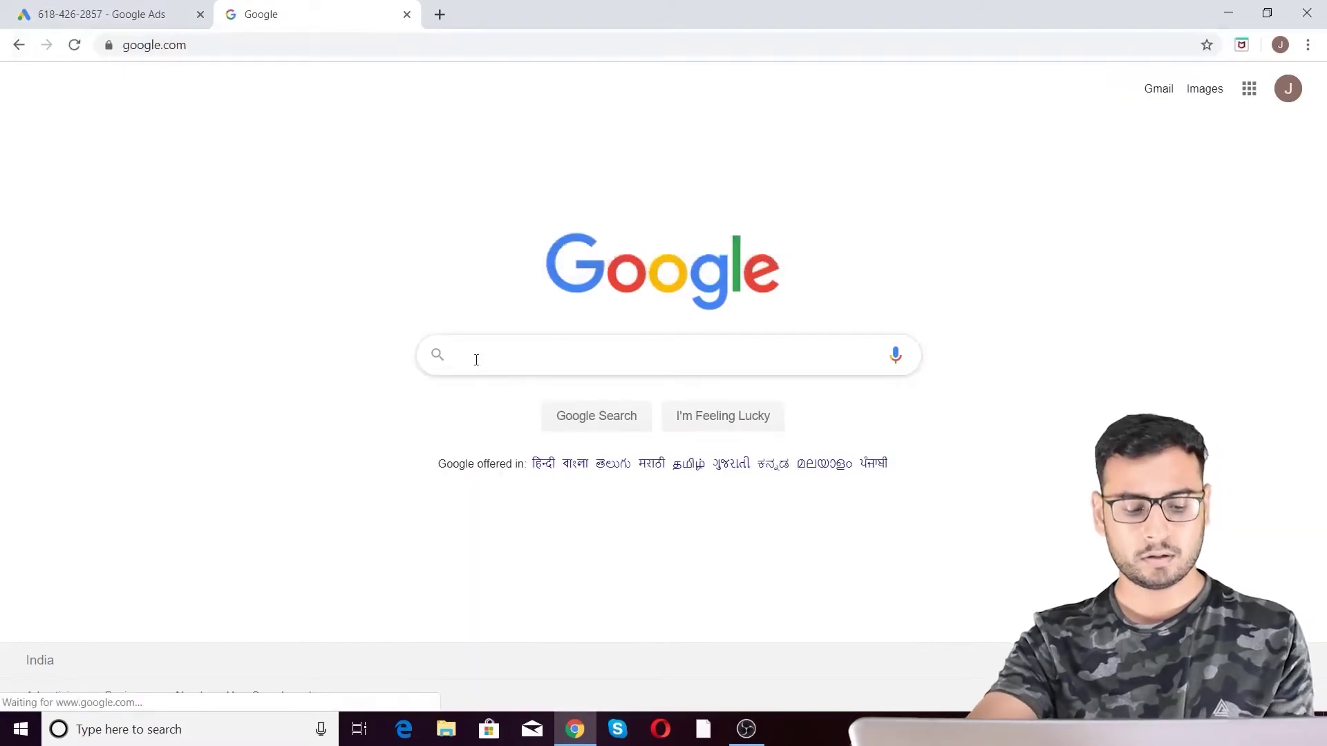
Search Google for "buy online shoes" and look through the results page.
key("ctrl+v")
key("Return")
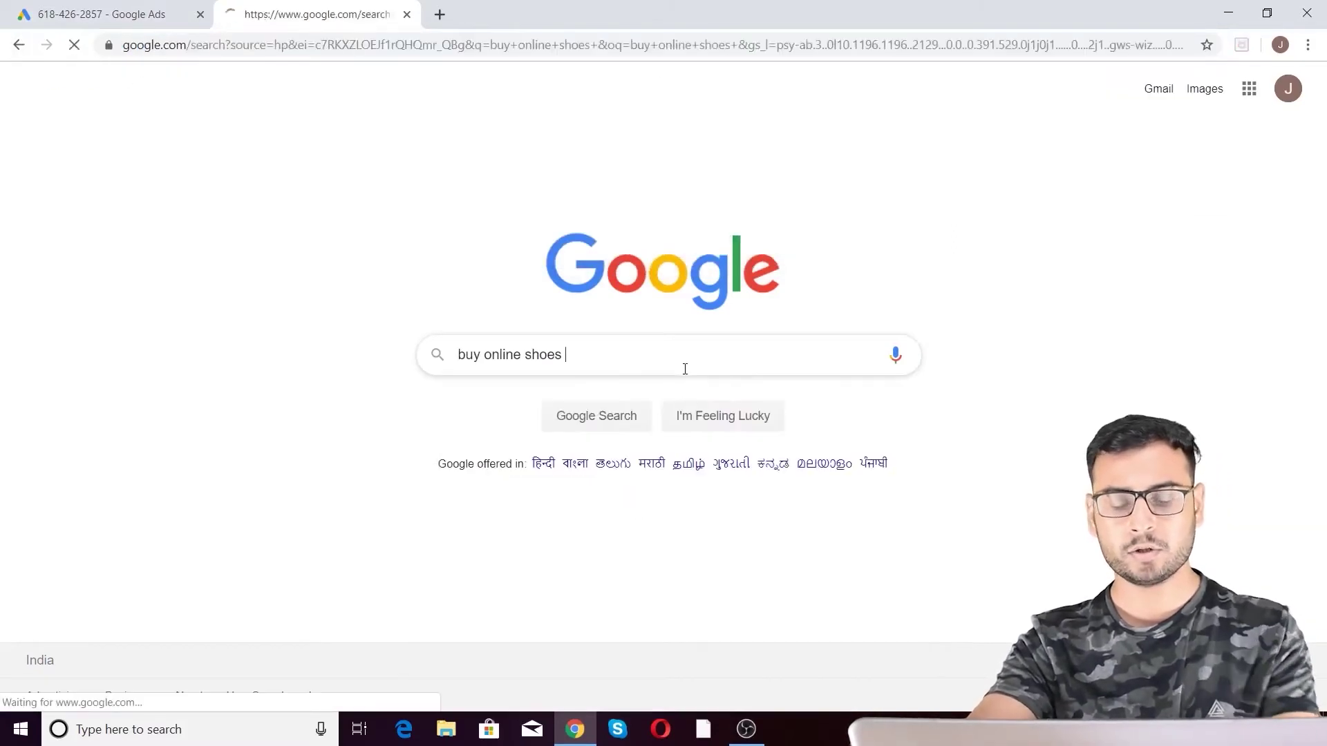
scroll(525, 484, "down", 3)
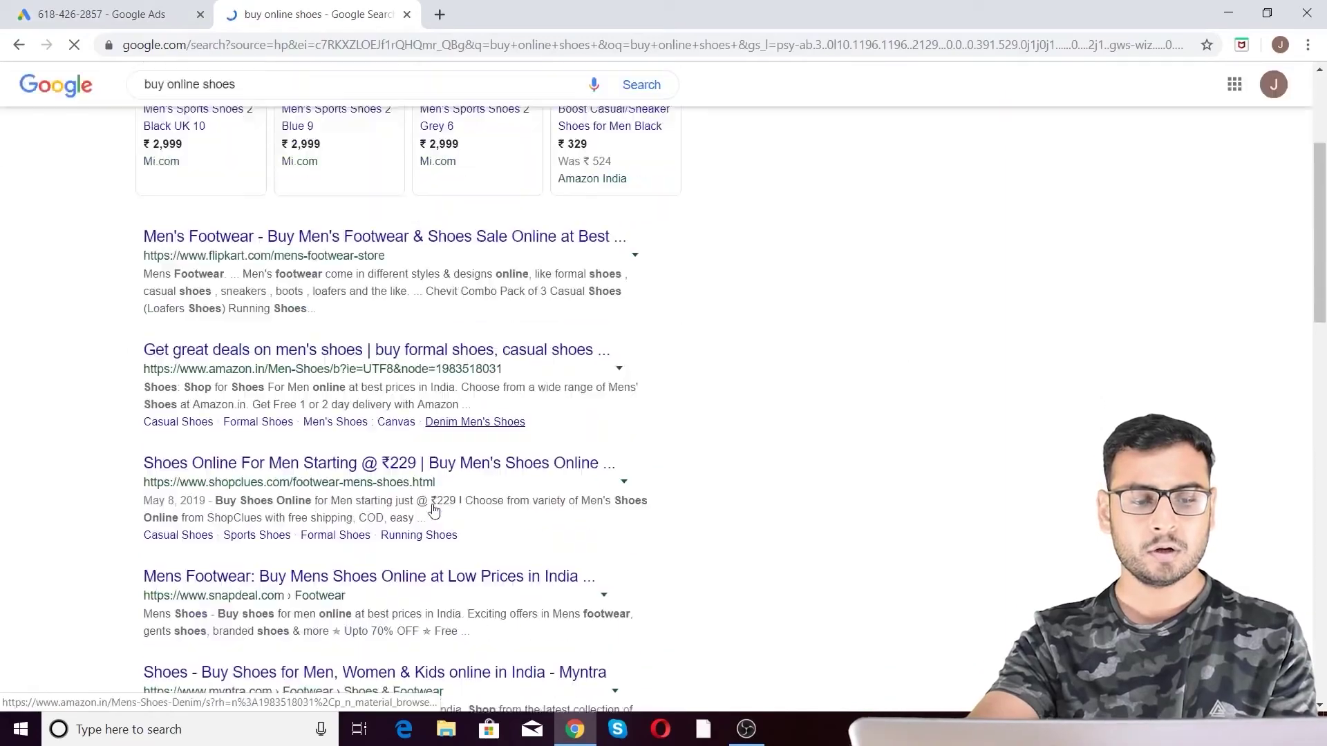
scroll(298, 529, "up", 3)
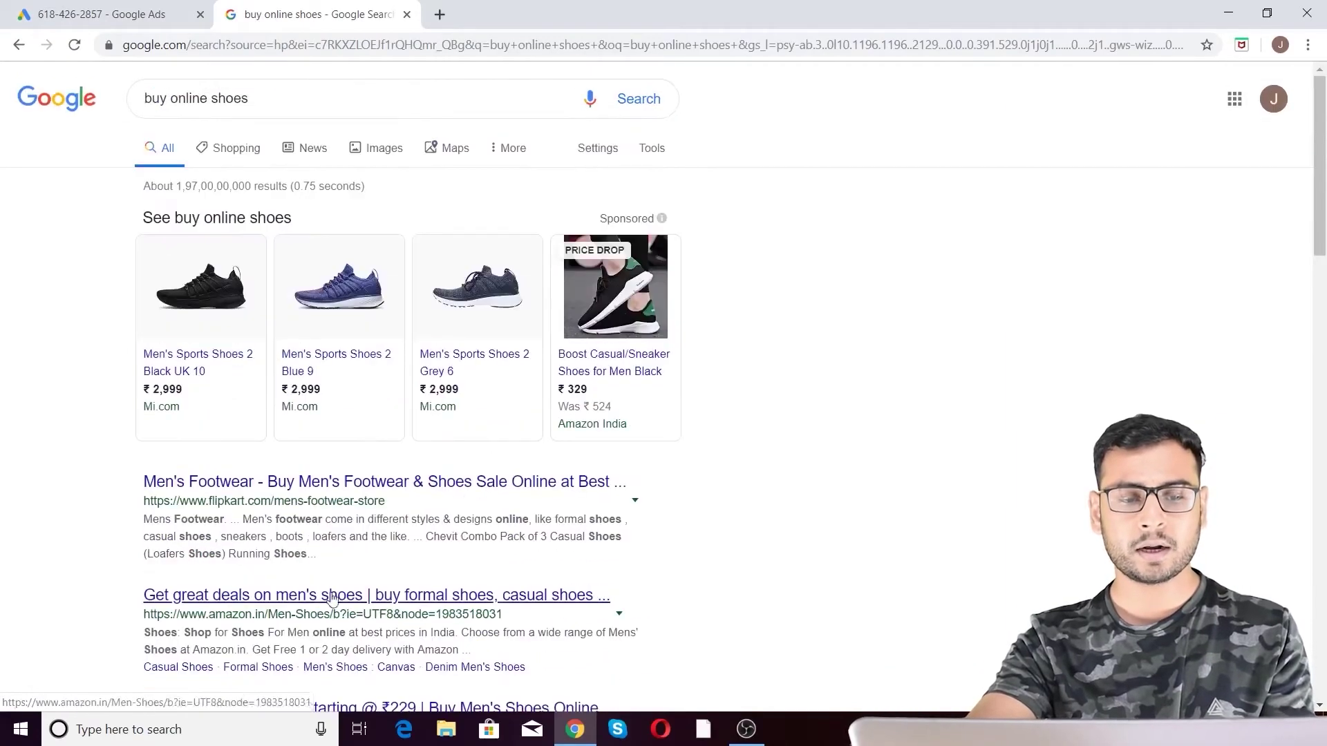
scroll(319, 488, "down", 10)
scroll(319, 489, "up", 10)
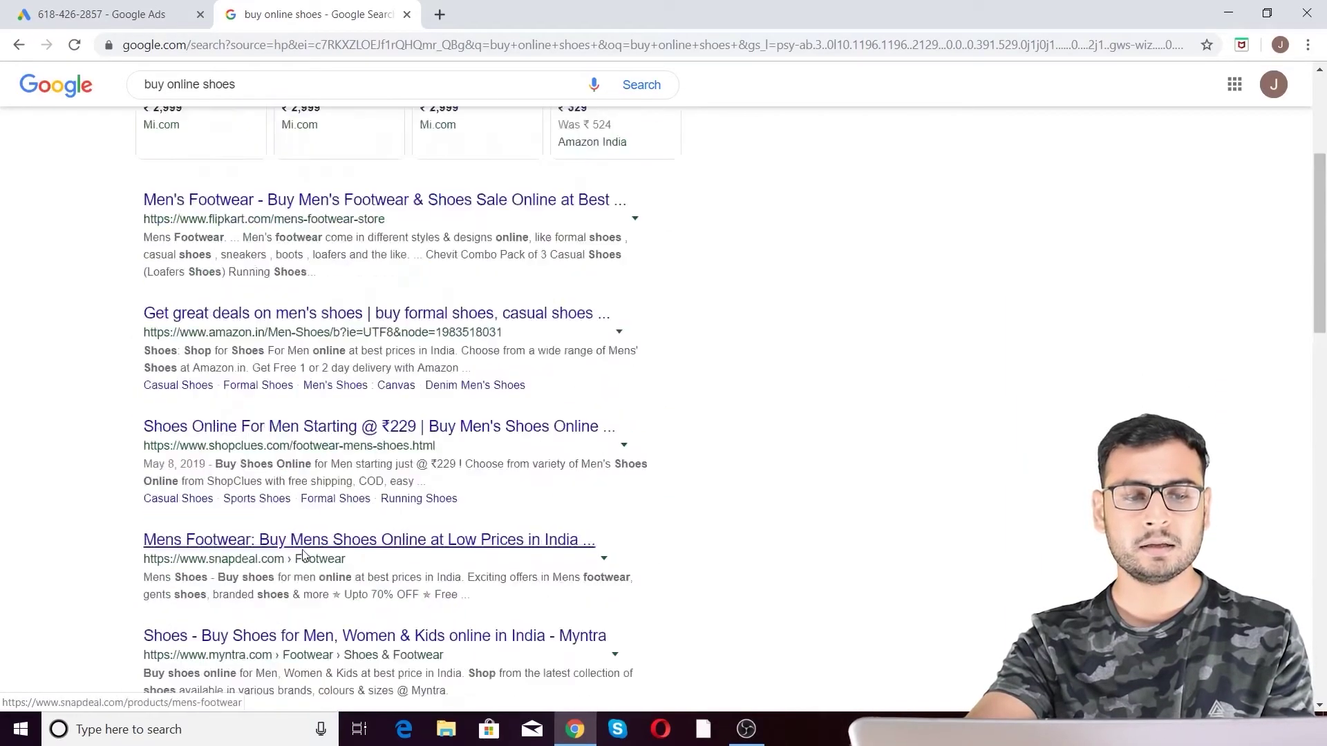
Compare the live Google results for "buy online shoes" with the mobile preview in the Ad Preview and Diagnosis Tool.
key("ctrl+Tab")
scroll(277, 655, "down", 5)
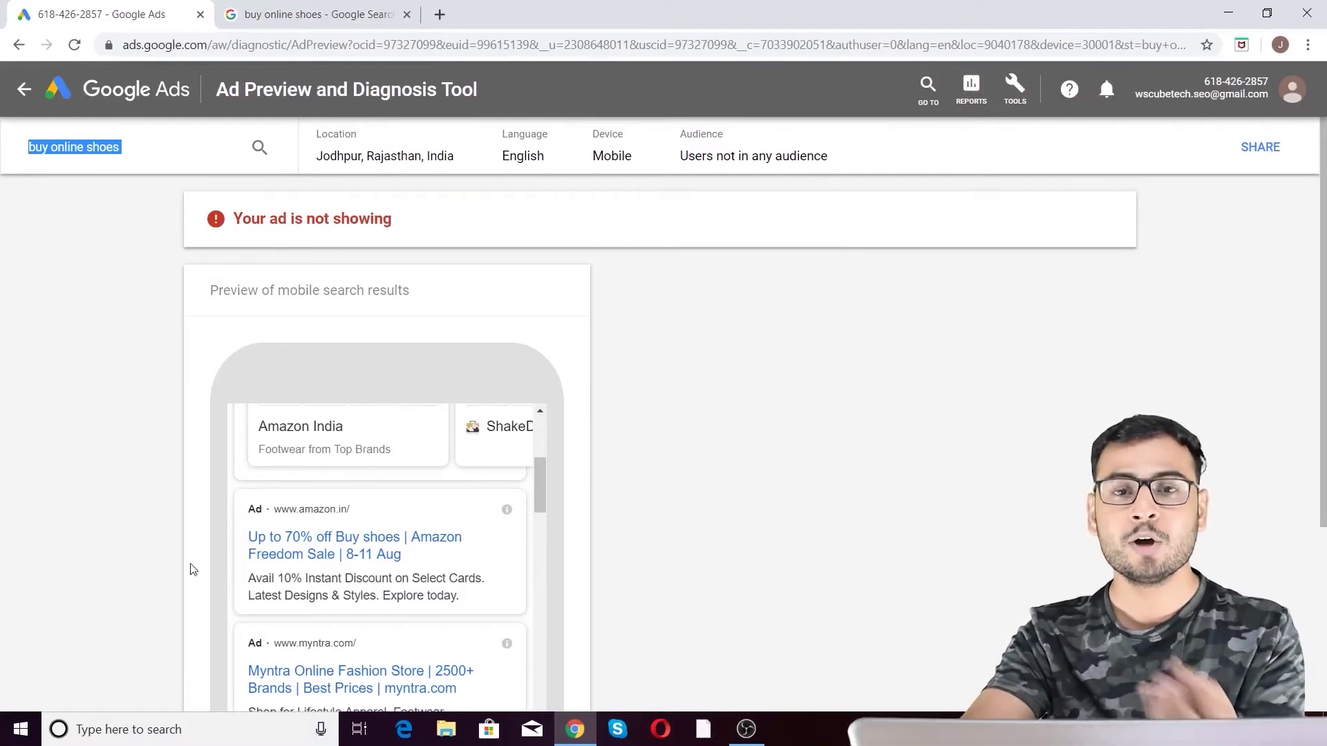
left_click(291, 5)
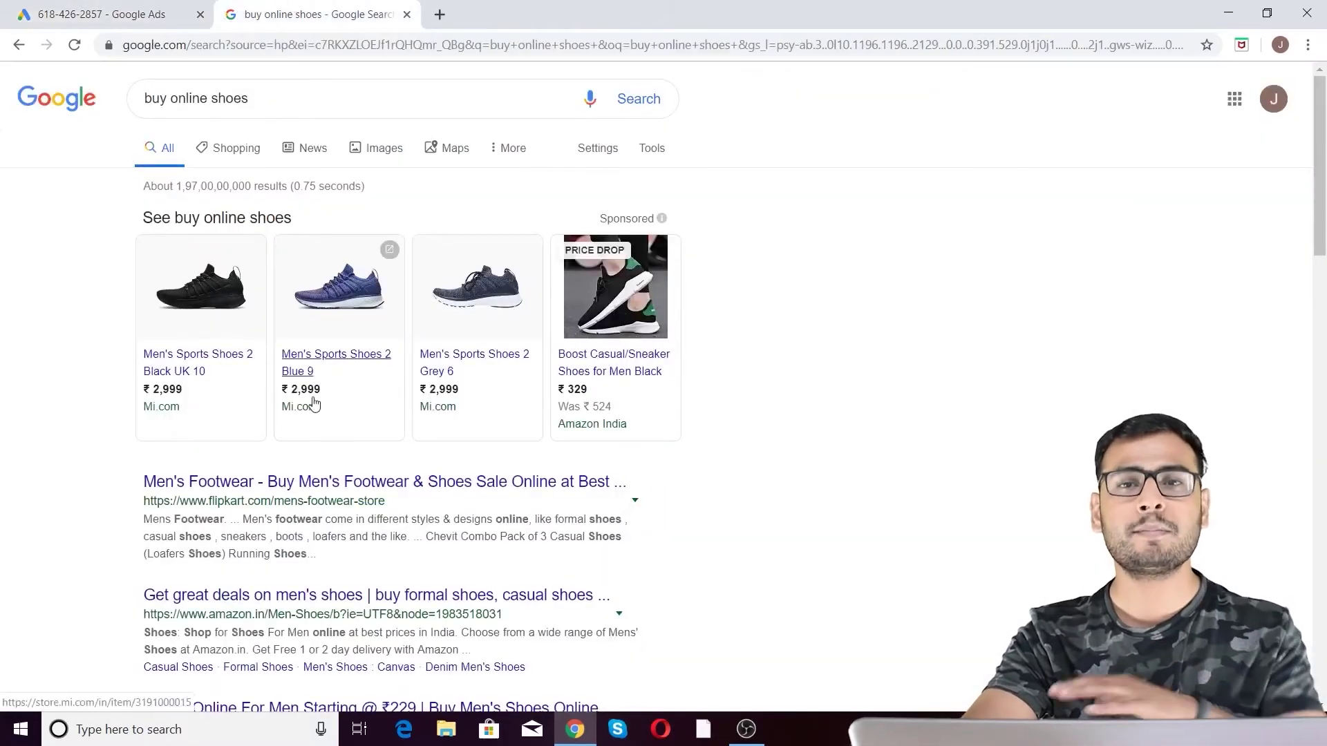
mouse_move(315, 407)
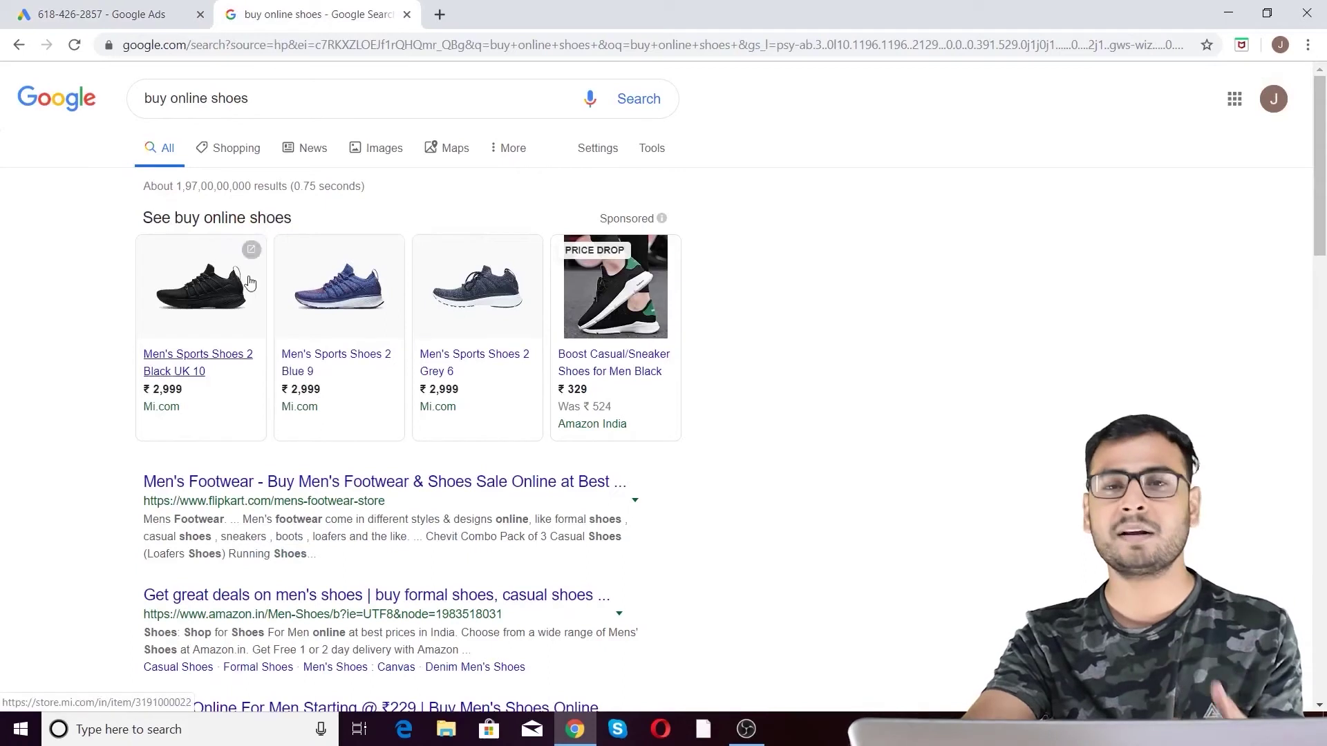
mouse_move(255, 276)
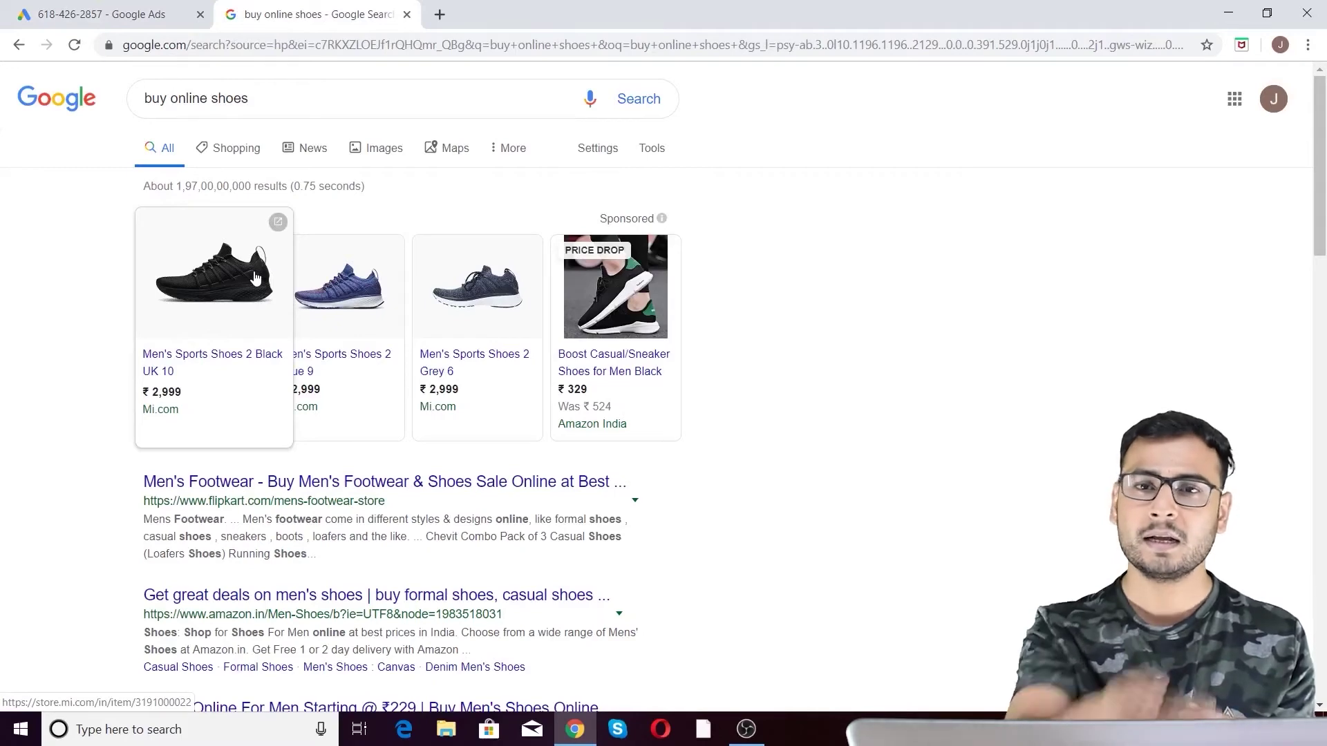
left_click(136, 15)
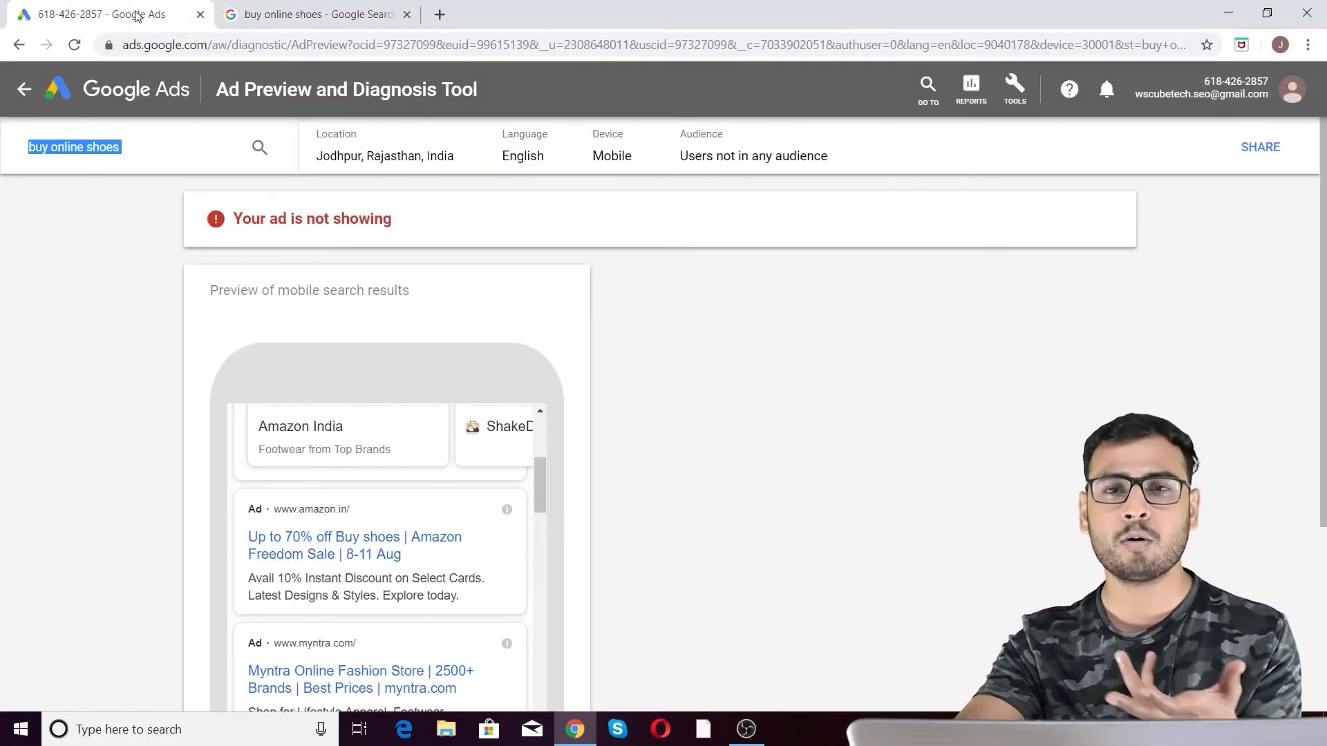
left_click(252, 9)
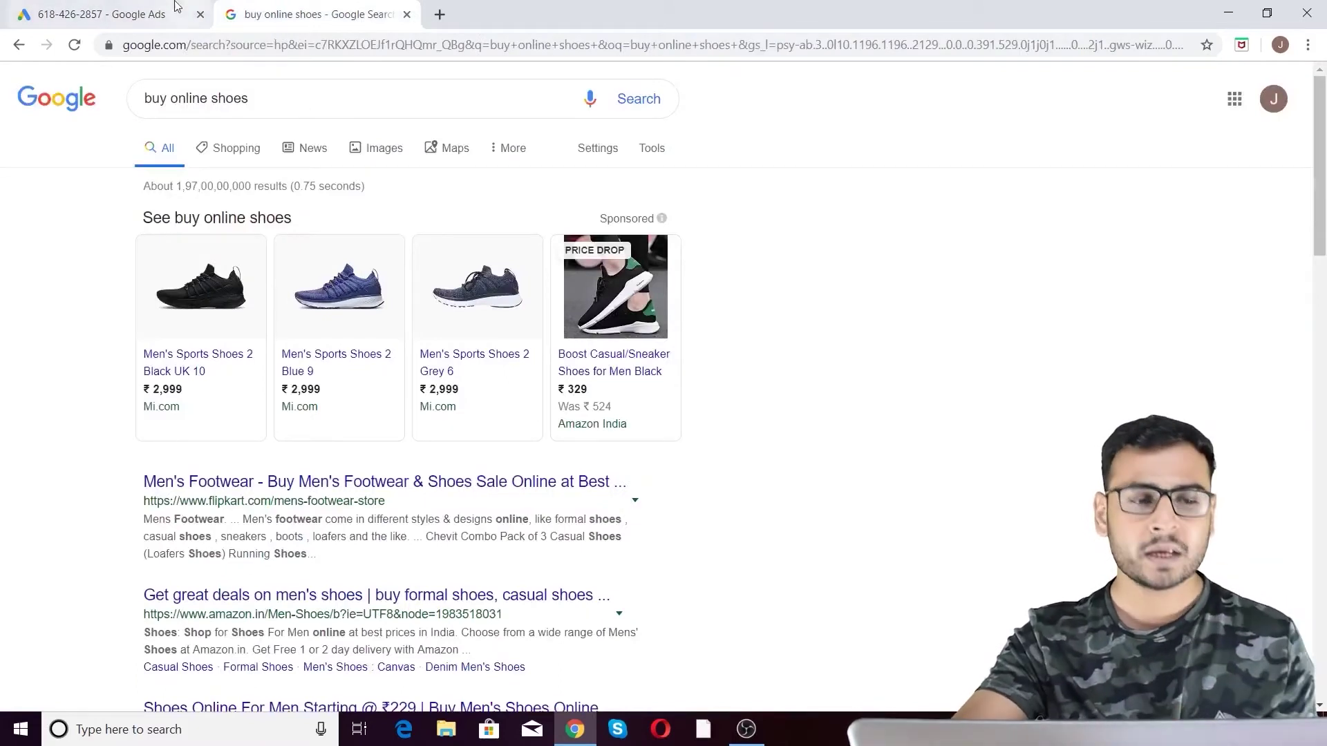
left_click(116, 10)
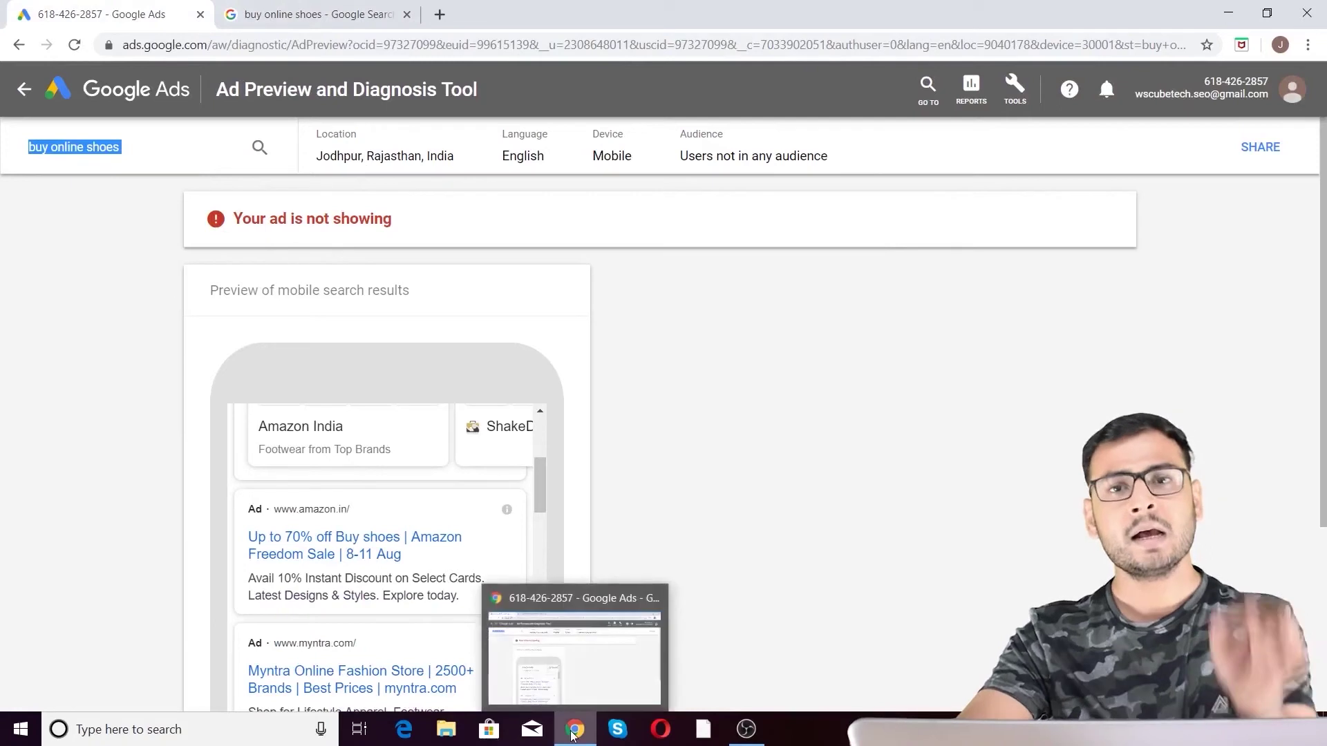
Examine the sponsored and text ads in the tool's mobile results preview, and recheck the live Google results page.
left_click(324, 247)
double_click(322, 242)
left_click(723, 394)
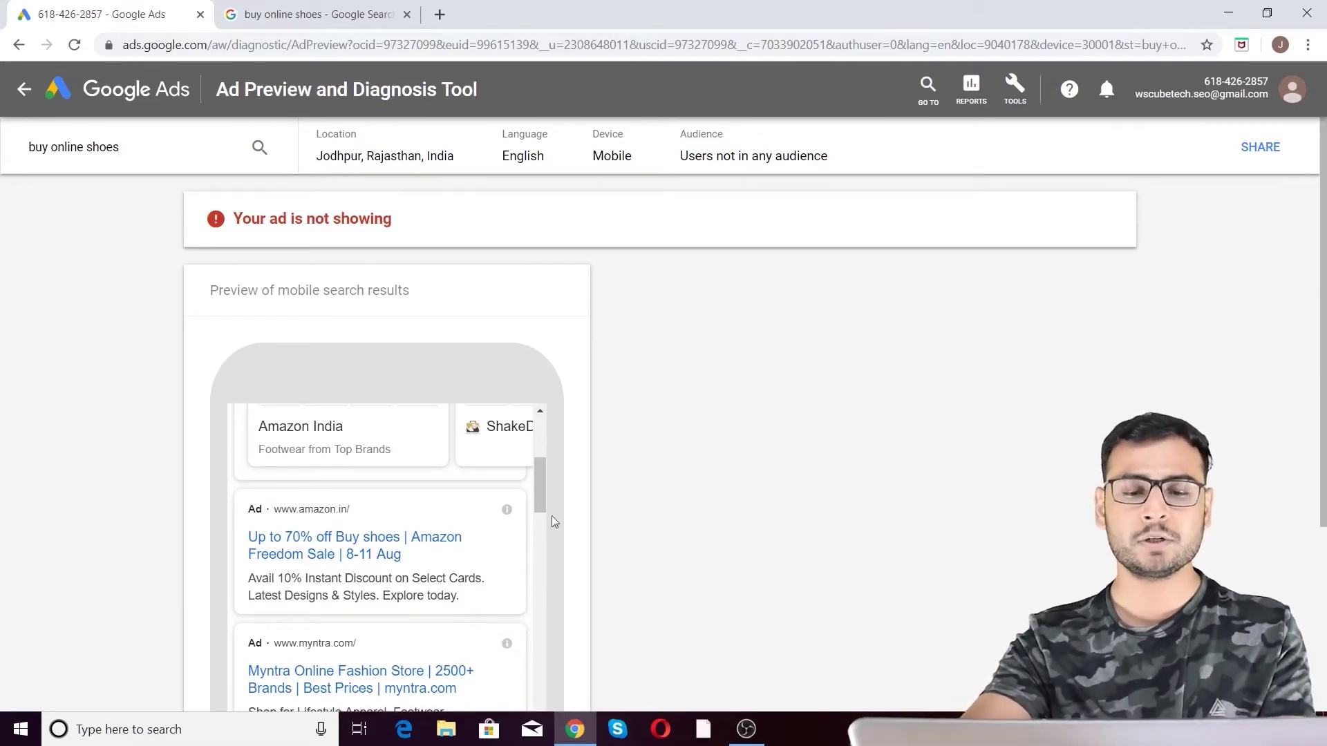
scroll(551, 516, "down", 4)
scroll(343, 272, "down", 3)
scroll(343, 272, "up", 10)
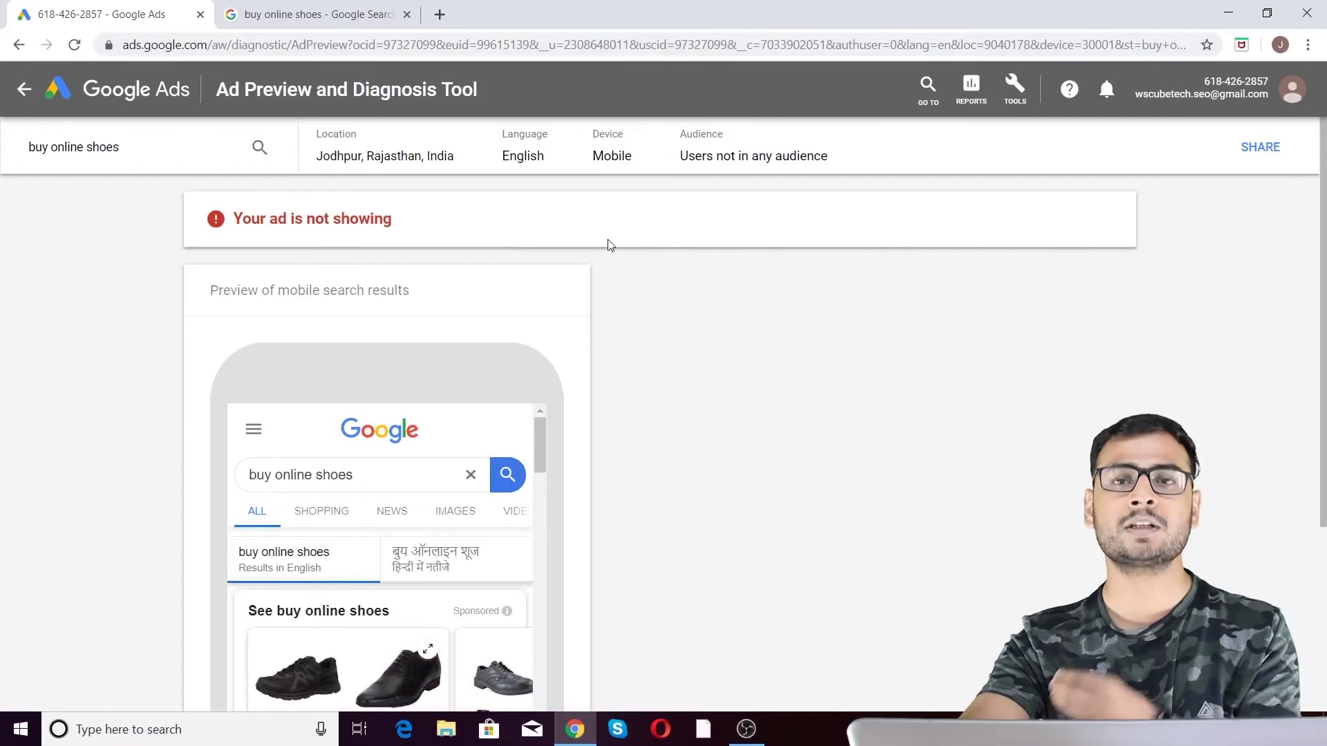
scroll(119, 519, "down", 5)
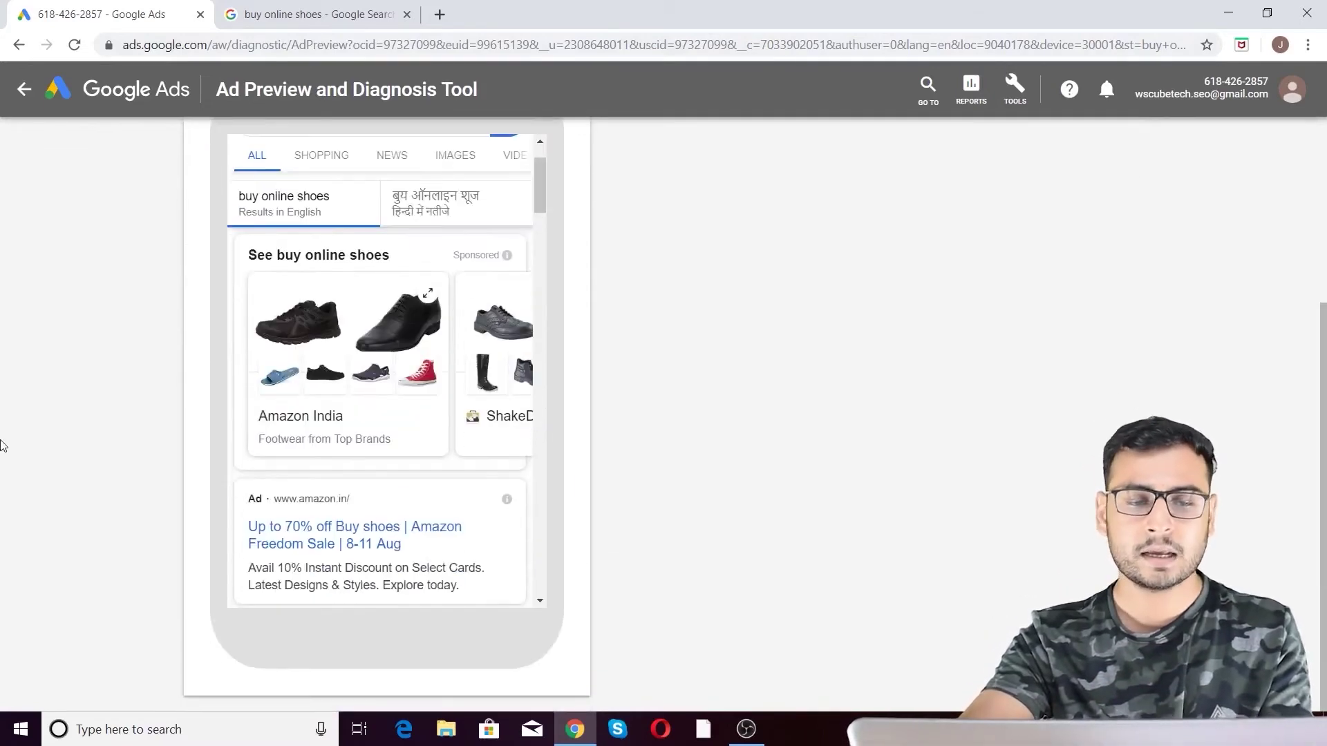
scroll(3, 445, "up", 5)
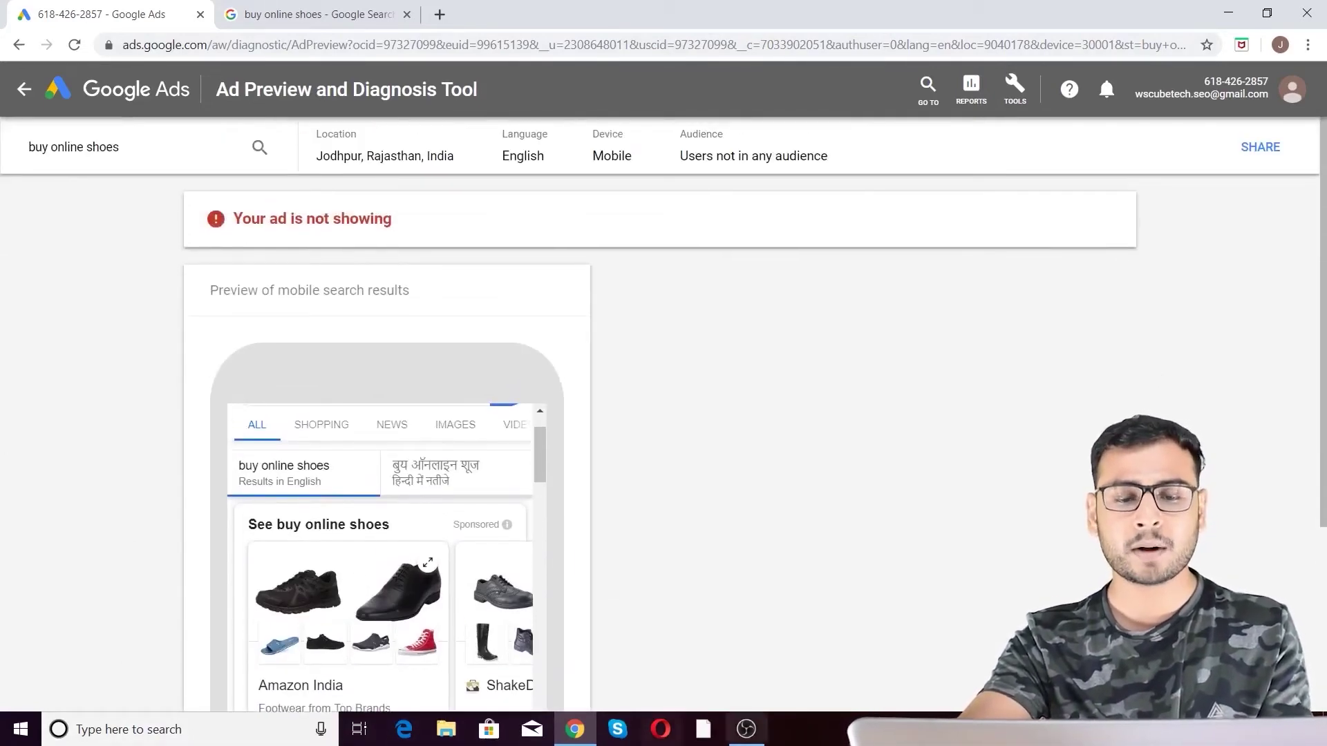
left_click(306, 13)
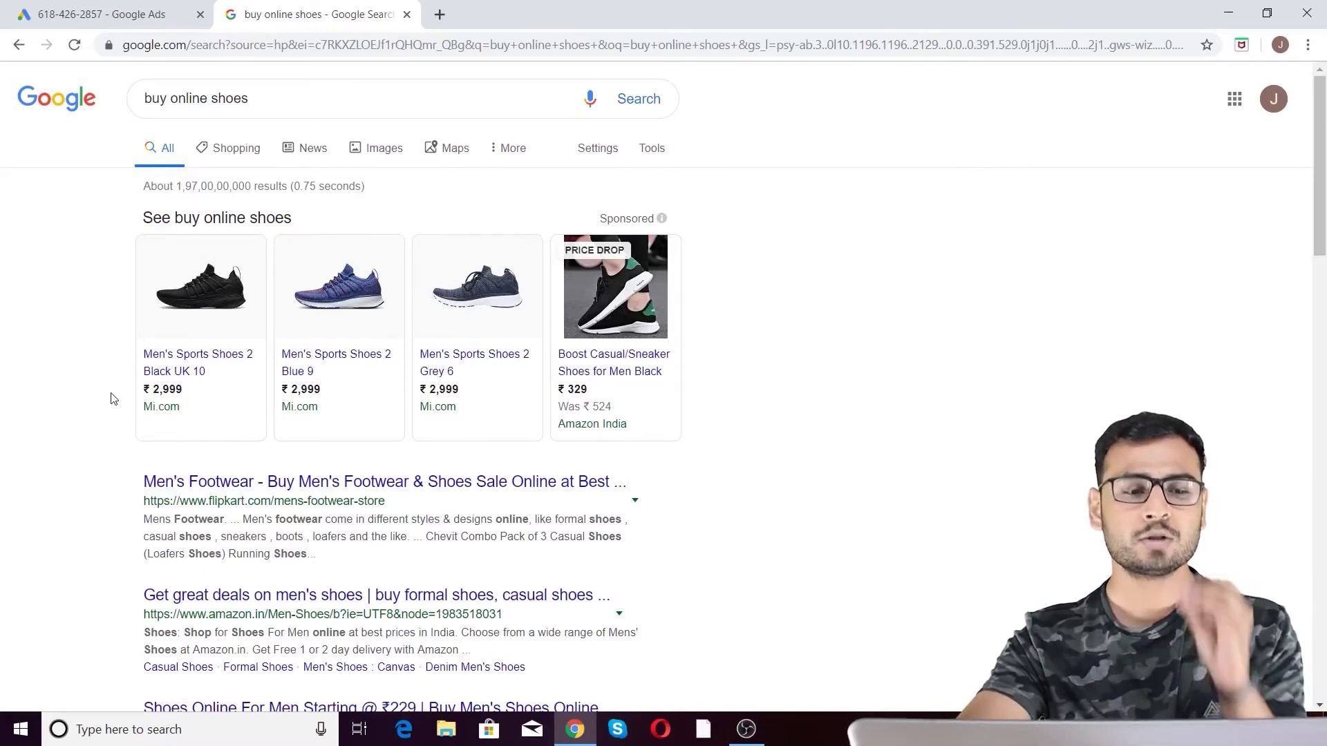
View the shareable link for the "buy online shoes" ad preview search, select its URL, and close the share dialog.
left_click(83, 14)
left_click(1260, 146)
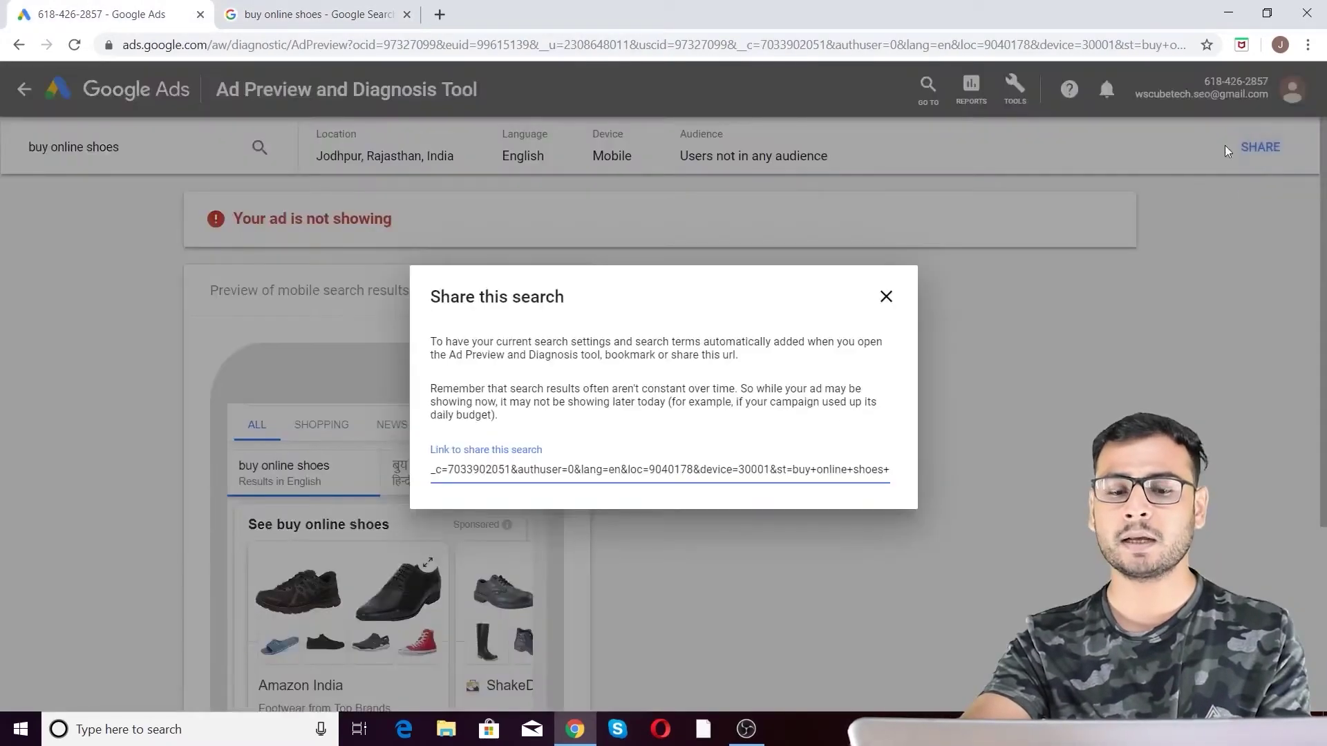
left_click(613, 465)
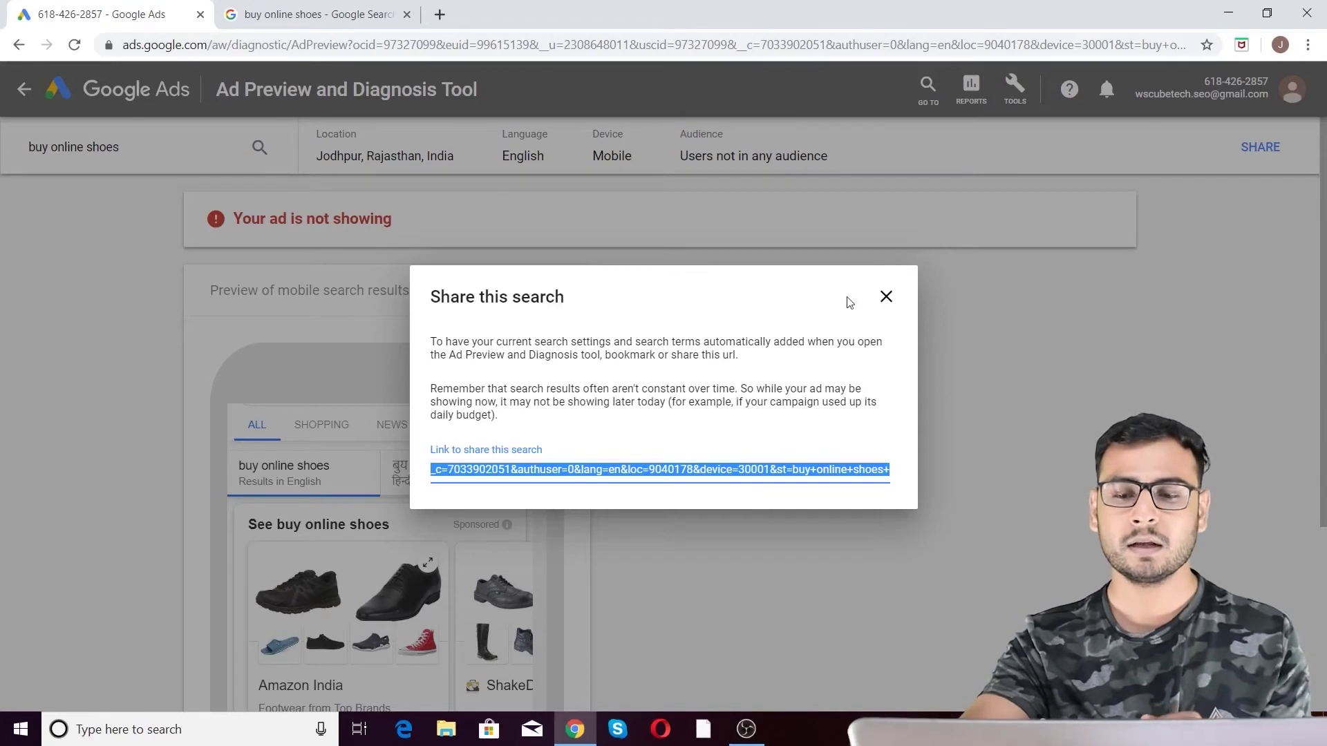
left_click(886, 297)
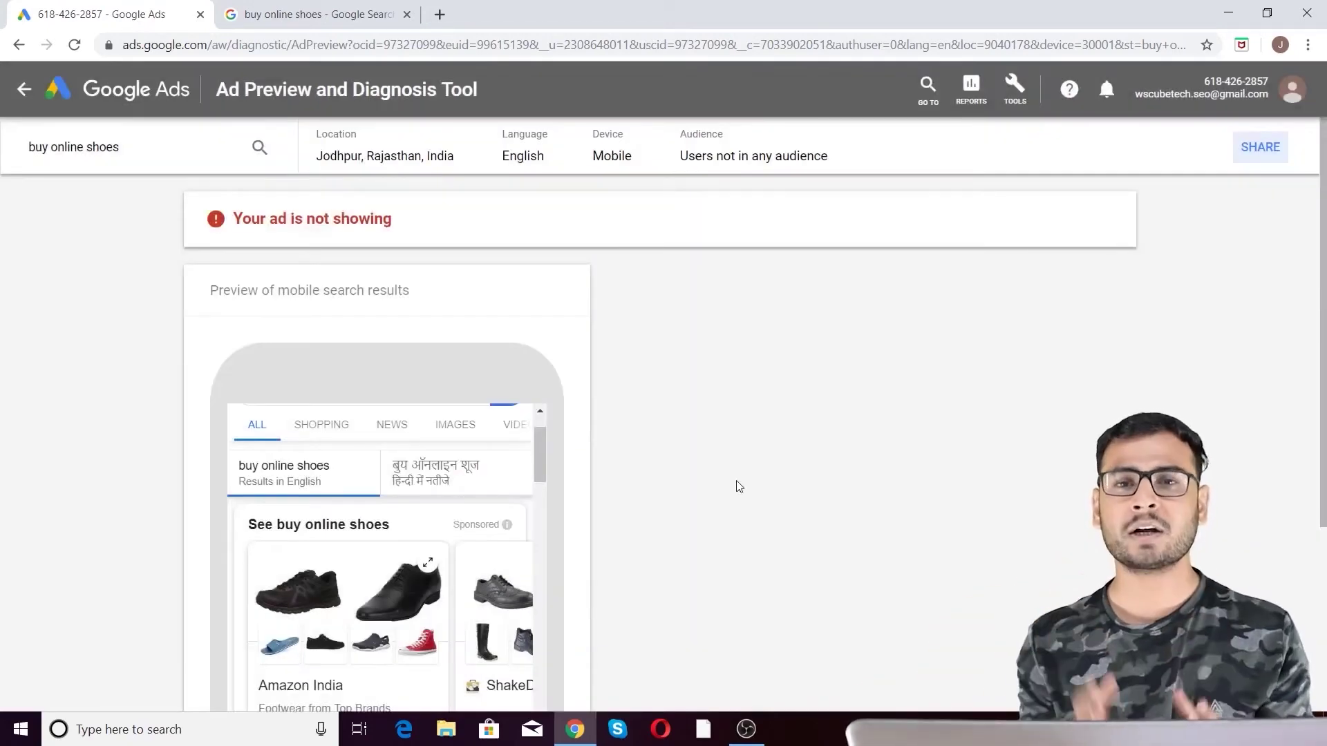
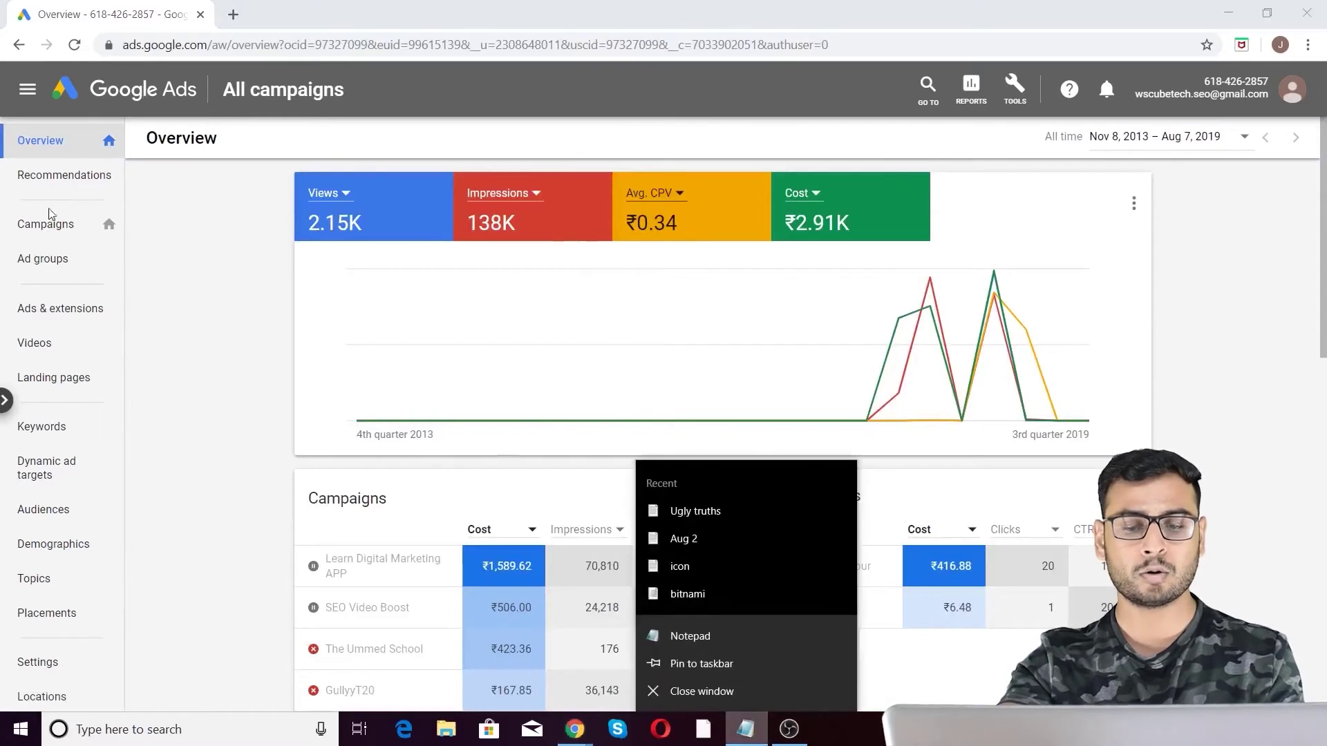
Close the untitled Notepad document and discard its changes.
left_click(691, 685)
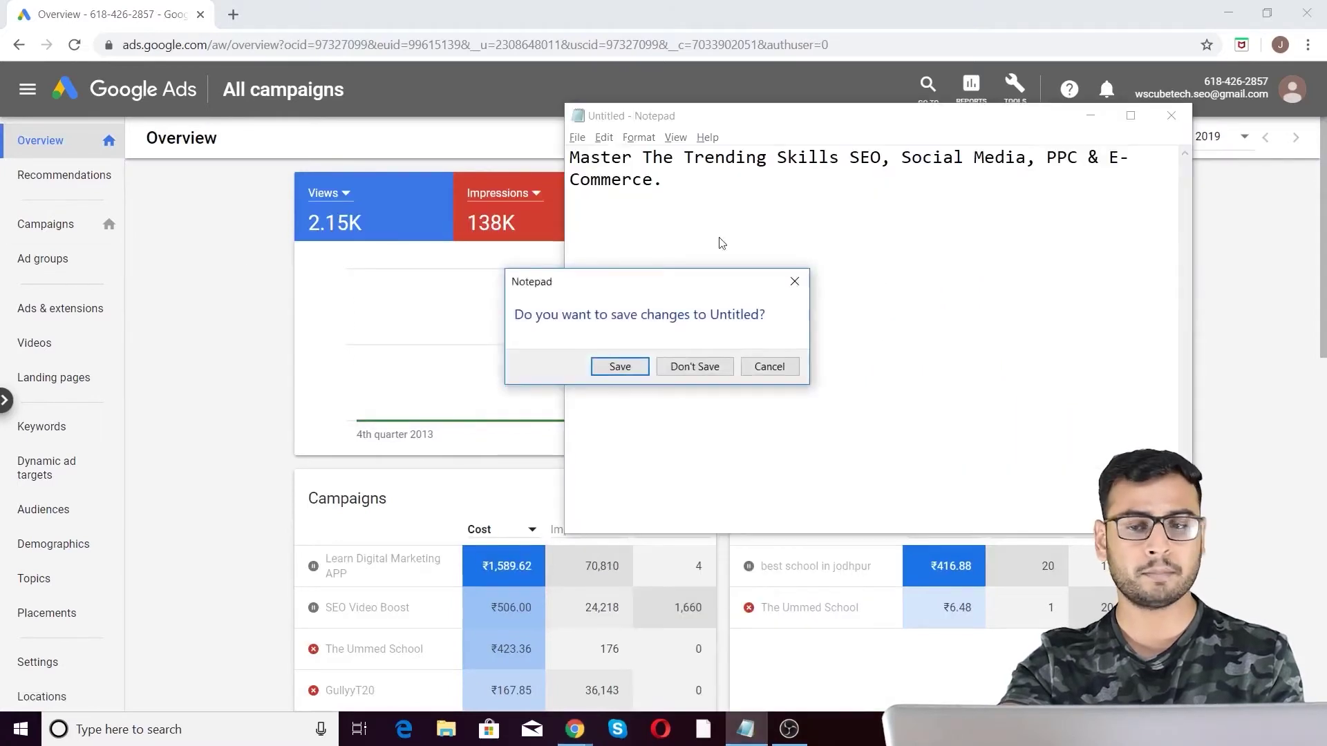
left_click(706, 367)
Open Ad group 1 of the Digital Marketing Coaching Leads search campaign from the campaigns list.
left_click(65, 223)
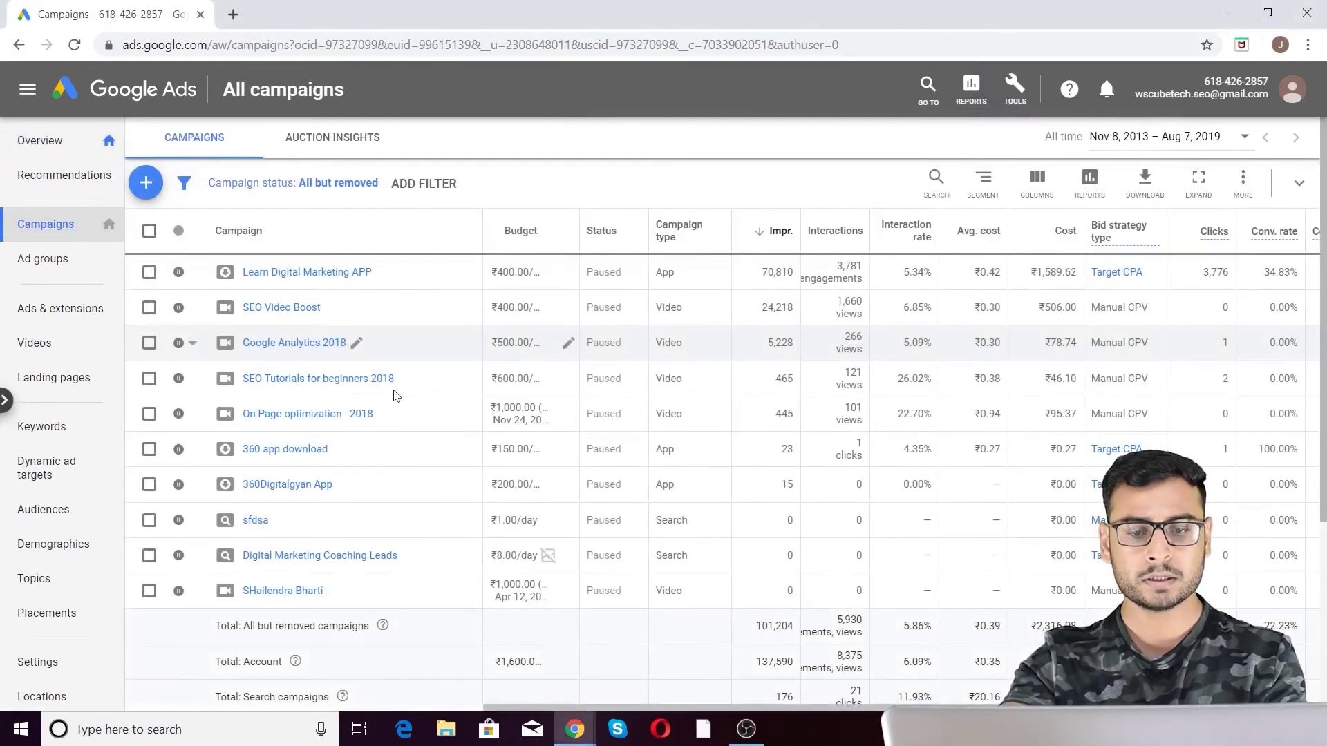
scroll(663, 494, "down", 1)
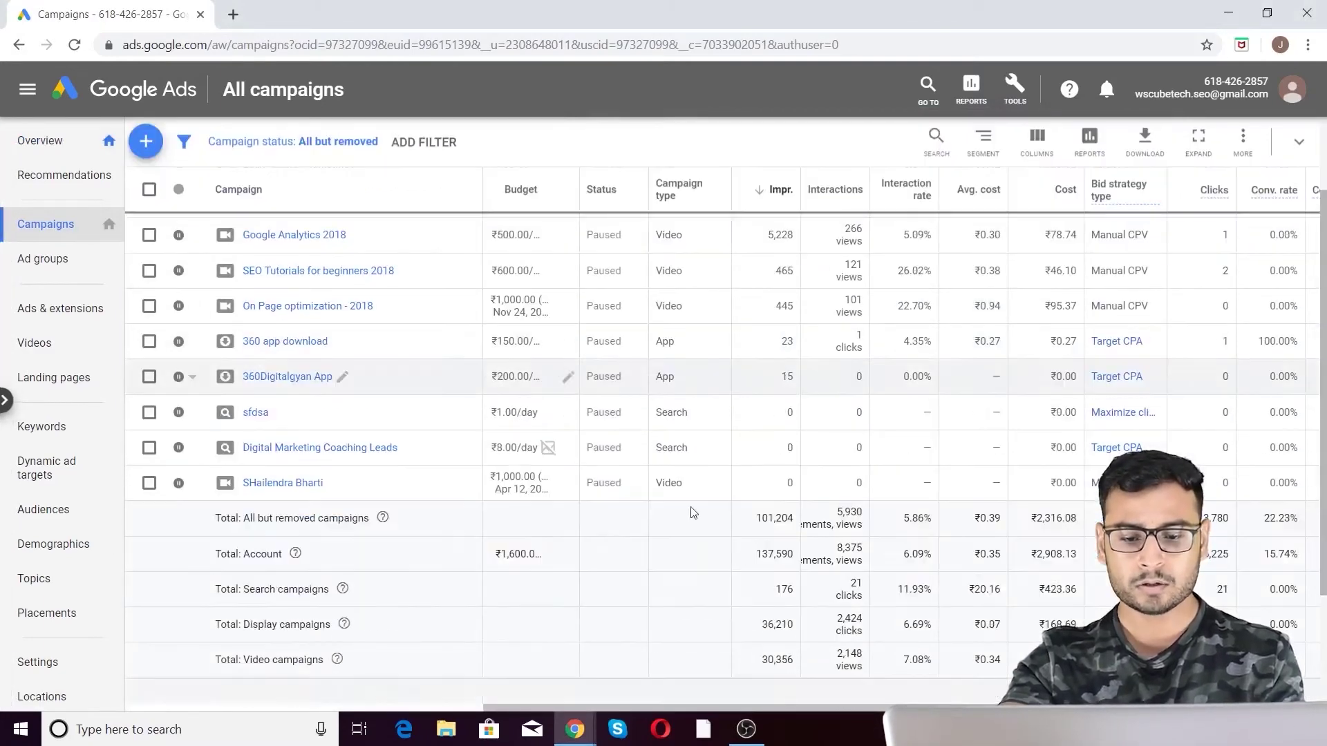
scroll(643, 456, "up", 1)
scroll(672, 446, "down", 2)
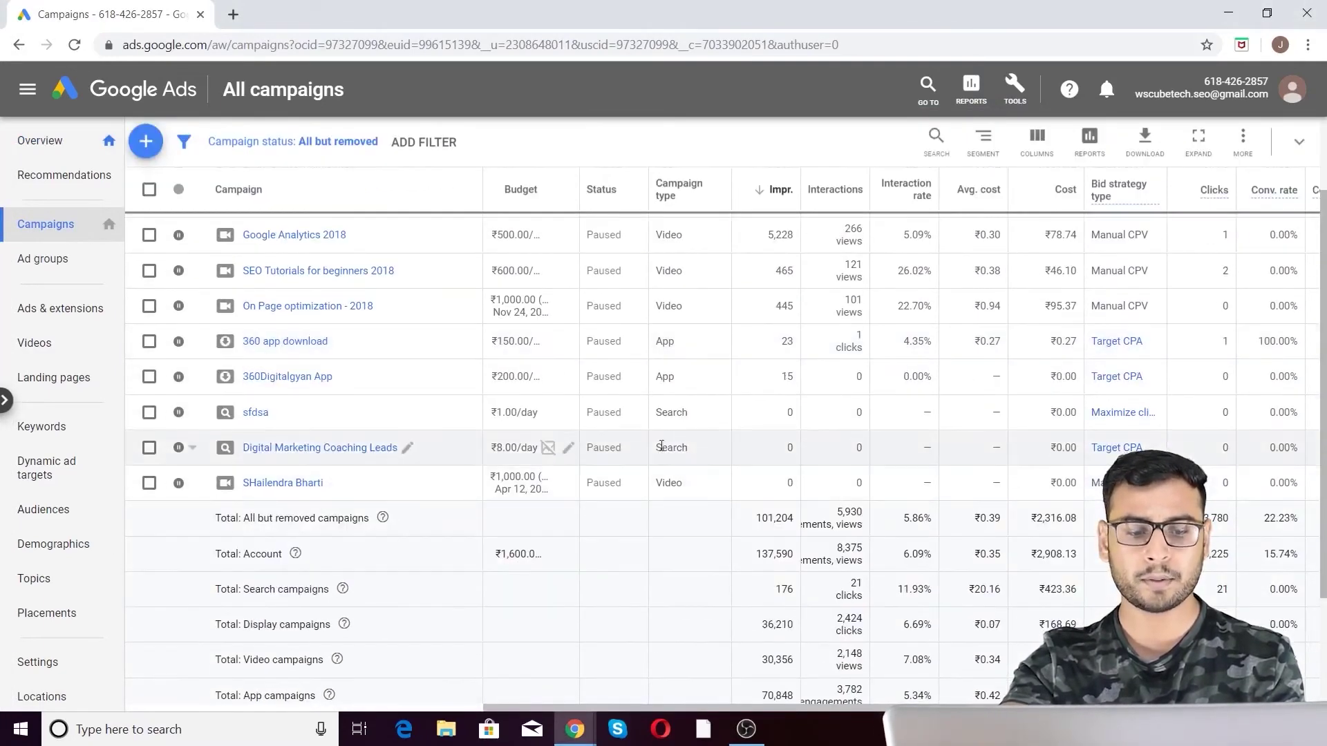
left_click(330, 449)
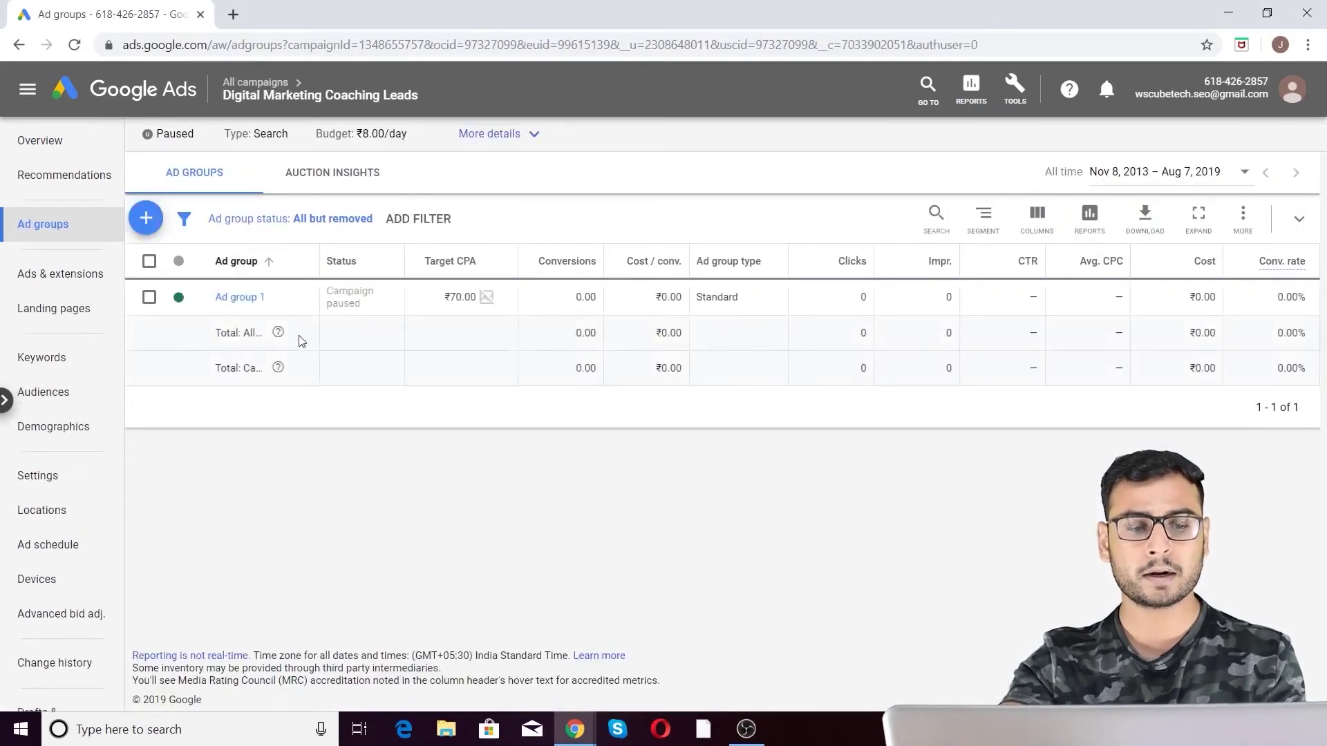
left_click(239, 297)
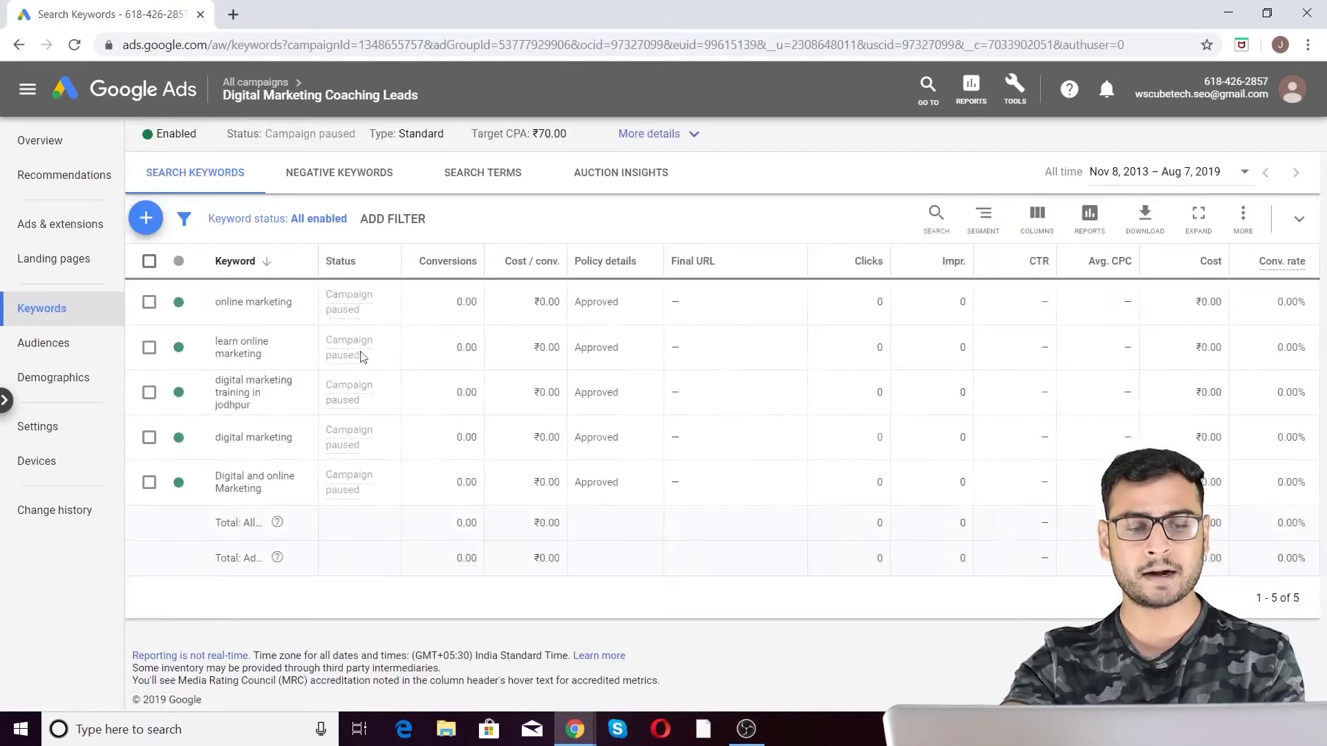
Open the call-only ad in Ad group 1 for editing and look over its form.
left_click(74, 242)
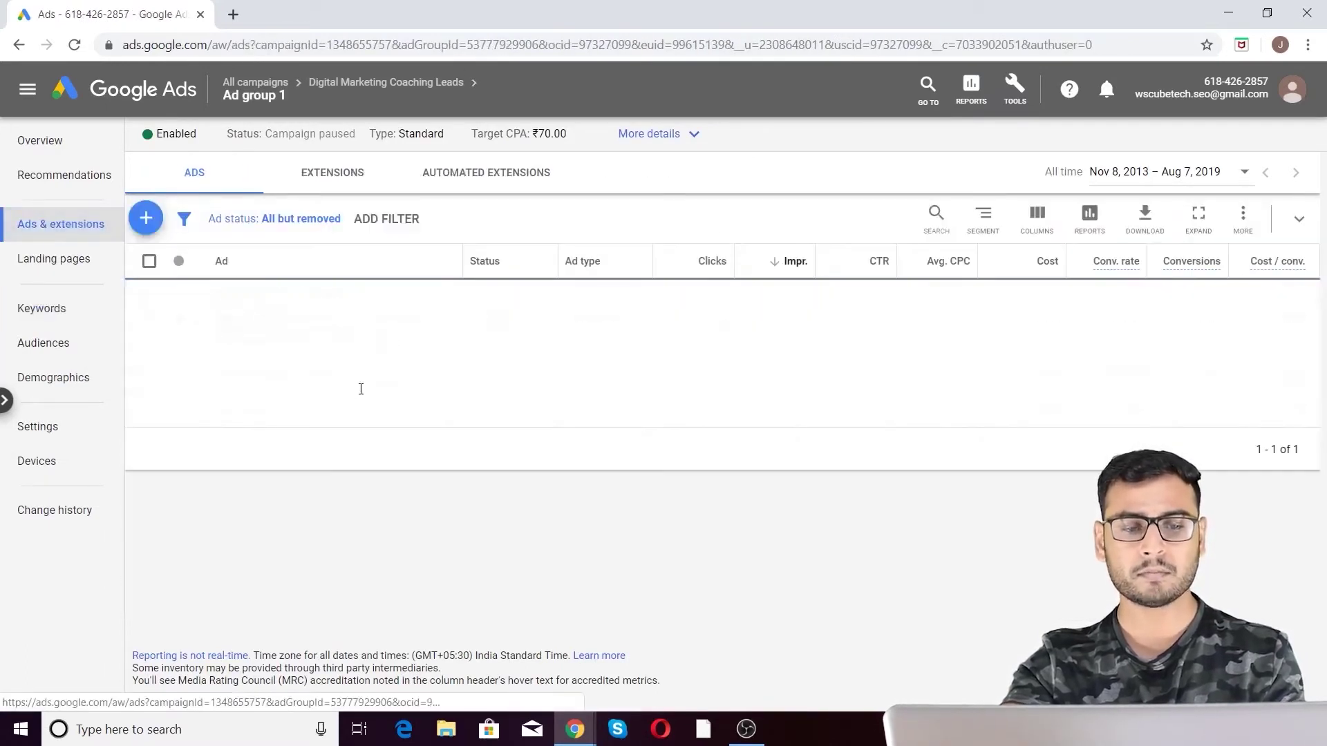
left_click(447, 357)
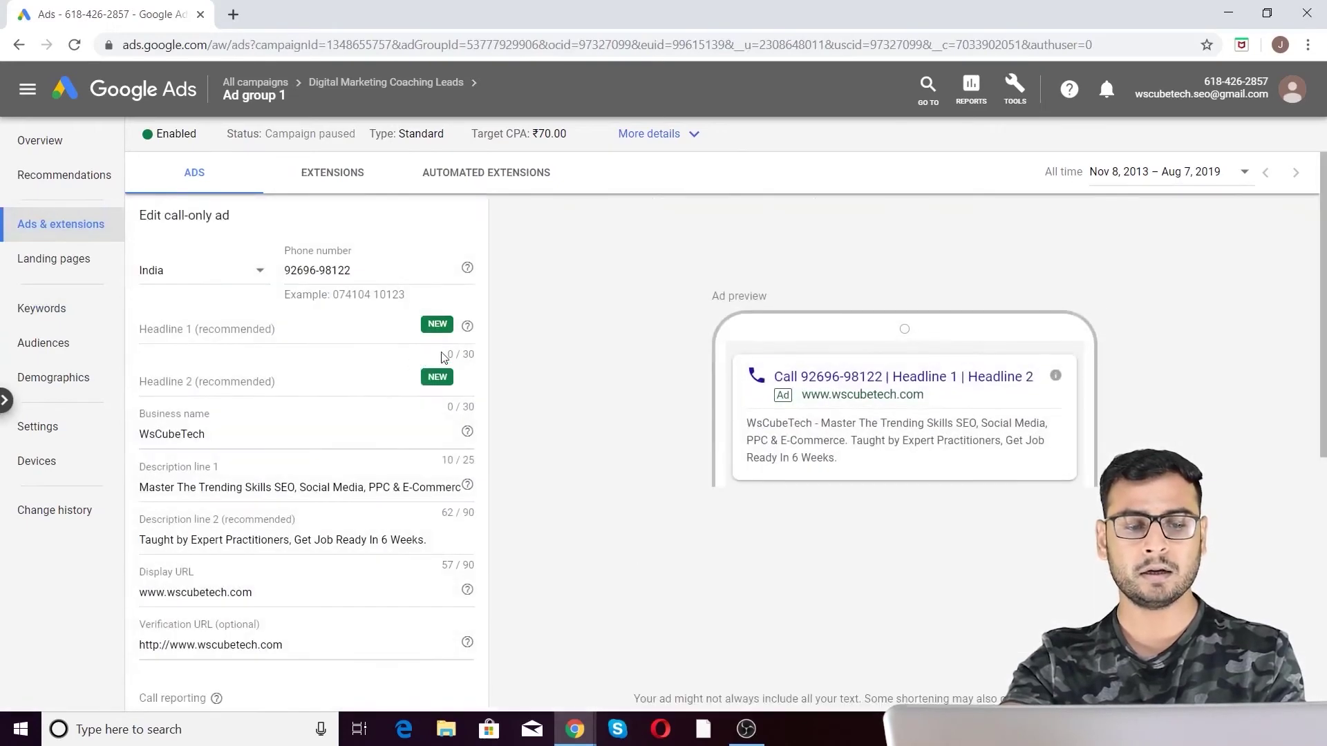
scroll(515, 371, "down", 3)
scroll(249, 338, "up", 3)
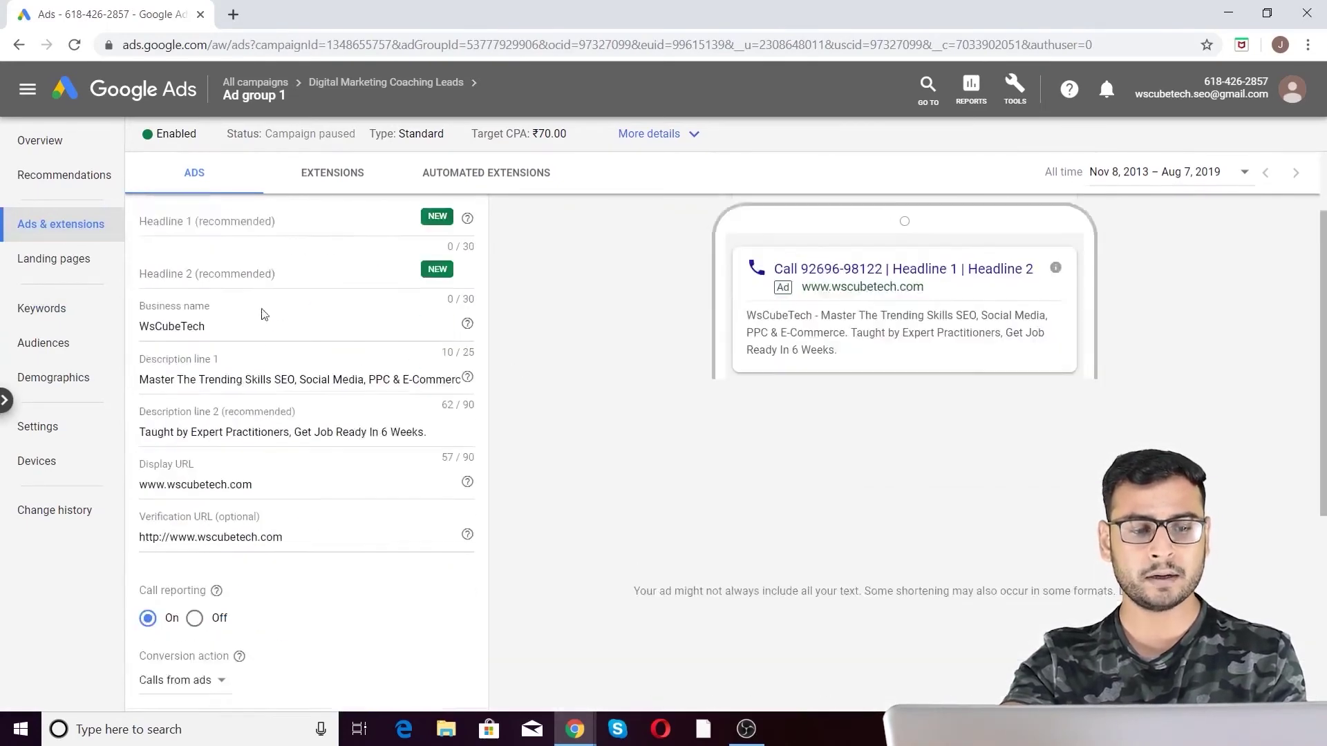
Examine the call-only ad's headline, phone number, and two description line fields.
left_click(235, 332)
left_click(290, 387)
scroll(574, 484, "down", 2)
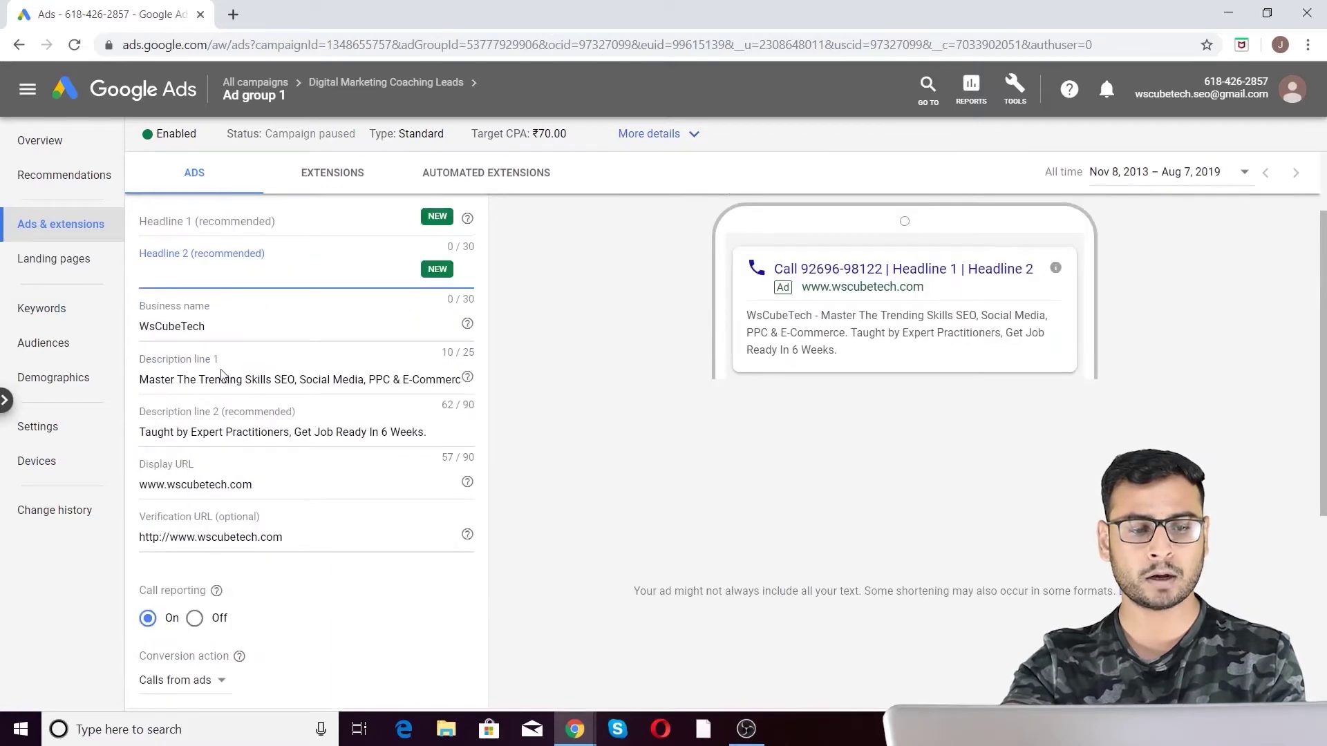
scroll(221, 369, "up", 2)
left_click(320, 268)
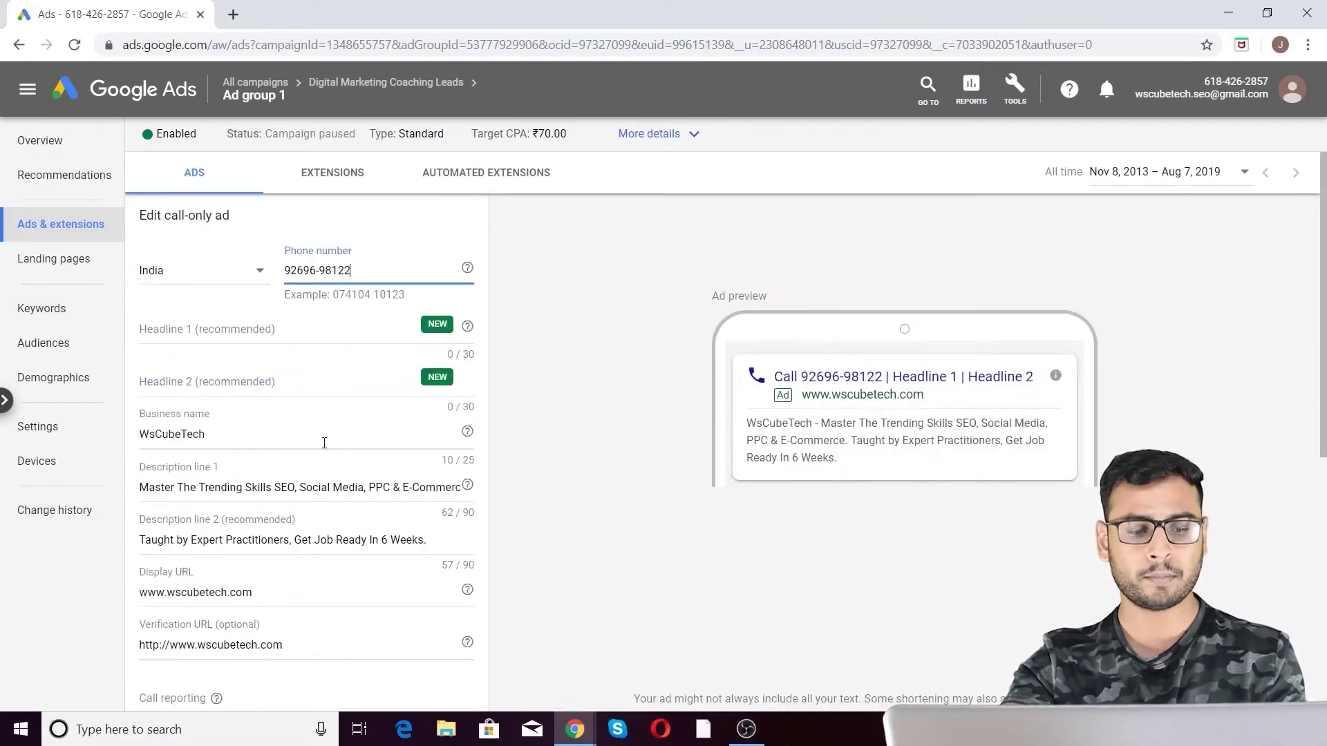
scroll(238, 289, "down", 4)
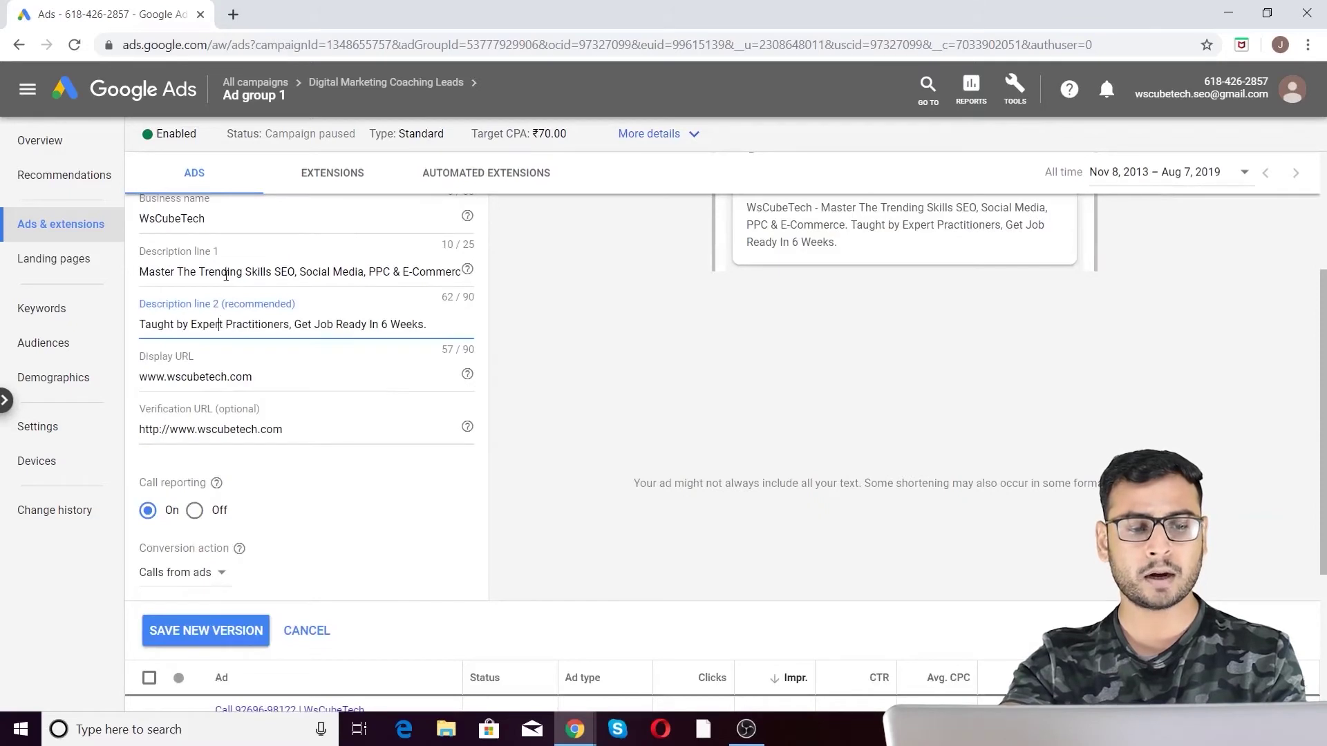
left_click(227, 272)
left_click(226, 323)
left_click(227, 269)
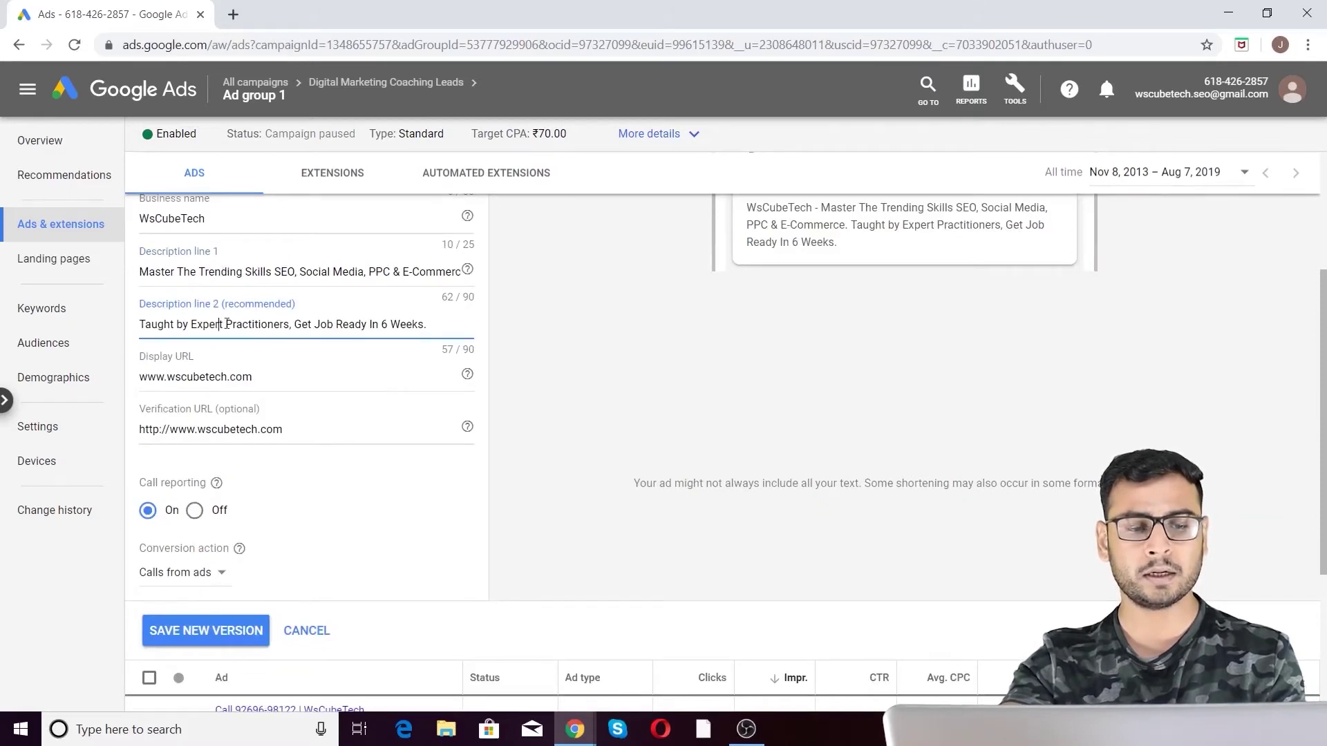
Copy the call-only ad's description line 2 text and paste it into a new Notepad document.
triple_click(296, 330)
key("ctrl+c")
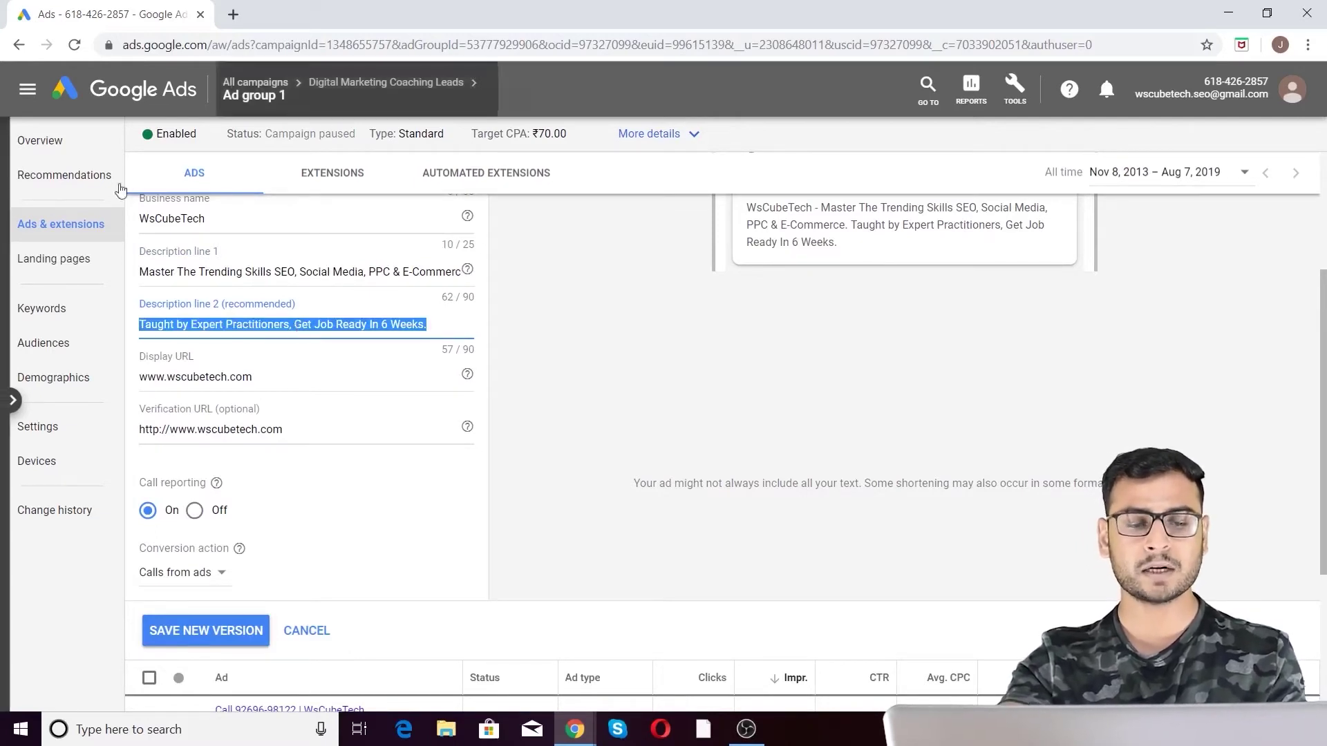
left_click(260, 732)
type("notepad")
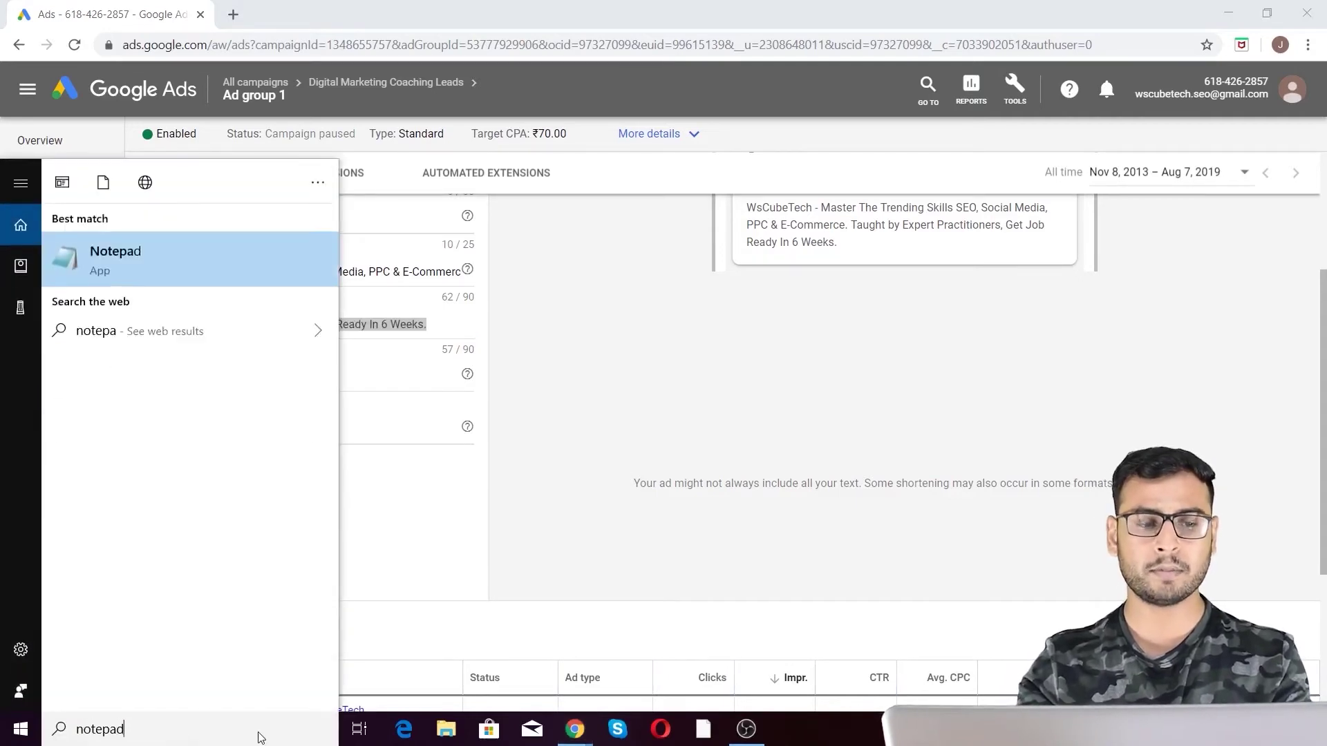
key("Return")
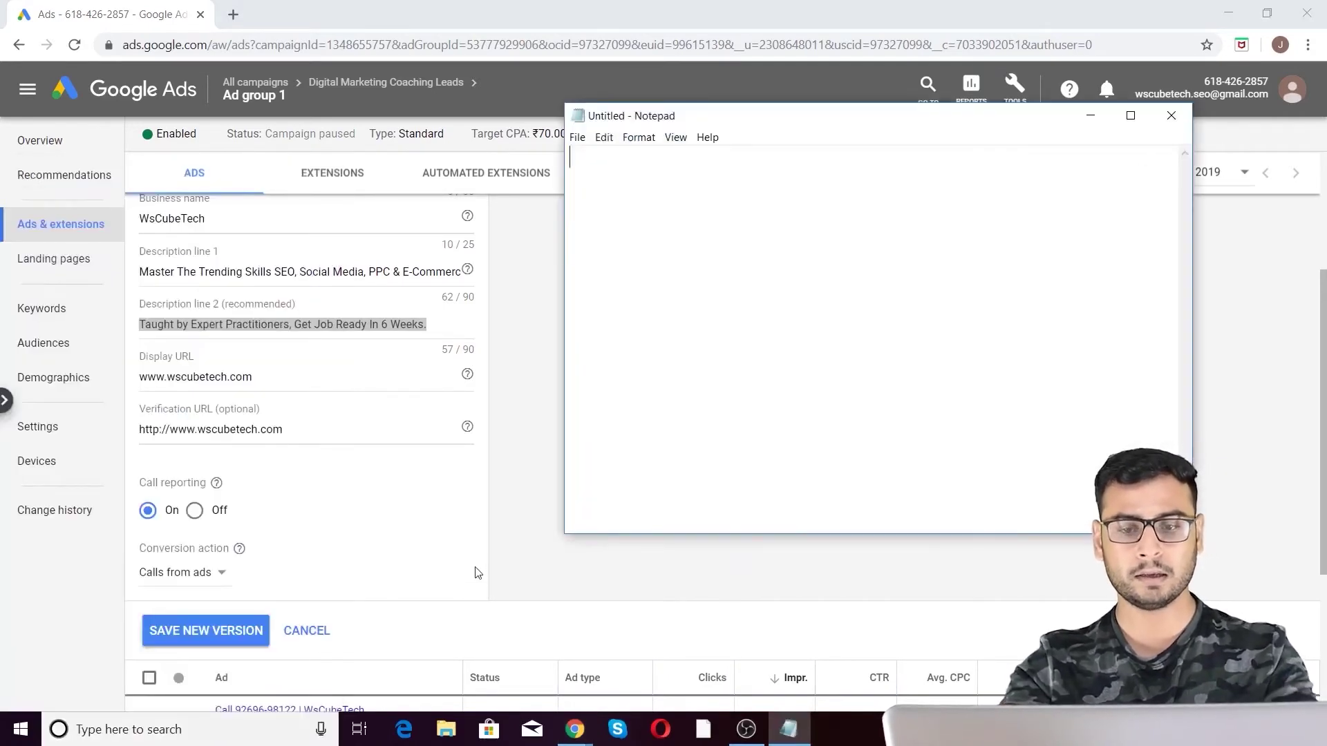
key("ctrl+v")
left_click_drag(871, 123, 937, 132)
left_click(918, 168)
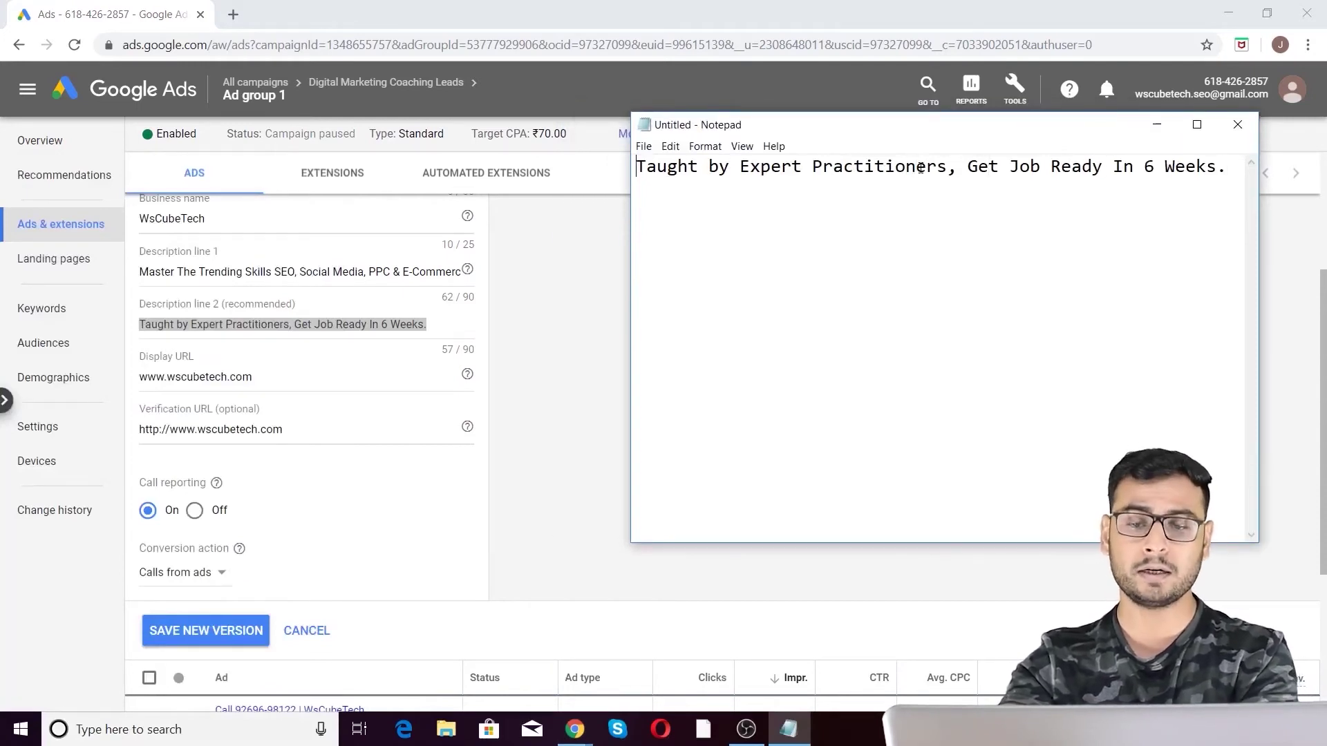
Leave the call-only ad's edit form without saving and open the ad variations page for all campaigns.
left_click(616, 341)
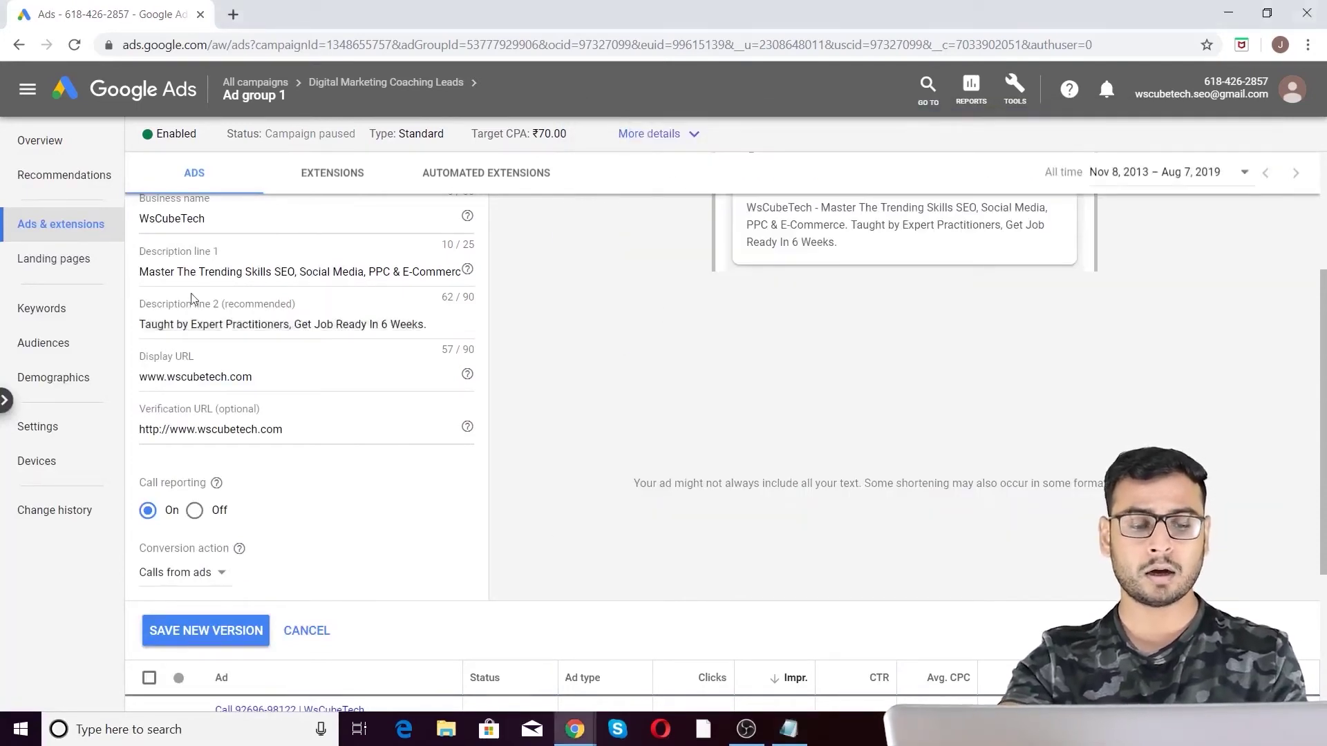
left_click(306, 631)
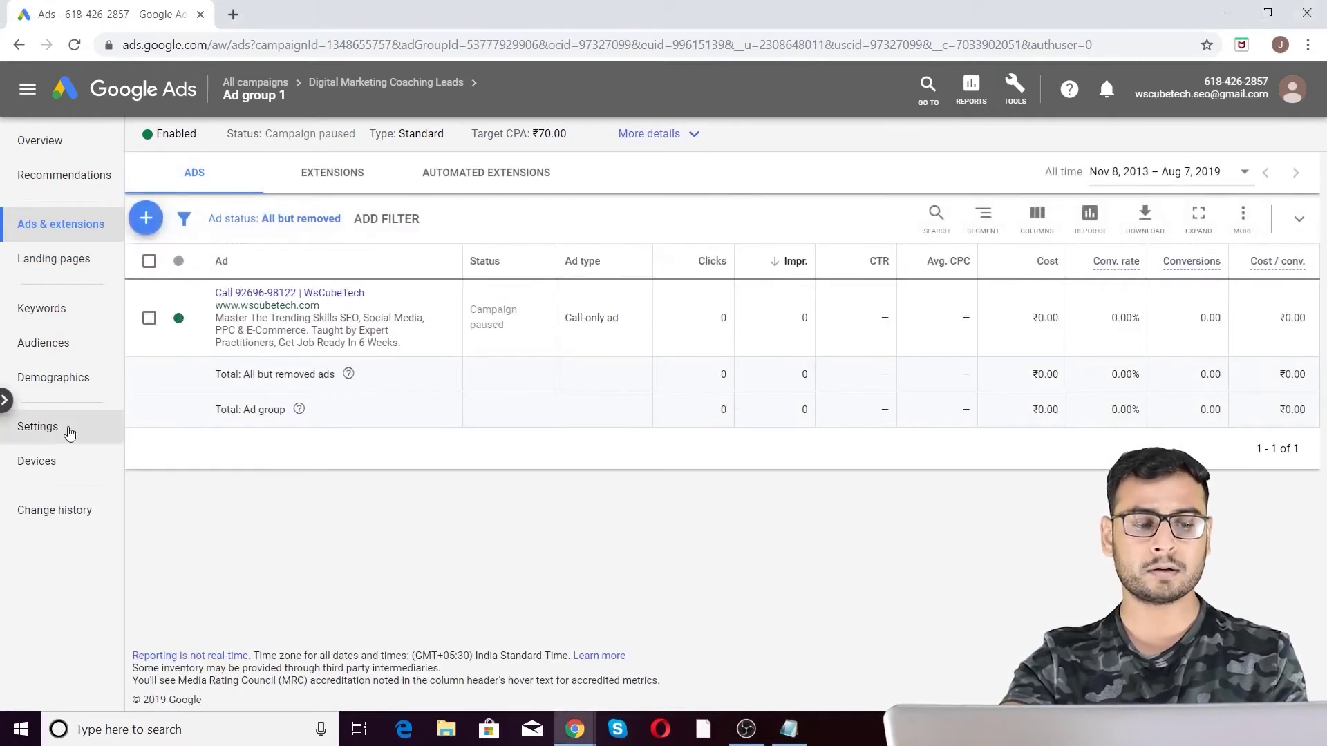
left_click(128, 90)
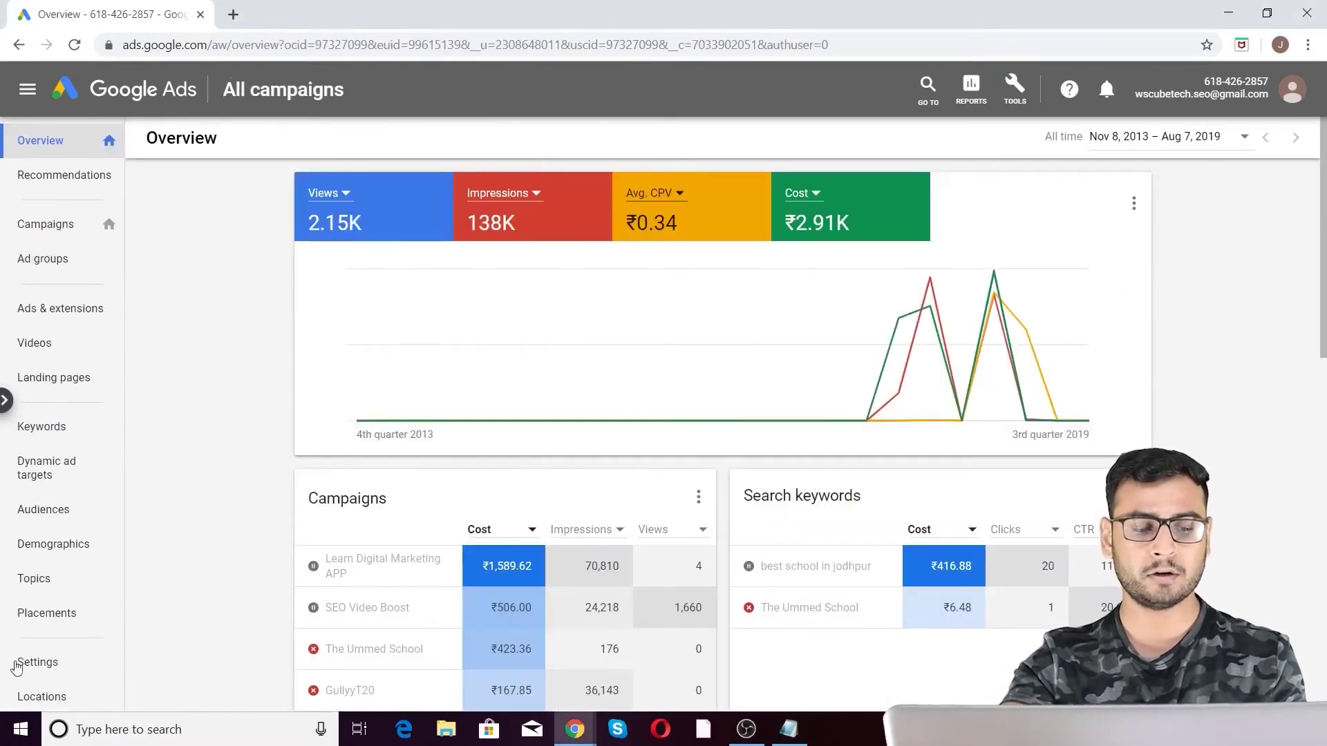
scroll(41, 650, "down", 3)
left_click(55, 681)
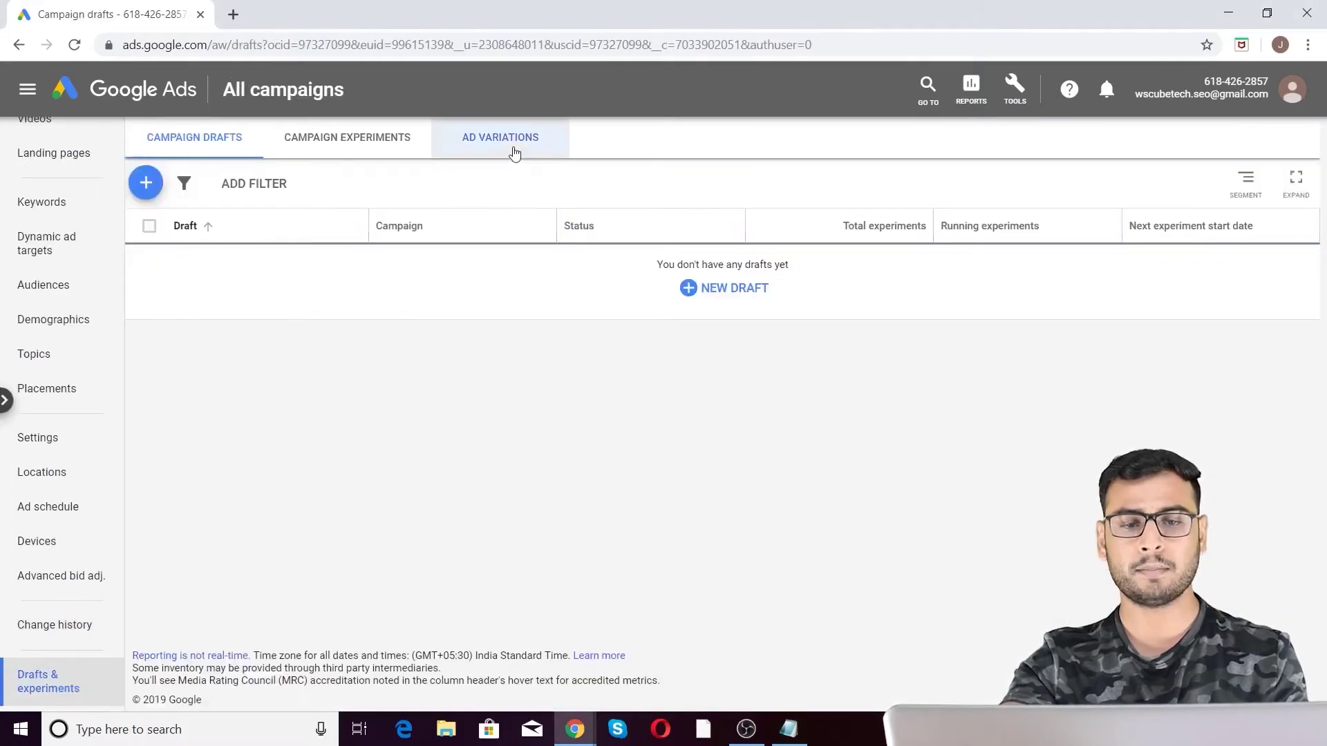
left_click(509, 142)
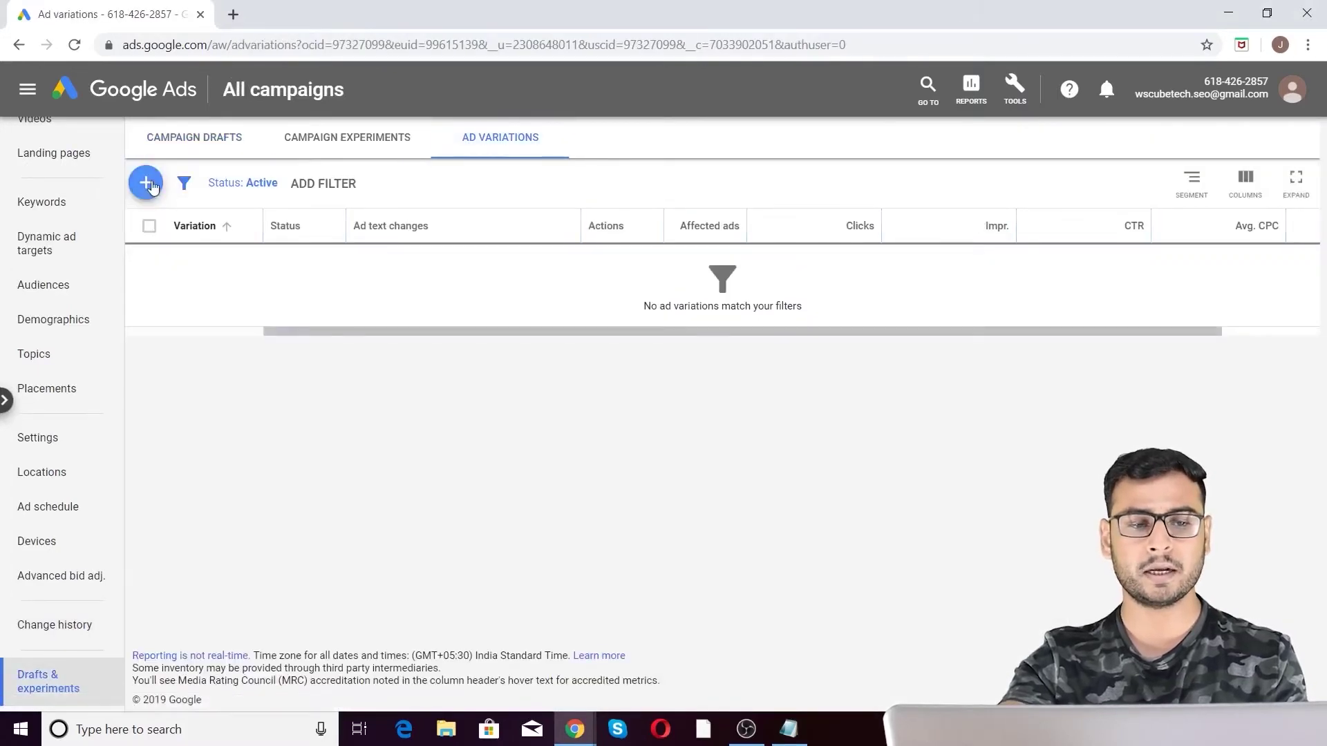
Start a new ad variation limited to the Digital Marketing Coaching Leads campaign.
left_click(146, 181)
left_click(271, 352)
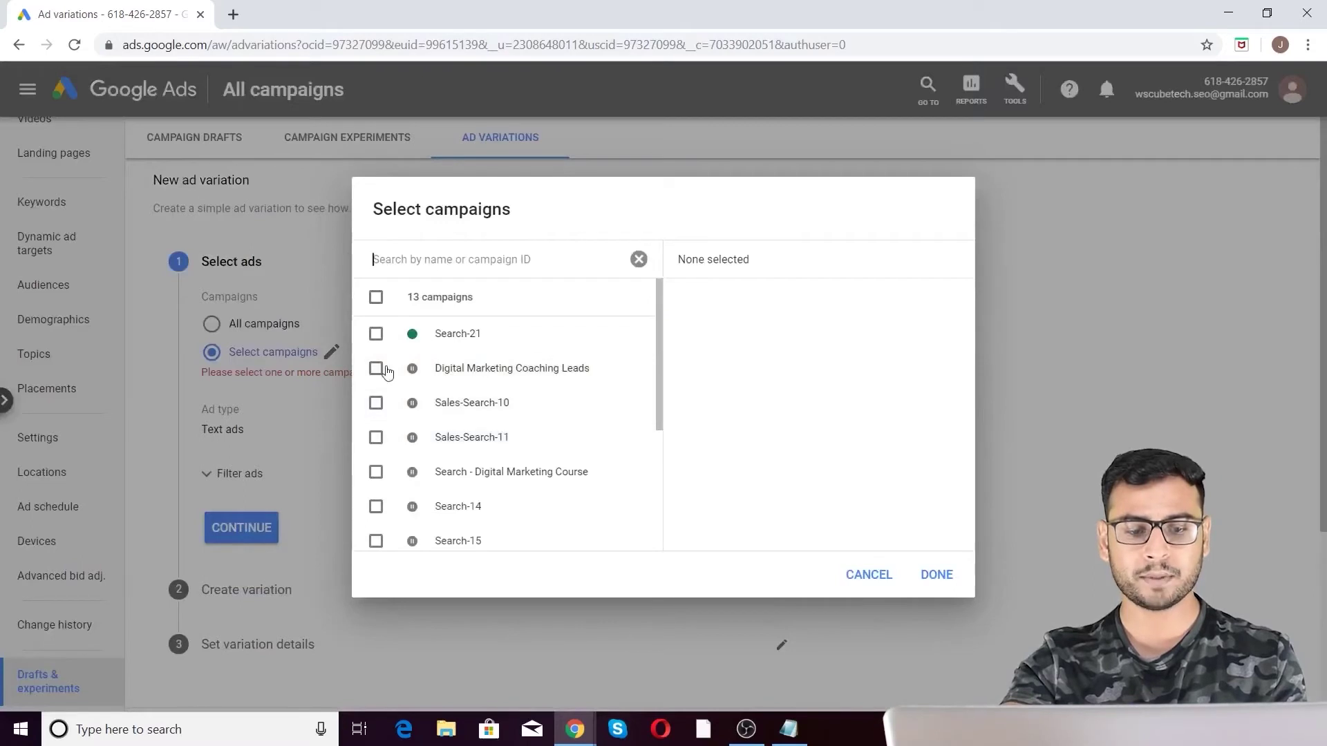
left_click(528, 376)
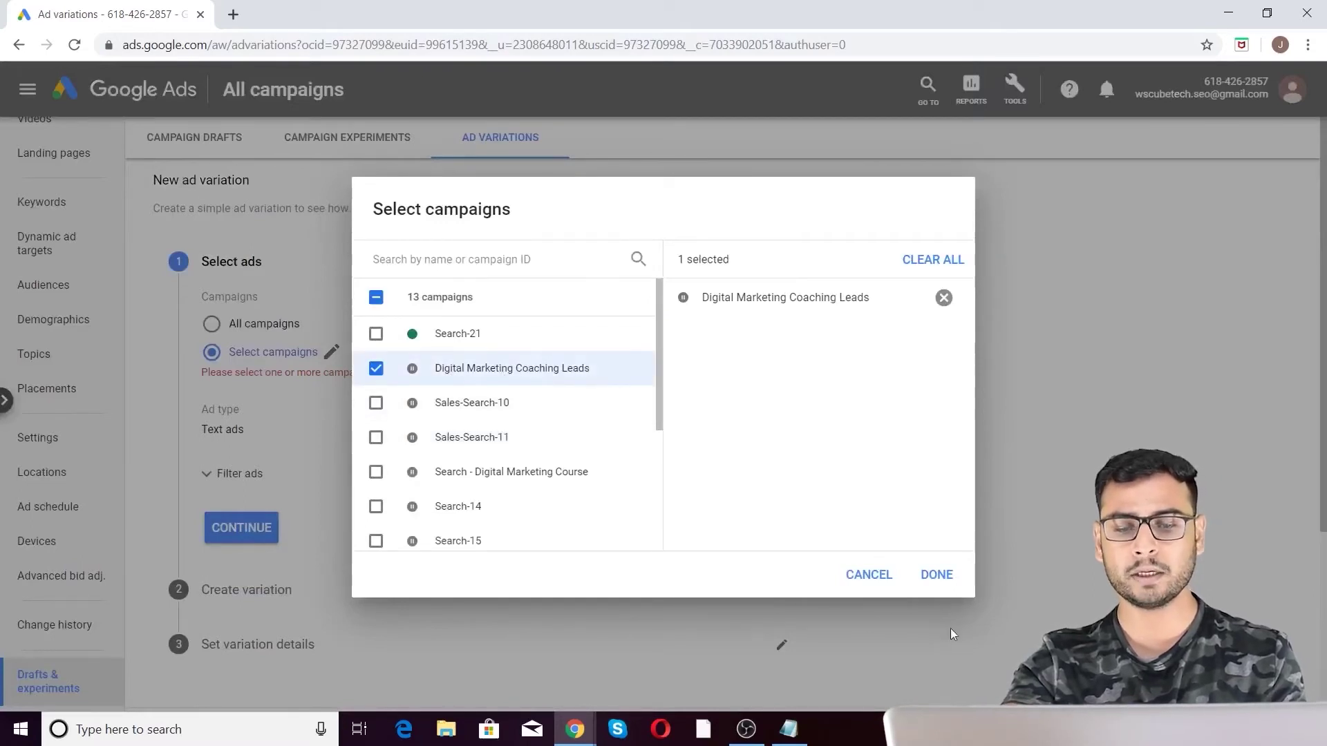
left_click(936, 575)
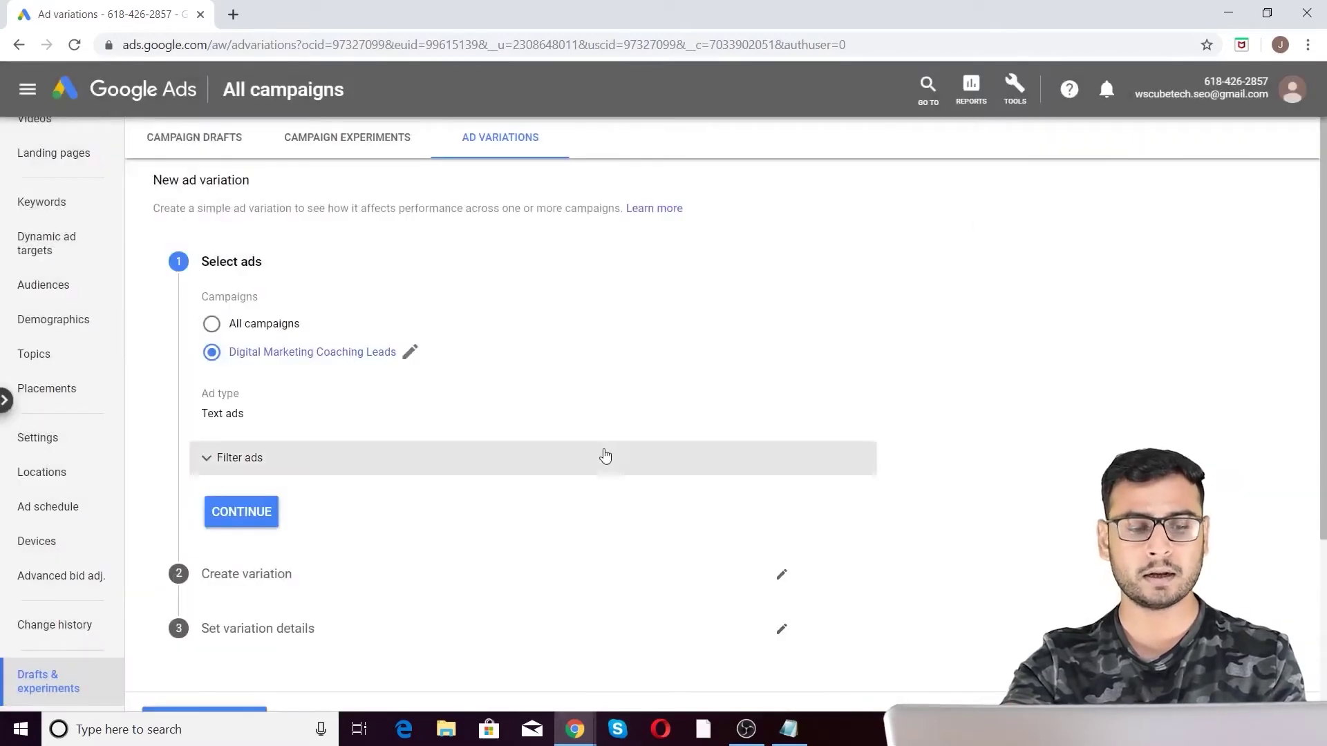
Filter the variation's ads to Description 2 containing "Taught by Expert Practitioners, Get Job Ready In 6 Weeks." and accept the ad selection.
scroll(882, 331, "down", 3)
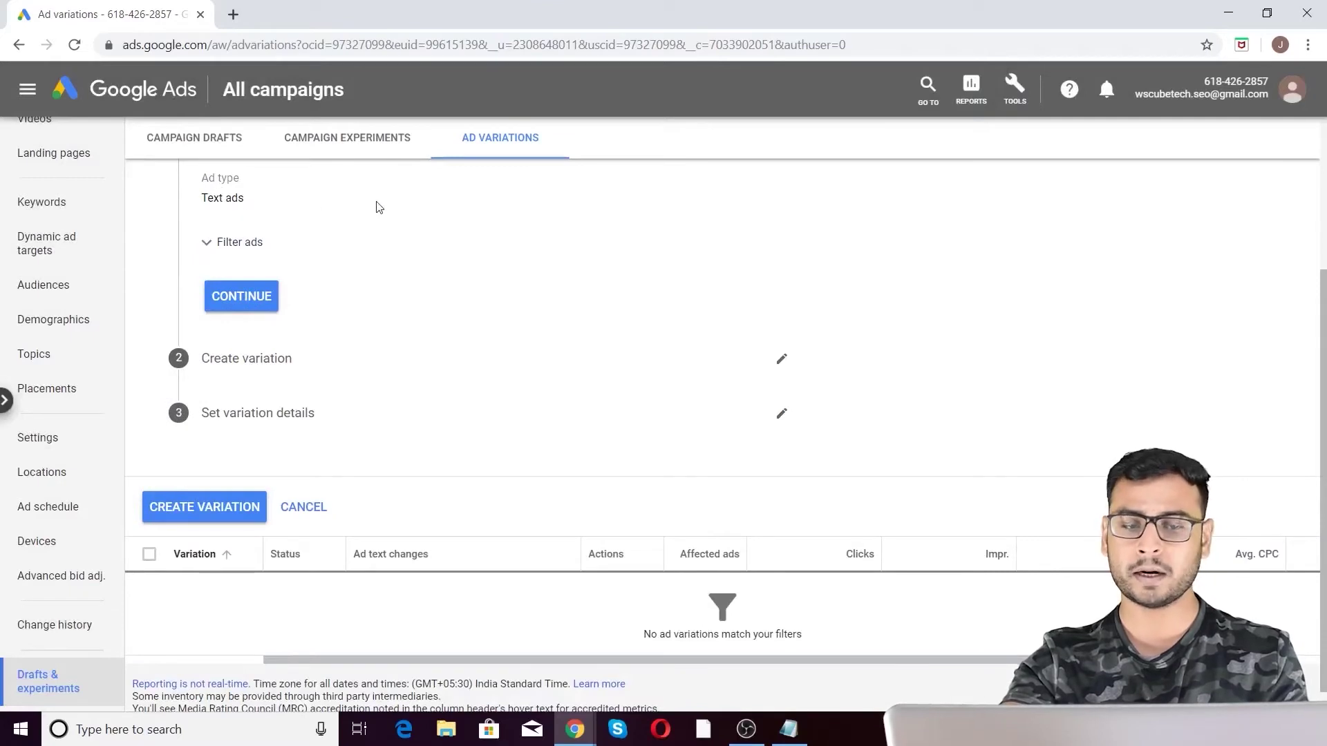
left_click(335, 252)
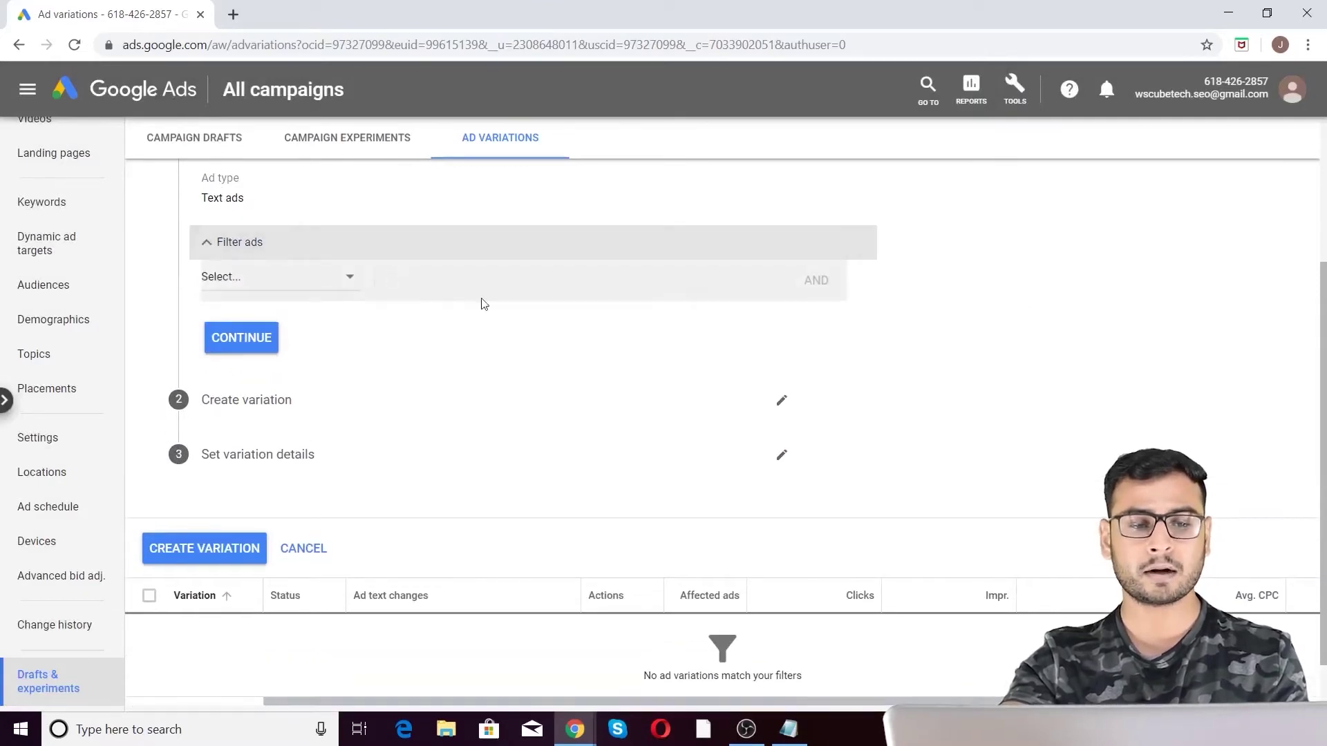
left_click(333, 279)
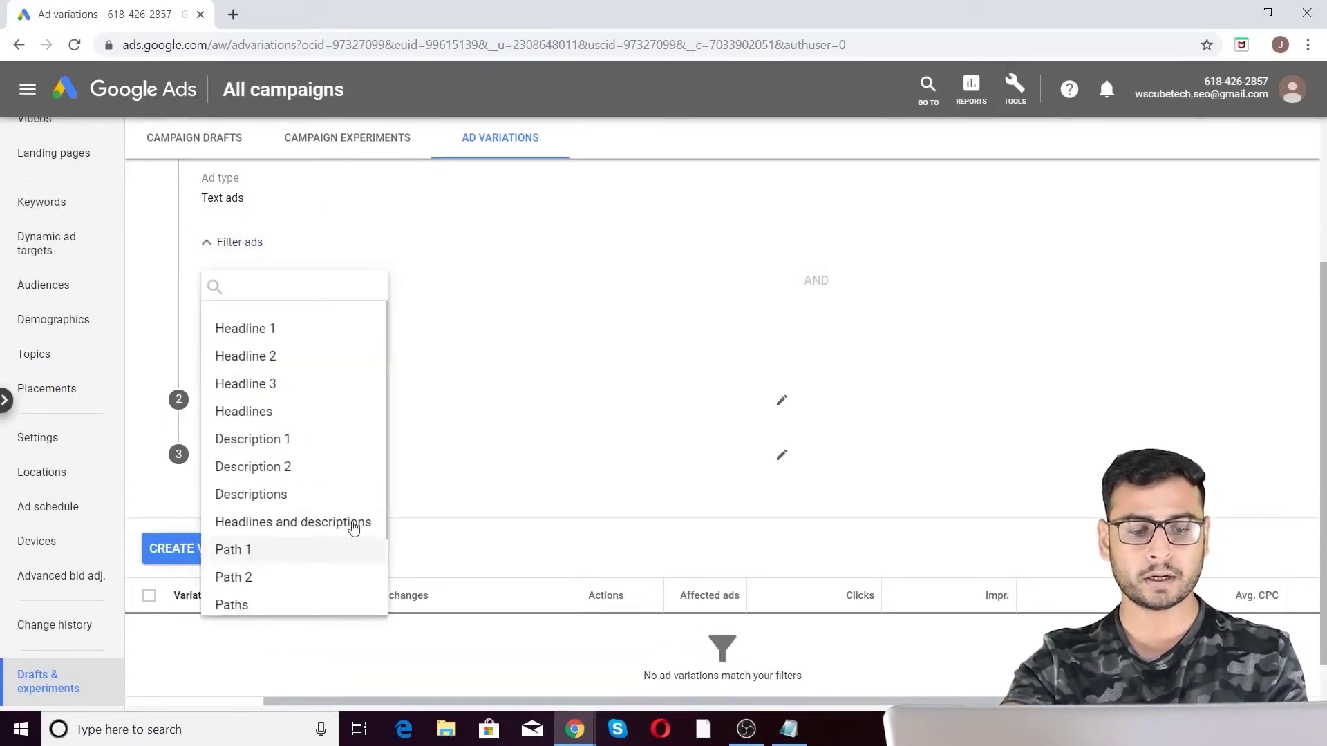
left_click(349, 467)
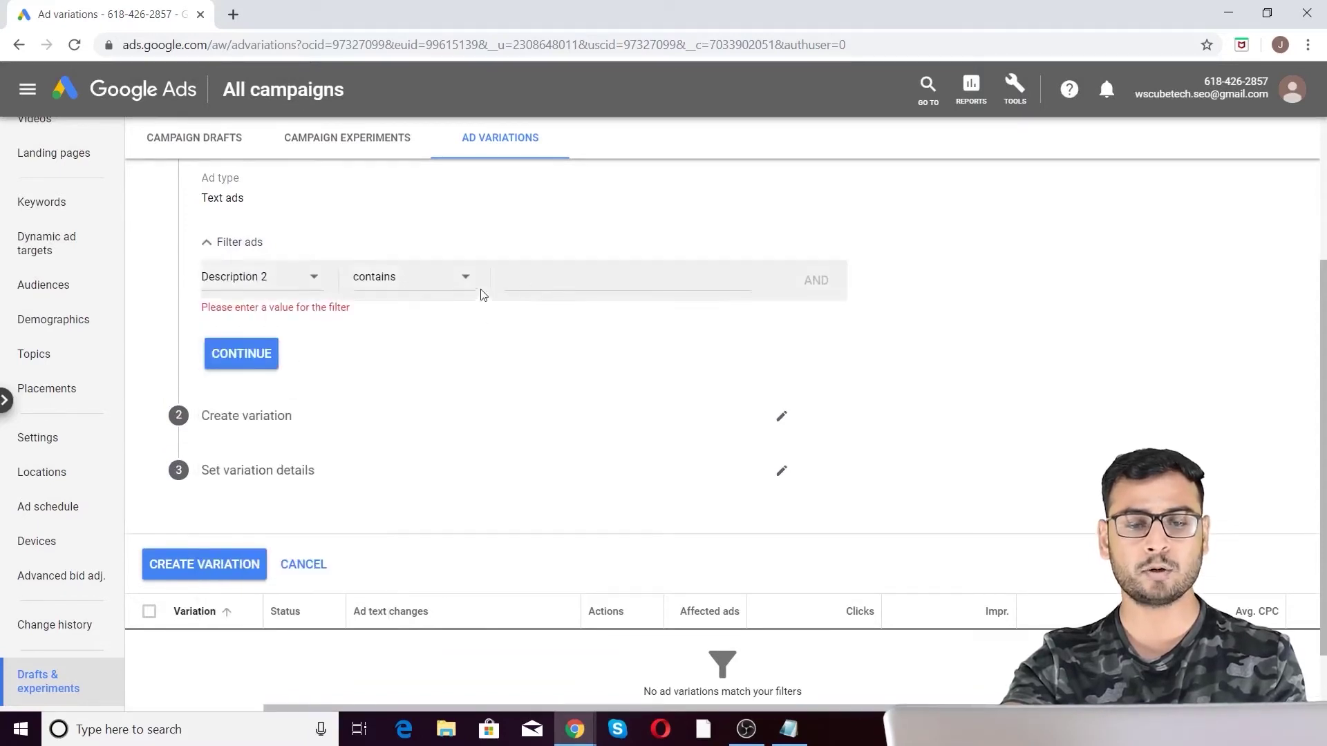
left_click(509, 275)
key("ctrl+v")
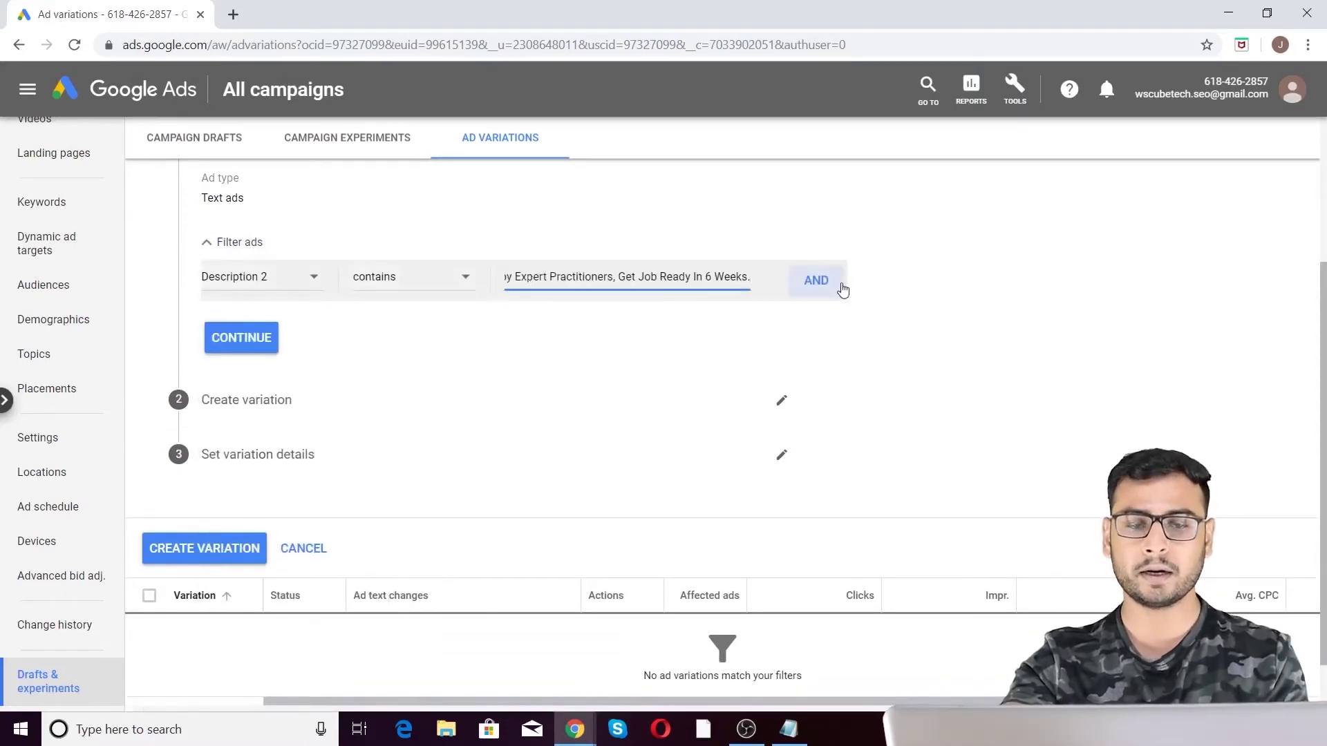
left_click(241, 337)
Switch to the Notepad note with the description text and enlarge its window beside the find-and-replace form.
scroll(494, 389, "up", 3)
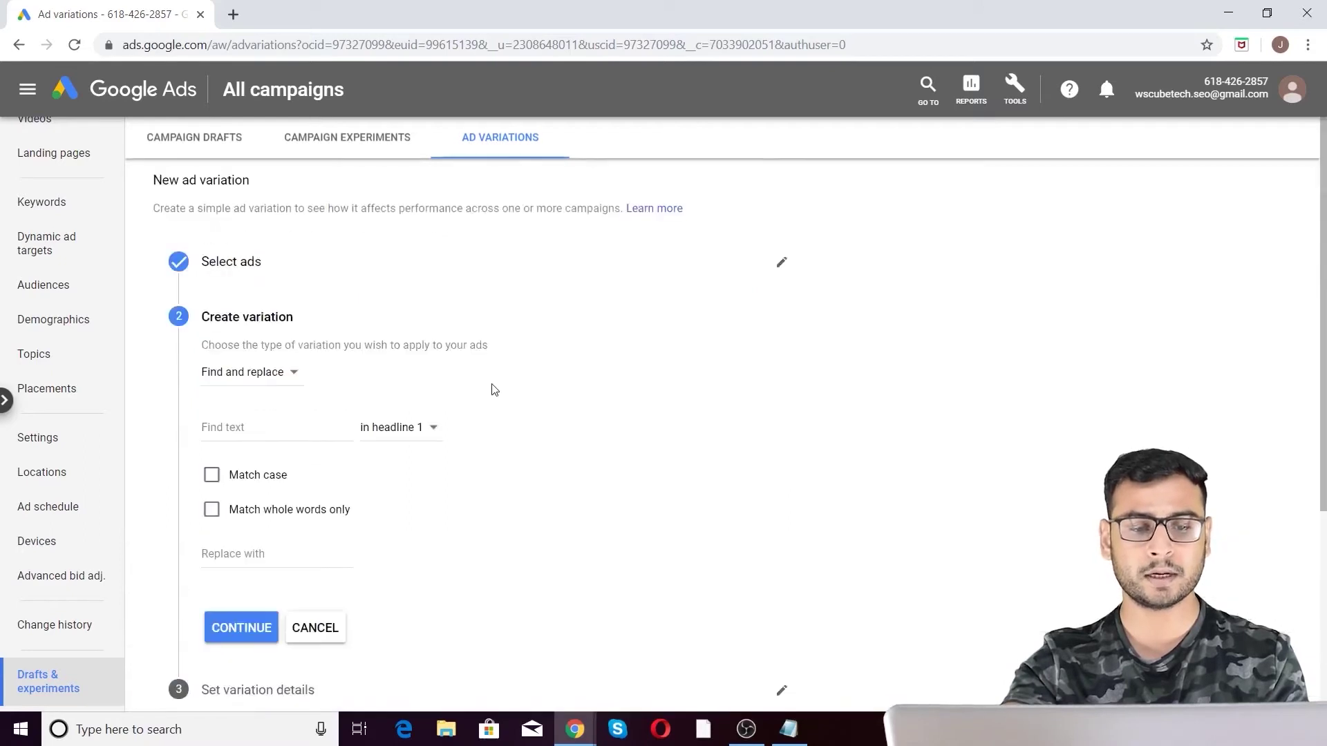
scroll(582, 405, "down", 3)
scroll(489, 373, "up", 3)
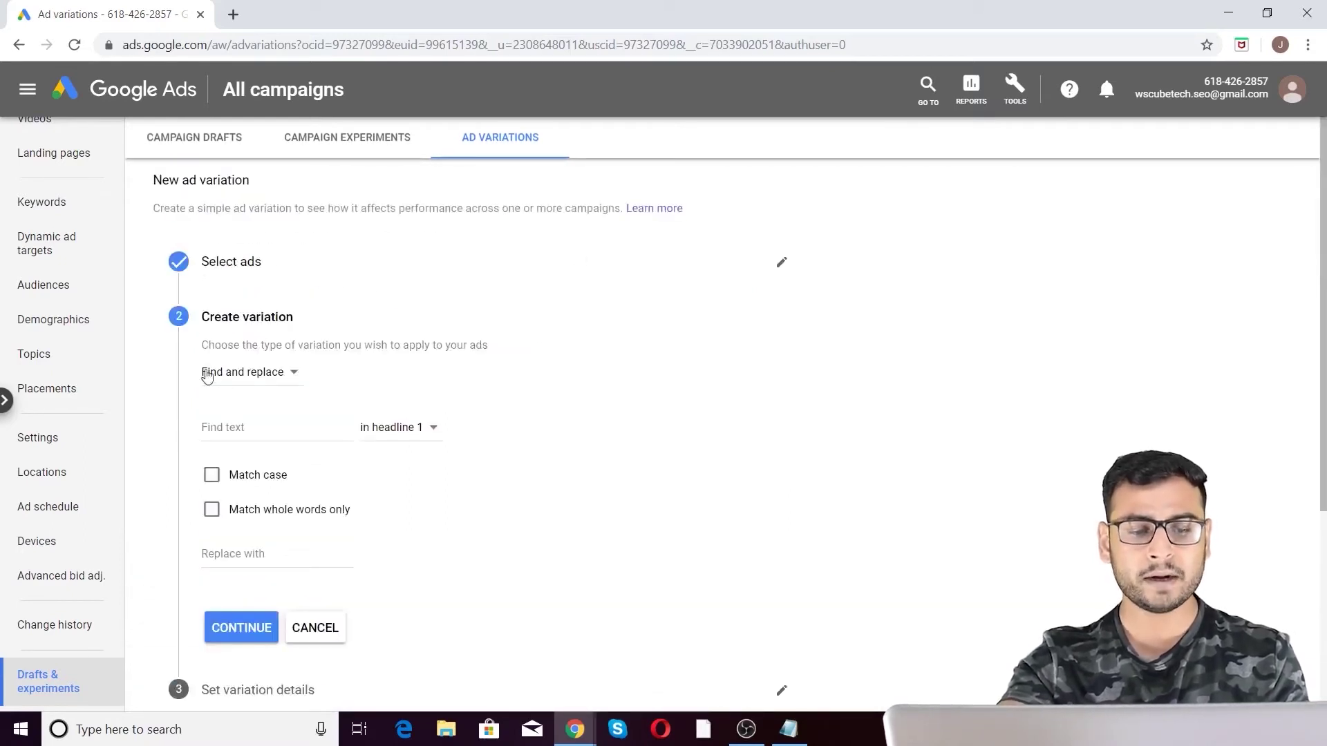
left_click(278, 426)
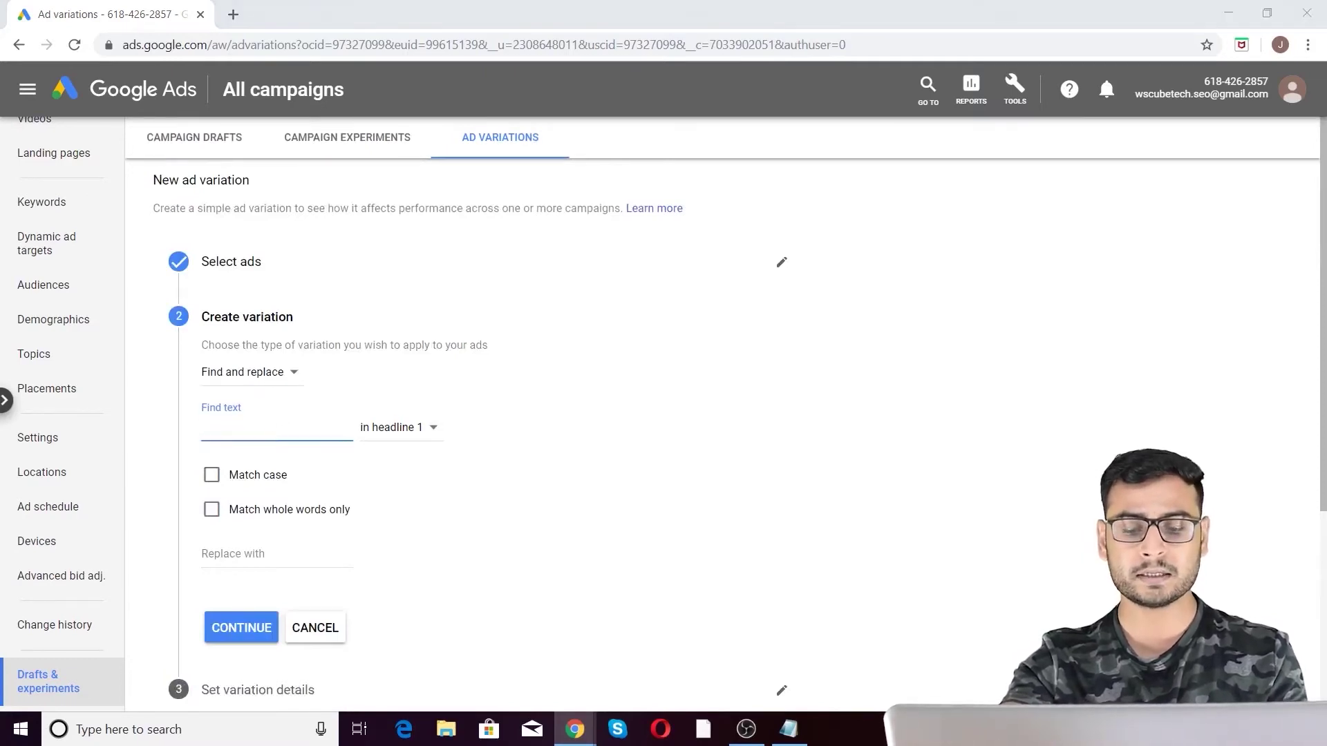
left_click(270, 418)
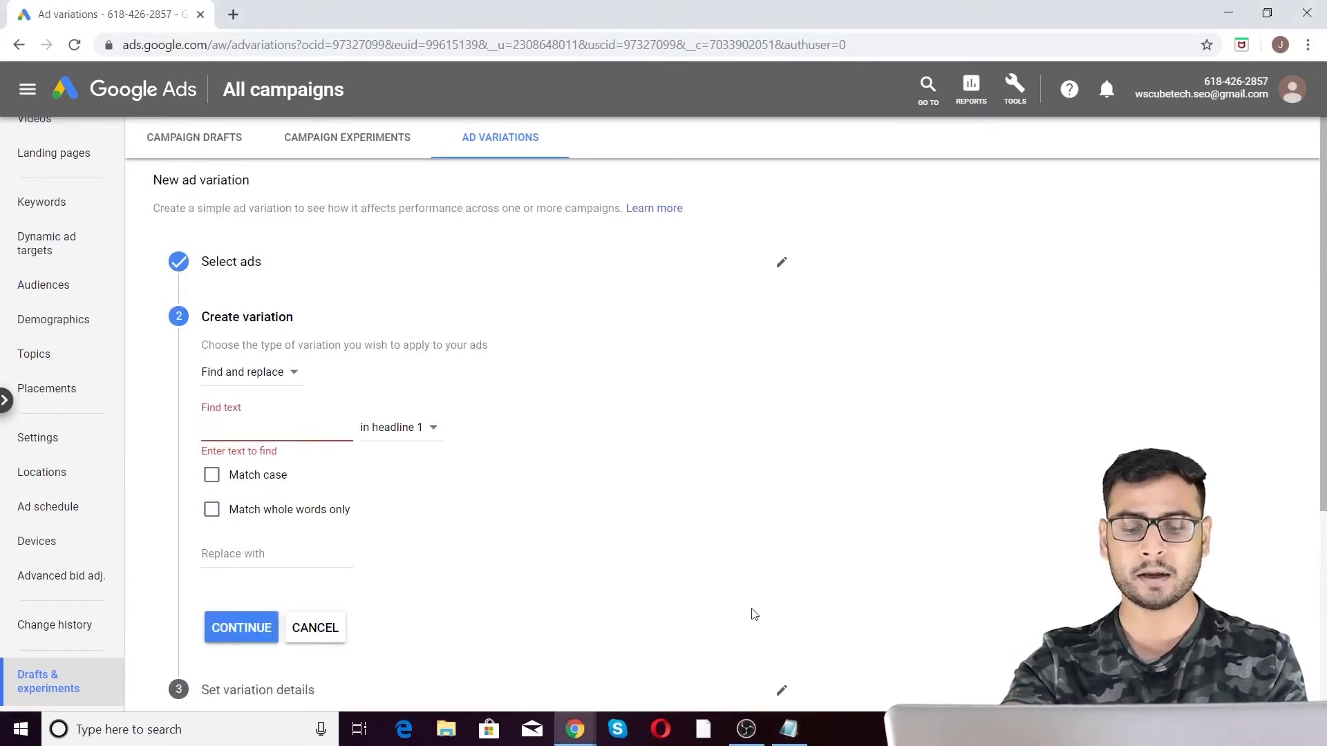
left_click(788, 730)
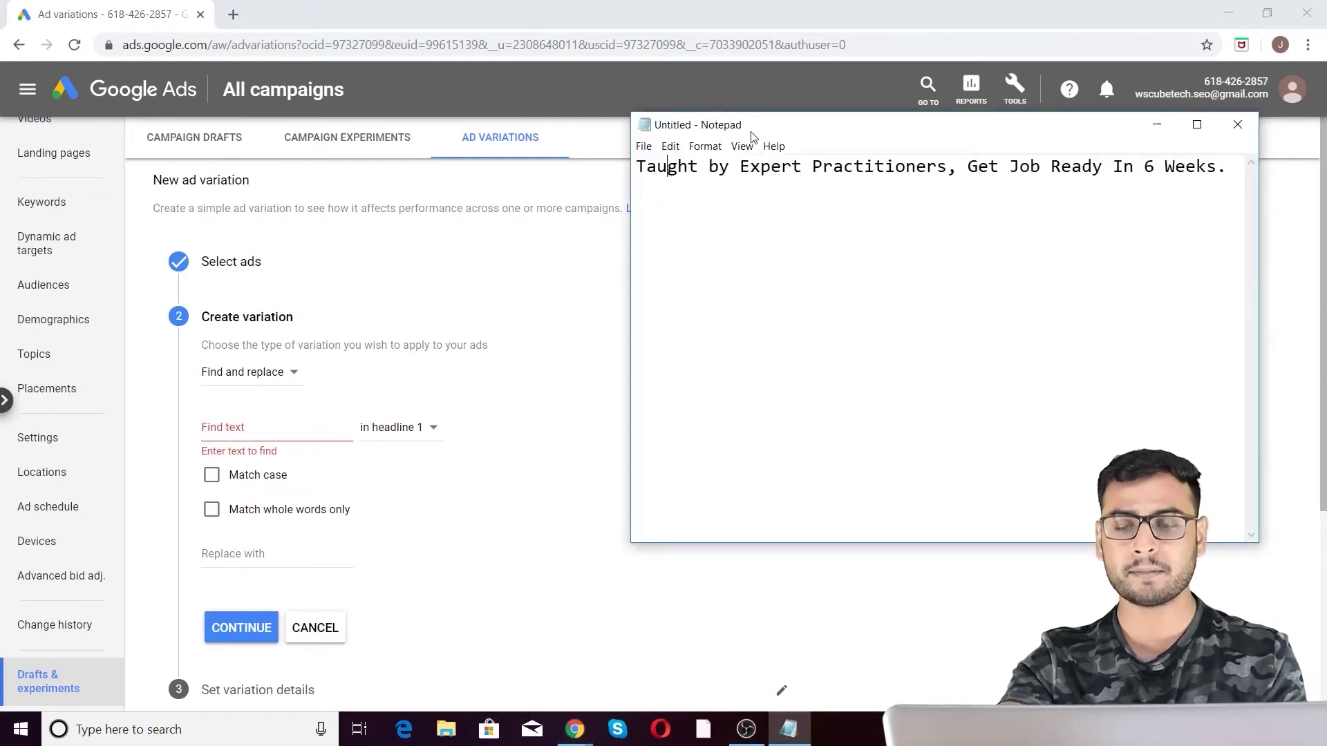
left_click_drag(752, 137, 696, 123)
left_click_drag(1207, 535, 1322, 607)
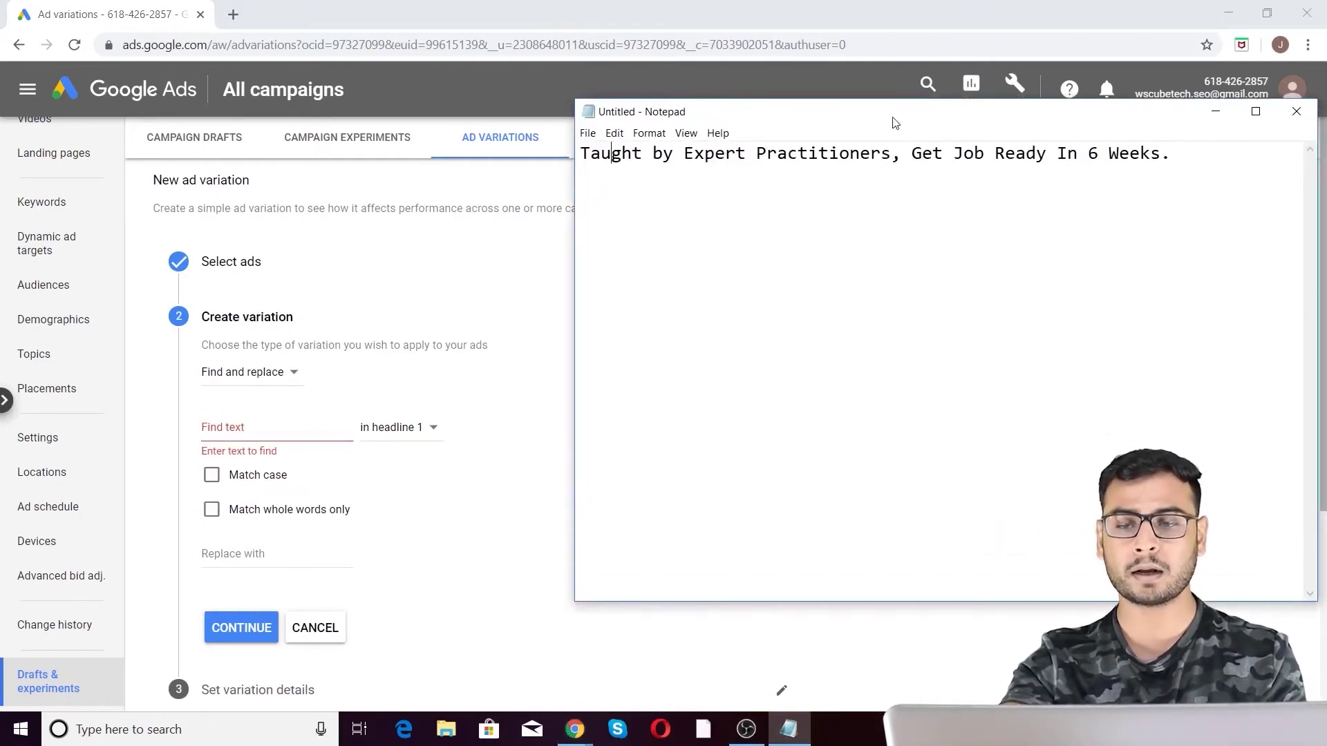
left_click_drag(895, 123, 913, 154)
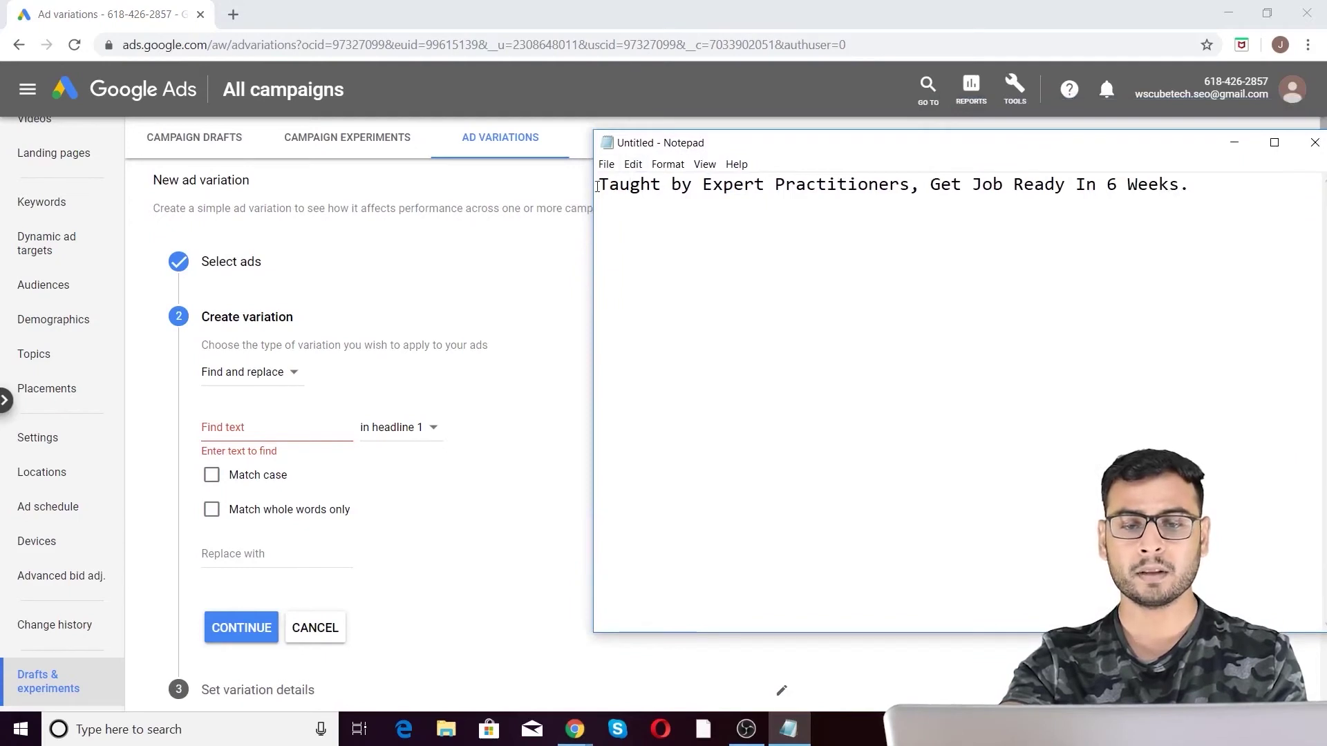
Copy the word "Practitioners" from the description text in the Notepad note.
left_click_drag(589, 188, 283, 188)
left_click(850, 201)
left_click_drag(624, 150, 799, 142)
double_click(712, 177)
left_click(773, 176)
mouse_move(786, 178)
left_mouse_down()
mouse_move(587, 180)
mouse_move(786, 174)
left_mouse_up()
key("ctrl+c")
left_click(604, 192)
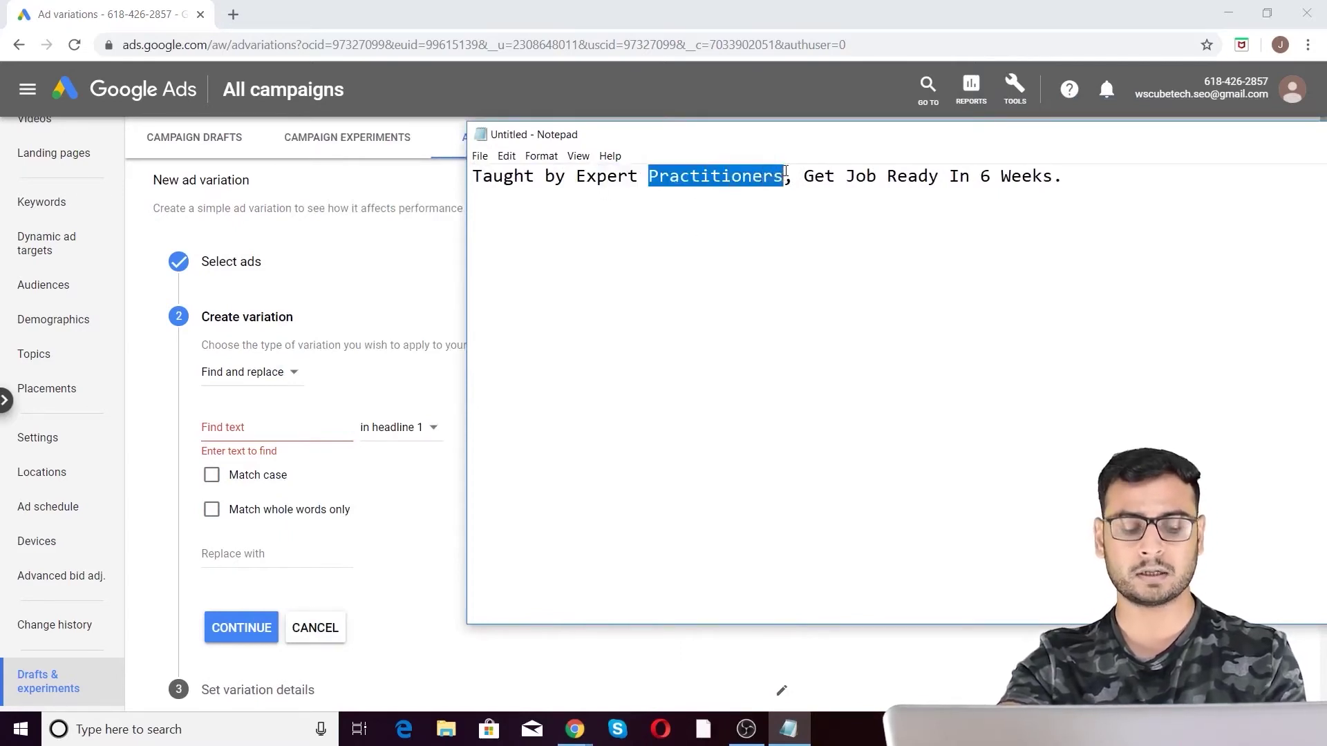
Set the find-and-replace variation to find "Practitioners" in description 2.
left_click(285, 429)
key("ctrl+v")
left_click(421, 427)
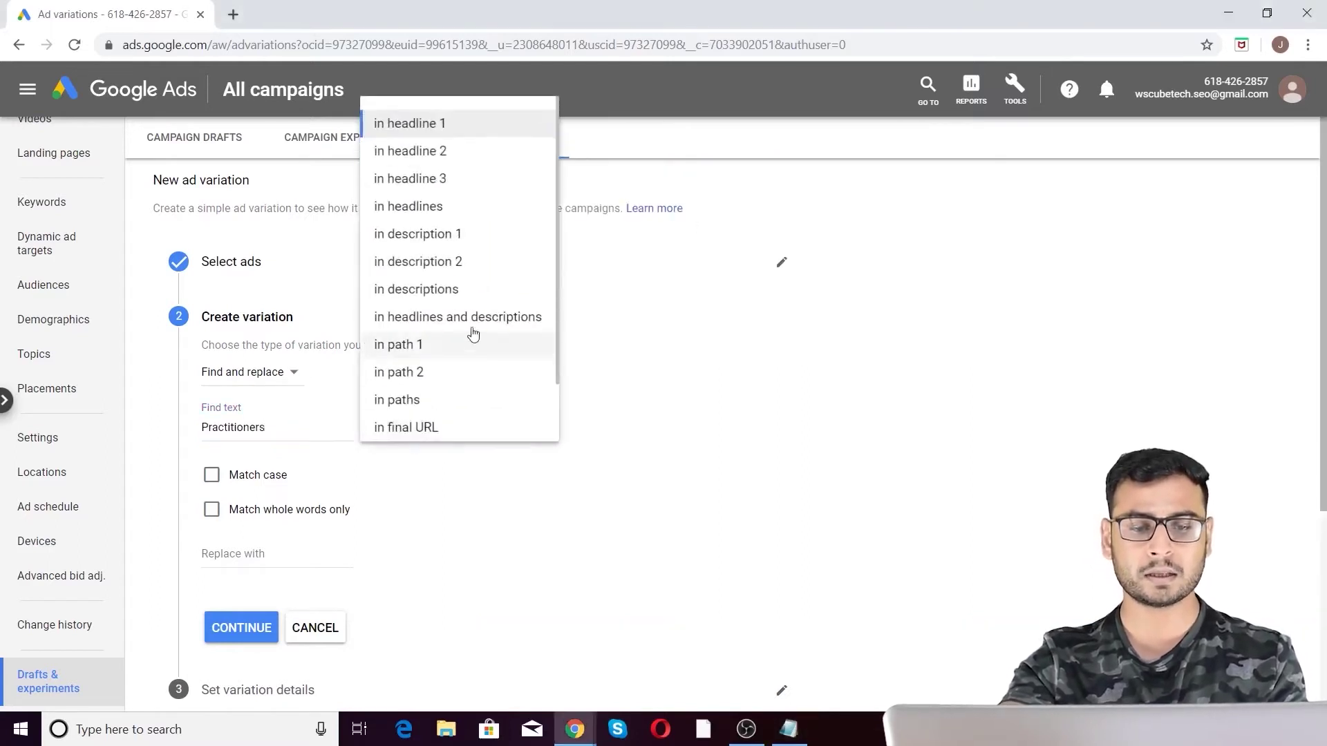
left_click(459, 261)
scroll(716, 437, "down", 2)
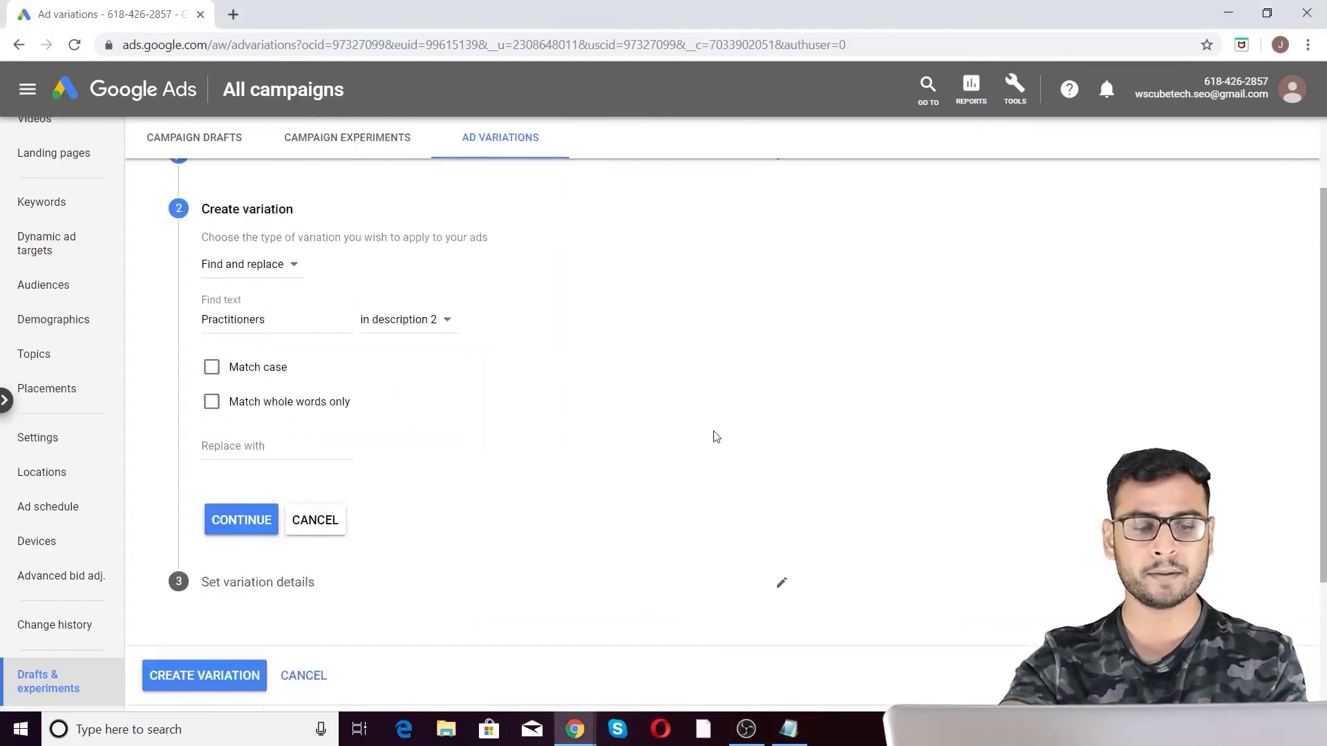
Set the replacement text to "Marketers" and continue to the variation details.
left_click(310, 451)
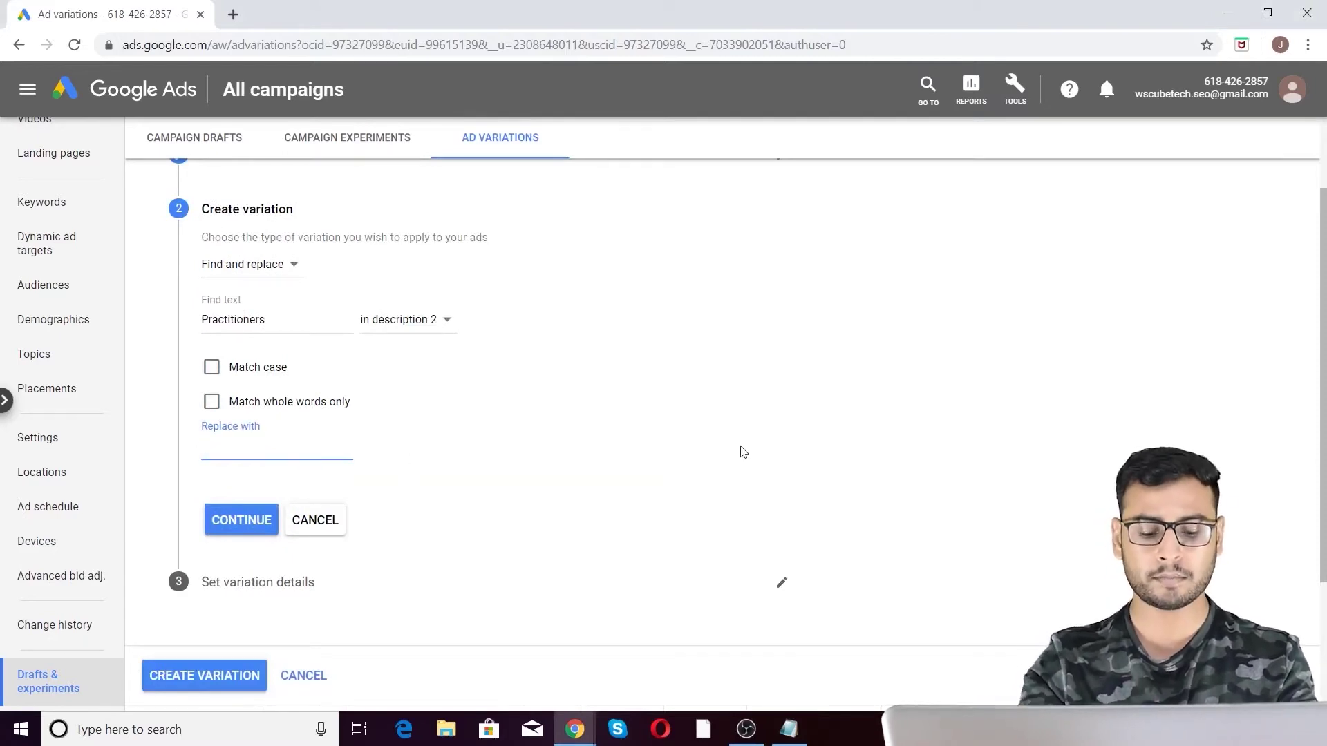
key("BackSpace")
key("BackSpace")
key("BackSpace")
key("BackSpace")
key("BackSpace")
key("BackSpace")
key("BackSpace")
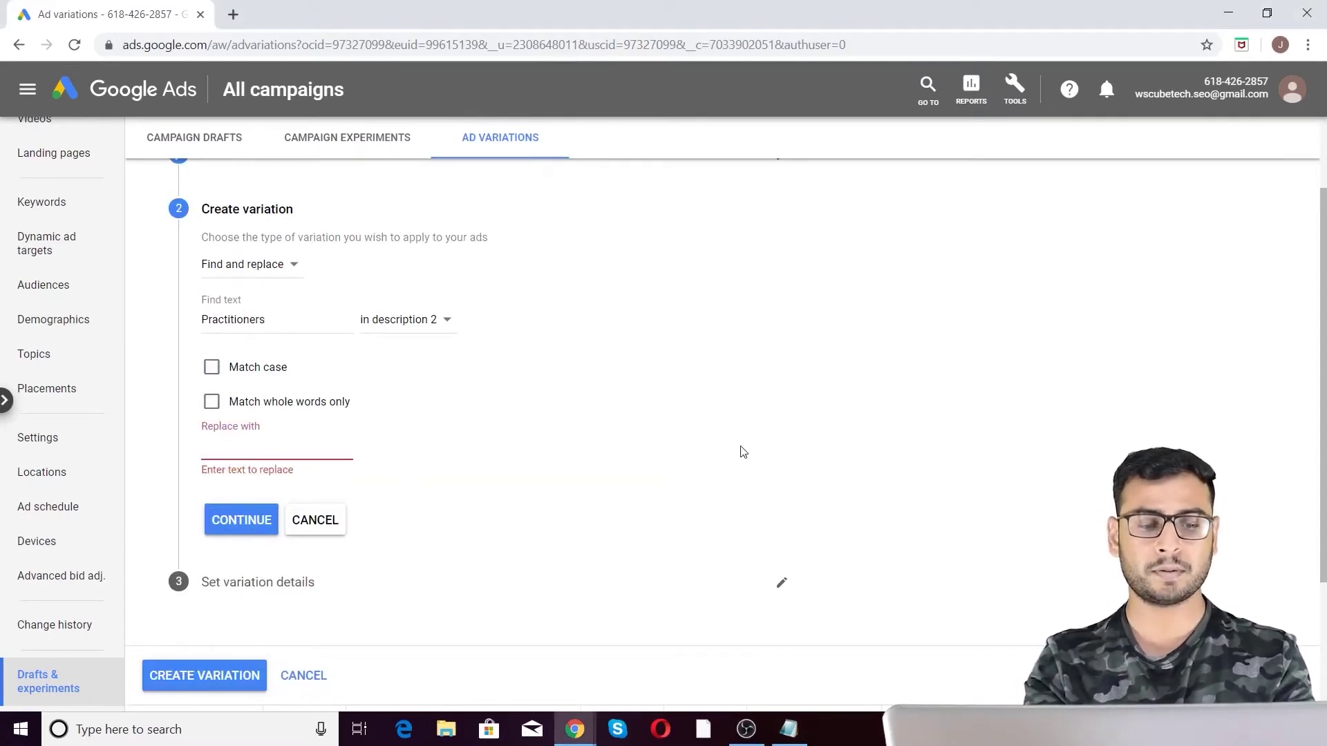
type("Marketers")
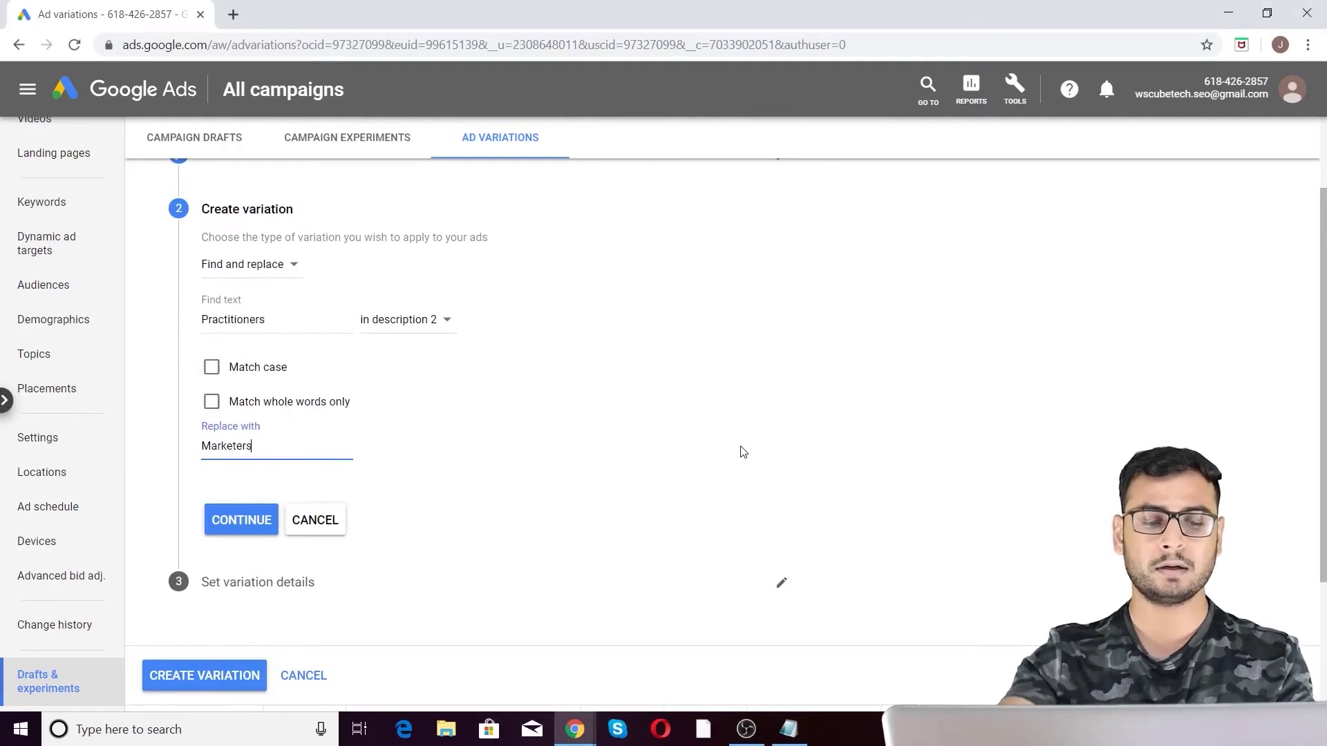
left_click(239, 520)
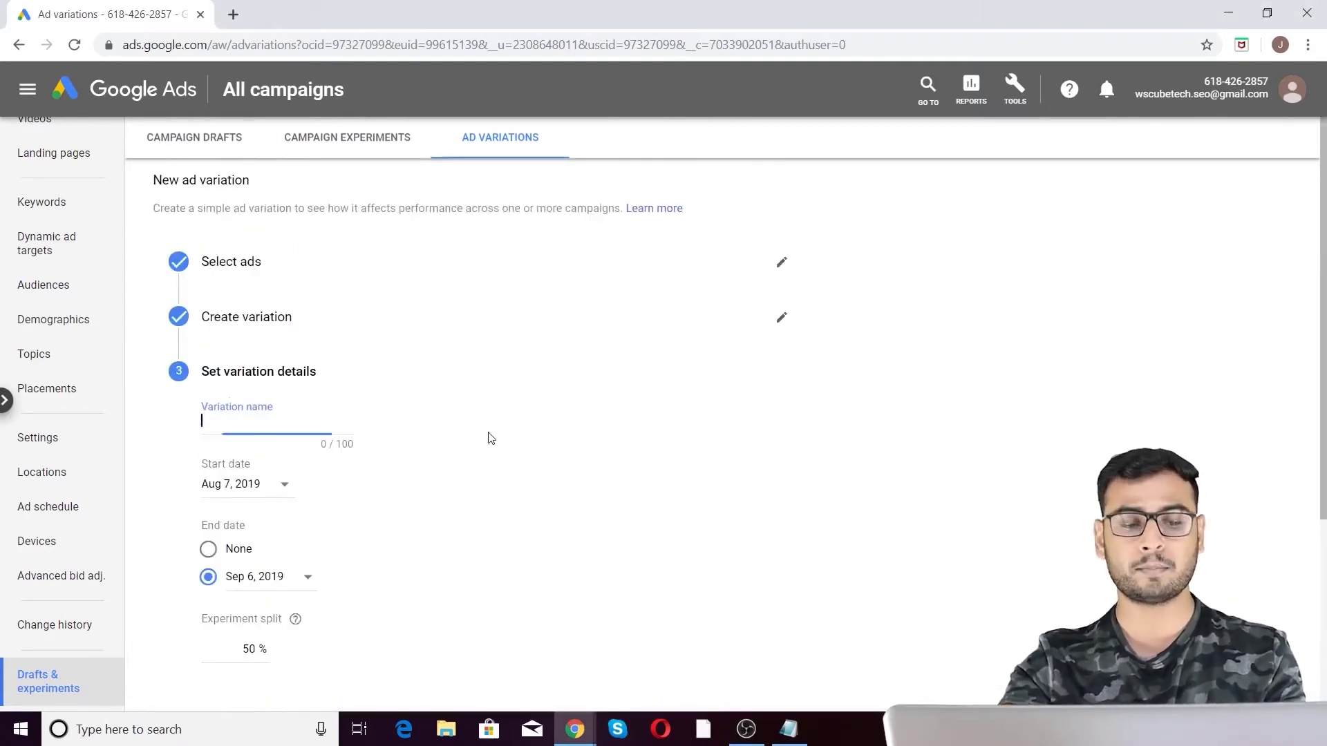
Name the ad variation "Test Variation -".
type("Test ")
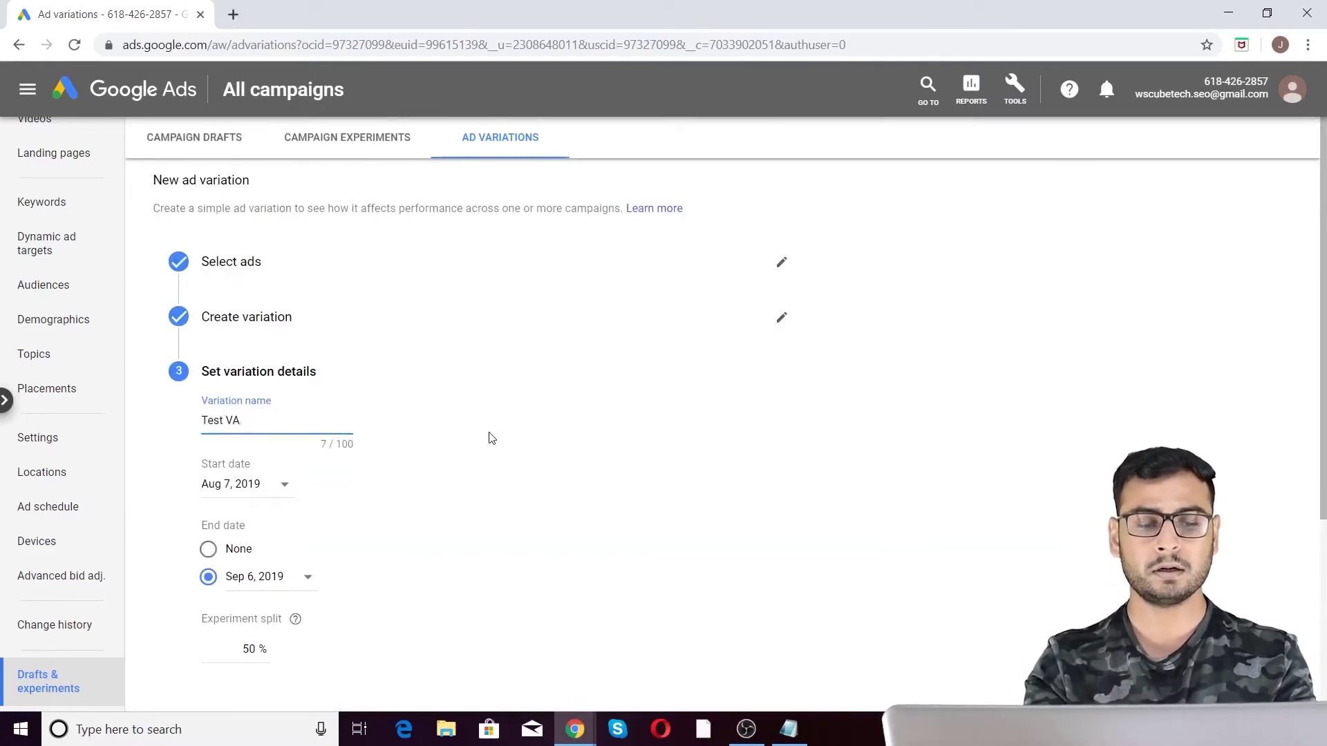
type("Variation -")
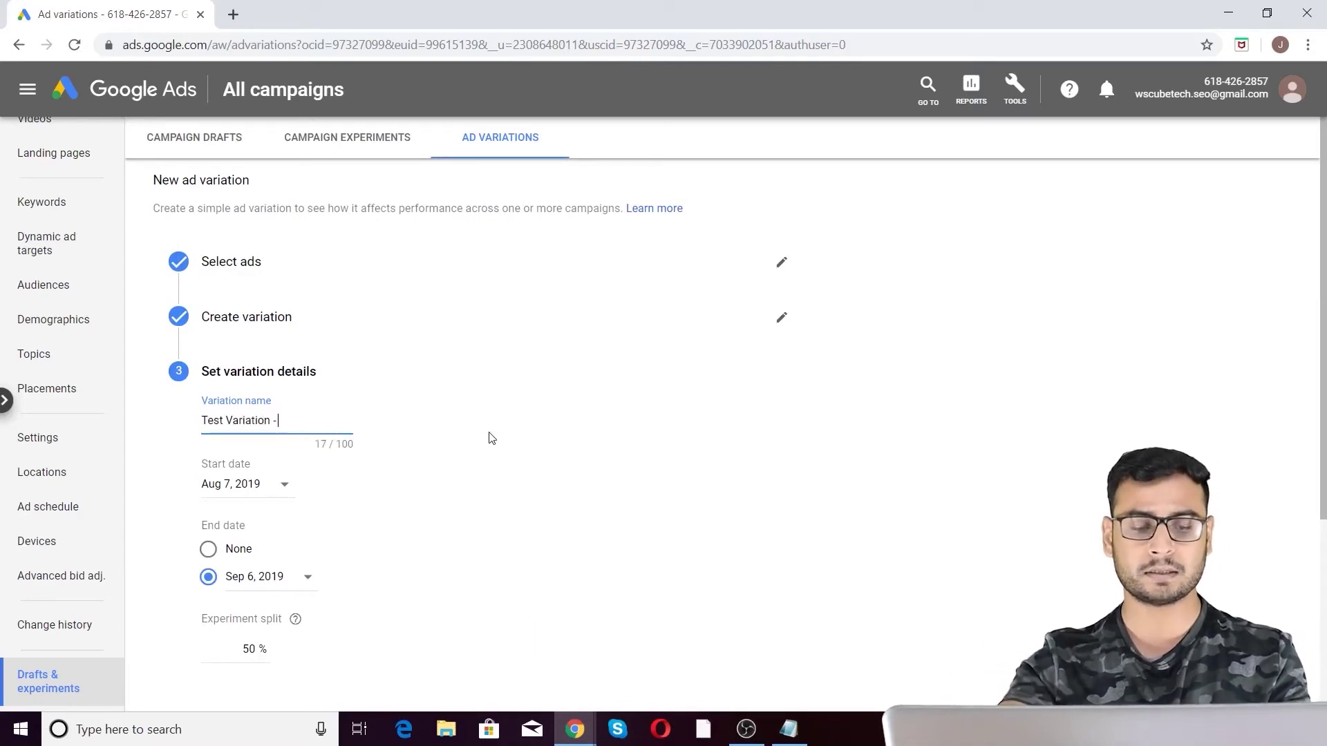
left_click(355, 412)
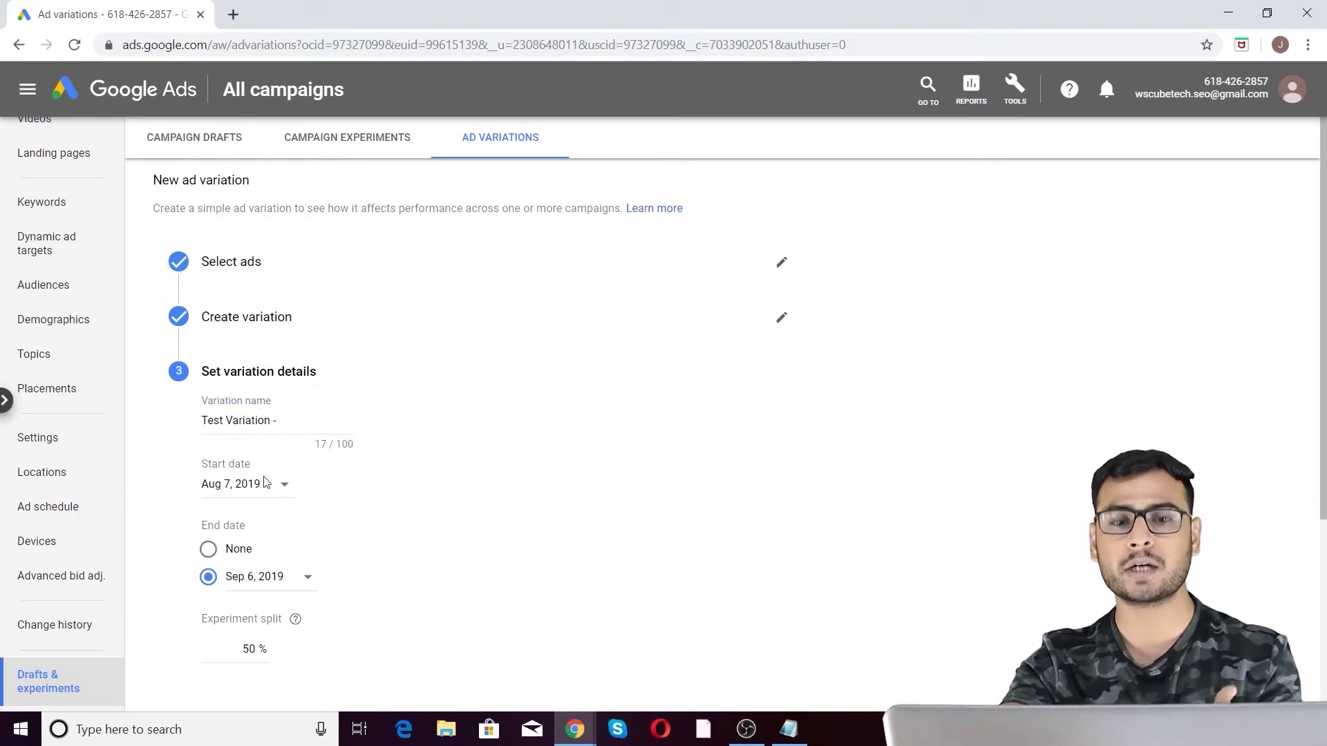
scroll(498, 643, "down", 3)
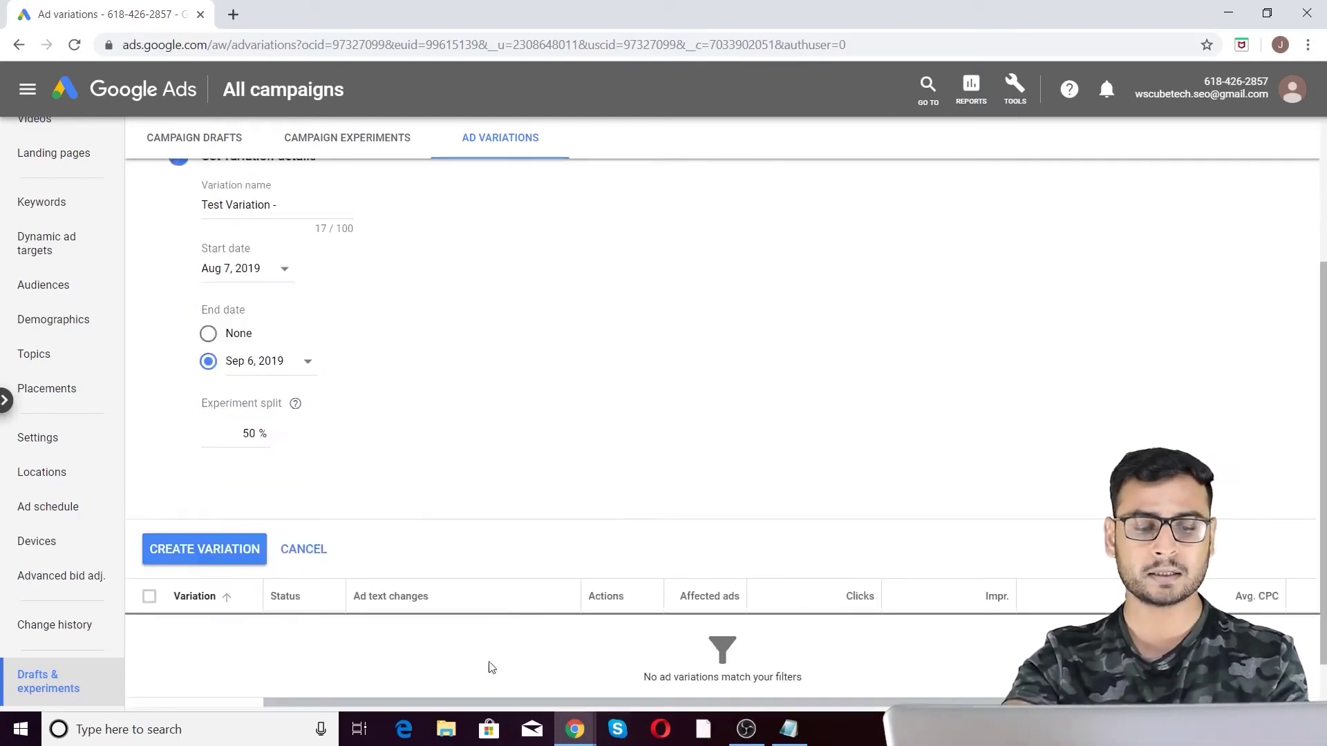
Keep the experiment split at 50% and create the ad variation running Aug 7 to Sep 6, 2019.
left_click_drag(213, 403, 246, 454)
left_click(262, 433)
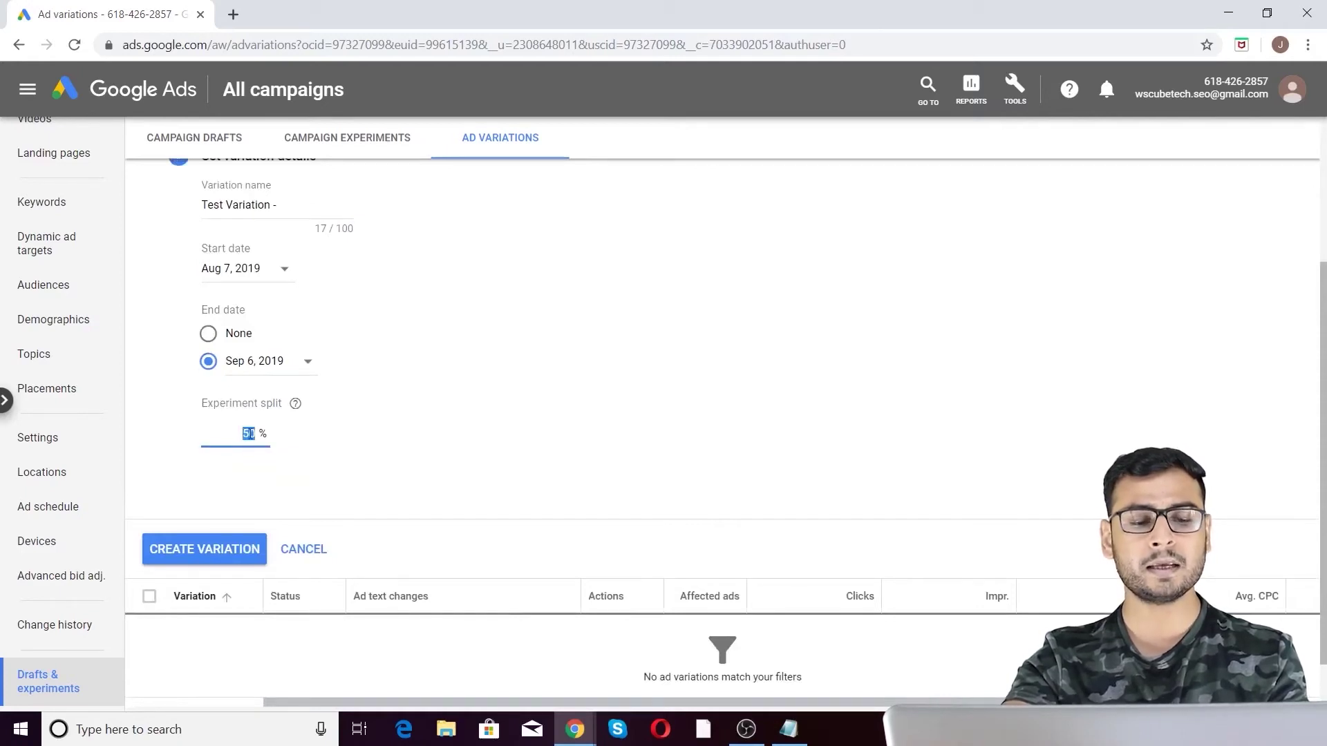
left_click(606, 481)
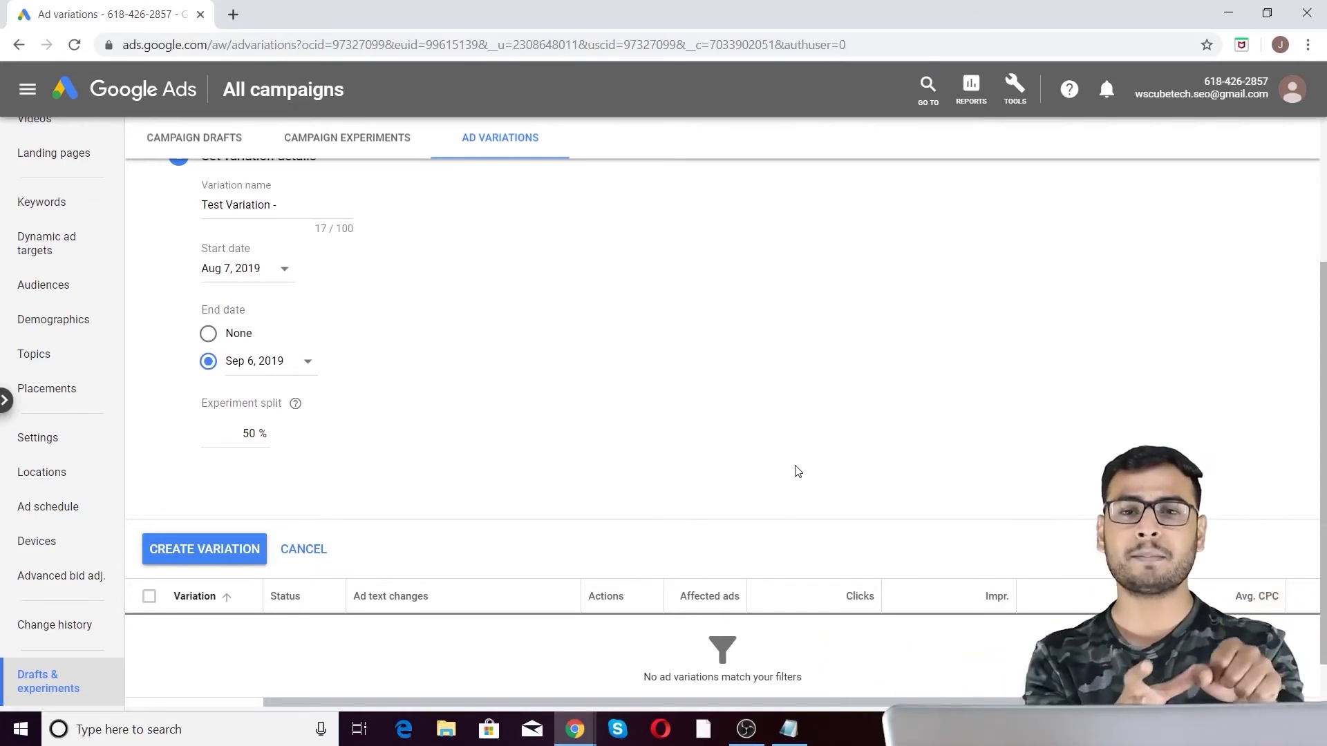
left_click(251, 433)
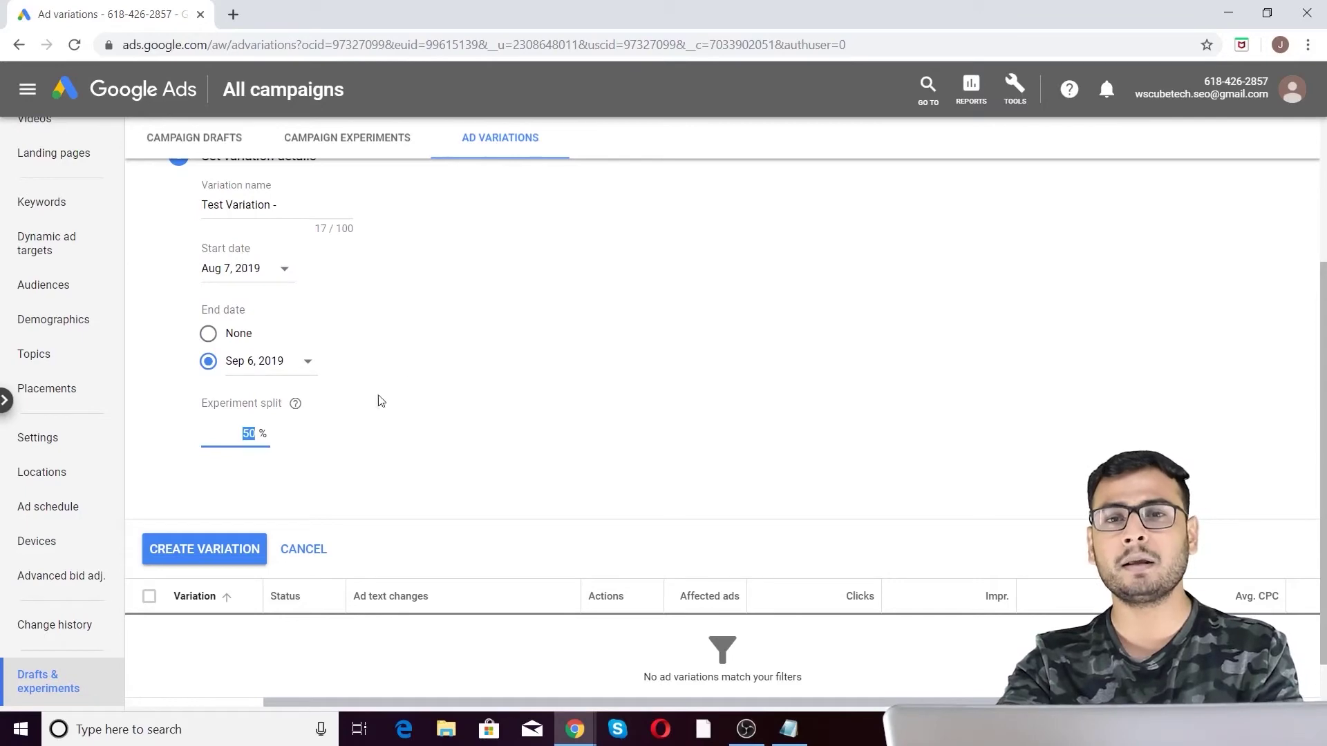
left_click(659, 381)
scroll(528, 471, "down", 2)
scroll(302, 276, "up", 4)
scroll(391, 420, "down", 5)
left_click(207, 484)
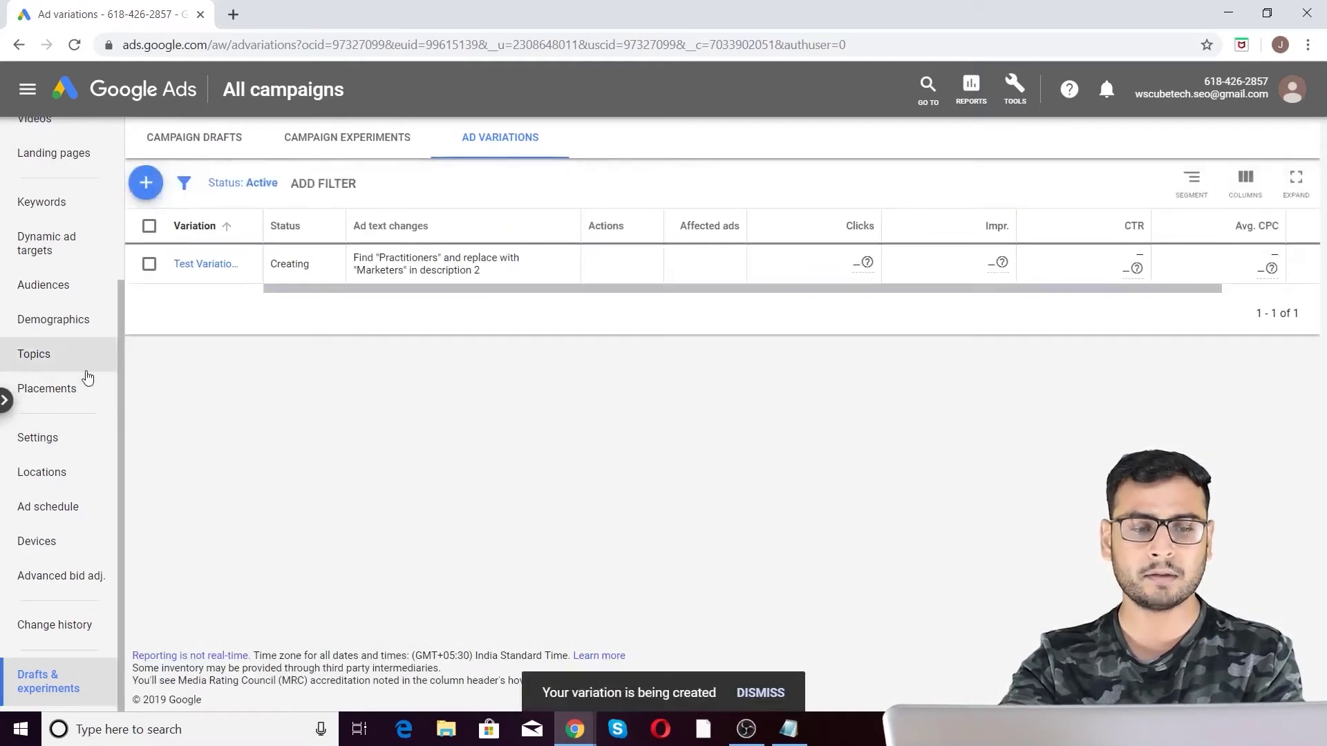
Open the new test variation and review its full details, including the ad text changes, ad filter and campaign.
left_click_drag(318, 290, 287, 308)
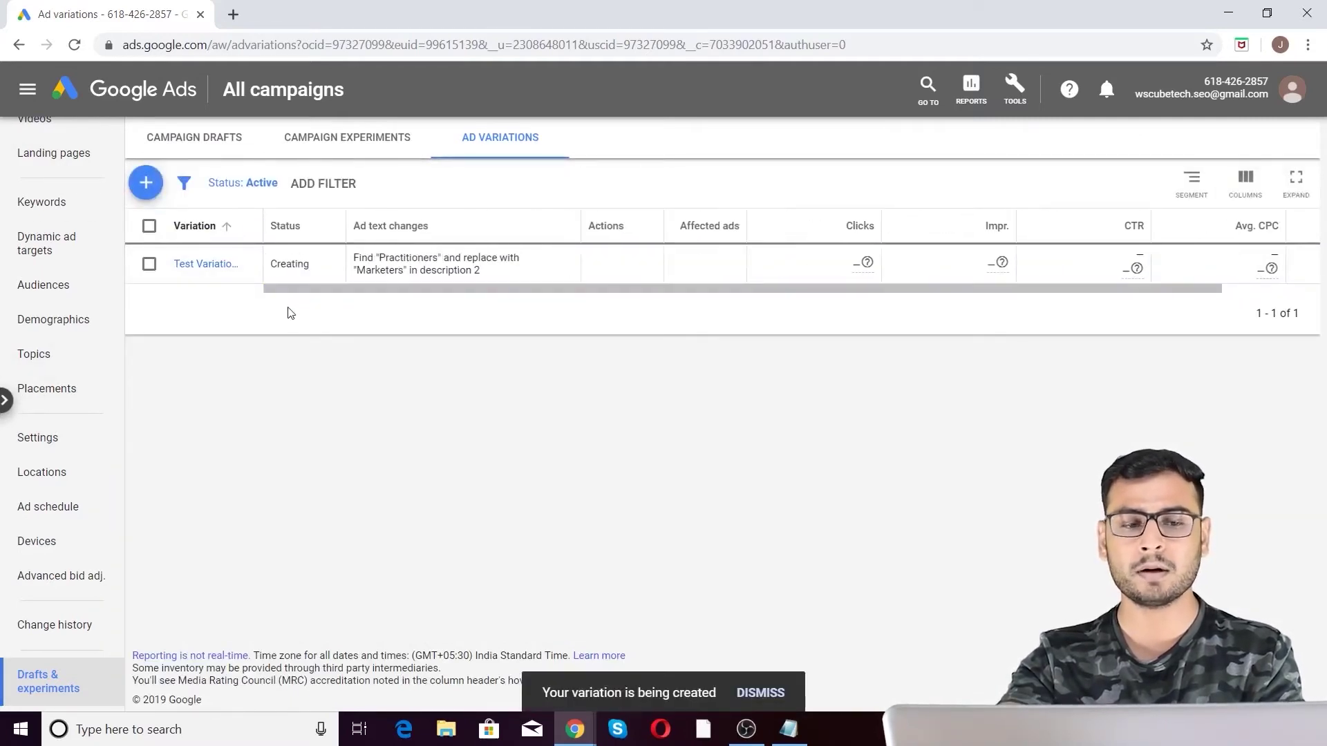
left_click(201, 263)
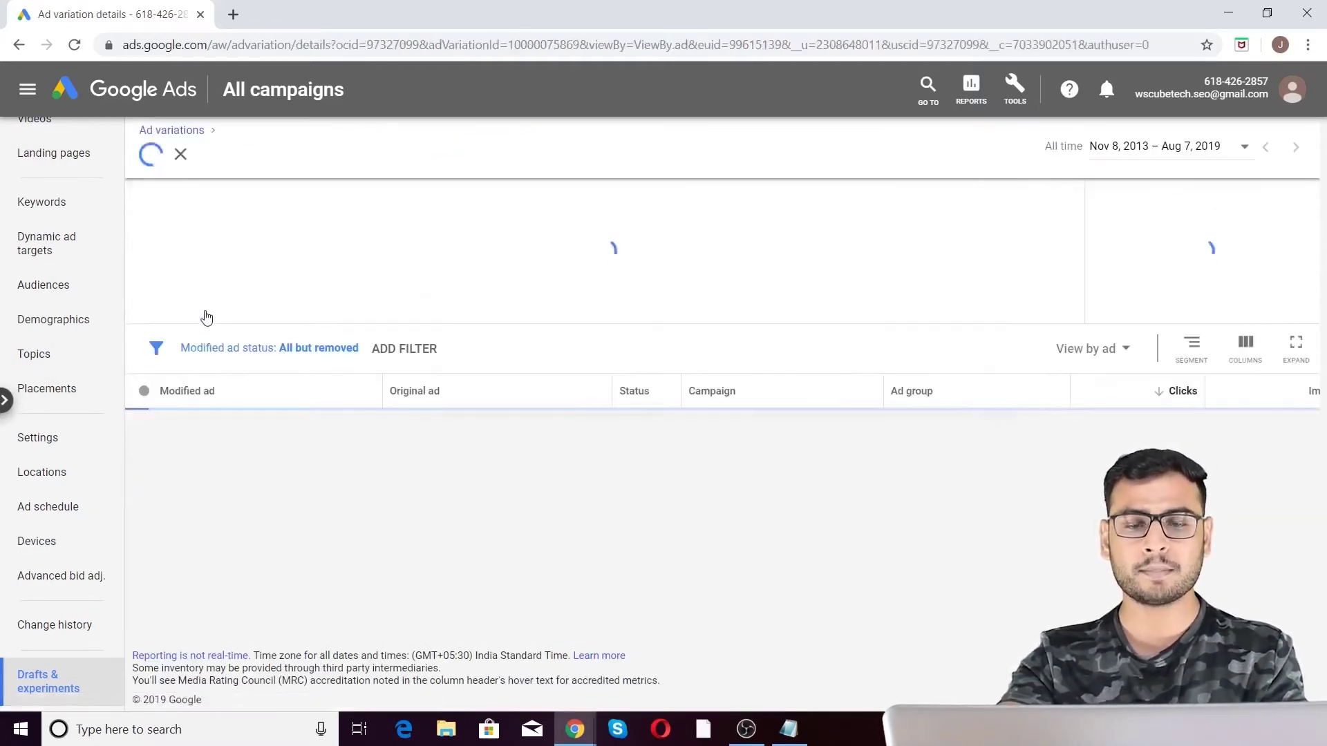
double_click(1155, 203)
left_click(1190, 232)
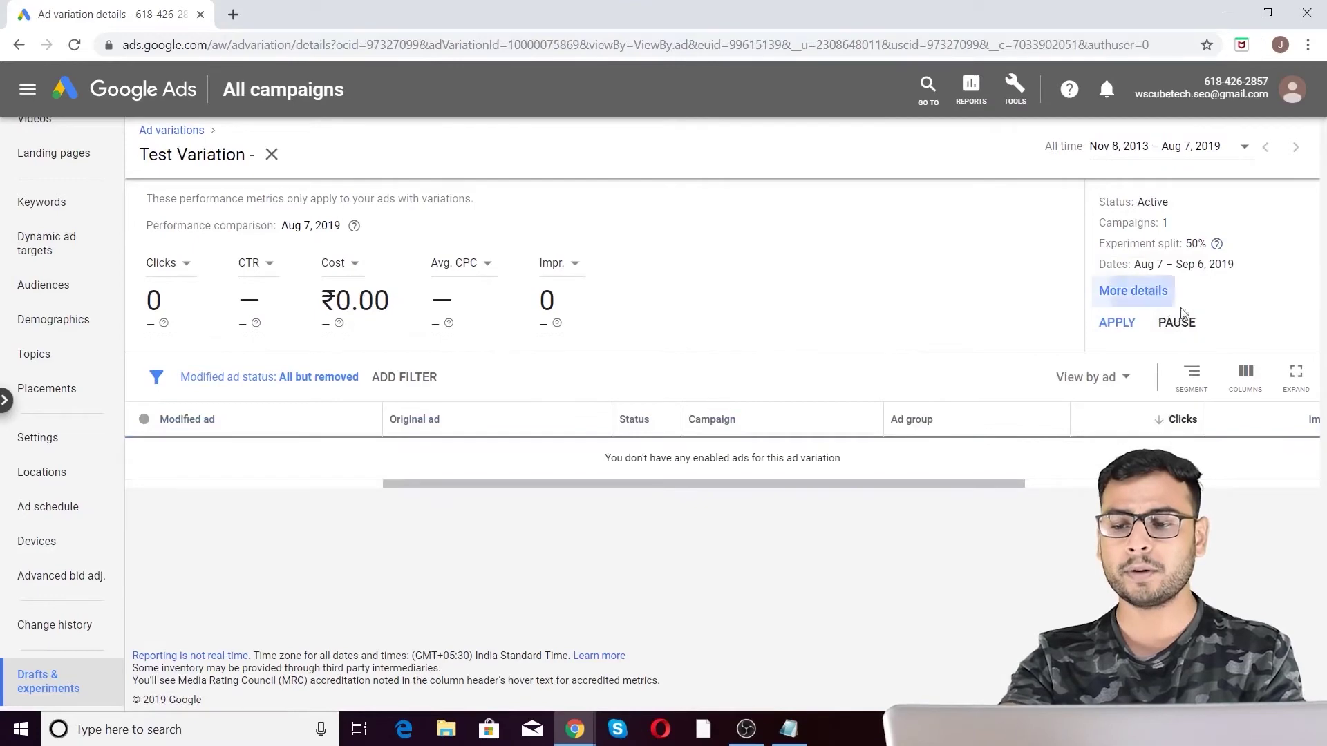
left_click(1133, 290)
left_click_drag(423, 235, 565, 453)
left_click(759, 443)
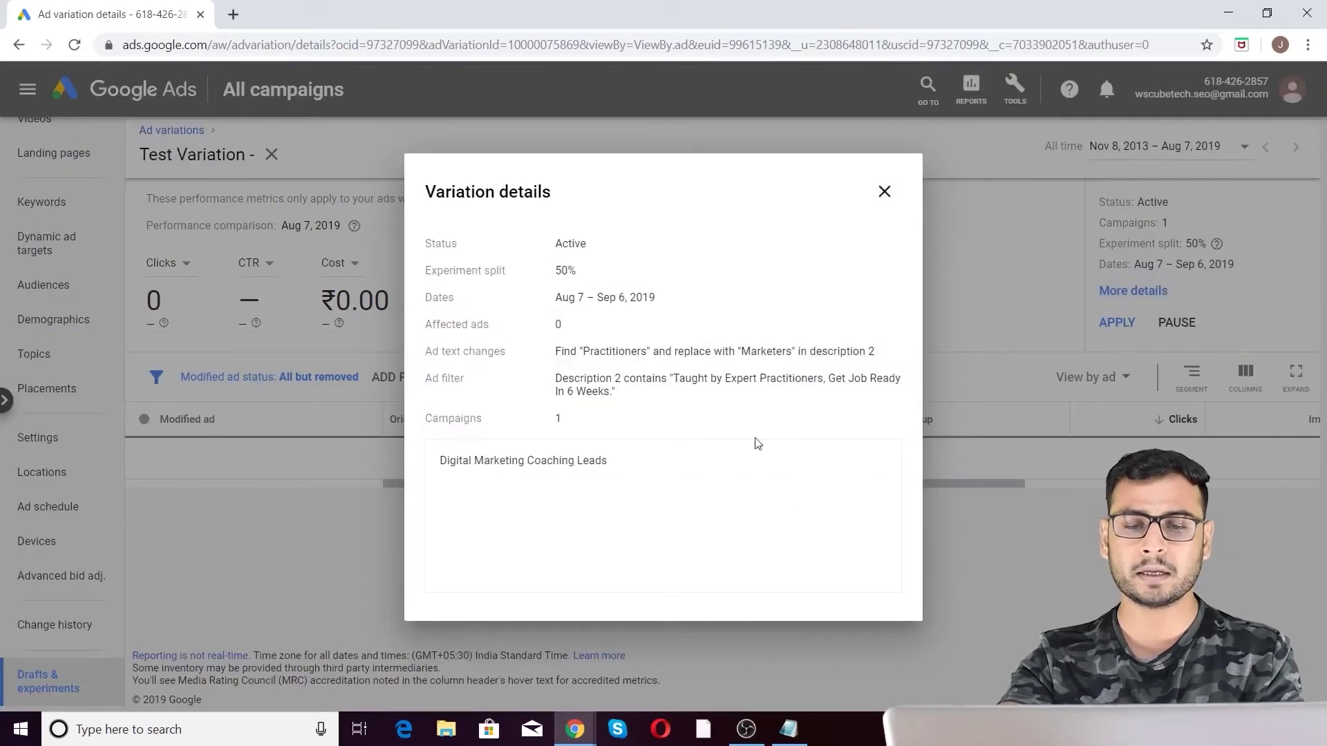
double_click(766, 352)
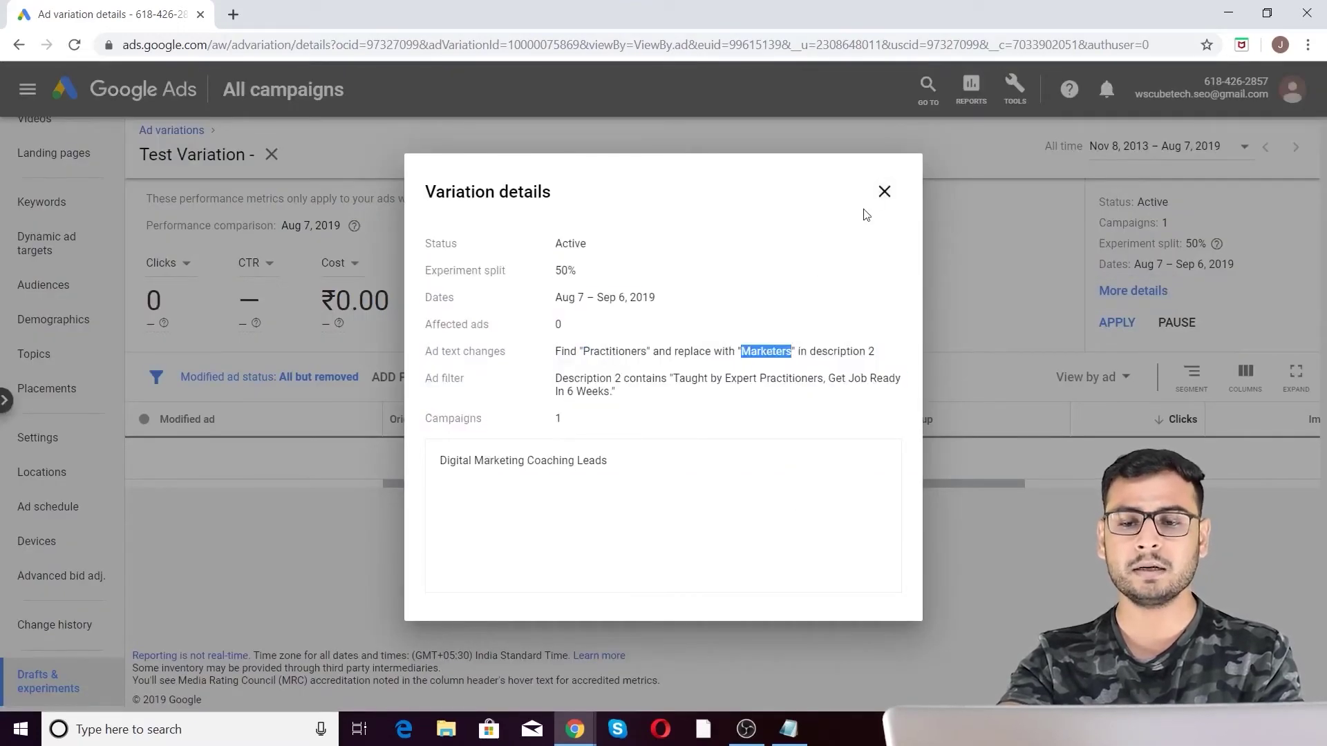
left_click(877, 193)
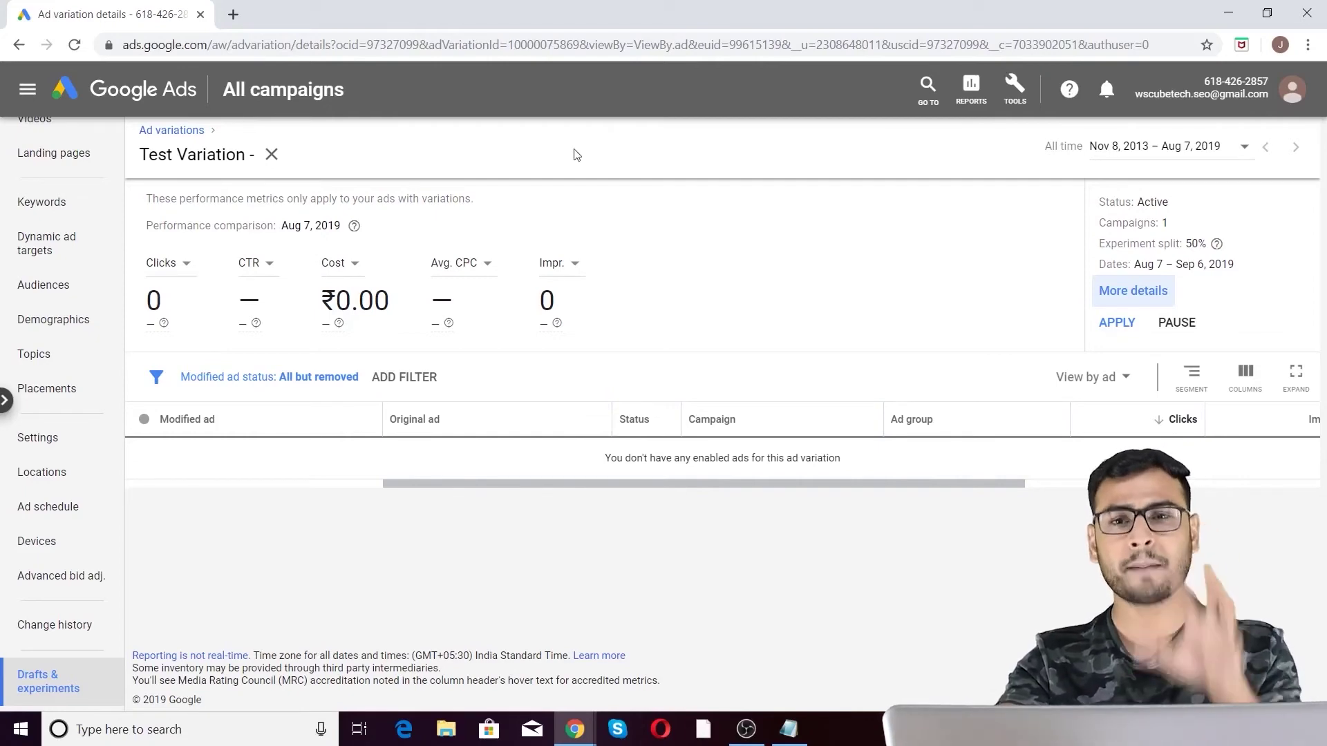
Review the pause, remove and keep options for applying the variation, and leave without applying it.
left_click(1117, 322)
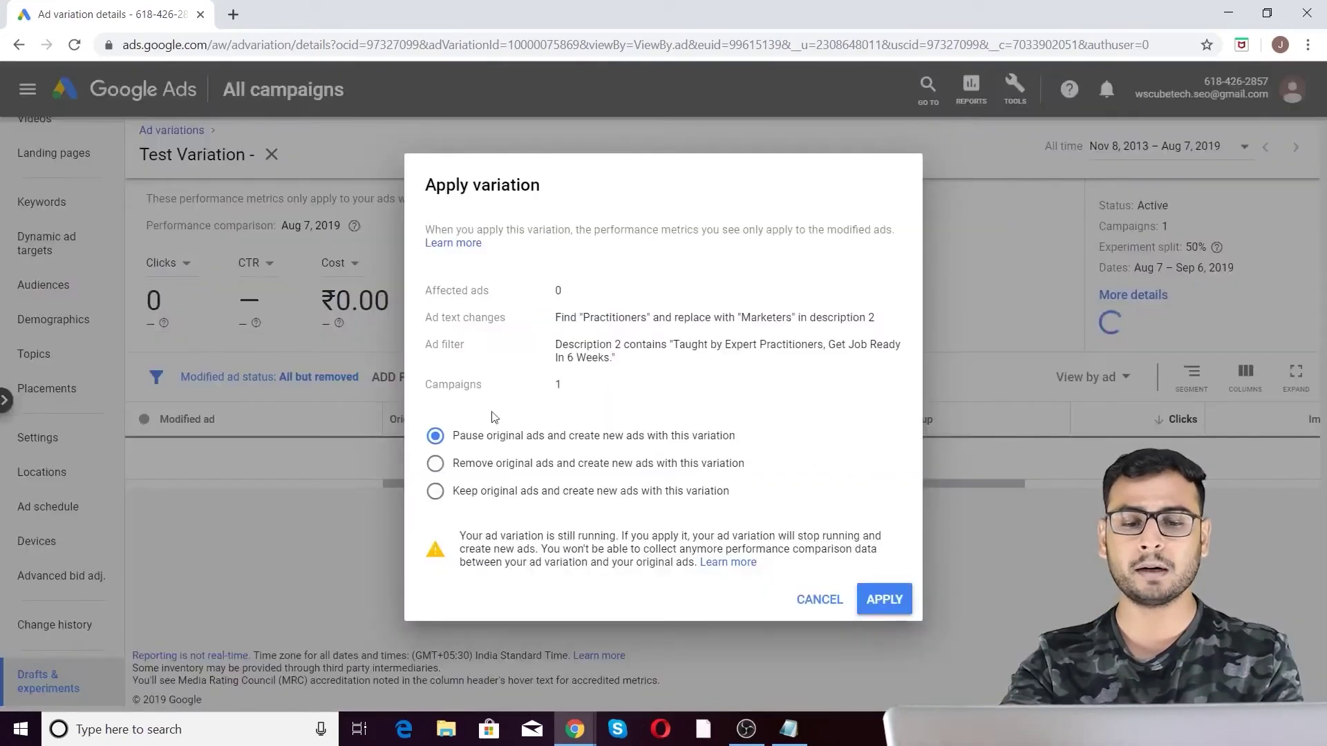
left_click_drag(469, 444, 746, 503)
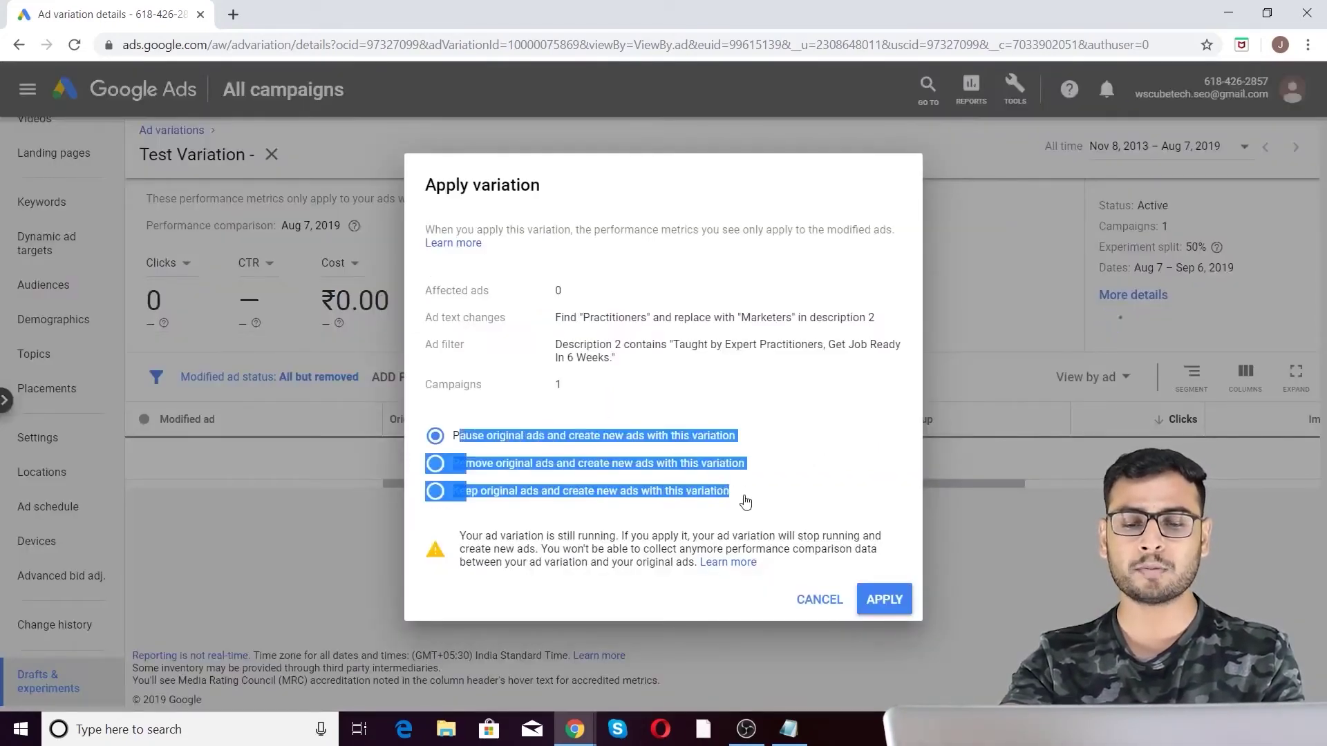
left_click(572, 292)
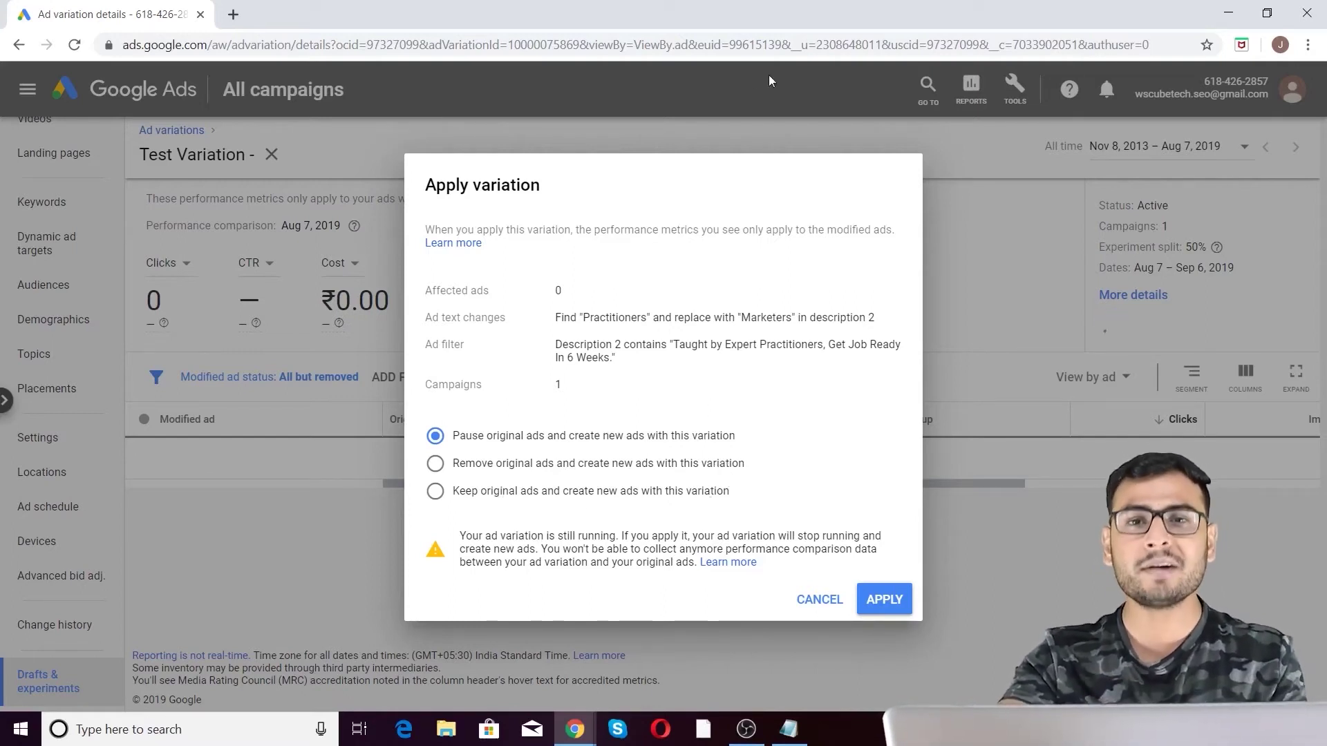
left_click(815, 600)
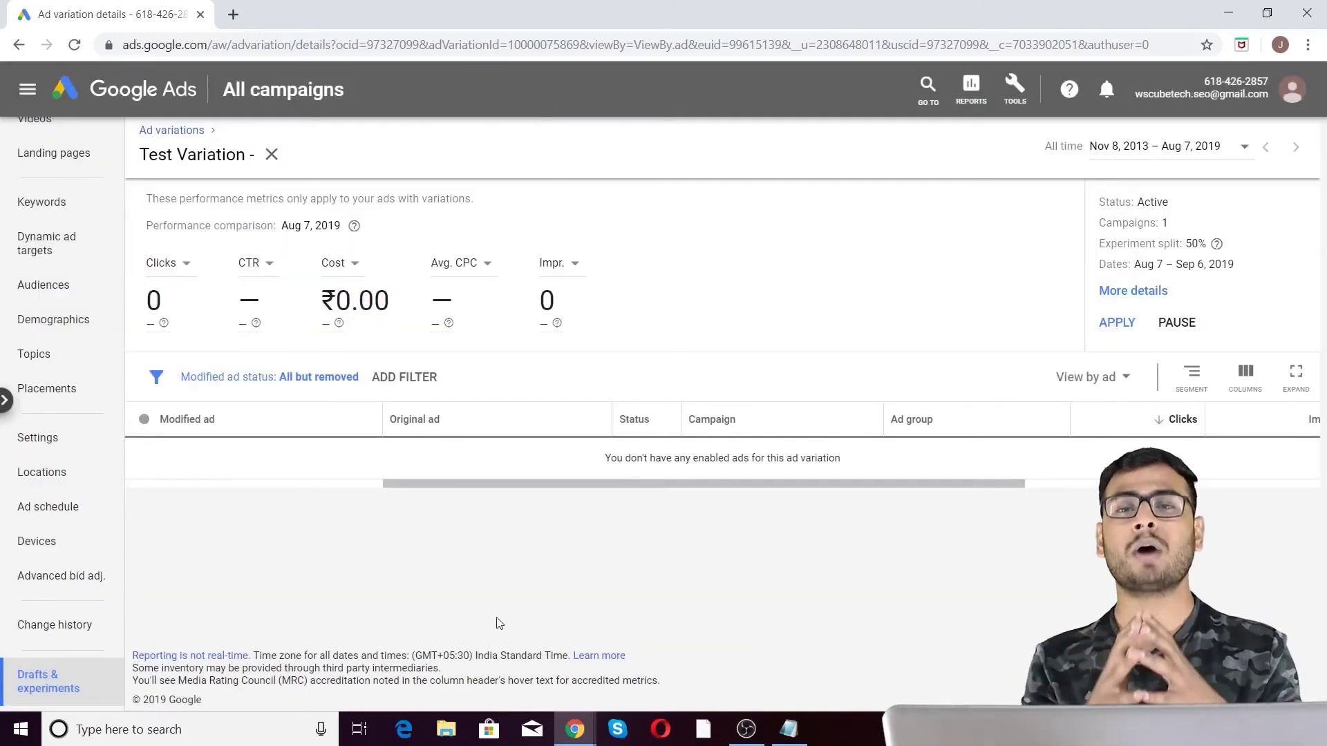
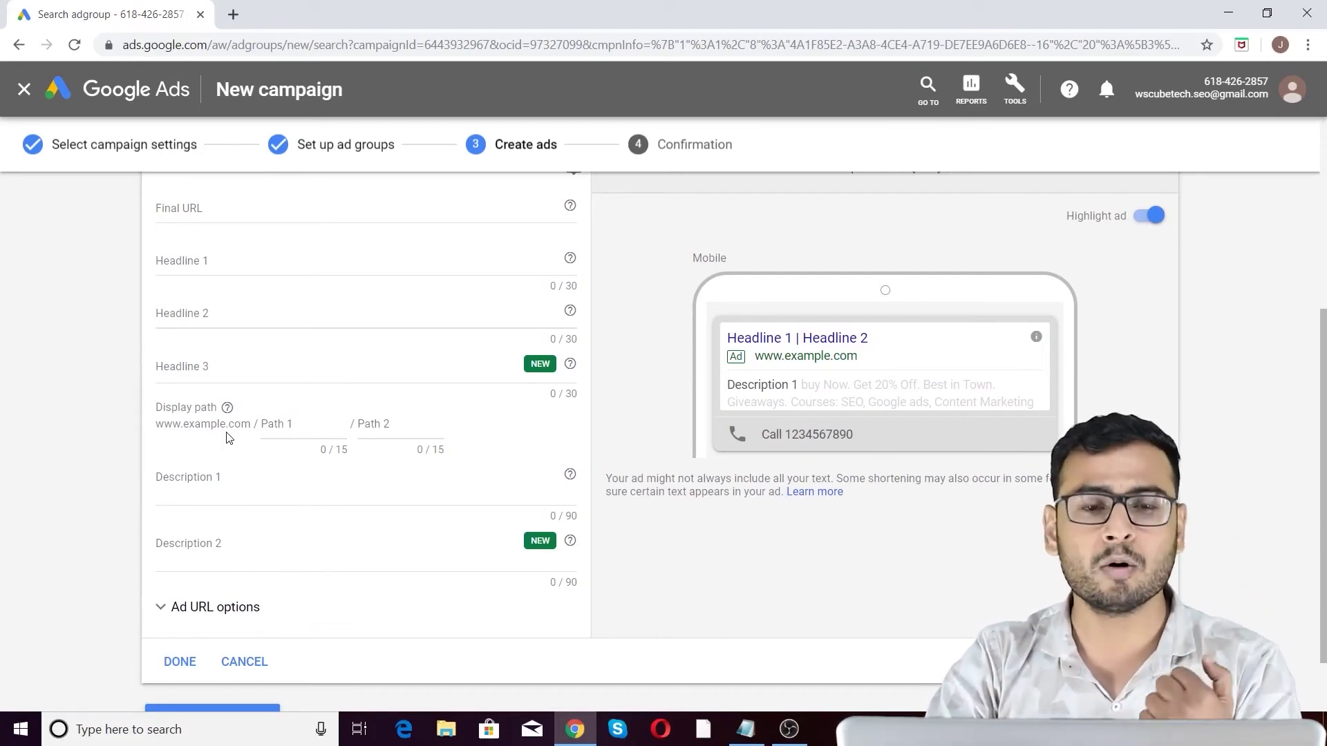
Examine the headline, display path and description fields of the new text ad for Ad group 1.
left_click(185, 273)
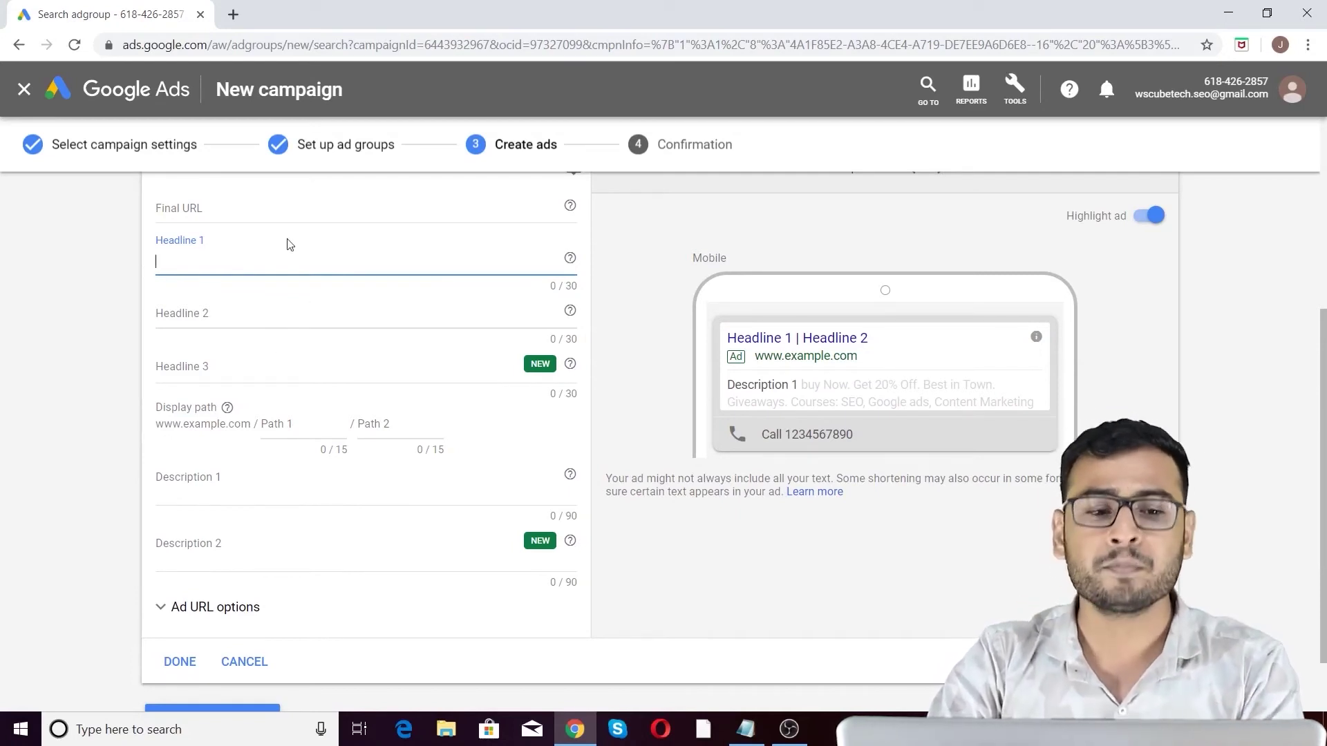
scroll(234, 425, "down", 2)
left_click(207, 407)
left_click(222, 459)
left_click(228, 403)
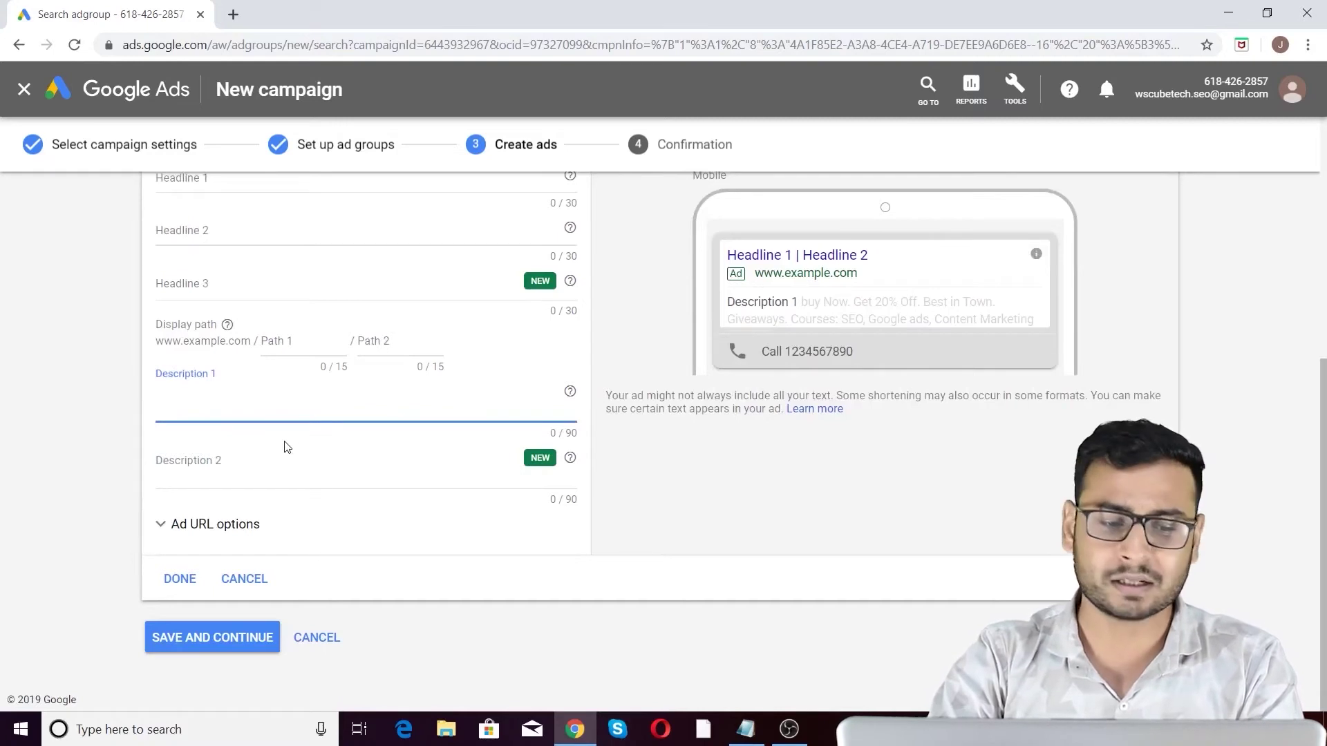
scroll(287, 447, "up", 5)
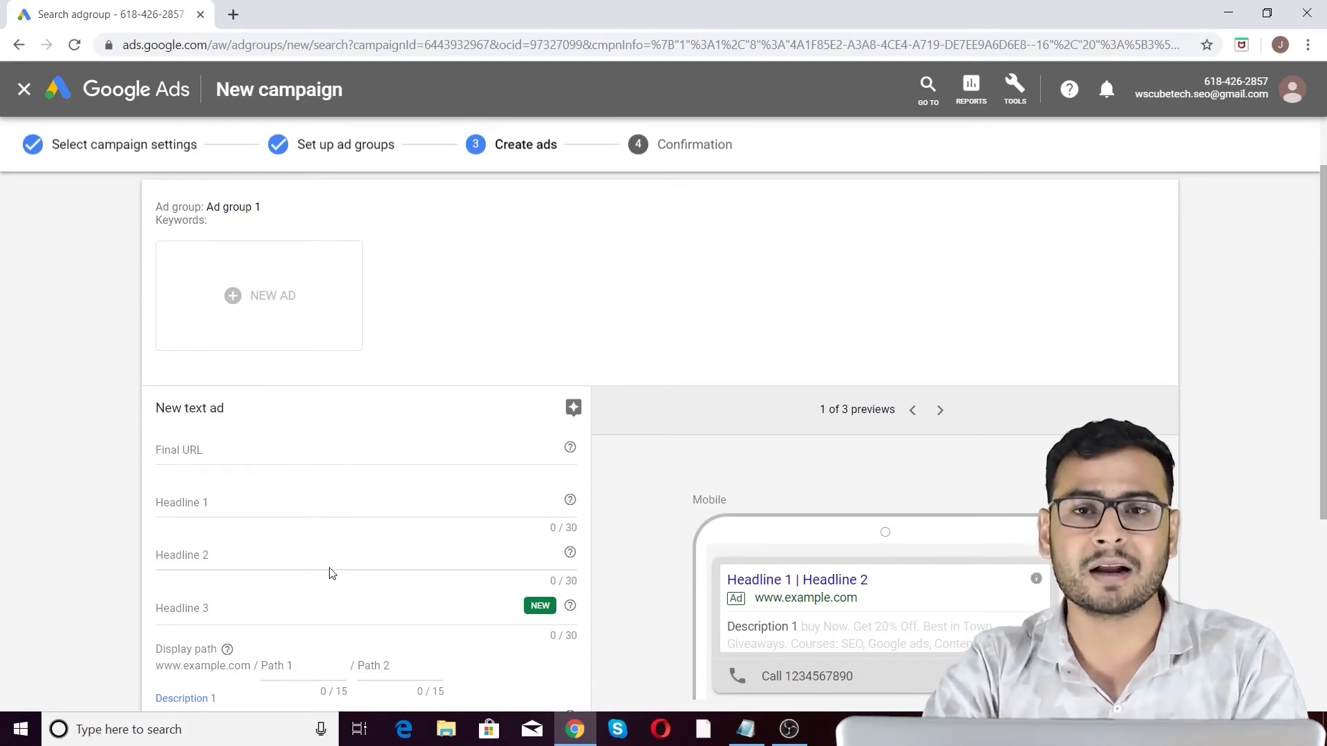
scroll(330, 573, "down", 5)
scroll(726, 490, "up", 6)
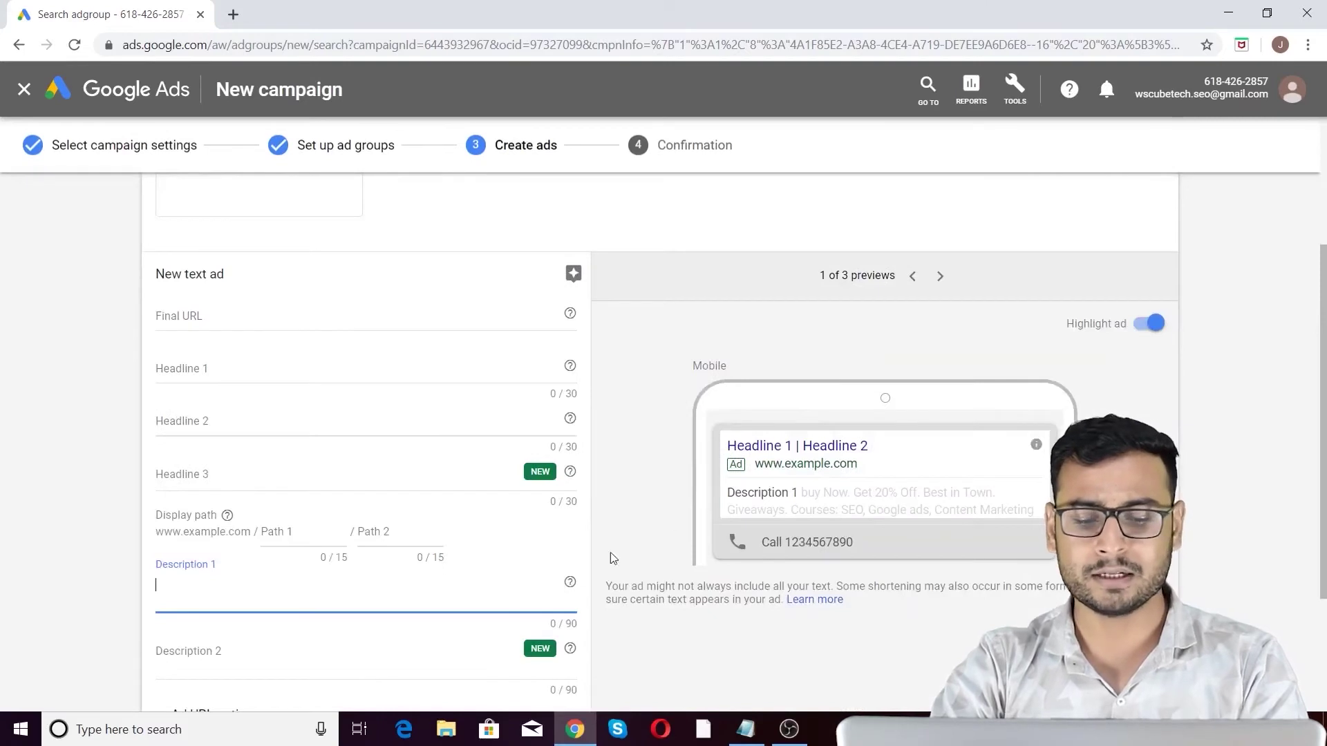
scroll(716, 495, "down", 1)
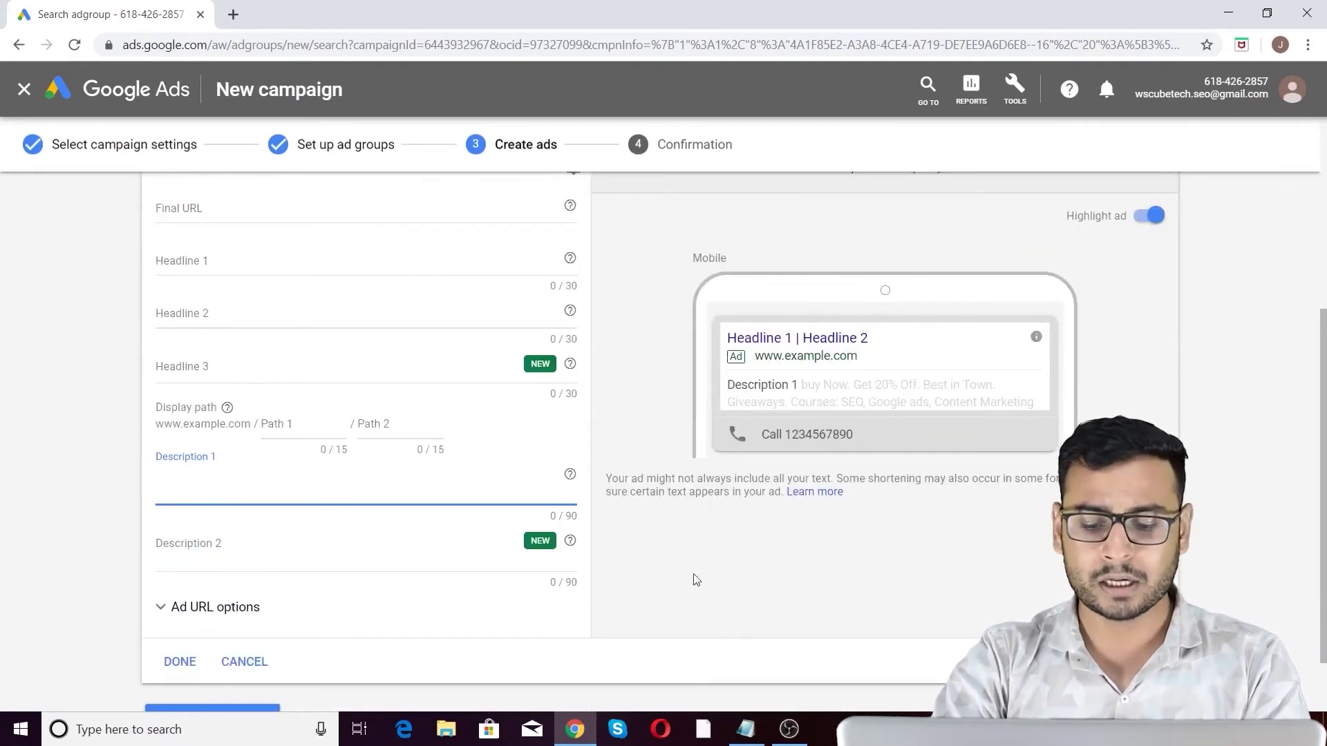
Switch to Notepad and copy the "Get The Best Shoes At The Best Price." text together with the device IF function.
left_click(745, 729)
left_click(308, 342)
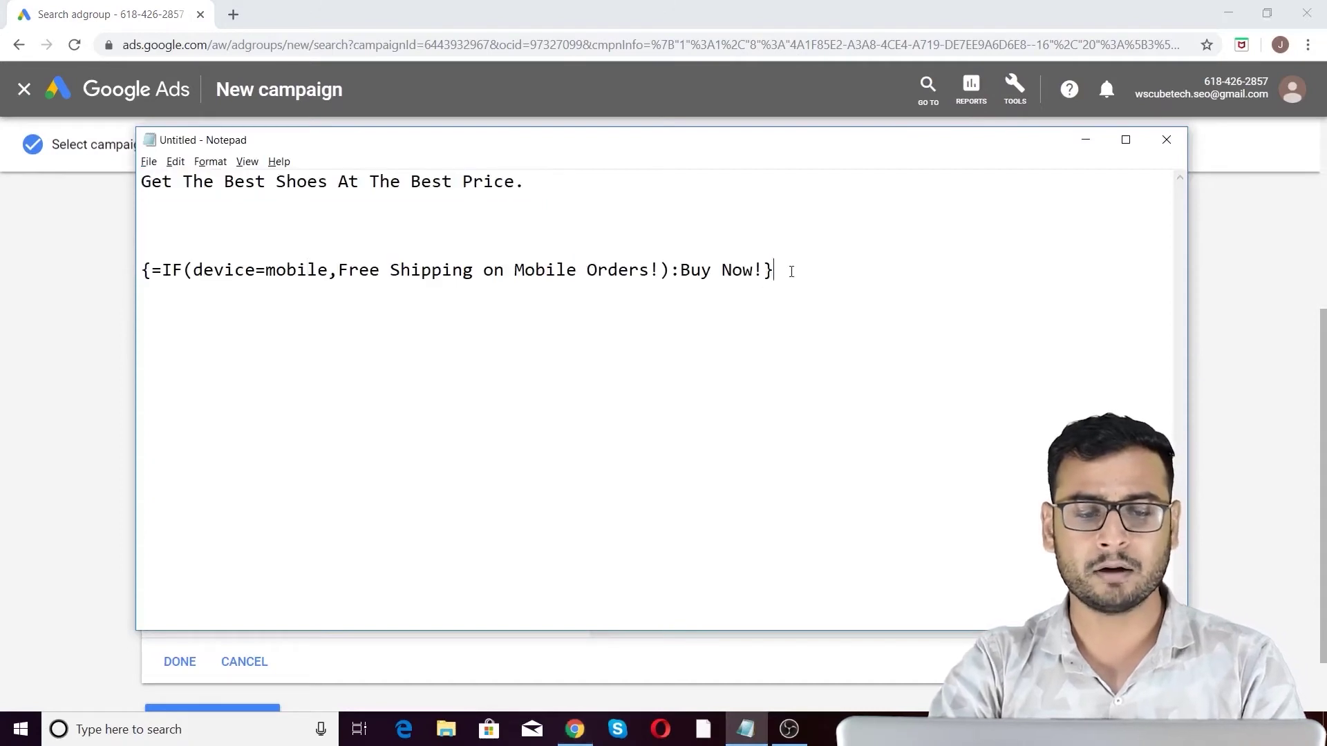
left_click_drag(791, 271, 2, 145)
key("ctrl+c")
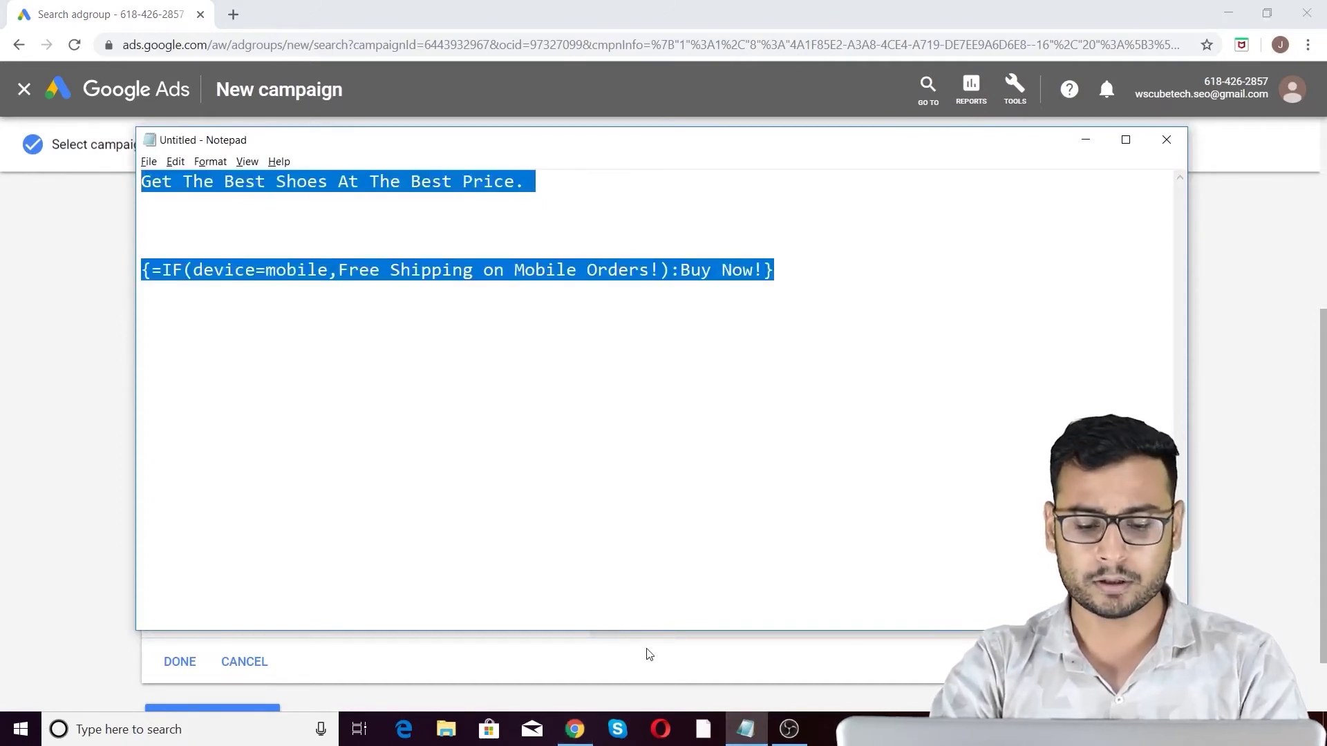
Paste the copied shoe text and IF function into description 1 of the new ad and remove the blank lines between them.
left_click(574, 730)
left_click(386, 491)
key("ctrl+v")
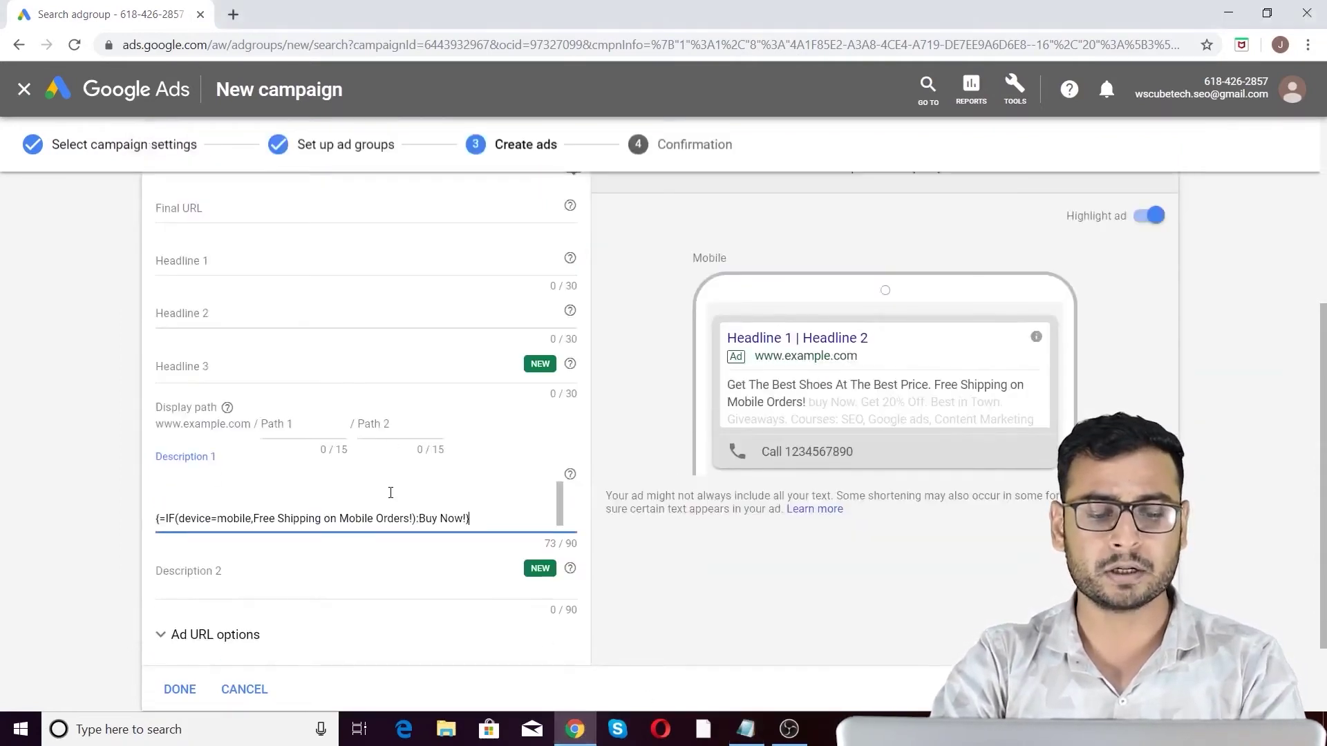
key("BackSpace")
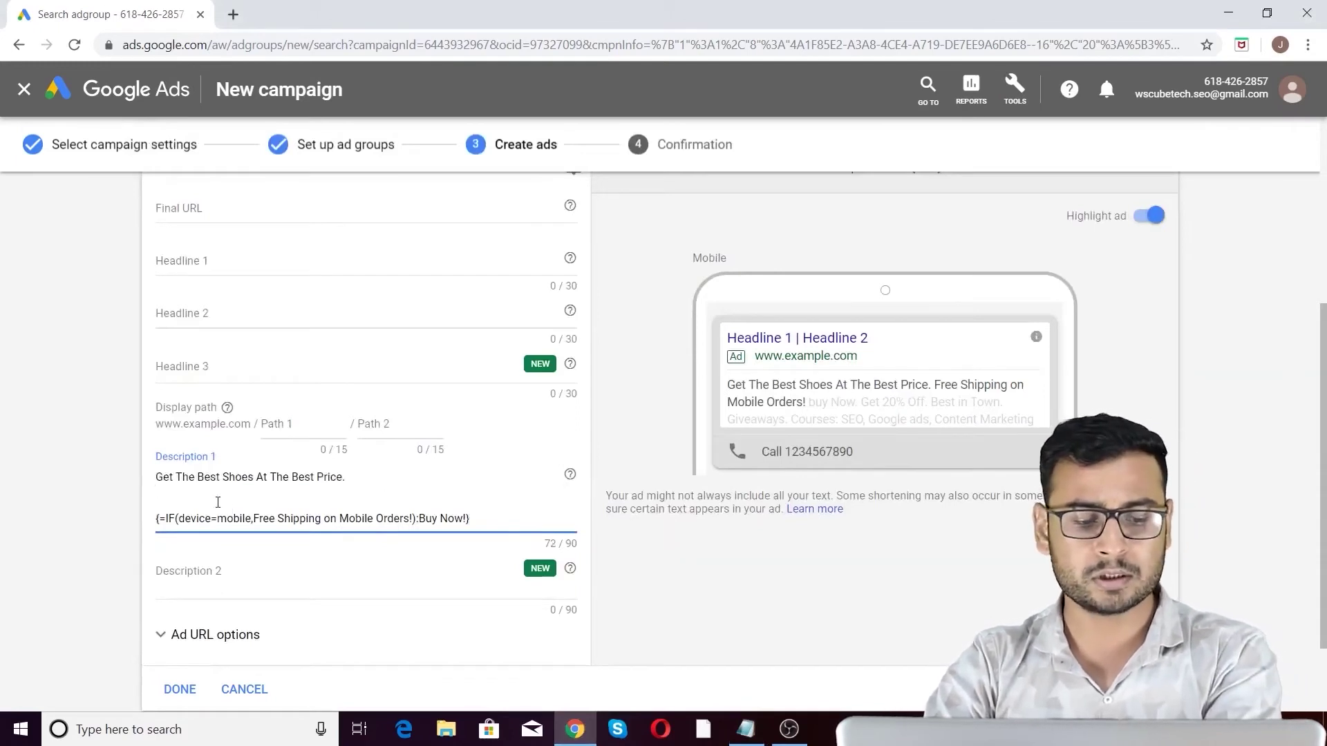
key("BackSpace")
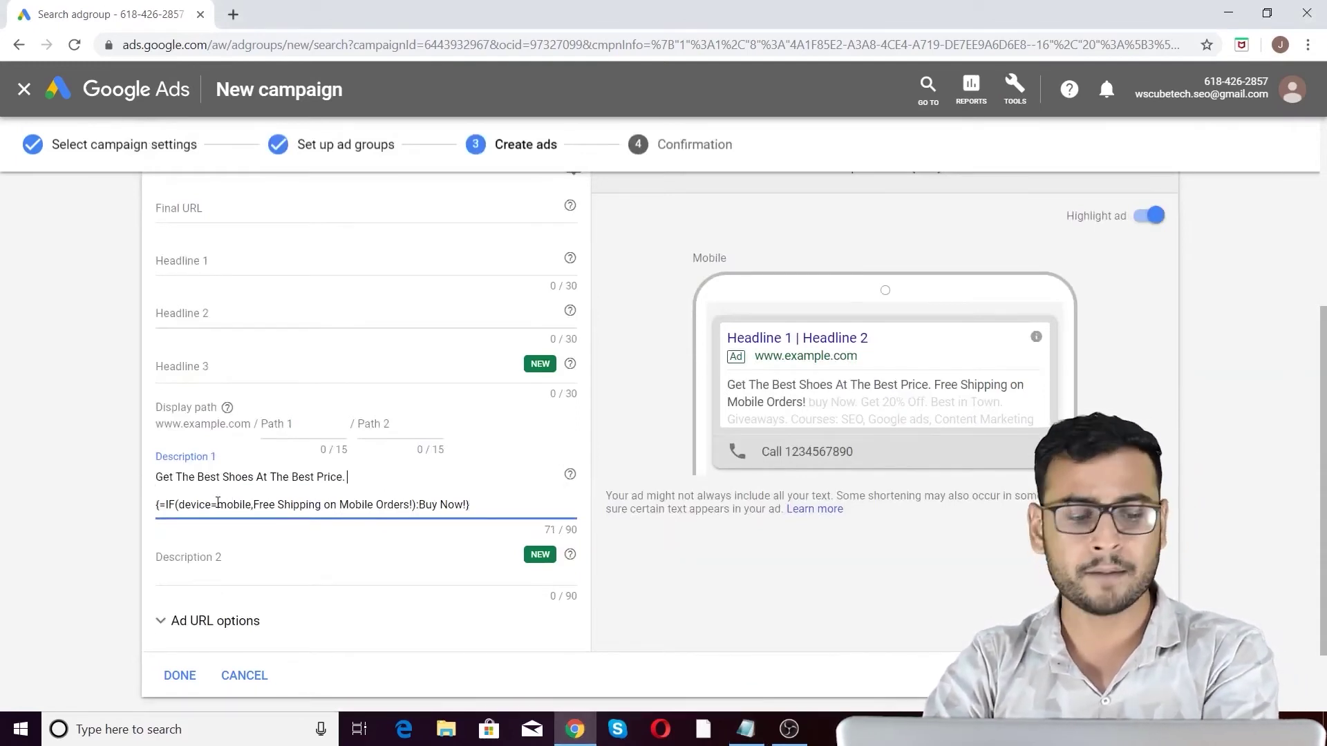
key("BackSpace")
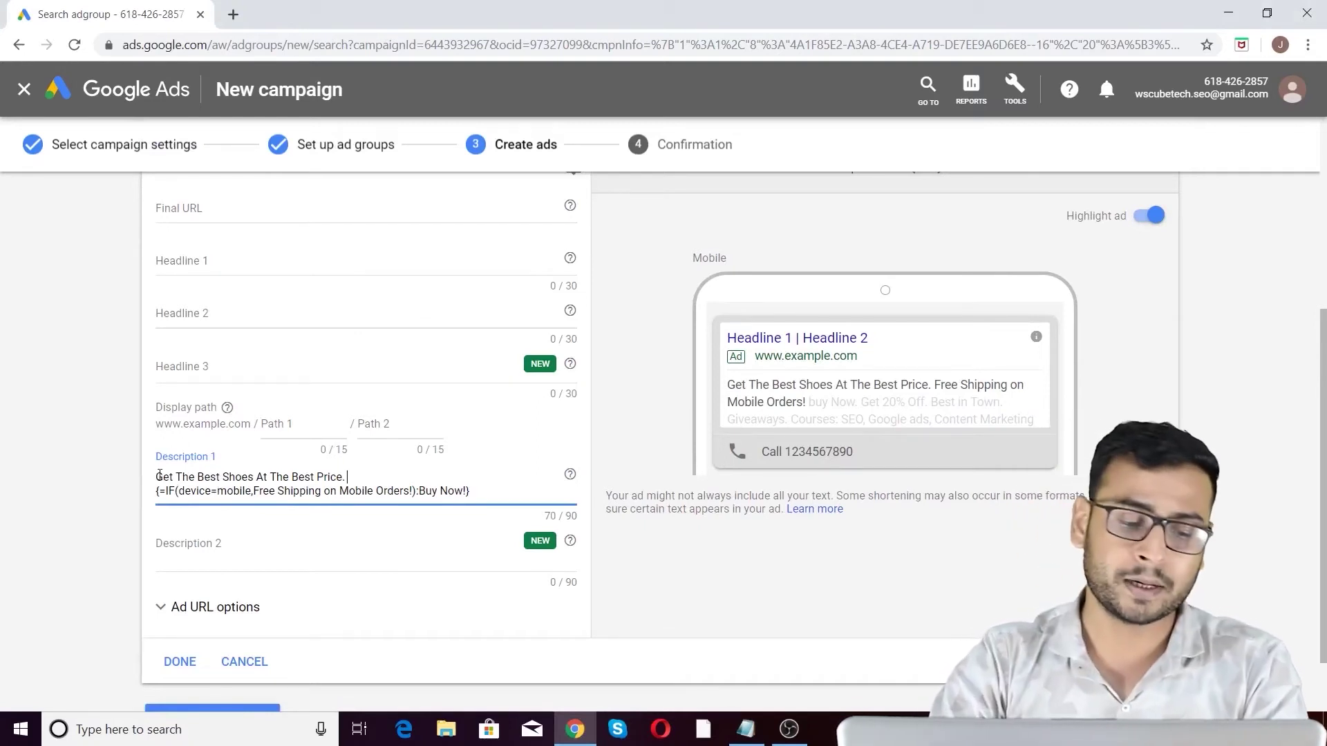
Examine the IF function in description 1, checking its device condition, insert text and default text.
left_click_drag(160, 477, 379, 476)
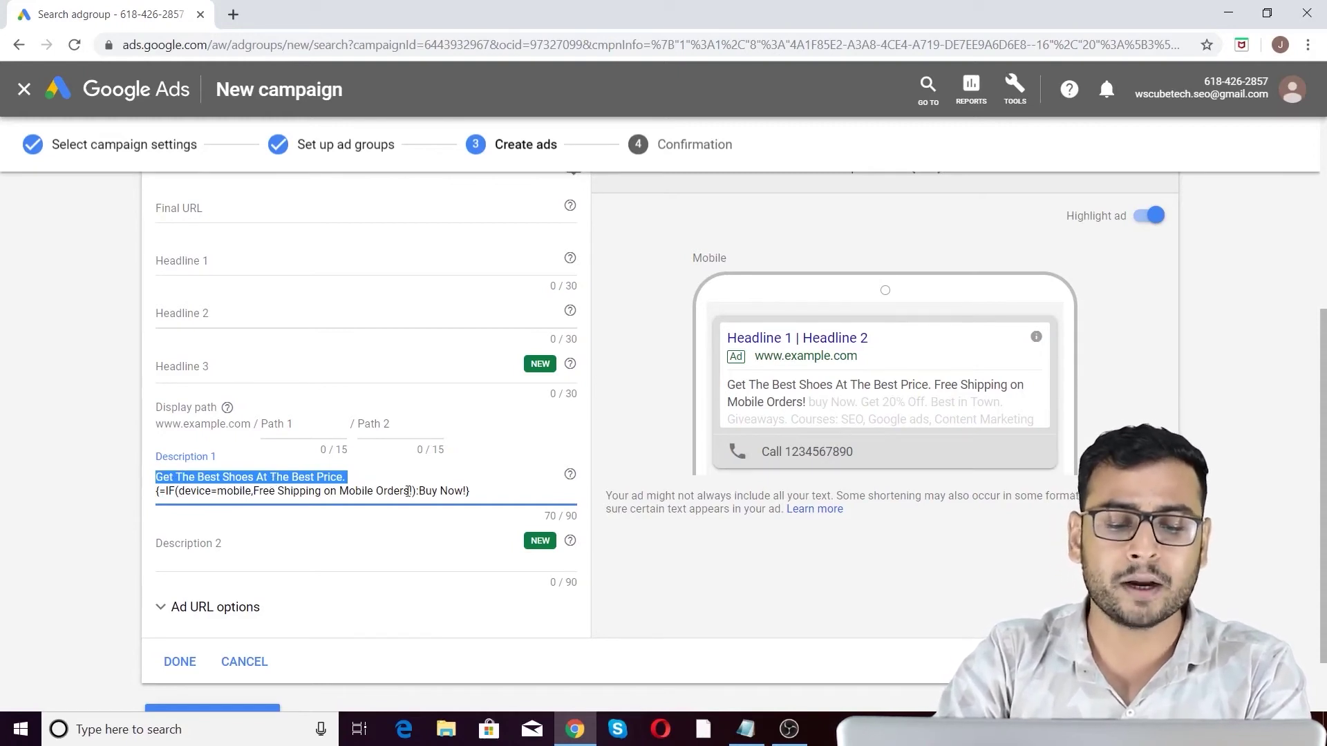
left_click_drag(414, 491, 264, 487)
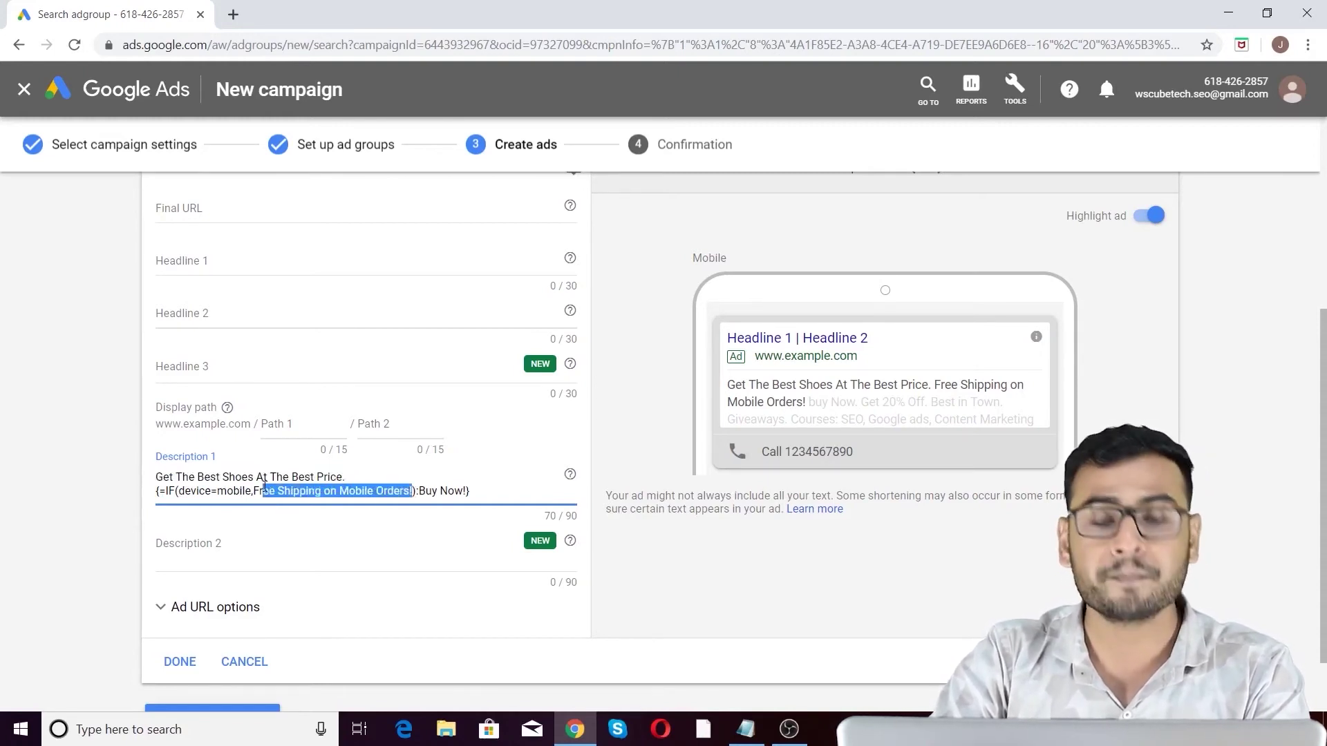
left_click(263, 488)
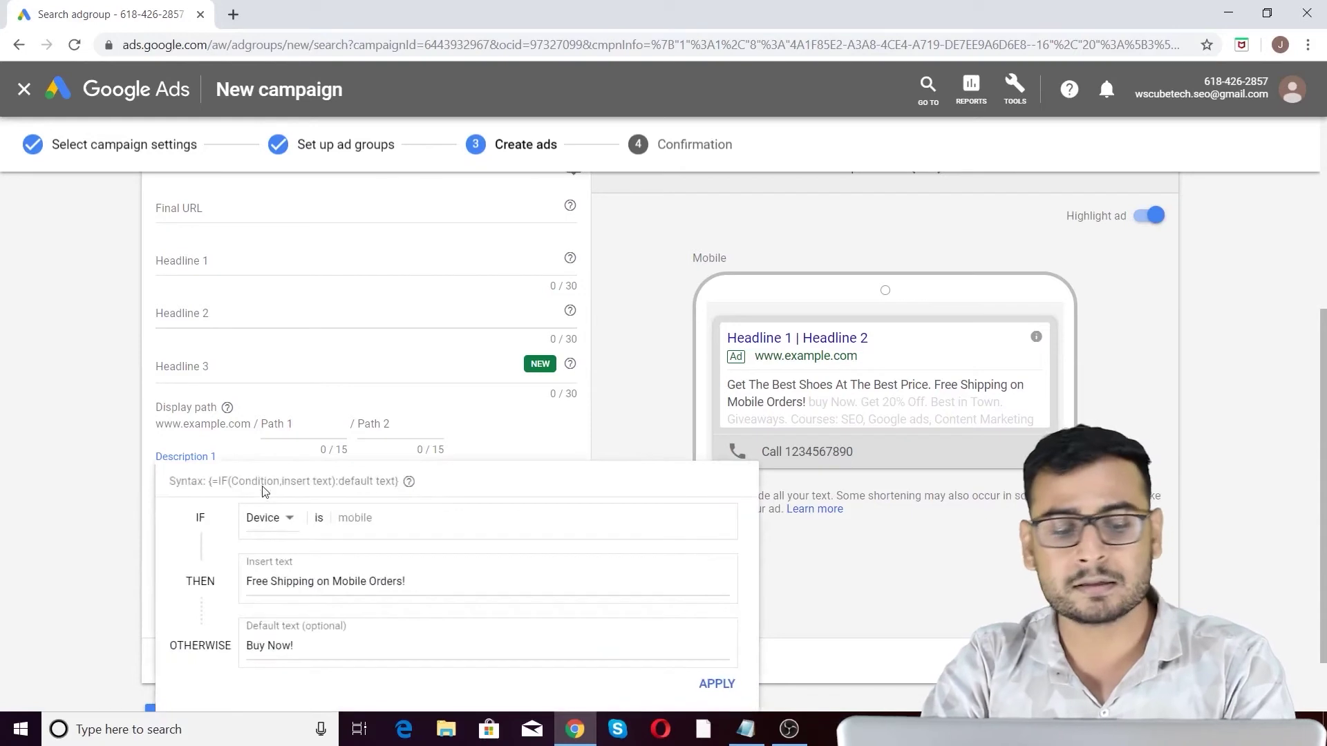
left_click(551, 448)
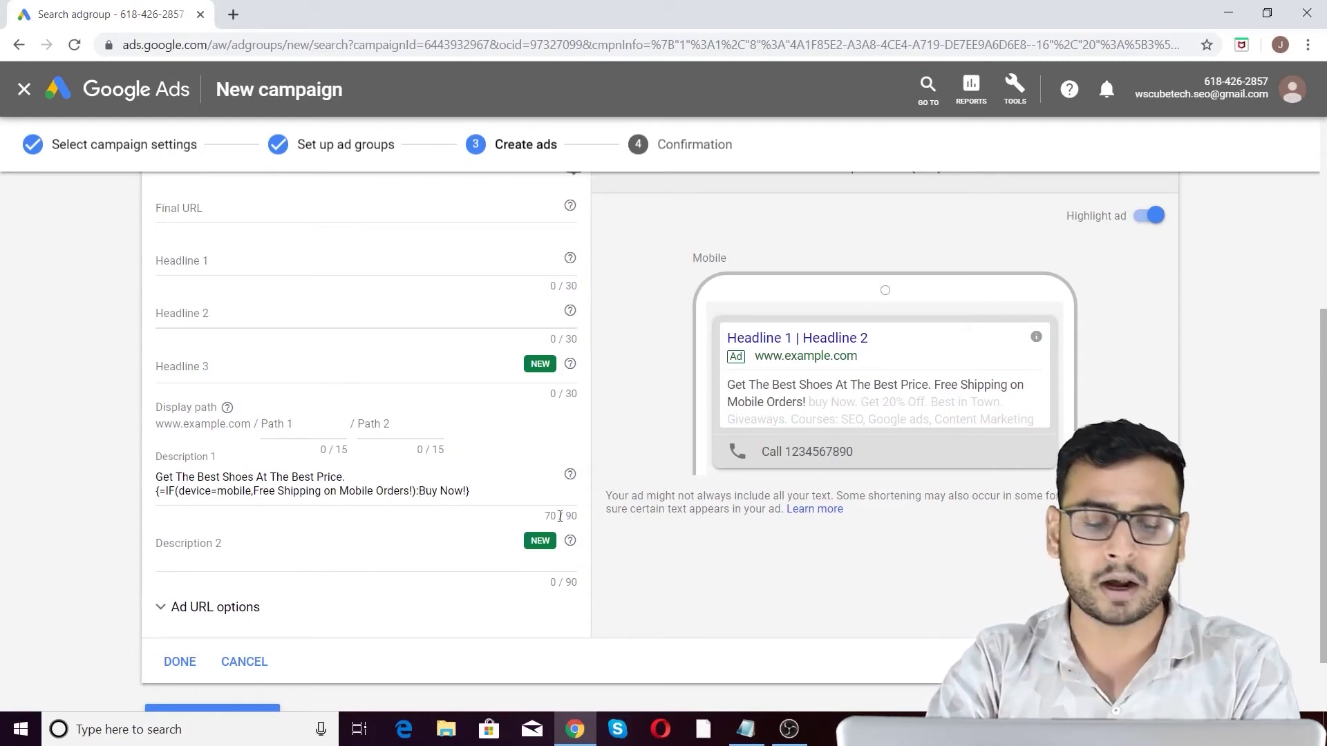
left_click_drag(415, 491, 456, 499)
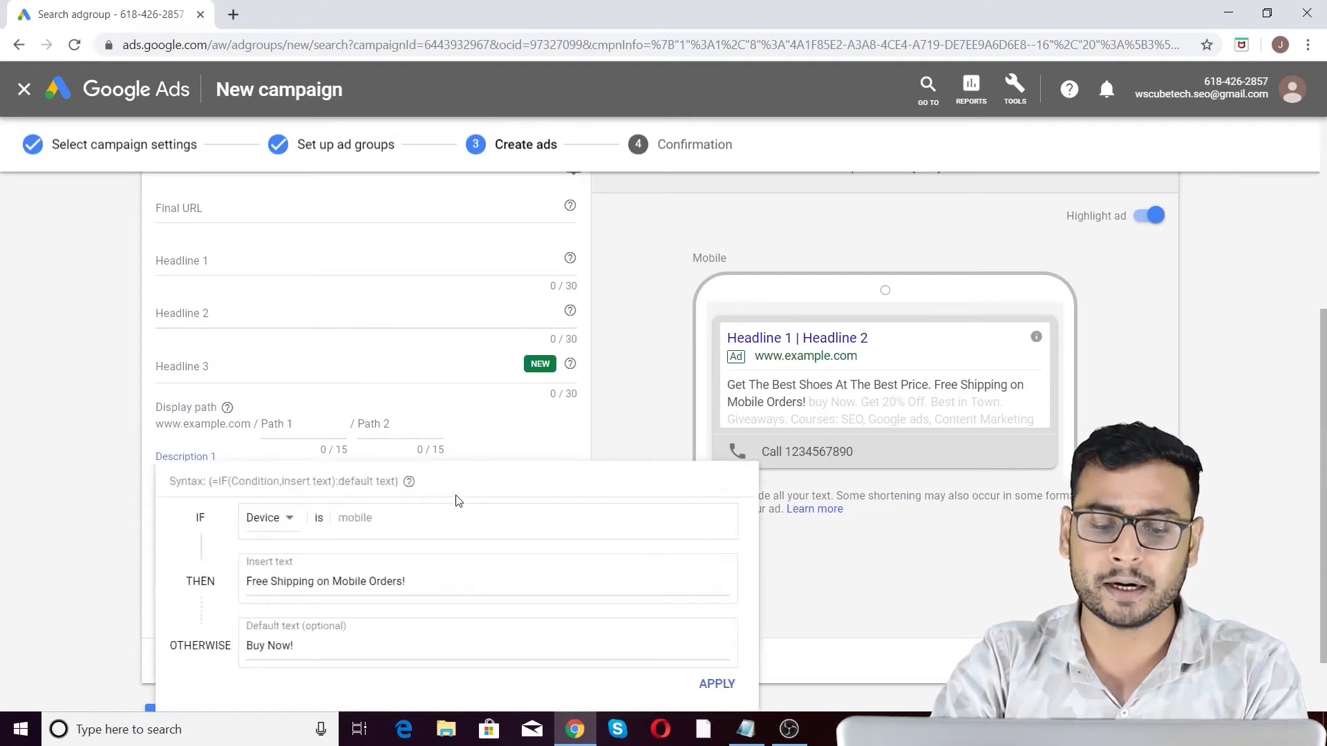
left_click(800, 607)
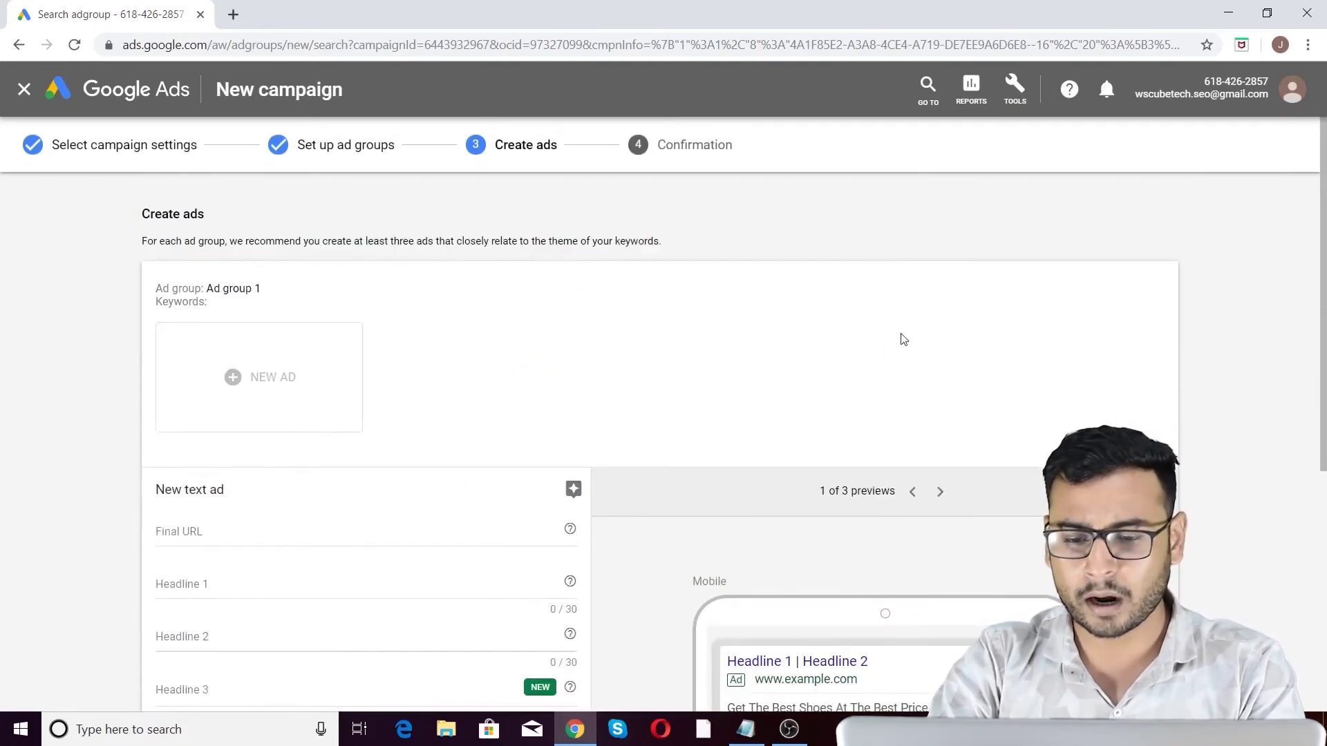
left_click_drag(694, 255, 738, 261)
left_click(769, 254)
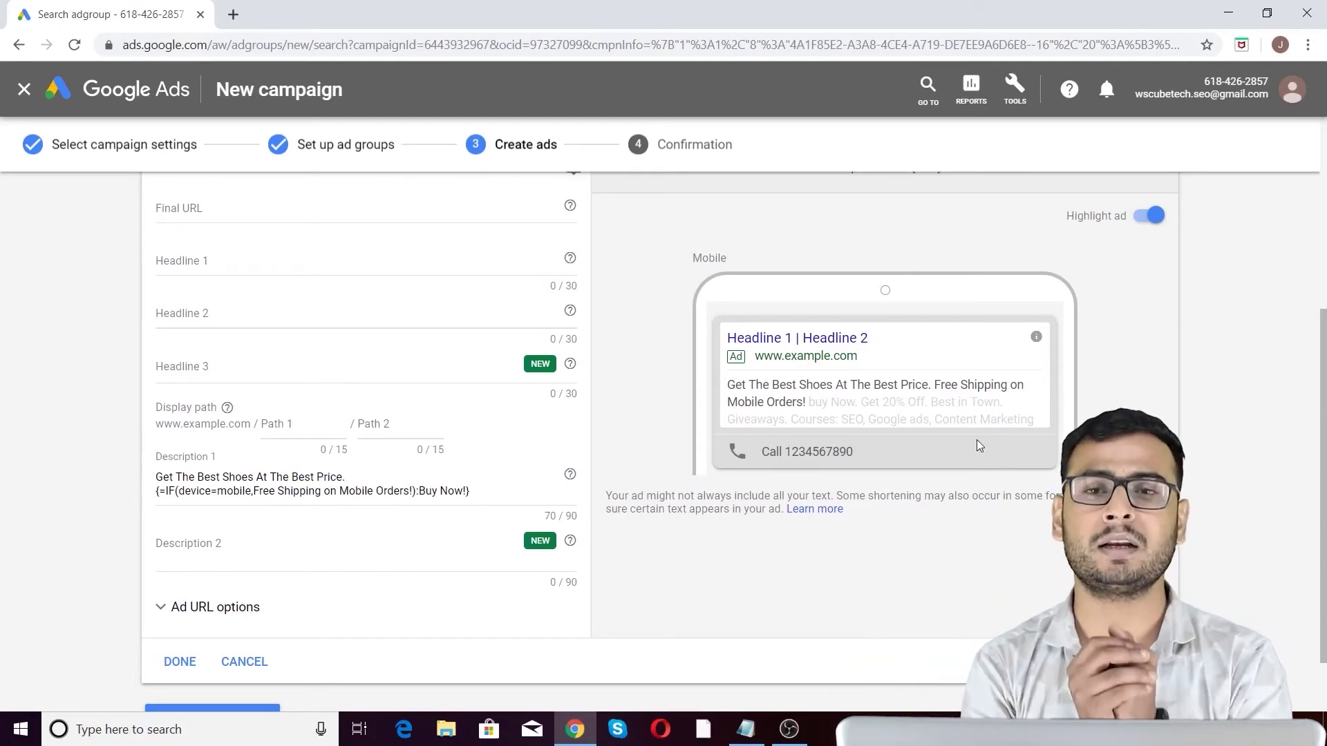
scroll(977, 445, "up", 2)
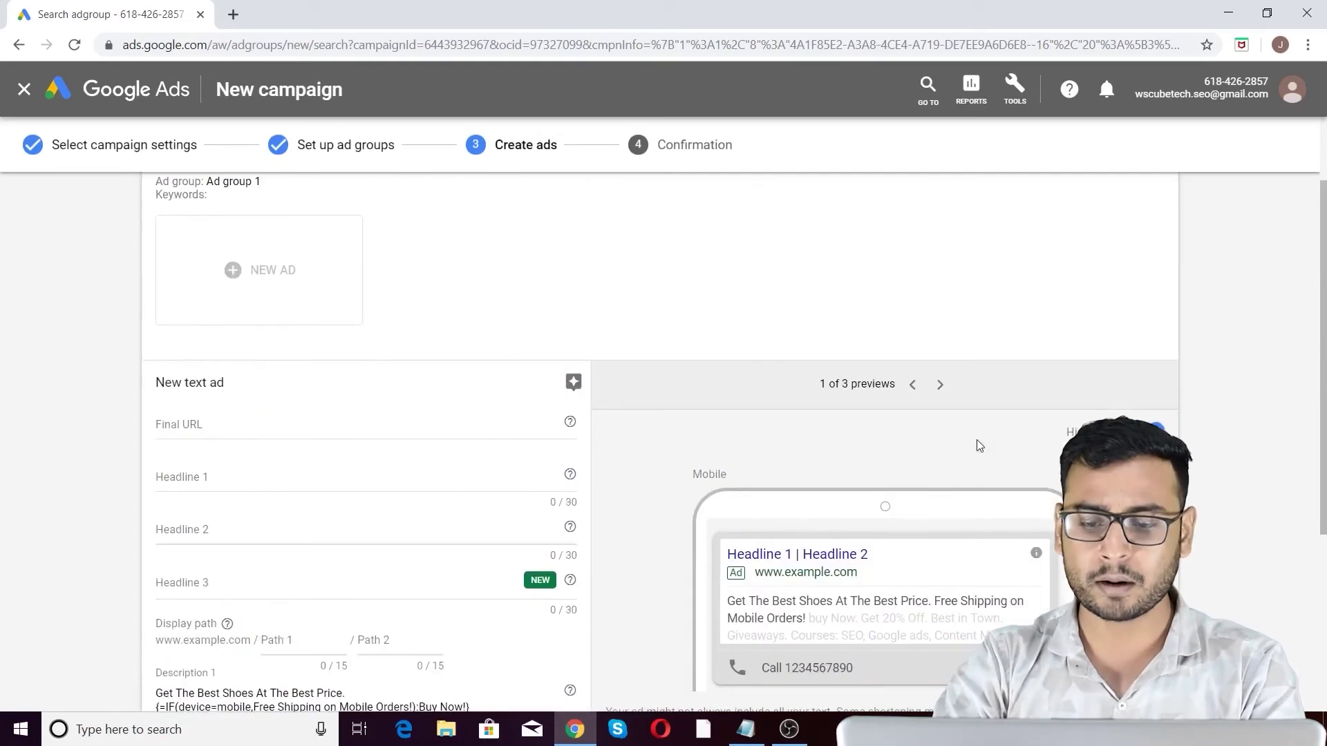
scroll(977, 446, "down", 1)
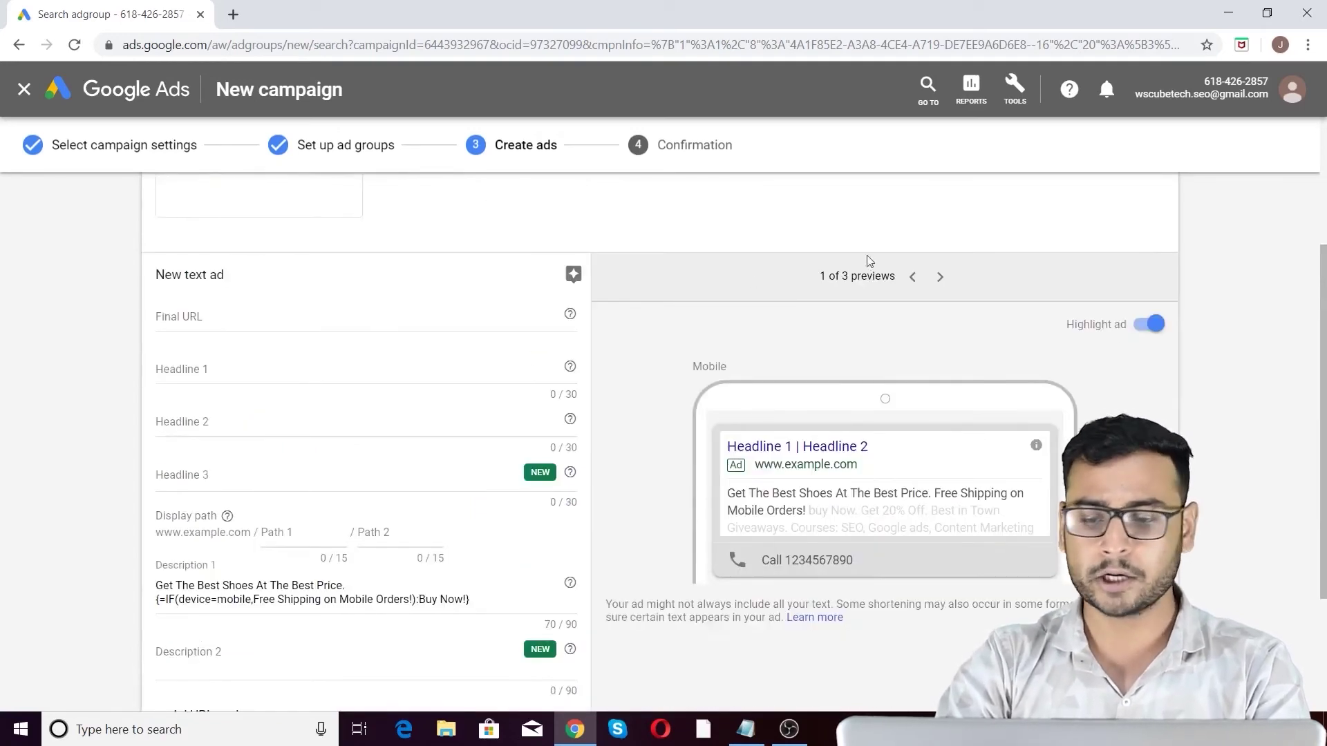
Page through the mobile, desktop and display previews of the new text ad.
left_click(939, 276)
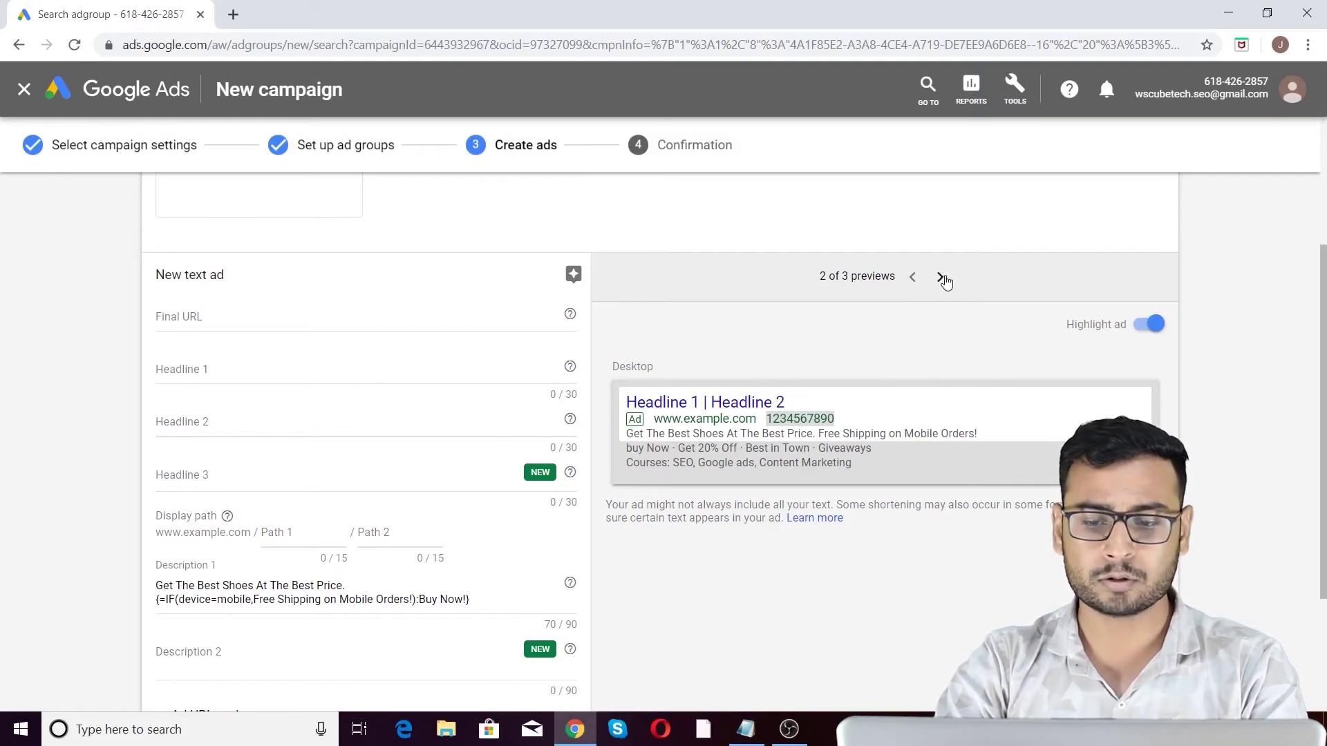
left_click(941, 276)
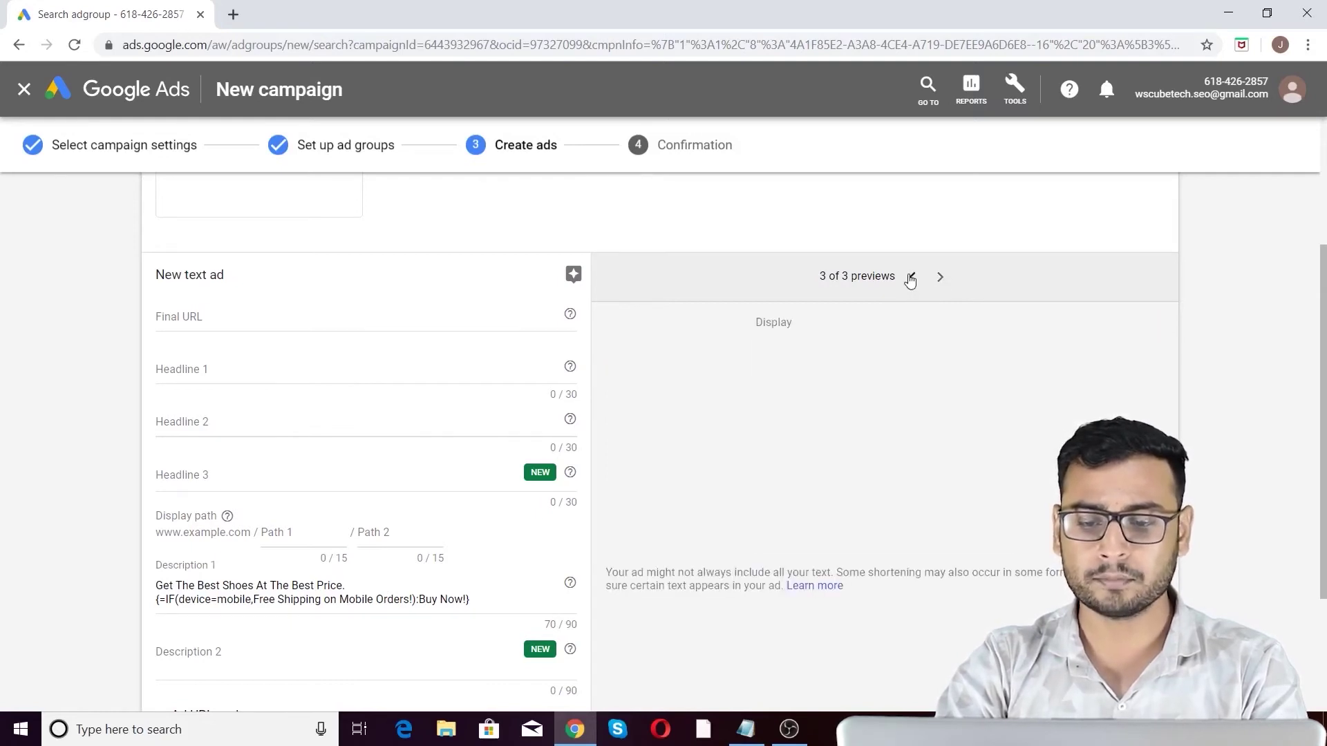
left_click(911, 277)
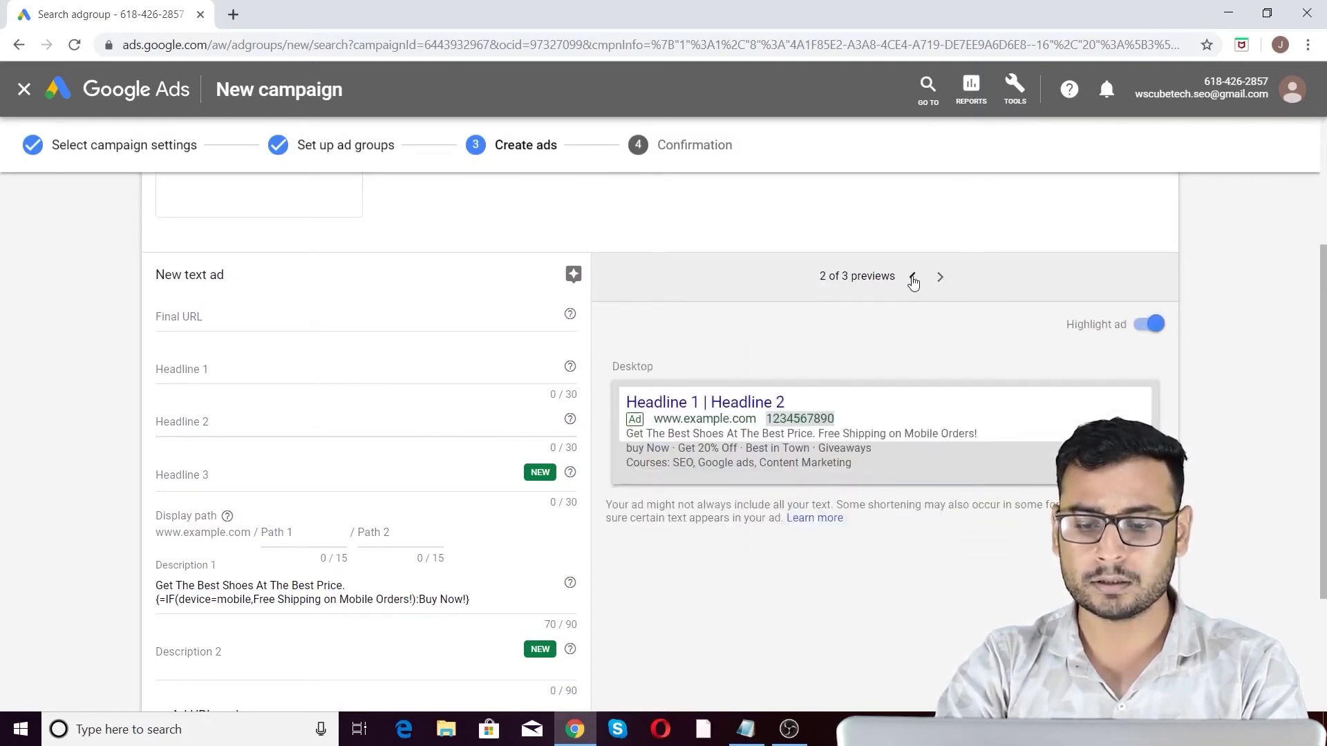
Add a space before the default text "Buy Now!" in description 1's IF function, try to finish the ad and go back to editing.
scroll(879, 453, "down", 2)
left_click(475, 501)
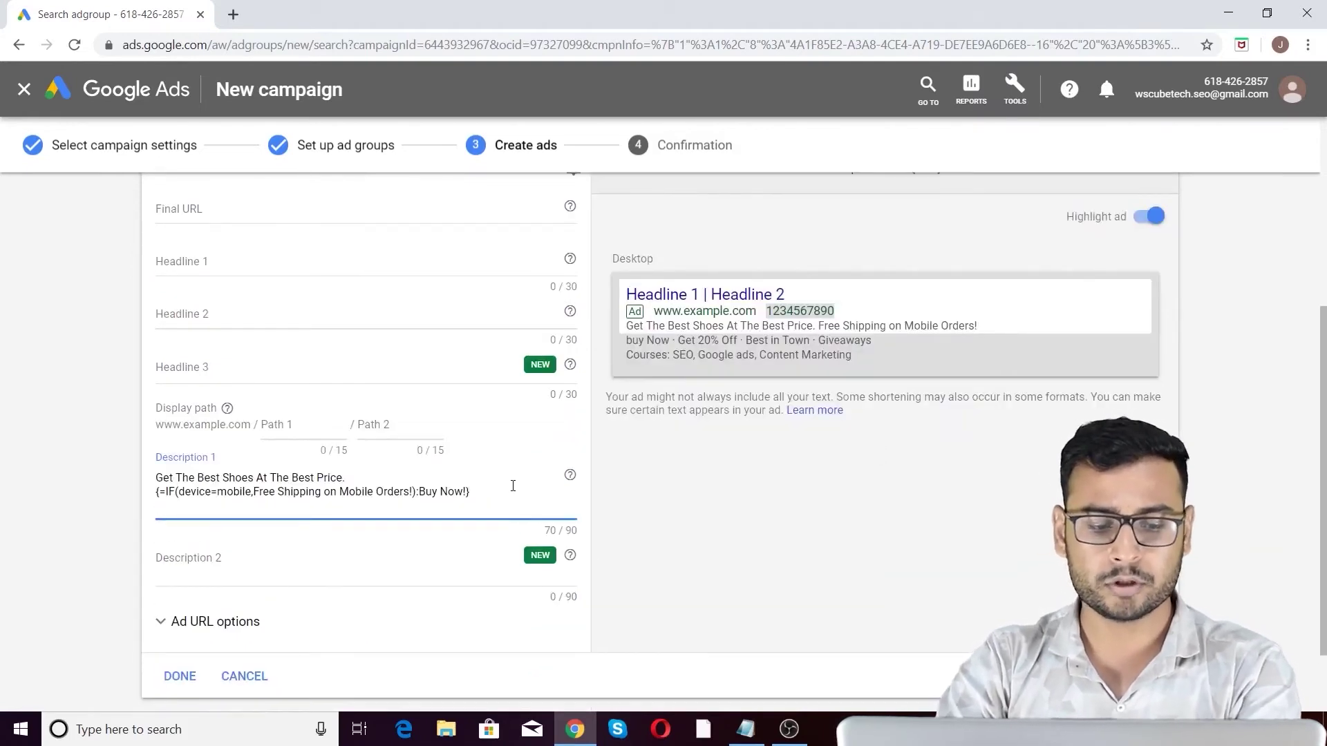
key("BackSpace")
scroll(520, 571, "down", 2)
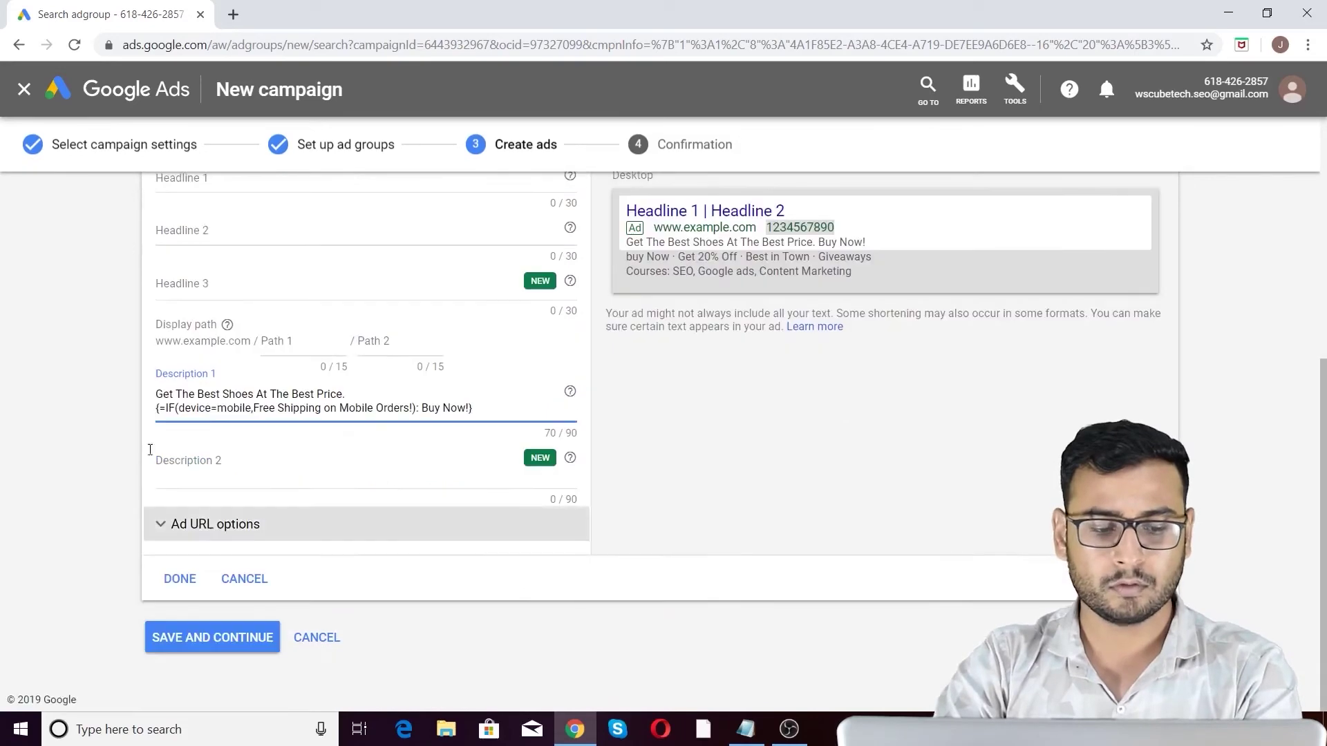
left_click(179, 578)
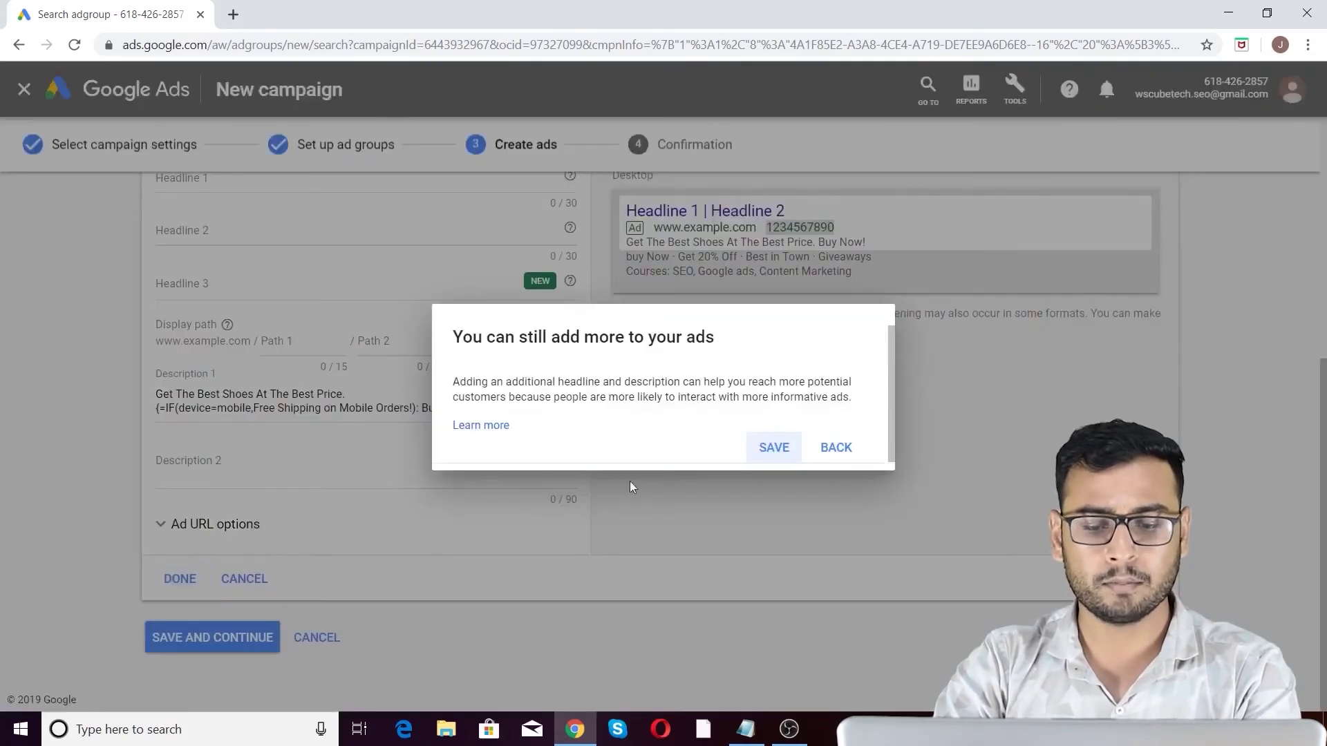
left_click(837, 448)
Compare how the description text reads in the desktop preview and in the mobile preview of the ad.
left_click(427, 459)
scroll(428, 459, "up", 3)
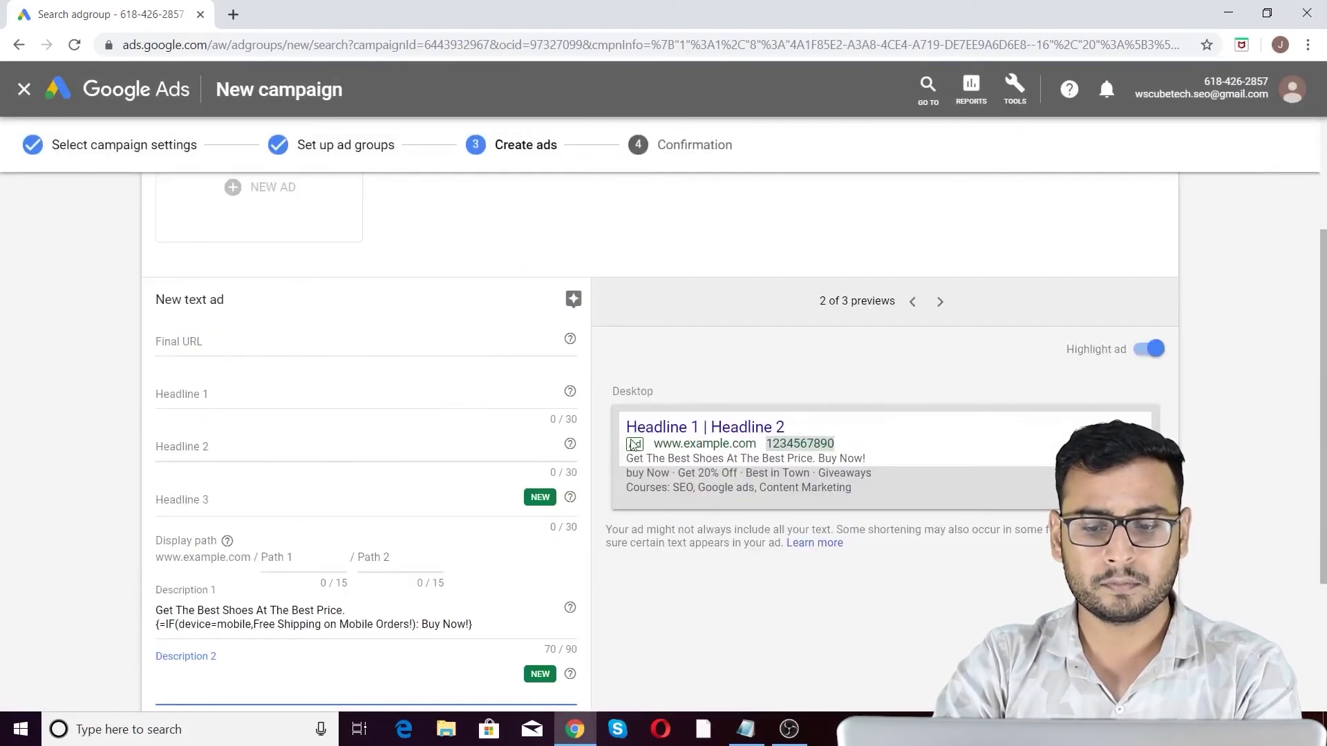
scroll(374, 417, "down", 3)
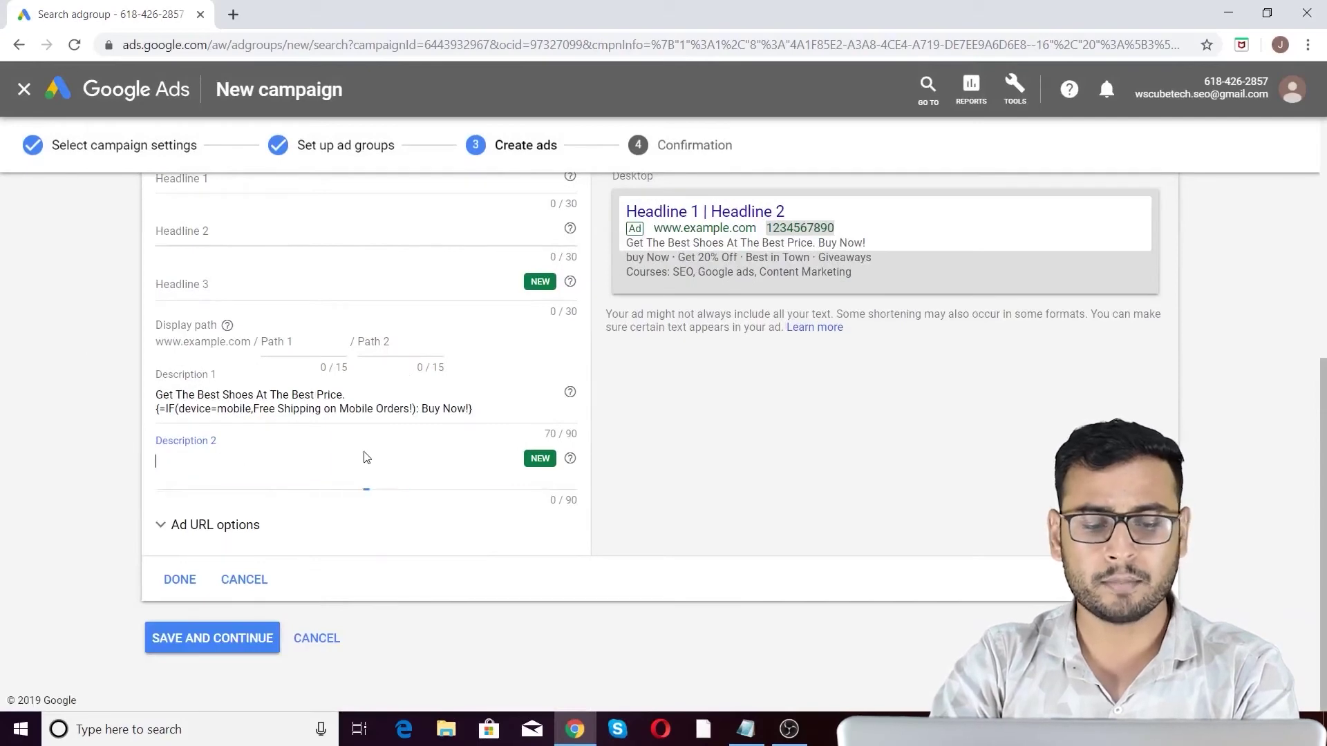
scroll(366, 459, "up", 5)
scroll(705, 344, "down", 4)
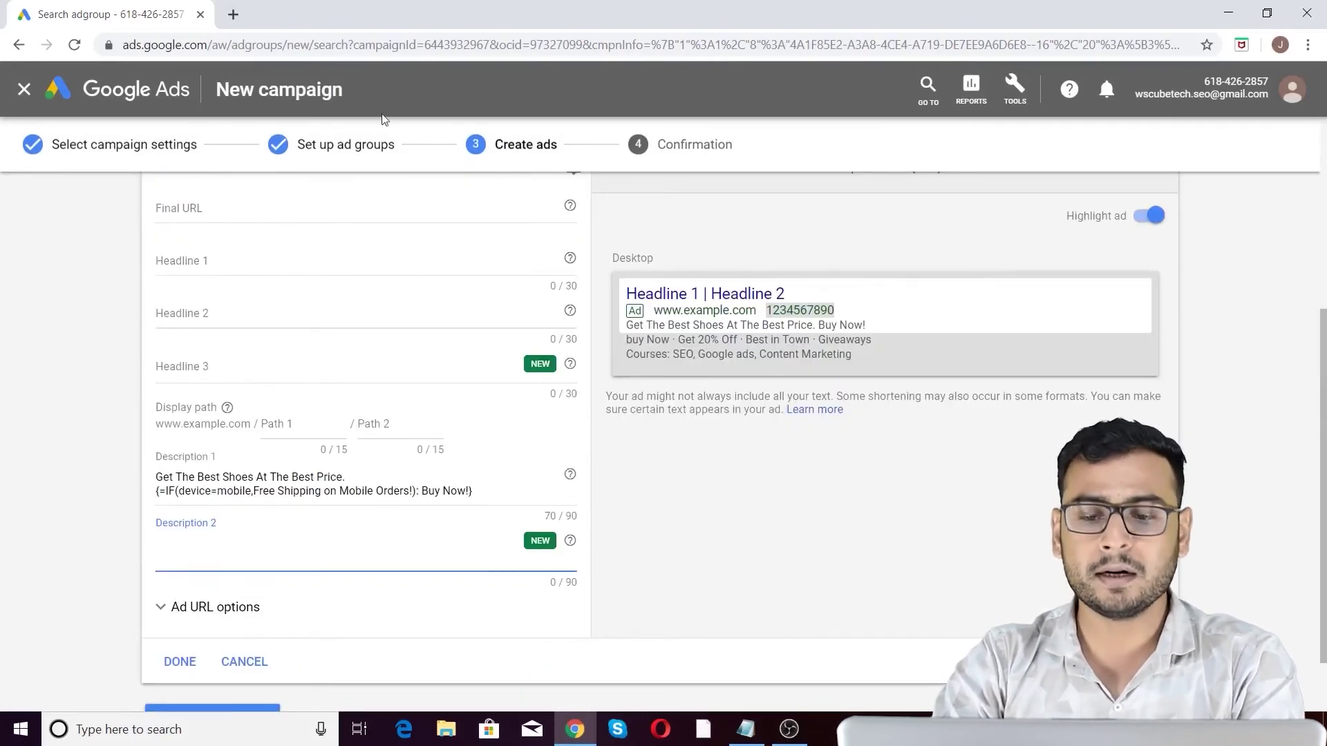
scroll(864, 318, "up", 5)
scroll(981, 374, "down", 5)
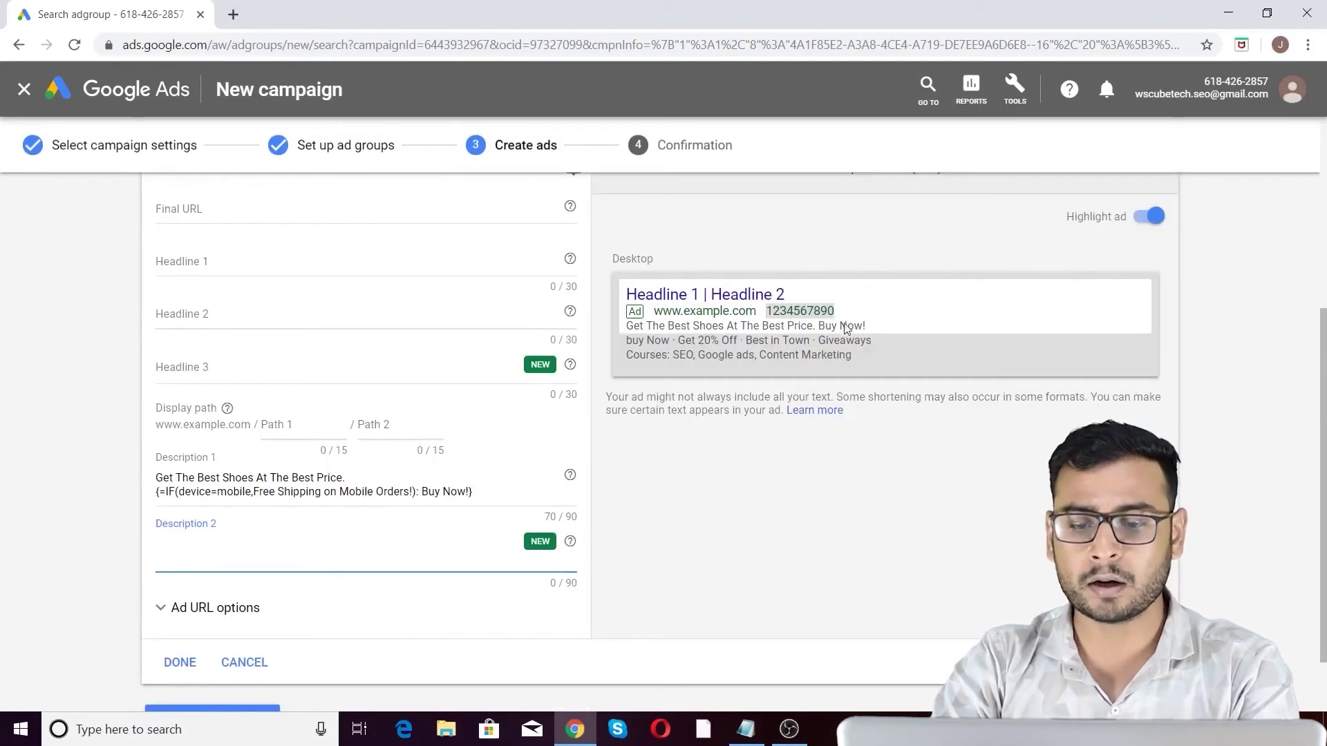
left_click_drag(818, 329, 868, 329)
left_click(785, 533)
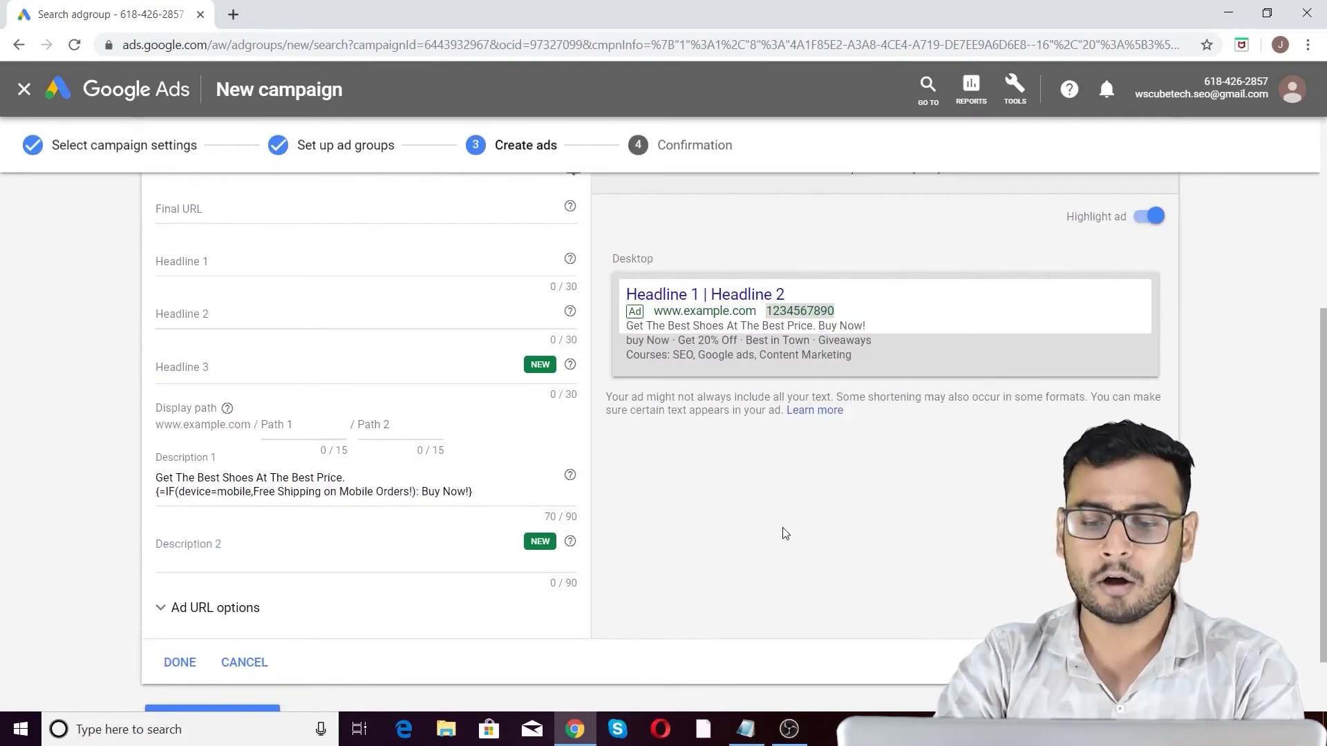
scroll(848, 432, "up", 5)
left_click(911, 494)
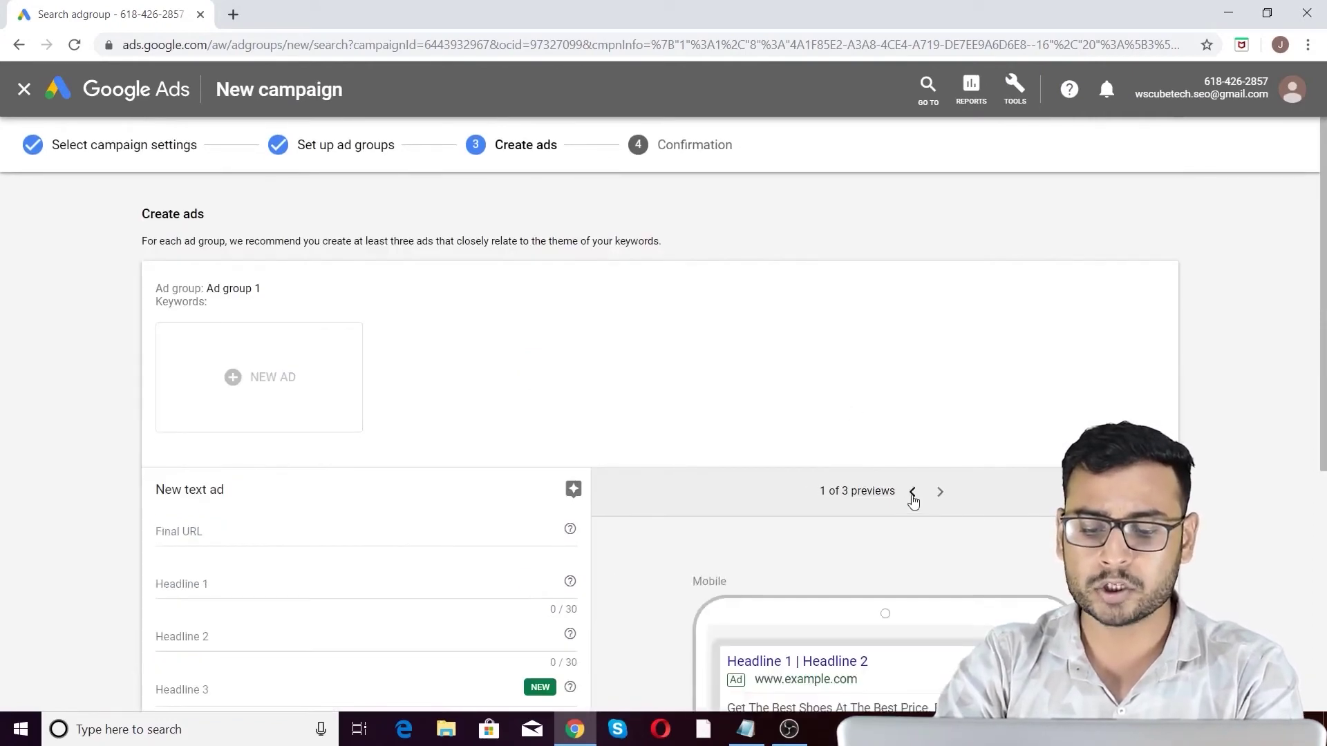
scroll(957, 474, "down", 5)
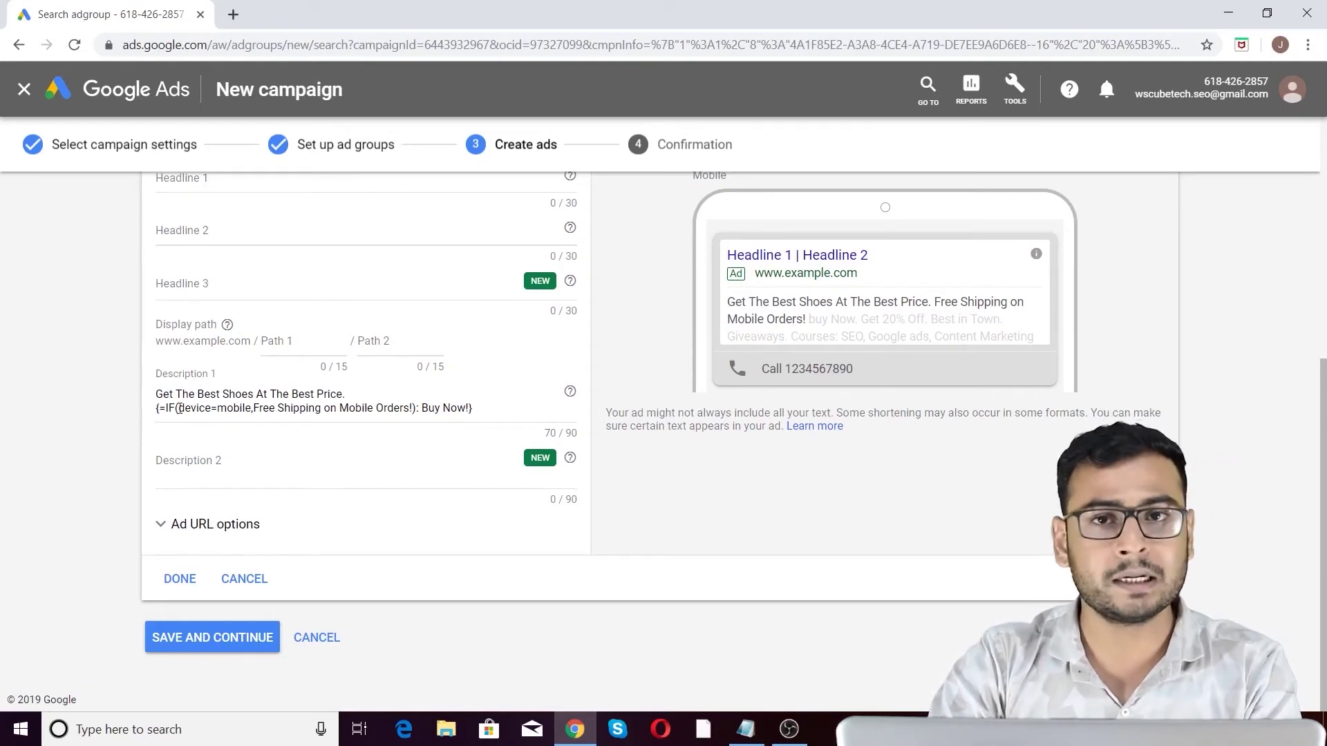
Review the condition, insert text and default text of description 1's IF function again.
left_click(484, 407)
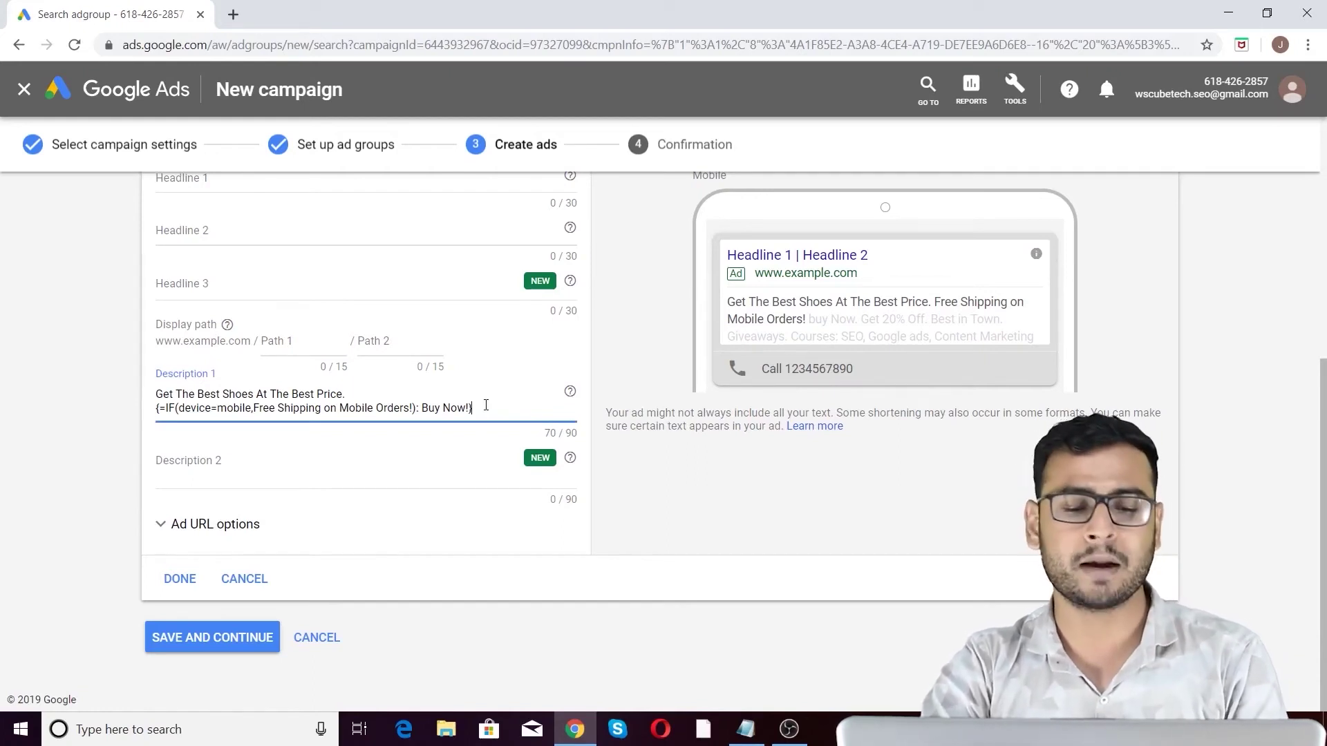
left_click(376, 408)
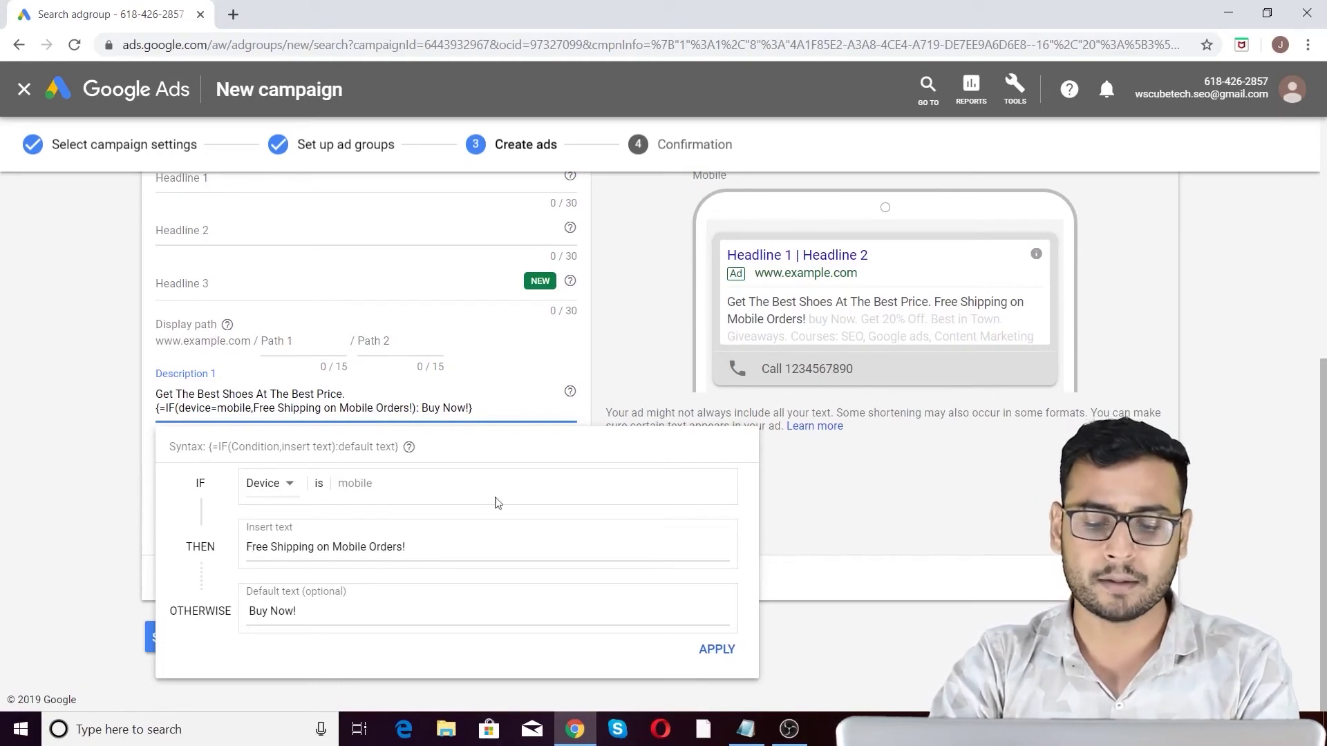
left_click(962, 525)
left_click(282, 408)
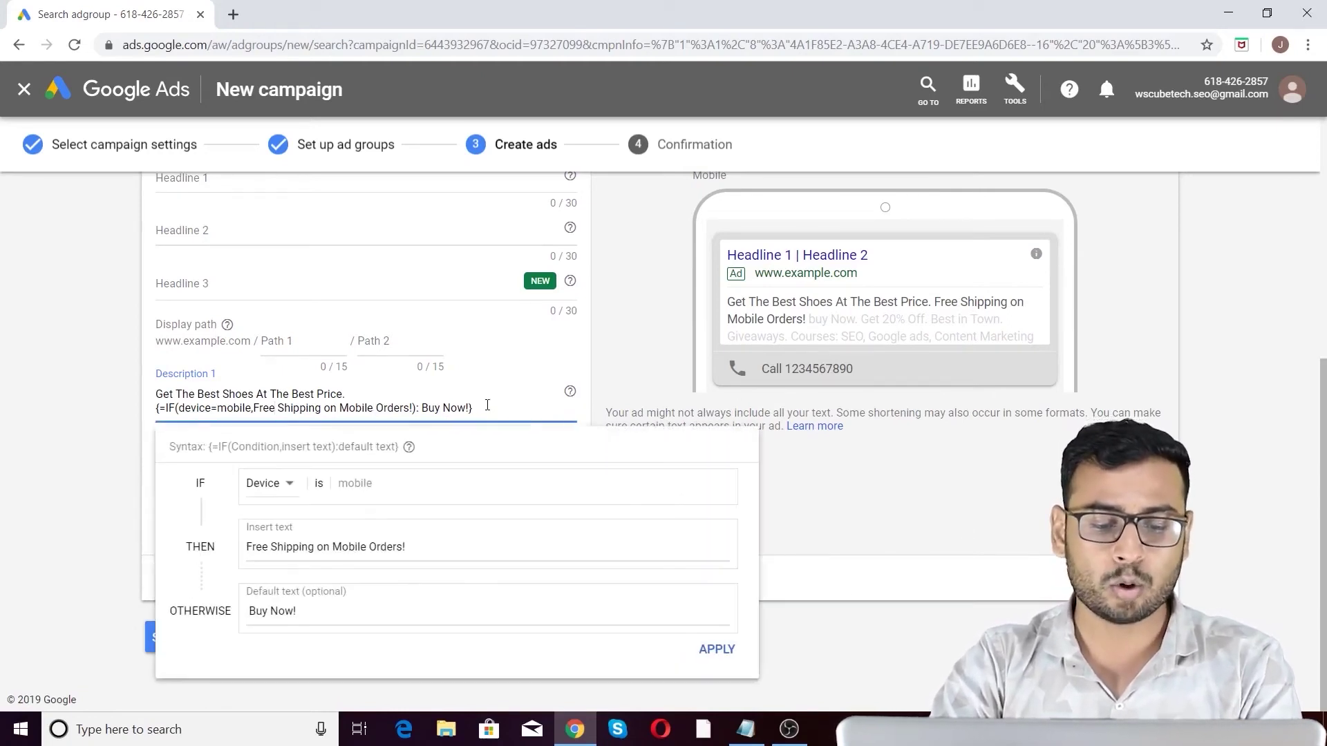
Replace the IF function in description 1 with a blank IF function after "Get The Best Shoes At The Best Price.".
left_click_drag(463, 408, 157, 415)
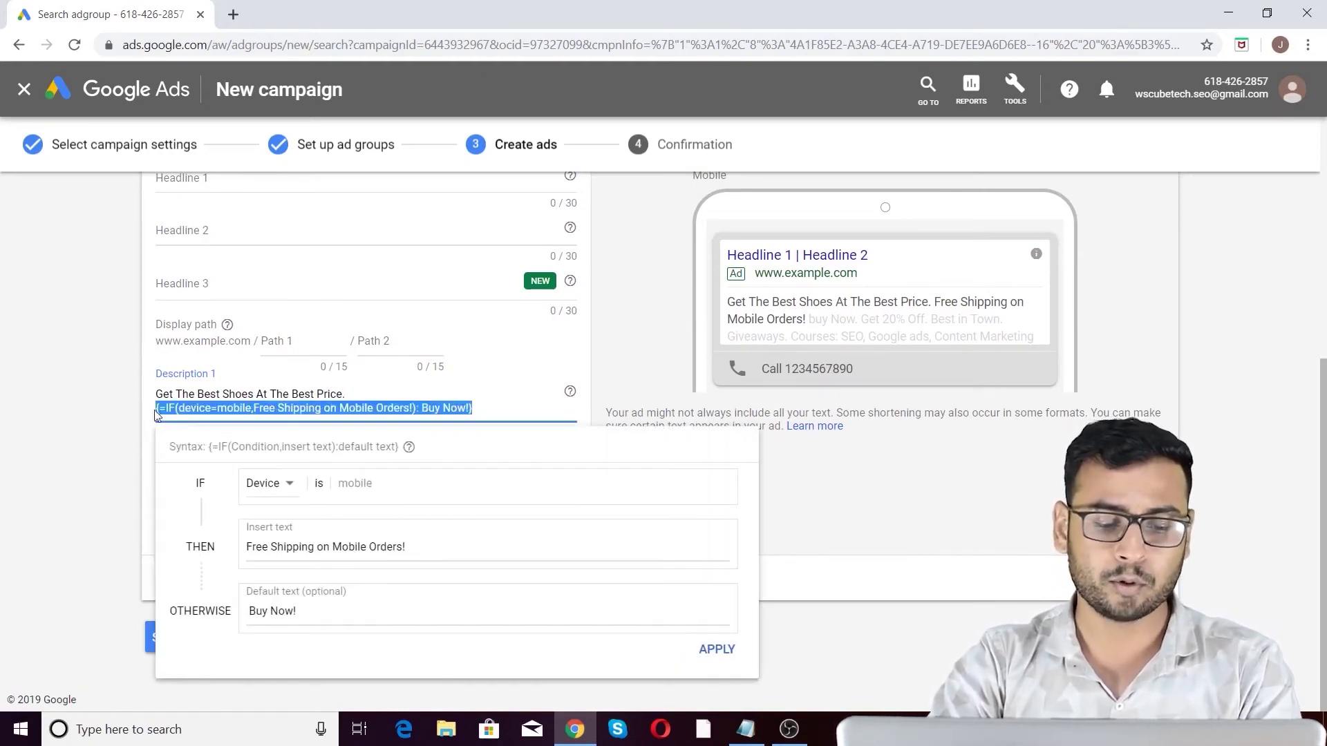
key("BackSpace")
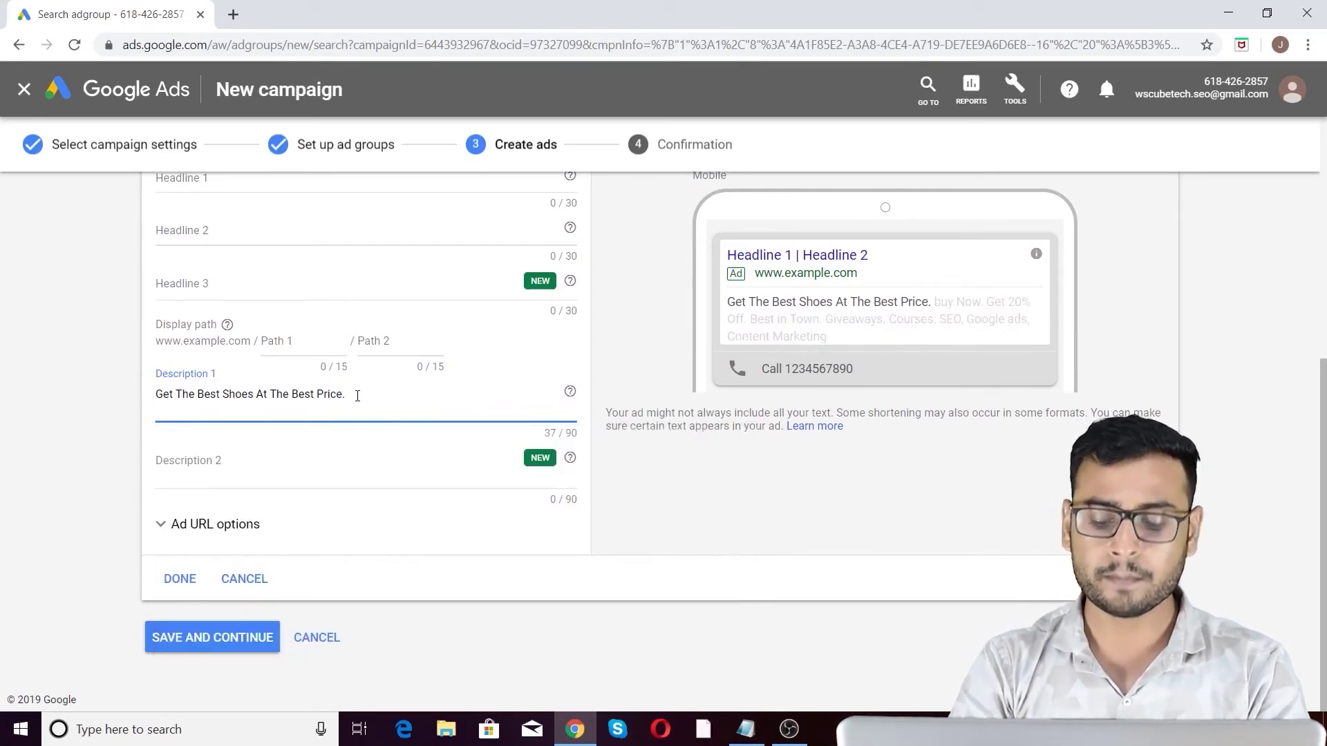
type("{")
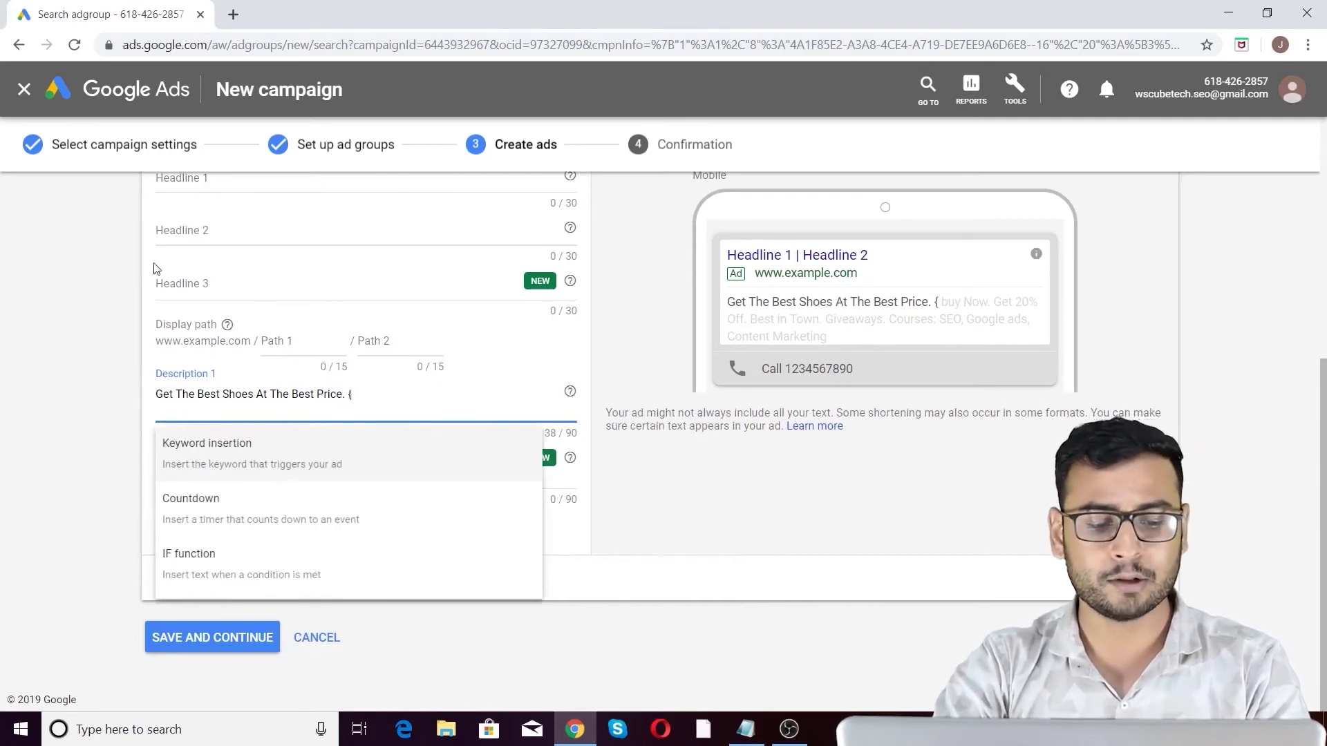
left_click(297, 568)
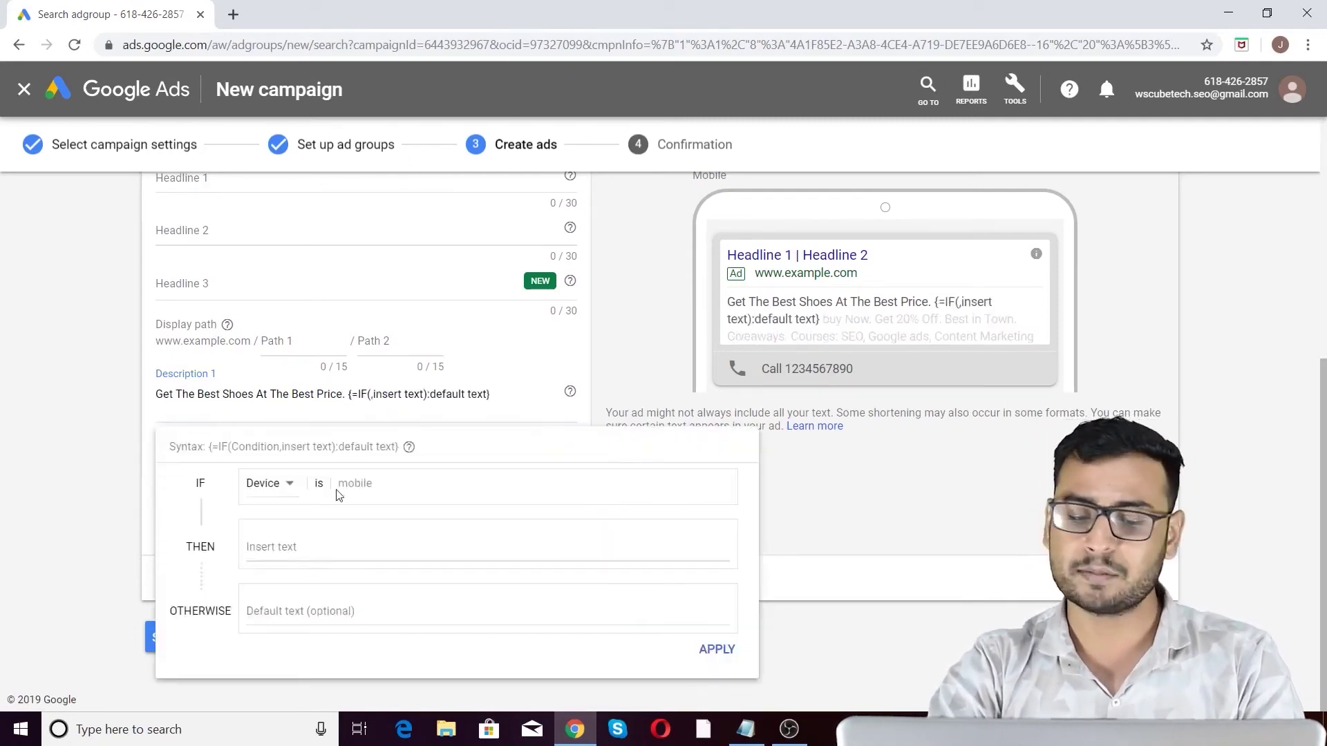
left_click(945, 539)
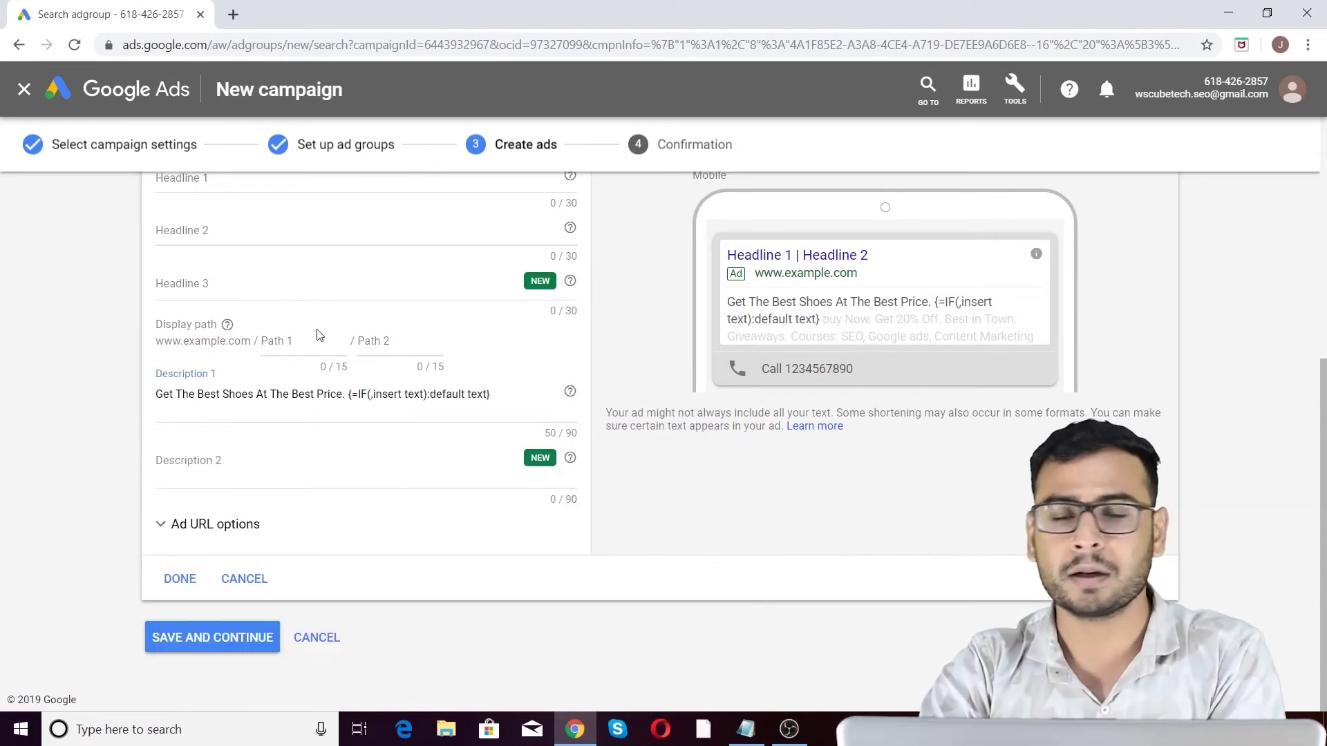
scroll(774, 289, "up", 3)
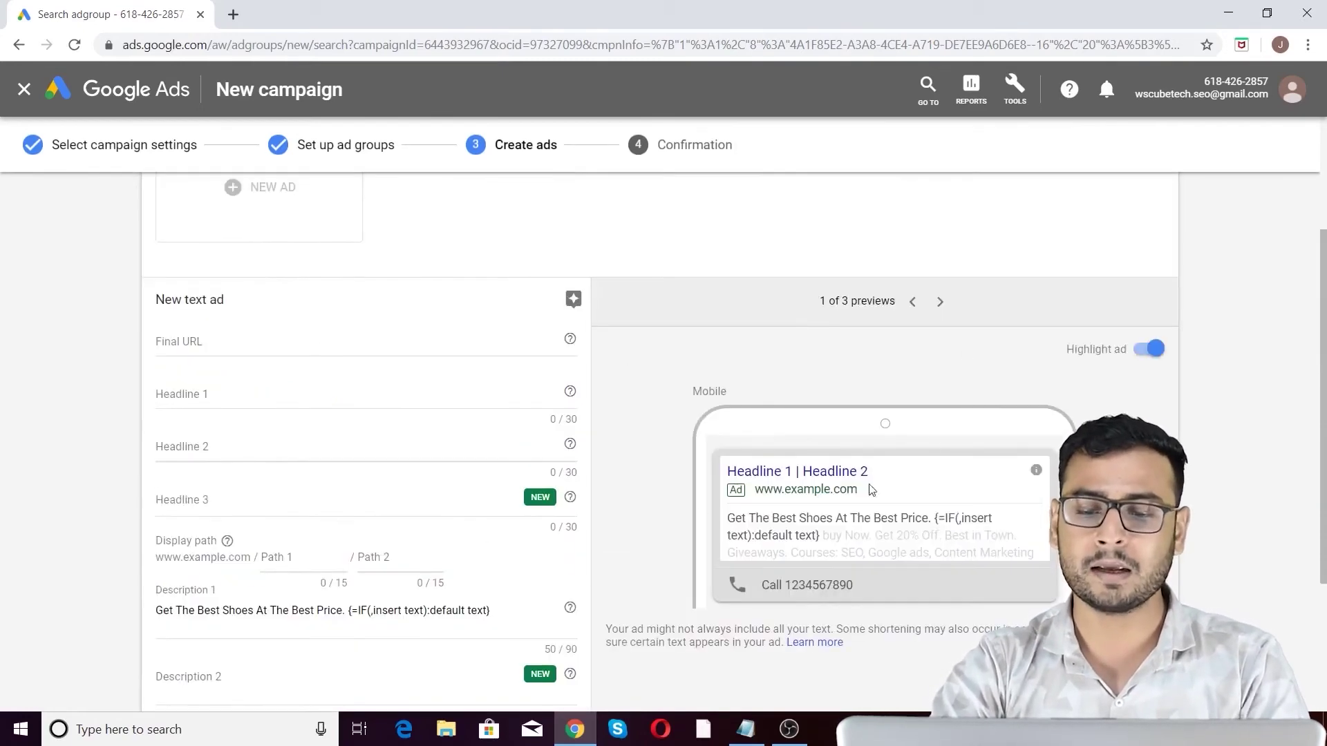
scroll(715, 293, "down", 3)
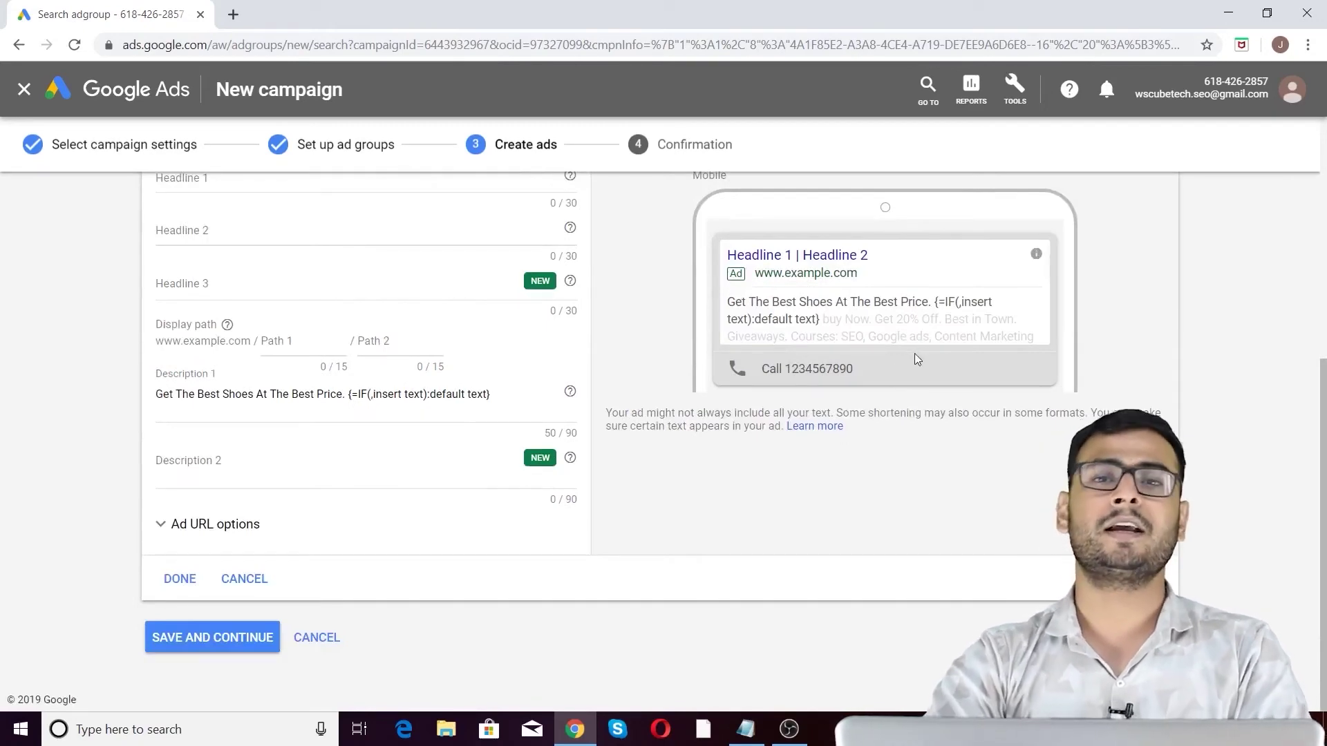
scroll(1029, 404, "up", 5)
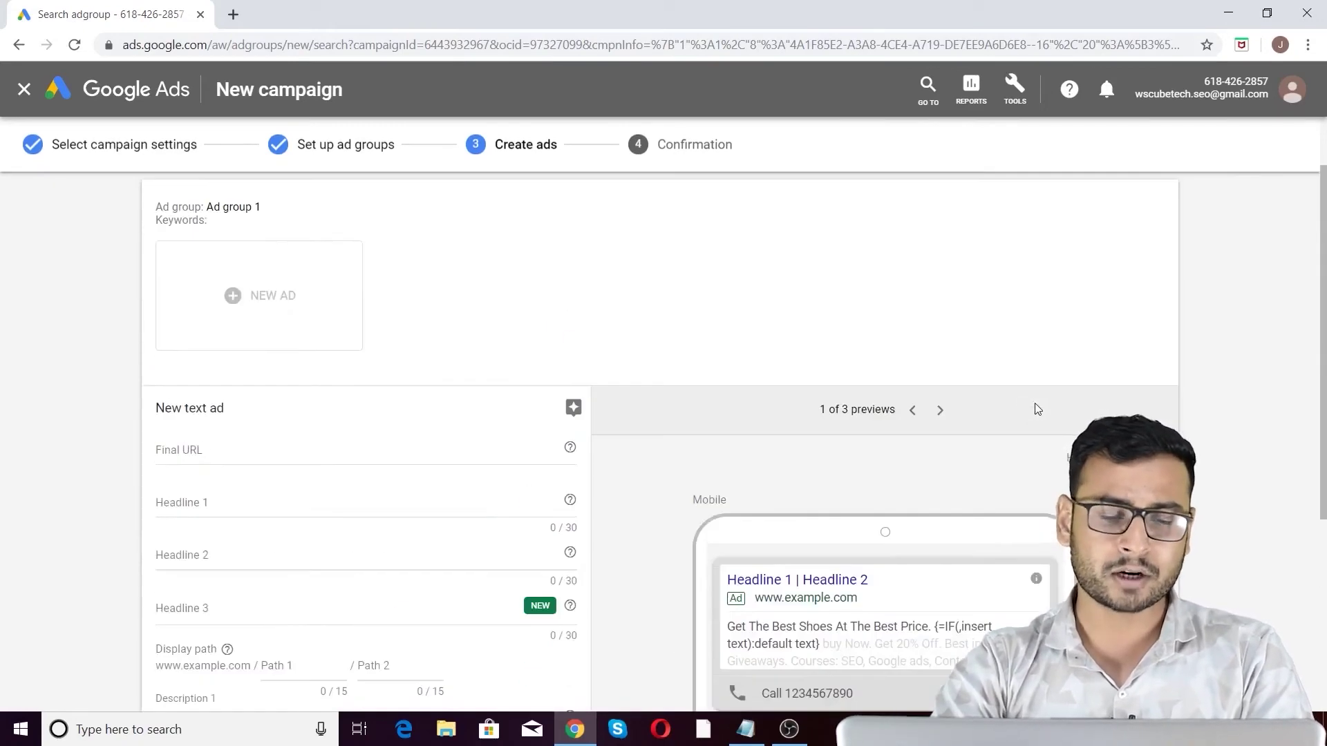
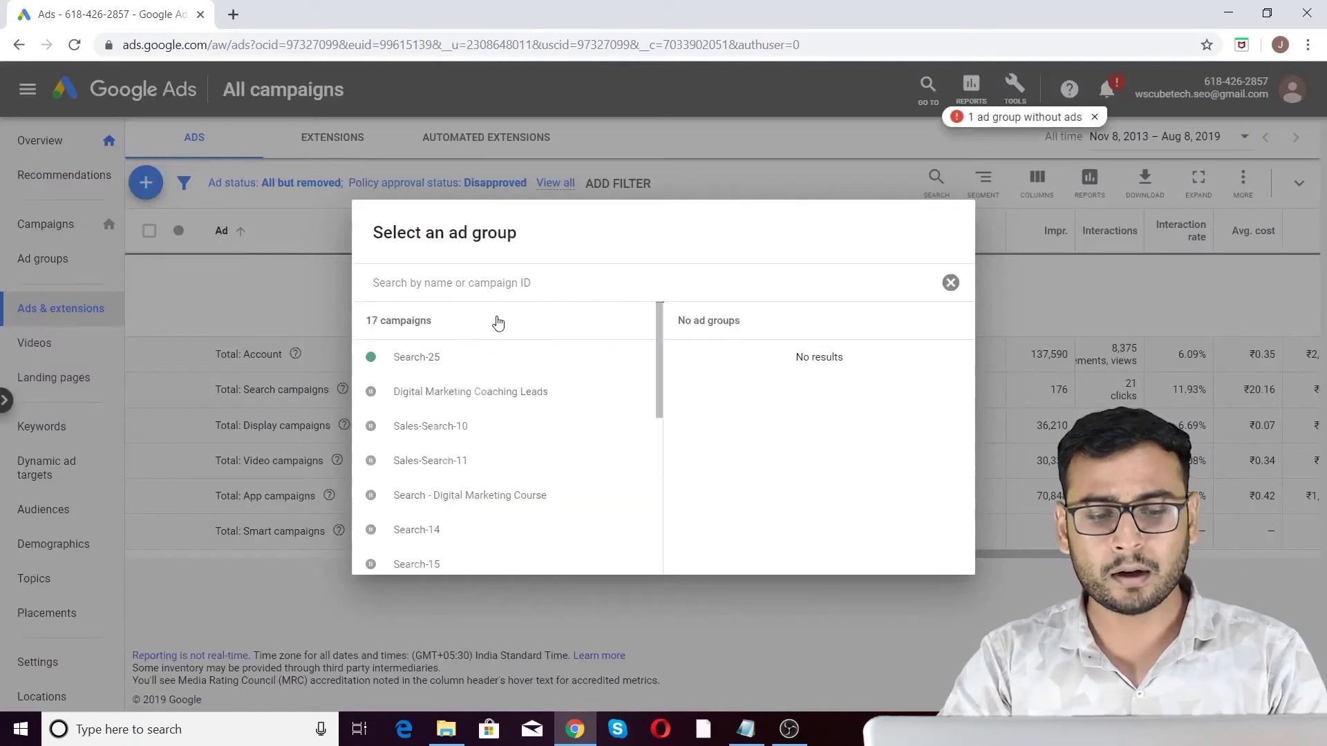
Start a new text ad in the ad group of campaign Search-25 and enter "Sale ends in" as description 1.
left_click(453, 356)
left_click(755, 357)
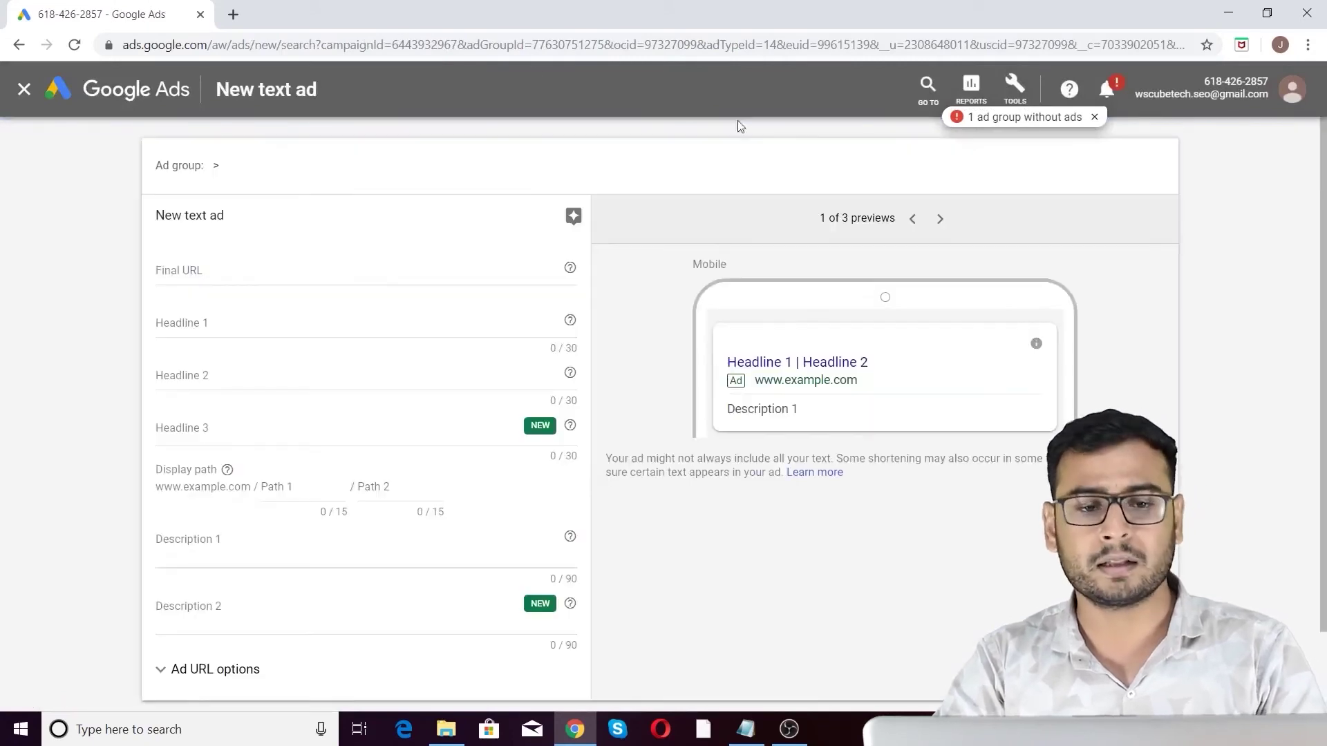
scroll(969, 354, "down", 3)
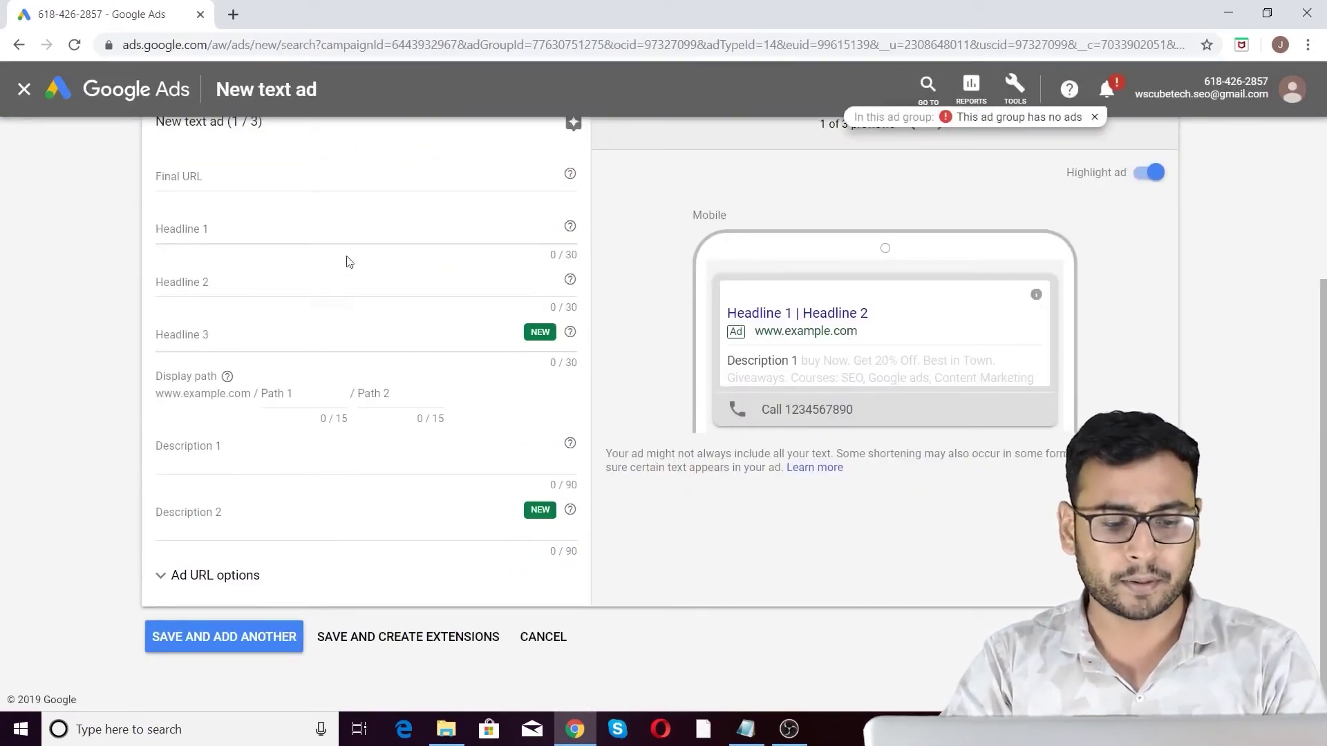
left_click(277, 450)
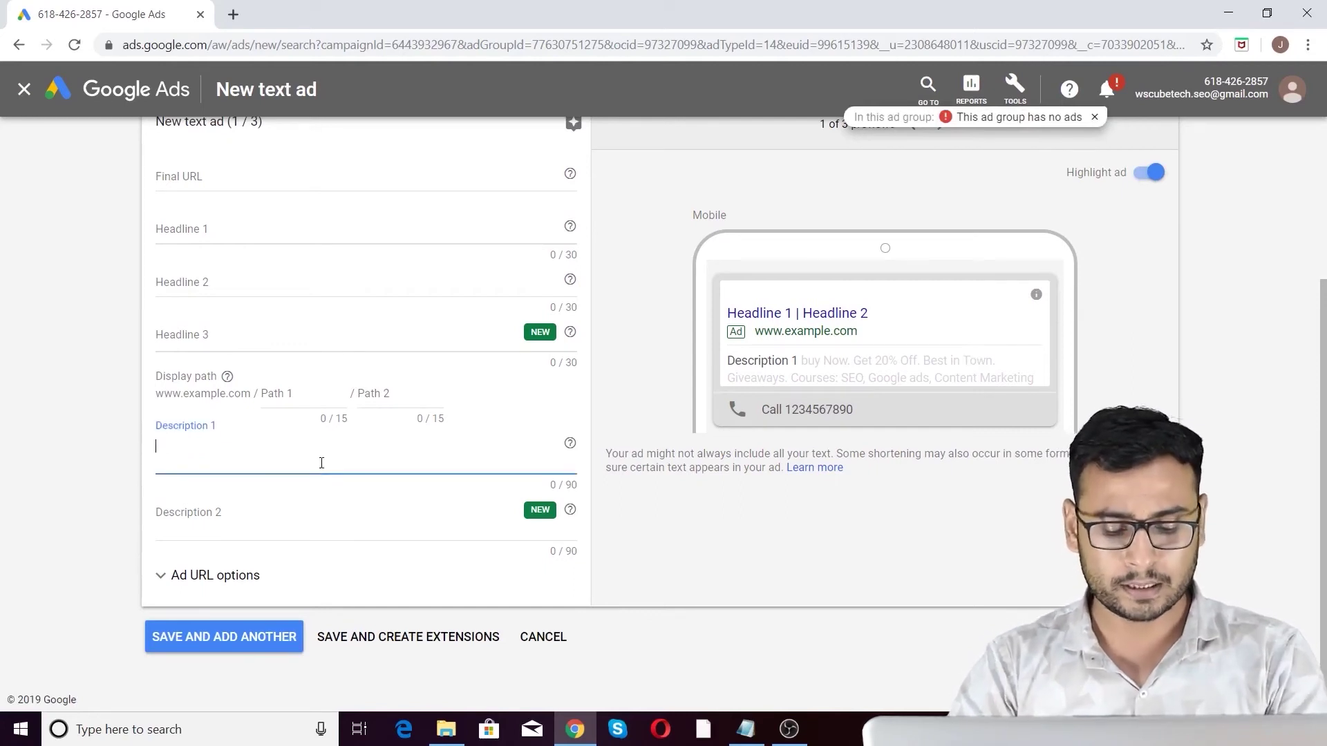
type("Sale ends in ")
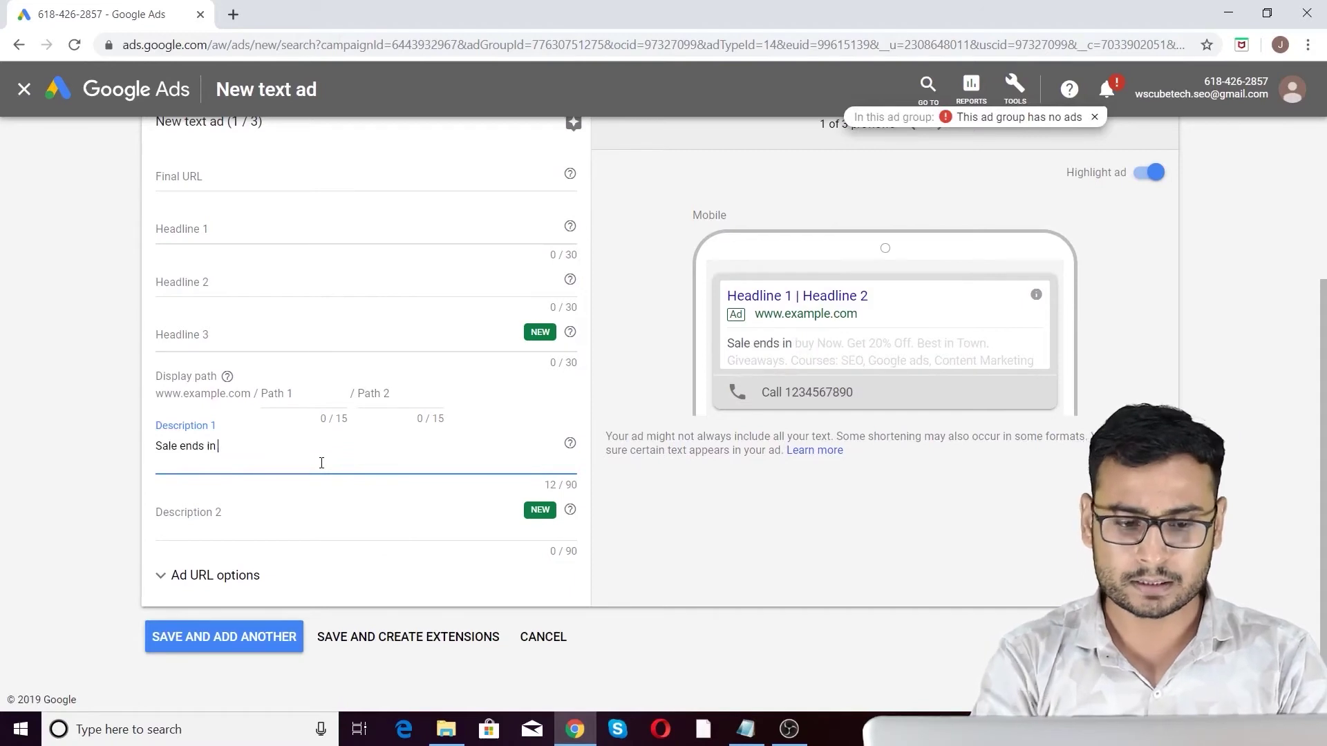
type("{")
left_click(243, 551)
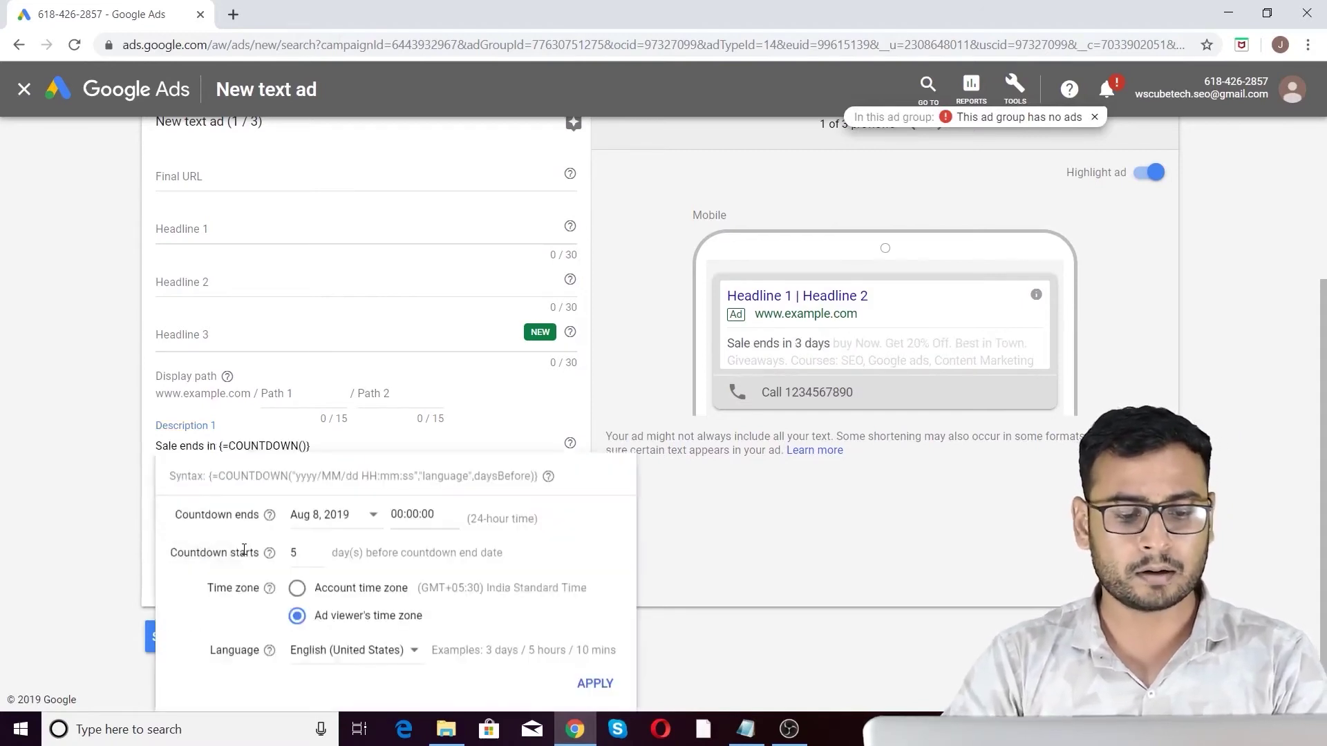
left_click(343, 448)
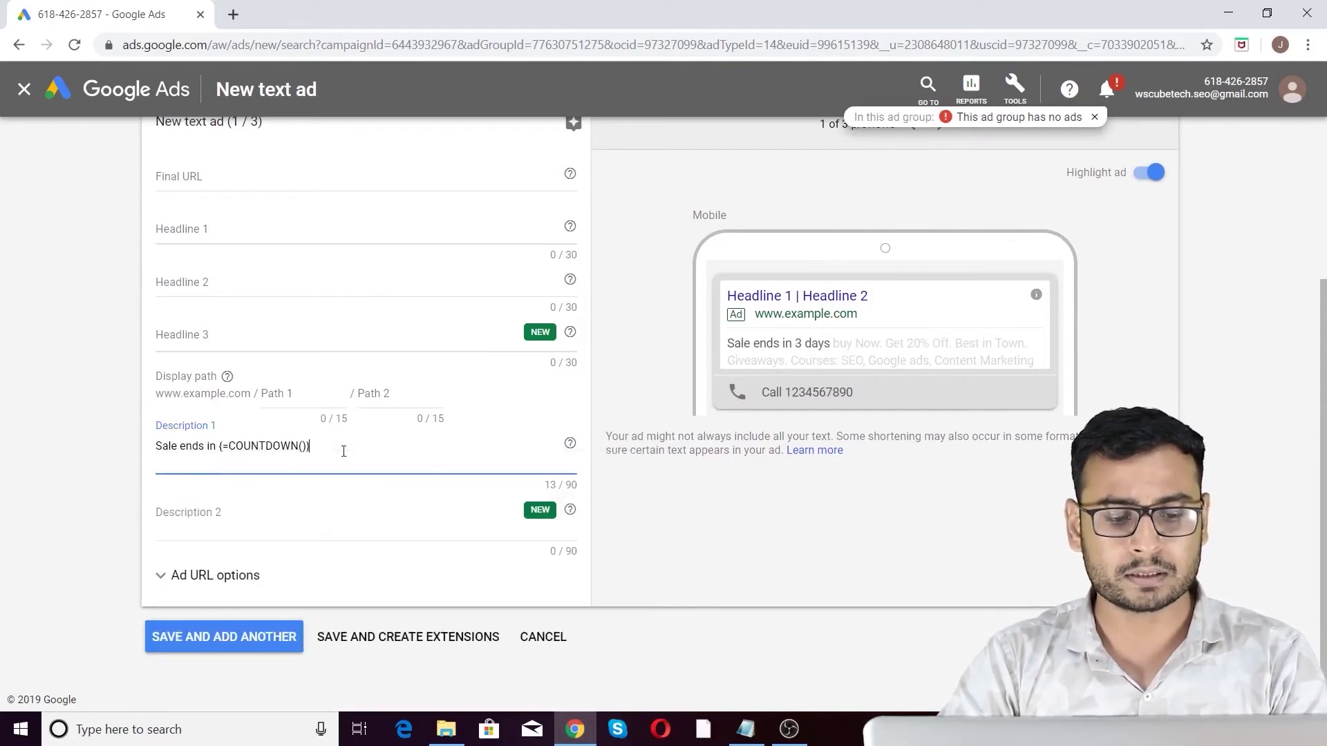
left_click_drag(343, 447, 222, 453)
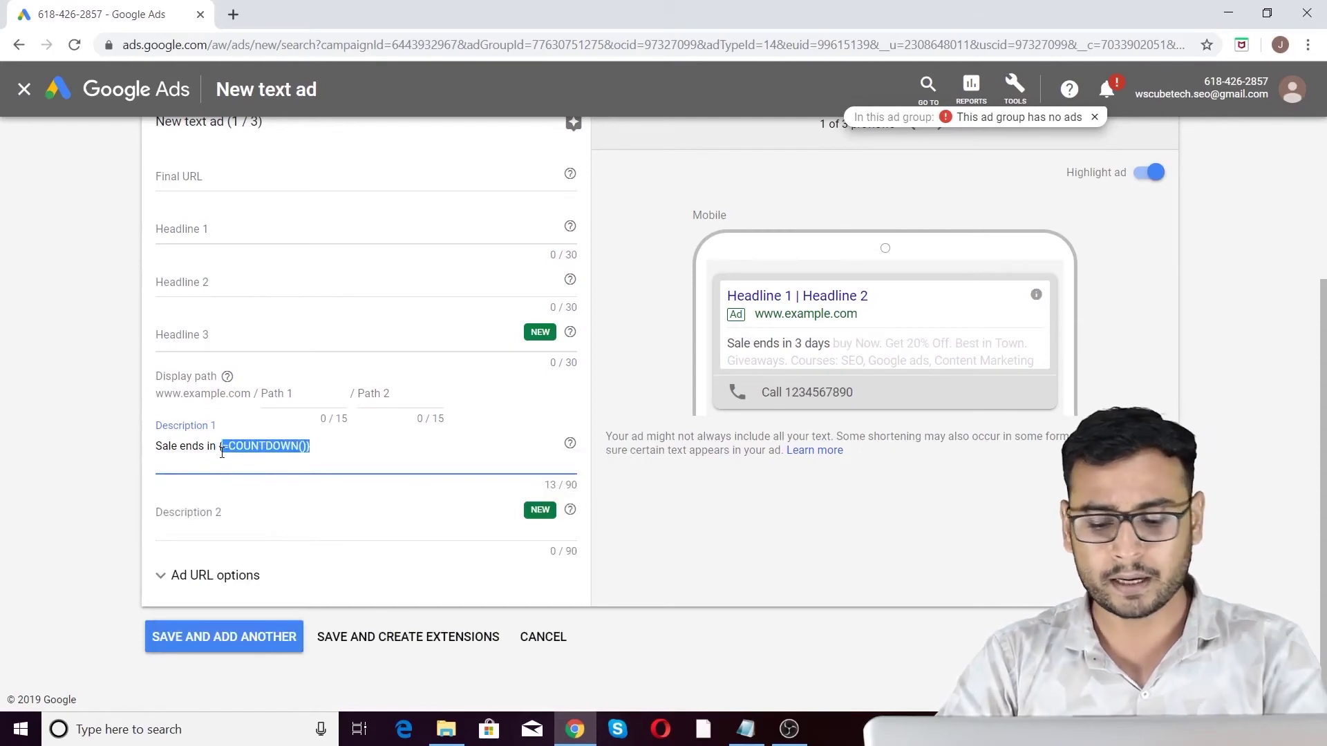
key("BackSpace")
key("BackSpace")
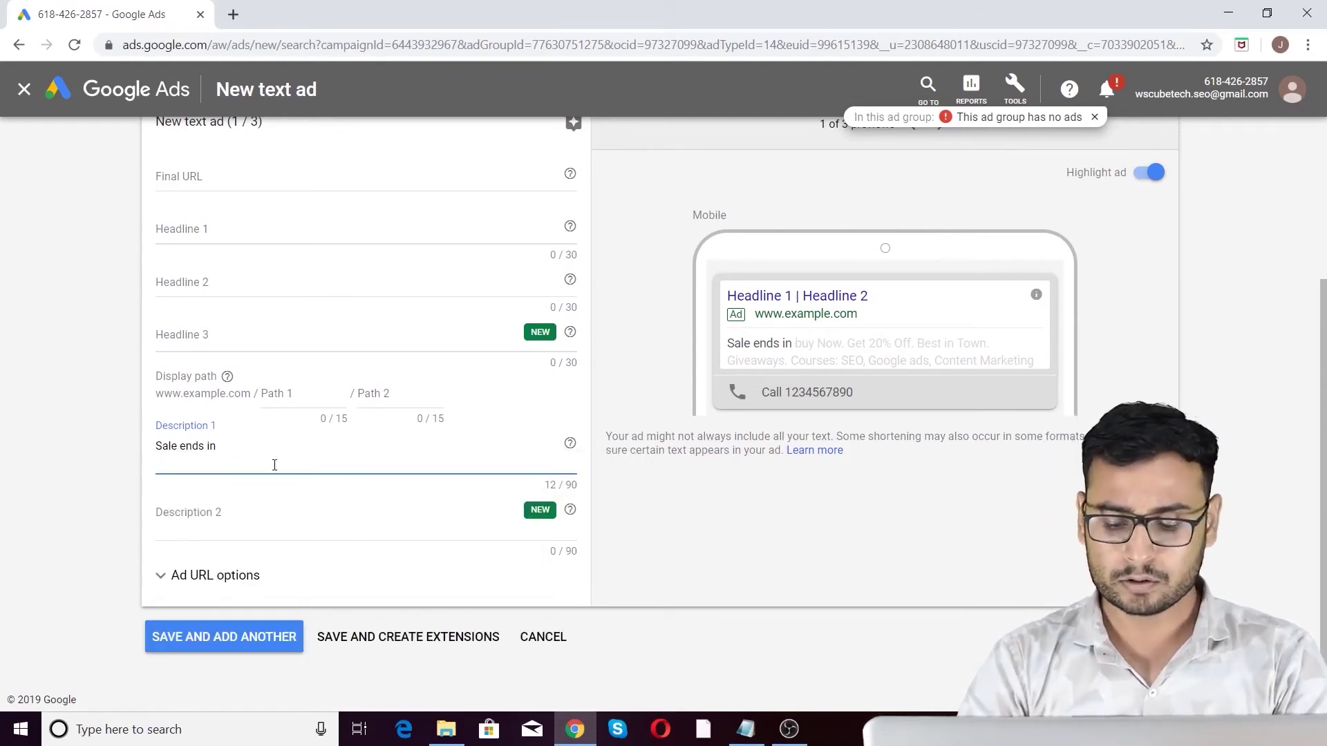
Insert a Countdown function after "Sale ends in" in description 1, with the end set to Aug 9, 2019 at 20:00:00.
type("{")
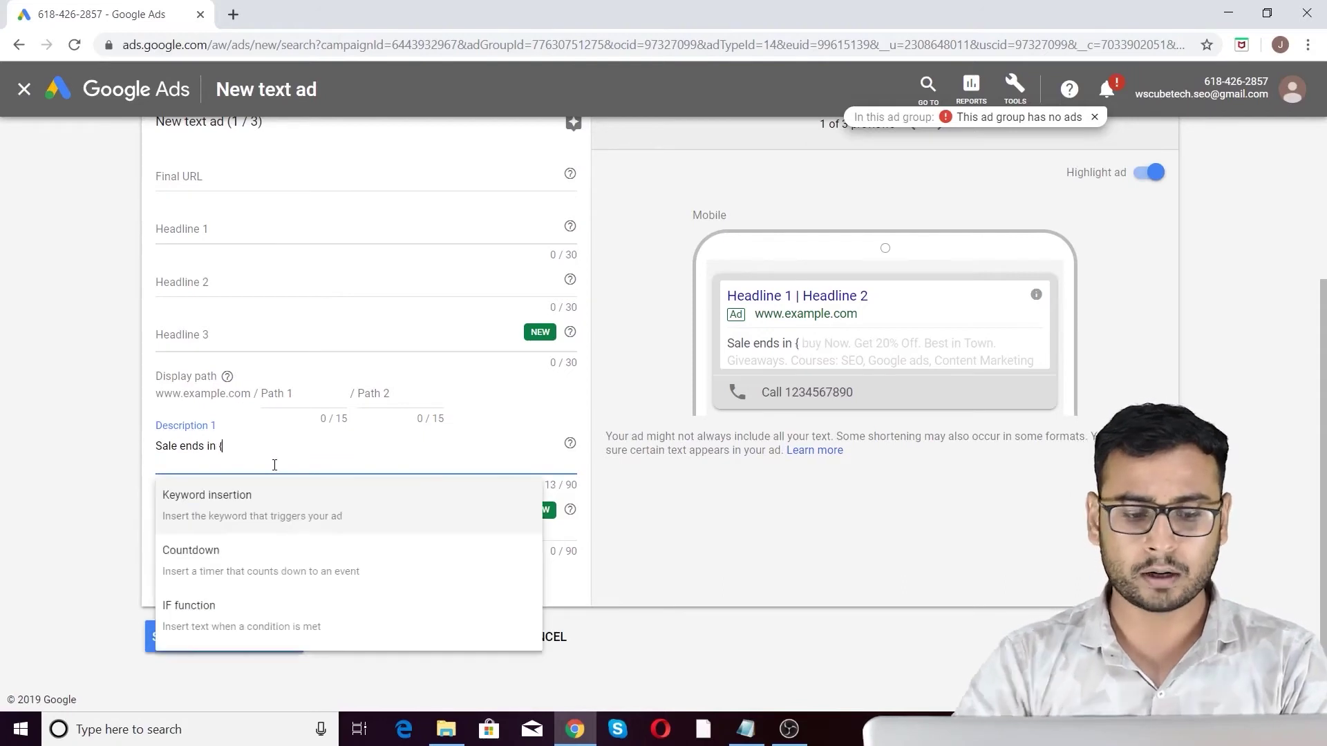
left_click(225, 561)
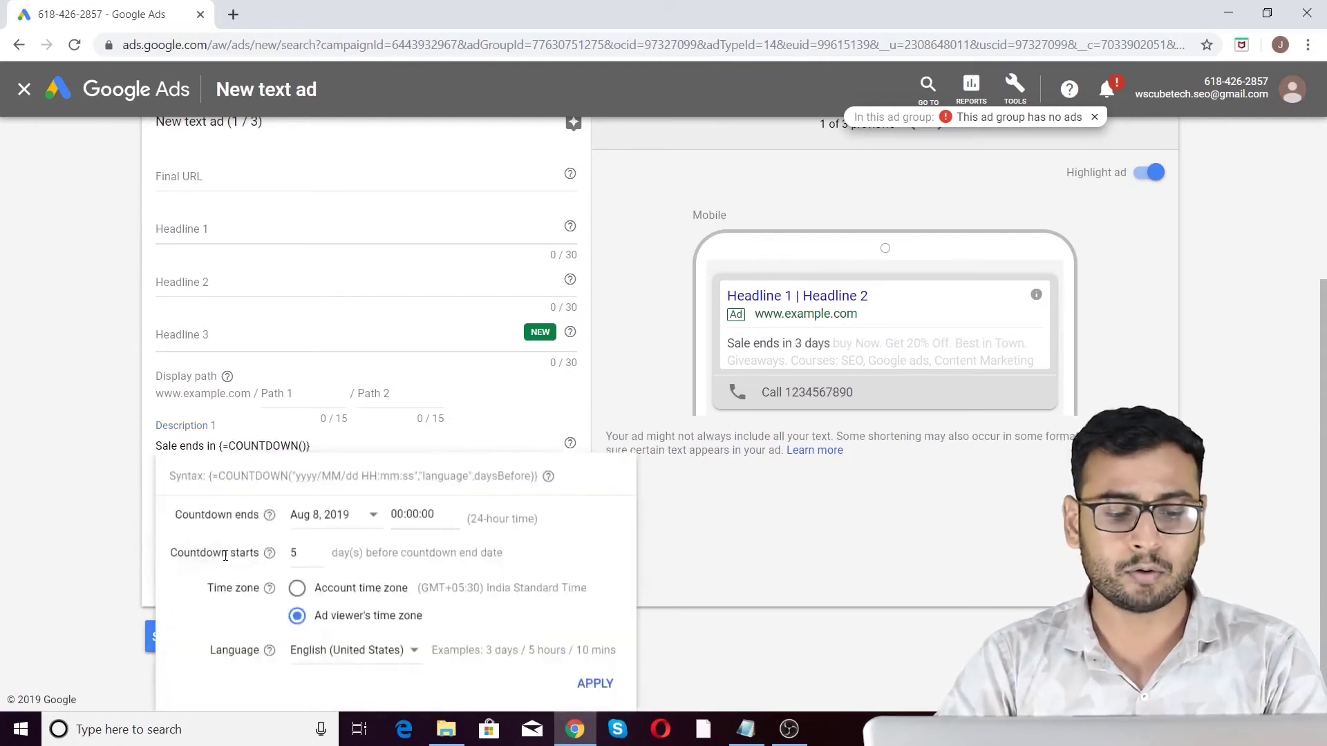
left_click(367, 517)
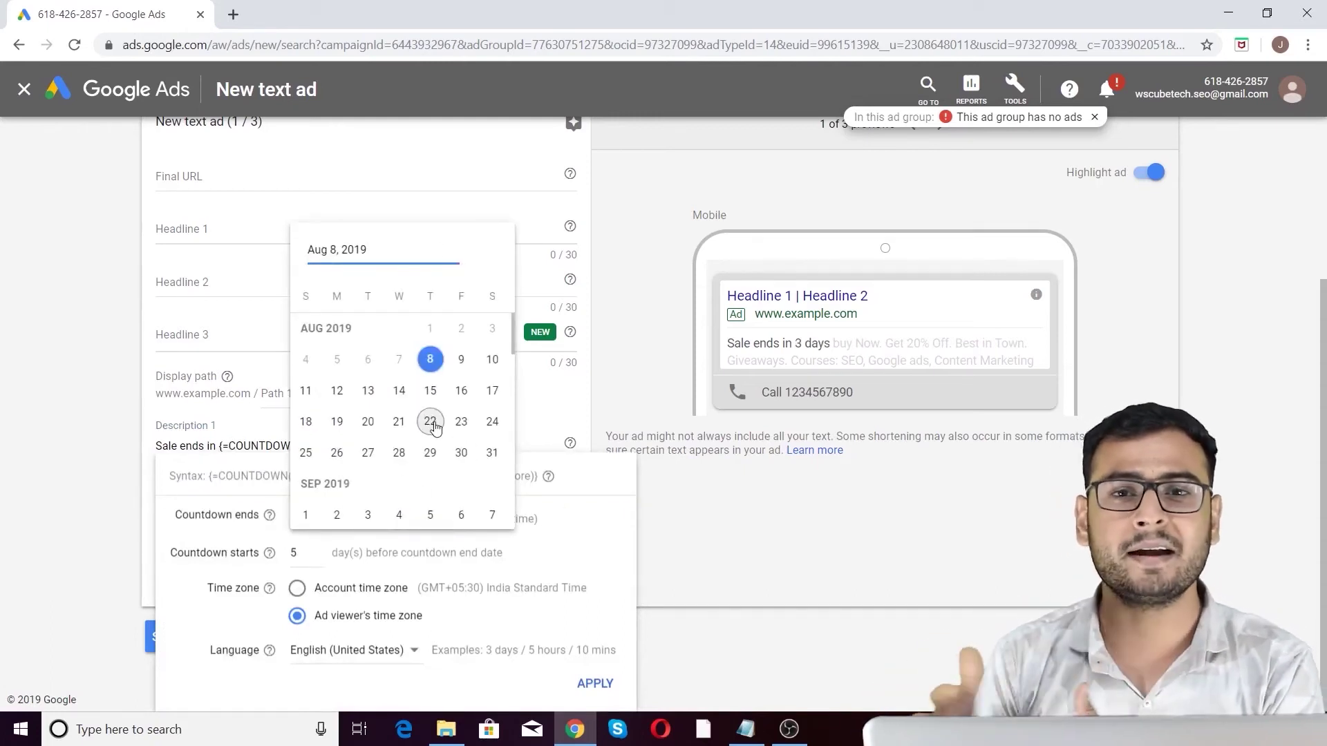
left_click(462, 360)
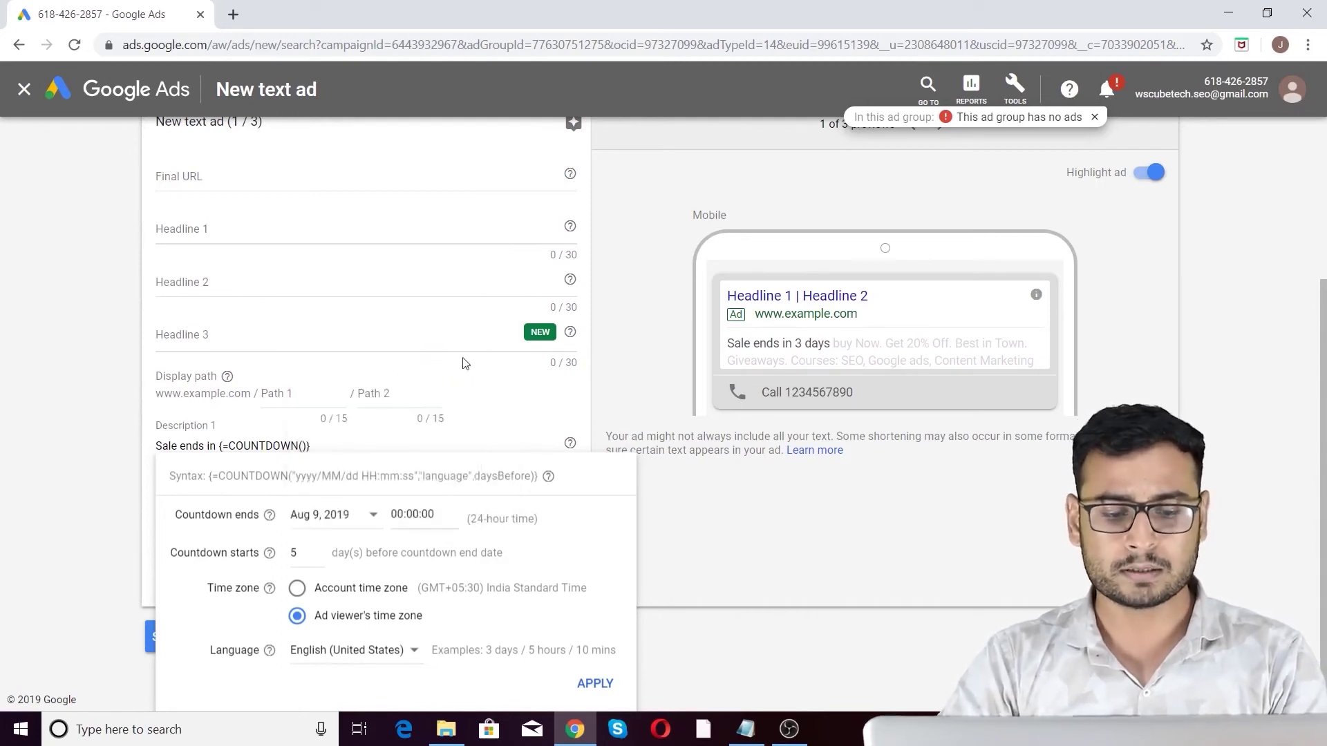
left_click(403, 516)
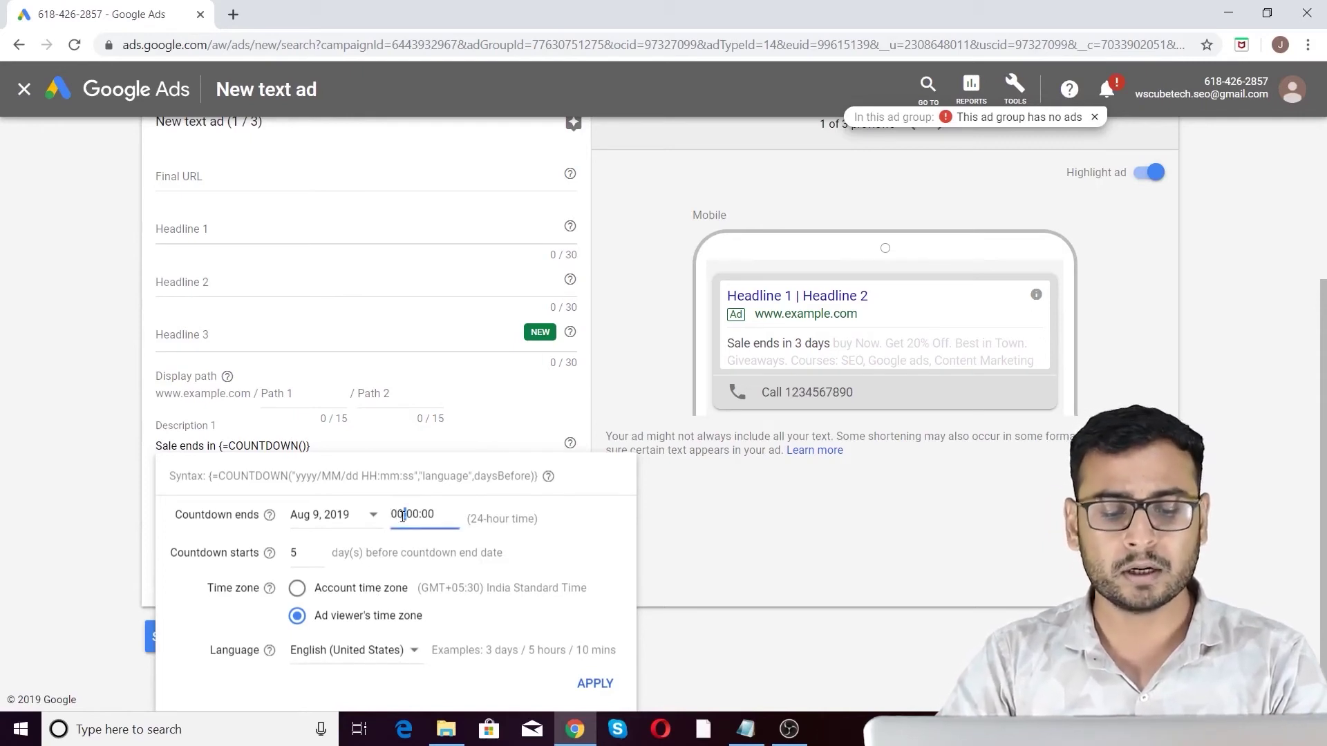
left_click_drag(403, 515, 392, 515)
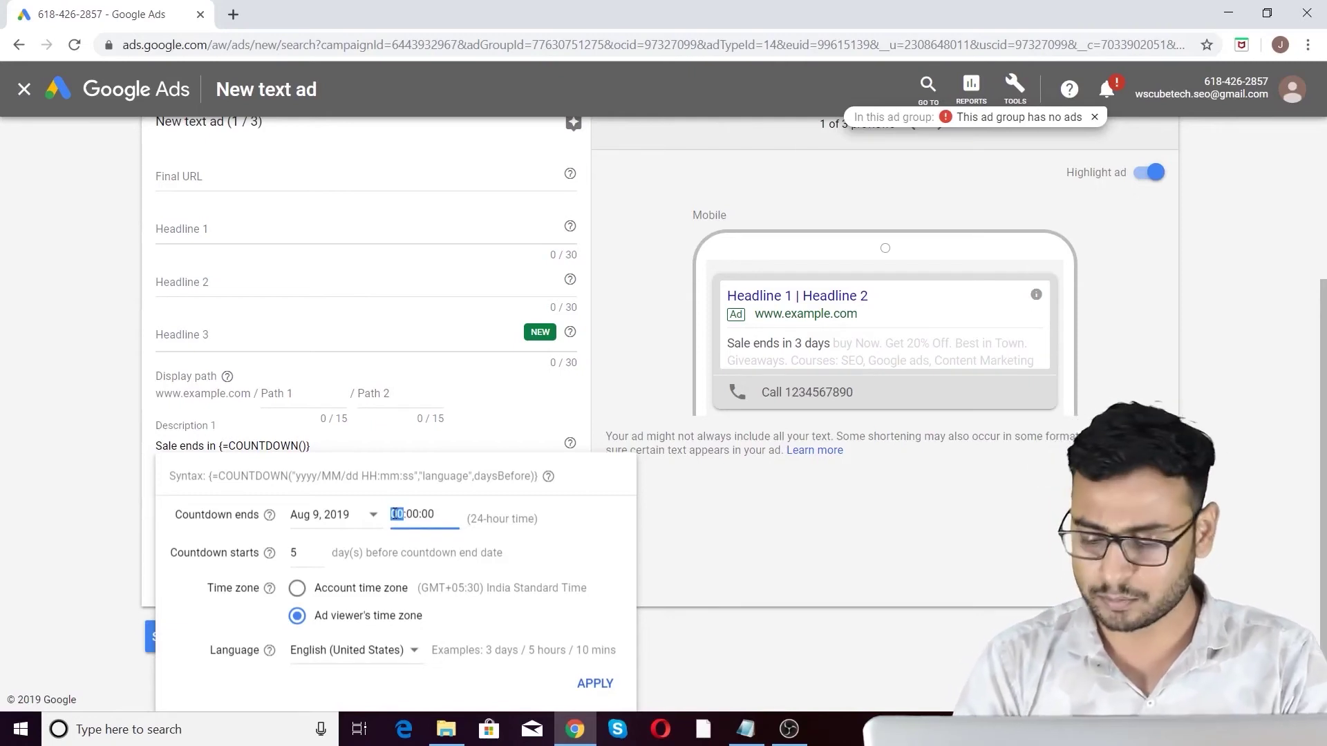
type("20")
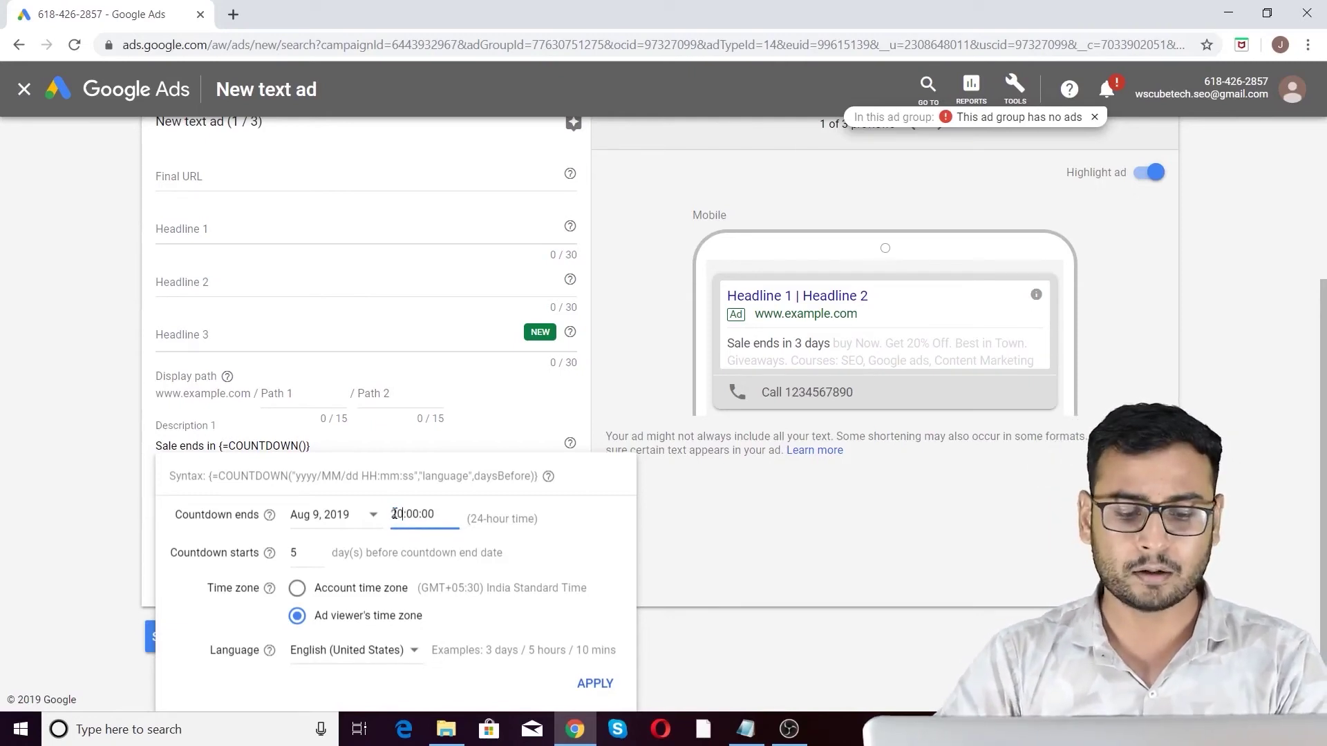
left_click(547, 533)
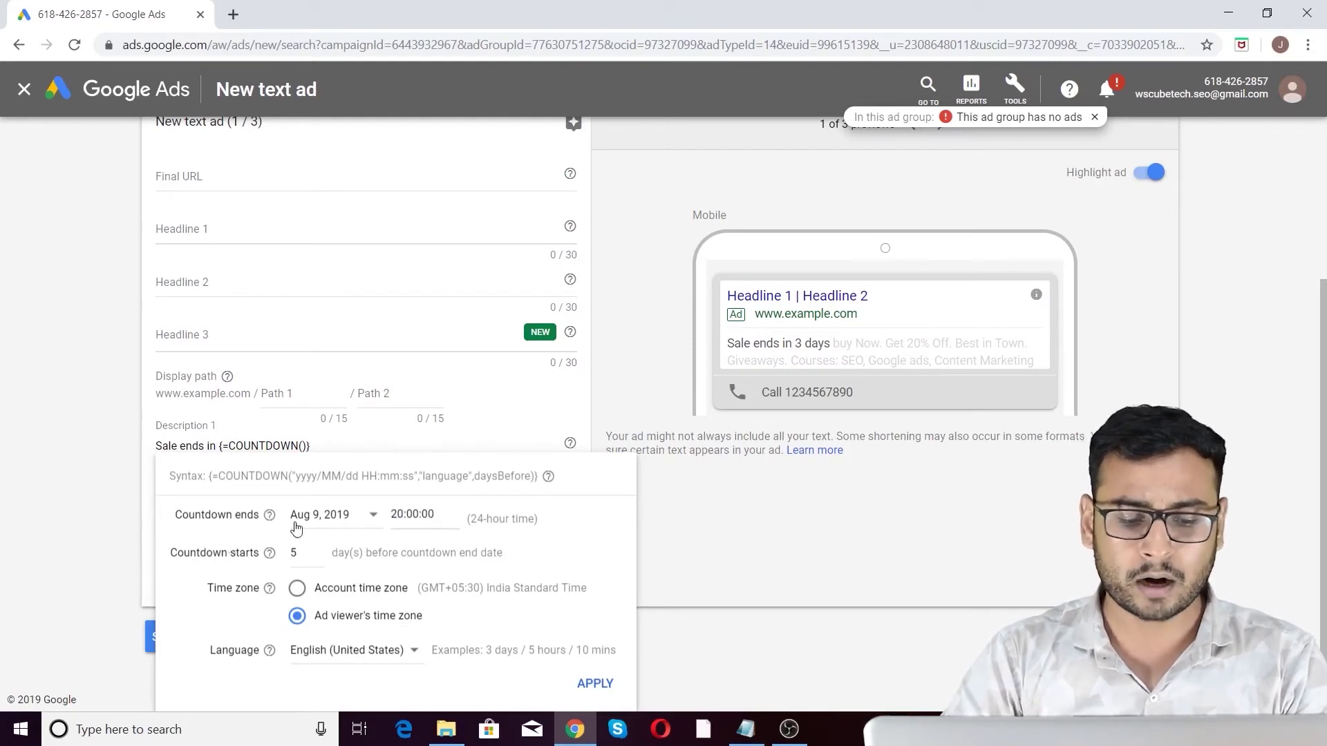
Set the countdown's end date to Aug 15, 2019 and apply the function to description 1.
left_click(329, 524)
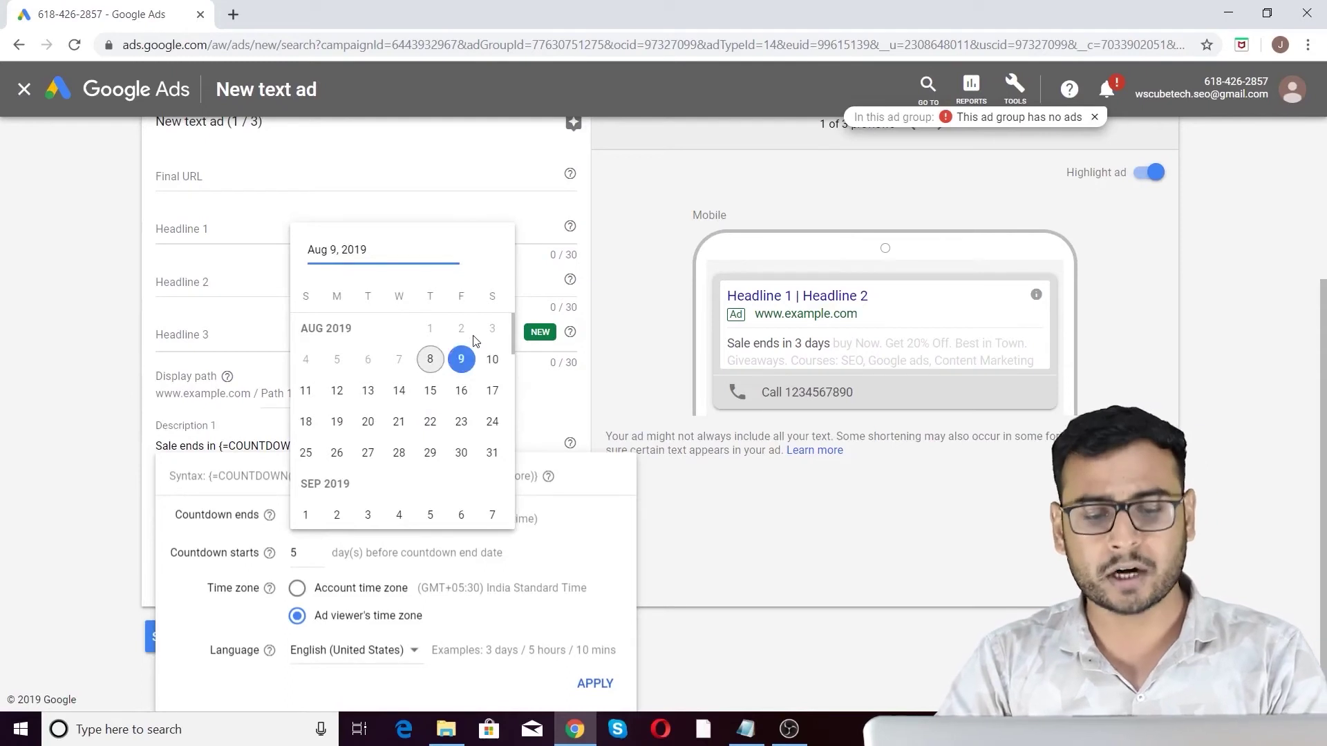
left_click(430, 390)
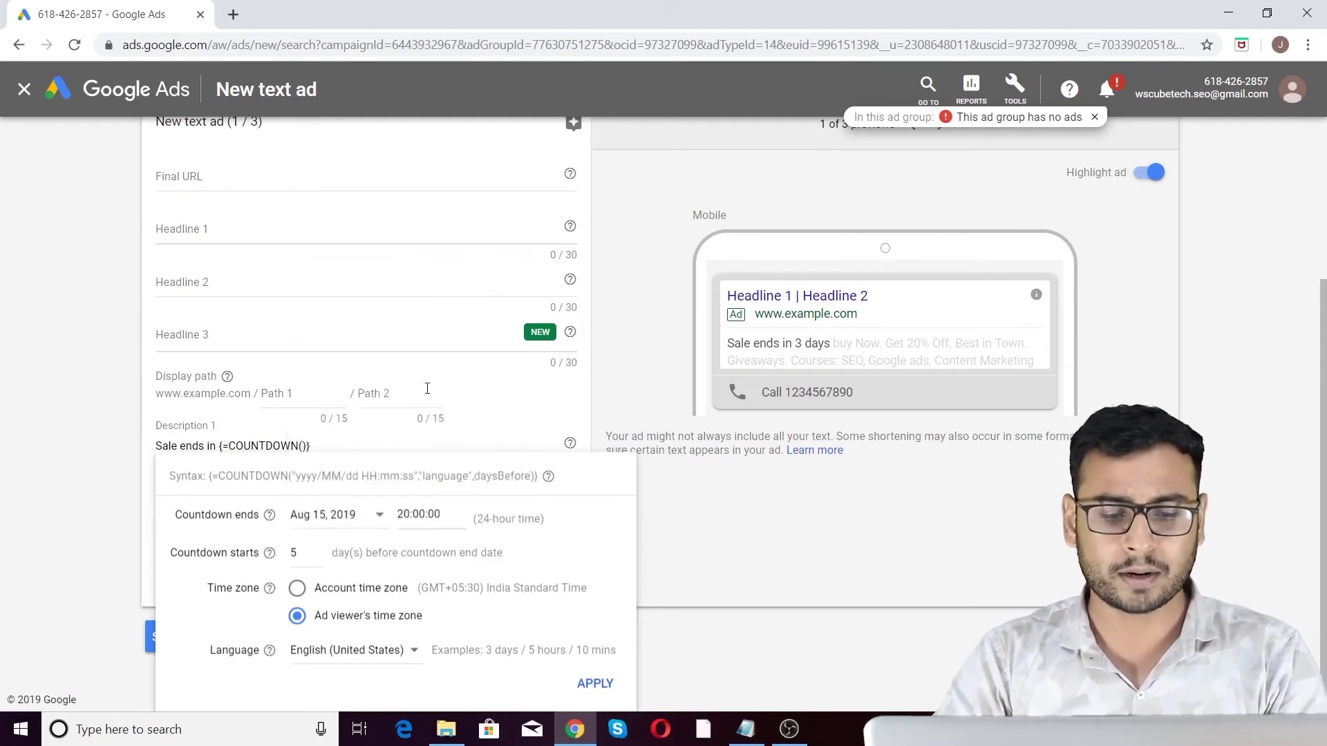
left_click(324, 519)
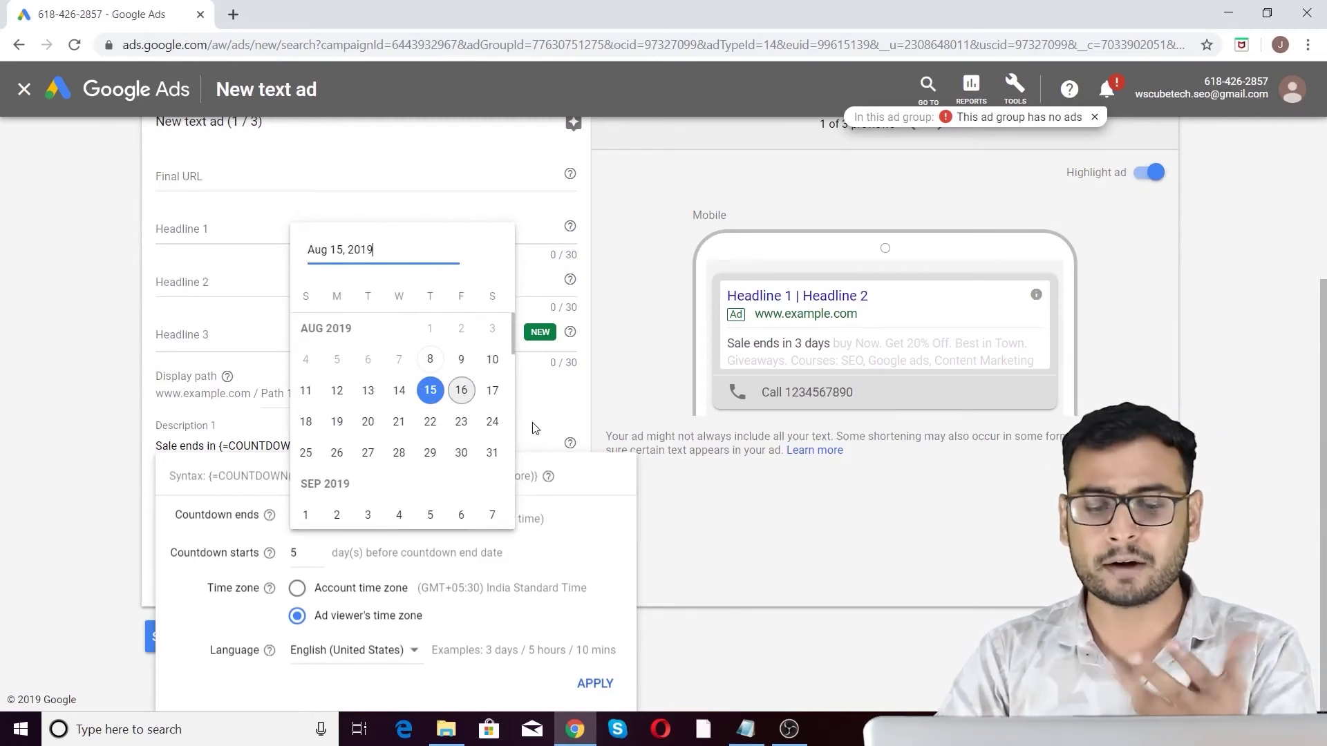
left_click(598, 497)
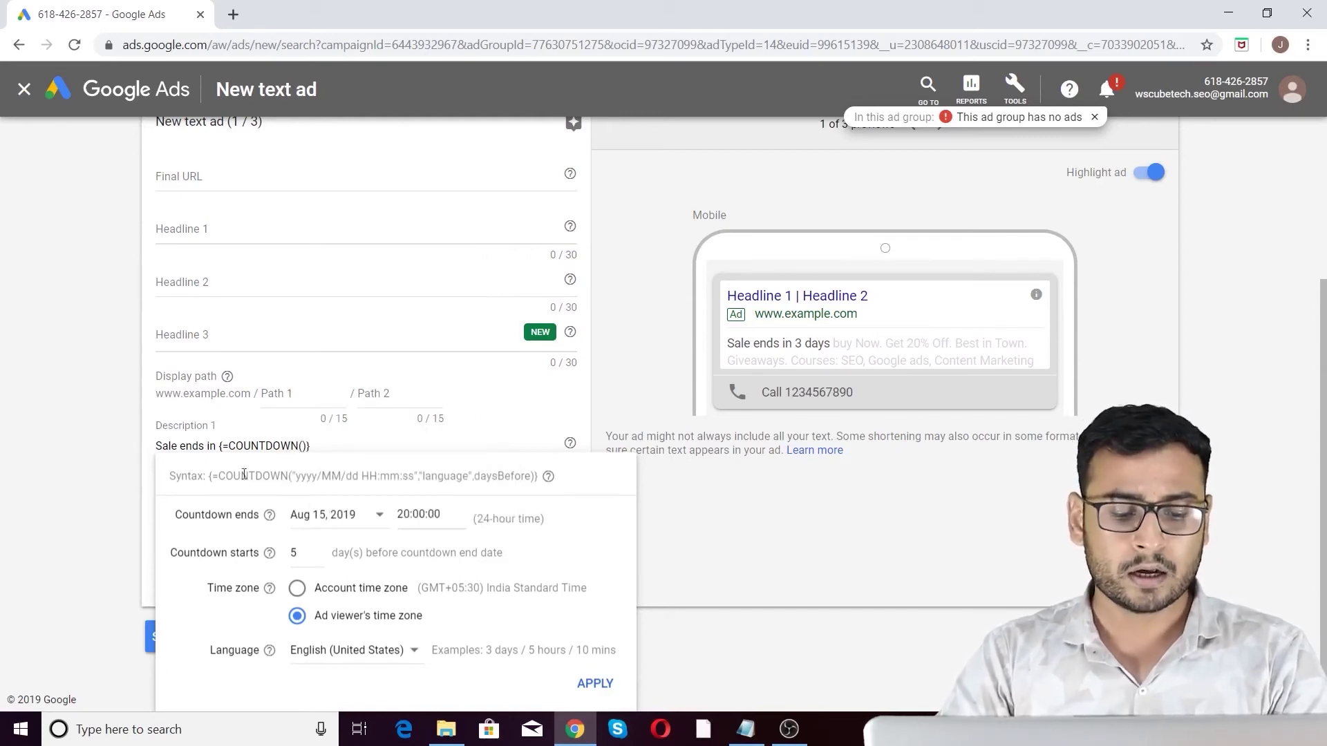
left_click_drag(209, 589, 258, 589)
left_click(180, 612)
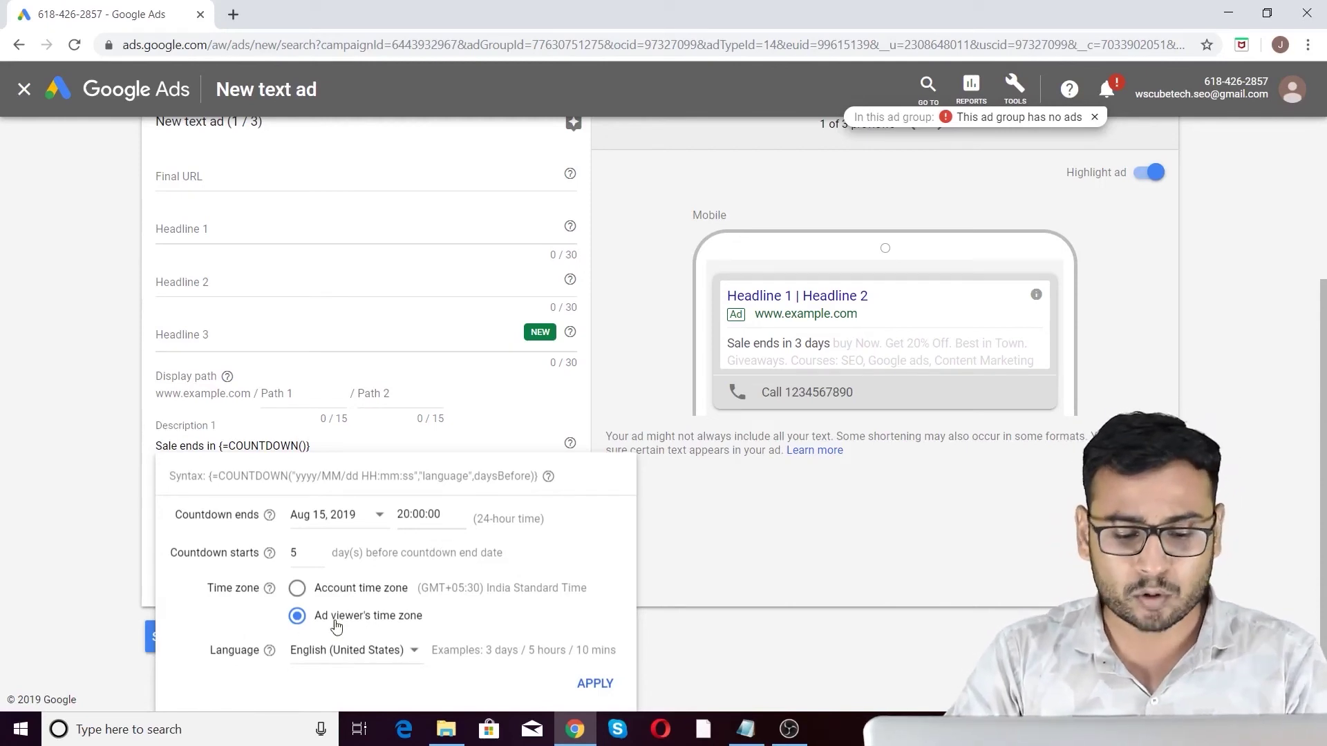
left_click(595, 683)
left_click(767, 513)
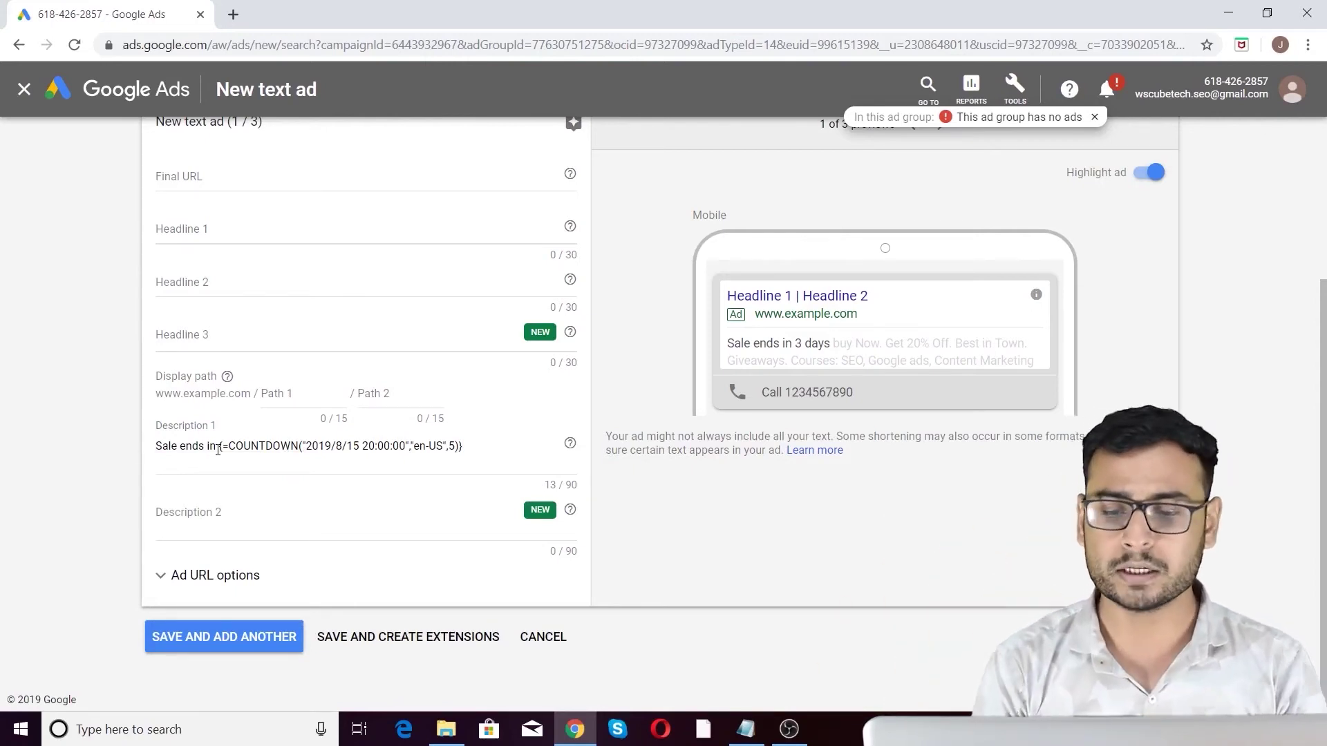
Check how the countdown text reads in the desktop preview of the ad.
scroll(734, 339, "up", 3)
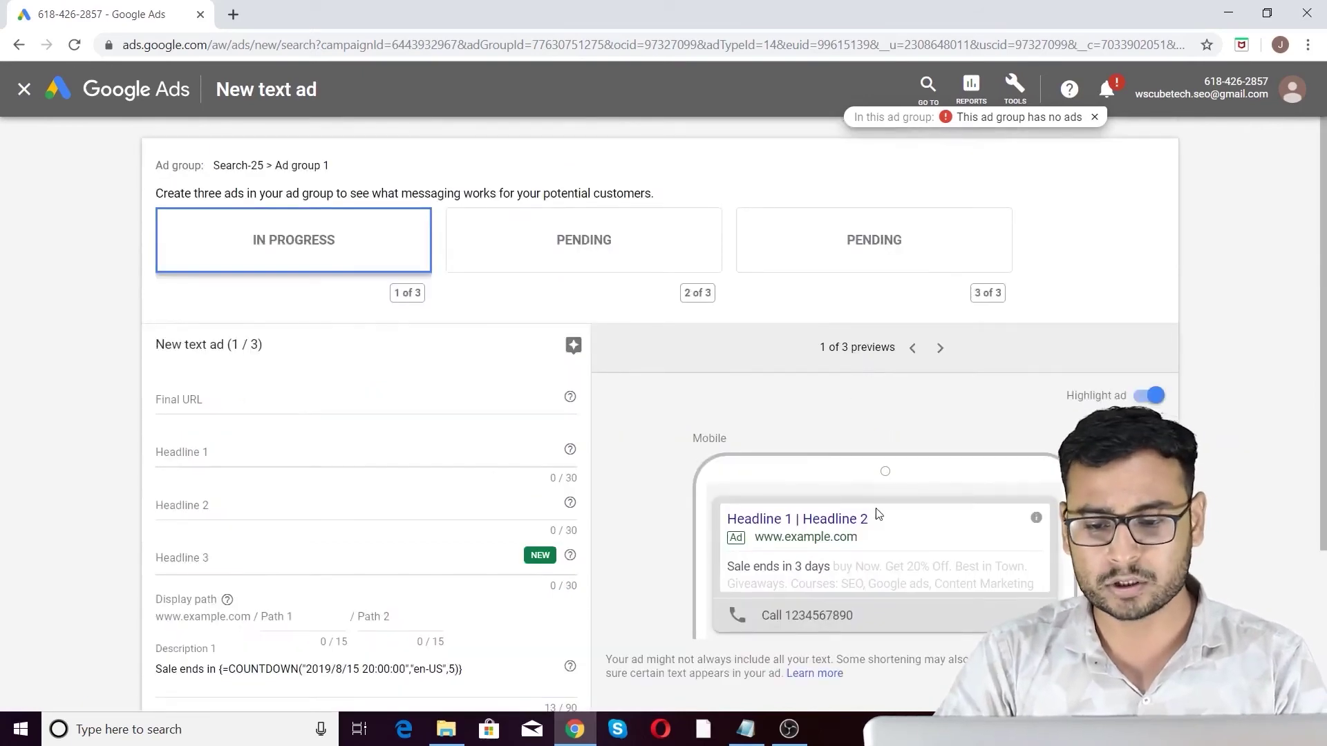
left_click(938, 350)
scroll(962, 380, "down", 1)
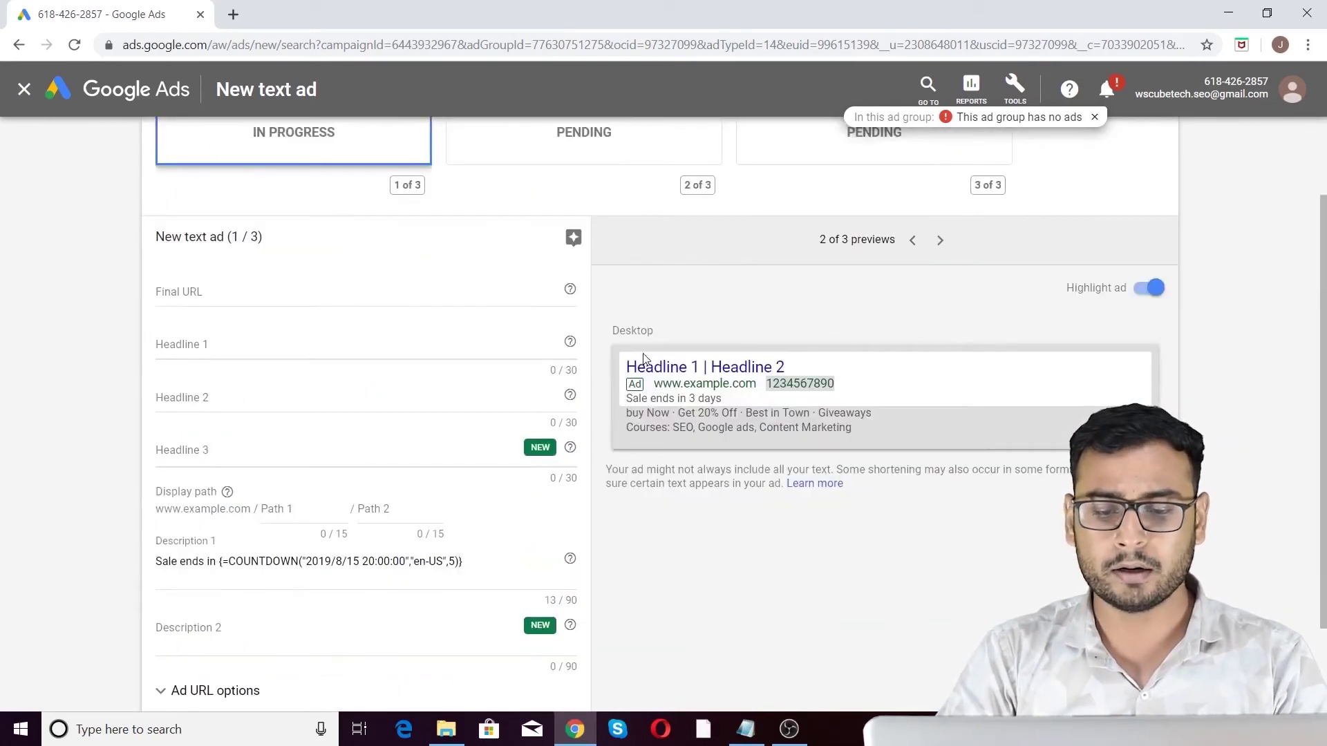
Add "Big" before "Sale ends in" in description 1.
scroll(743, 321, "down", 2)
left_click(206, 446)
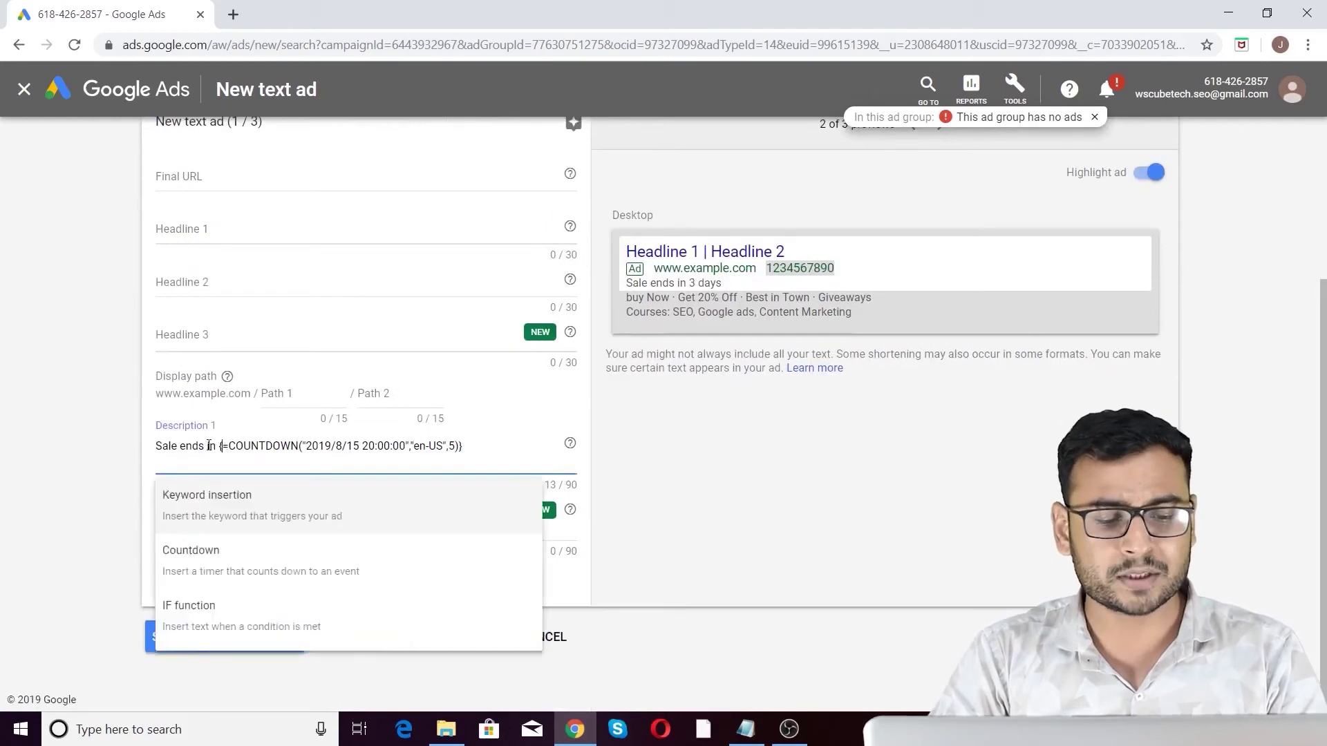
left_click(161, 446)
type("Big")
left_click(816, 540)
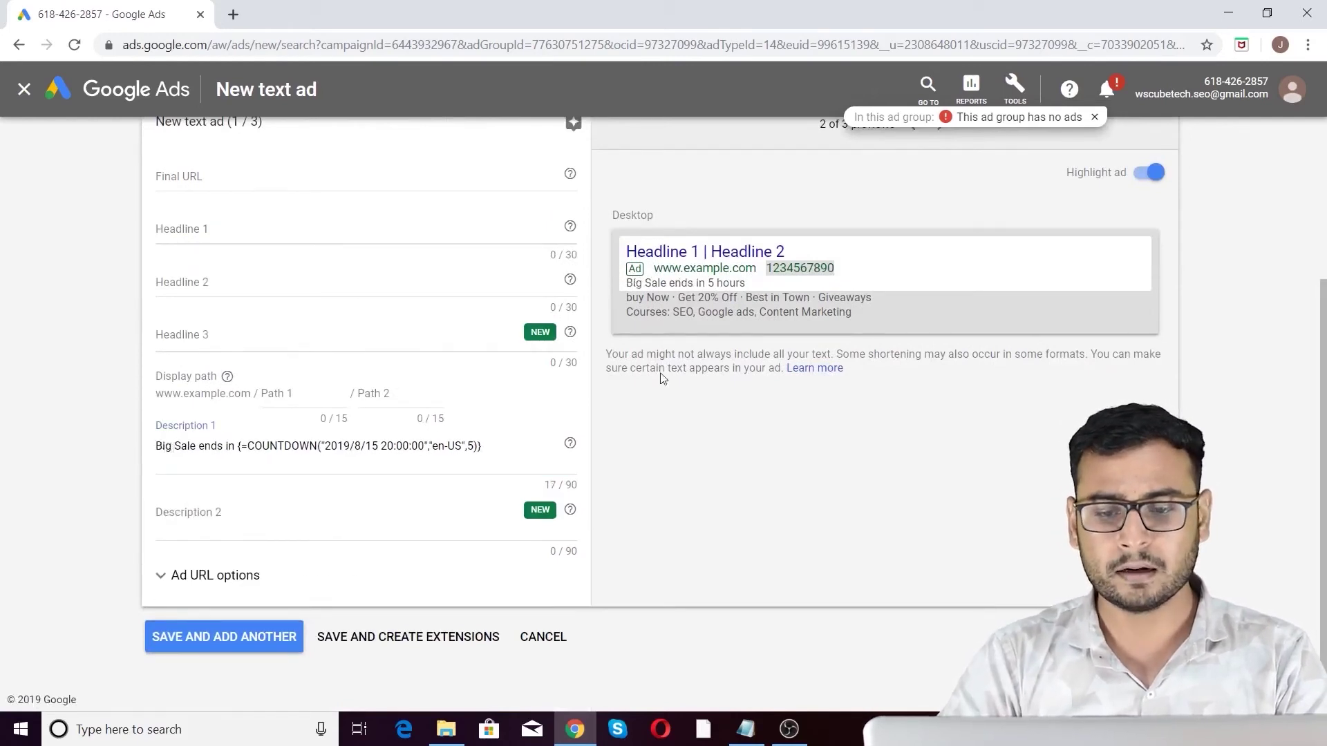
Review the countdown settings in description 1 and how the text reads in the mobile preview.
left_click(339, 446)
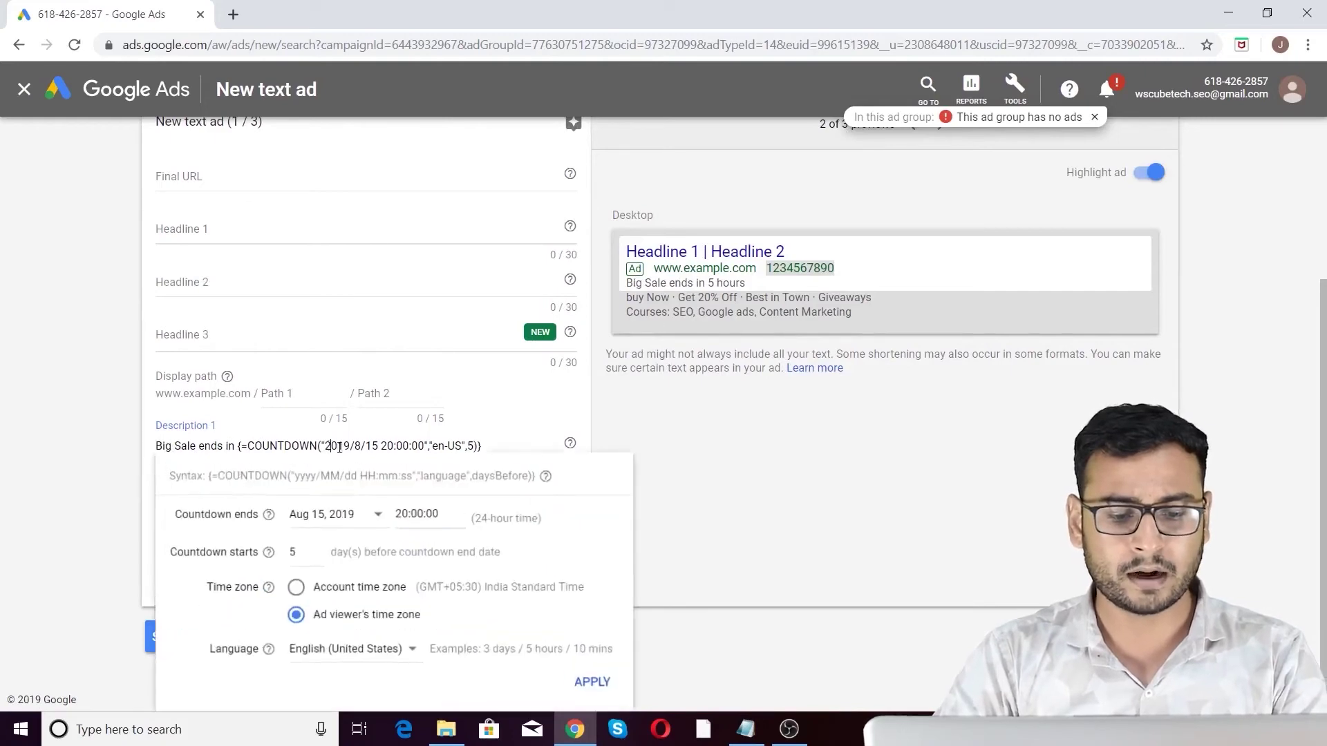
scroll(788, 338, "up", 3)
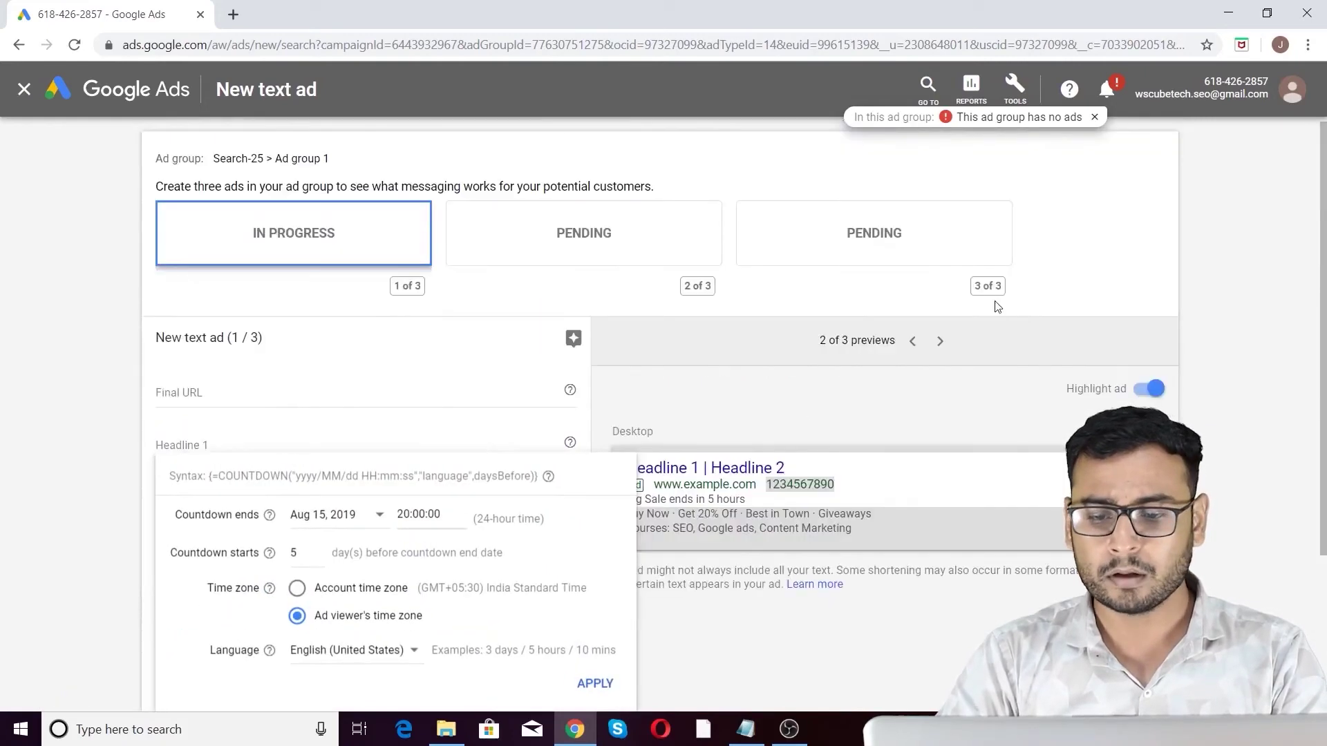
left_click(914, 342)
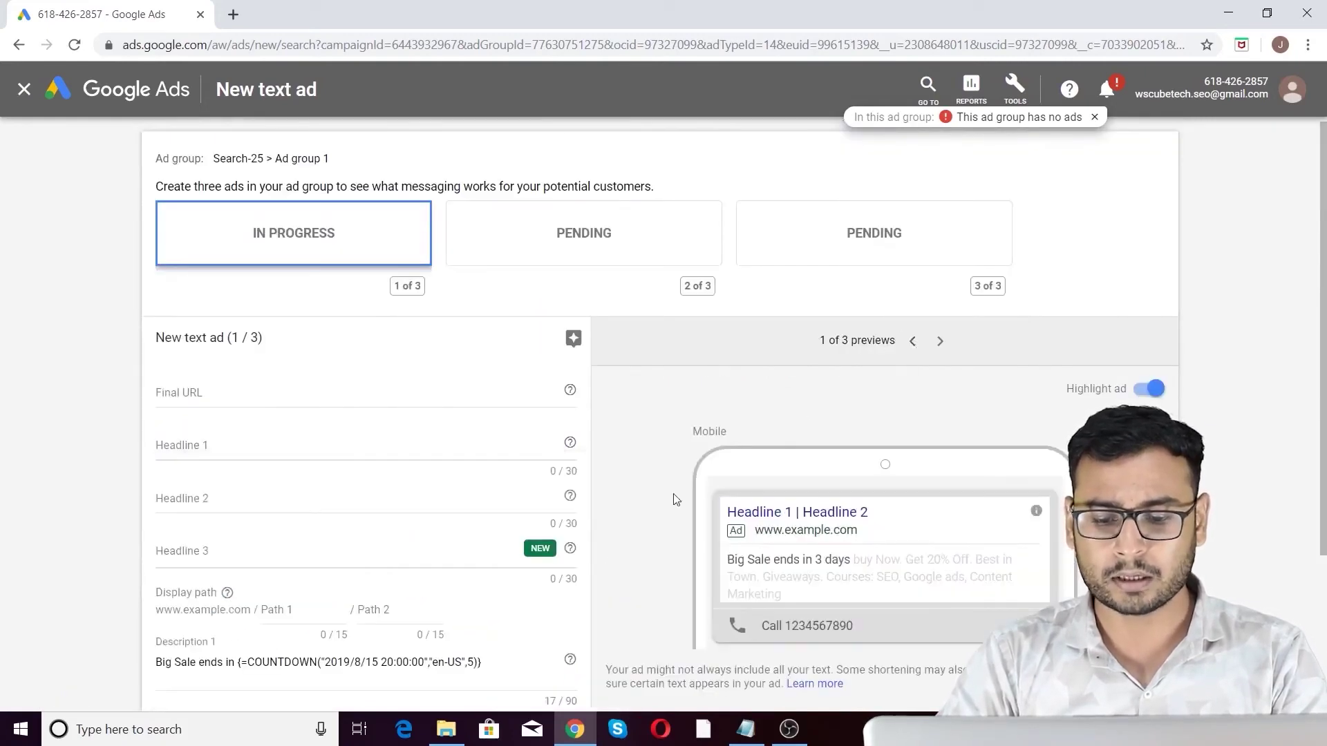
scroll(860, 436, "down", 2)
left_click(307, 554)
left_click(647, 647)
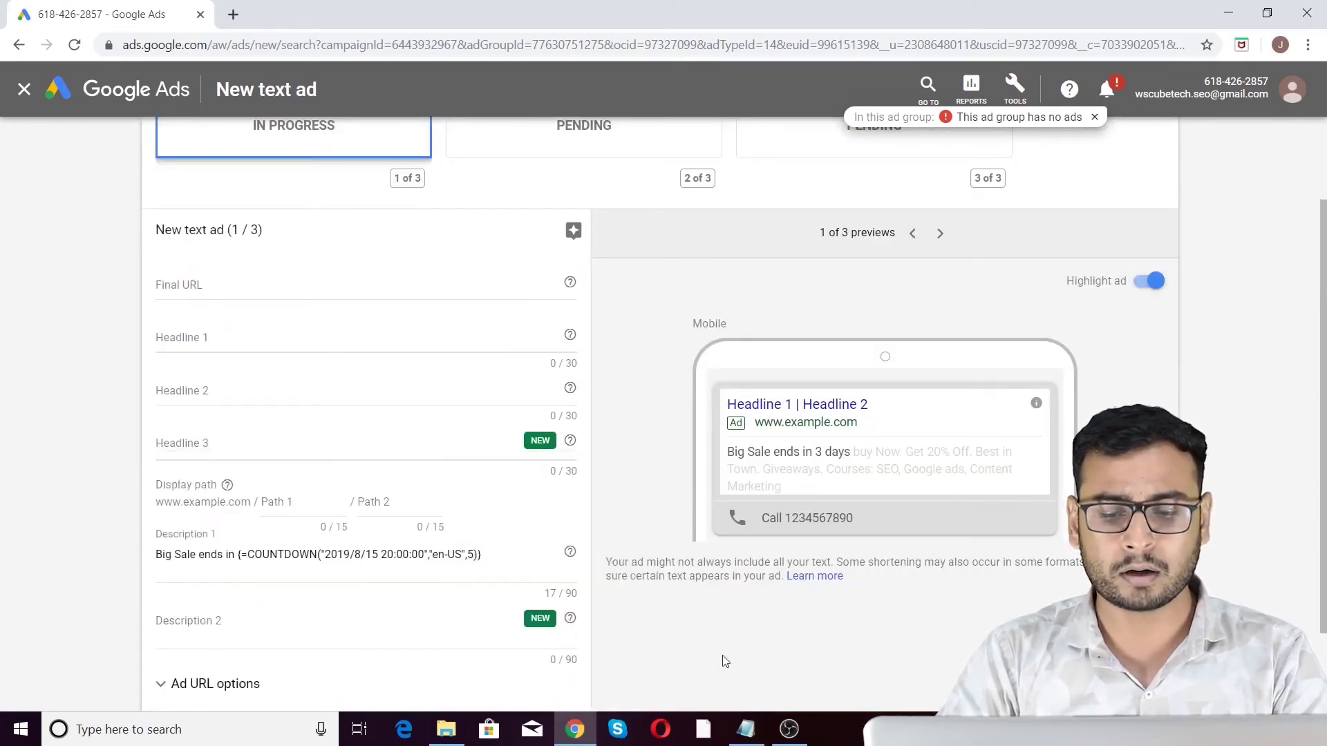
scroll(636, 485, "down", 2)
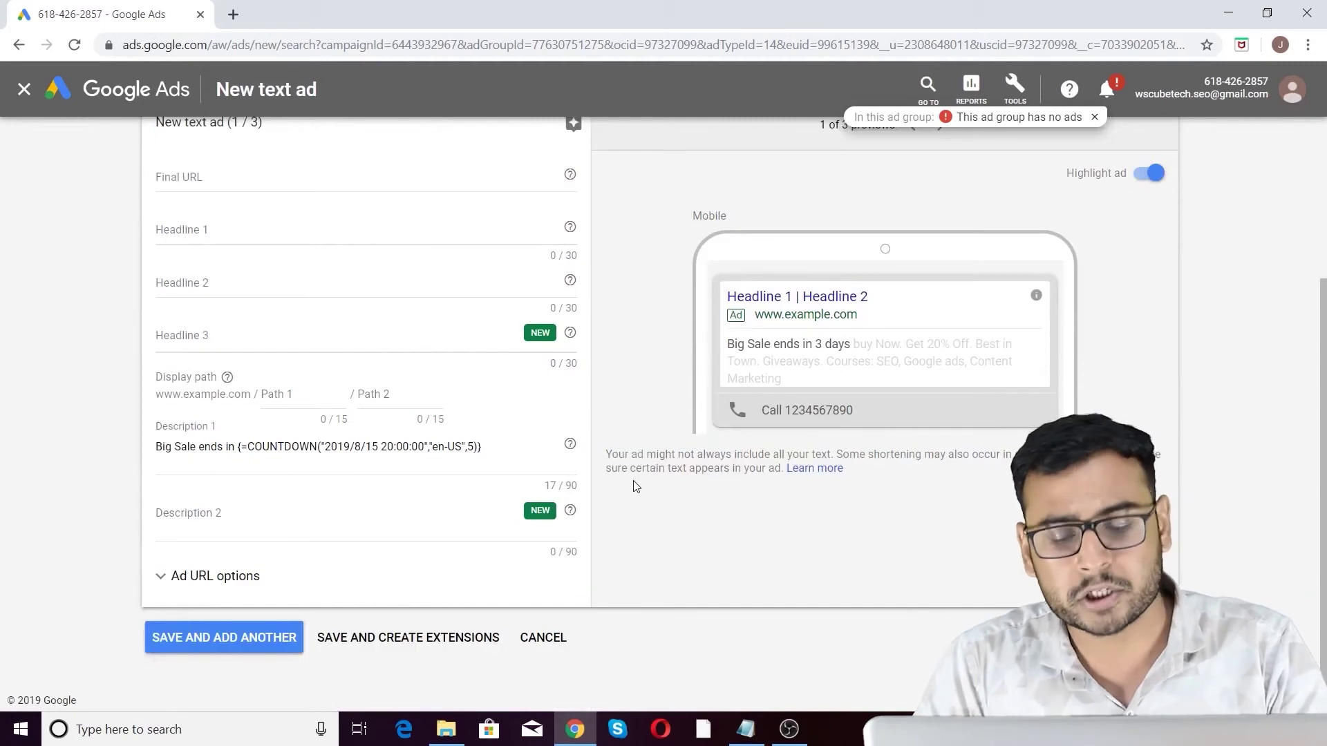
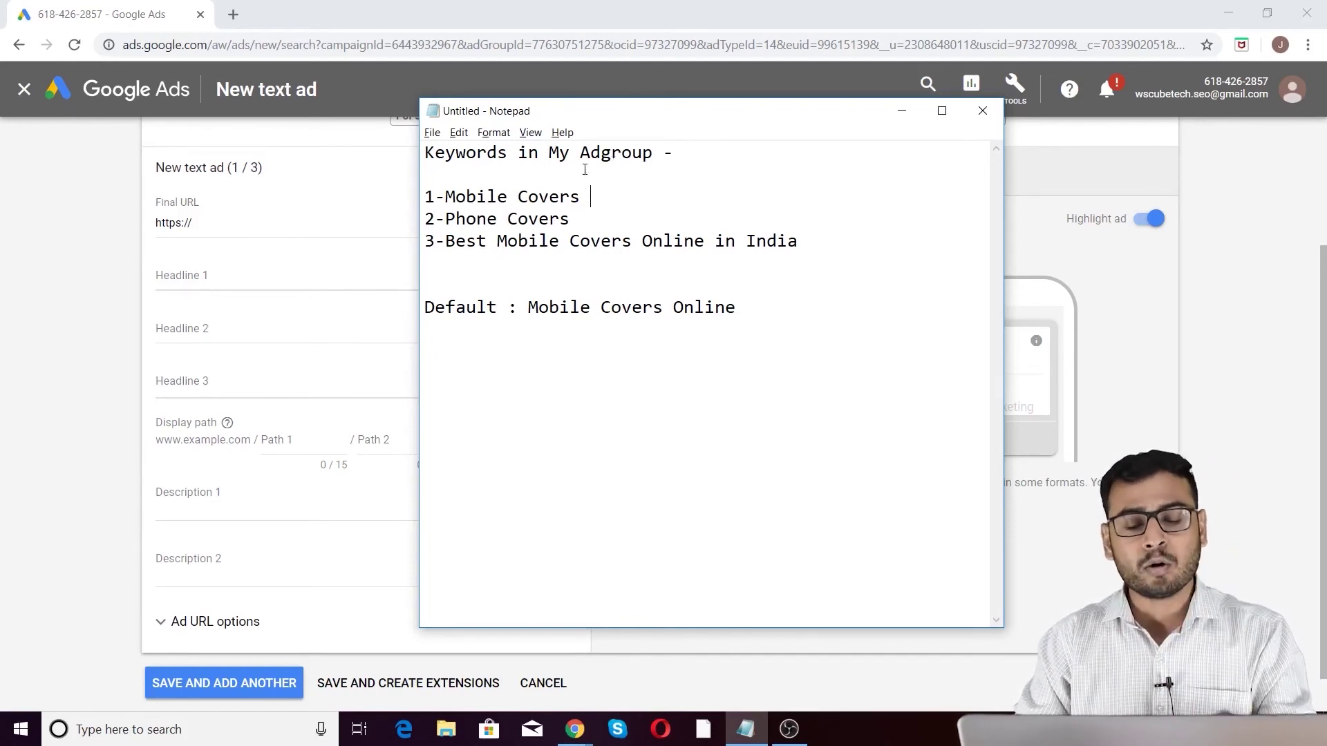
Review the three ad group keywords listed in the Notepad note one by one.
left_click_drag(821, 239, 436, 189)
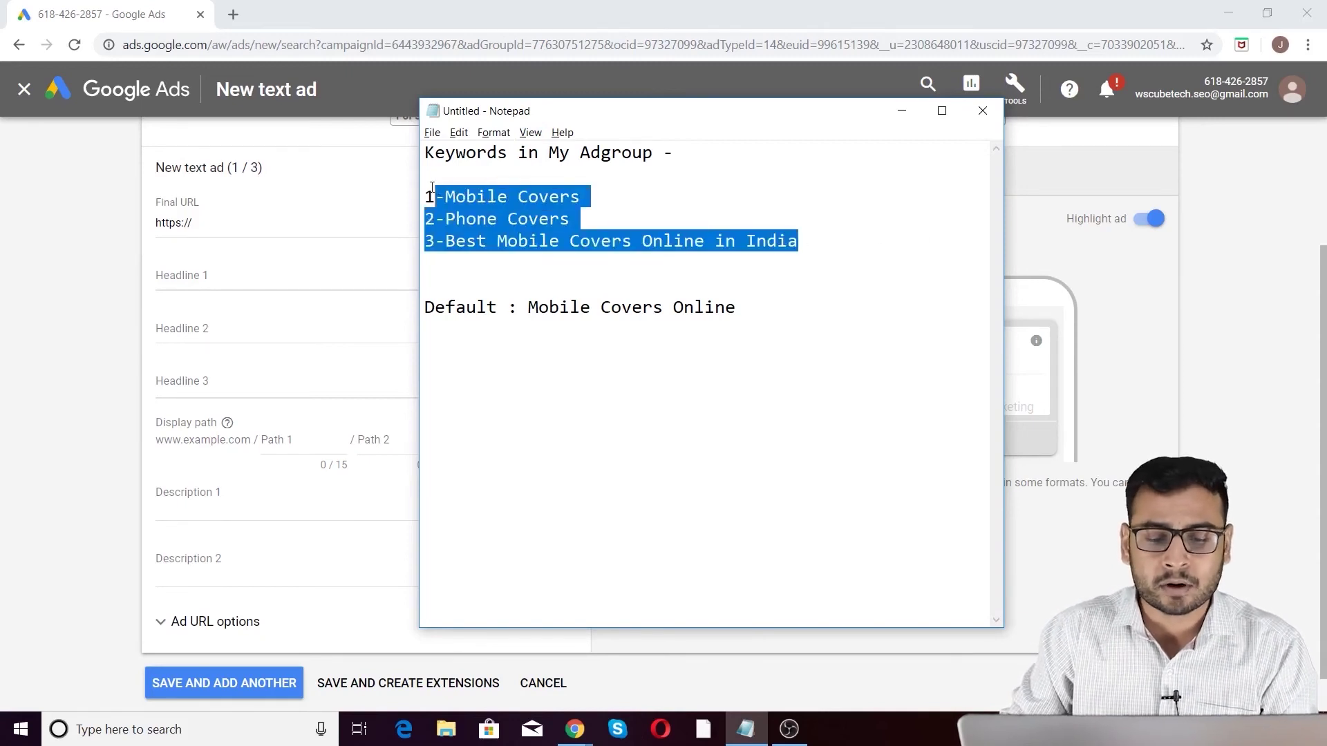
left_click(736, 241)
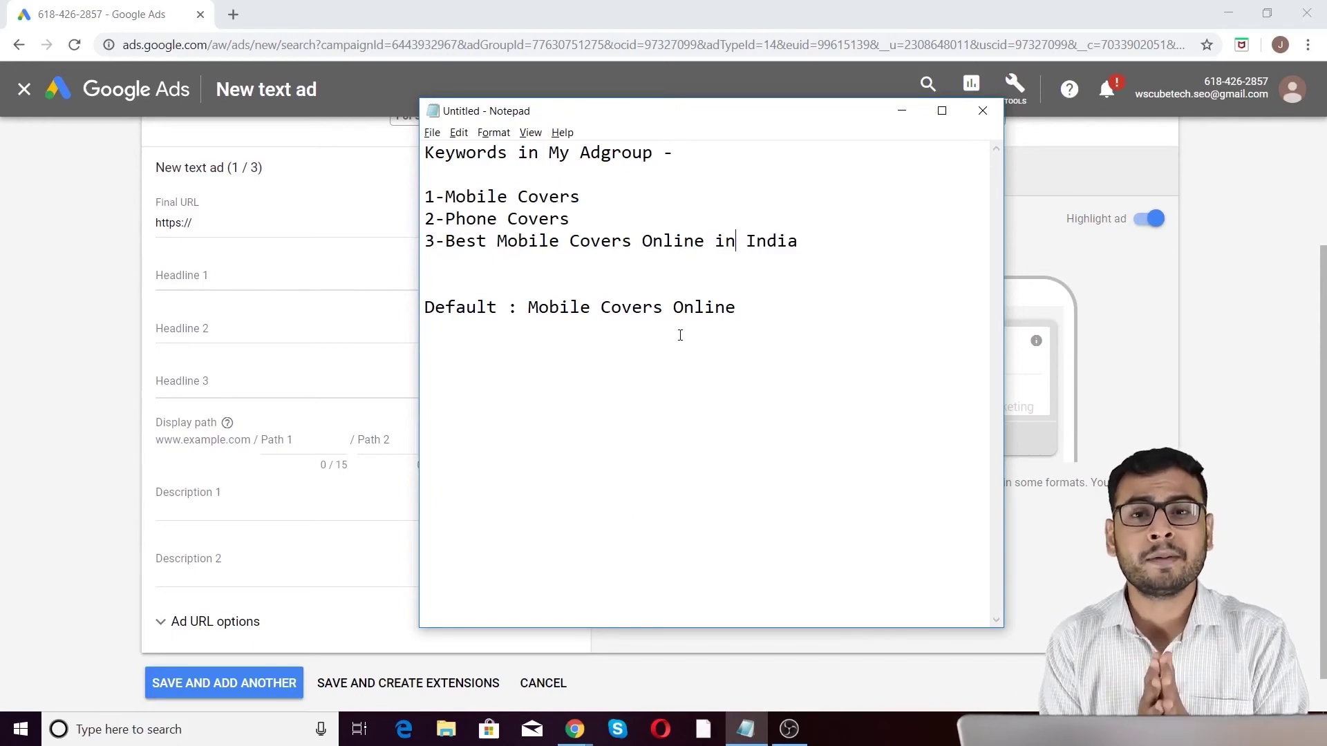
left_click_drag(467, 198, 798, 241)
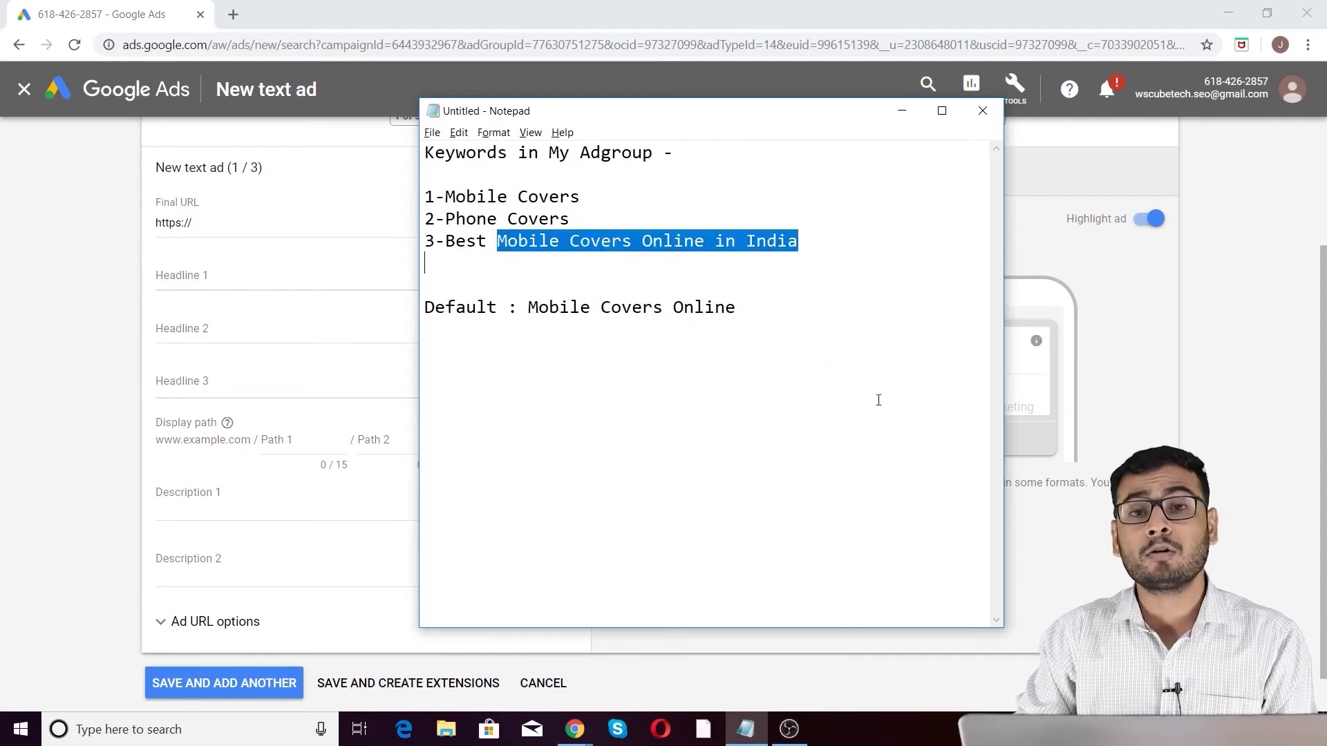
left_click(899, 413)
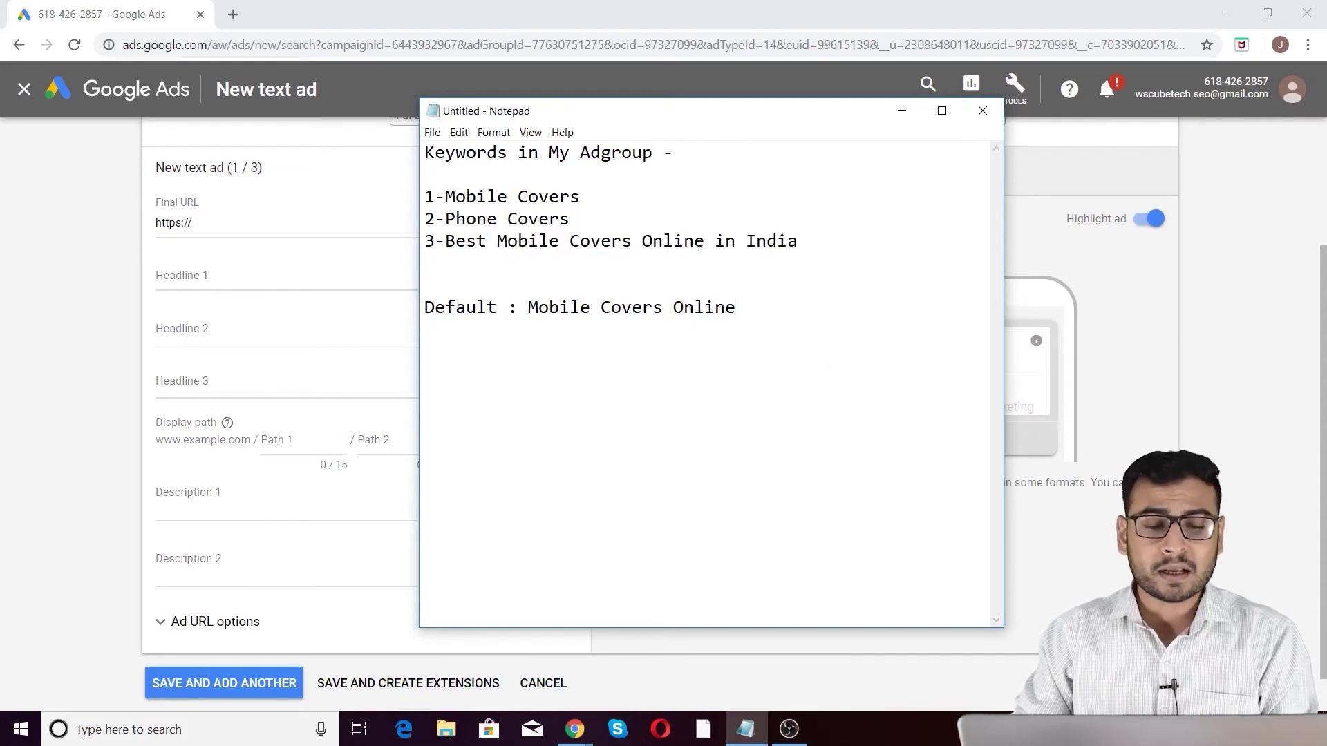
left_click_drag(447, 198, 588, 198)
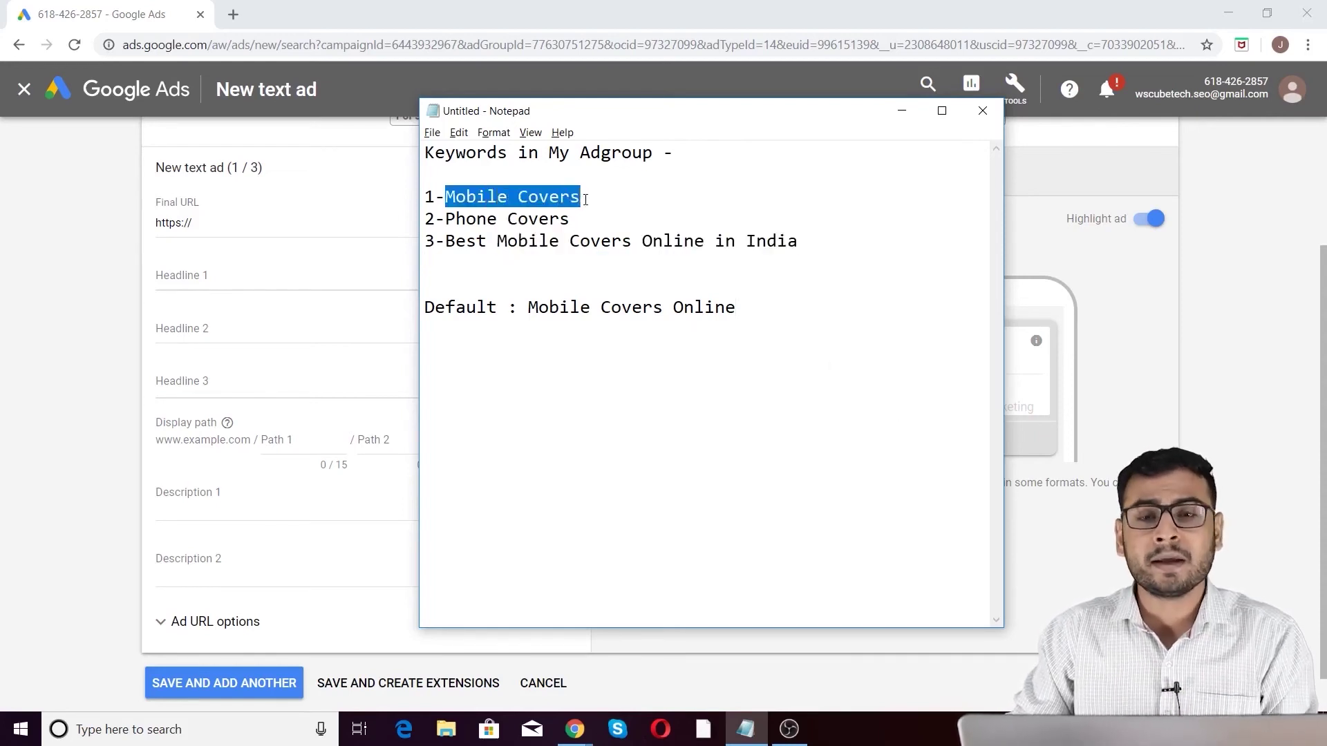
left_click(749, 209)
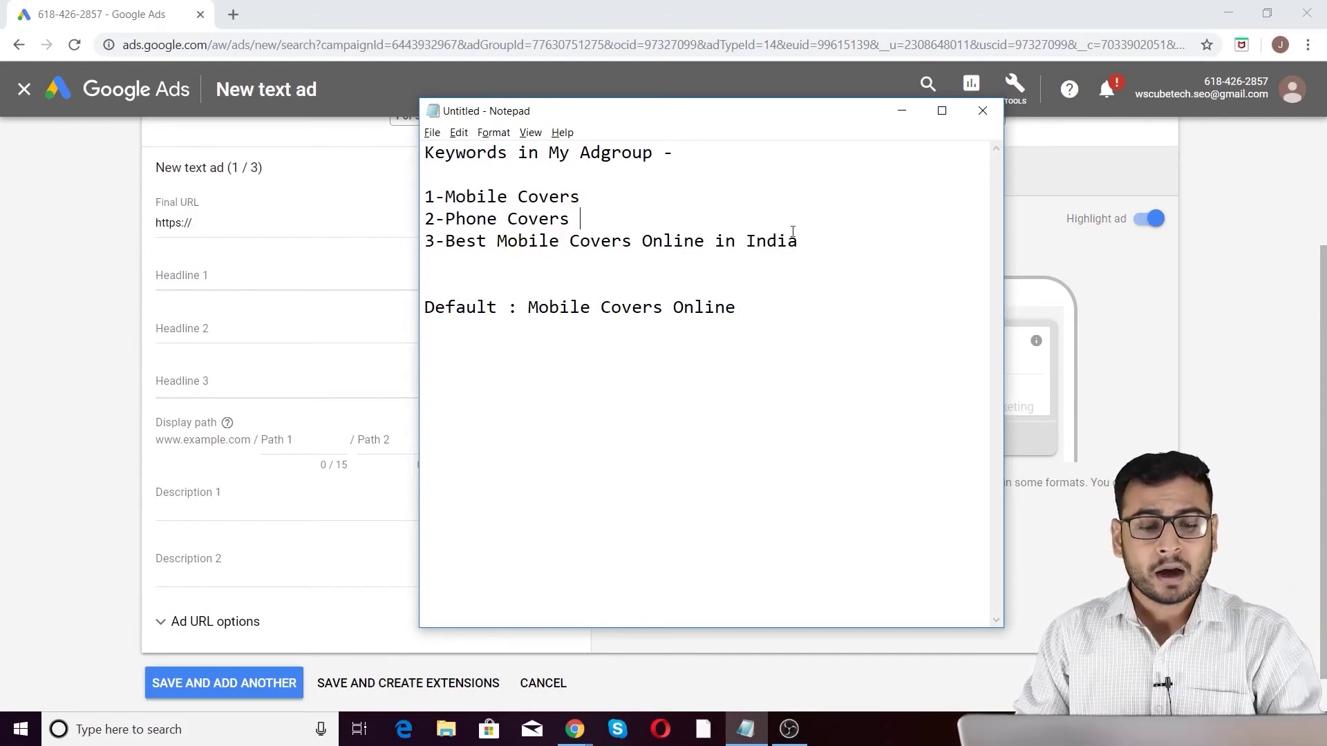
left_click_drag(443, 219, 581, 220)
left_click(649, 228)
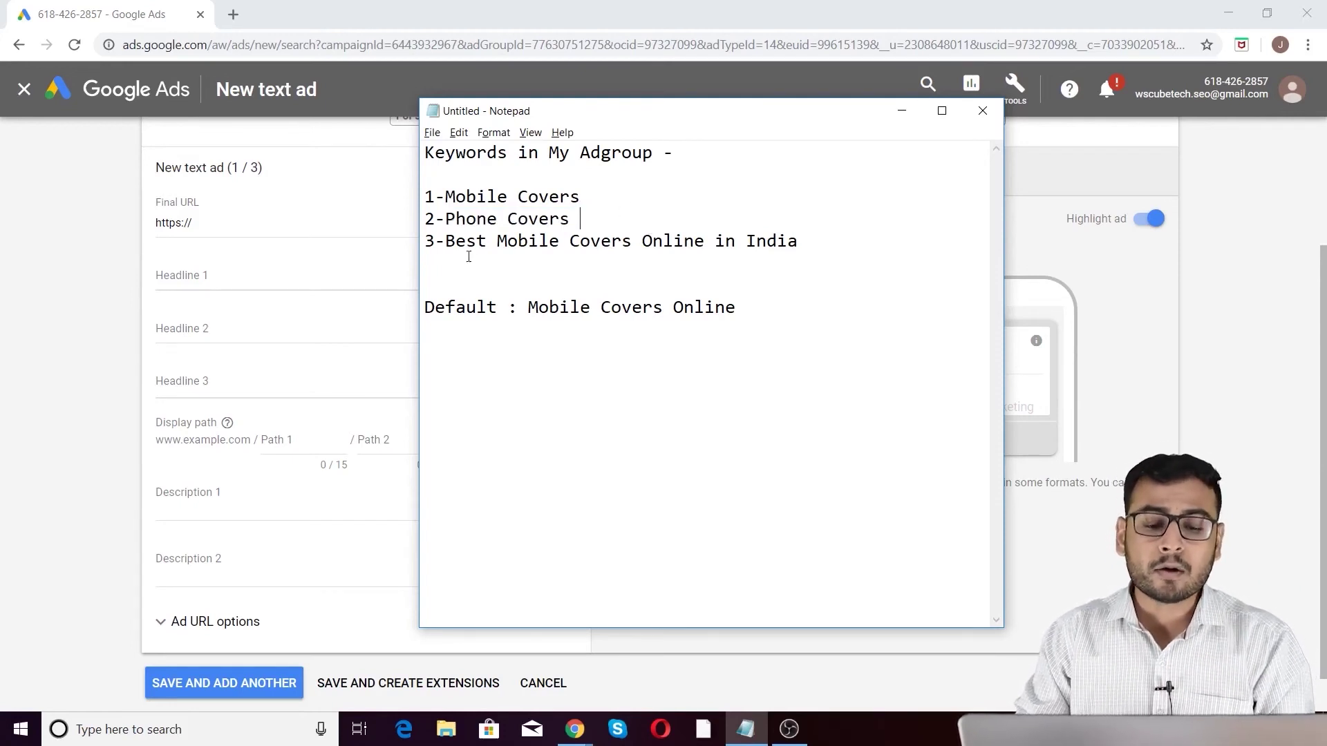
left_click_drag(445, 243, 766, 243)
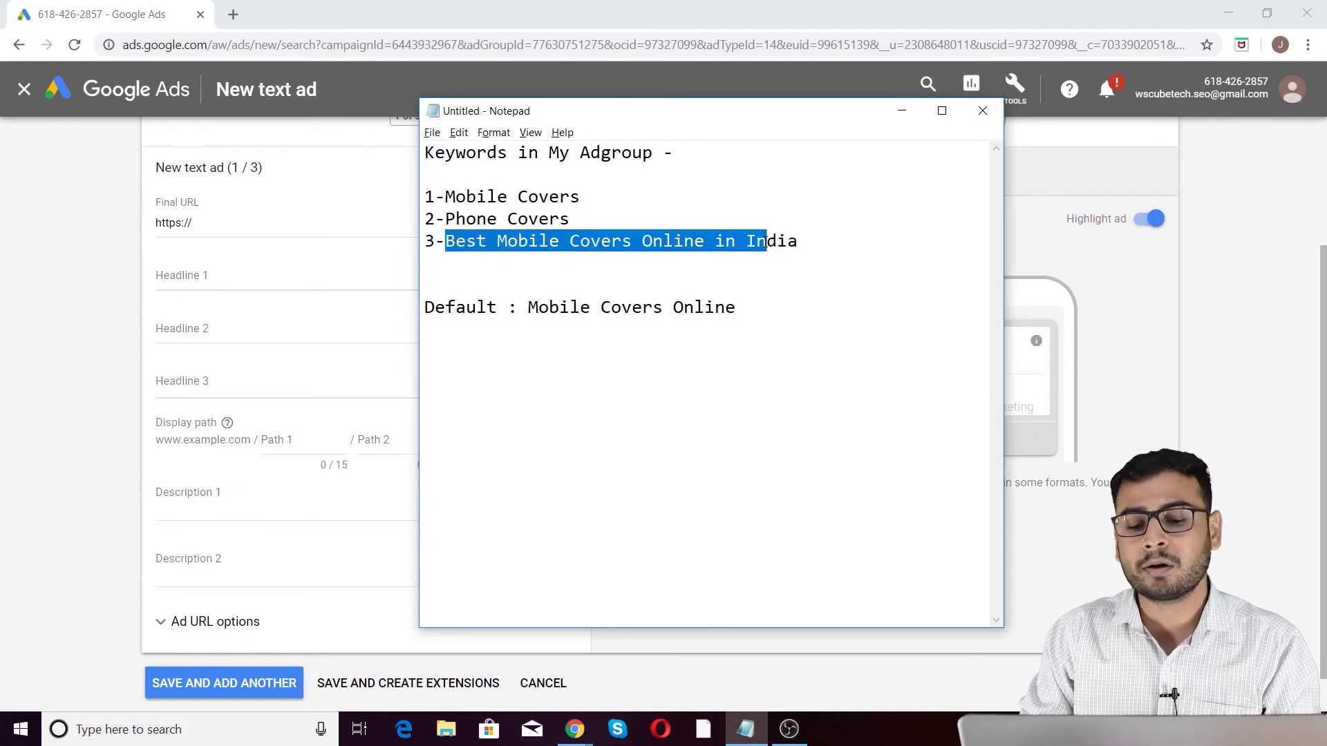
left_click(815, 260)
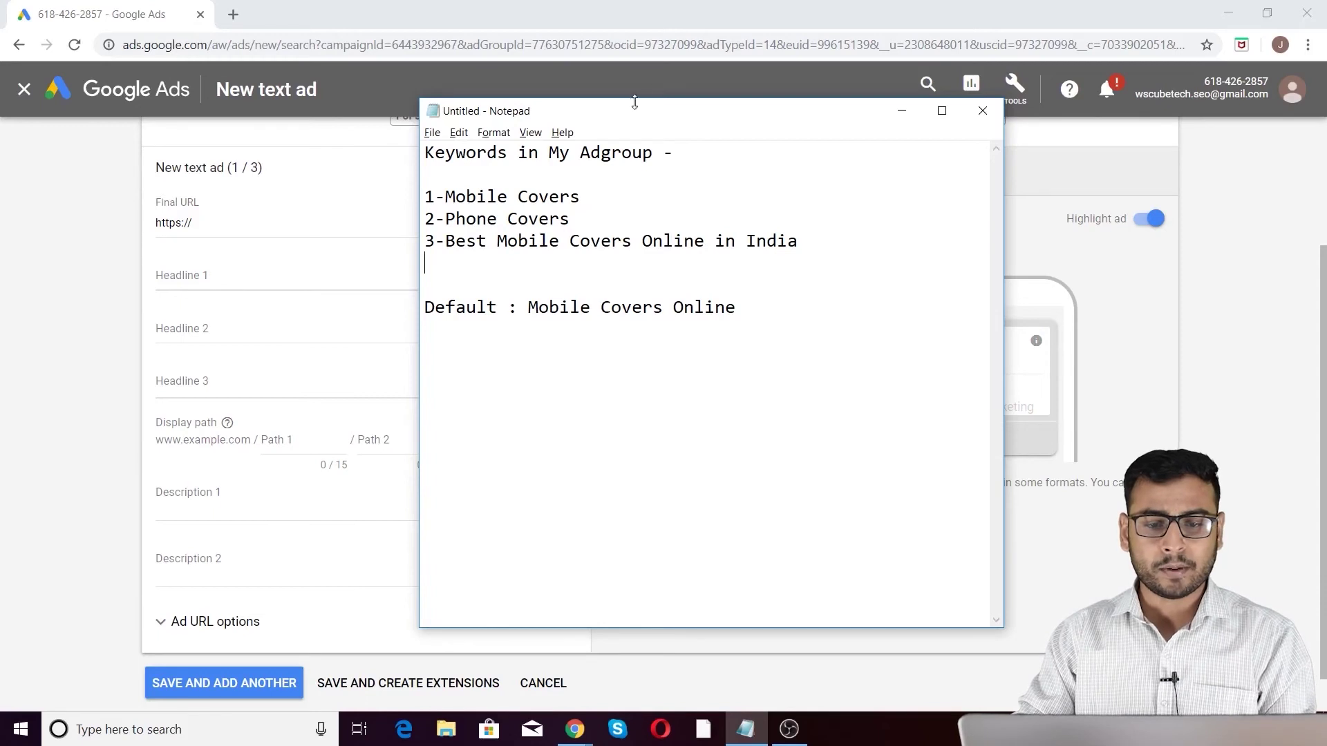
Begin headline 1 with "Buy" followed by a keyword insertion.
left_click_drag(635, 102, 809, 105)
left_click(295, 276)
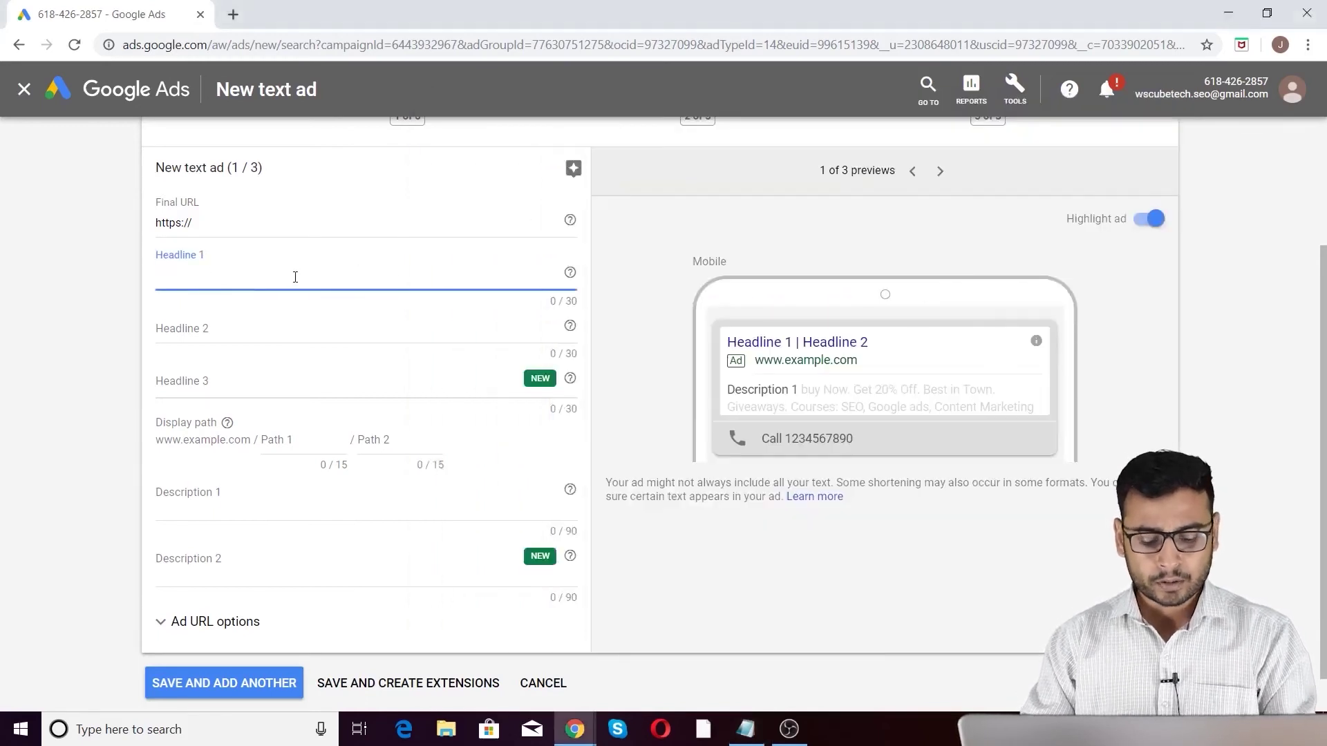
type("B")
key("BackSpace")
type("Buy")
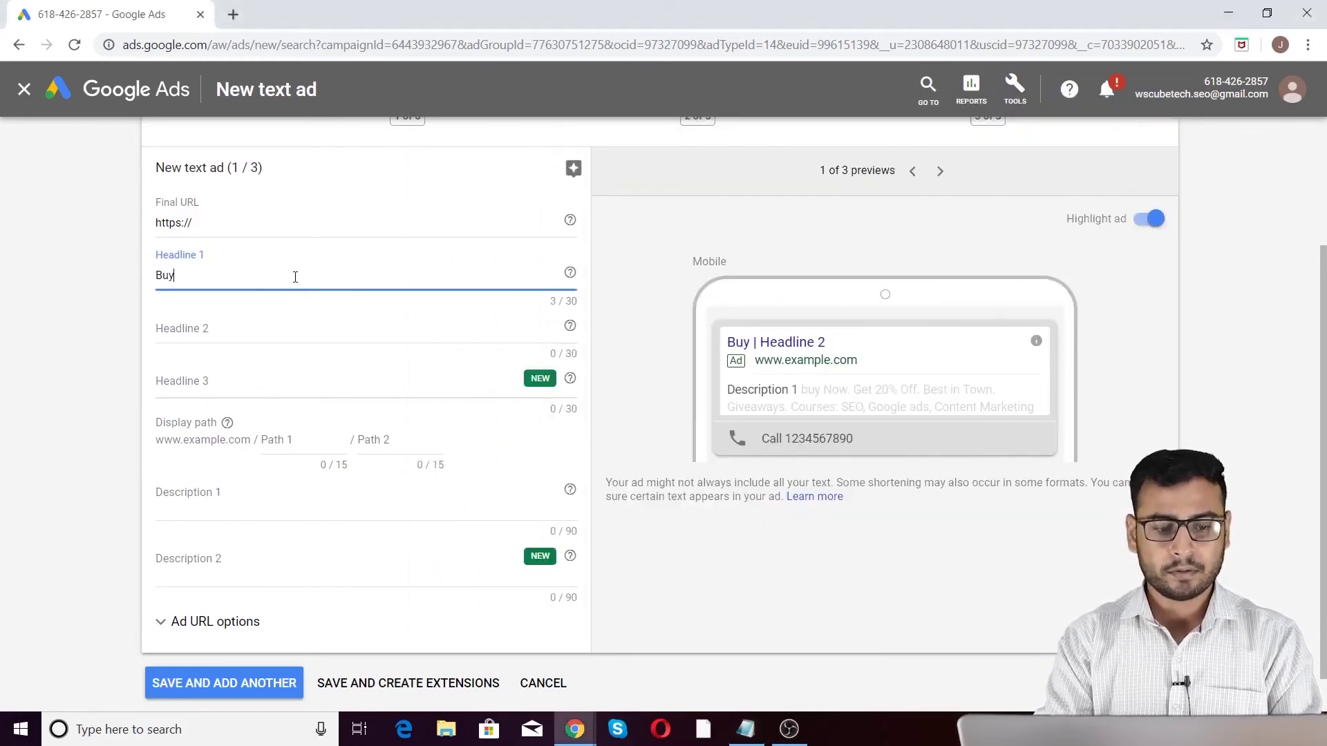
type(" {")
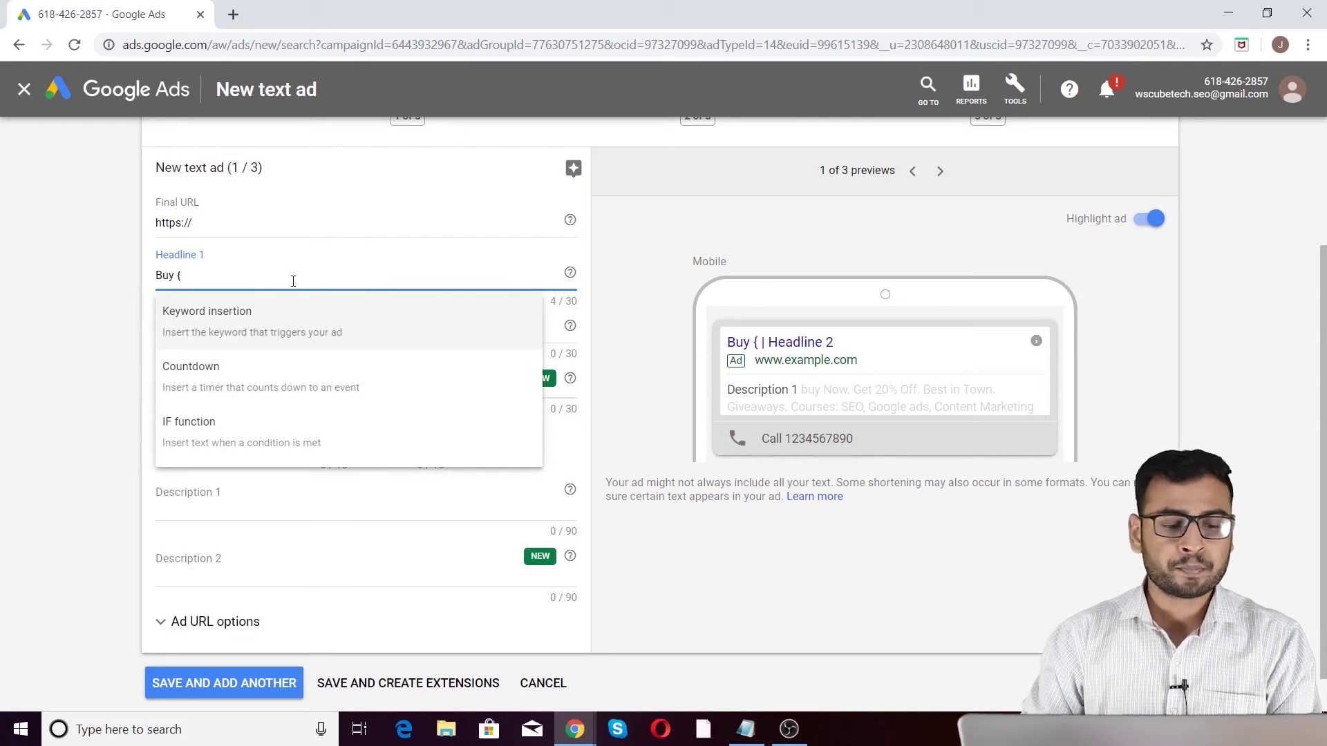
left_click(265, 312)
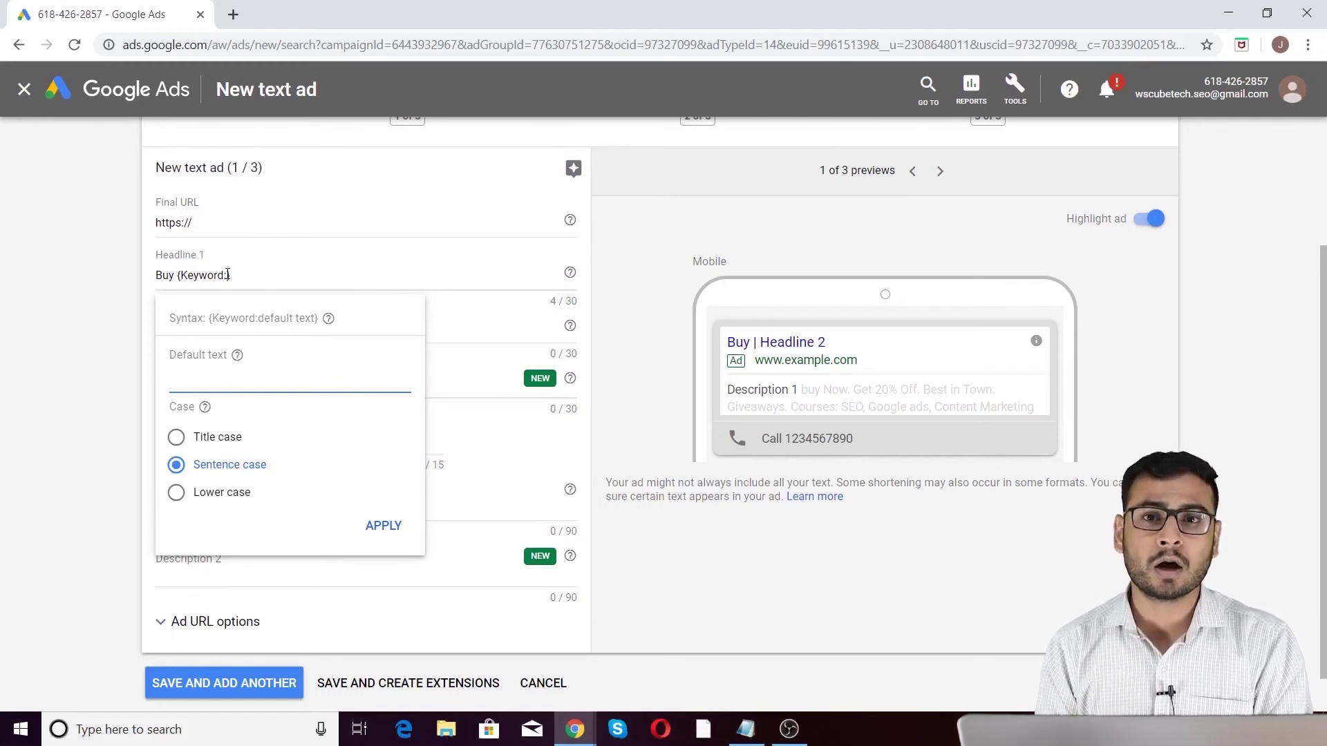
Set the keyword insertion's default text to "Mobile Covers Online" from the Notepad note and apply it to headline 1.
key("alt+Tab")
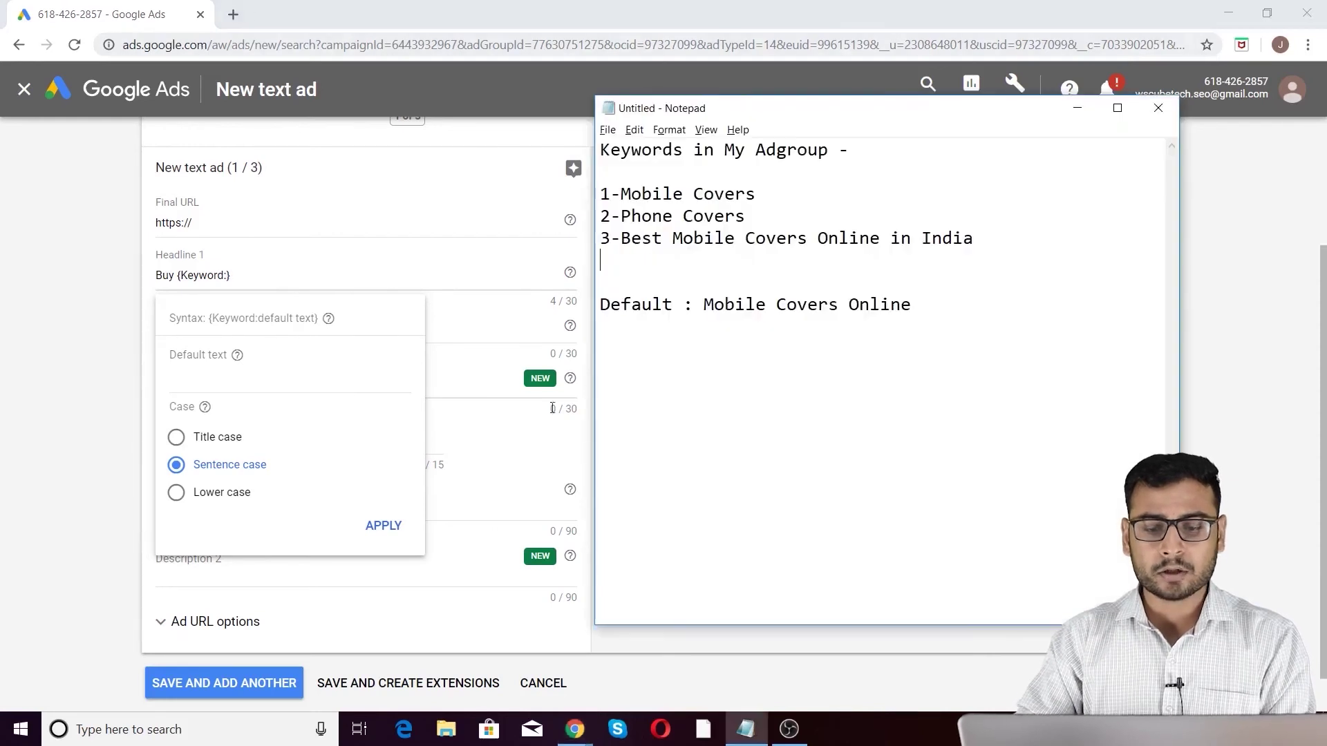
left_click_drag(703, 304, 1215, 305)
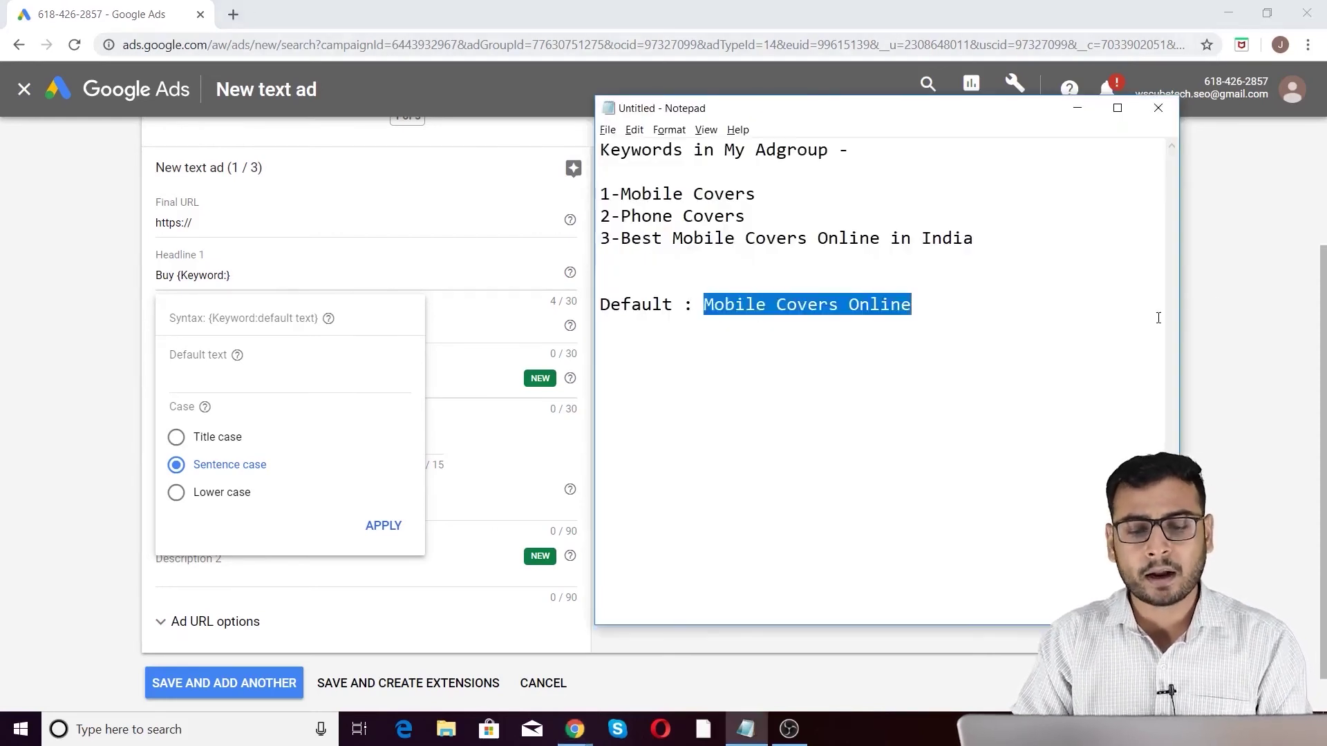
key("ctrl+c")
left_click(300, 381)
key("ctrl+v")
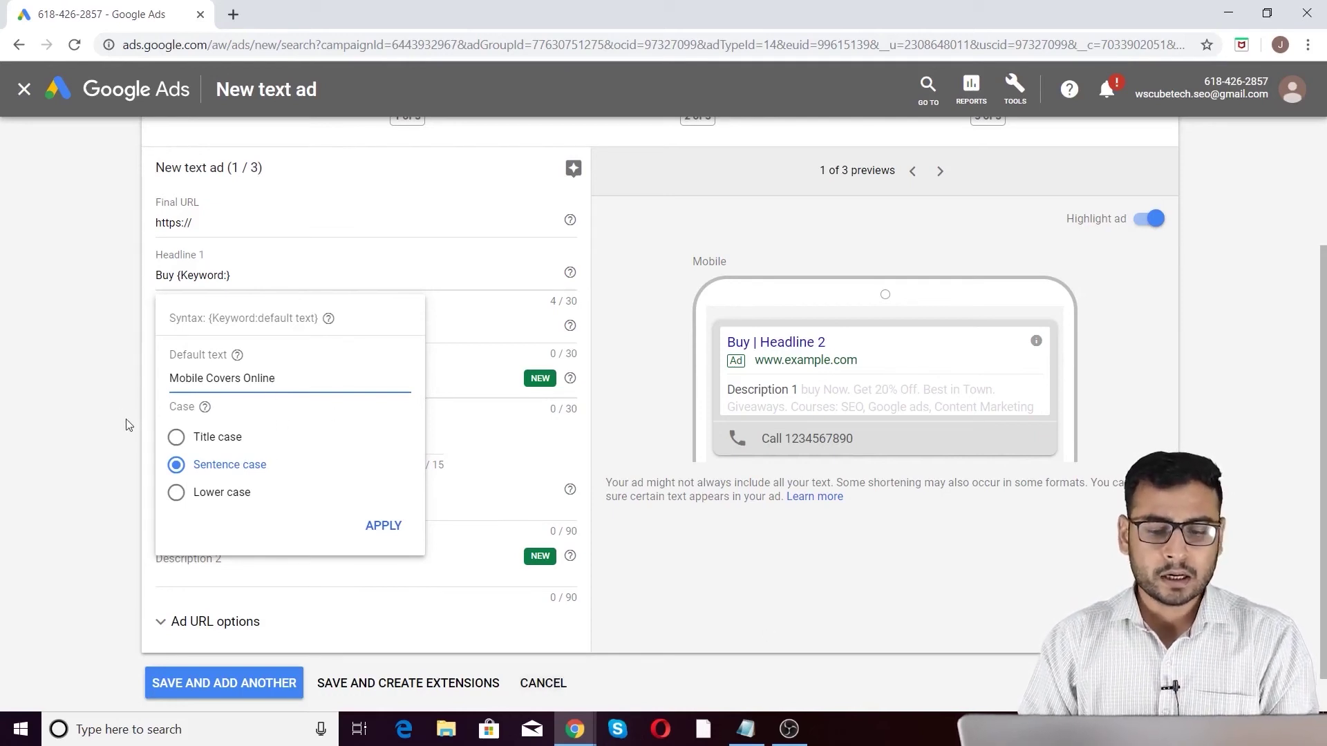
left_click(368, 525)
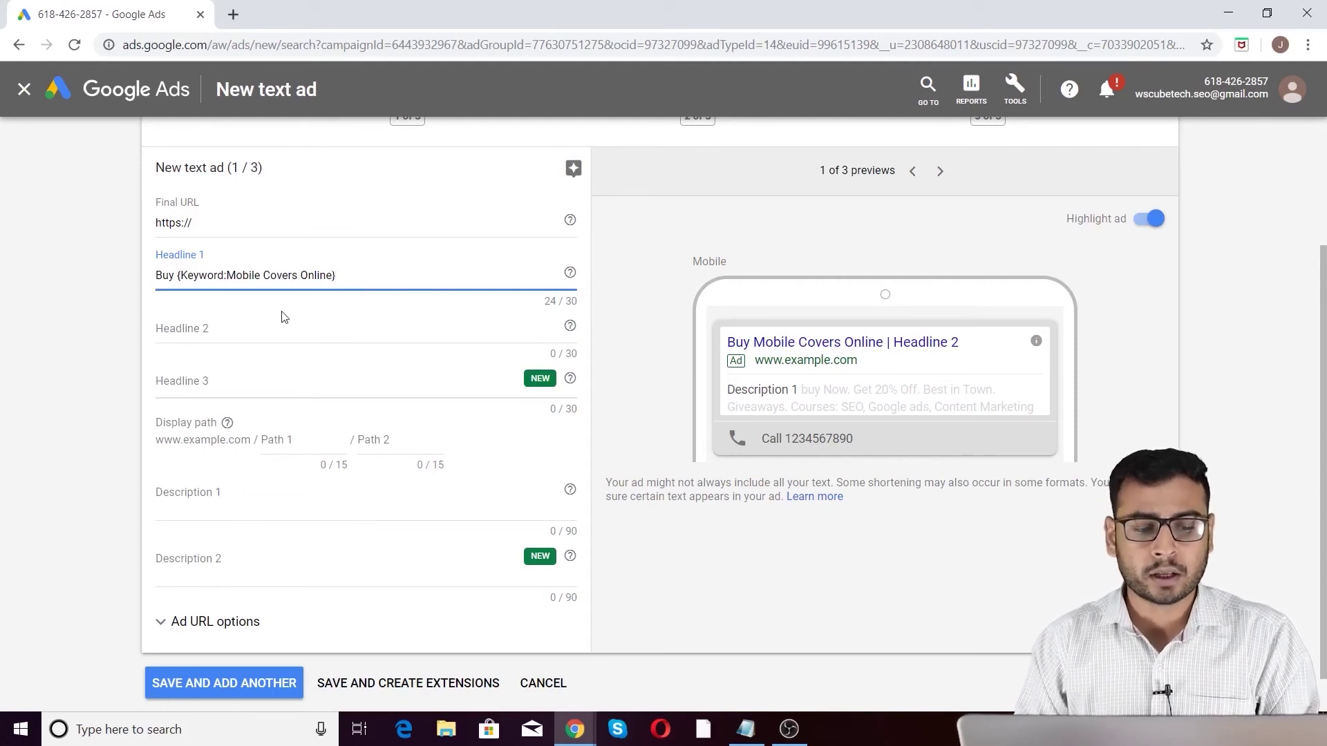
Replace the word "Keyword" inside the headline 1 braces with the first keyword from the Notepad note, "Mobile Covers".
left_click_drag(224, 275, 181, 276)
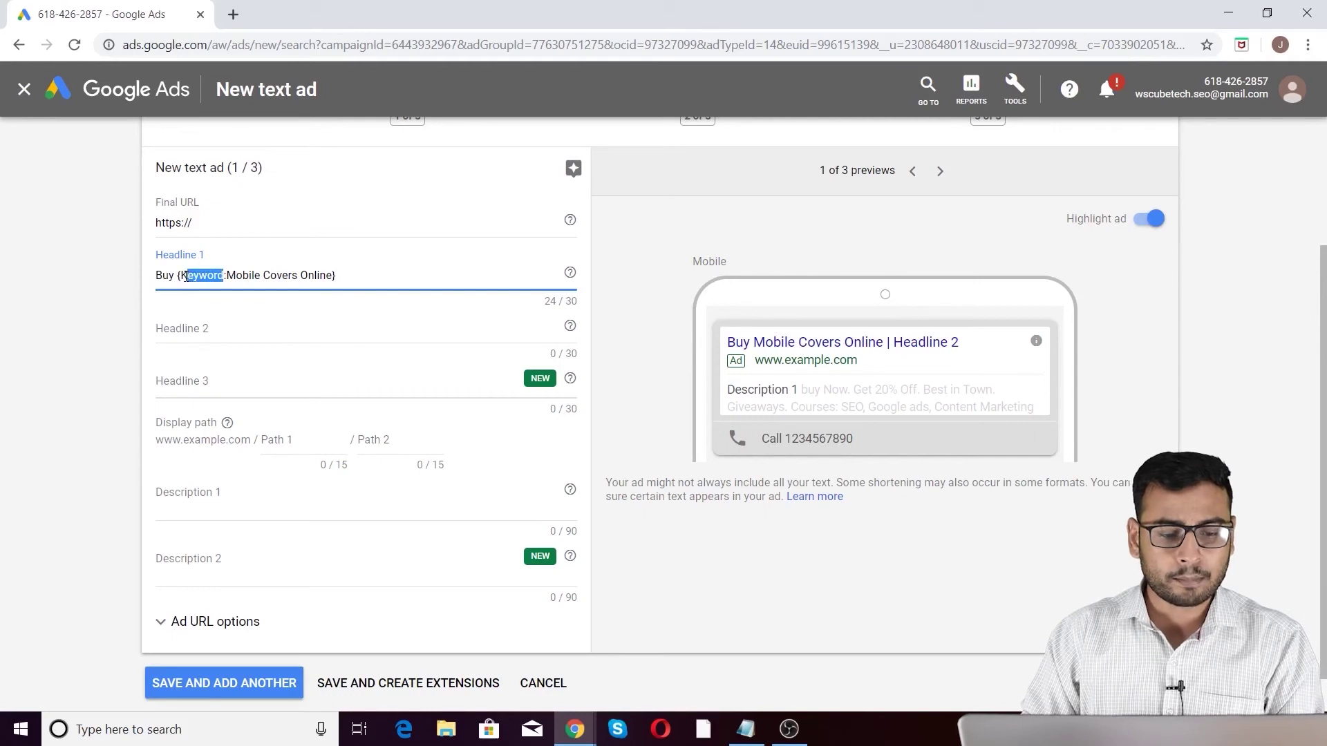
key("BackSpace")
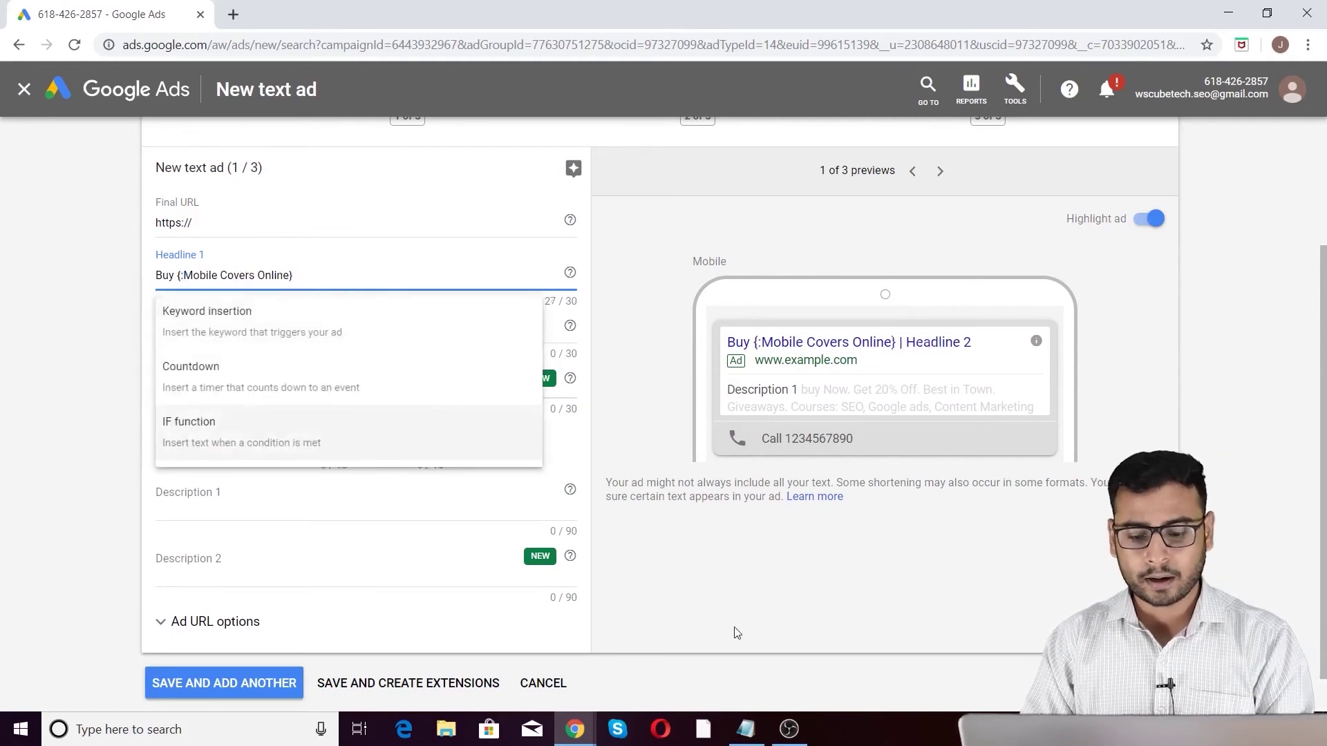
left_click(745, 729)
left_click(665, 194)
double_click(665, 194)
left_click_drag(755, 194, 623, 194)
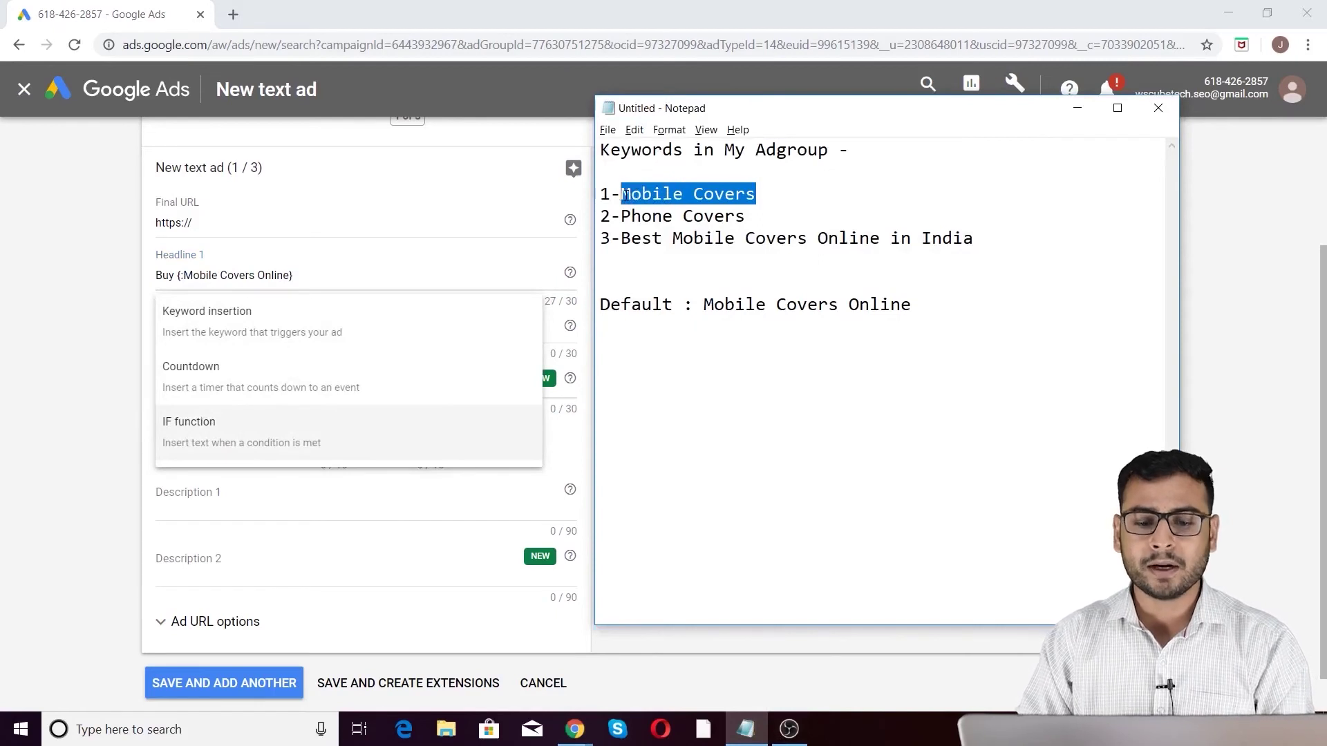
left_click(185, 277)
key("ctrl+v")
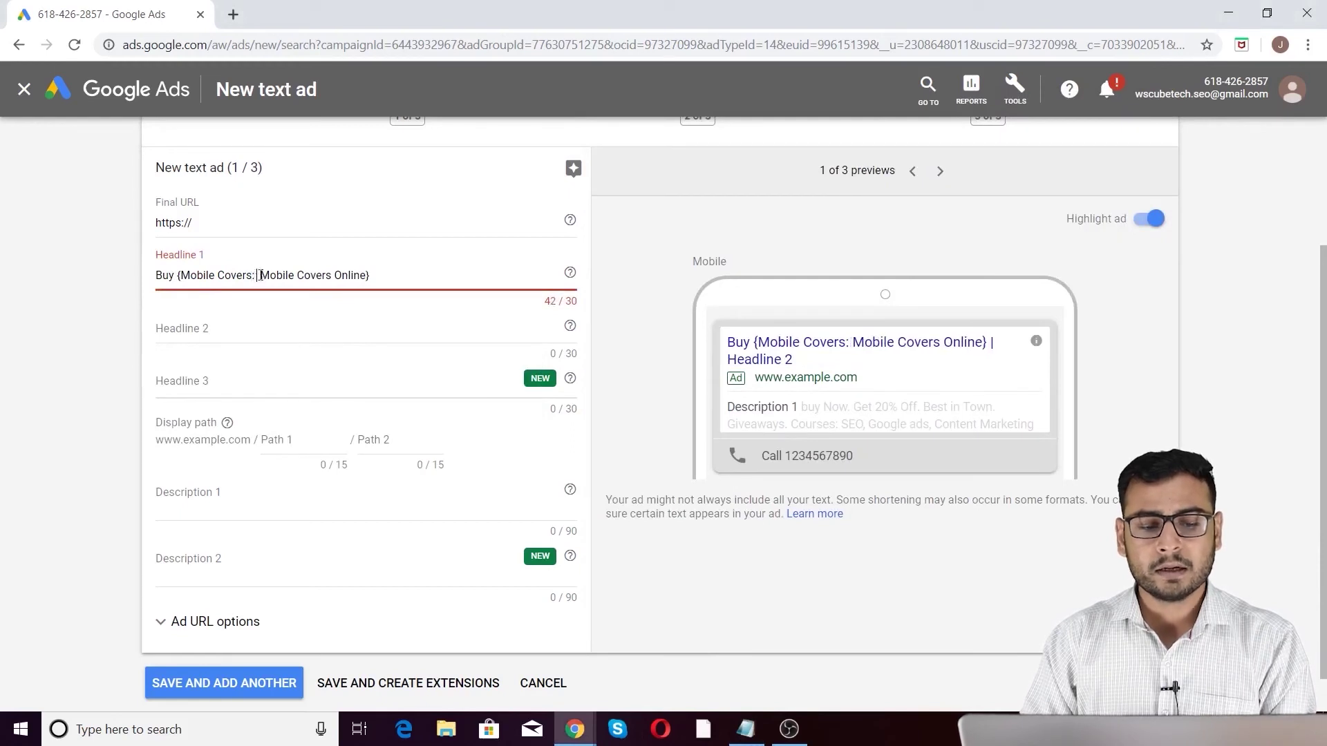
Remove the default text, braces and colon so that headline 1 reads "Buy Mobile Covers".
key("shift+End")
left_click_drag(397, 277, 367, 277)
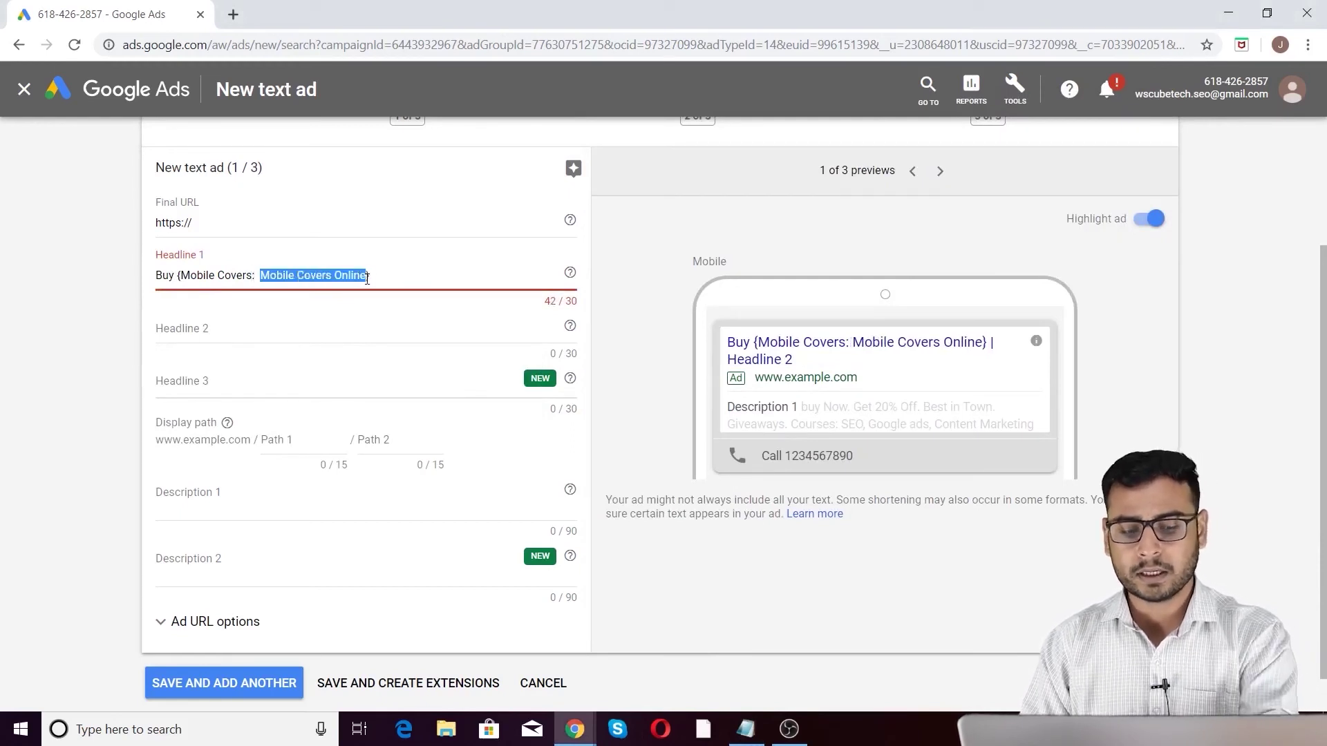
key("BackSpace")
key("BackSpace")
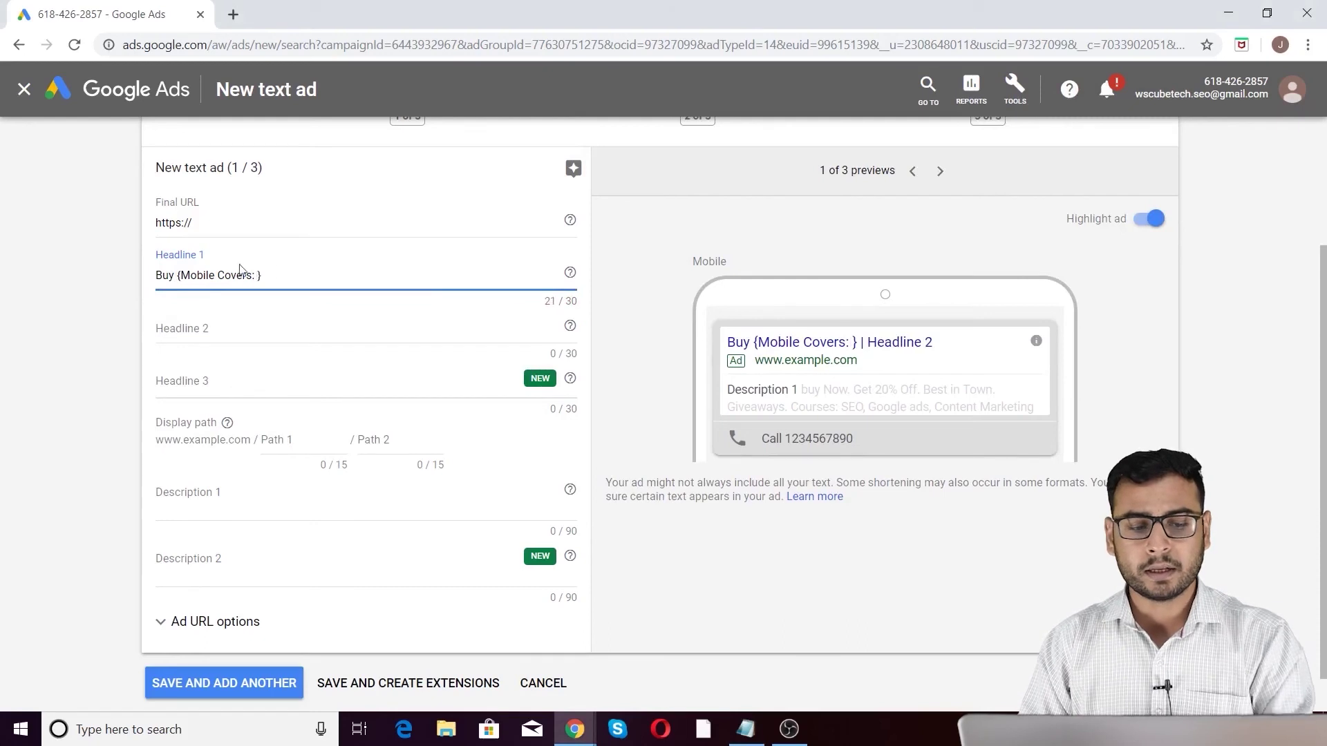
left_click_drag(280, 273, 127, 258)
left_click(271, 275)
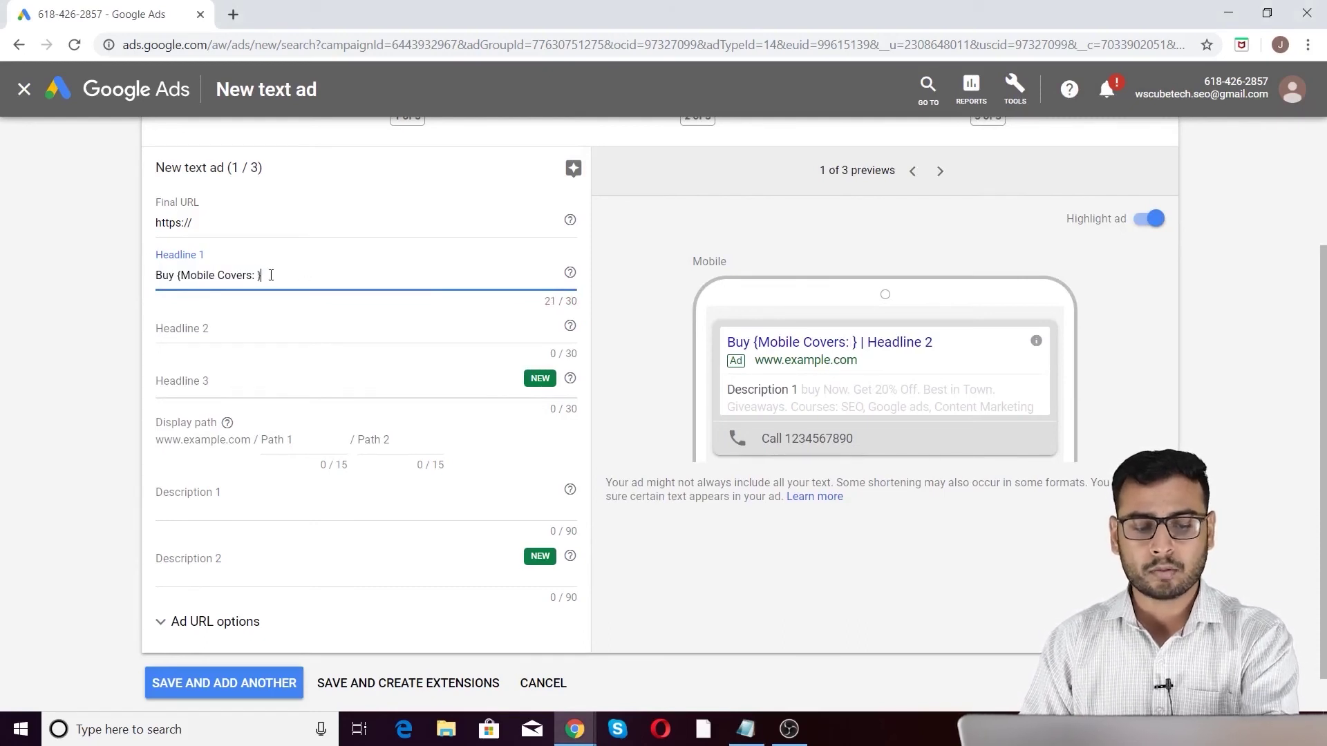
key("BackSpace")
key("BackSpace")
key("BackSpace")
left_click(184, 276)
key("BackSpace")
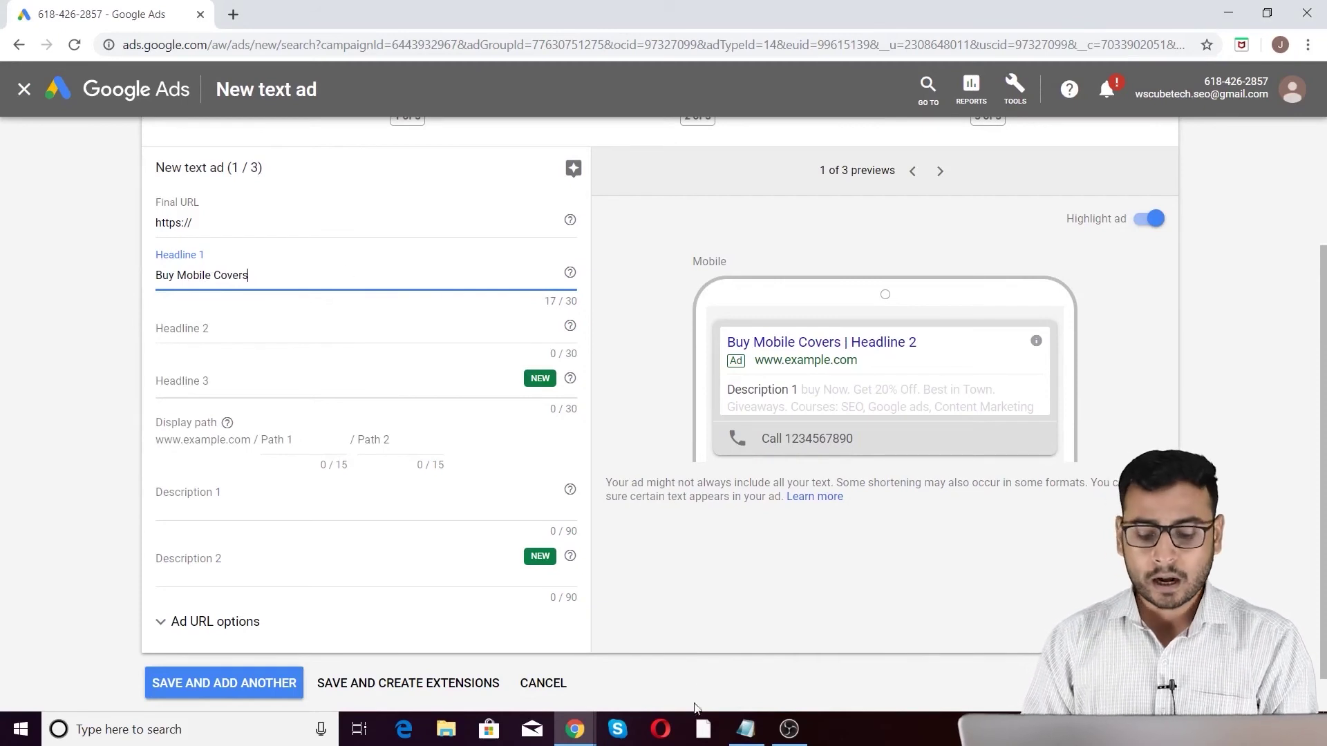
Swap "Mobile Covers" in headline 1 for the second keyword from the Notepad note, "Phone Covers".
left_click(746, 729)
left_click(682, 220)
double_click(682, 220)
left_click_drag(757, 220, 620, 219)
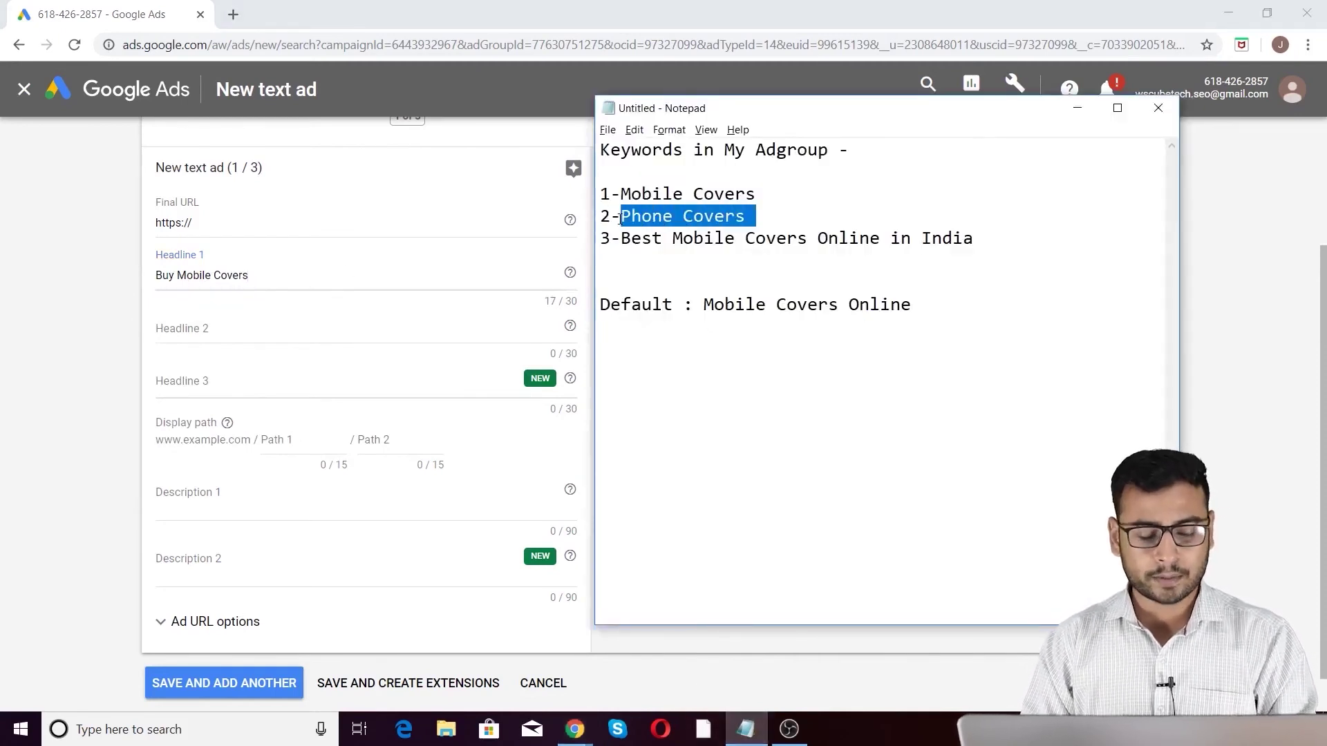
left_click_drag(265, 274, 177, 273)
key("ctrl+v")
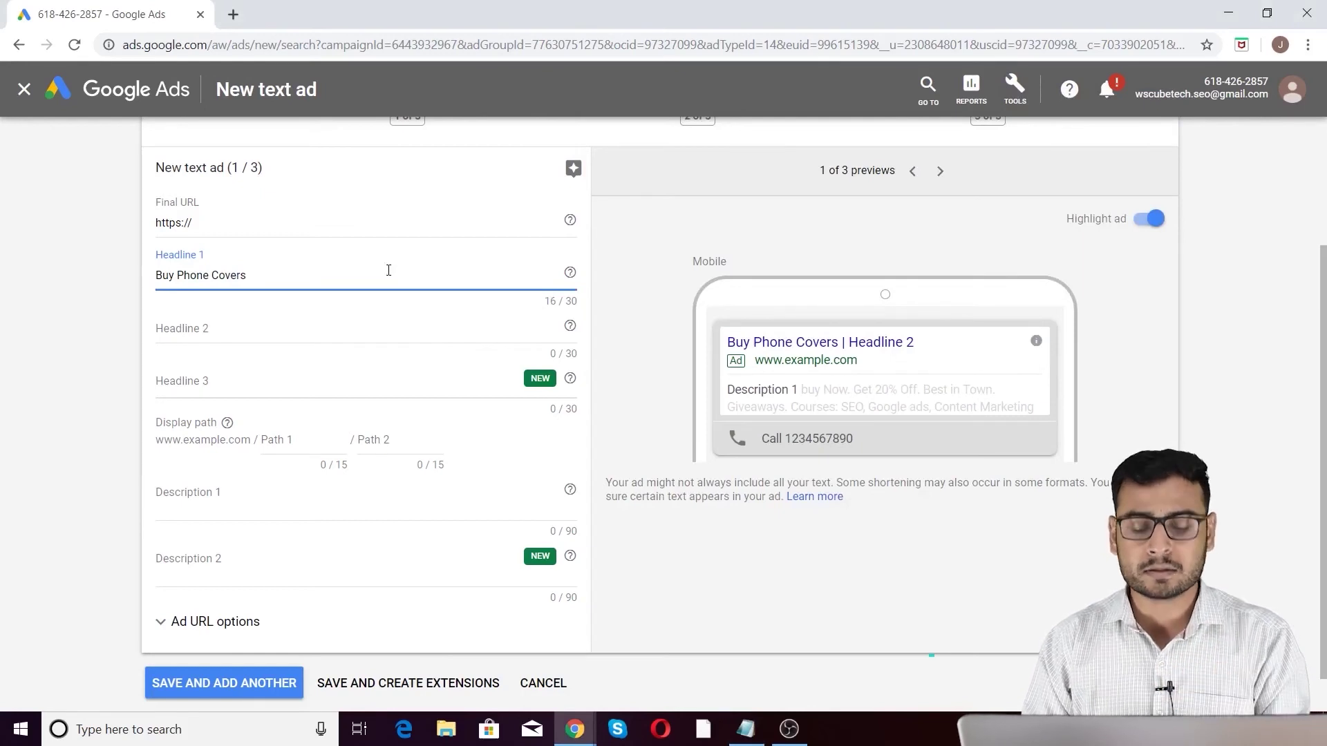
Replace "Phone Covers" in headline 1 with the third keyword from the Notepad note, "Best Mobile Covers Online in India".
left_click(745, 729)
left_click(658, 257)
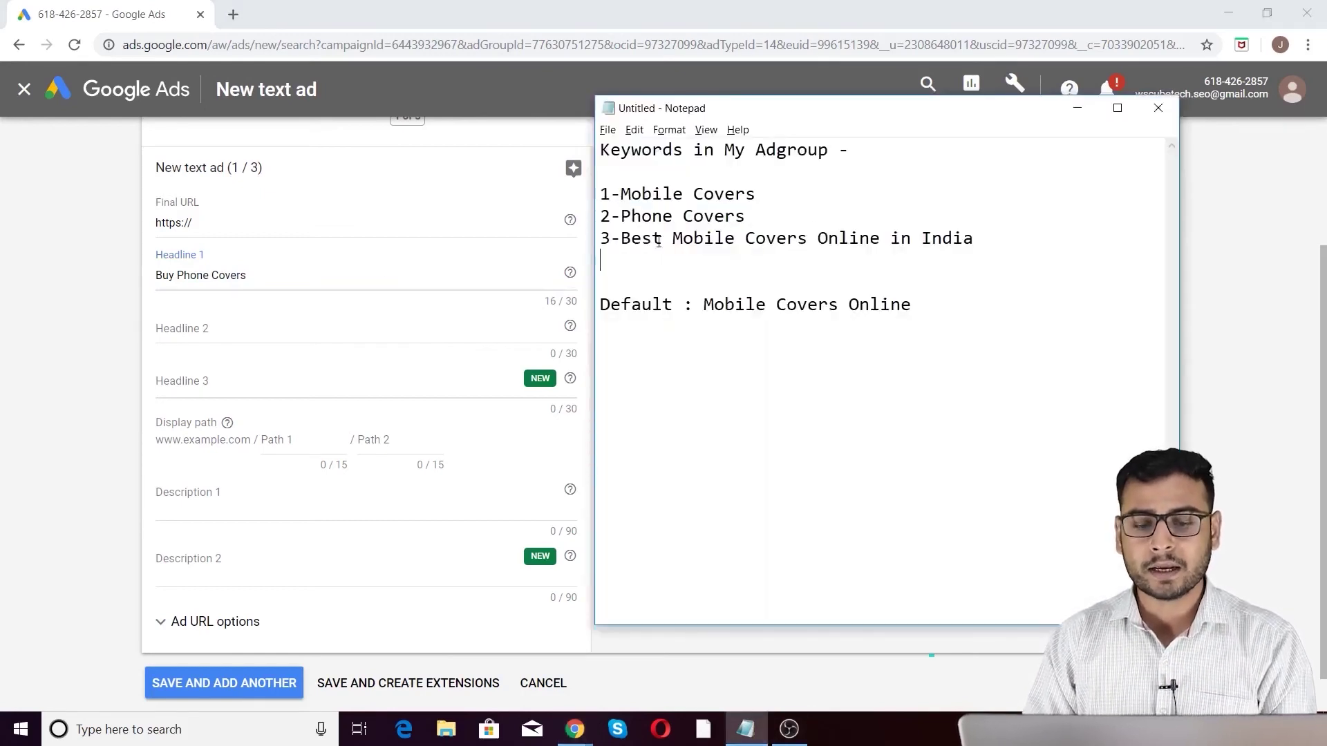
left_click_drag(621, 239, 1024, 239)
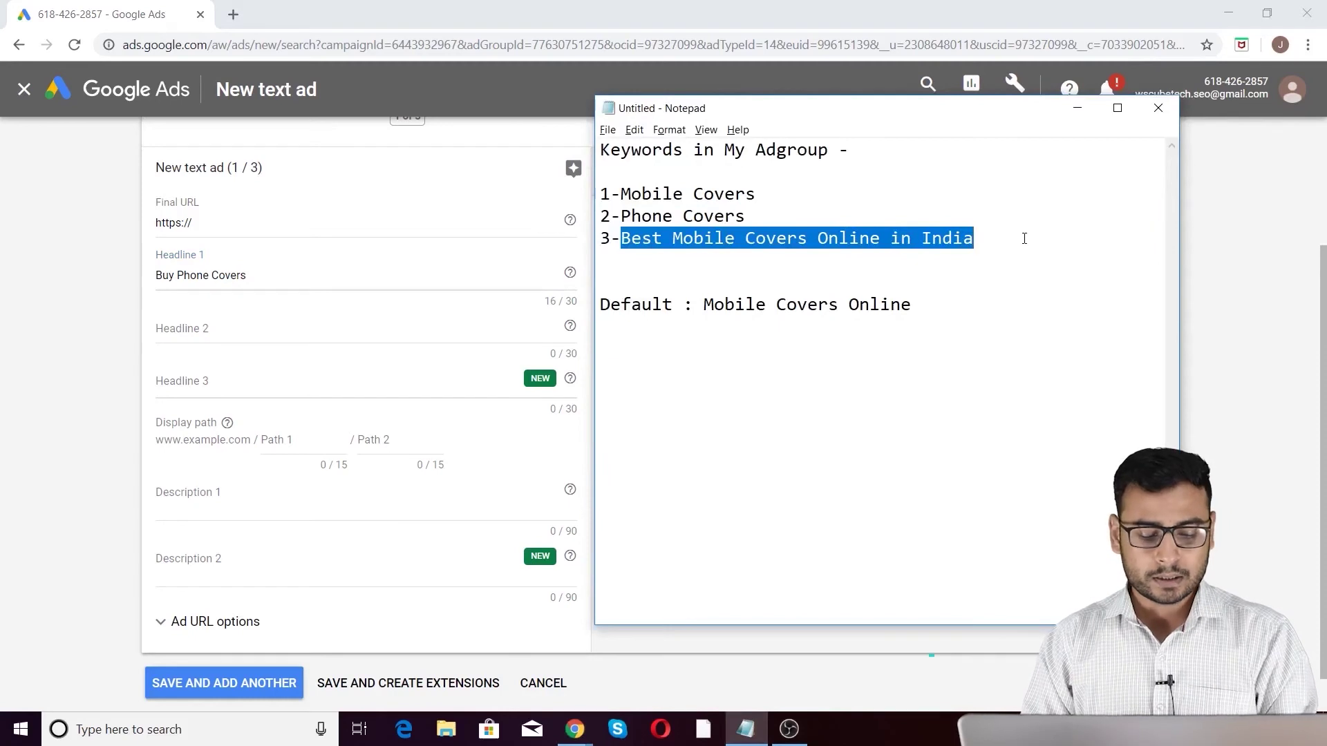
left_click(246, 250)
left_click(177, 275)
left_click_drag(198, 275, 438, 276)
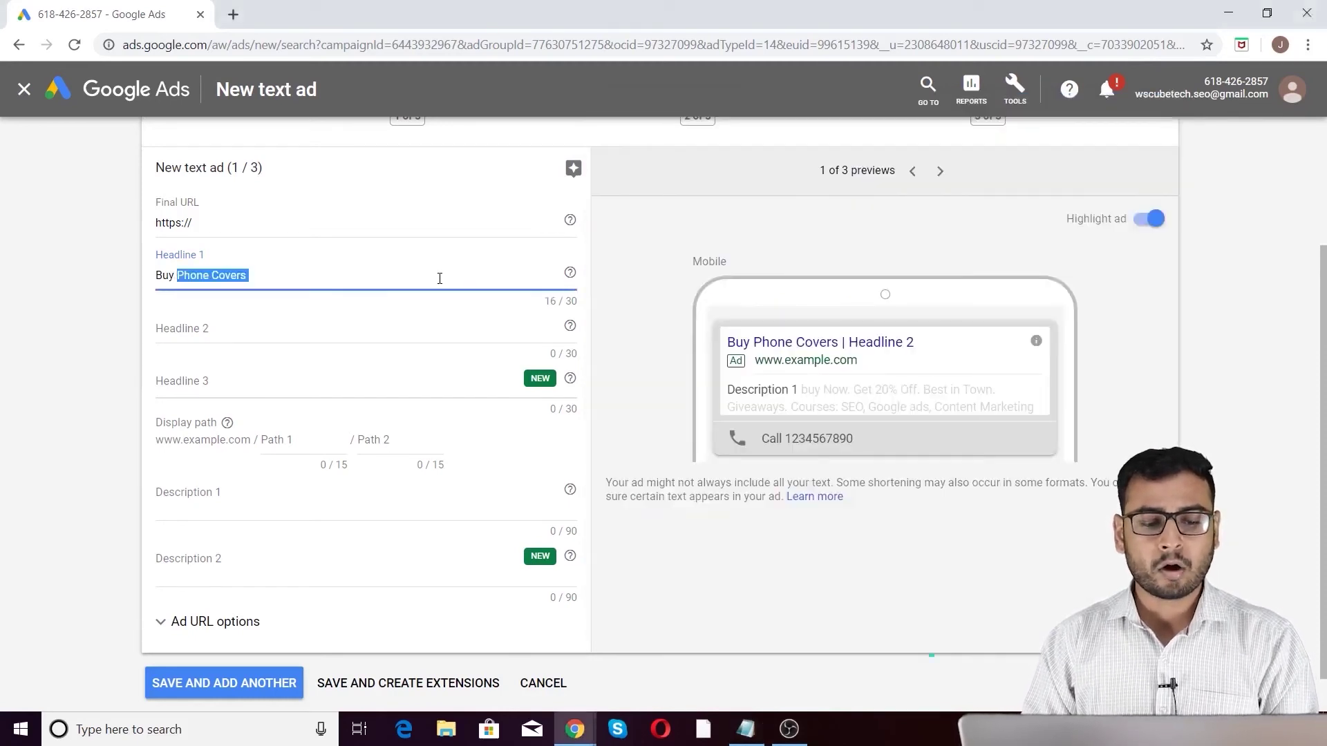
type("Best Mobile Covers Online in India")
triple_click(300, 276)
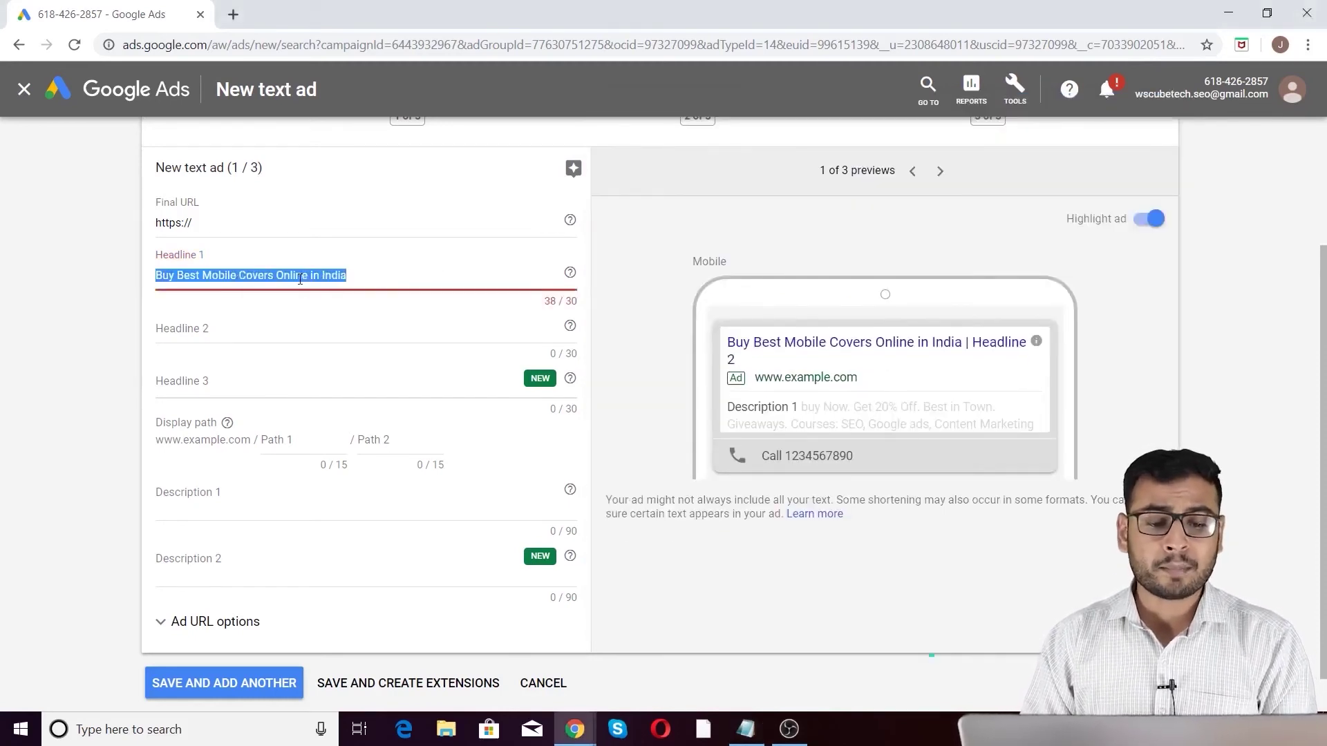
double_click(391, 277)
left_click_drag(390, 277, 510, 271)
left_click(511, 271)
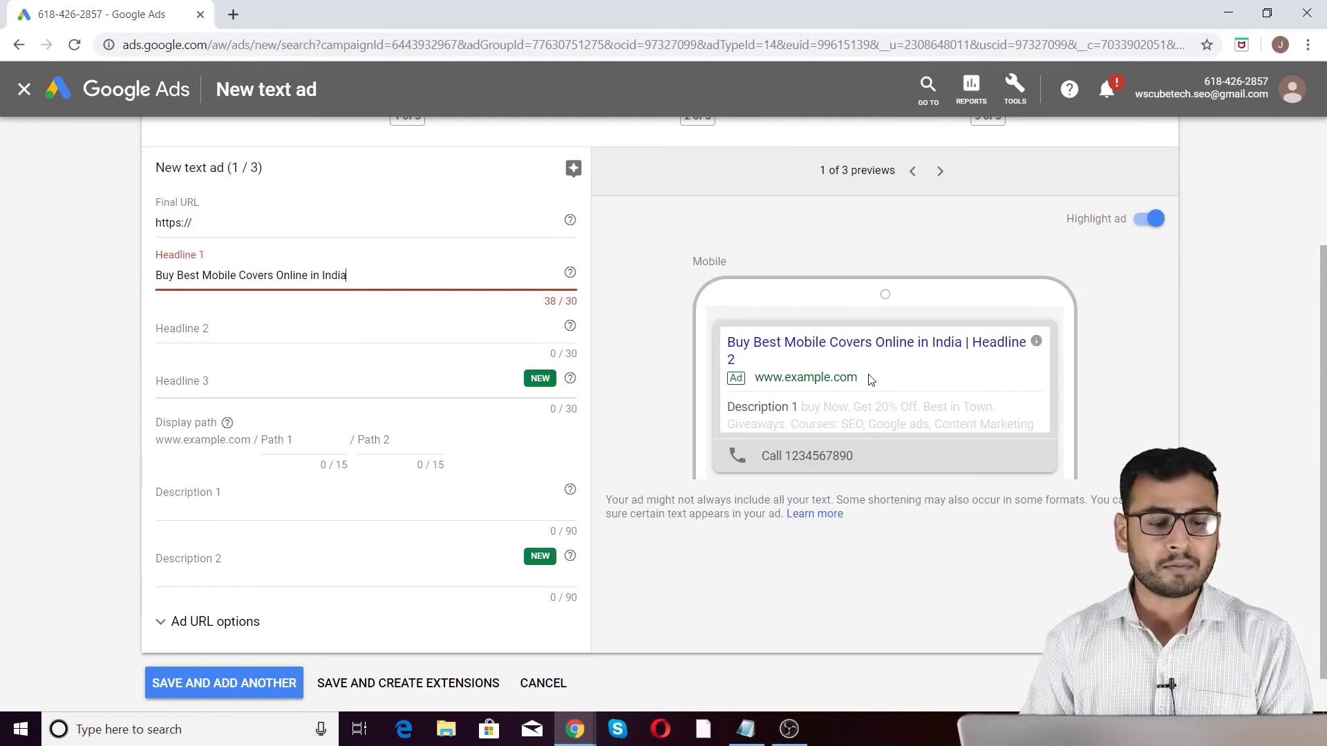
Bring up the ad customization options in headline 2 and dismiss them.
left_click(278, 333)
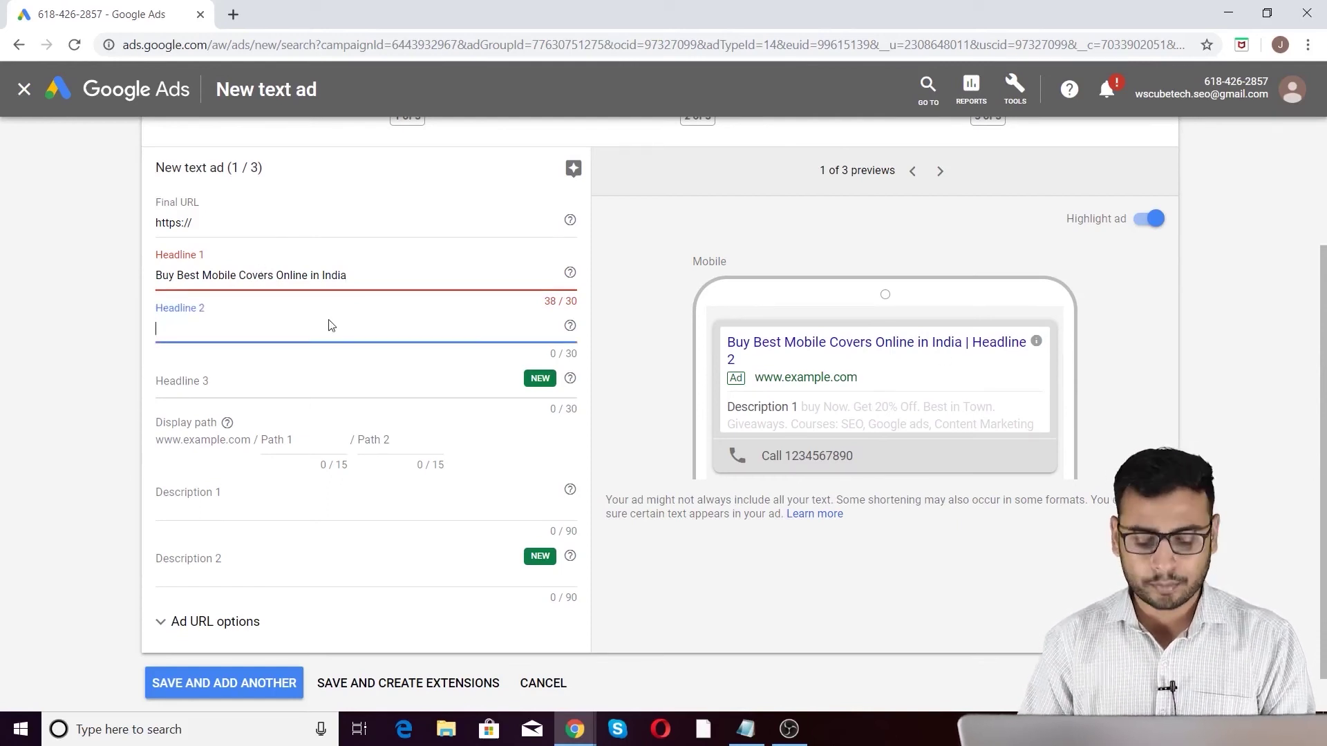
type("{")
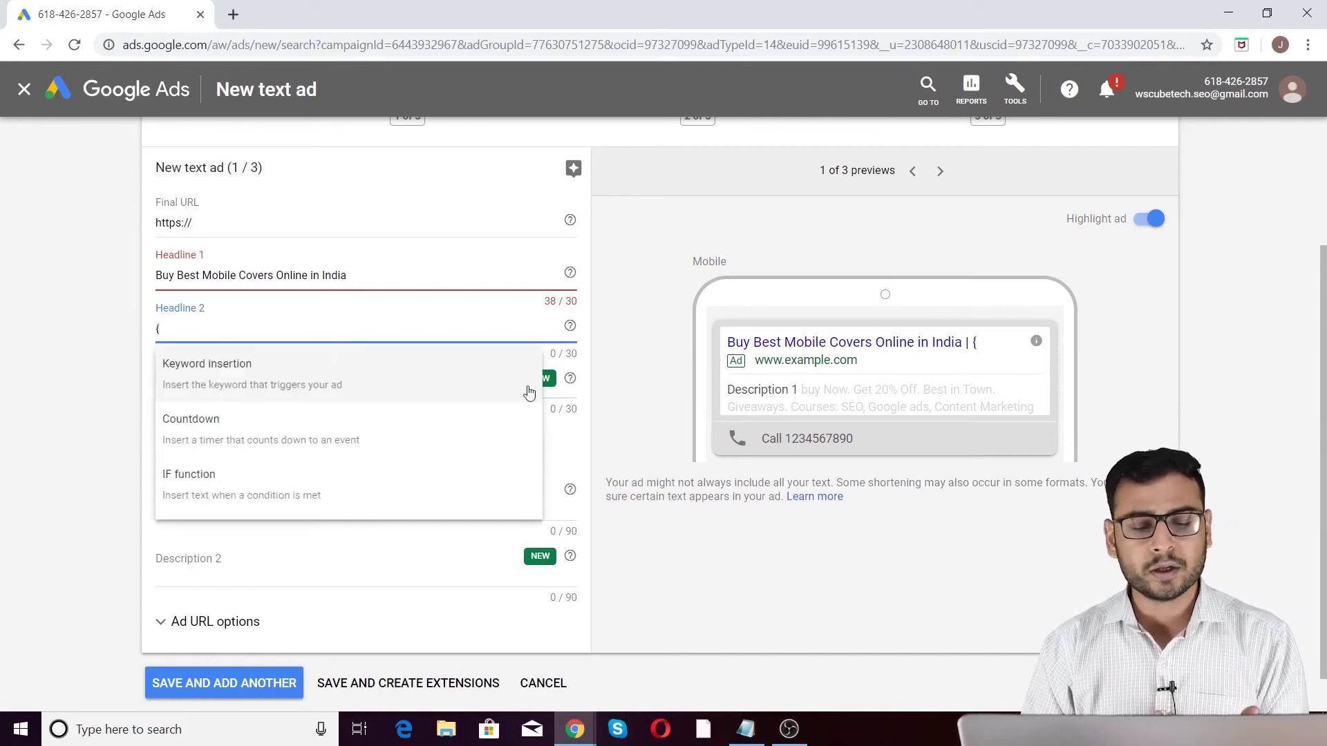
key("Escape")
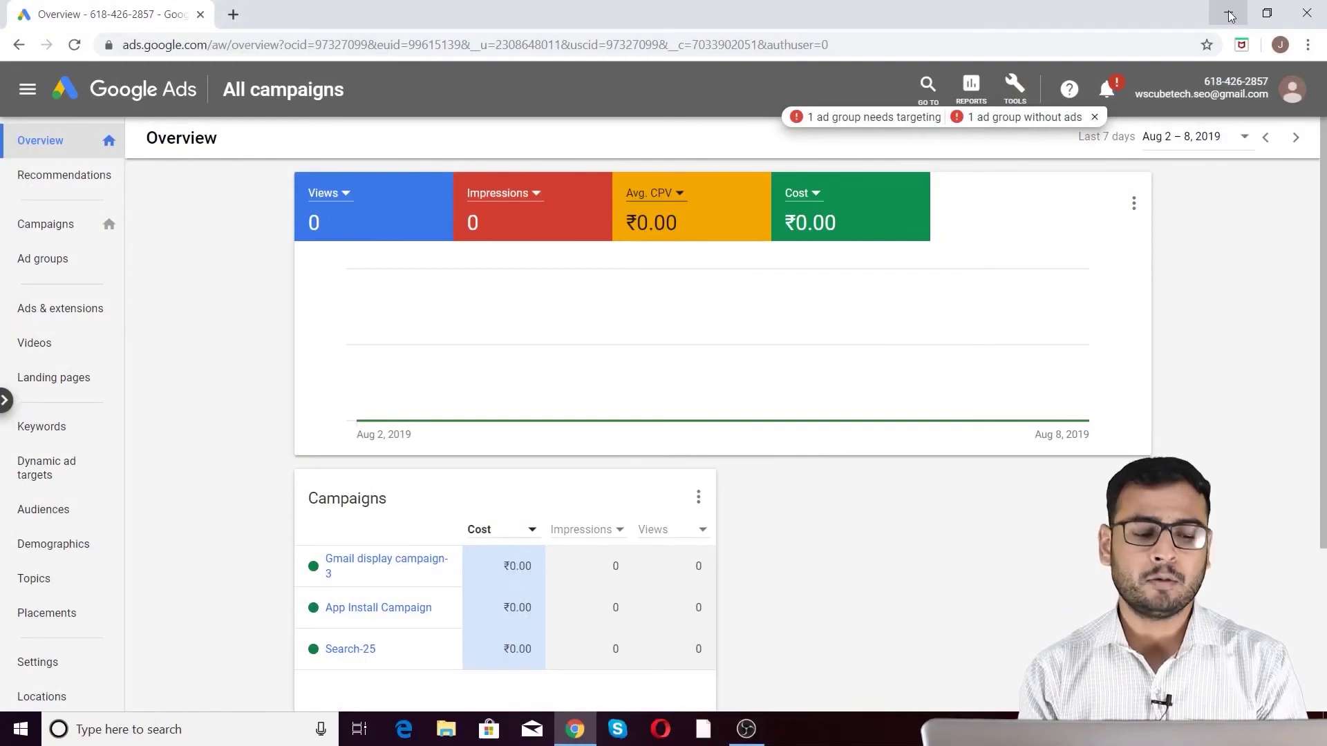
Open the change history for all campaigns from the account overview.
scroll(270, 515, "down", 3)
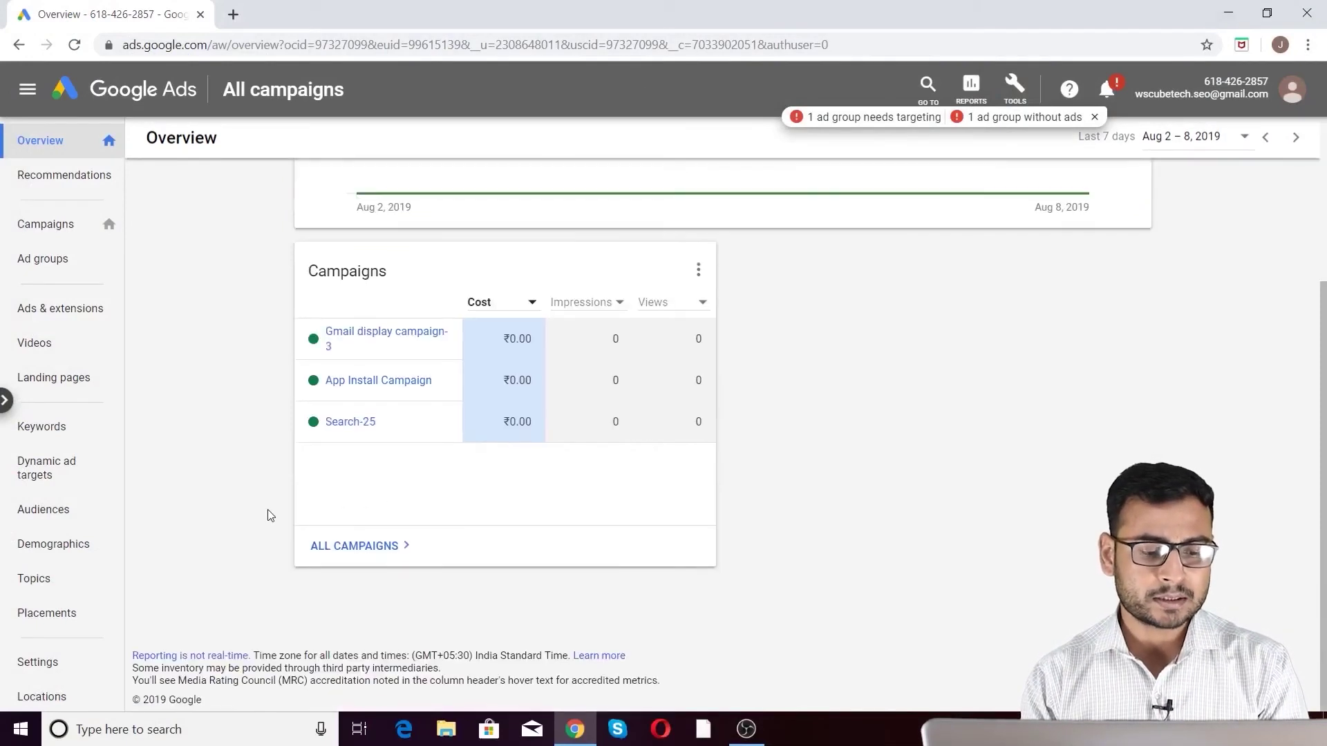
scroll(110, 612, "down", 3)
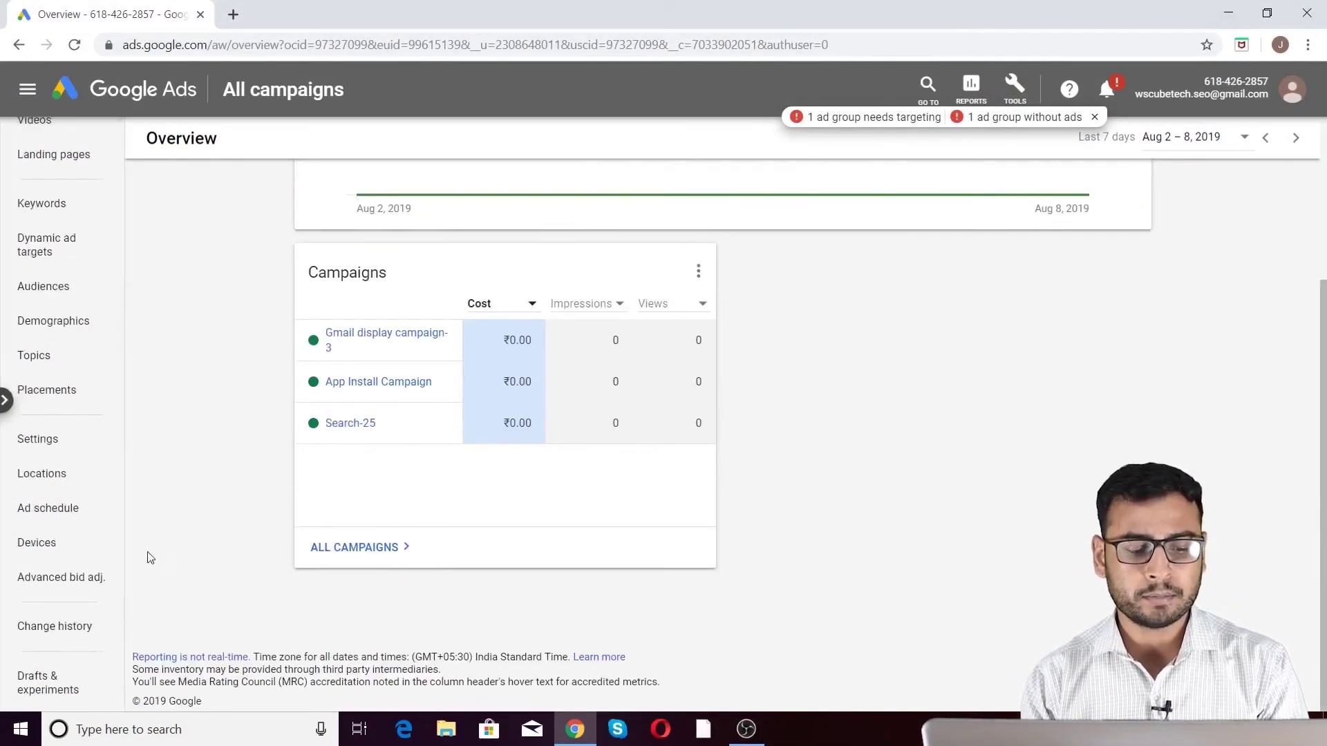
left_click(63, 633)
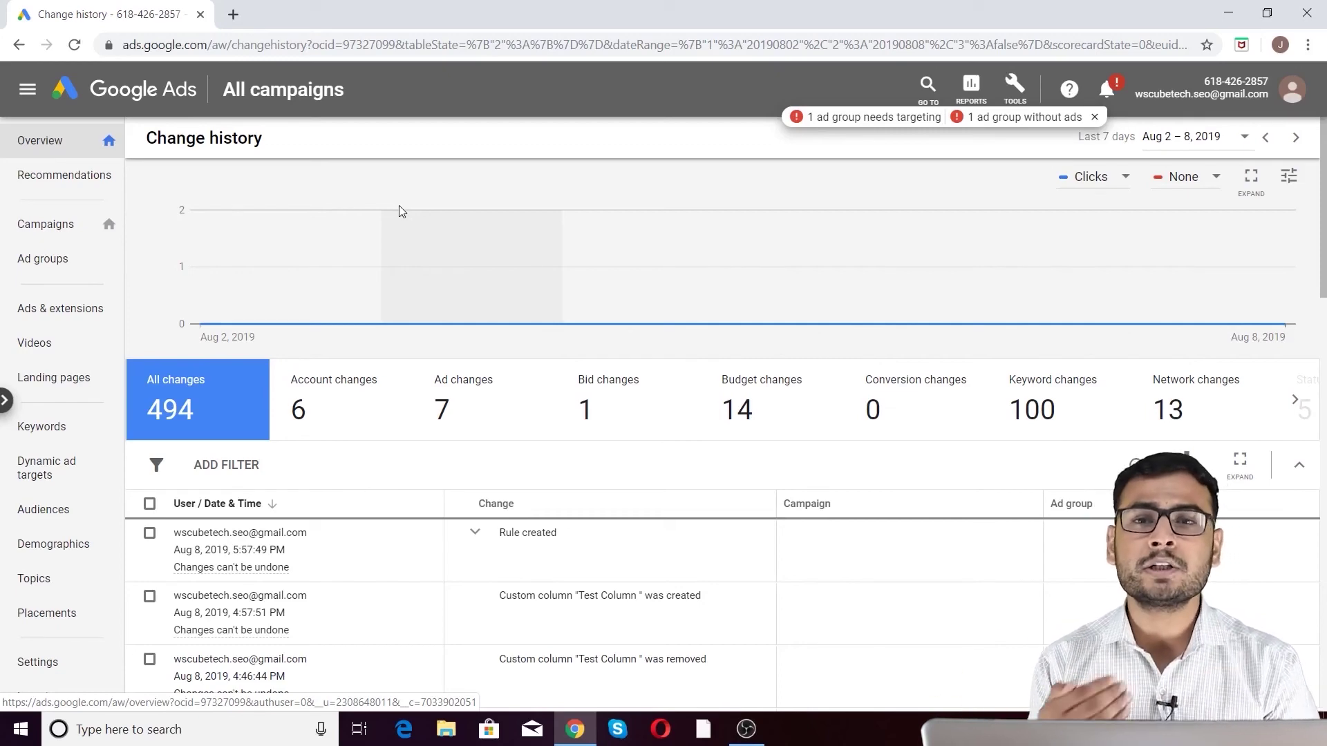
Look through the list of all changes in the change history for Aug 2 – 8, 2019.
scroll(657, 588, "down", 8)
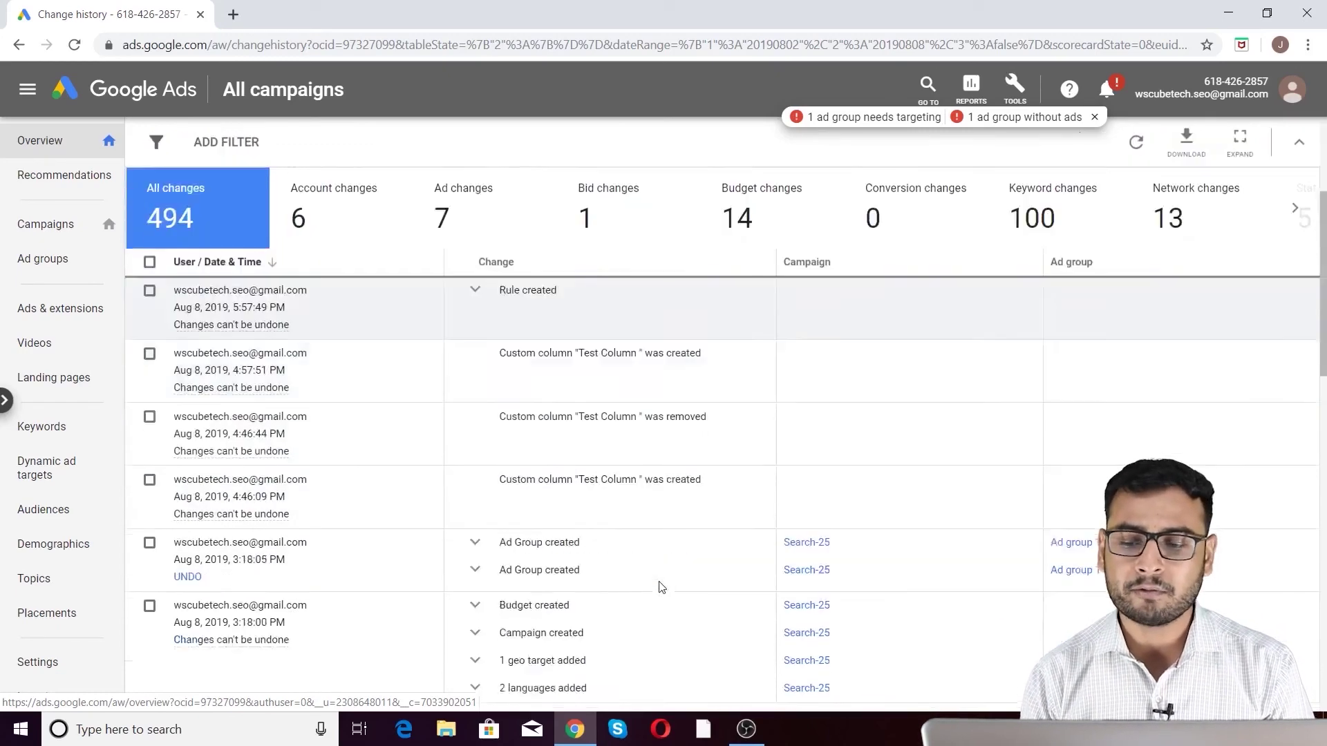
scroll(660, 586, "up", 10)
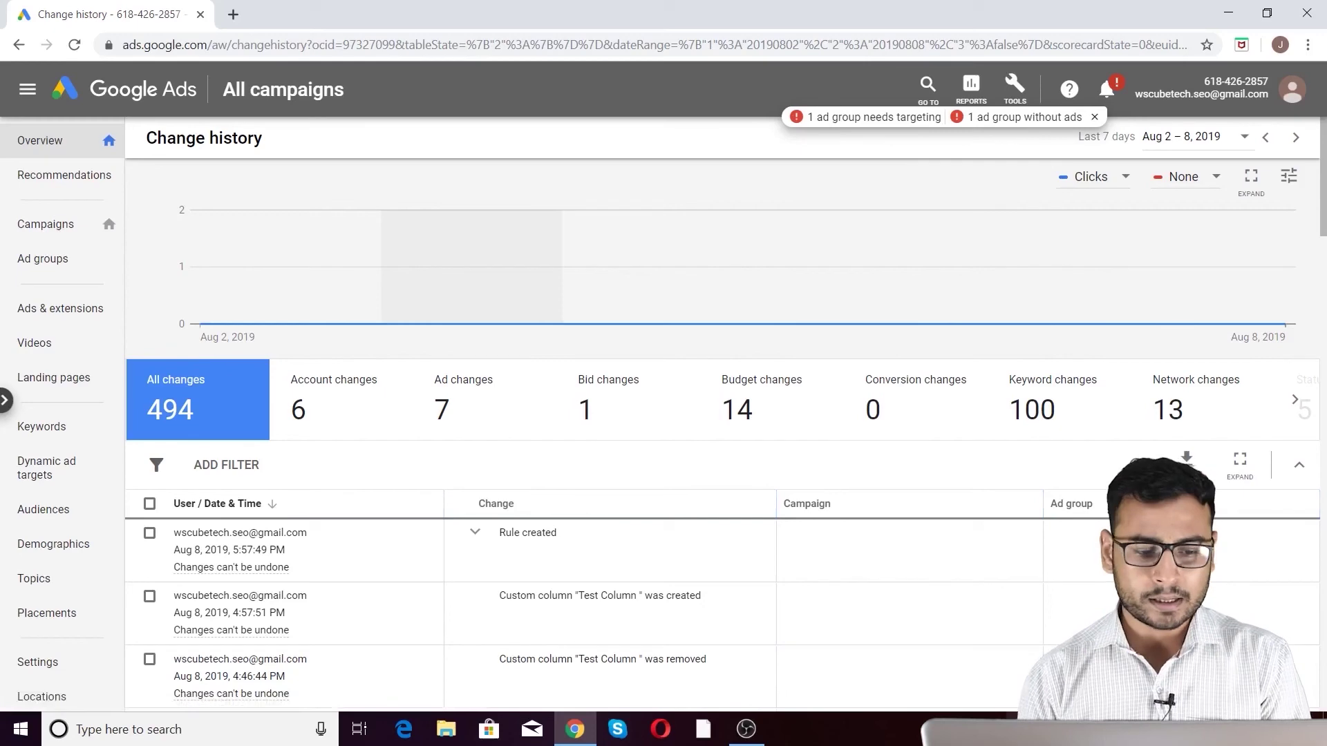
scroll(698, 672, "down", 5)
scroll(509, 436, "up", 4)
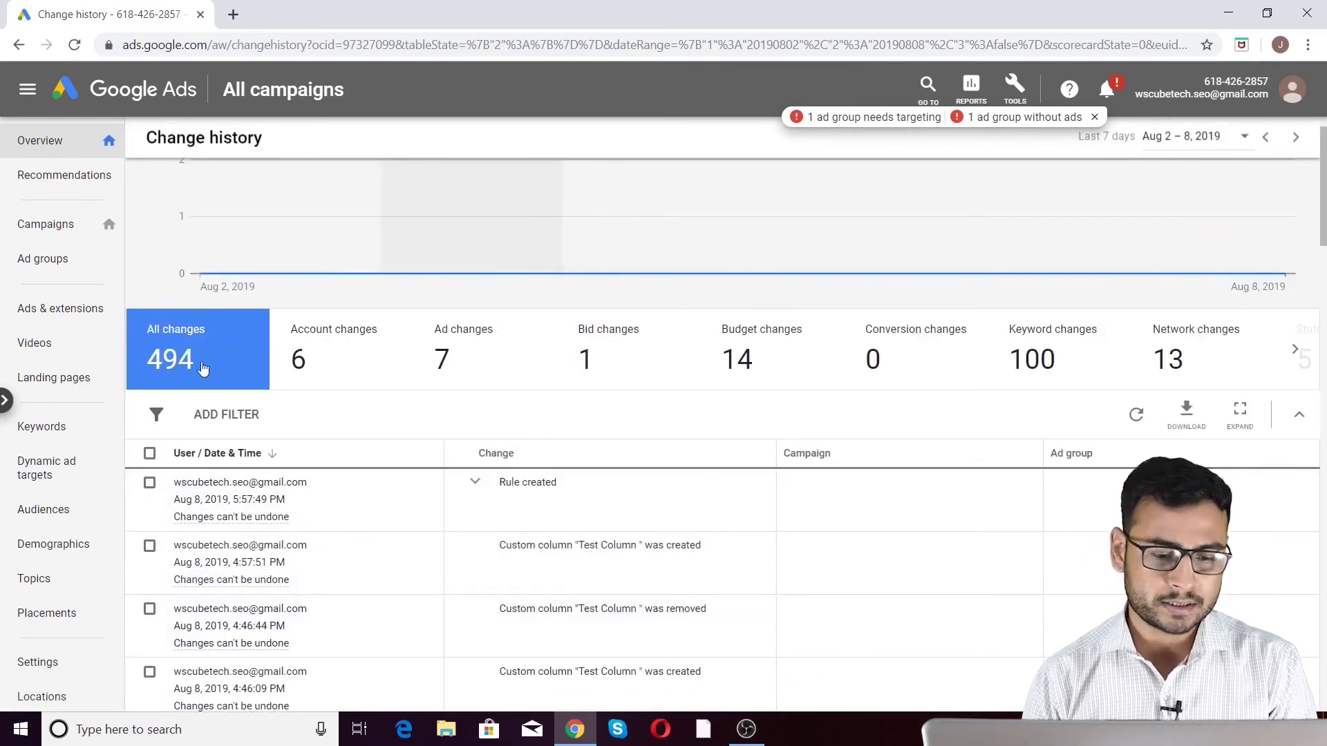
scroll(542, 584, "down", 15)
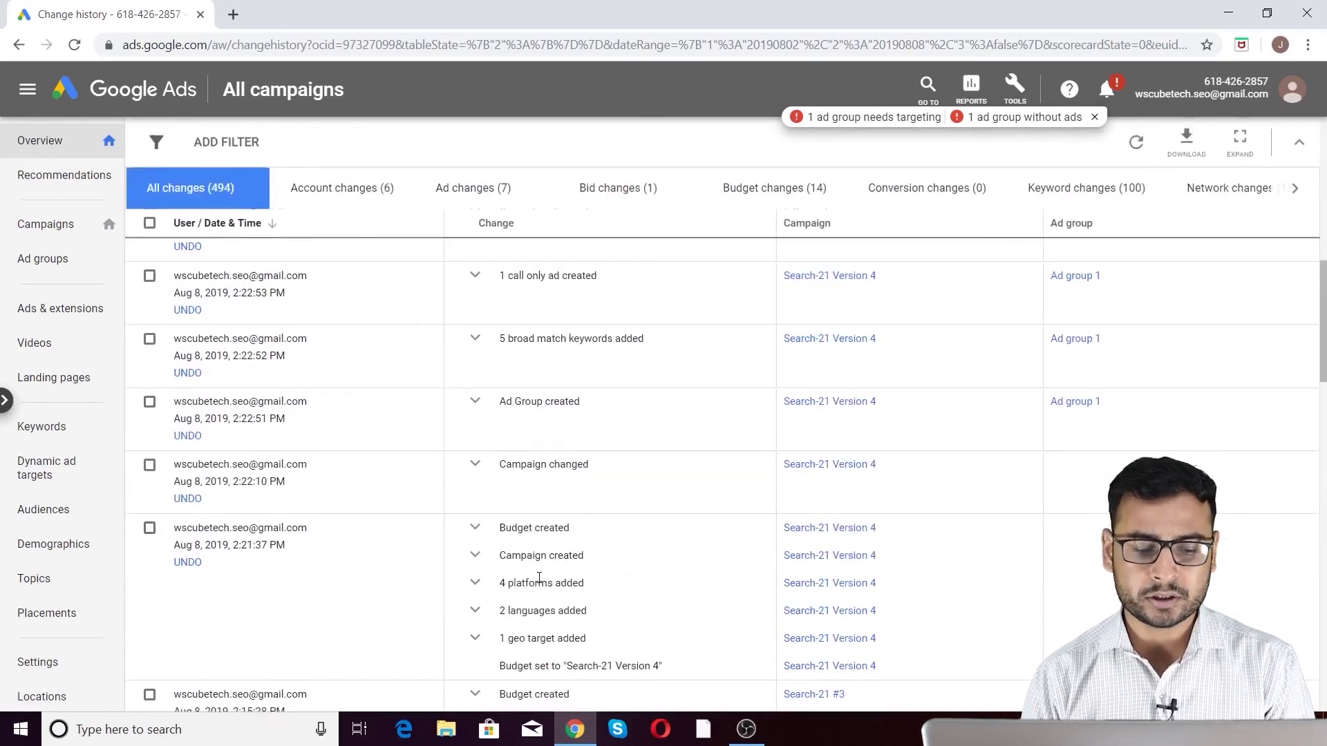
scroll(539, 584, "up", 15)
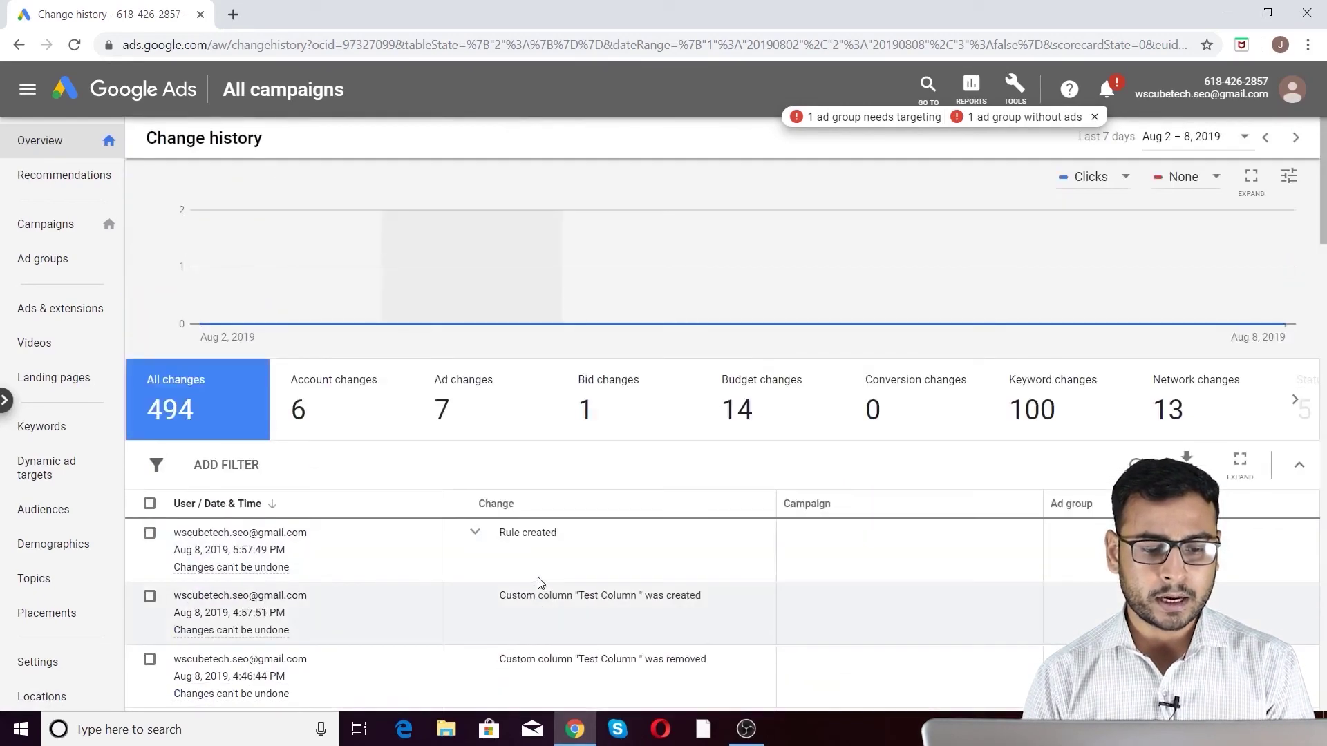
Filter the change history by account changes, ad changes and bid changes in turn.
left_click(327, 388)
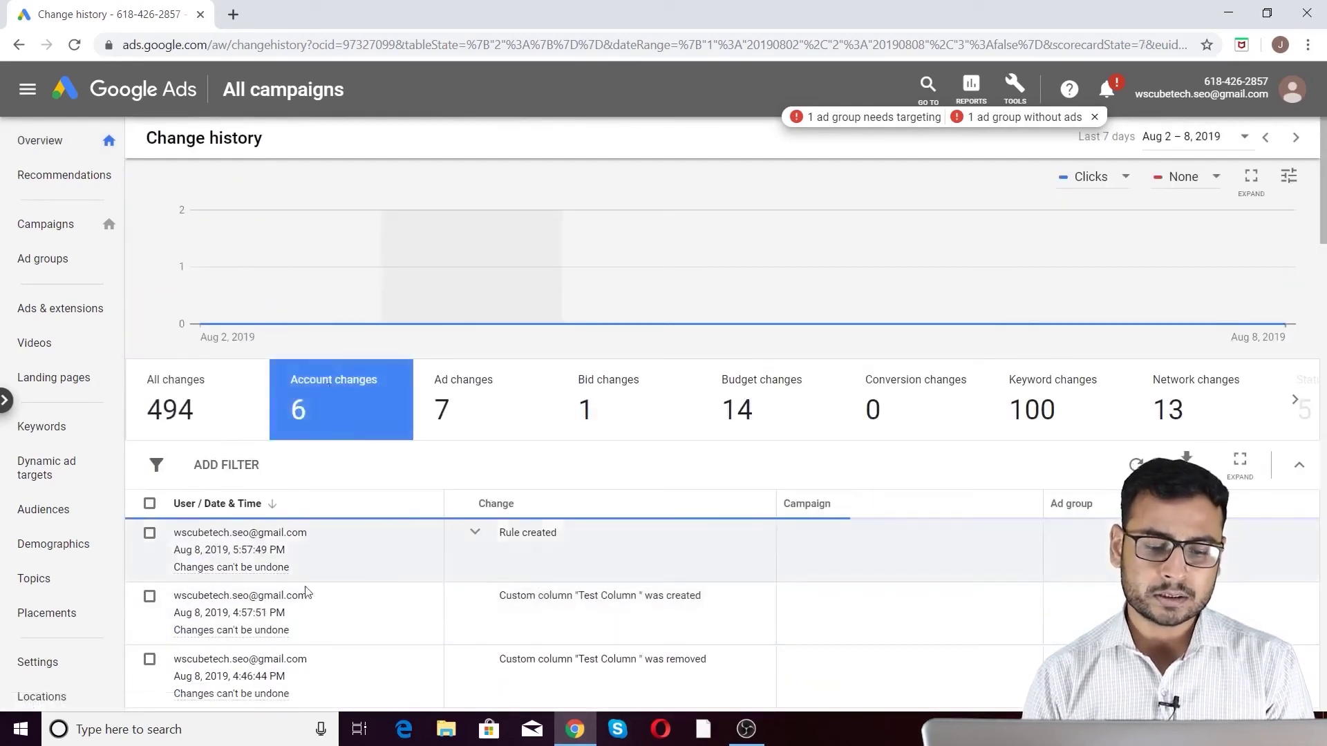
left_click(472, 411)
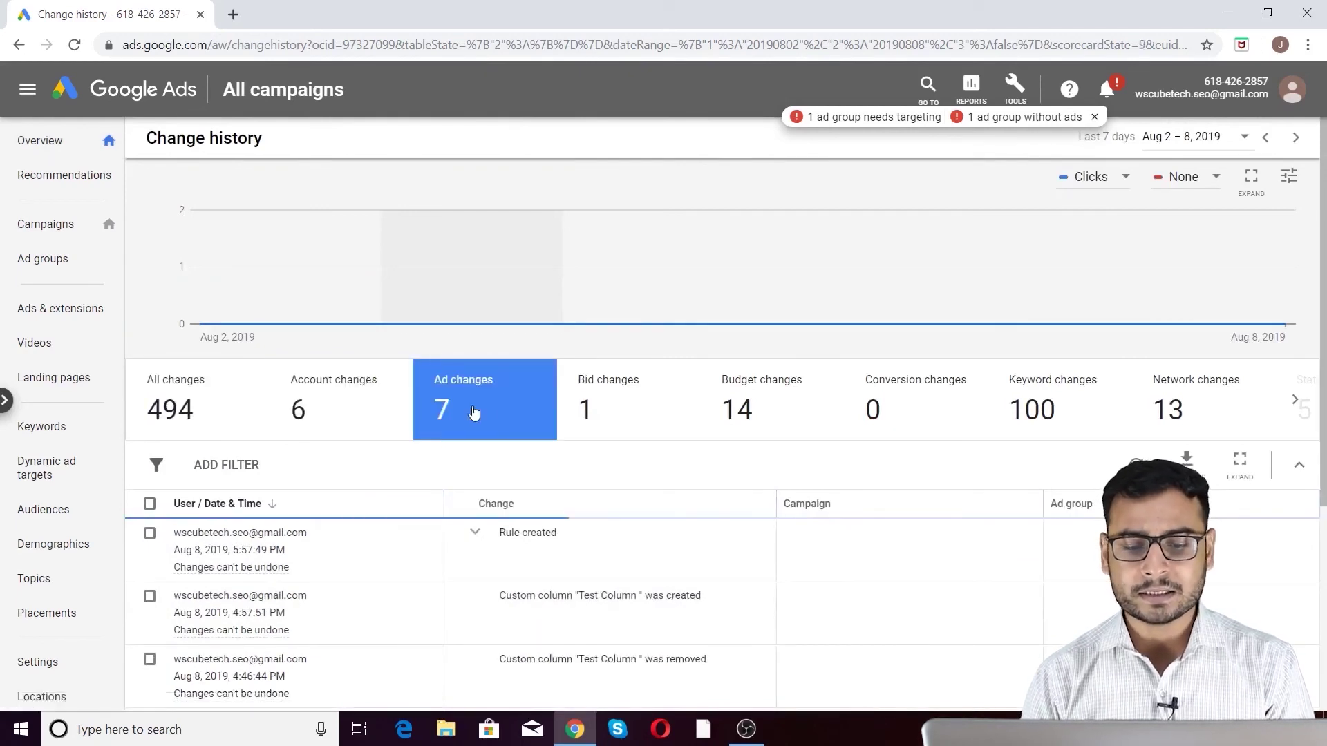
left_click(582, 416)
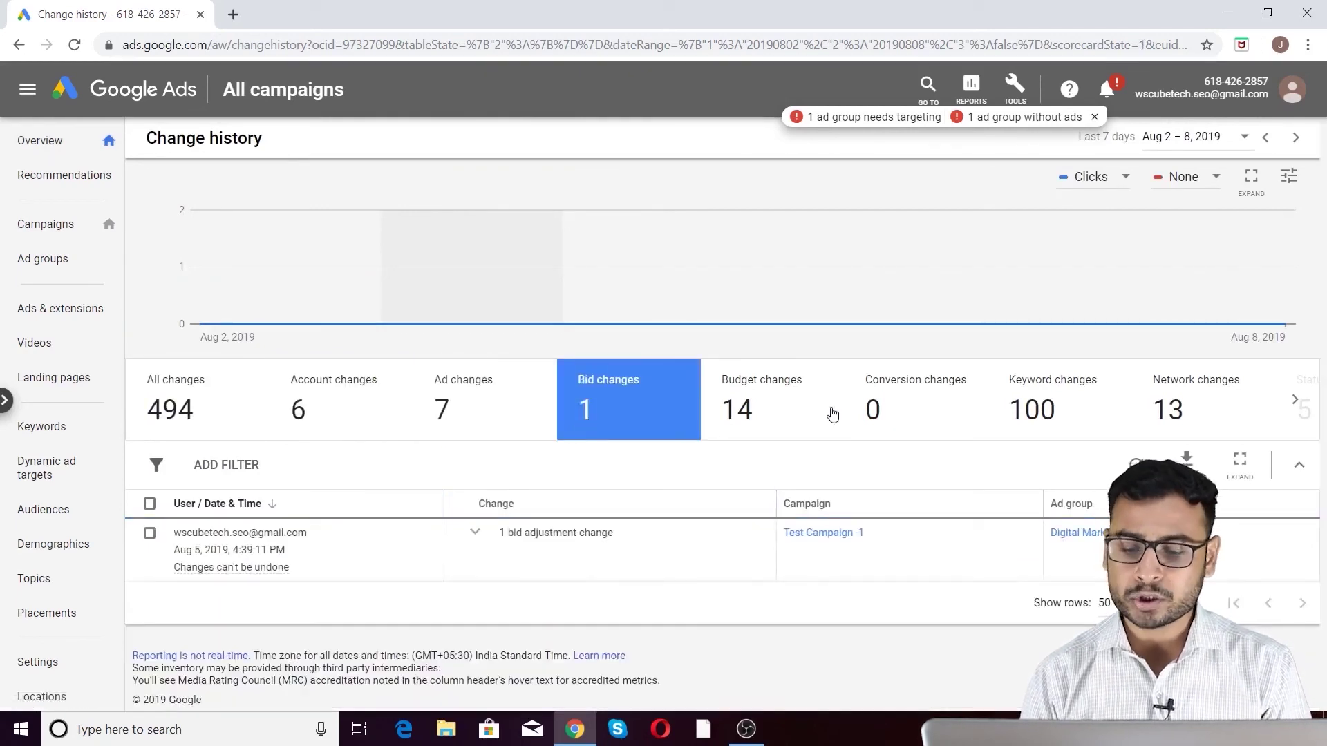
Show the keyword changes and expand the broad match keywords entry for the Search-21 Version 4 campaign.
left_click(1044, 409)
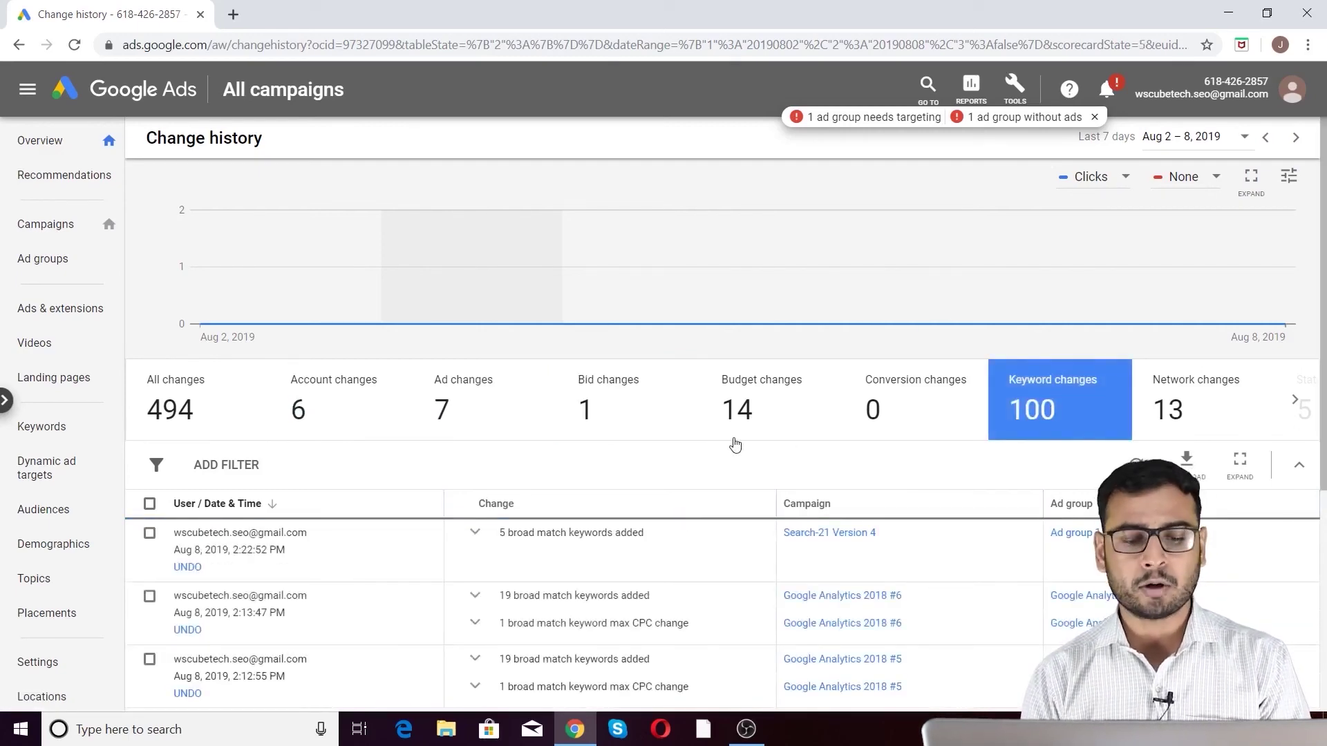
scroll(734, 444, "down", 4)
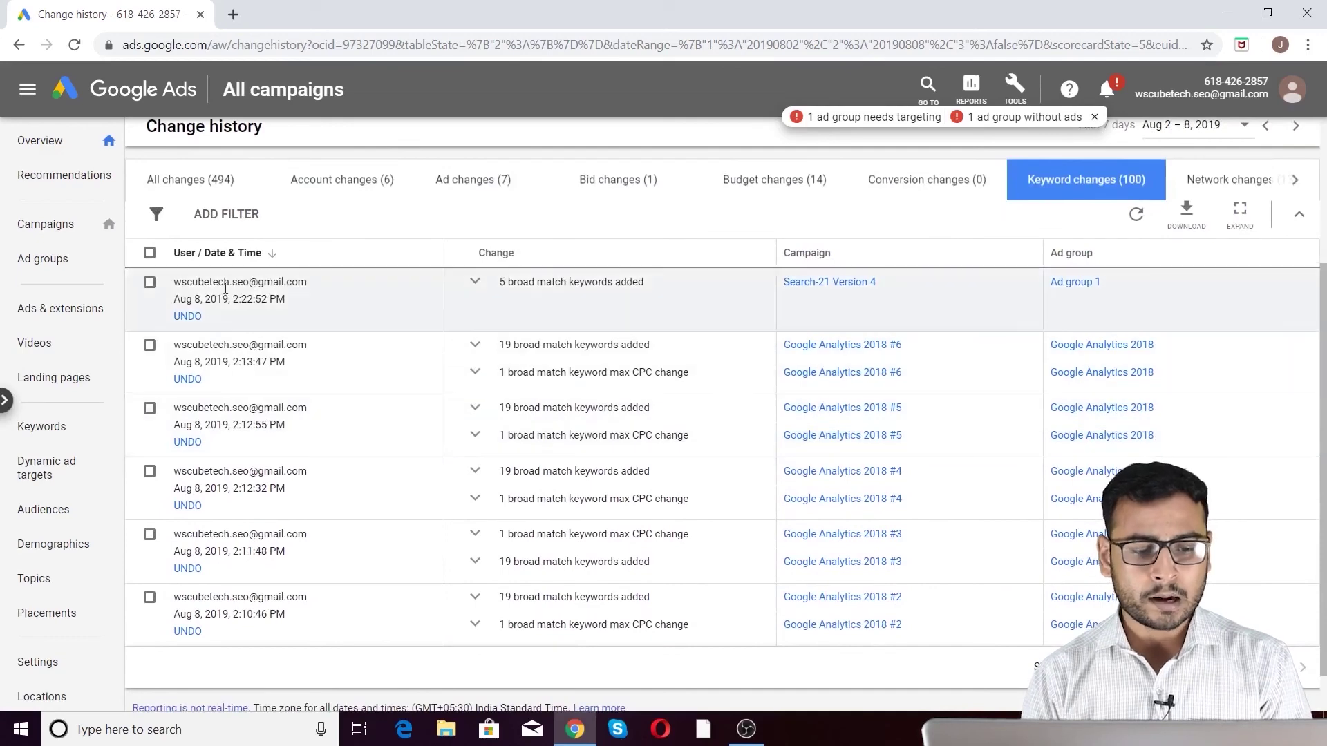
triple_click(189, 302)
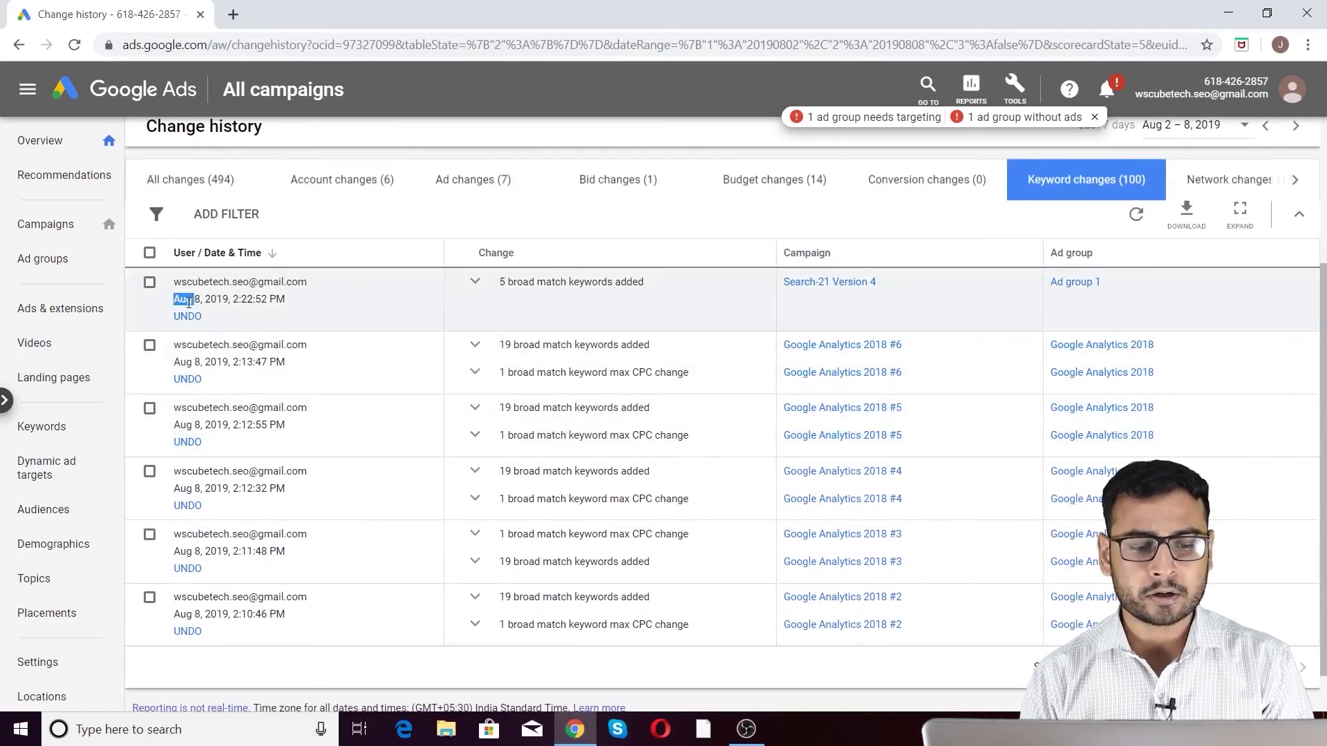
double_click(247, 300)
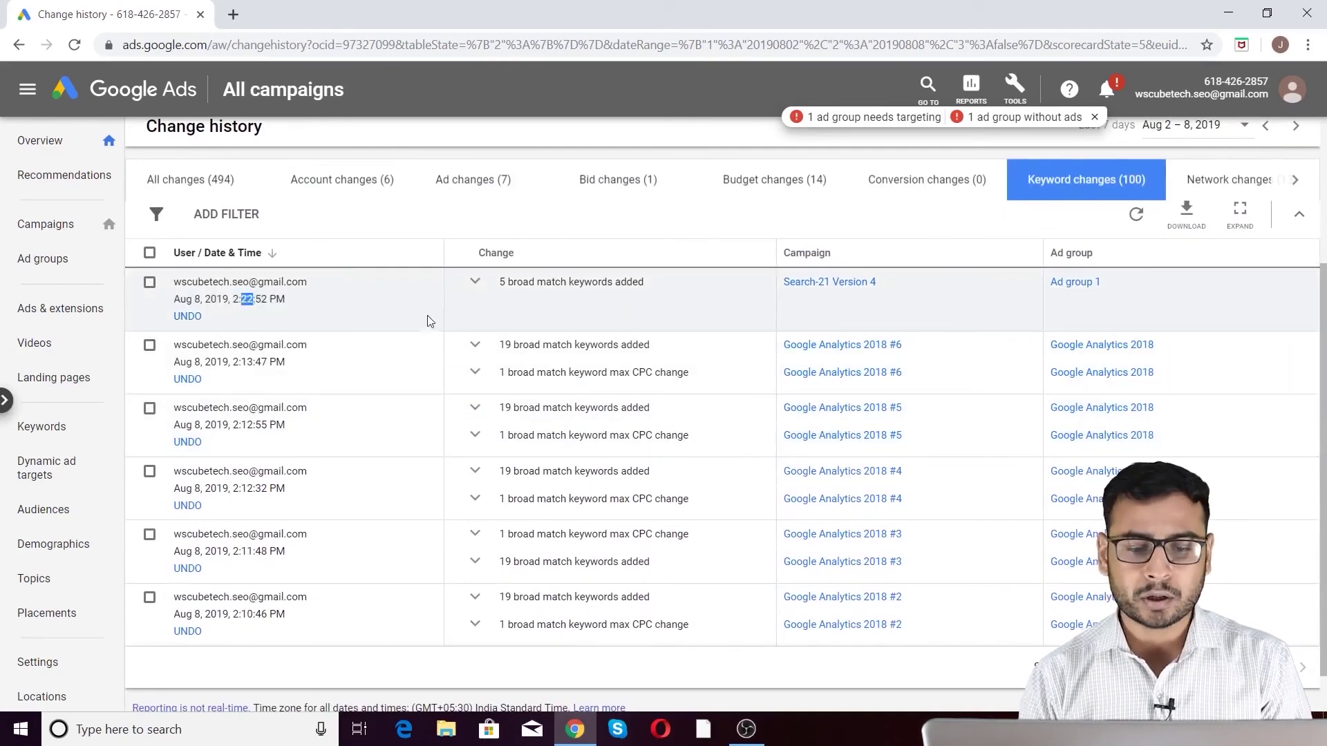
left_click(476, 284)
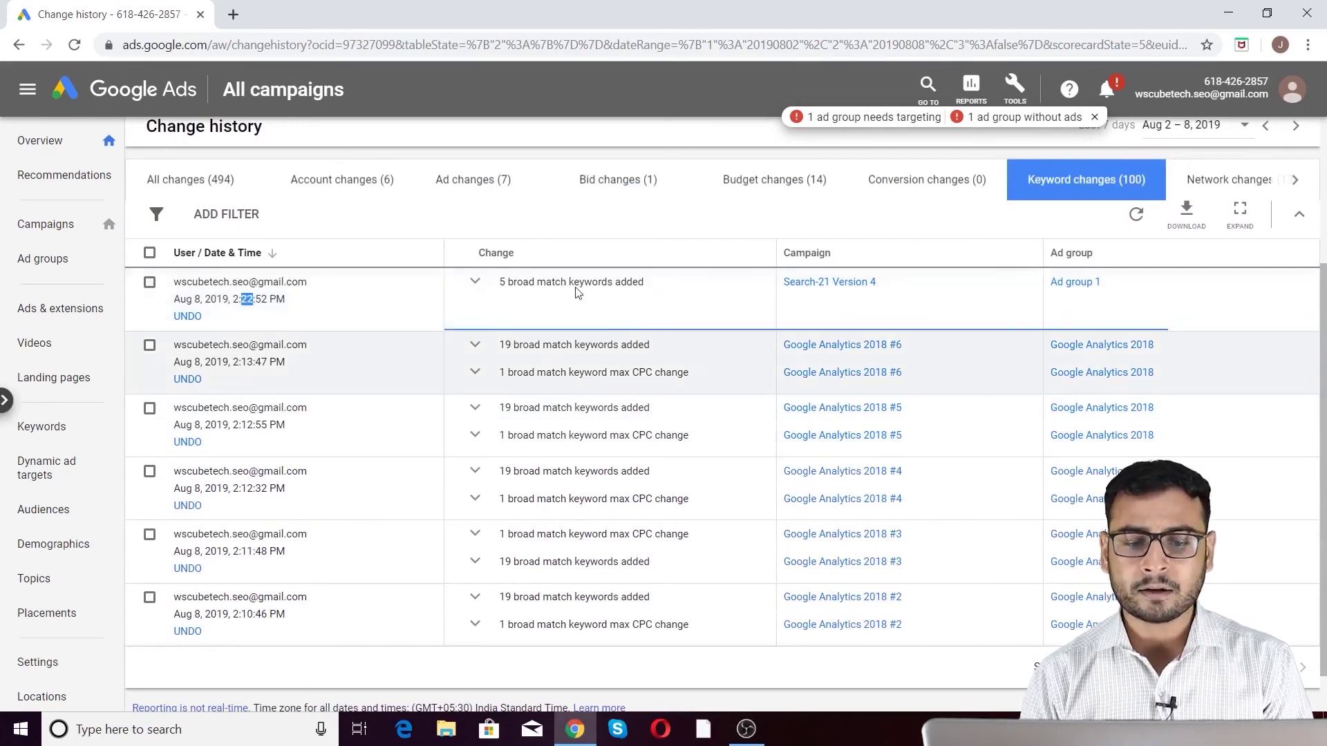
Examine the keywords added in the expanded entry, along with the user and time of that change.
left_click_drag(556, 305, 636, 423)
left_click(636, 424)
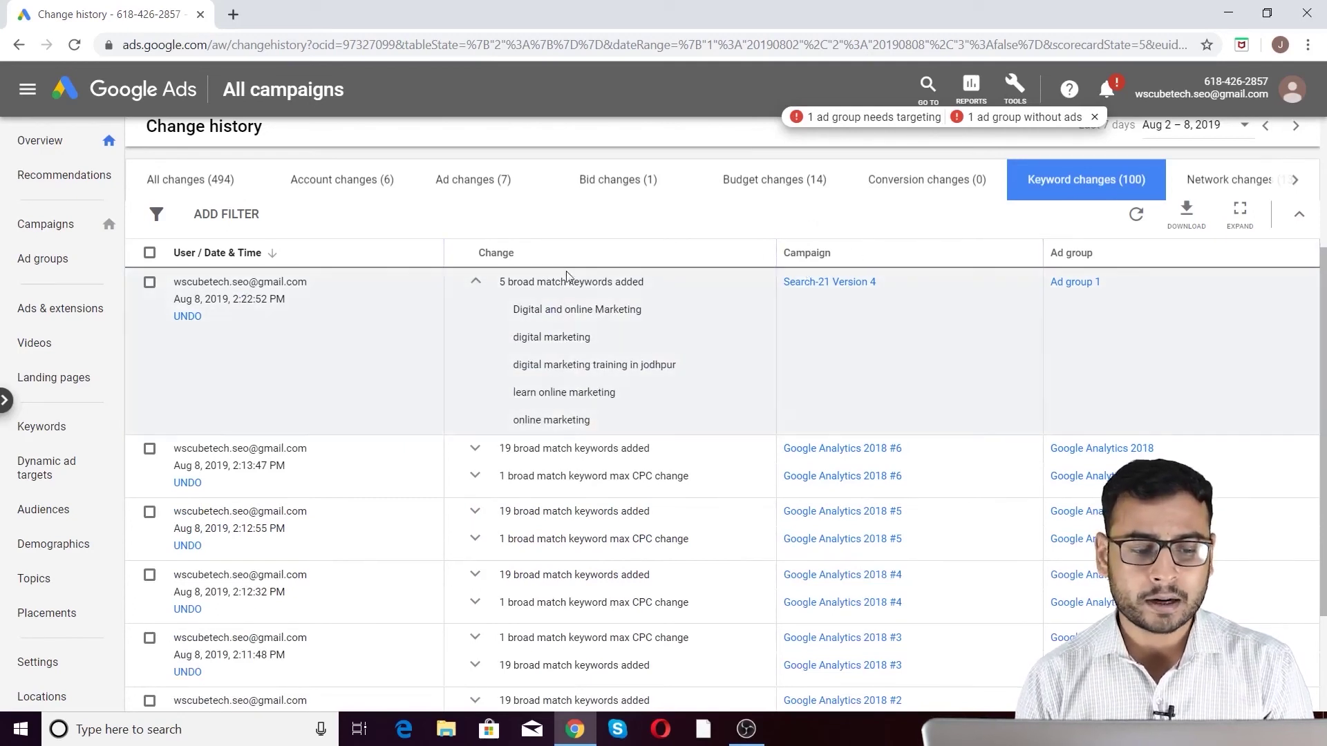
left_click_drag(217, 283, 278, 283)
left_click(284, 299)
scroll(450, 344, "up", 2)
scroll(450, 345, "up", 2)
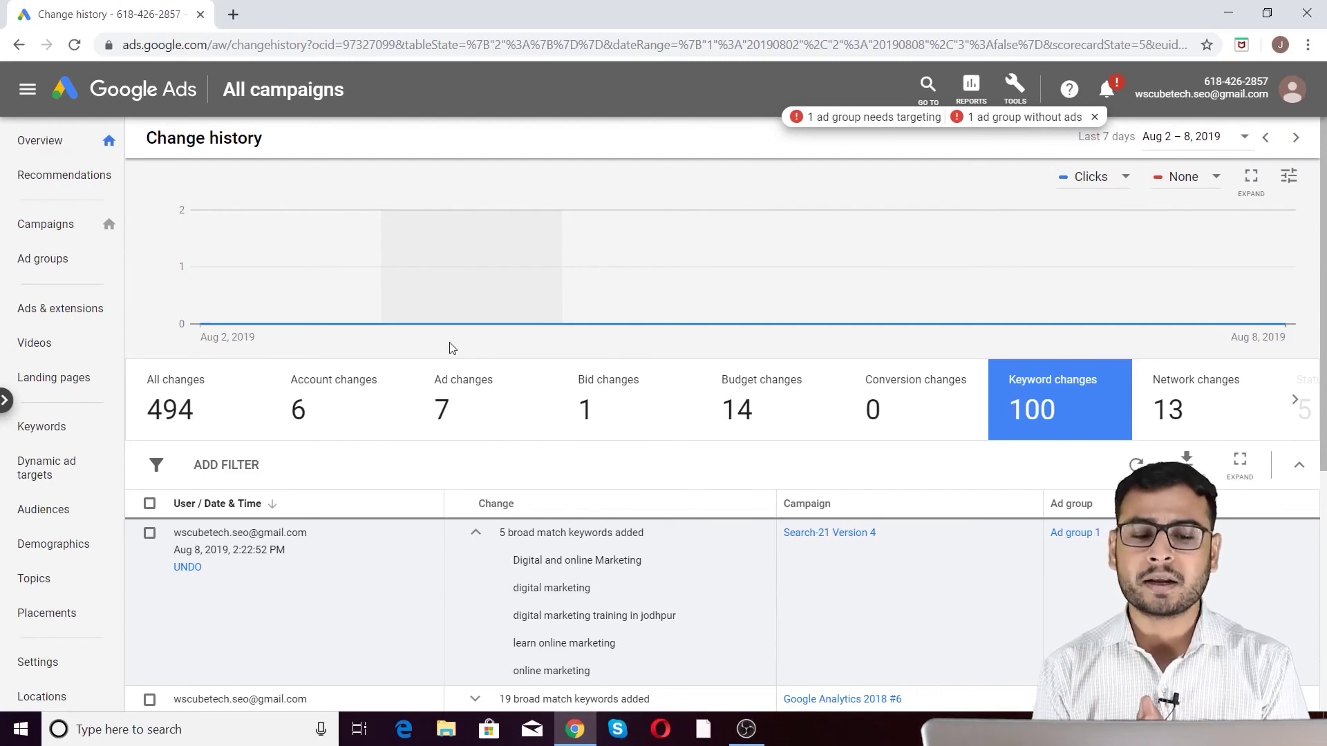
Look through the remaining keyword change entries for the Google Analytics 2018 campaigns.
scroll(394, 587, "down", 4)
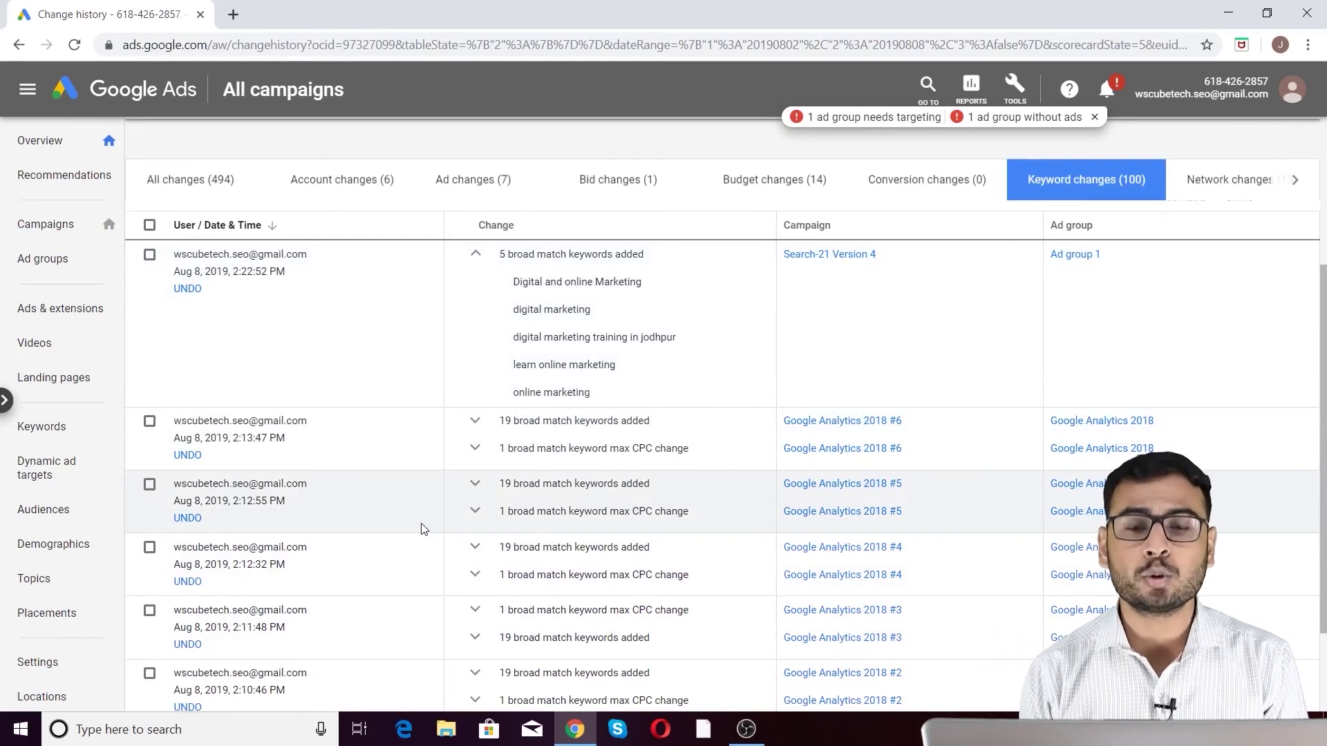
scroll(311, 515, "down", 3)
scroll(237, 505, "up", 3)
scroll(237, 505, "up", 4)
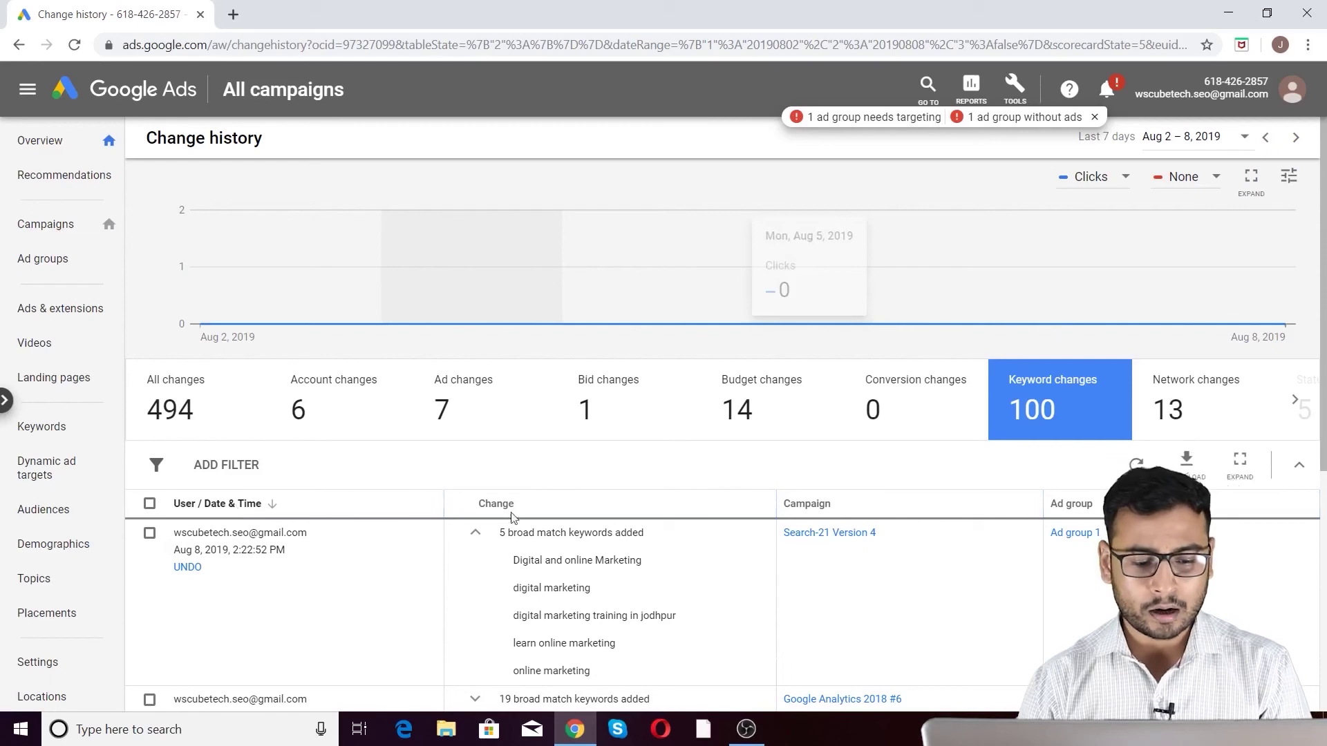
scroll(681, 596, "down", 5)
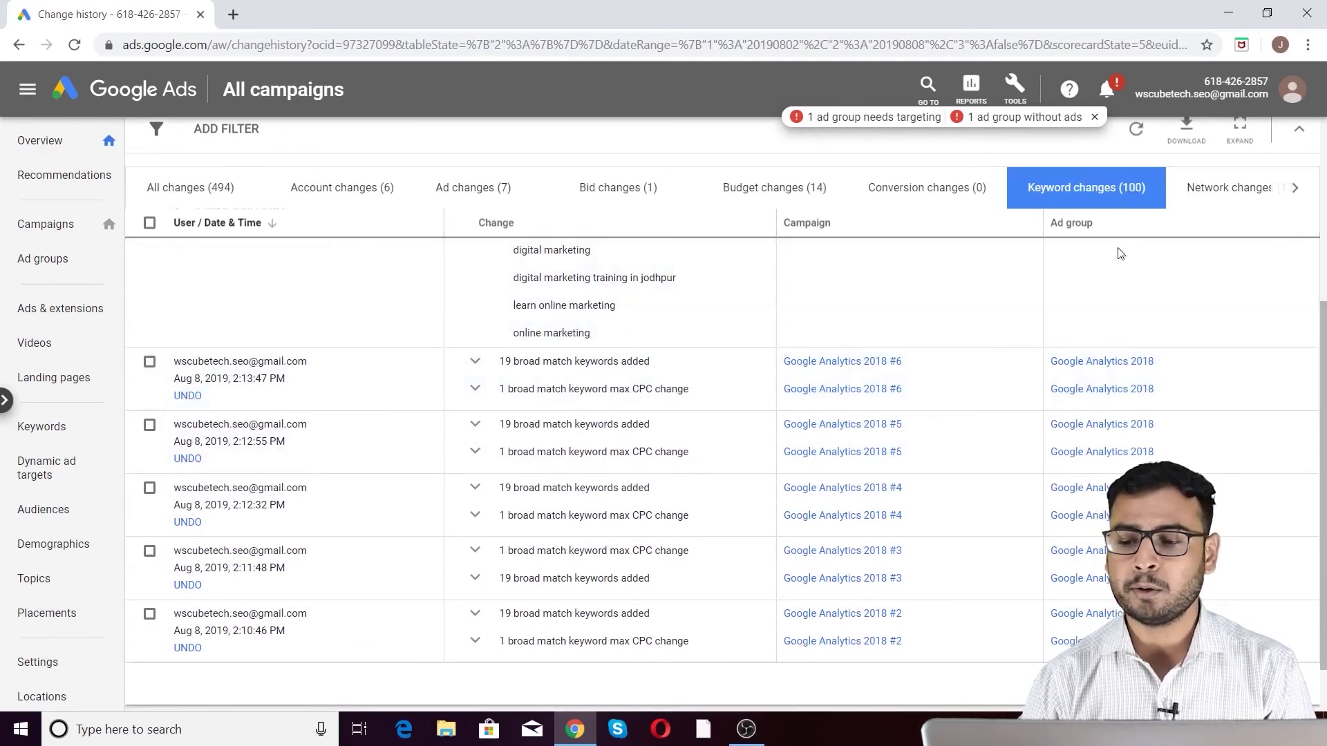
Show the status changes and look through the list of targeting changes with their campaigns and ad groups.
left_click(1295, 188)
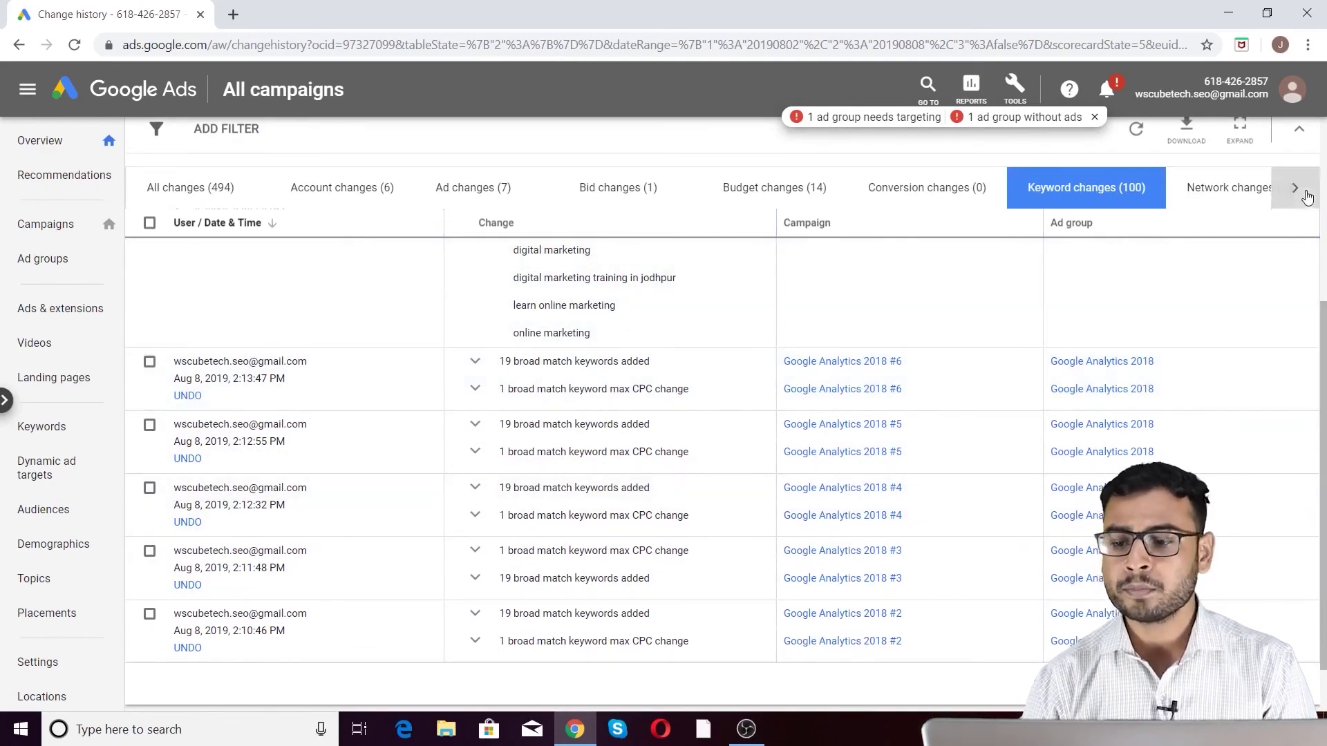
left_click(1047, 200)
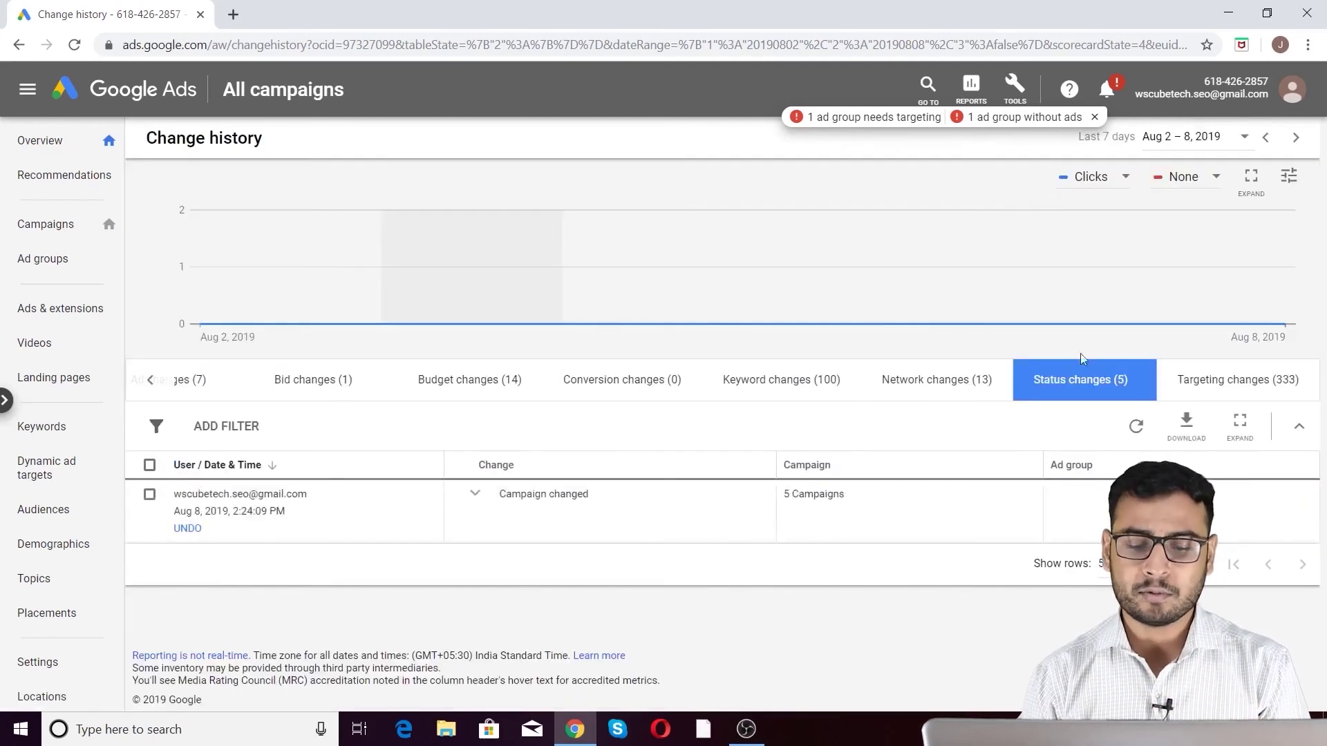
left_click(1179, 380)
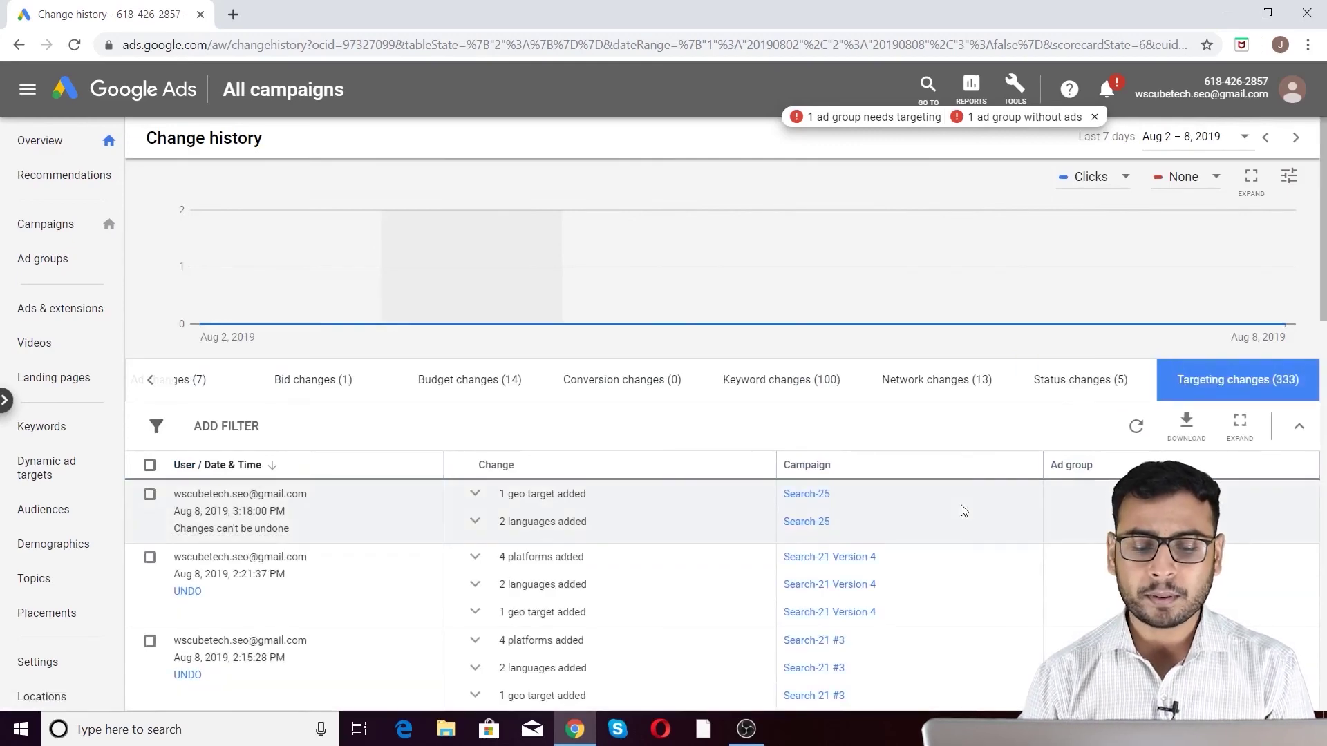
scroll(963, 509, "down", 3)
scroll(963, 509, "down", 5)
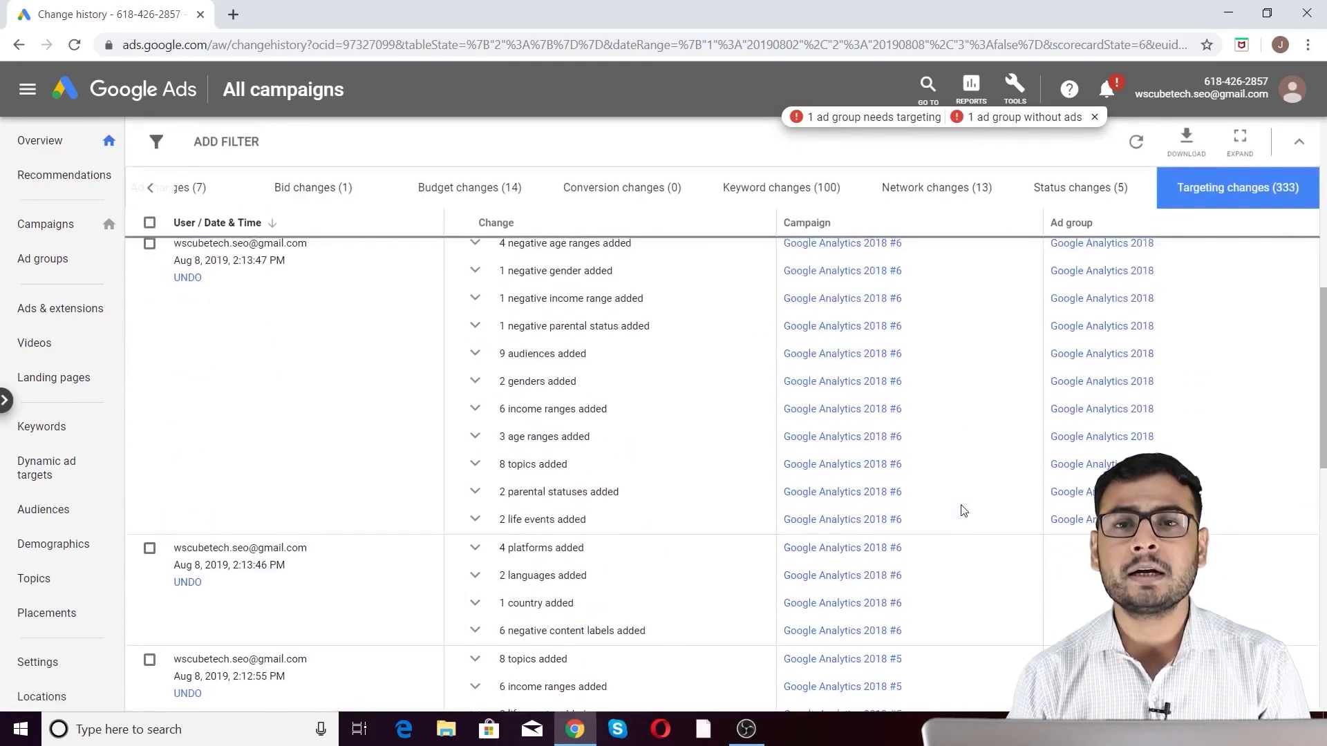
scroll(963, 509, "up", 3)
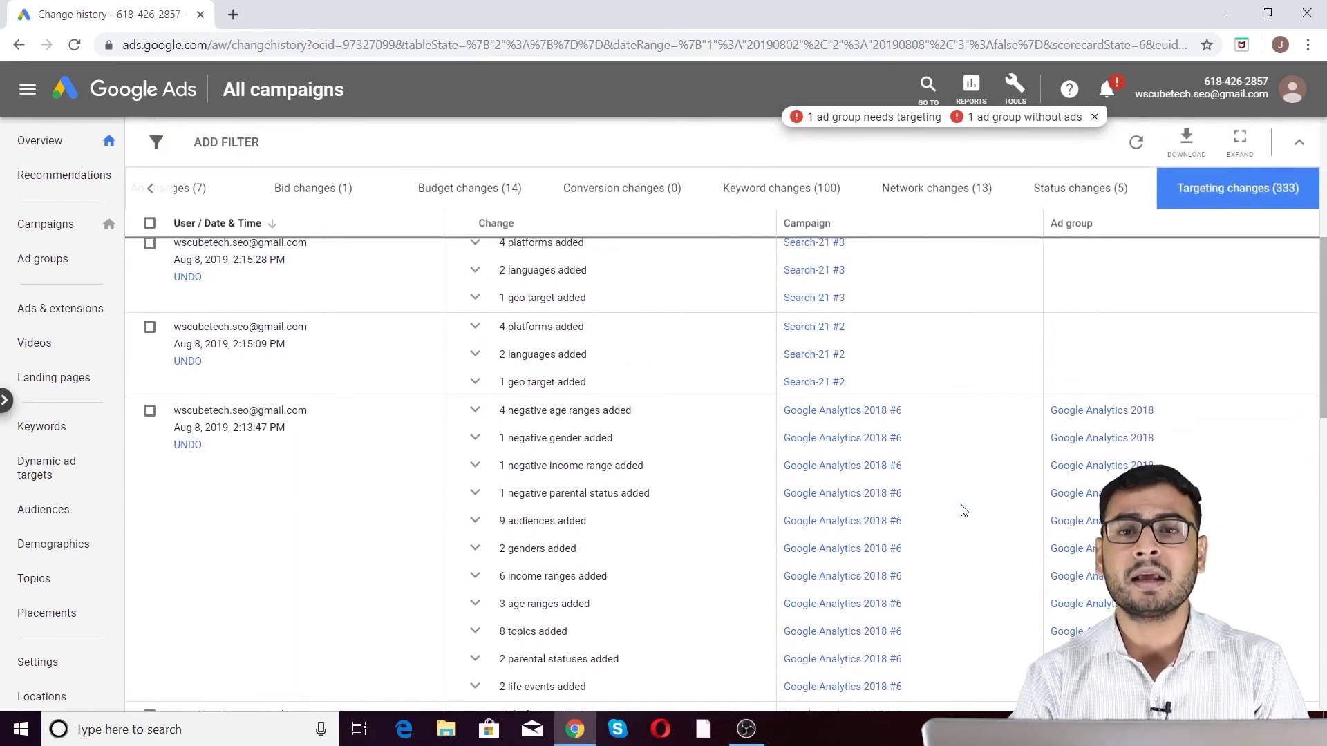
scroll(962, 510, "up", 10)
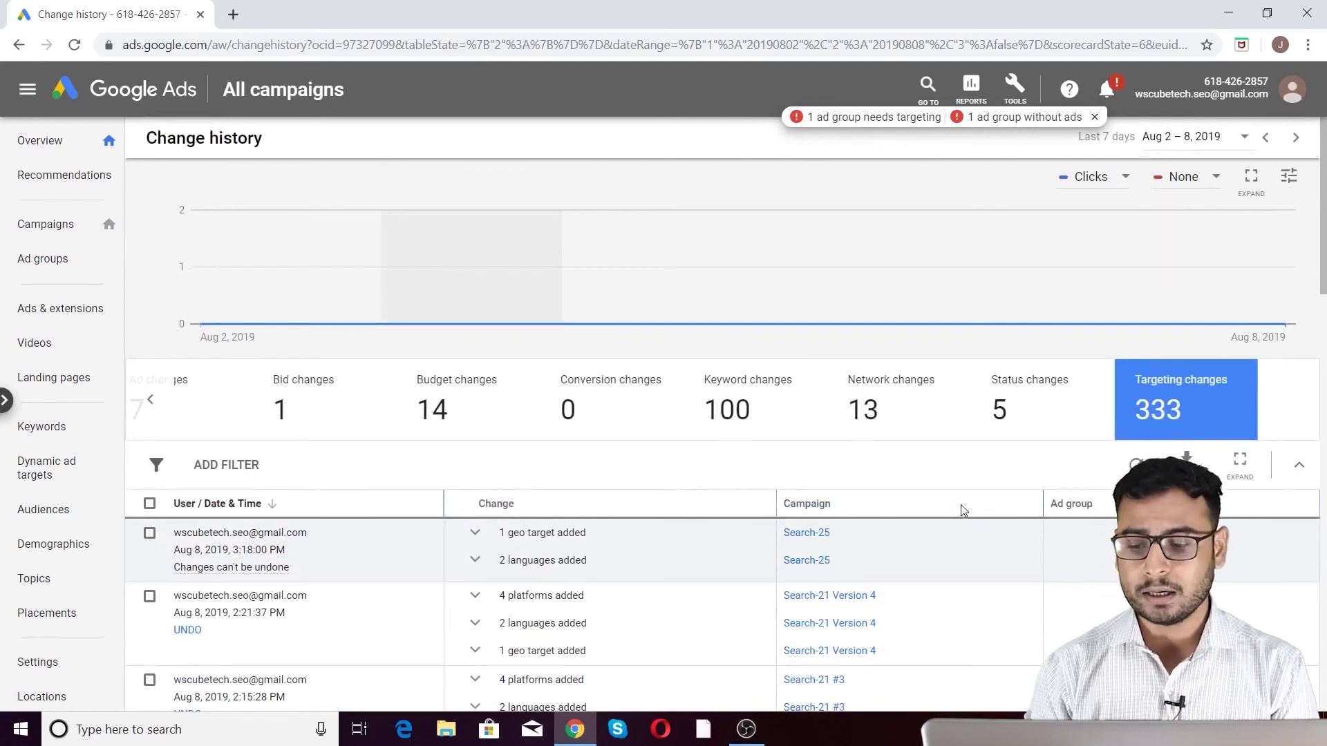
scroll(699, 484, "down", 6)
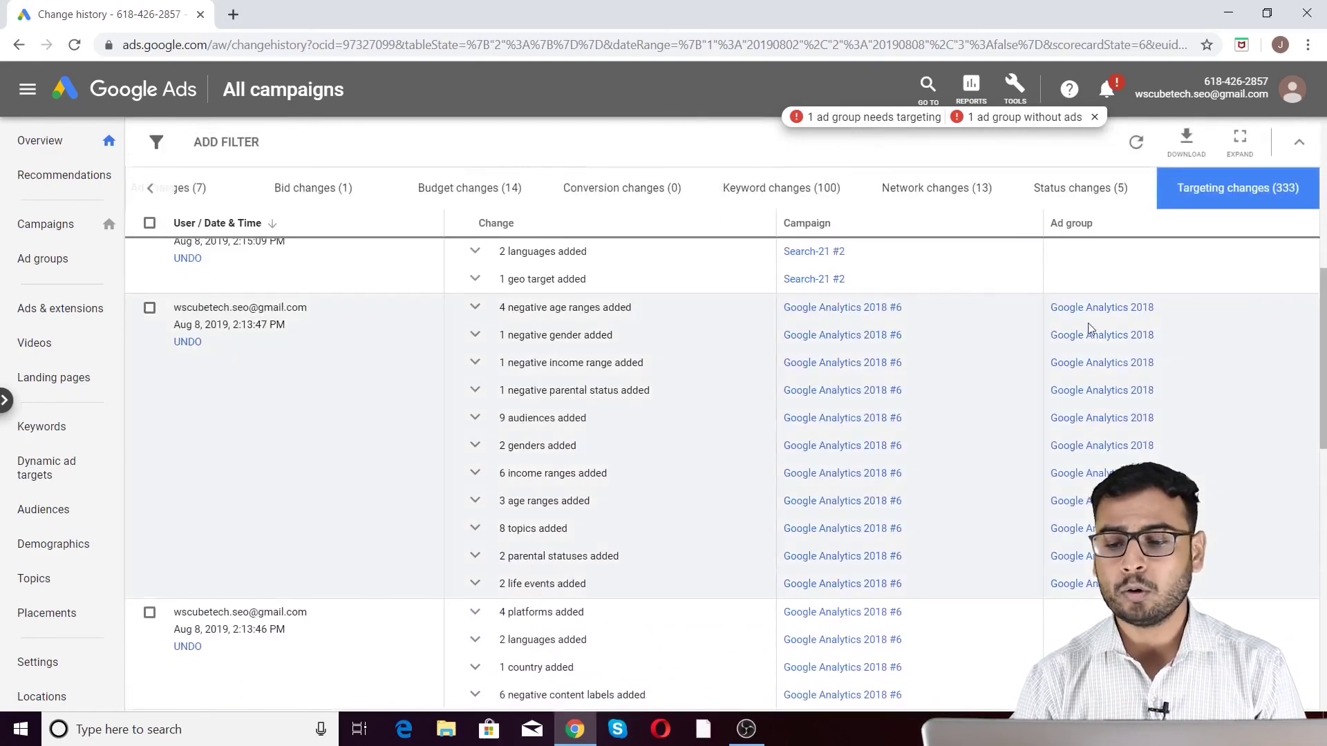
scroll(1016, 340, "up", 10)
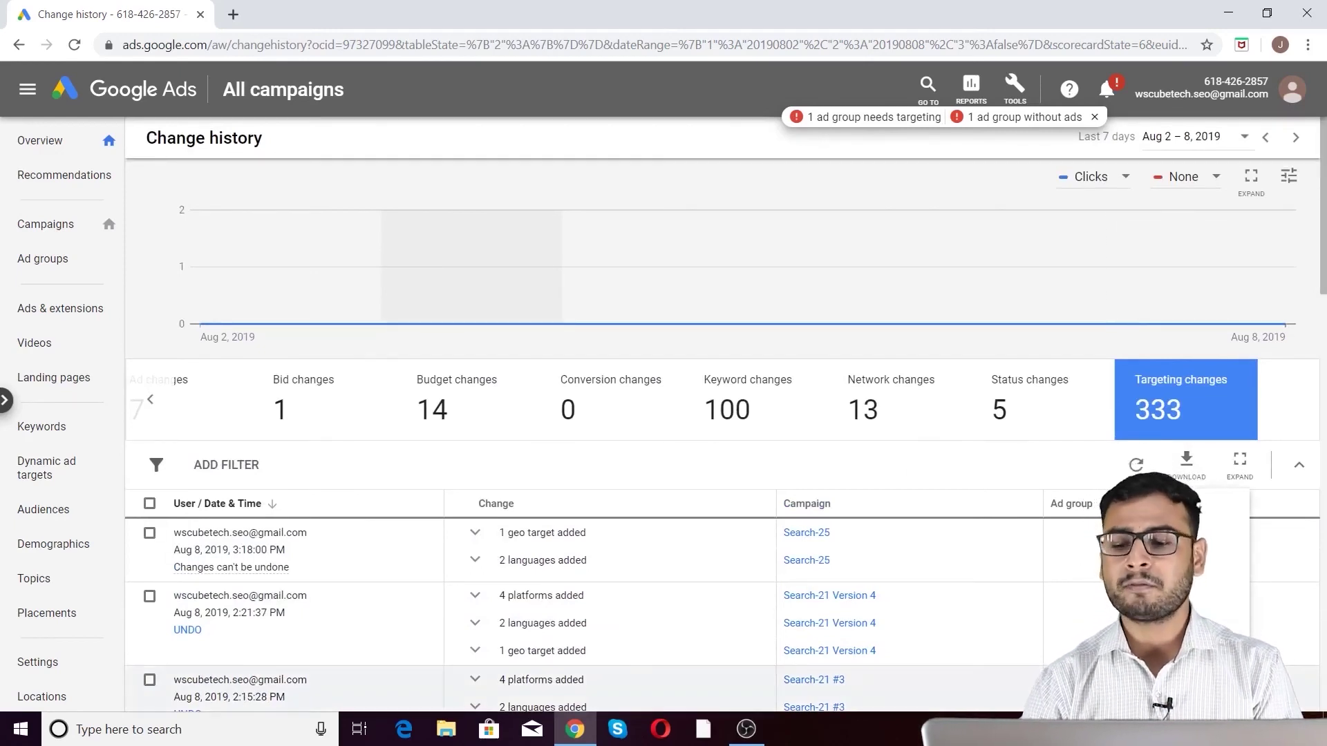
Apply a custom date range of Jul 1 – 15, 2019 to the change history and check all change types.
mouse_move(959, 321)
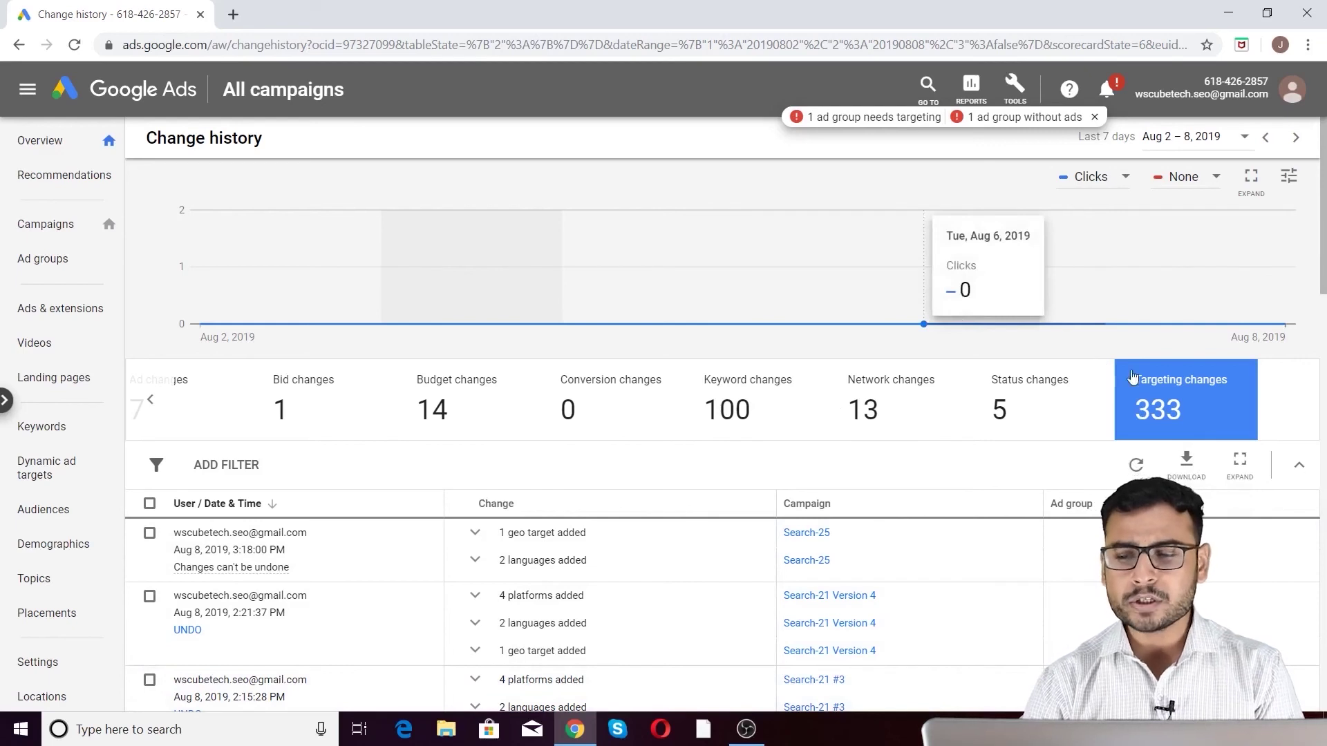
left_click(1194, 136)
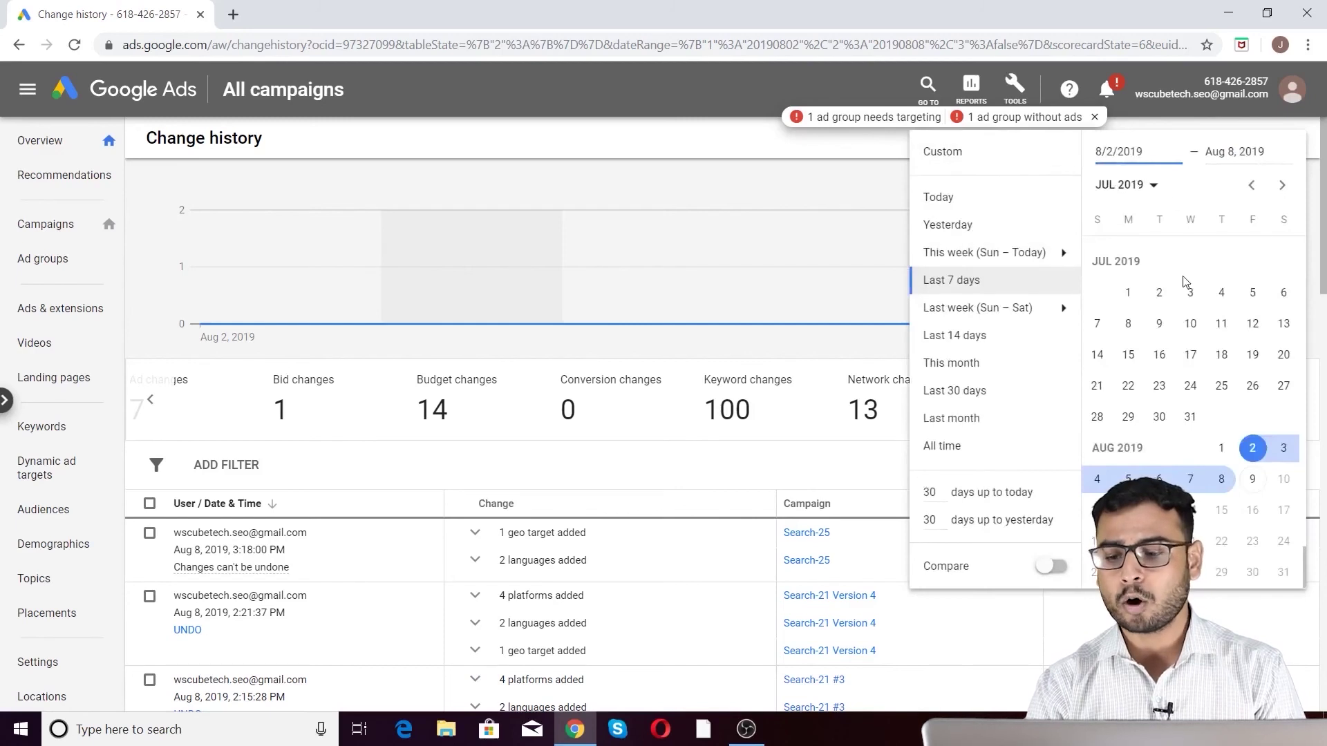
left_click(1129, 292)
left_click(1134, 298)
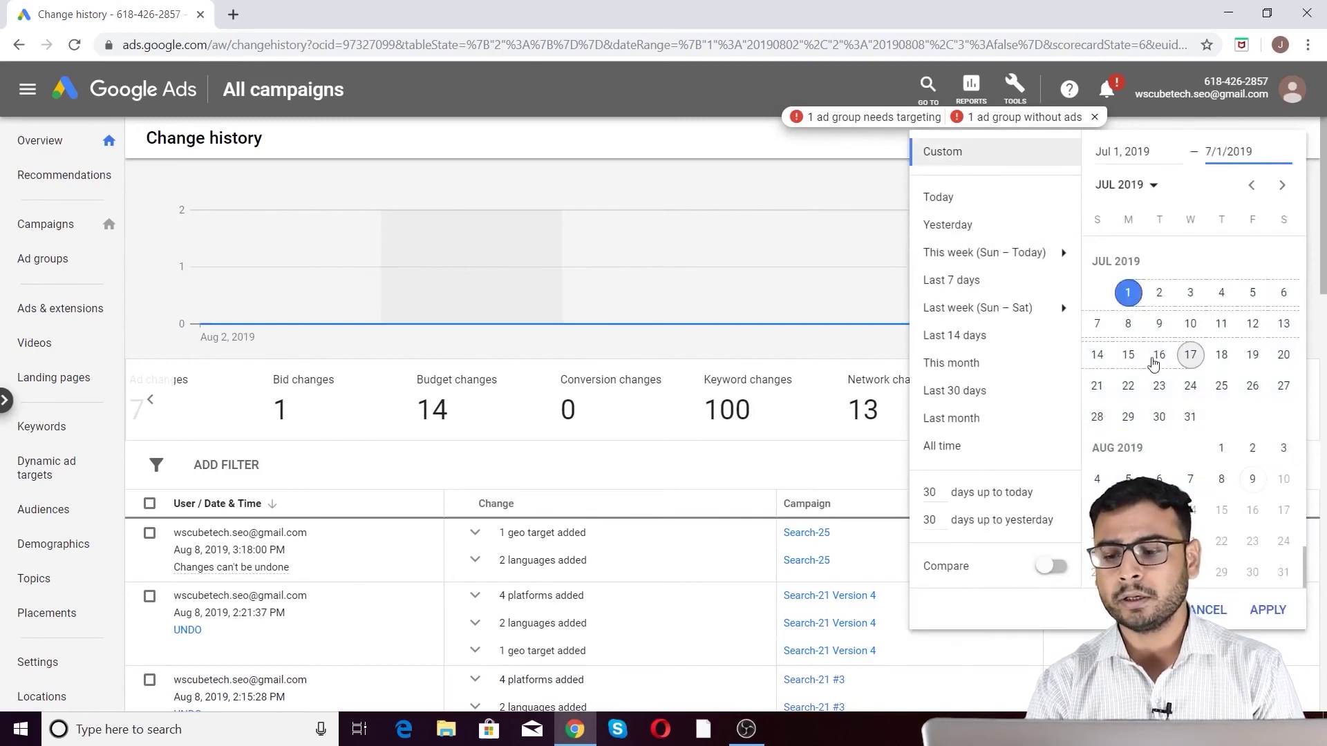
left_click(1121, 354)
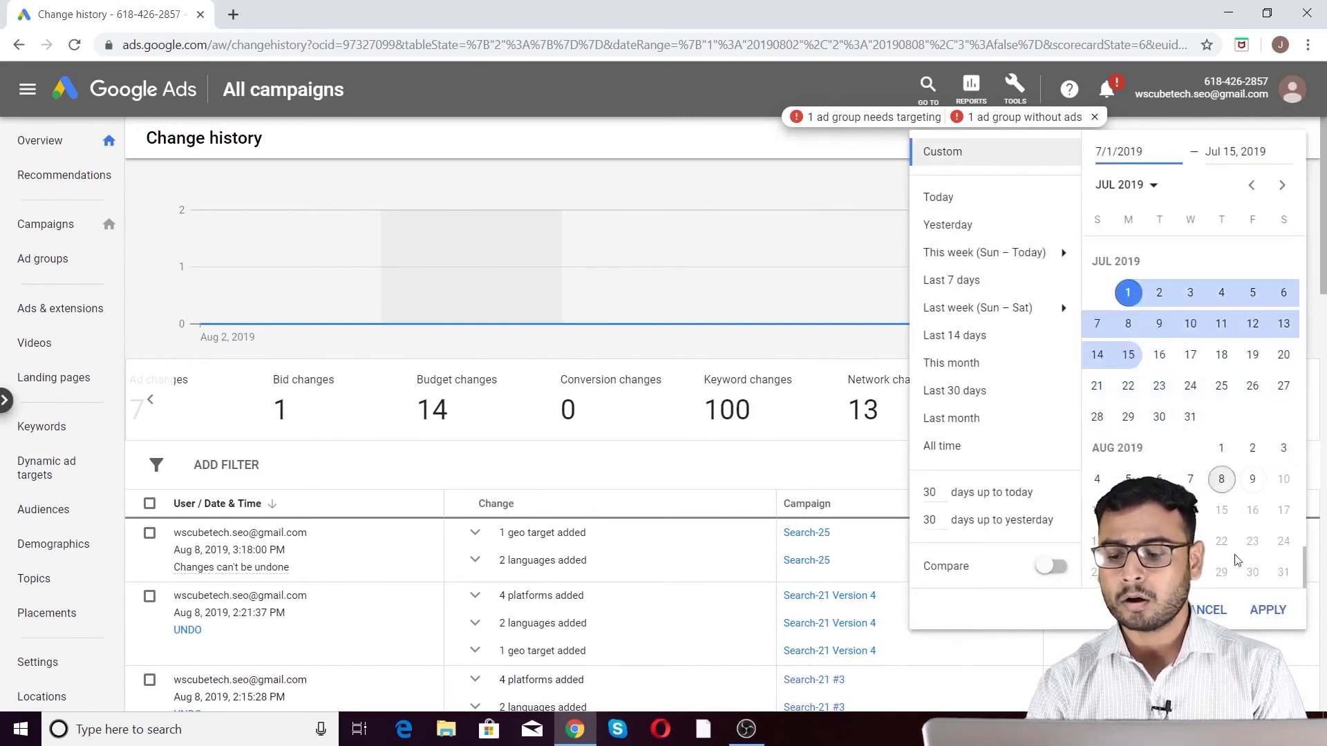
left_click(1268, 621)
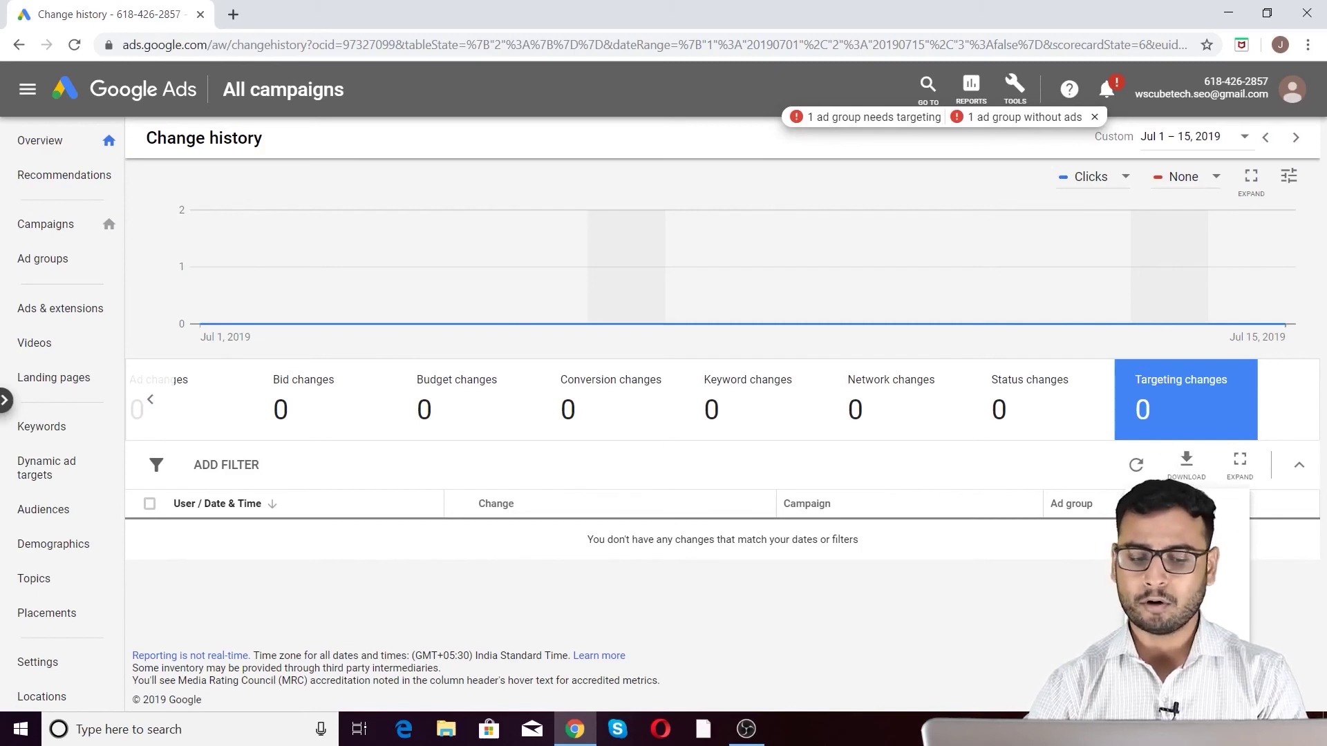
left_click(150, 401)
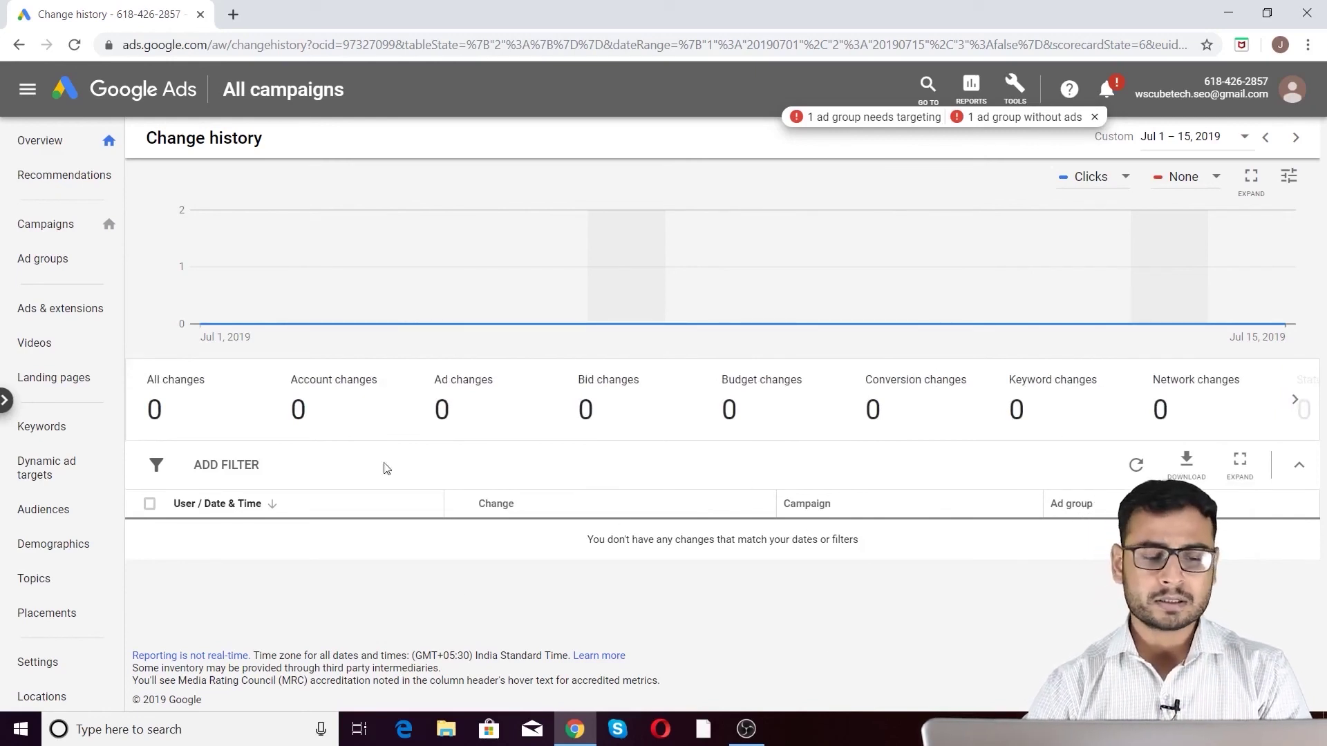
Set the change history date range to All time.
left_click(1171, 143)
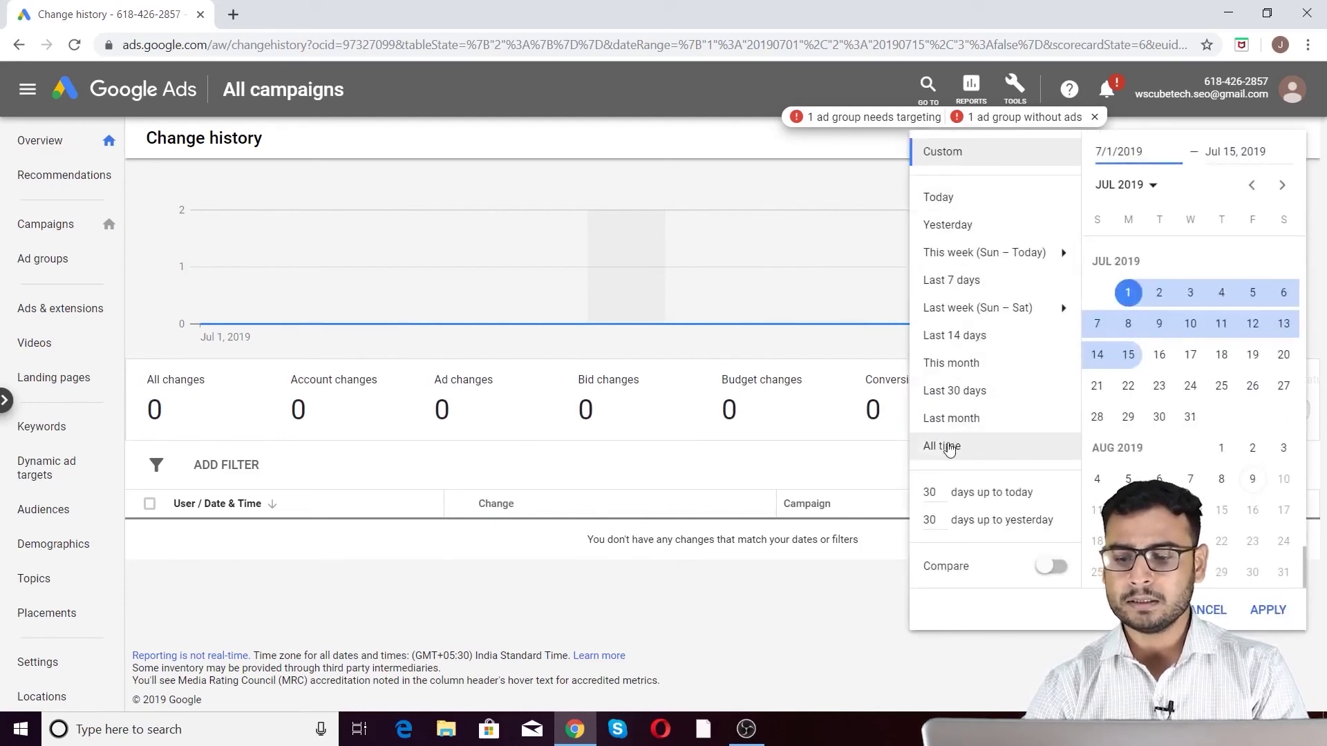
left_click(947, 447)
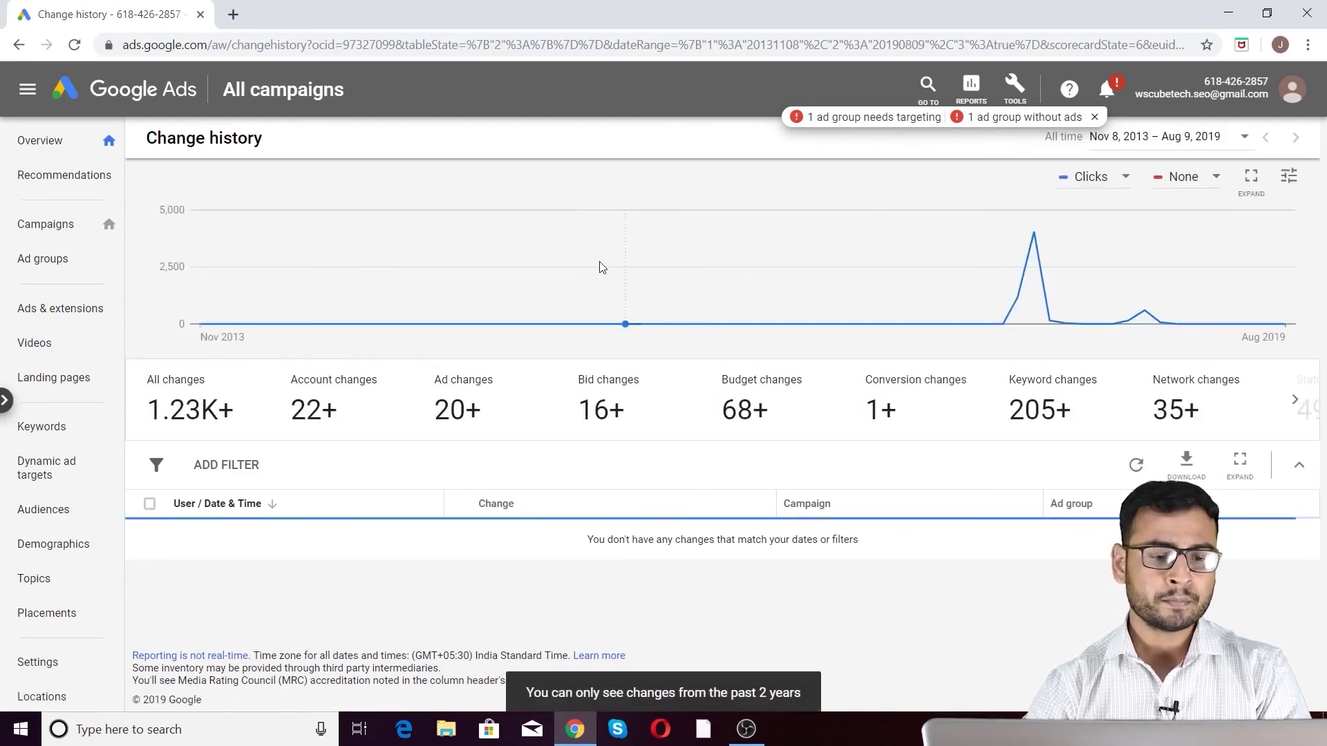
mouse_move(203, 426)
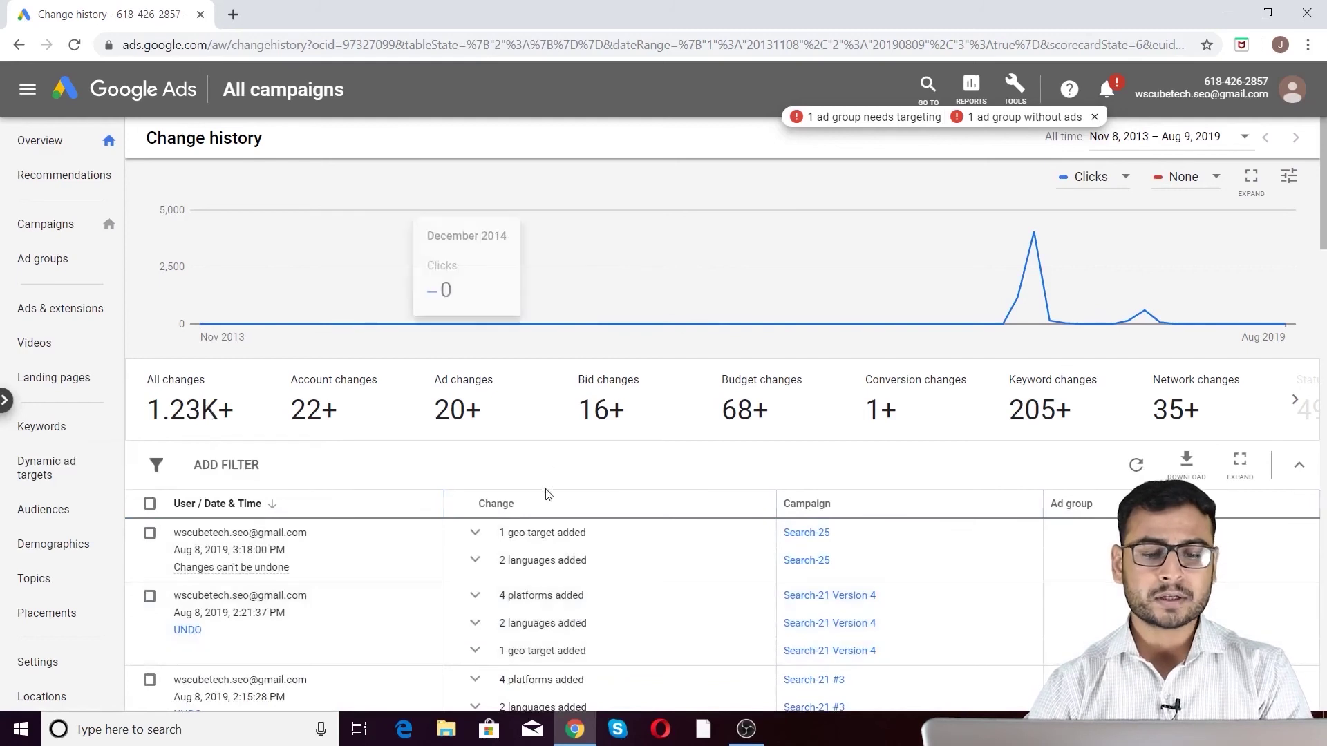
Look through the Item changed filter options of the change history and close them without applying a filter.
left_click(250, 476)
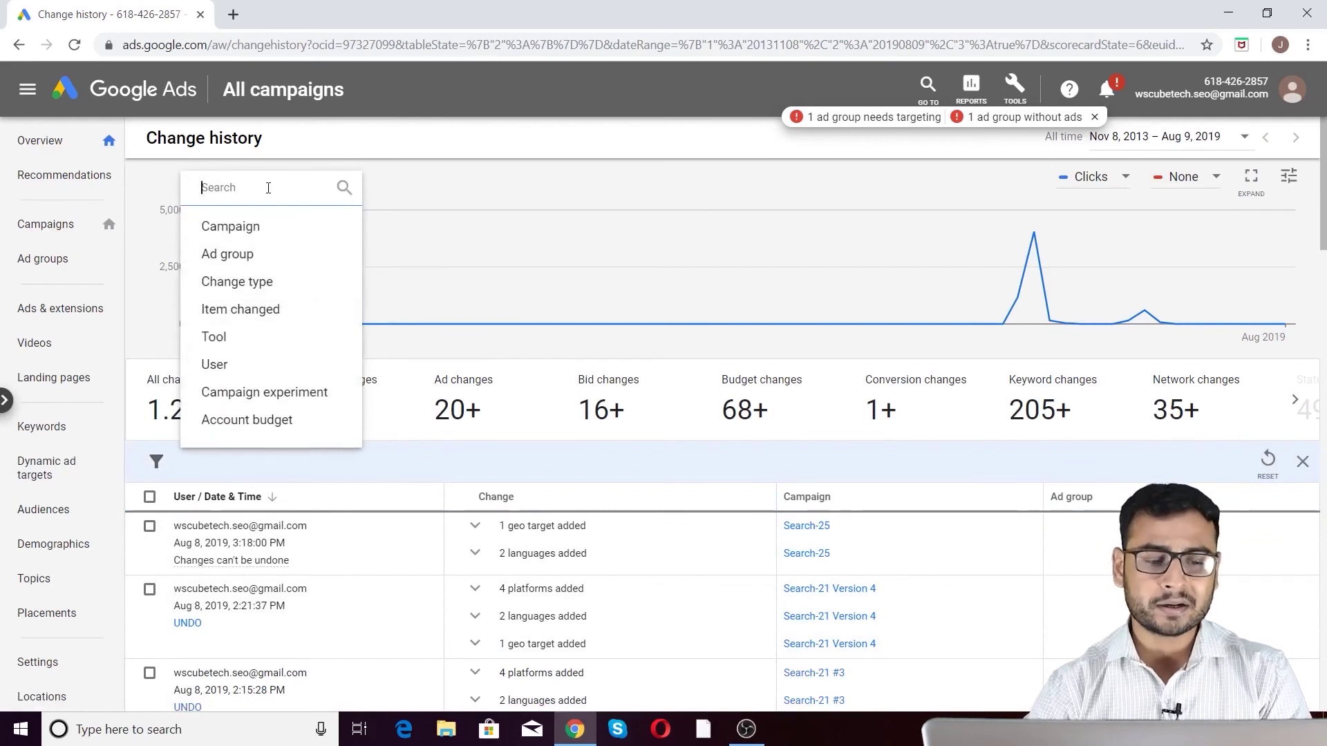
left_click(255, 309)
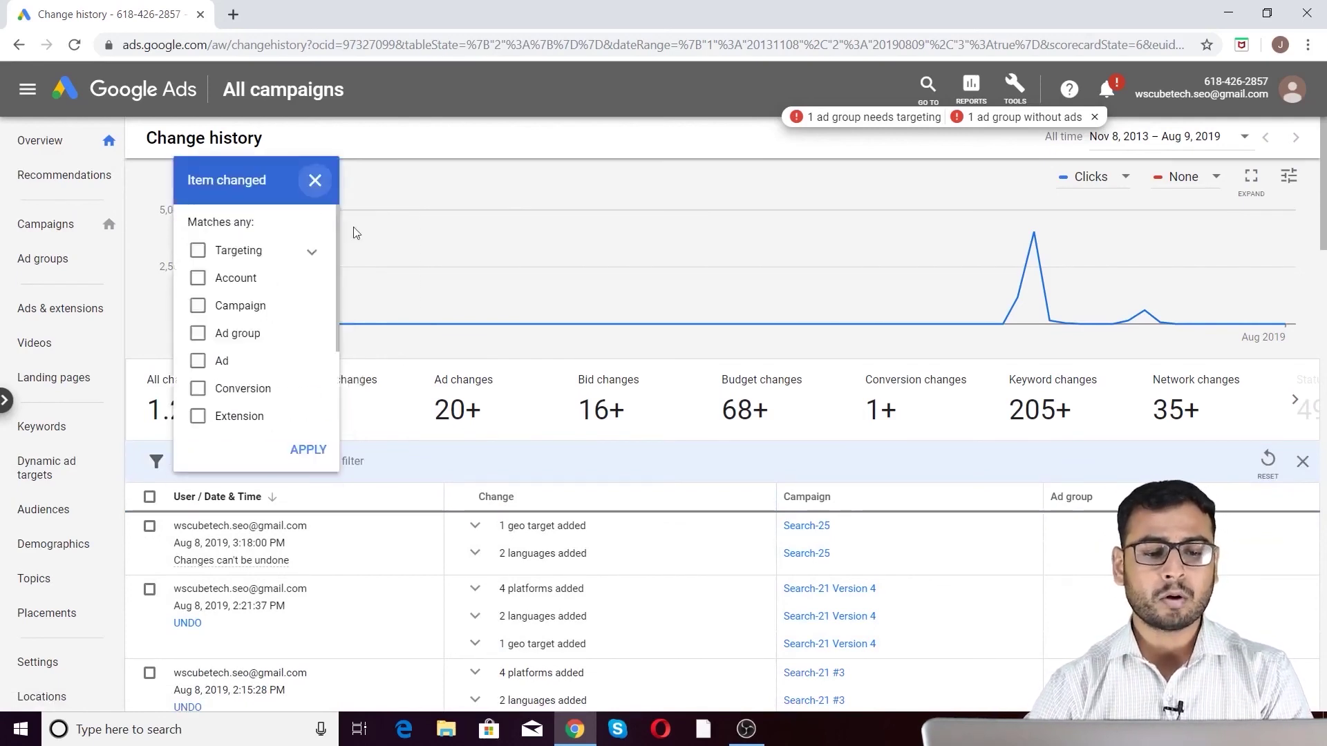
scroll(280, 273, "down", 2)
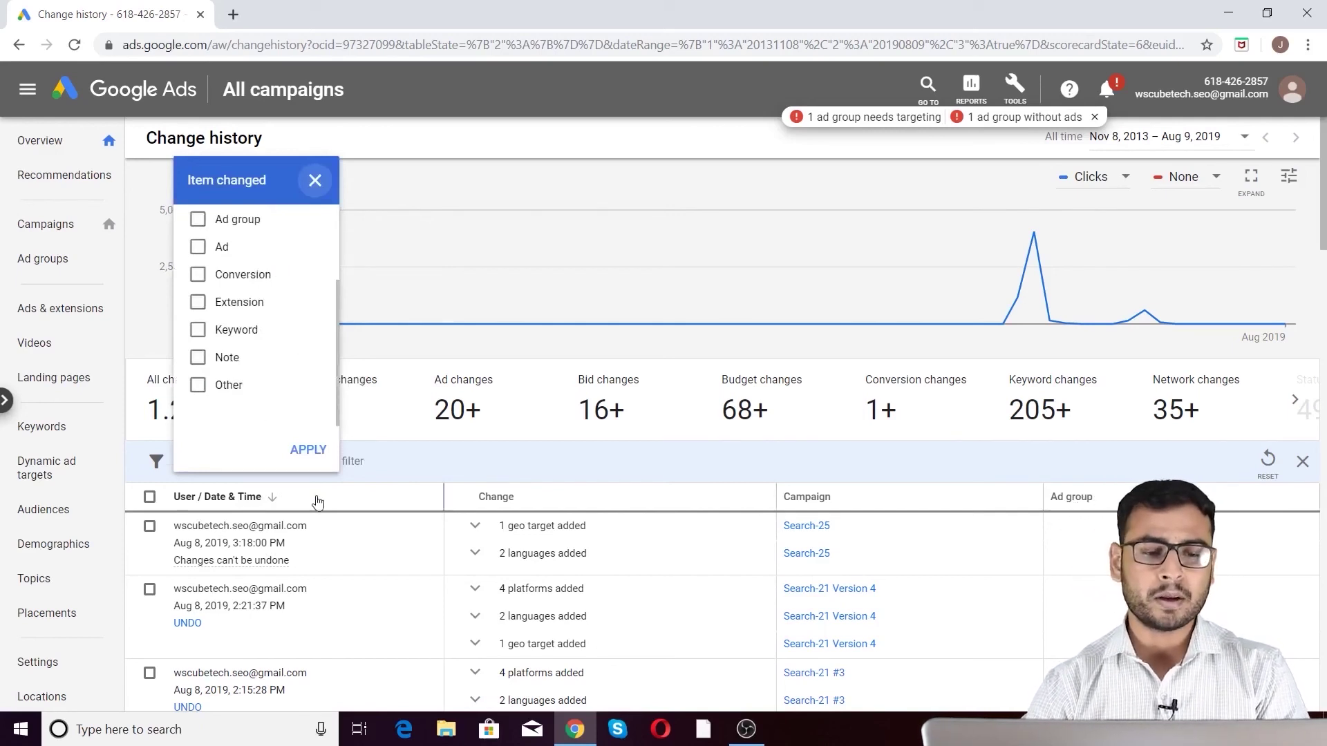
left_click(327, 195)
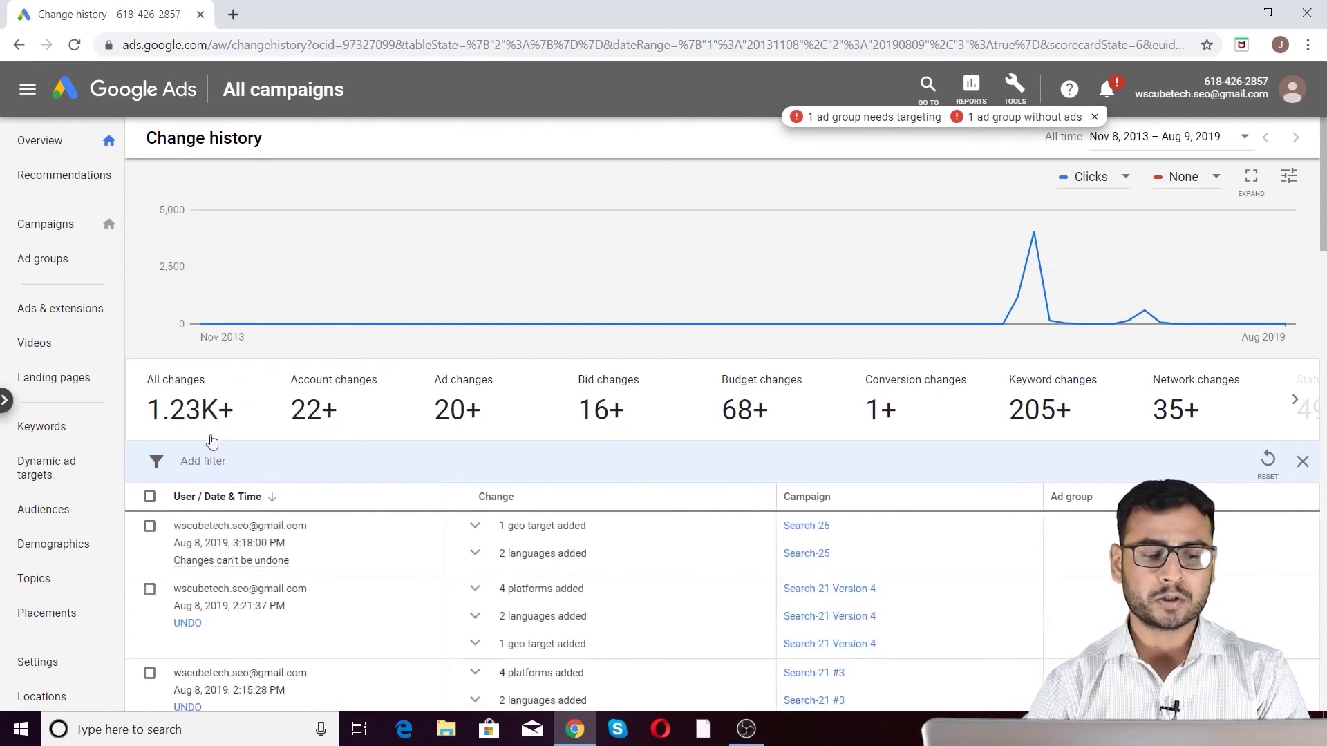
Check the Tool filter options of the change history, close them and open the User filter.
left_click(355, 461)
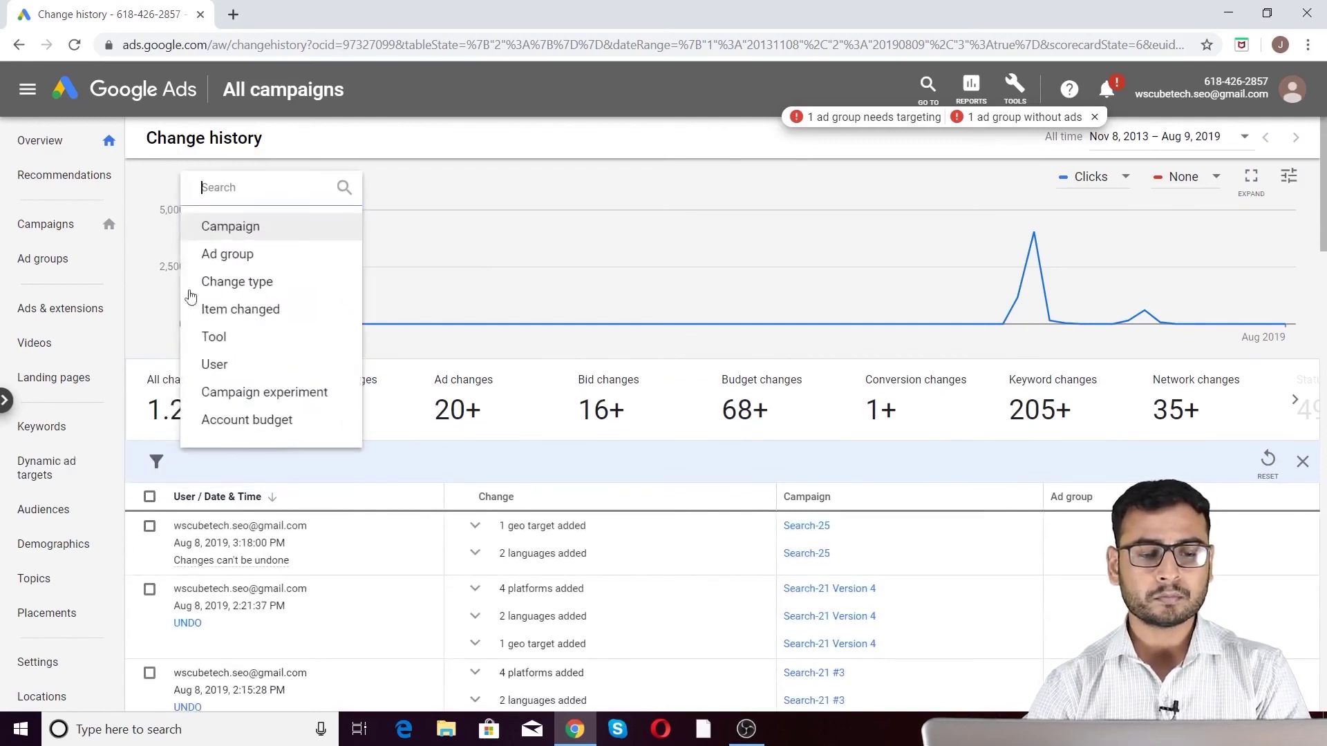
left_click(278, 345)
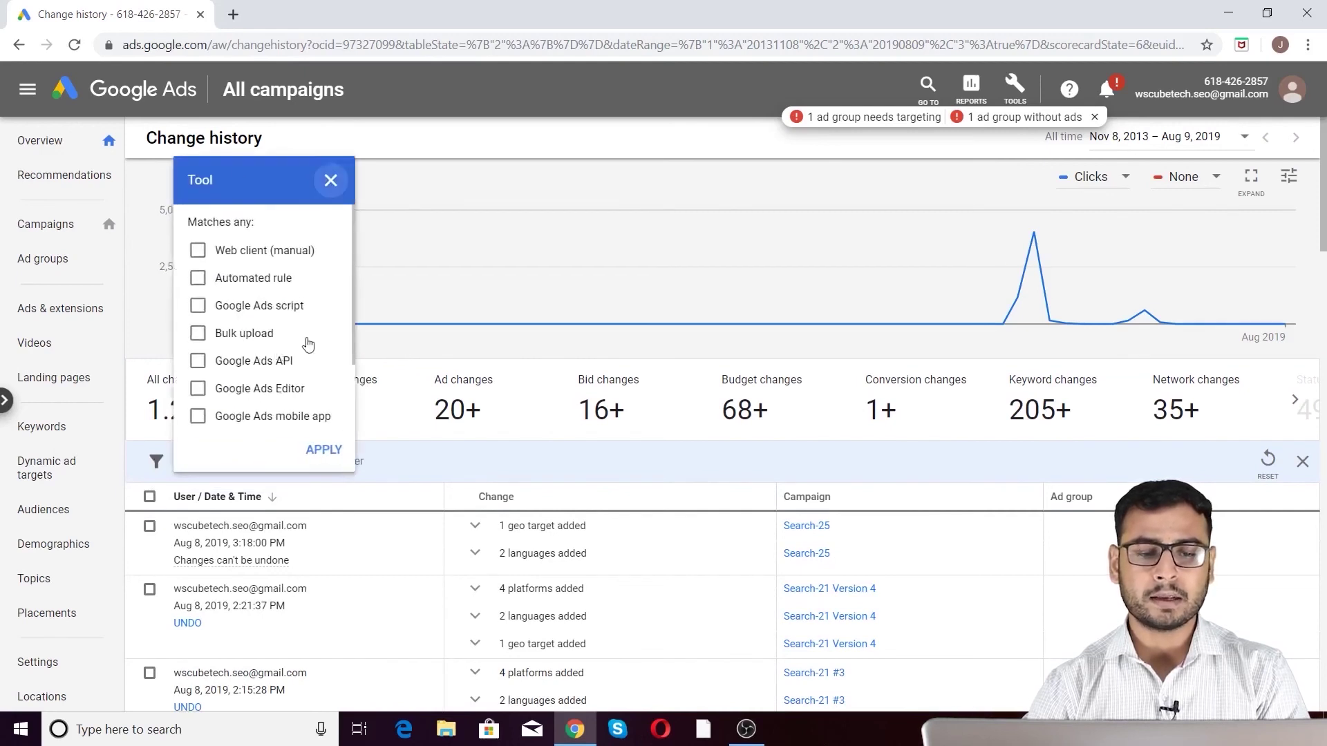
left_click(331, 180)
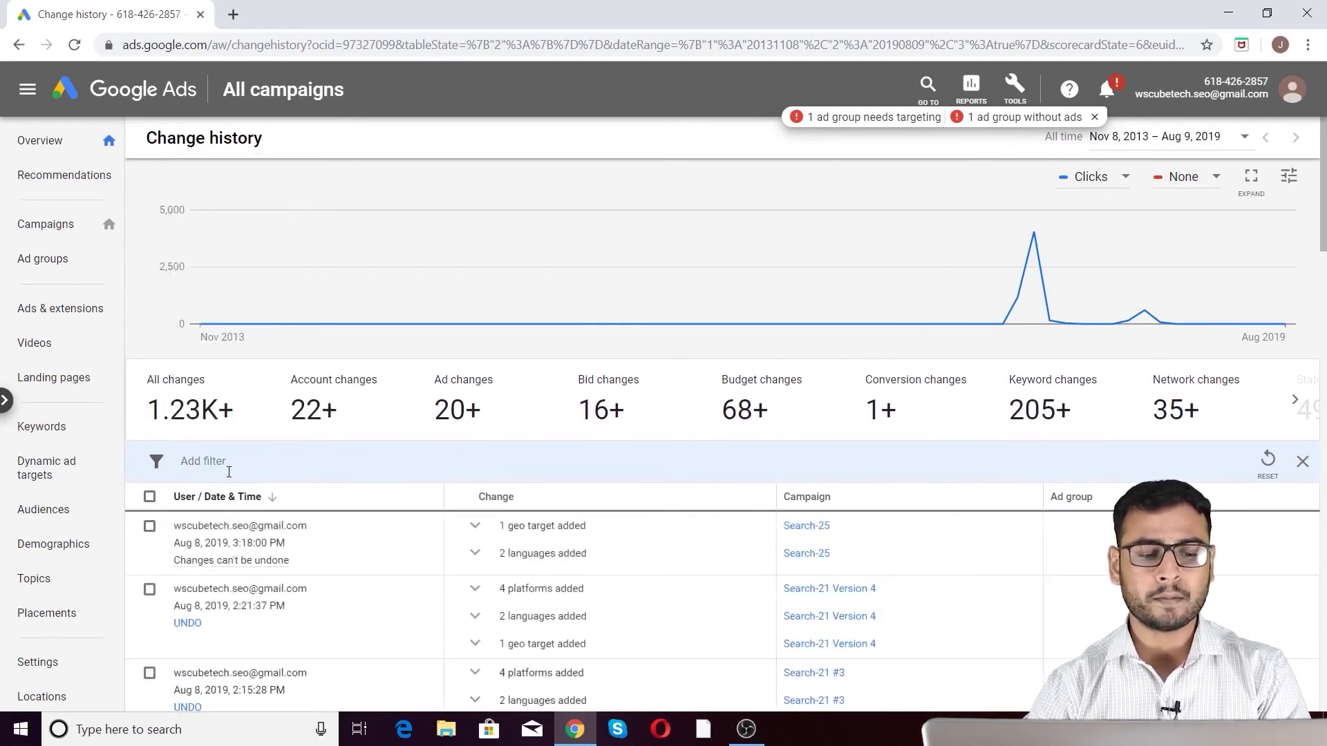
left_click(204, 462)
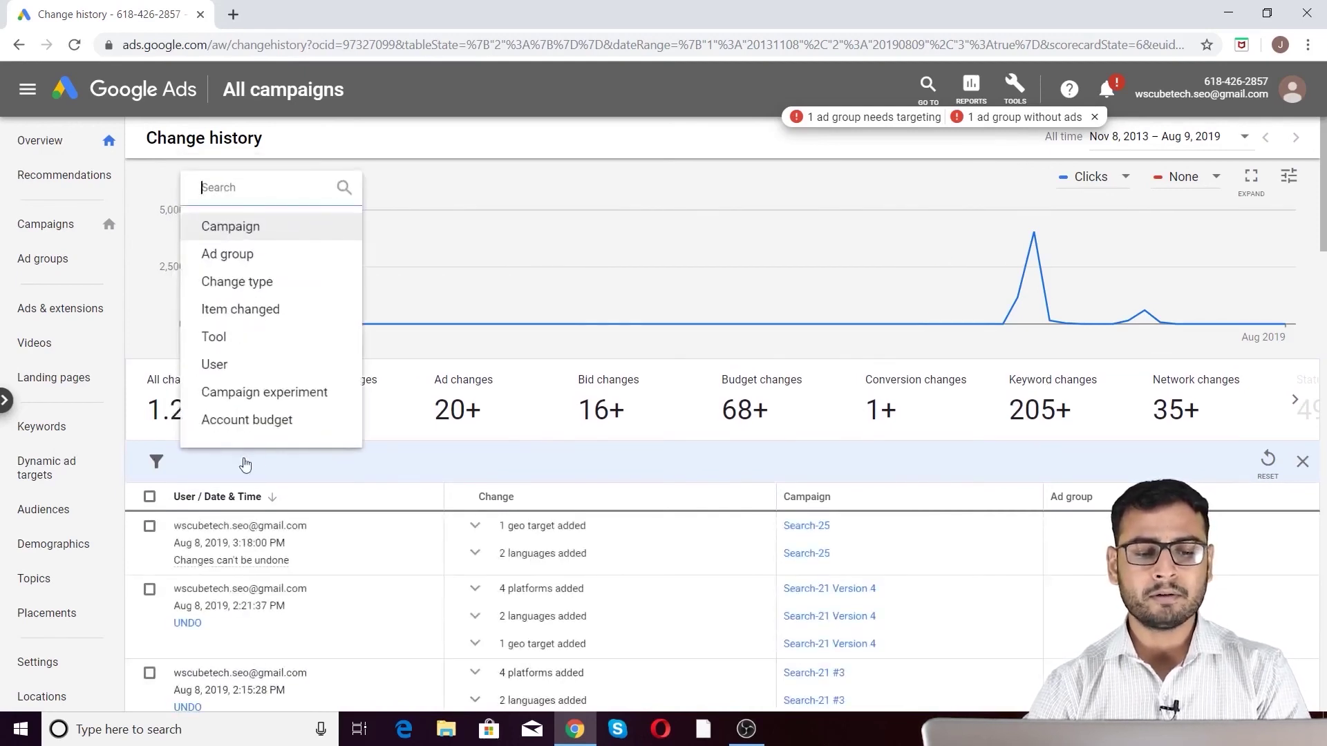
left_click(294, 364)
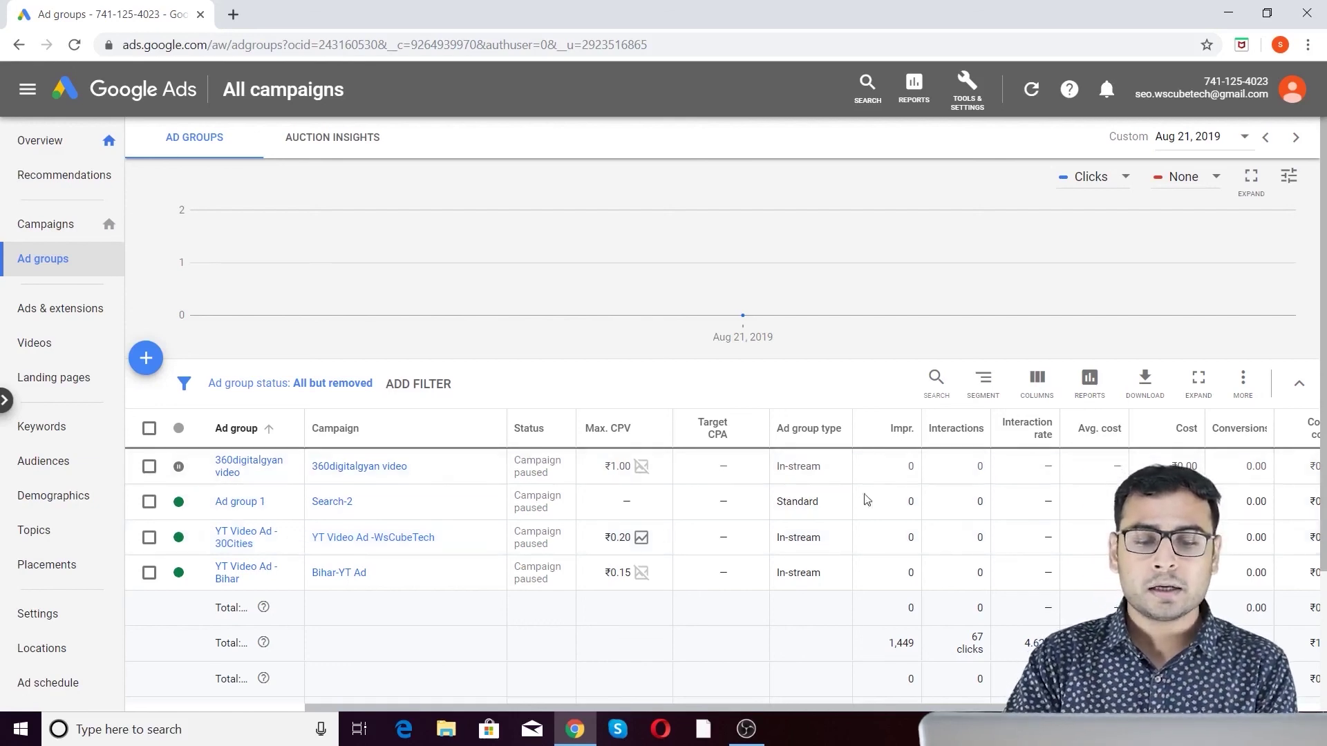
Open the bid simulator for the YT Video Ad - 30Cities ad group and examine the current ₹0.20 bid's cost and impressions.
left_click(641, 539)
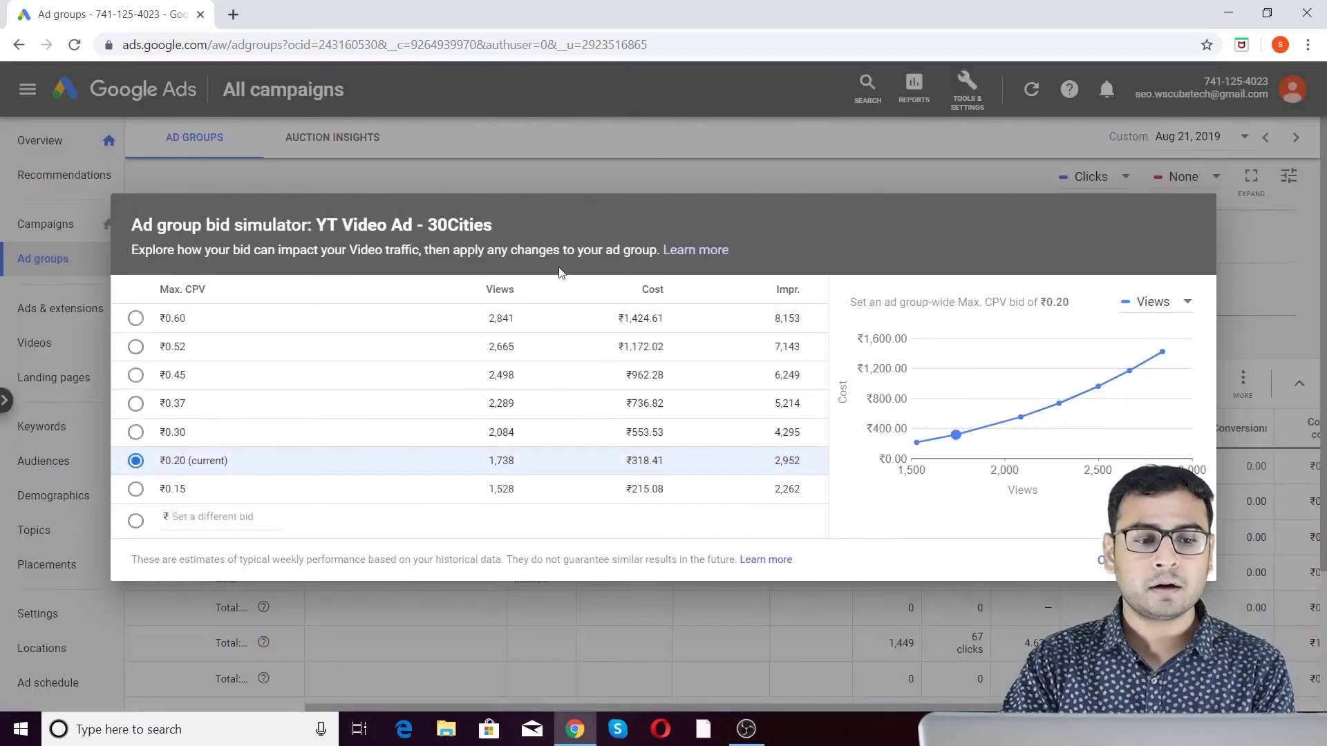
left_click_drag(165, 462, 242, 467)
double_click(196, 462)
left_click(170, 462)
left_click_drag(170, 461, 253, 470)
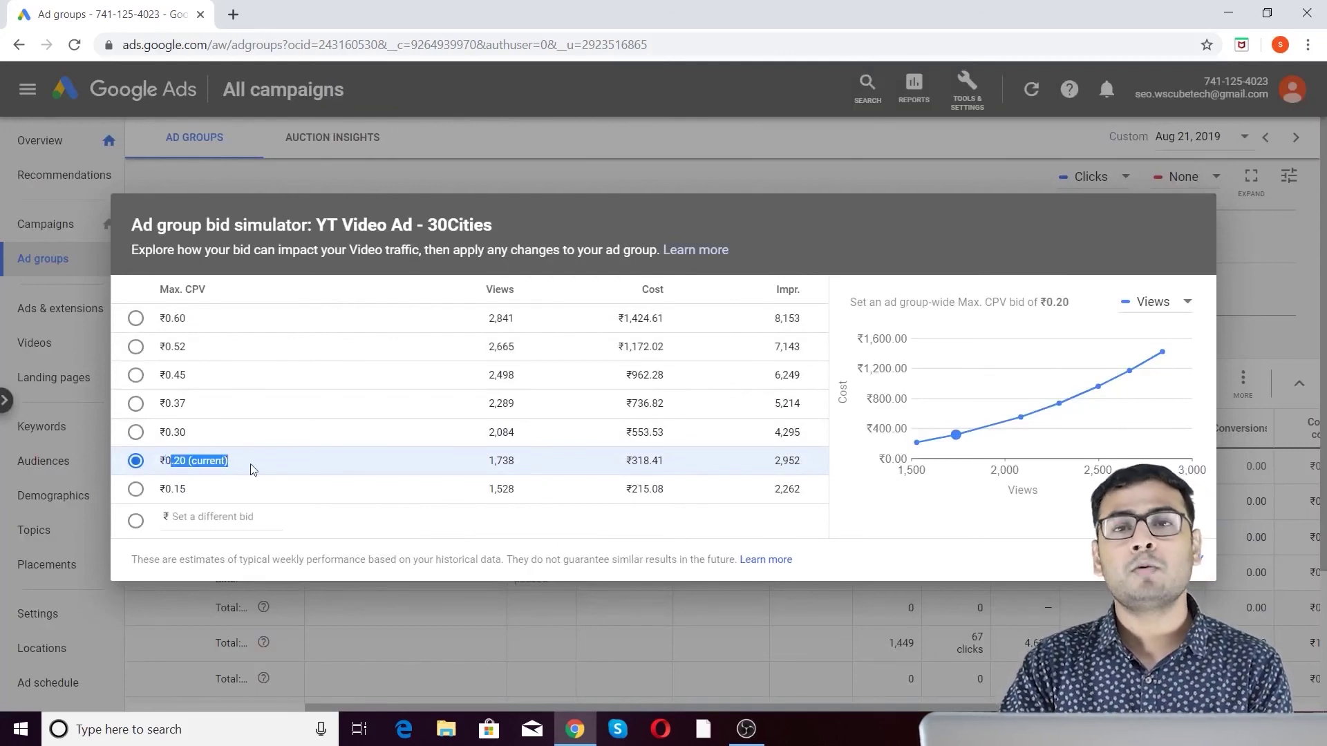
double_click(194, 464)
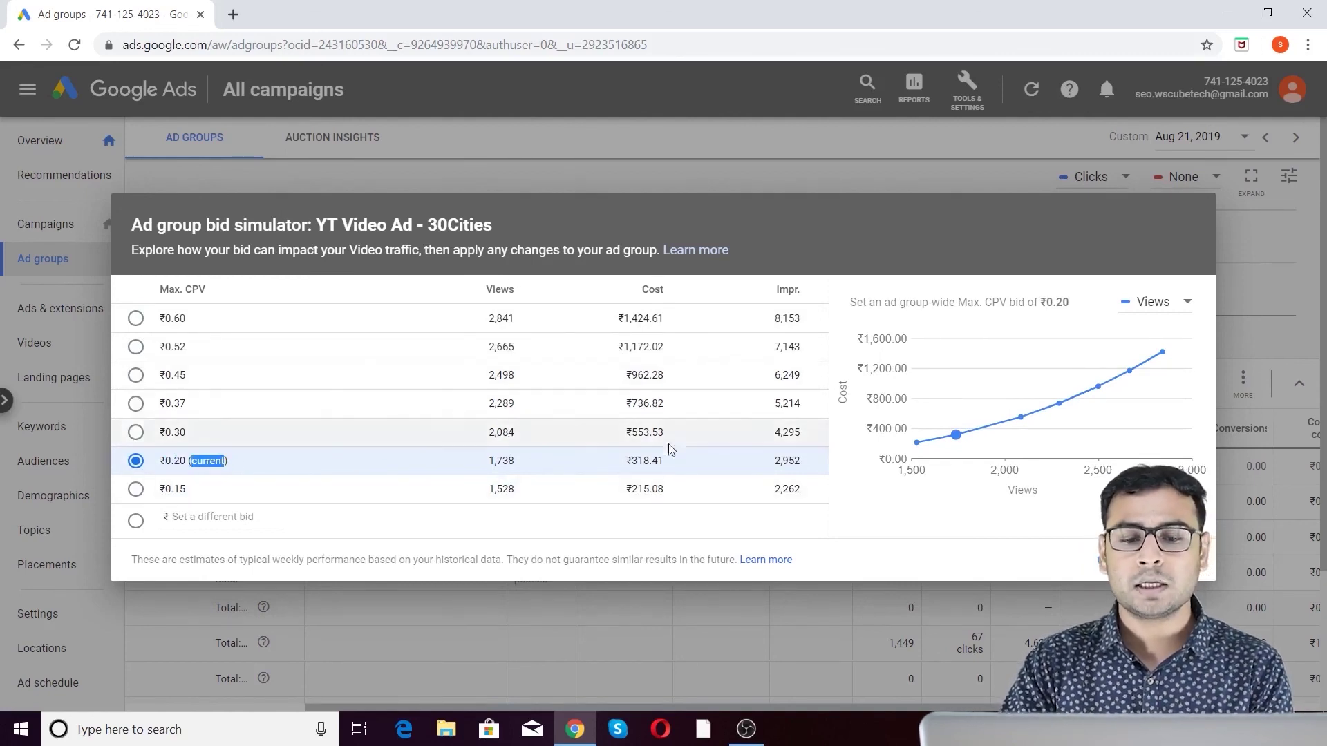
double_click(647, 462)
double_click(782, 460)
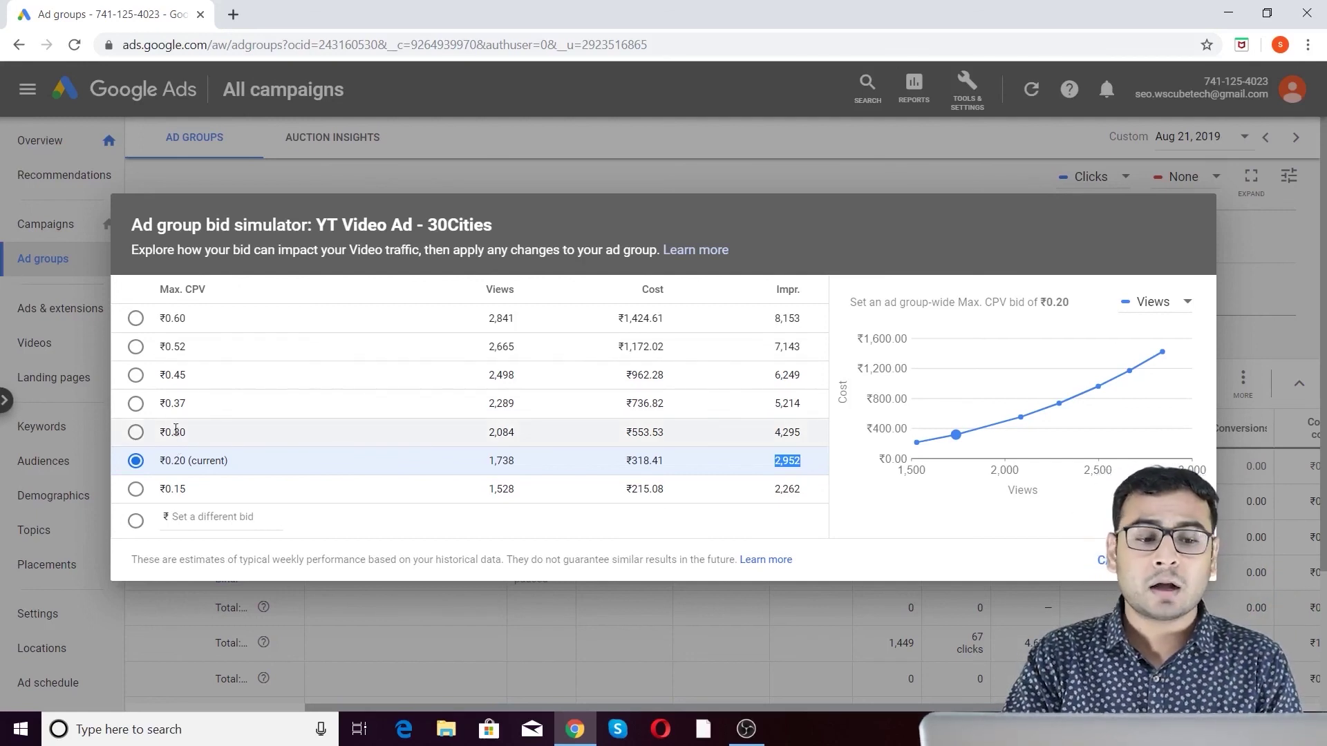
Compare the simulated views, cost and impressions of the ₹0.30 Max. CPV bid with those of the ₹0.20 bid.
double_click(510, 434)
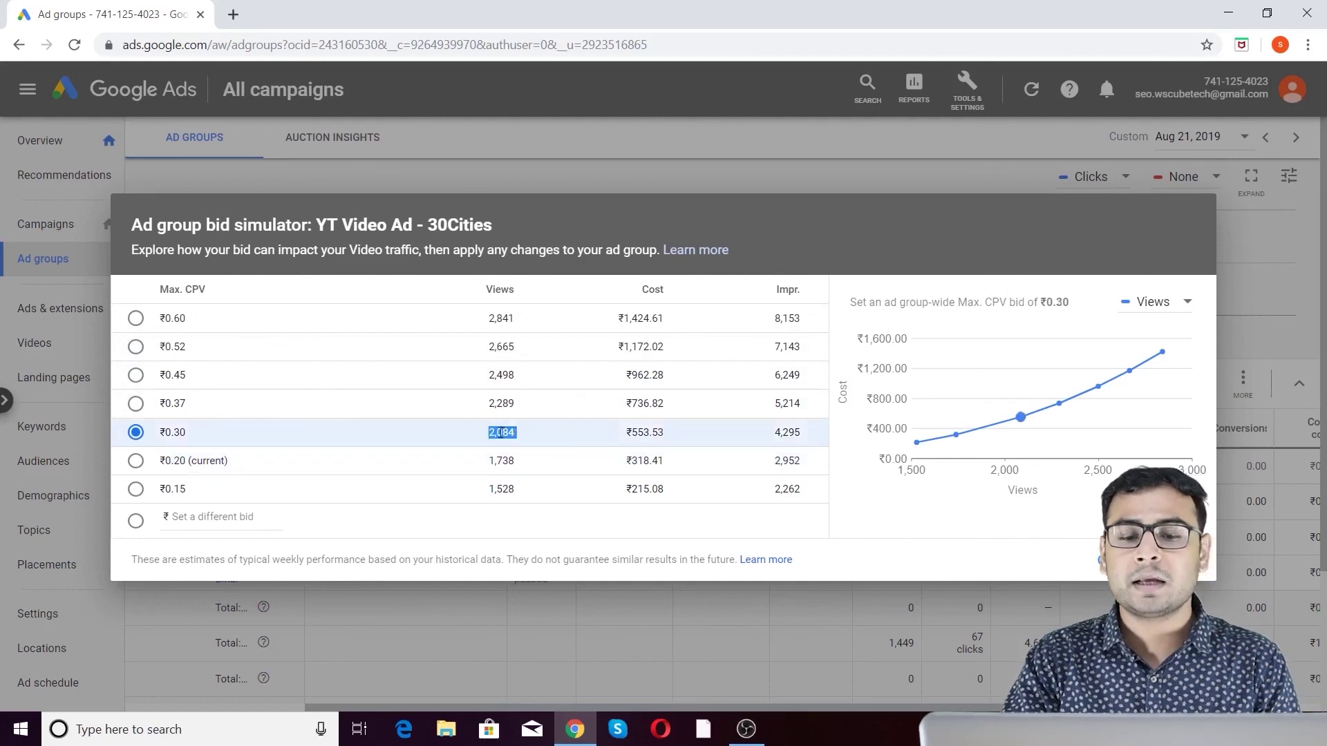
double_click(653, 433)
double_click(797, 432)
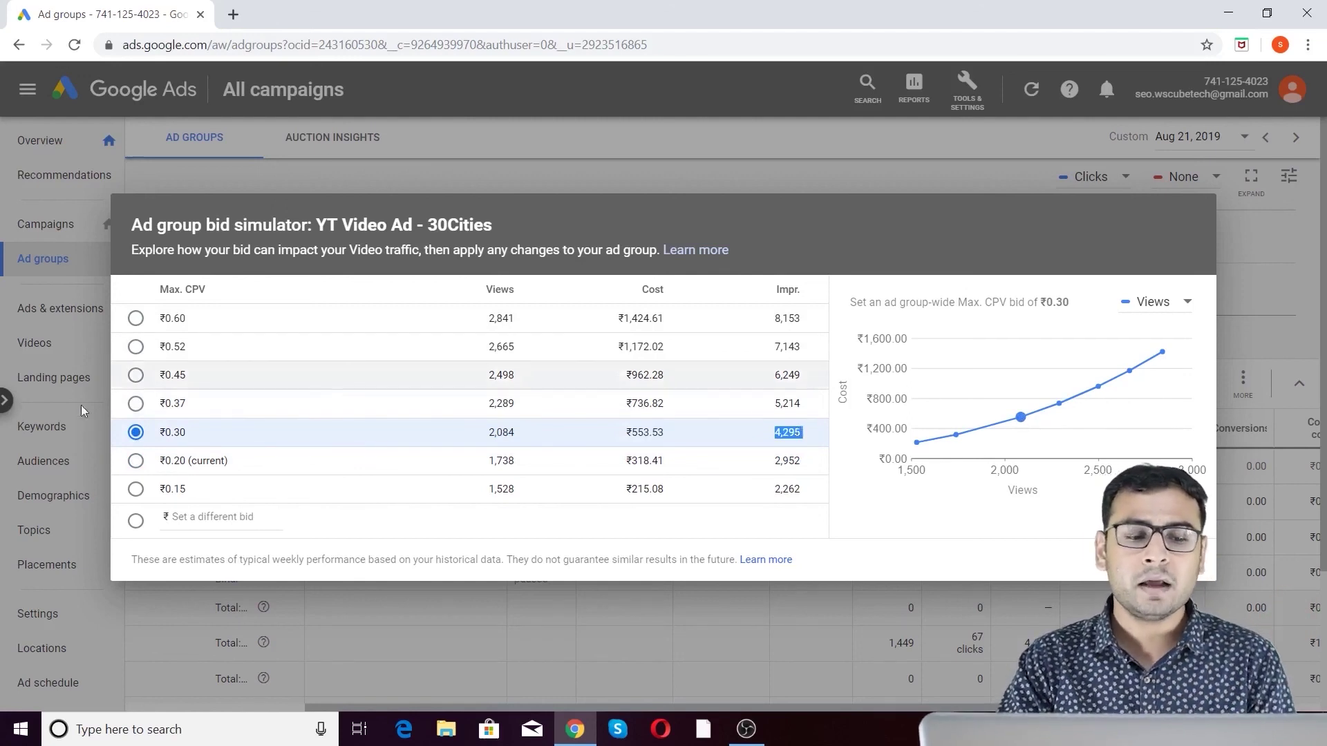
double_click(501, 460)
double_click(787, 461)
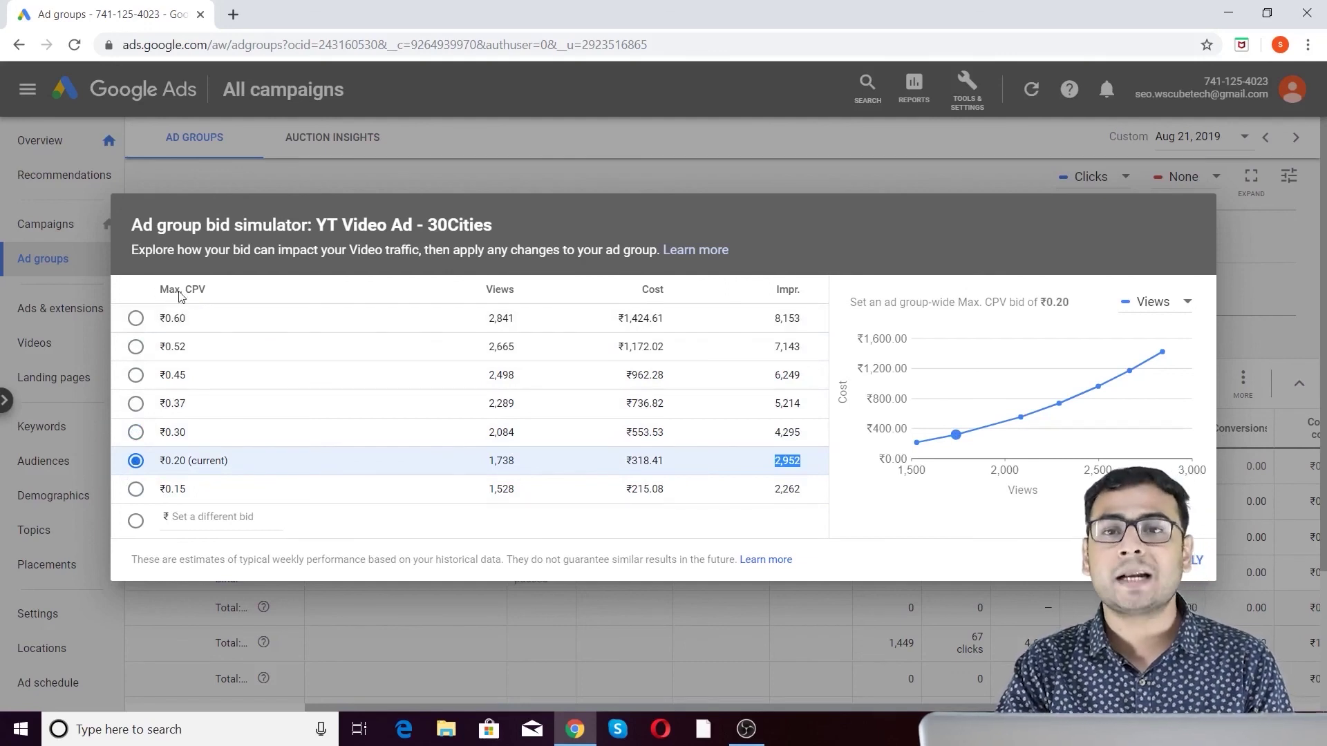
Select the ₹0.60 Max. CPV bid in the simulator and examine its estimated views, cost, impressions and graph.
left_click(171, 318)
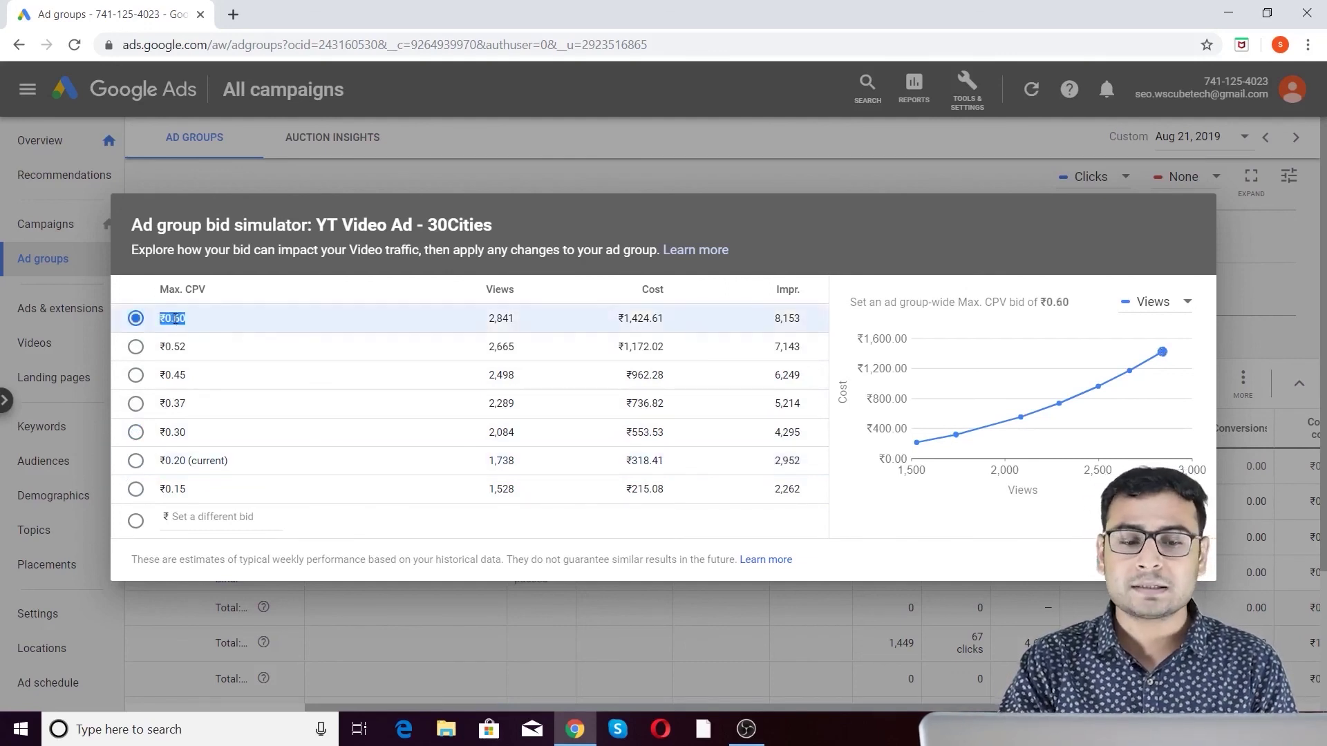
double_click(501, 318)
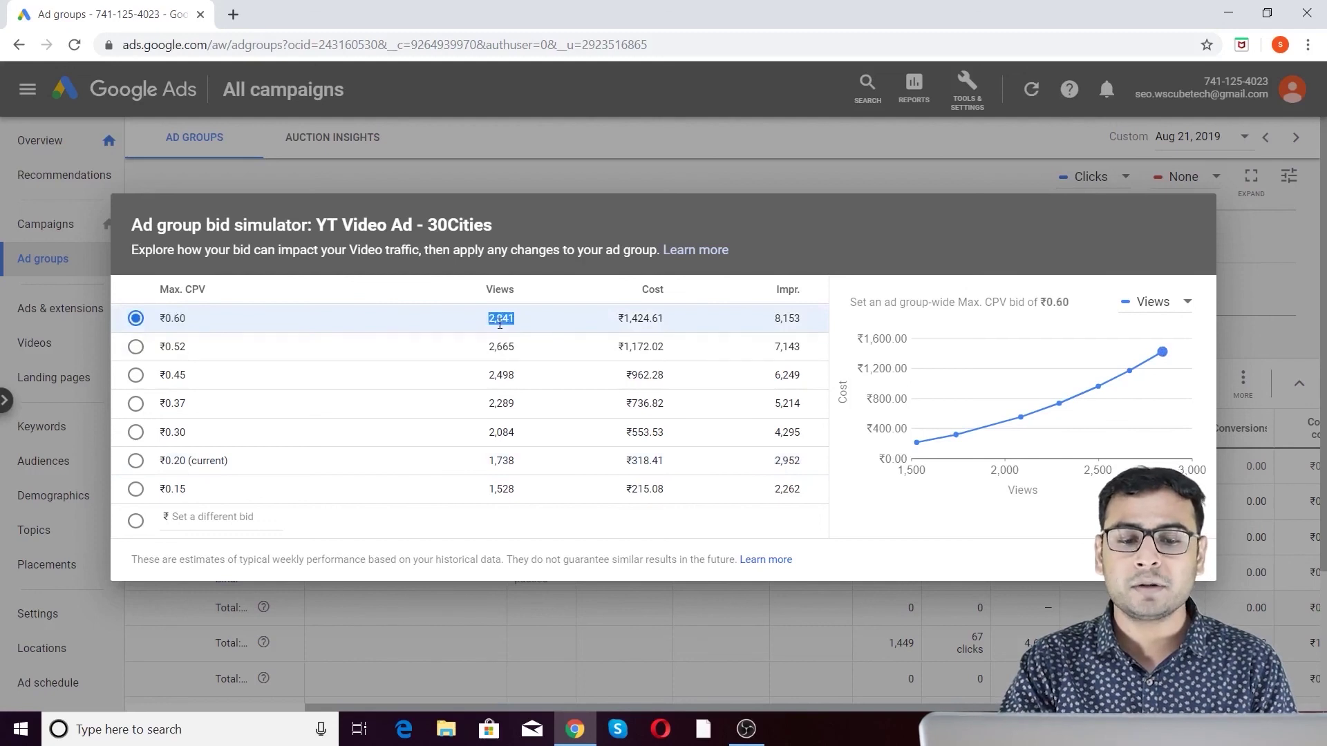
double_click(640, 319)
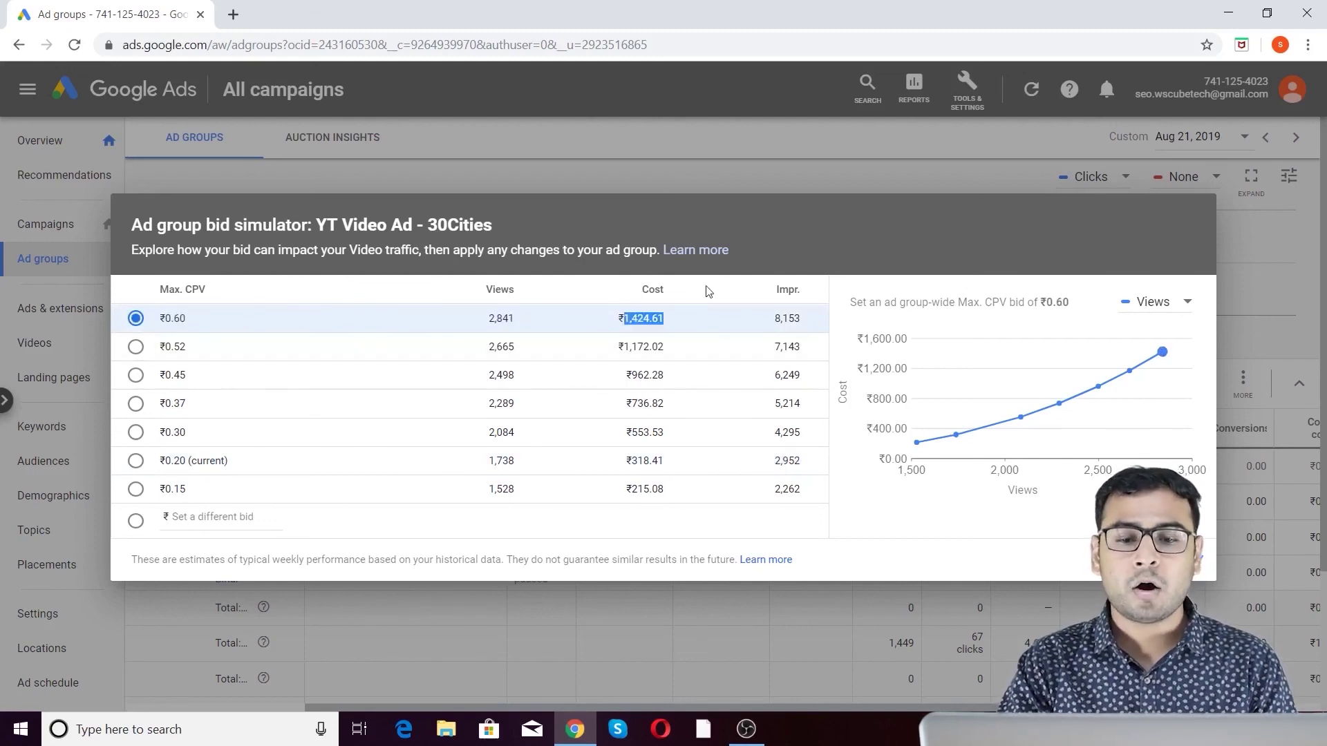
double_click(788, 319)
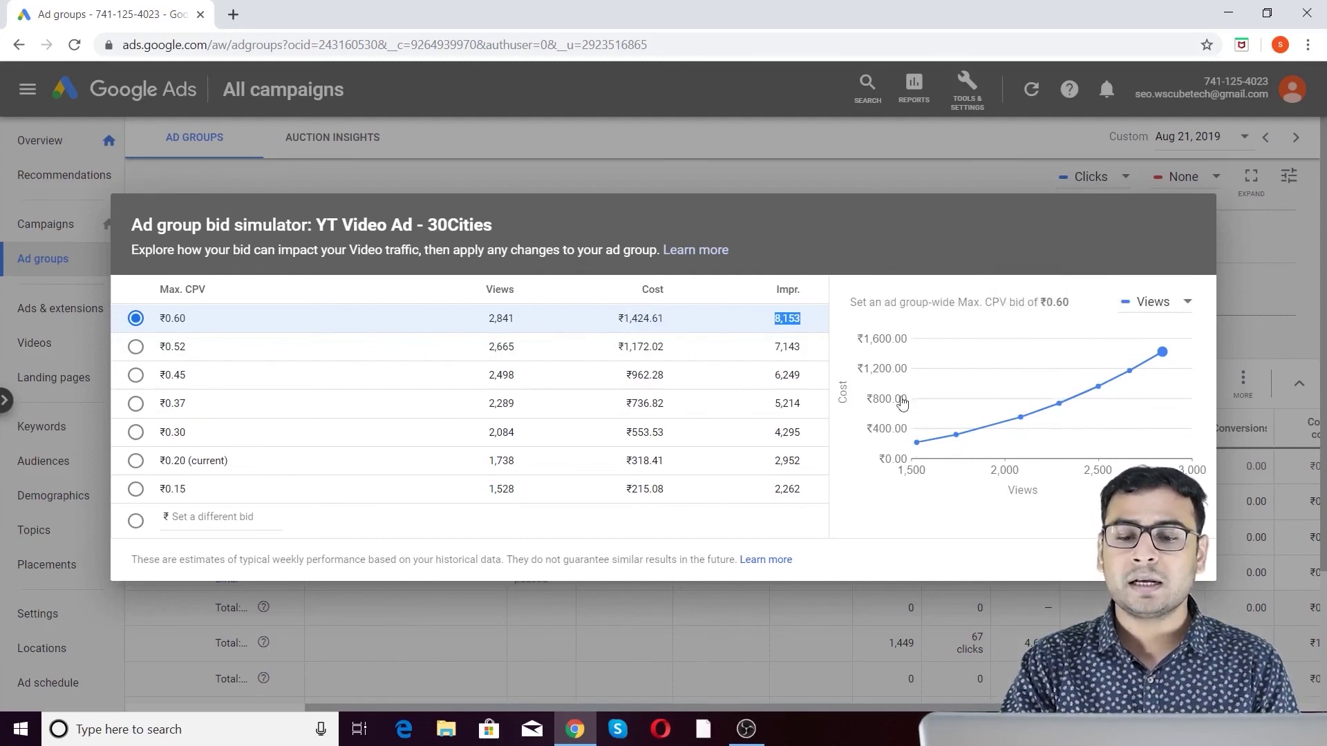
left_click(1062, 305)
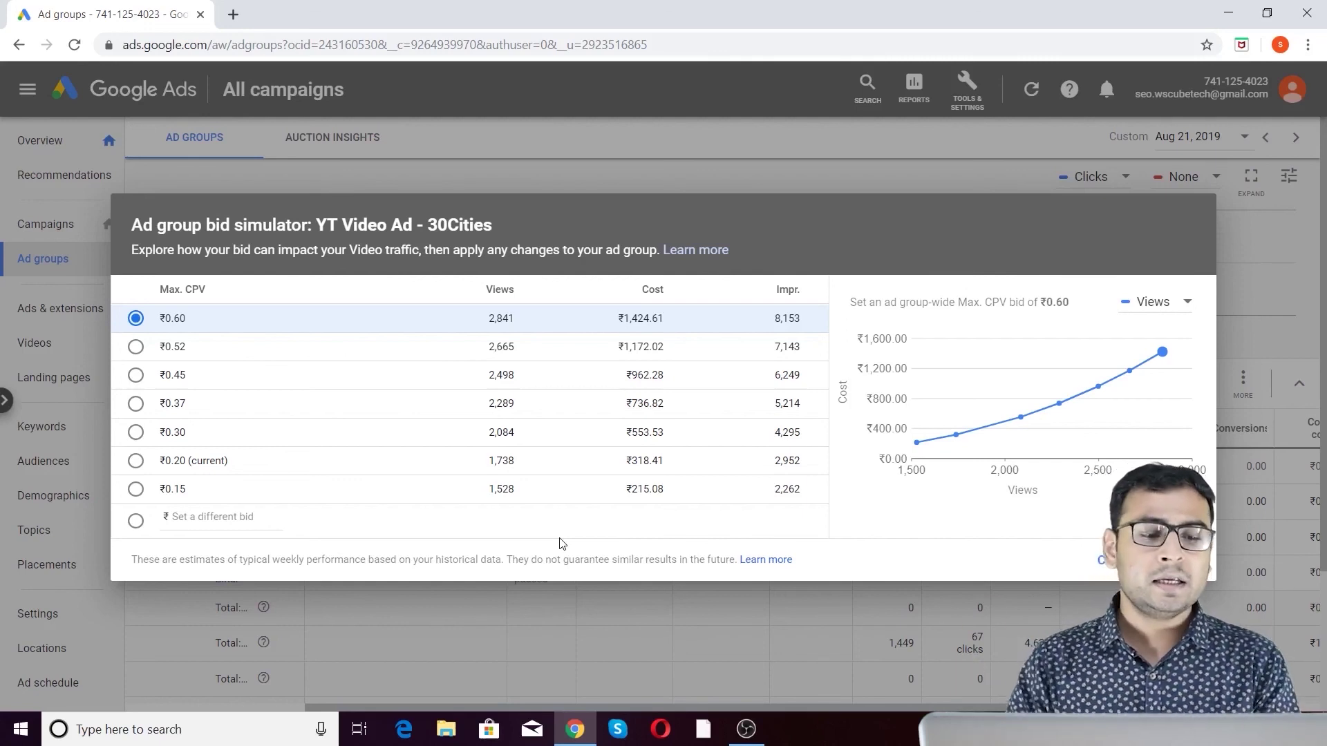
Switch the simulated bid between ₹0.20 and ₹0.30 to compare them, ending on the current ₹0.20 bid.
left_click(196, 468)
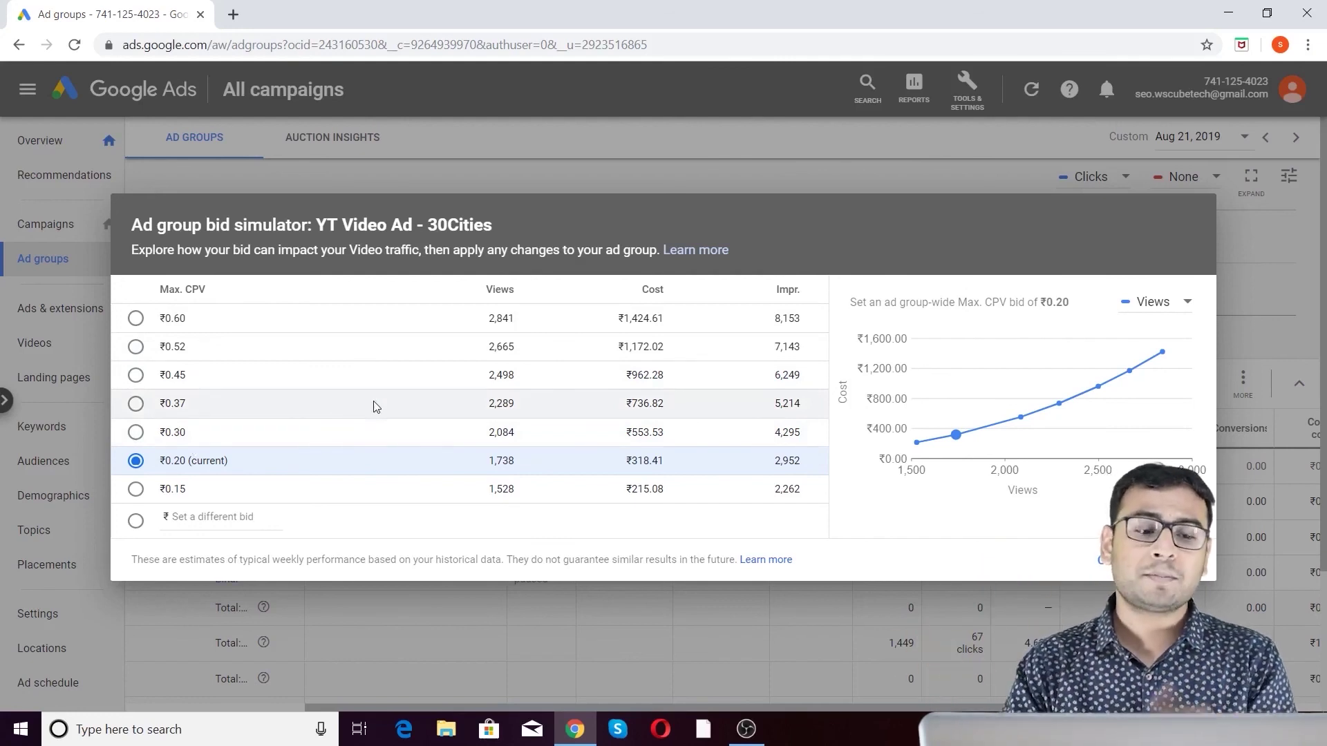
left_click(178, 432)
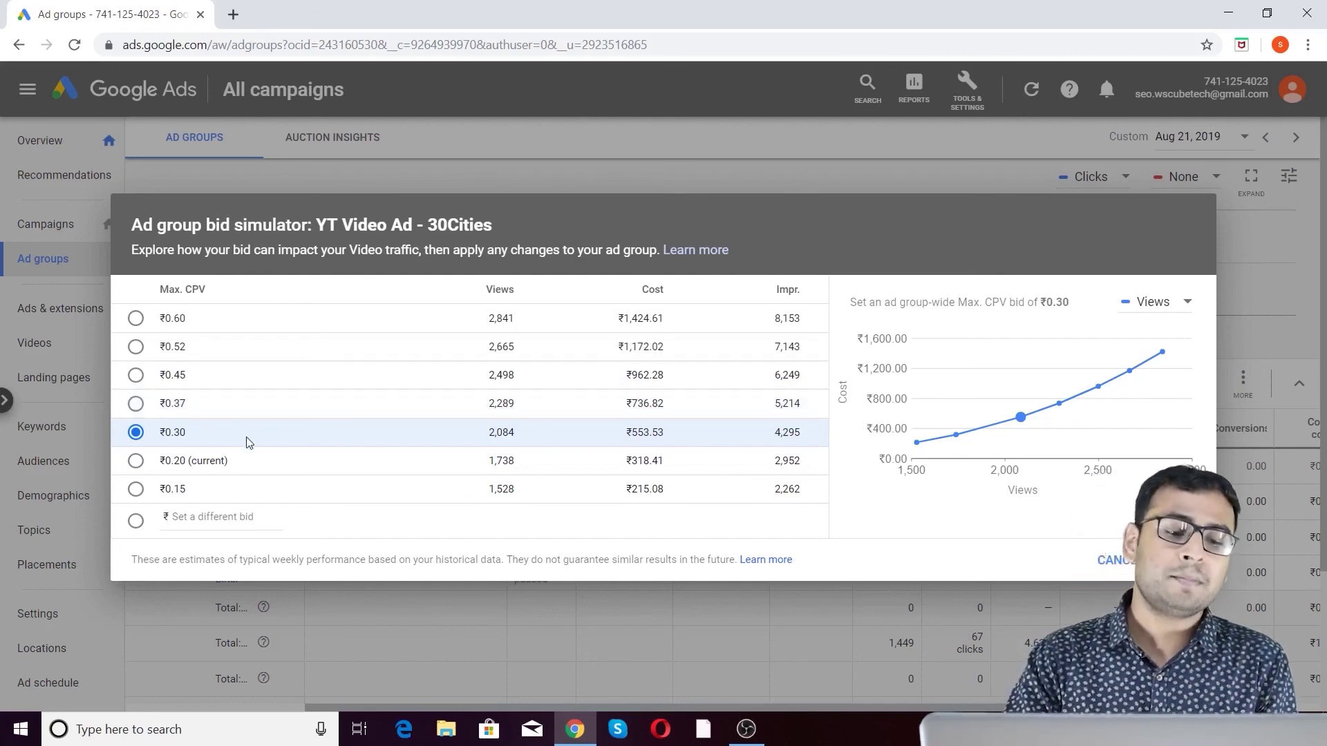
left_click(246, 468)
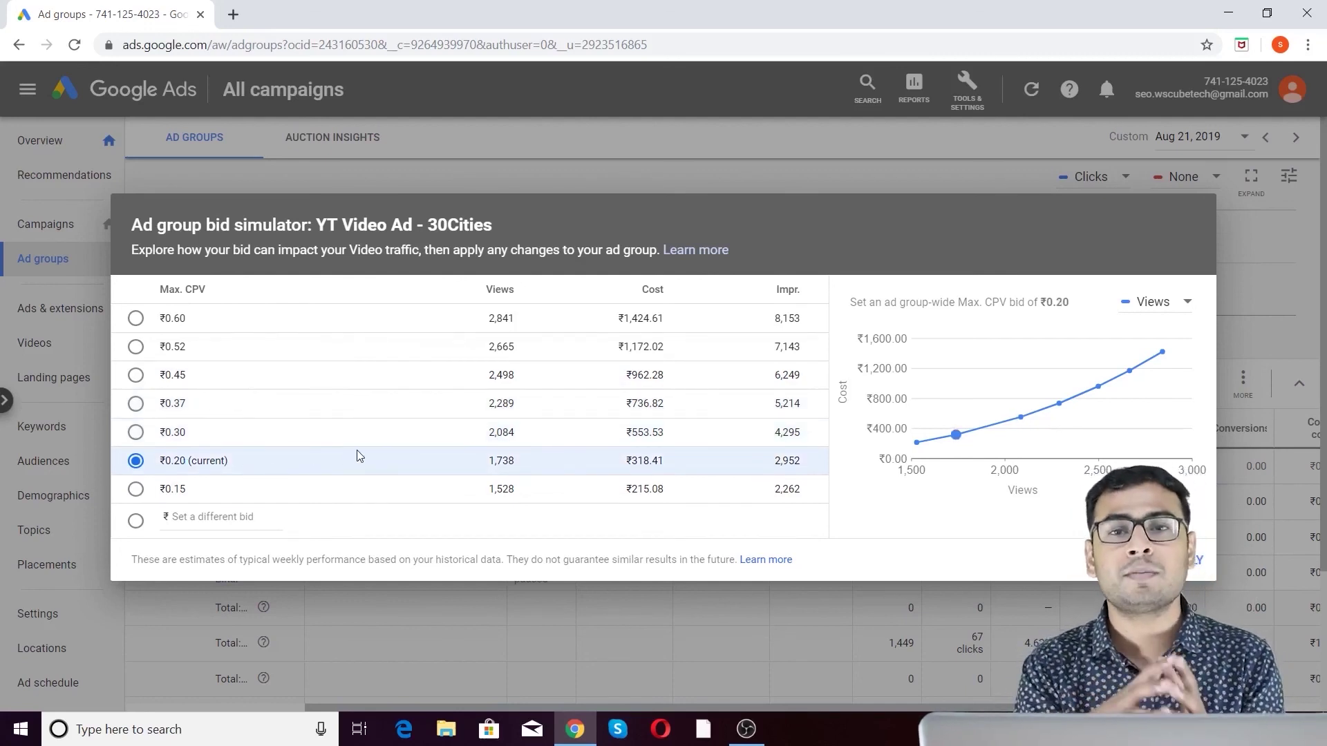